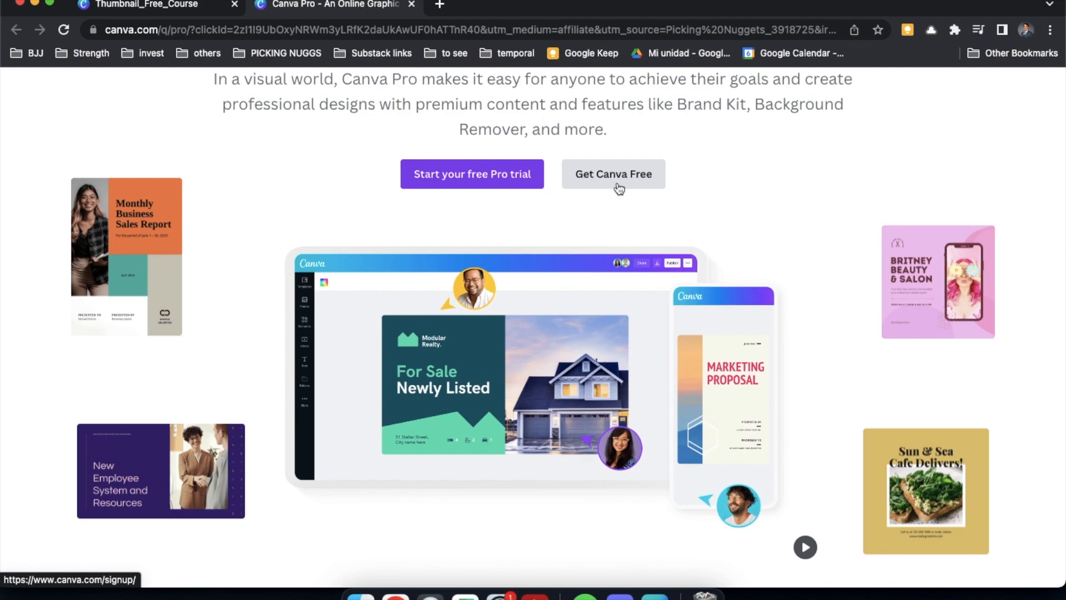
Open Canva through the free Pro trial offer, look over the home page, and return to the offer page.
scroll(608, 231, "down", 1)
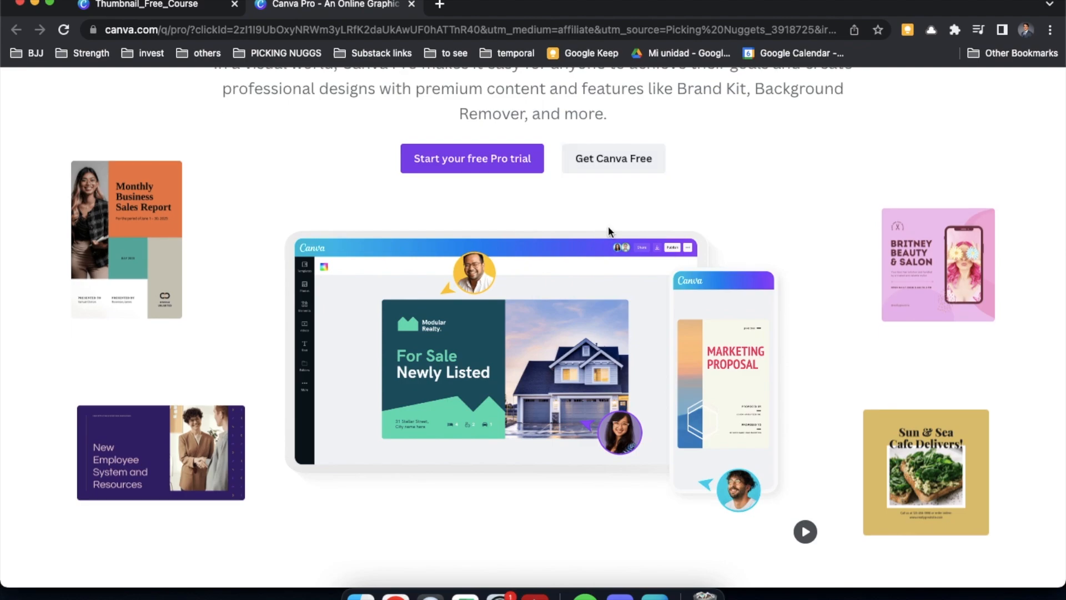
left_click(490, 160)
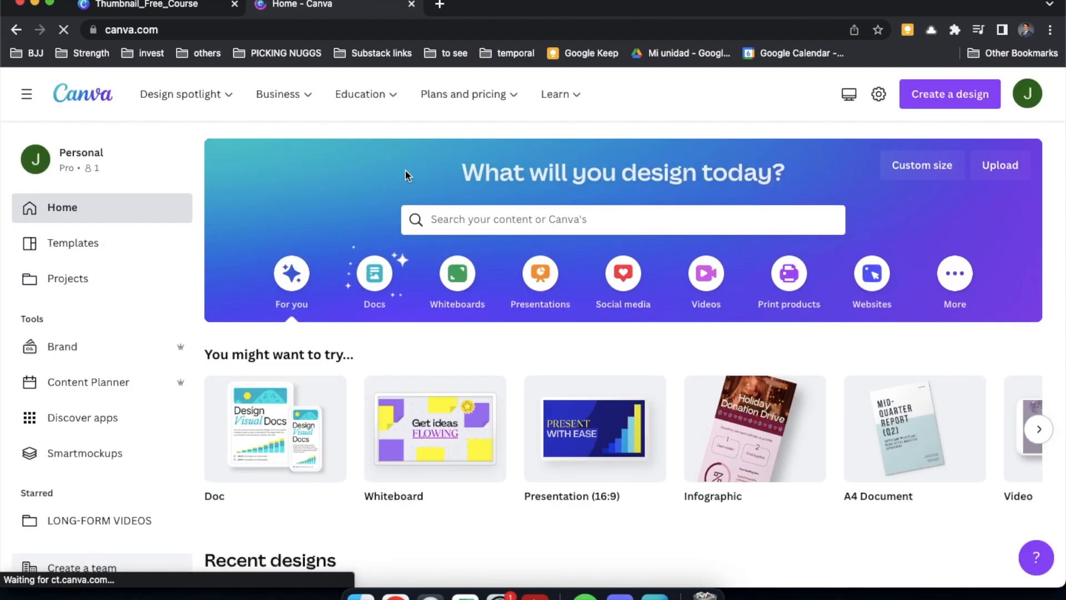
scroll(511, 247, "down", 2)
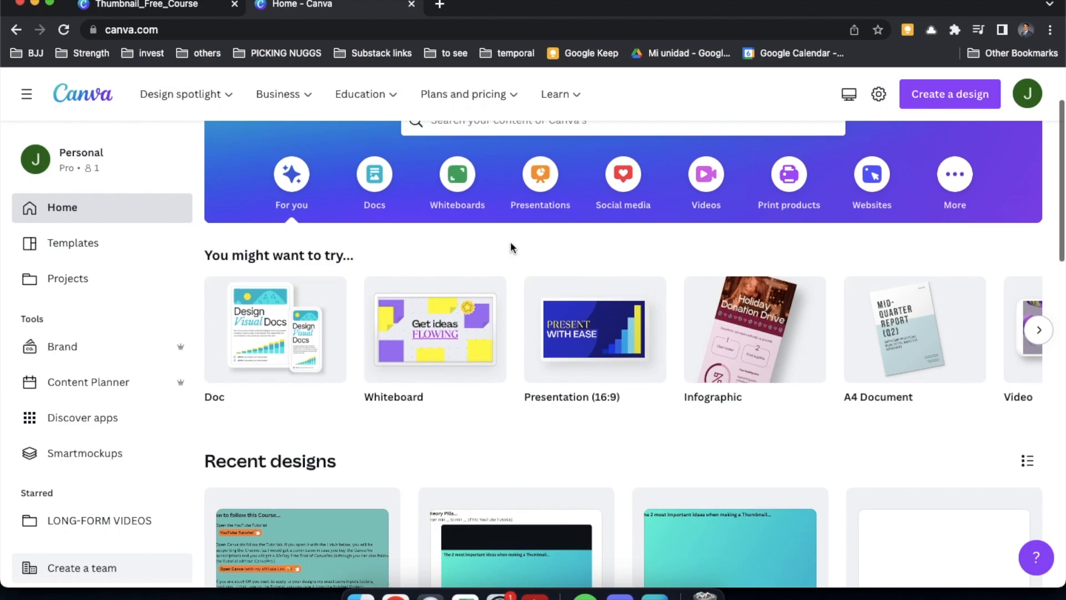
scroll(511, 241, "up", 4)
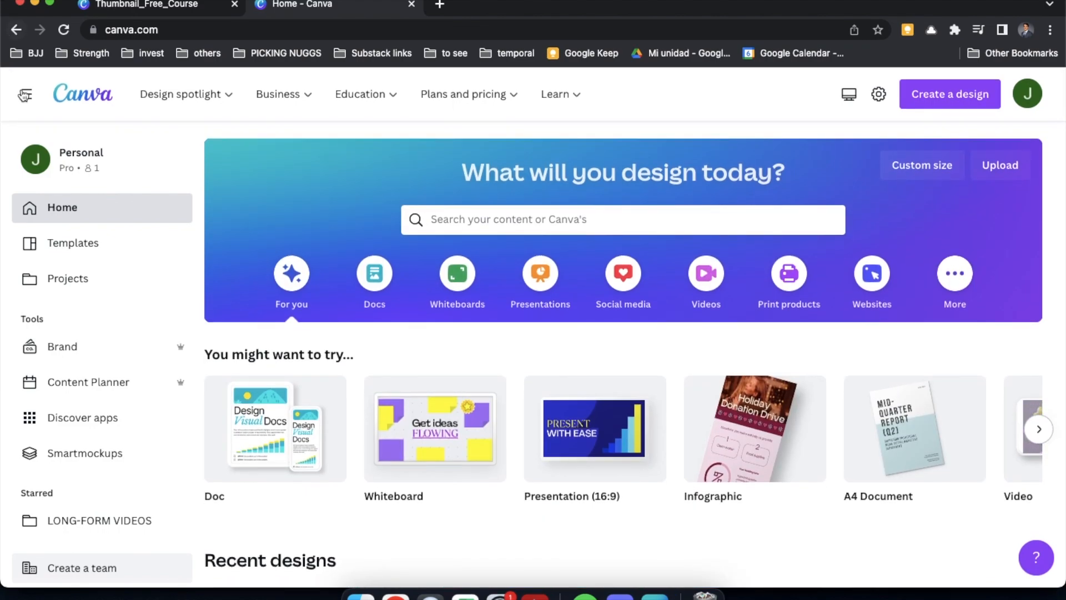
left_click(16, 29)
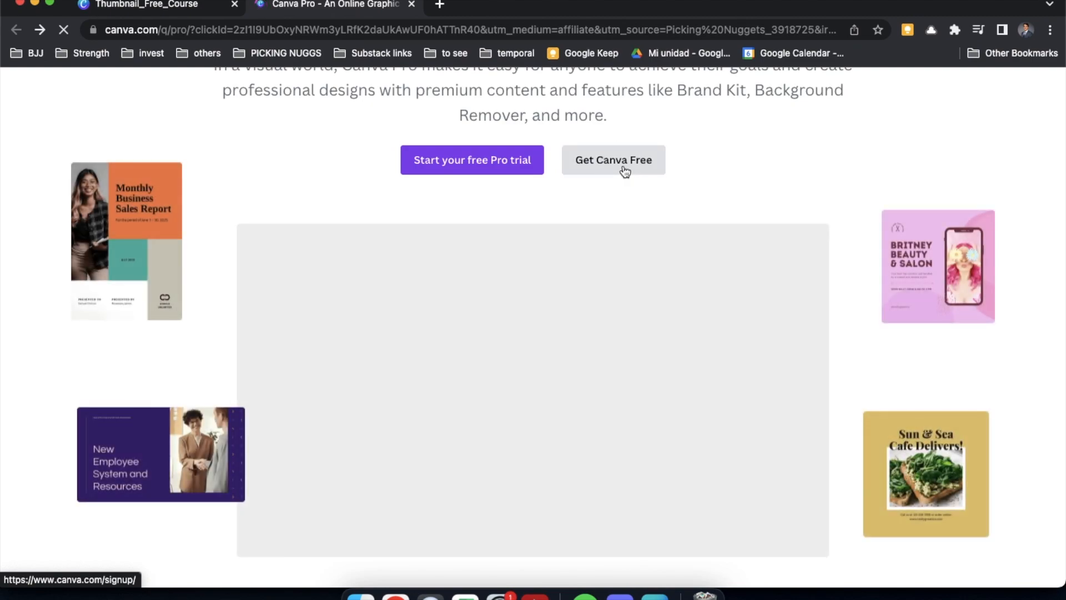
Enter Canva through the free plan option and look over its home page.
left_click(625, 171)
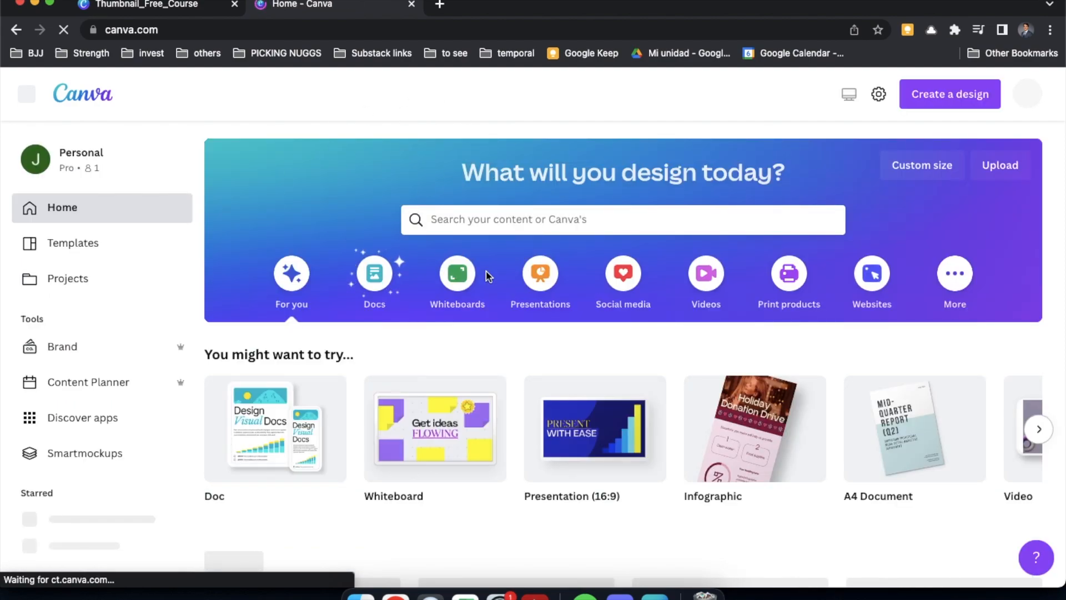
scroll(608, 280, "down", 3)
scroll(609, 286, "up", 3)
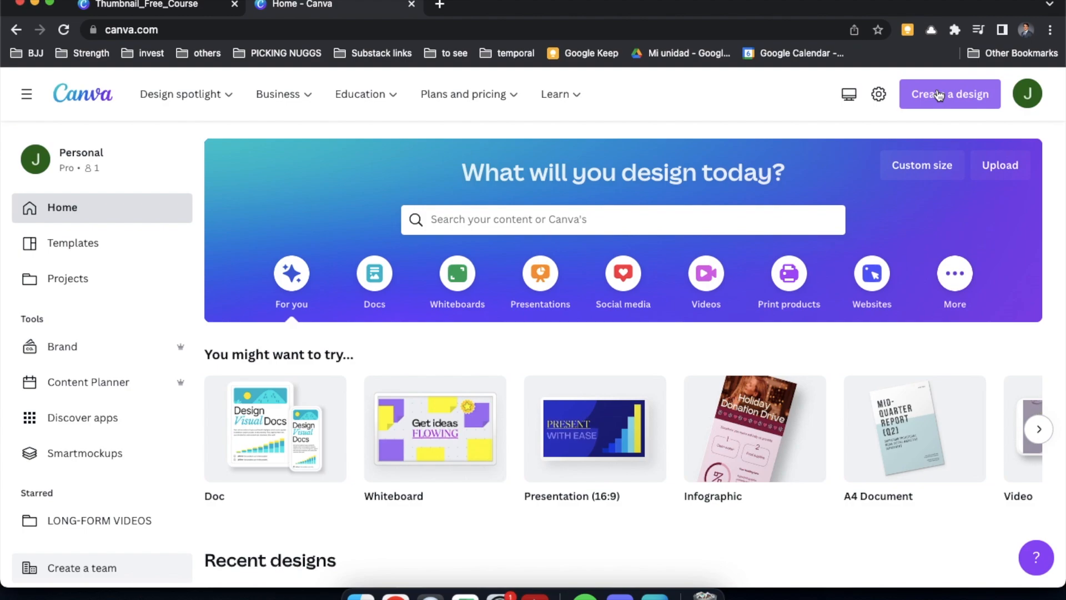
Create a new Presentation (16:9) design and open it in the Canva desktop app.
left_click_drag(923, 102, 923, 105)
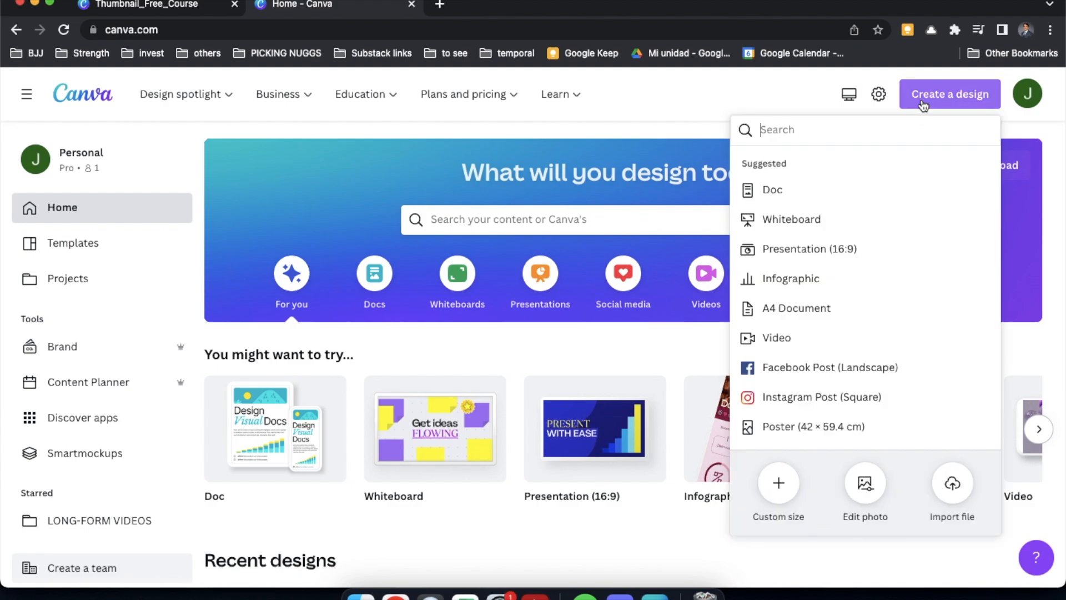
left_click(850, 250)
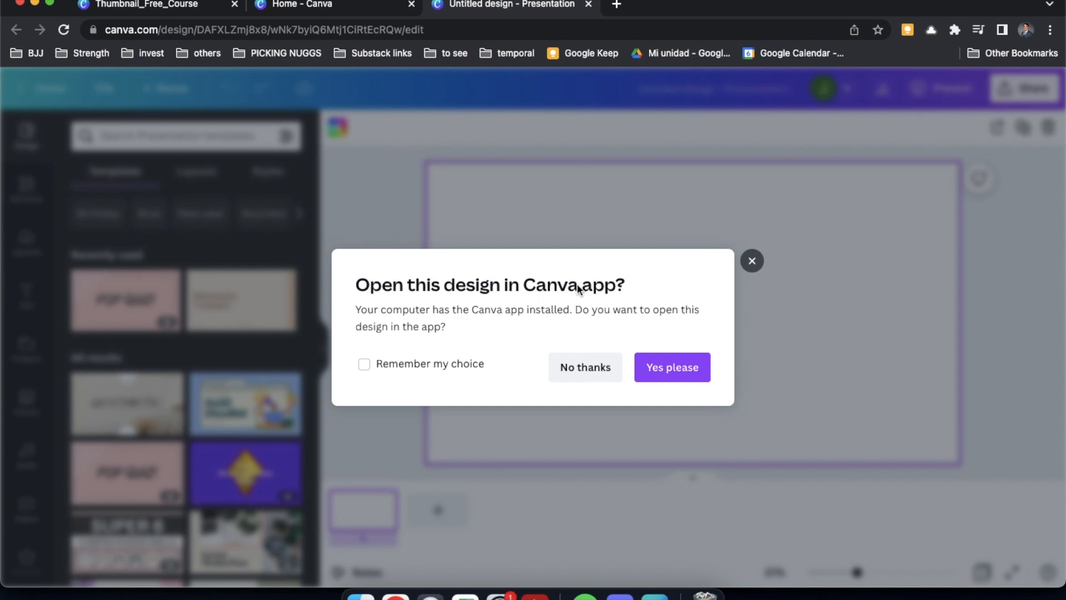
left_click(669, 359)
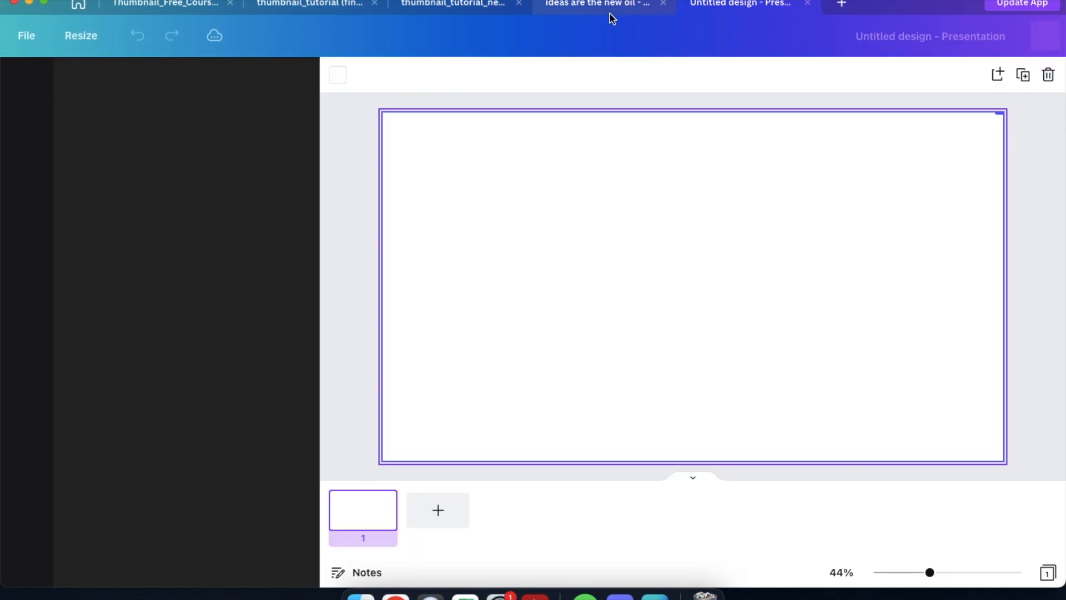
Open two blank tabs in the browser and return to the Canva desktop app.
left_click(842, 4)
key("ctrl+Left")
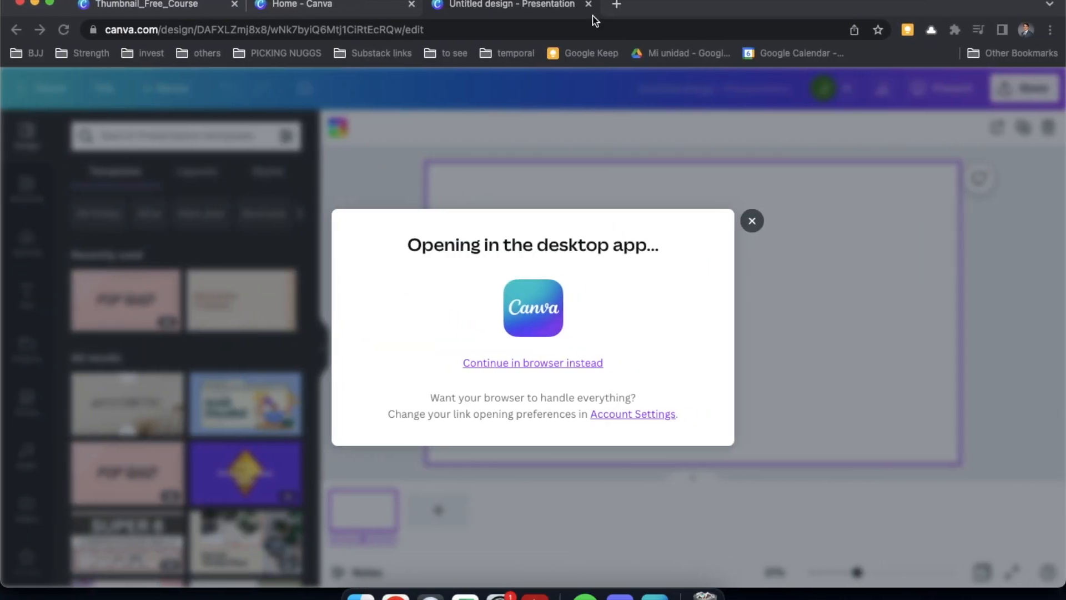
left_click(617, 5)
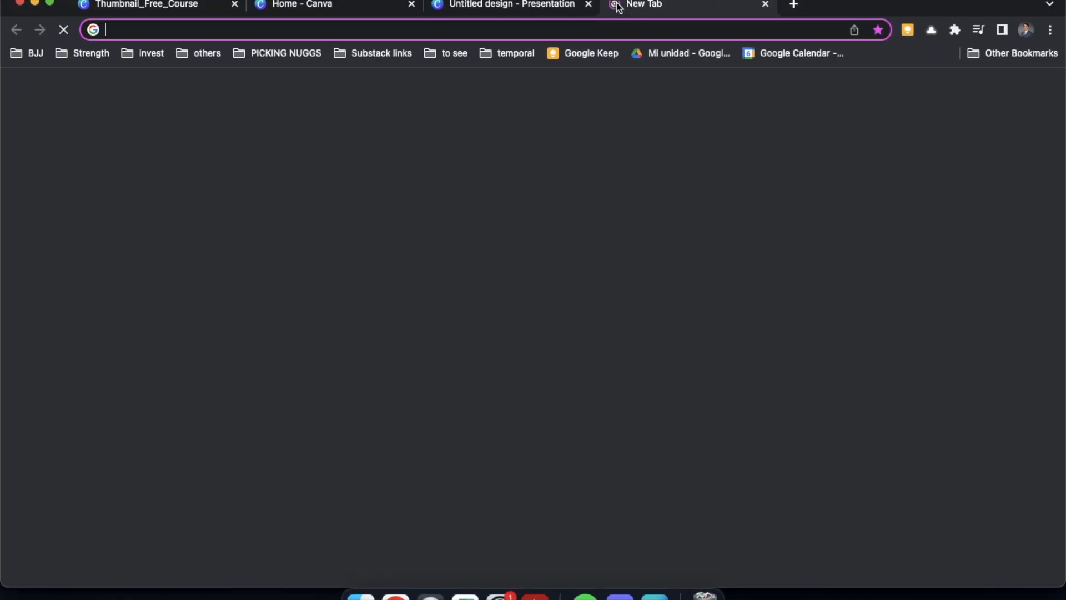
left_click(793, 5)
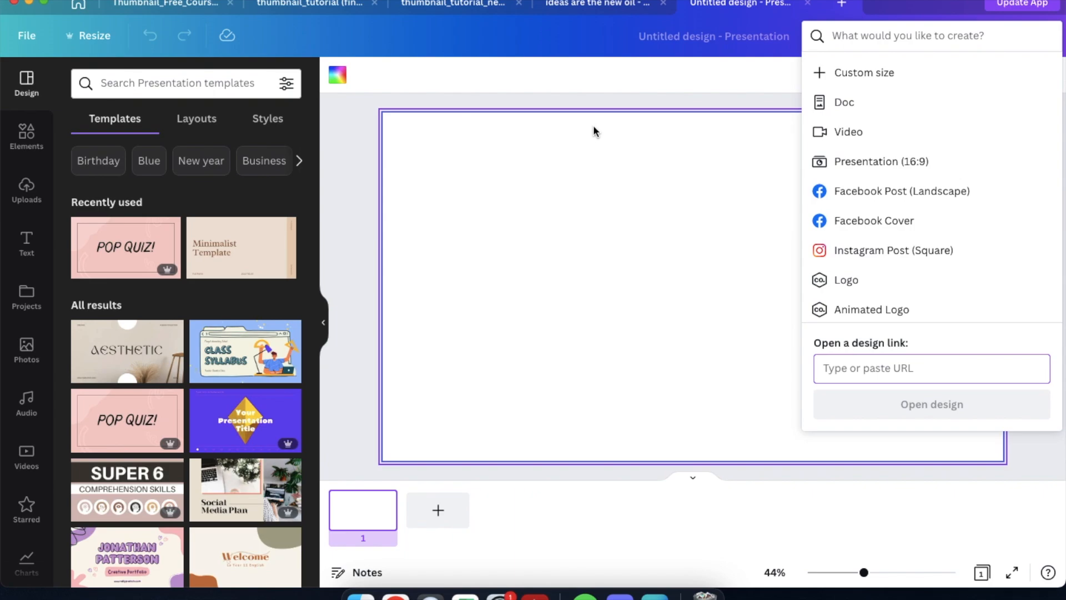
left_click(683, 111)
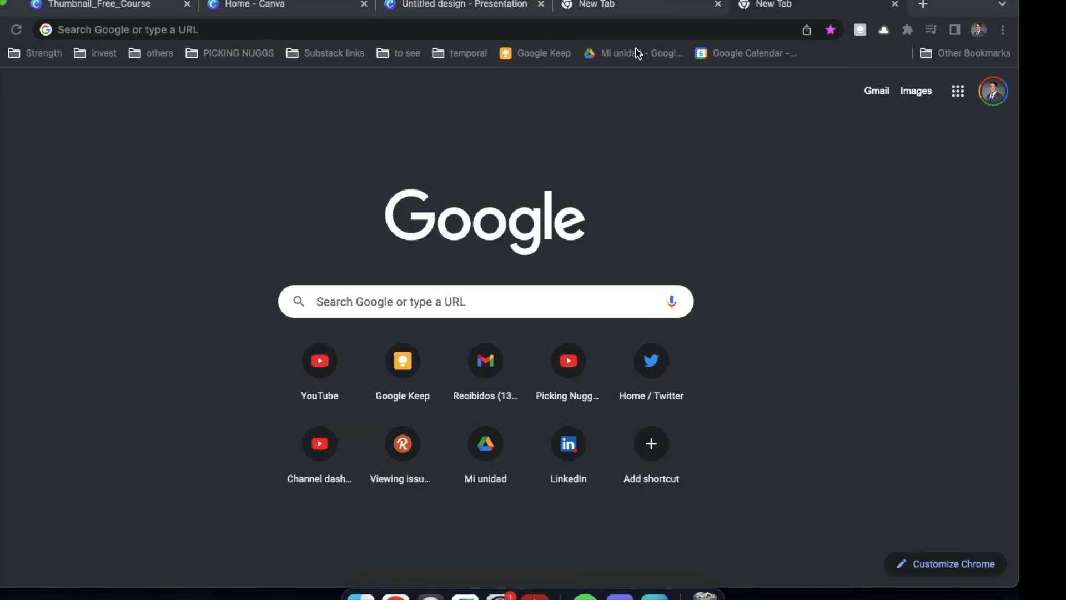
left_click(322, 300)
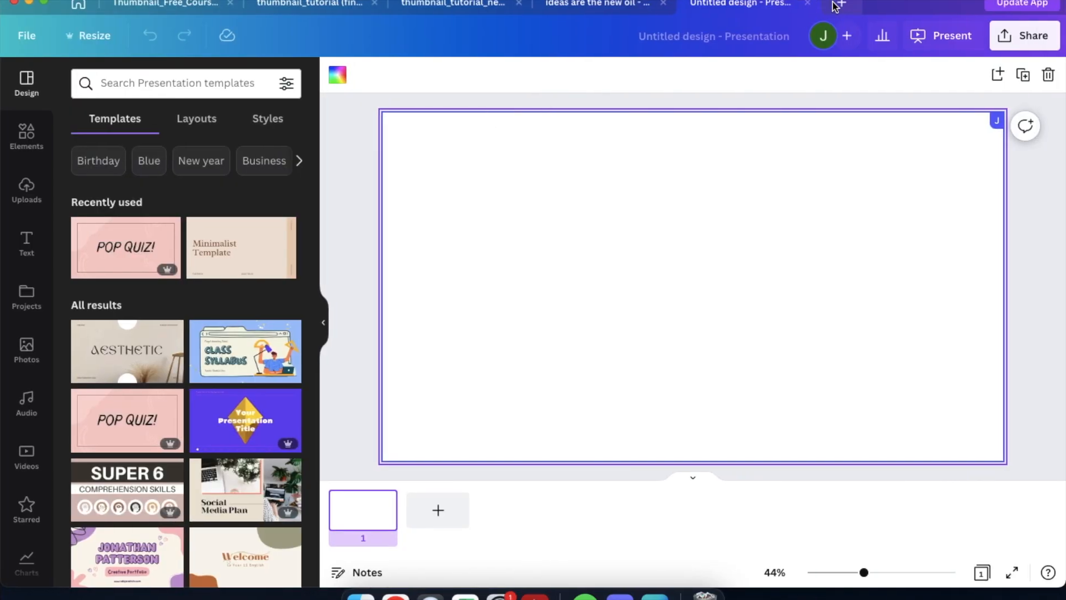
left_click(834, 4)
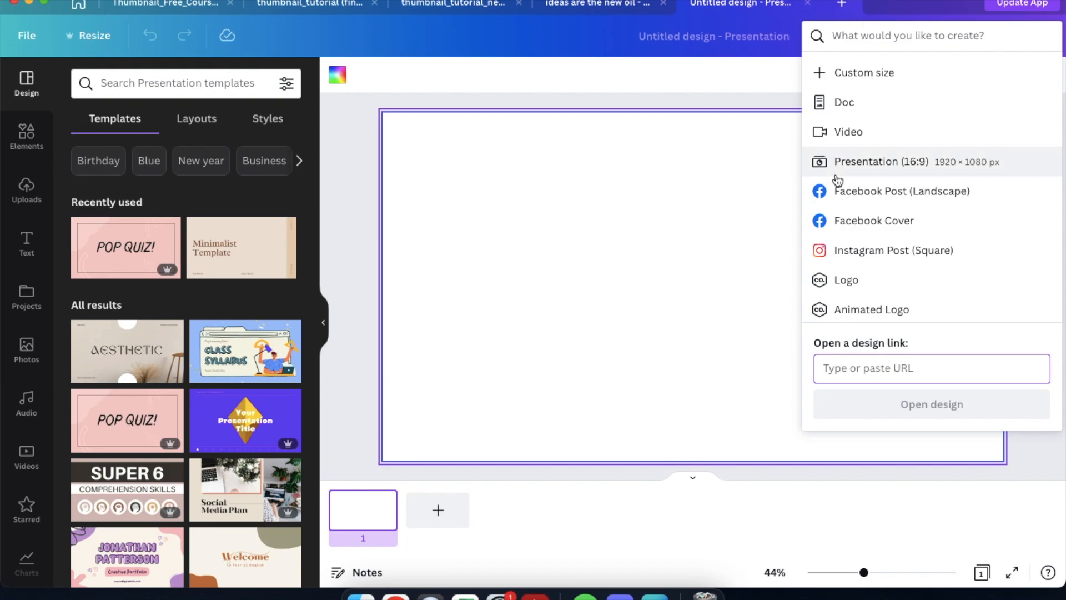
left_click(851, 74)
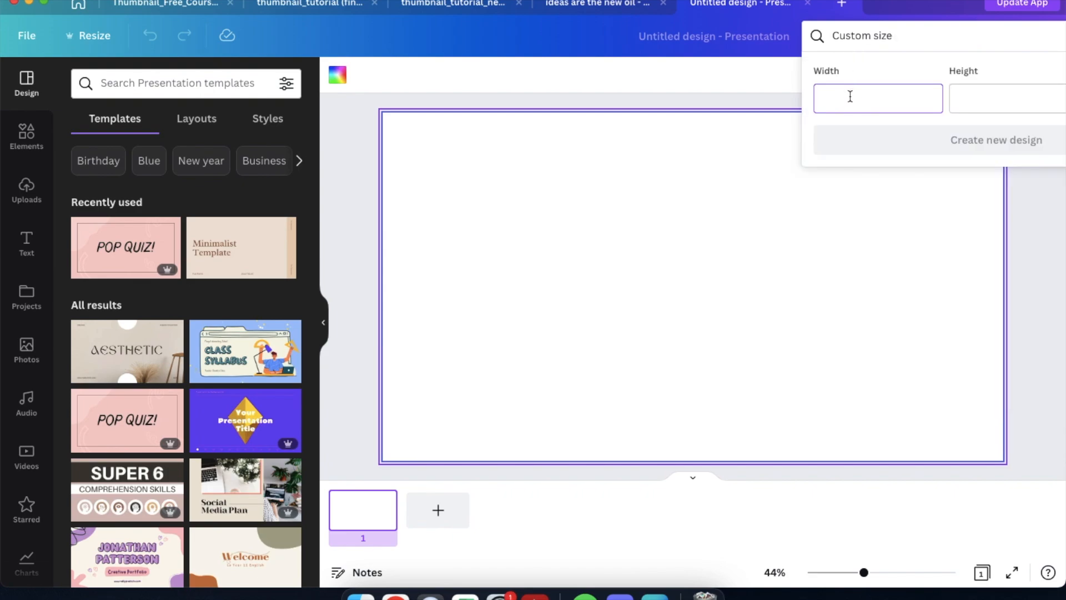
left_click(899, 217)
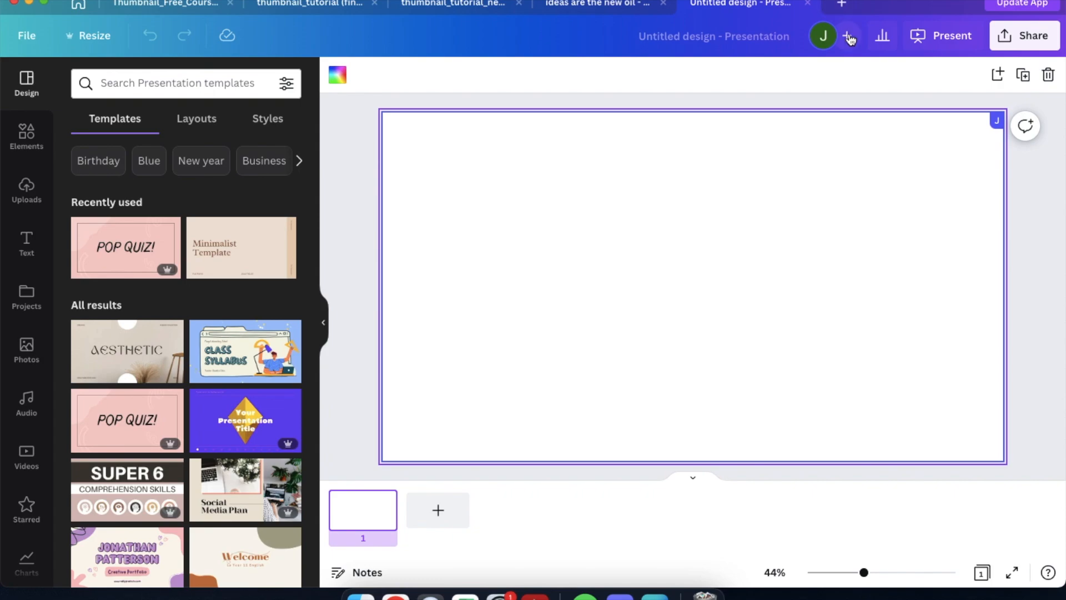
Create a second Presentation (16:9) design in a new tab and close it again.
left_click(842, 6)
scroll(847, 167, "down", 2)
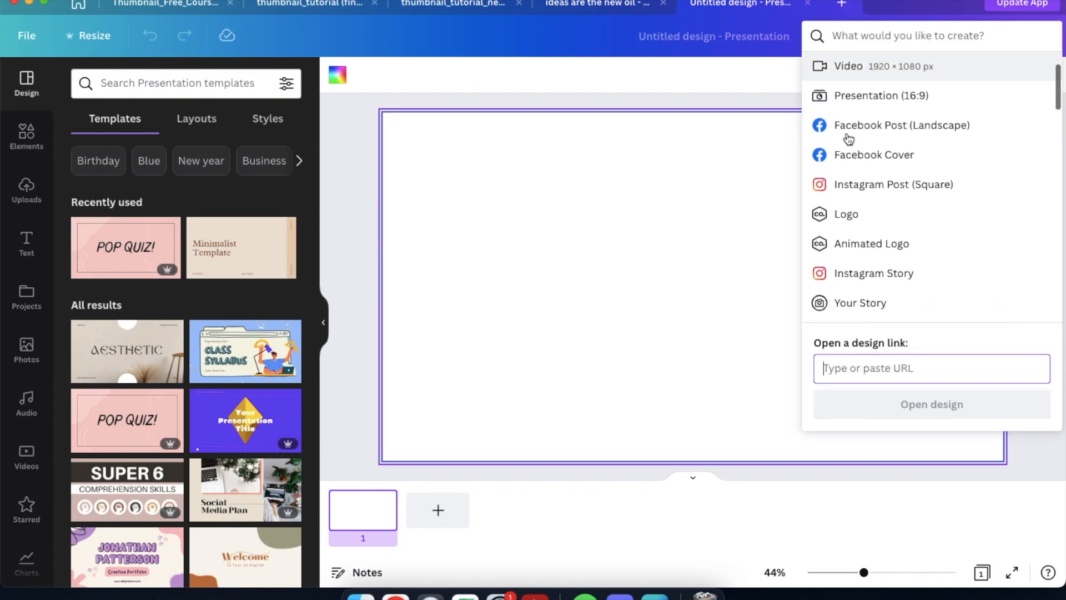
scroll(847, 167, "up", 2)
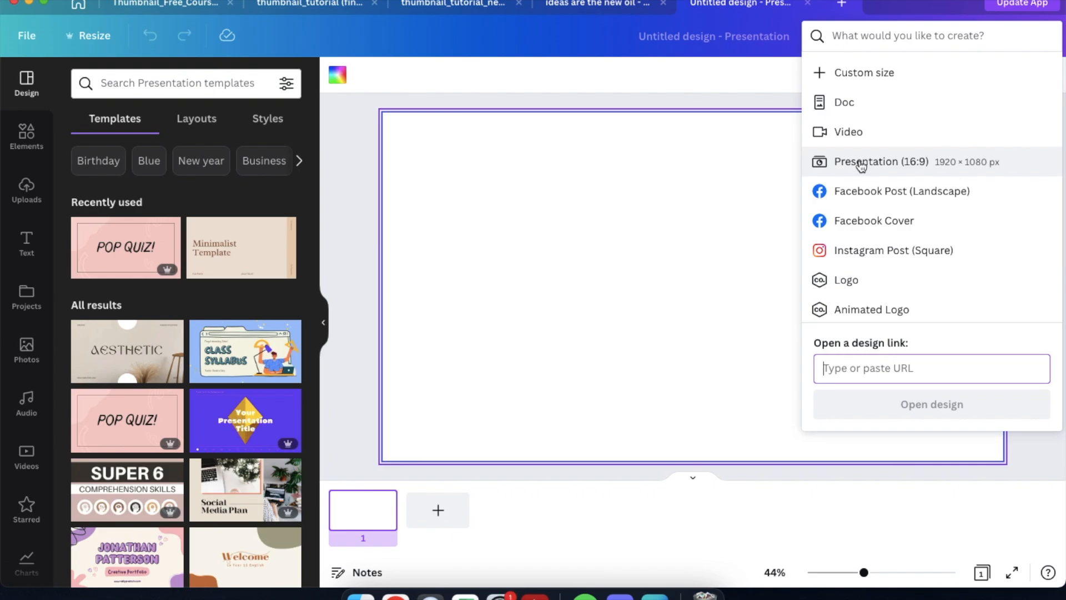
left_click(861, 162)
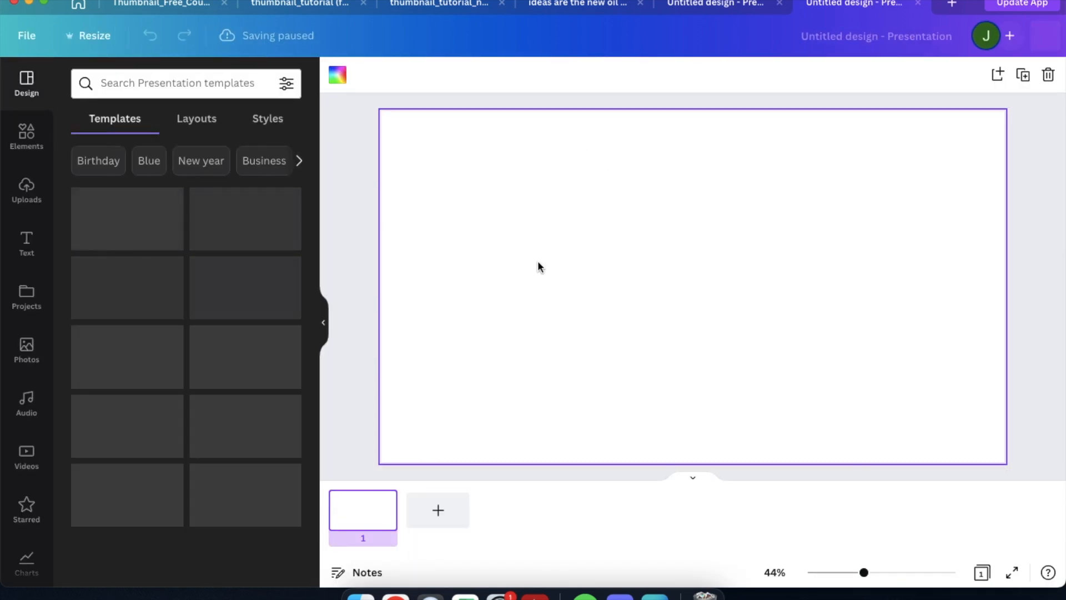
left_click(917, 3)
left_click(352, 140)
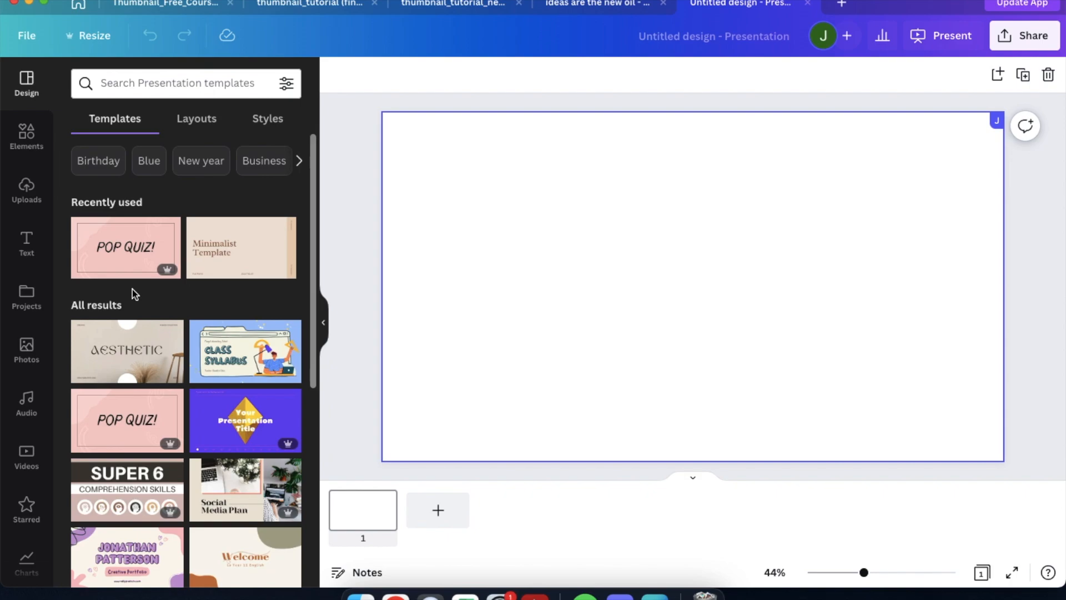
Look through the presentation templates and the element categories, including graphics, tables, photos, videos, audio and charts.
scroll(132, 289, "down", 5)
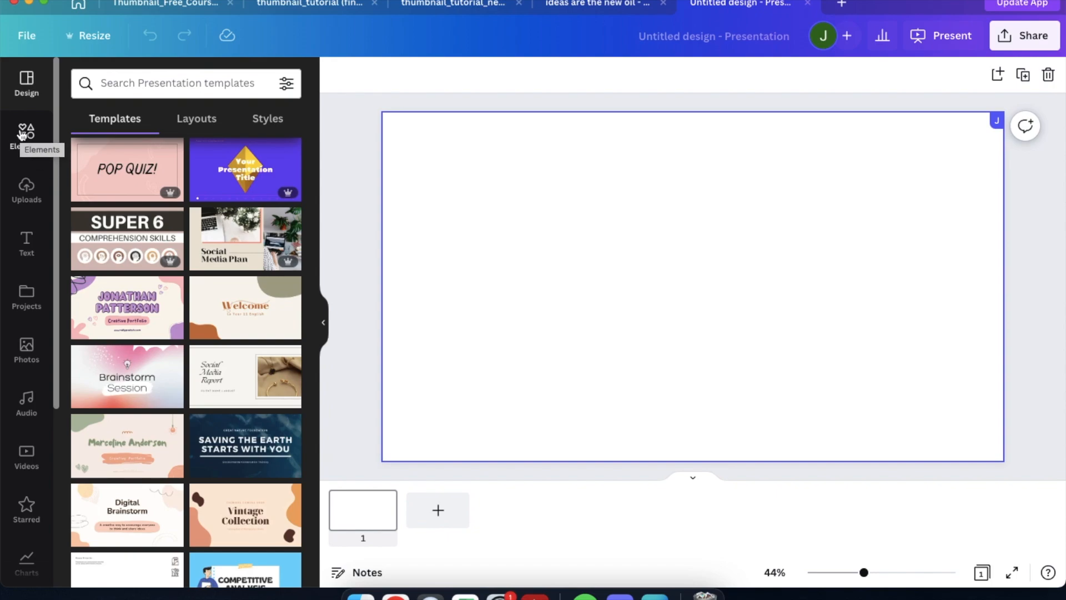
left_click(22, 134)
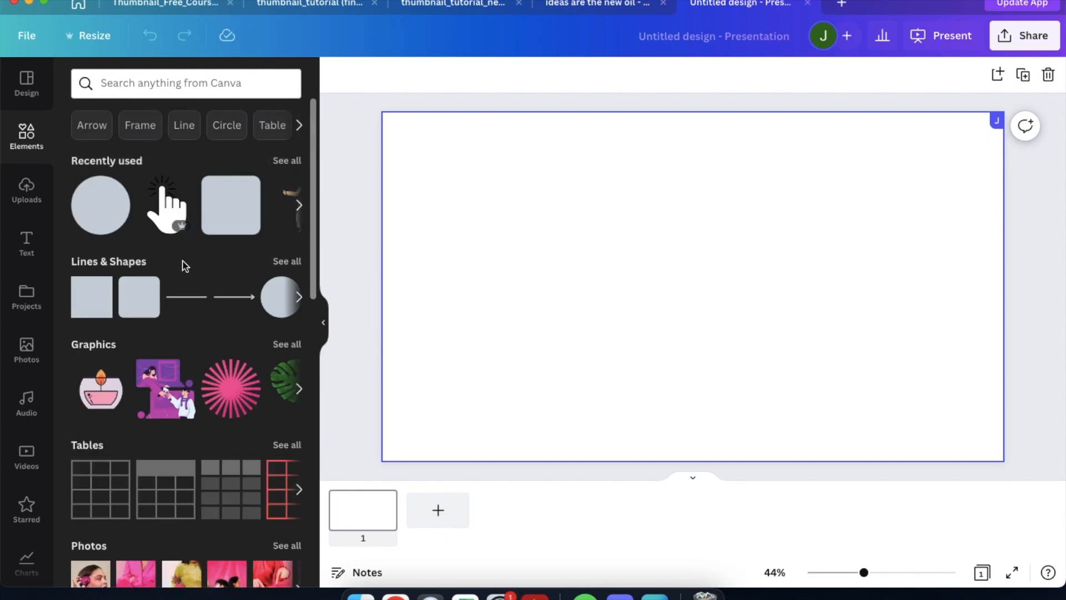
scroll(183, 263, "down", 3)
scroll(185, 266, "right", 2)
scroll(185, 267, "right", 2)
scroll(213, 204, "up", 2)
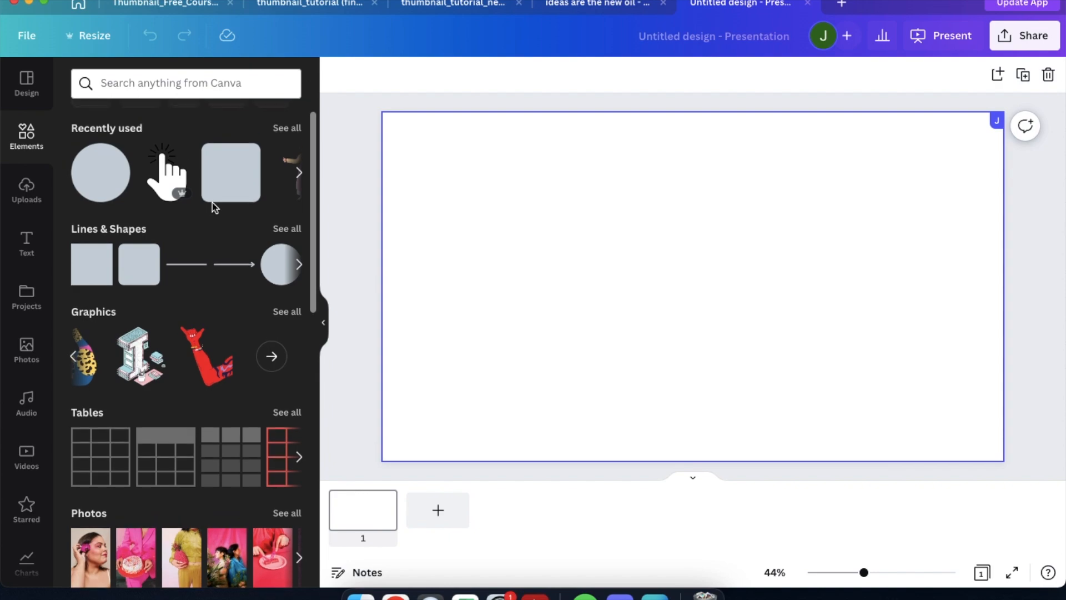
scroll(213, 204, "down", 5)
scroll(213, 207, "down", 1)
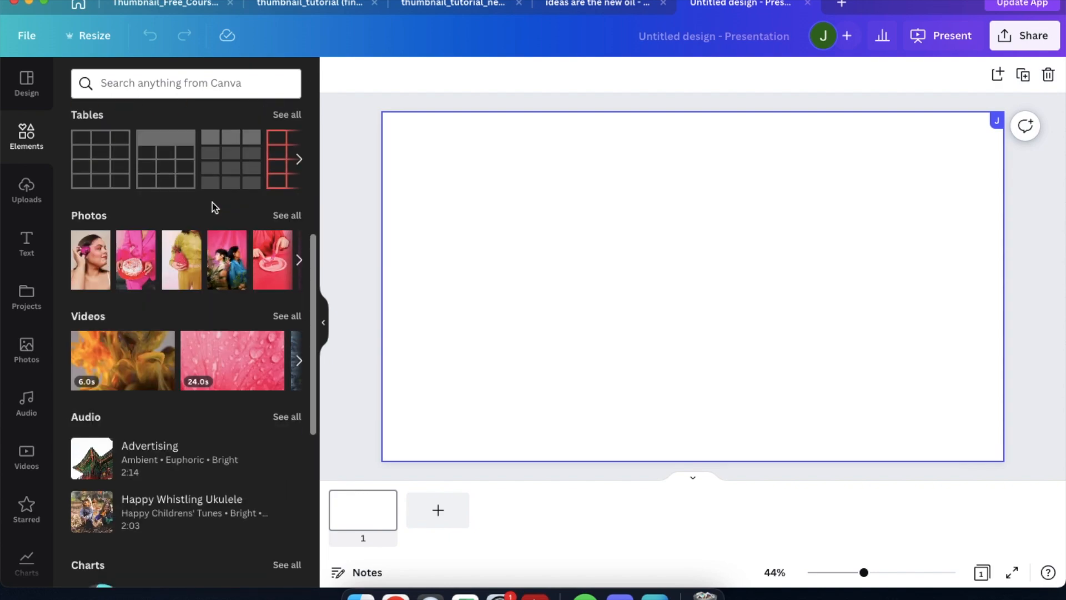
scroll(213, 207, "down", 2)
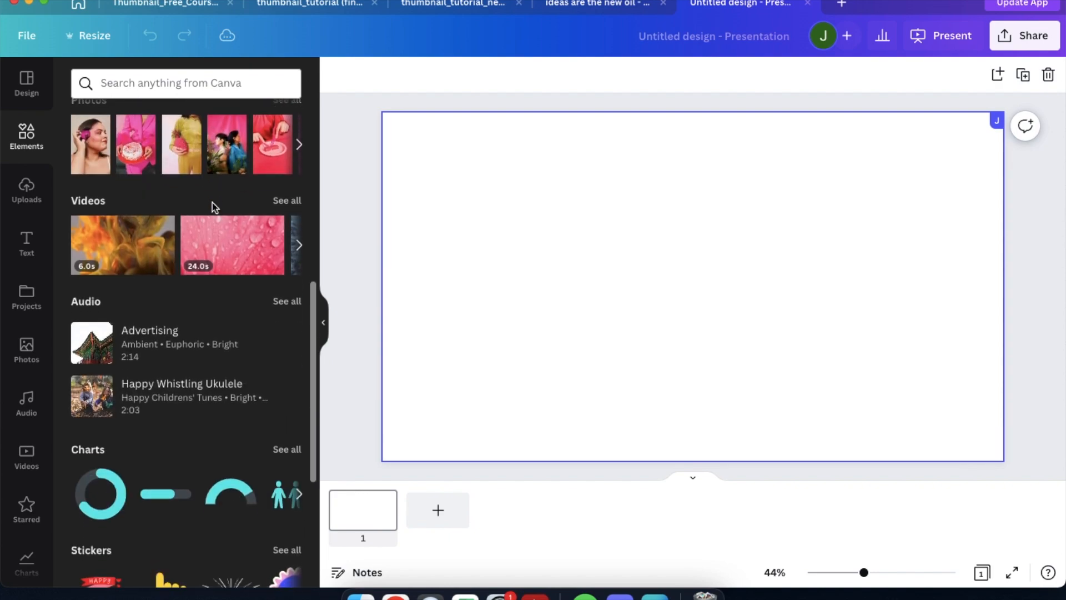
scroll(213, 206, "up", 5)
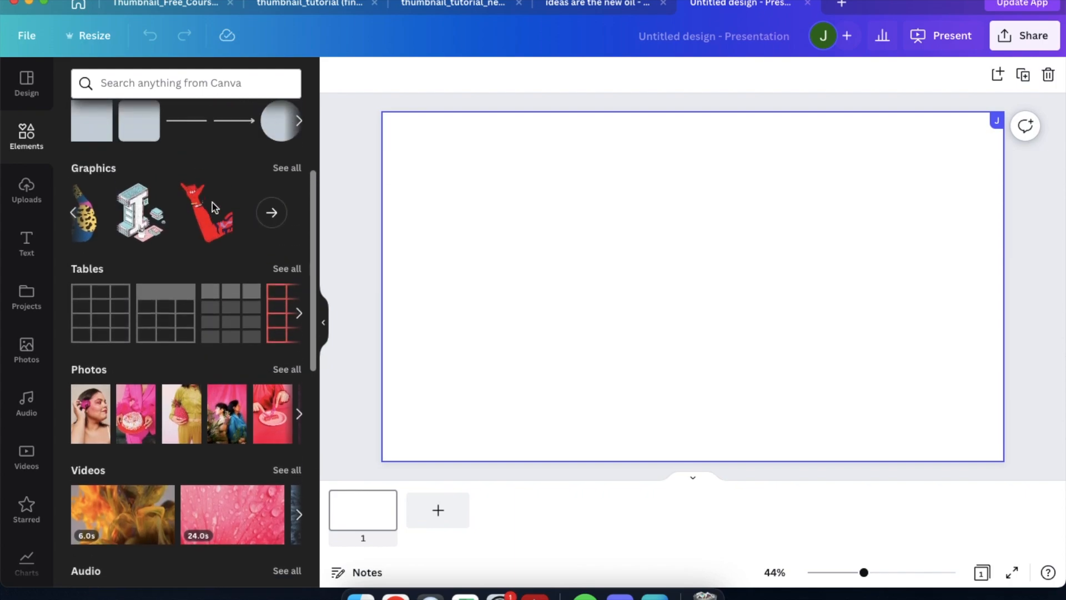
scroll(213, 207, "up", 4)
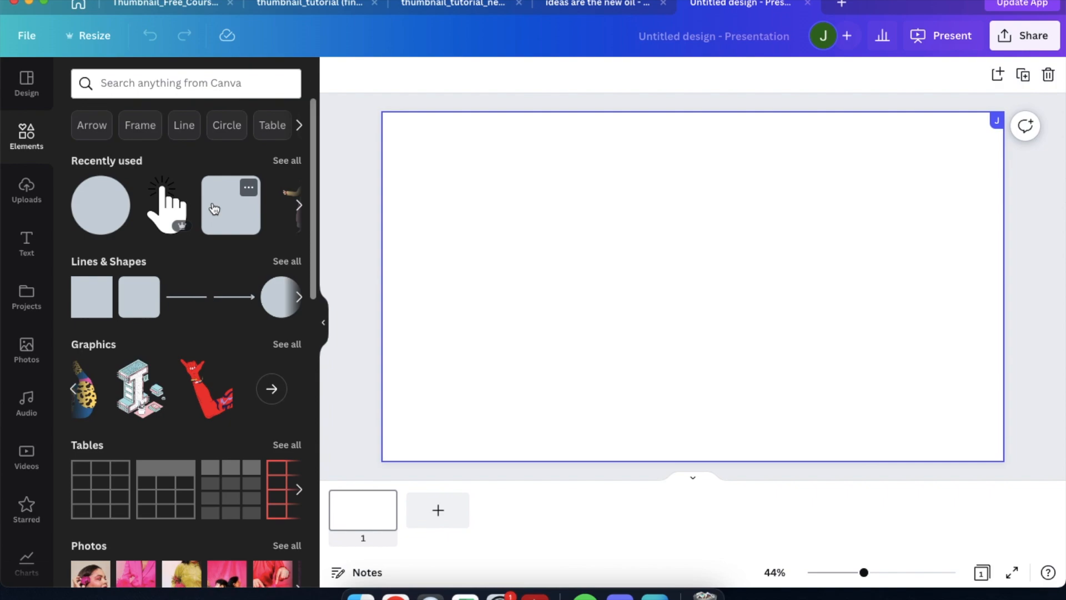
Add the recently used oil rig graphic to the page and move it up and left of the centre.
scroll(214, 208, "right", 5)
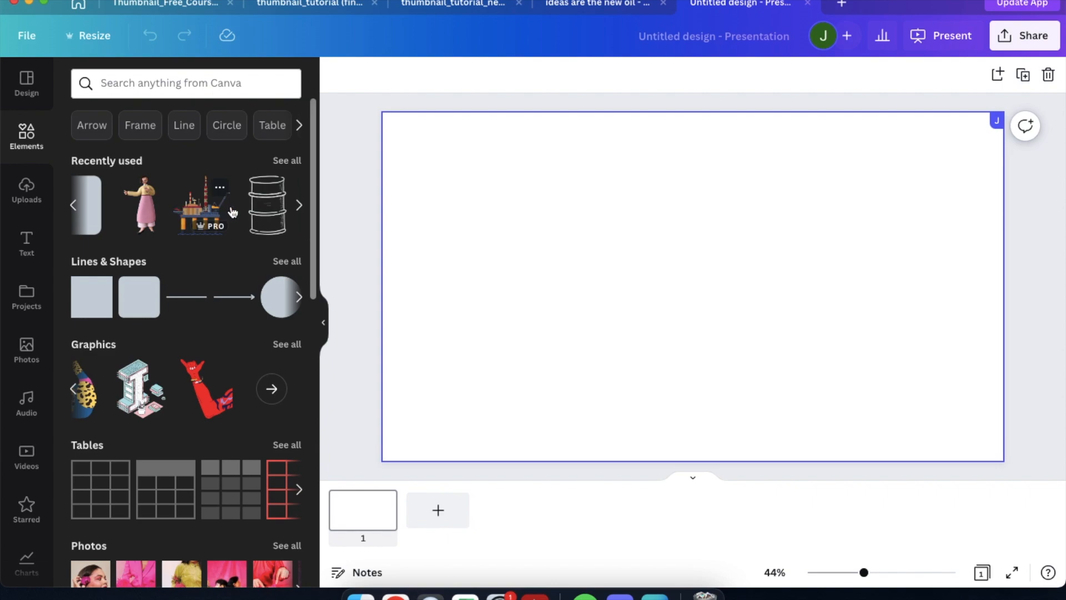
left_click(199, 204)
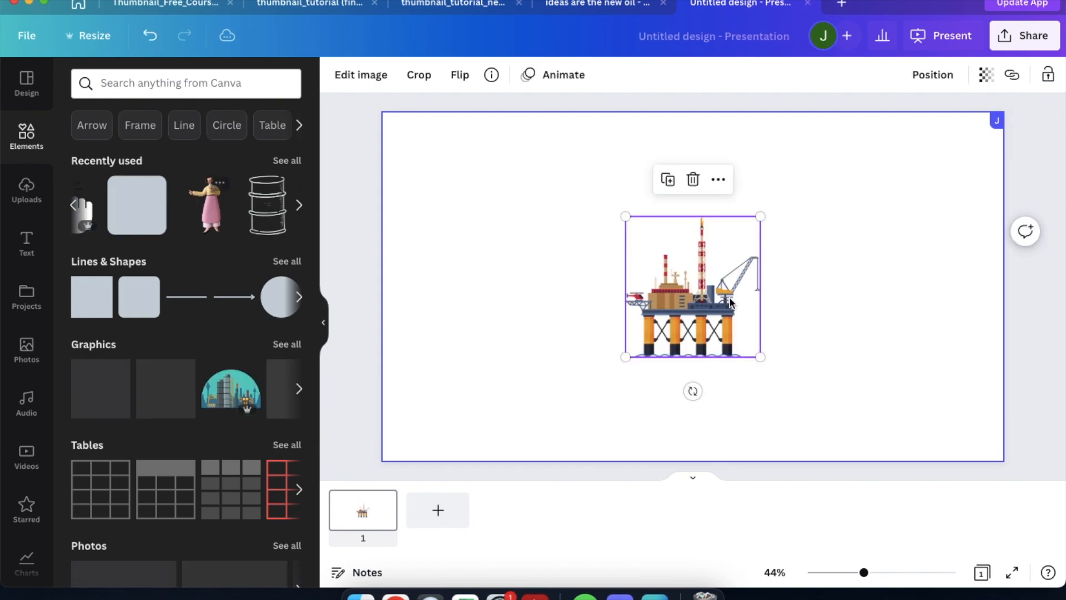
left_click_drag(683, 300, 615, 243)
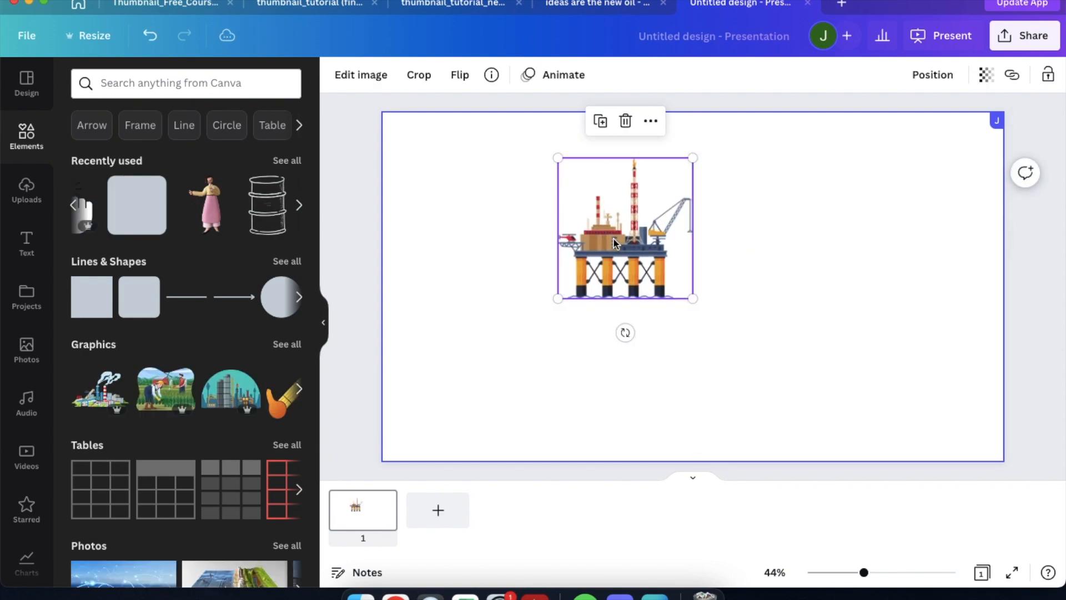
Add the recently used outlined oil barrel graphic and place it to the right of the oil rig.
scroll(247, 216, "right", 3)
scroll(247, 216, "right", 2)
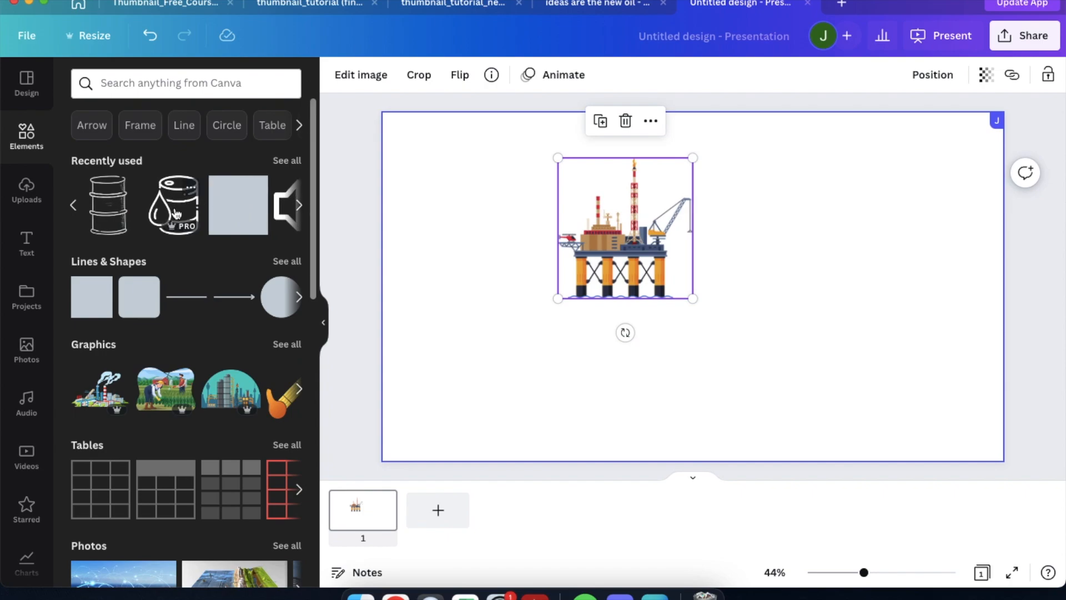
scroll(187, 226, "left", 2)
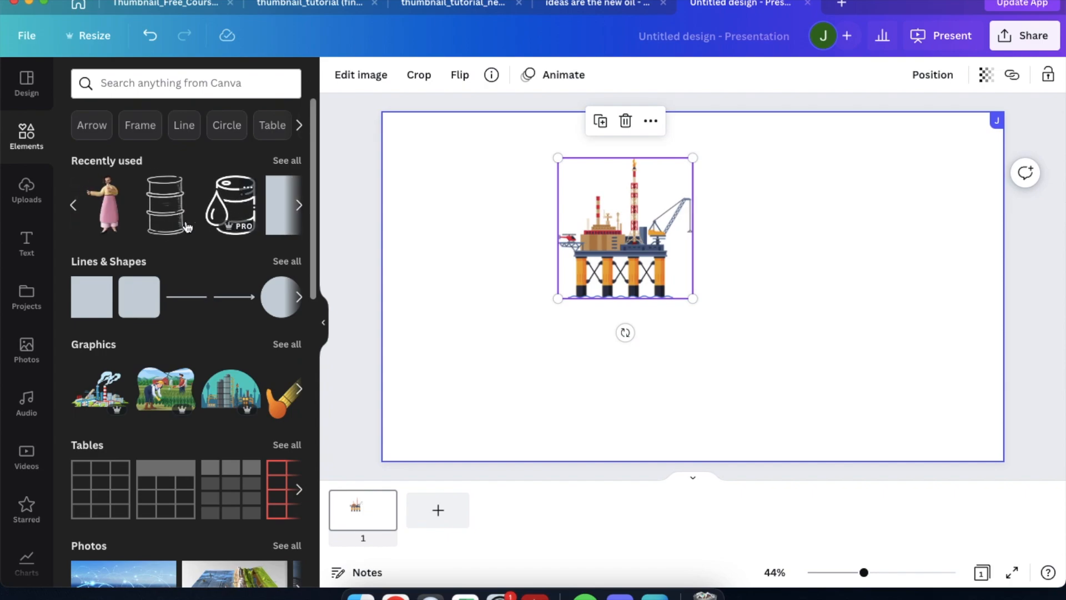
left_click(158, 209)
left_click_drag(689, 297, 769, 270)
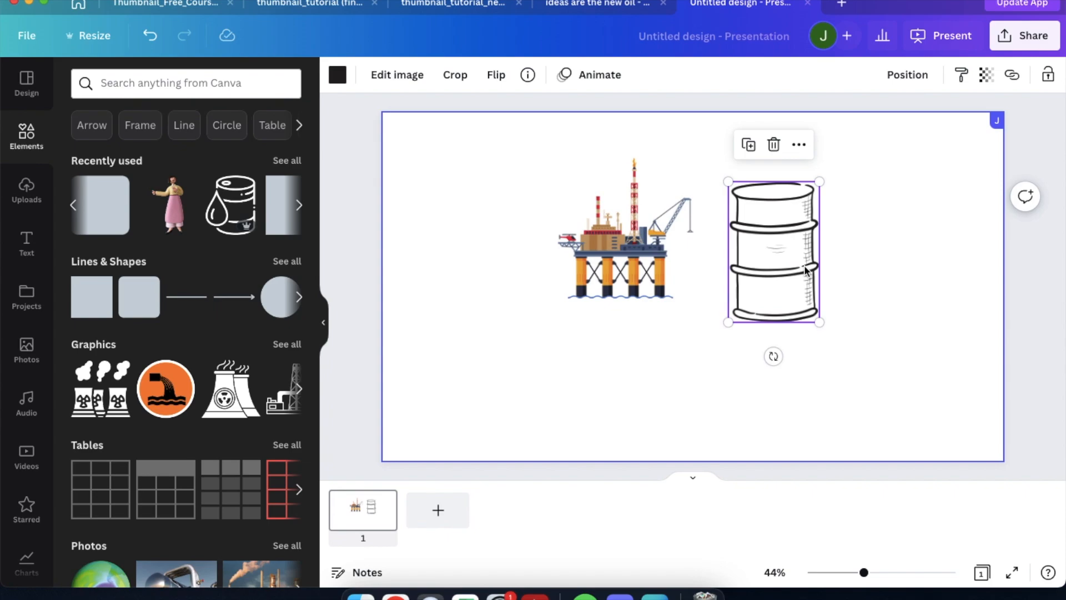
Enlarge the oil rig graphic outward from its lower-left corner to fill most of the page's height.
left_click(650, 264)
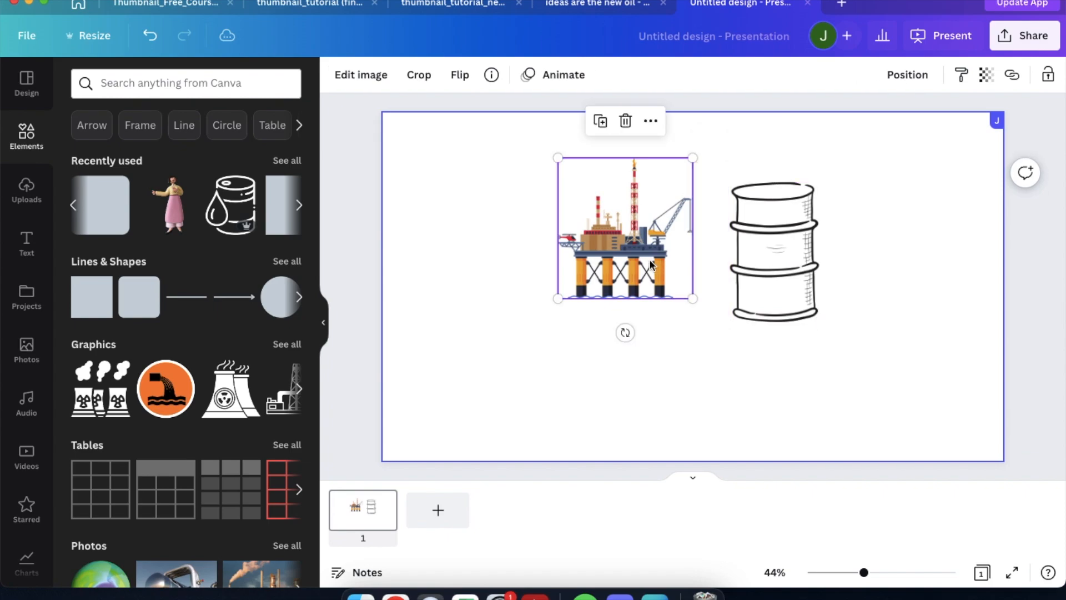
left_click_drag(558, 295, 414, 352)
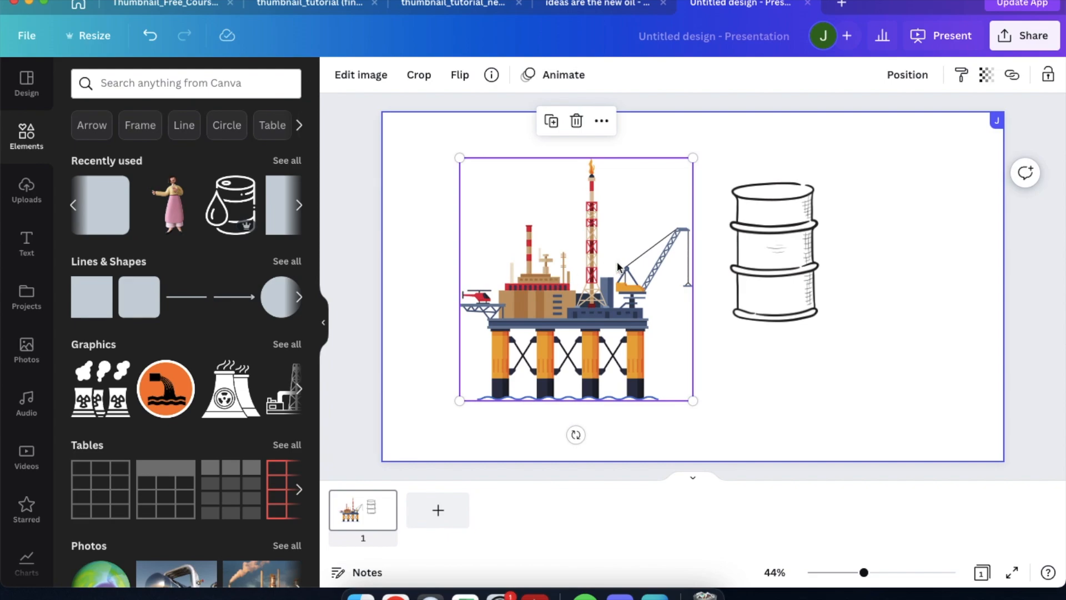
scroll(217, 207, "right", 3)
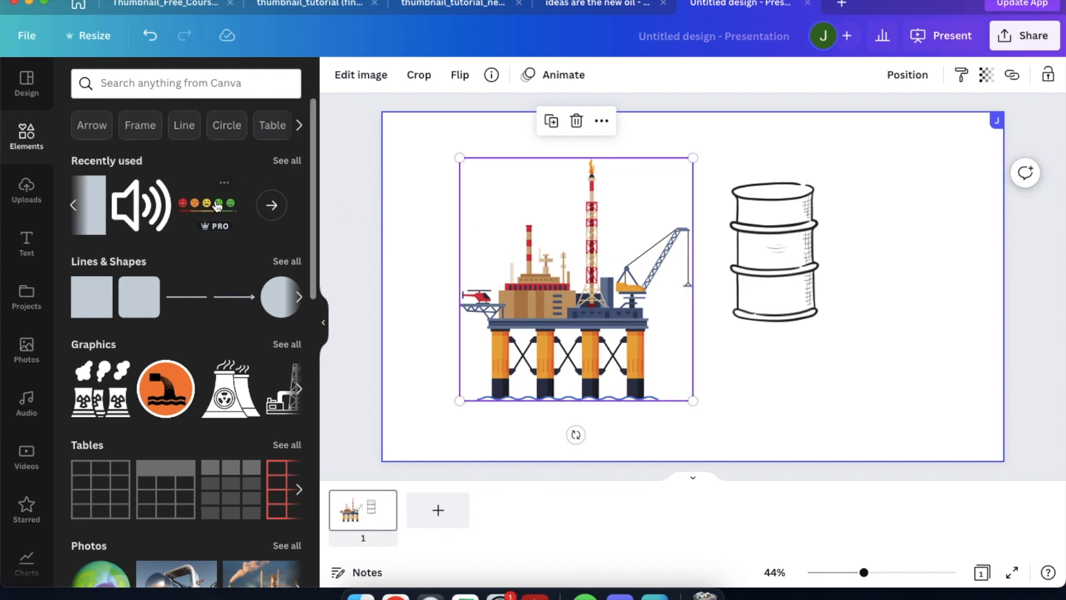
Search the elements for "bear" and show all of the matching graphics.
left_click(208, 86)
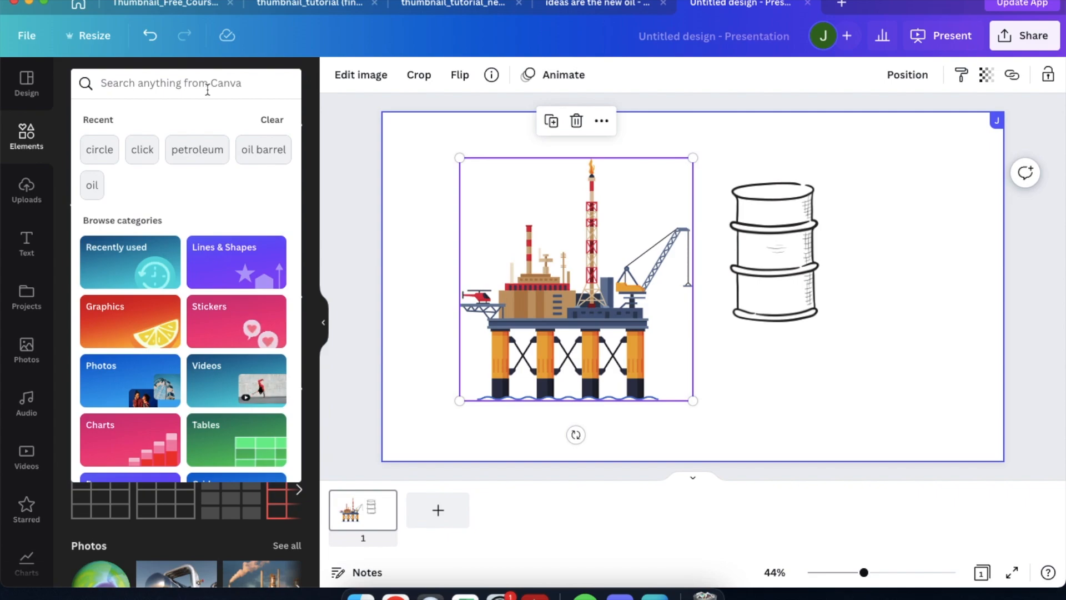
type("bear")
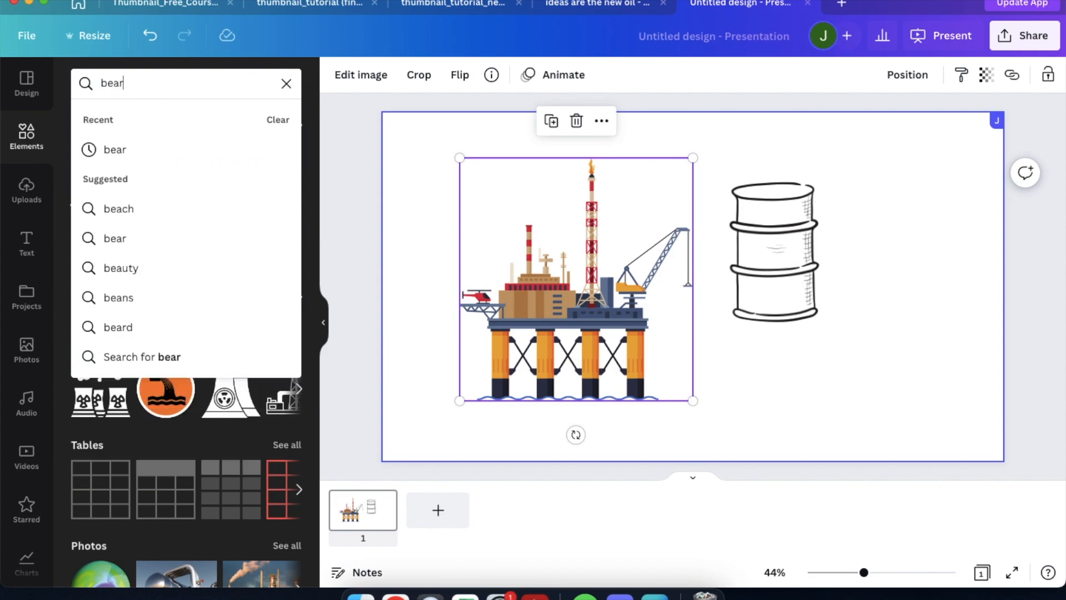
key("Return")
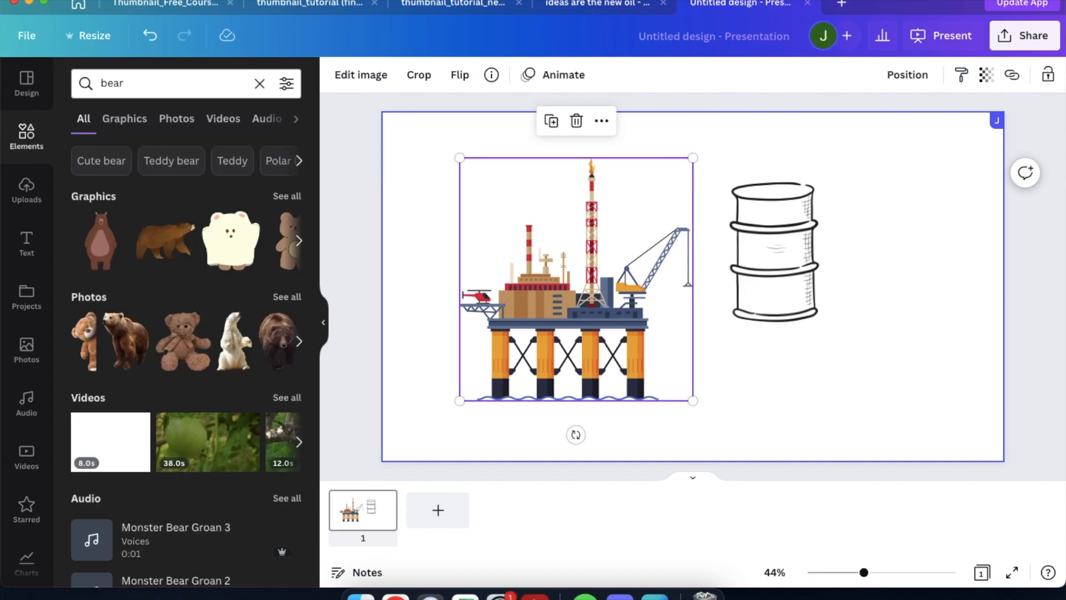
scroll(212, 256, "right", 3)
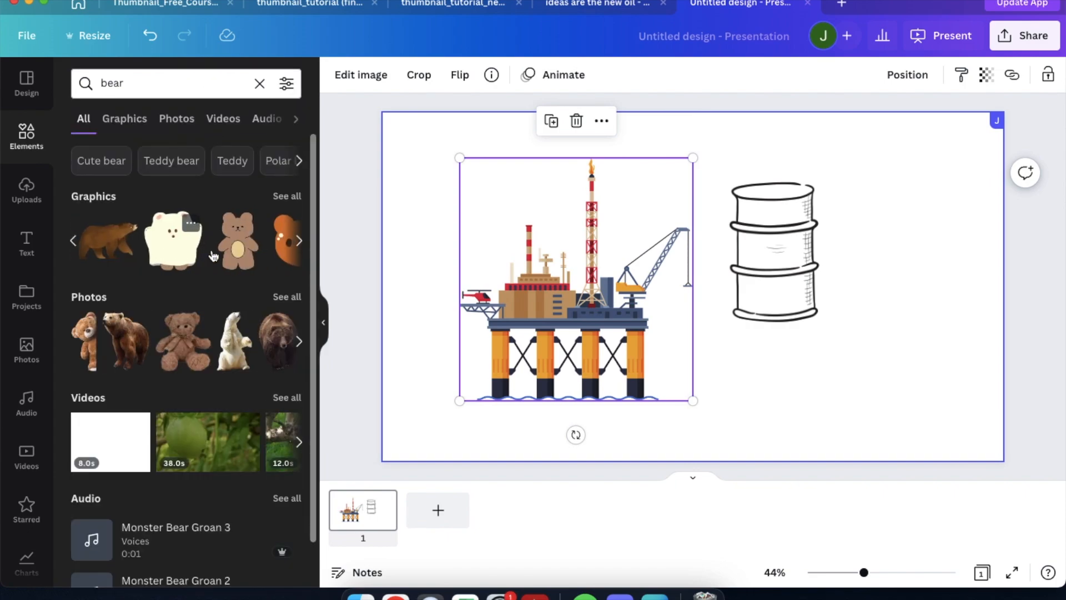
scroll(213, 256, "right", 3)
left_click(287, 196)
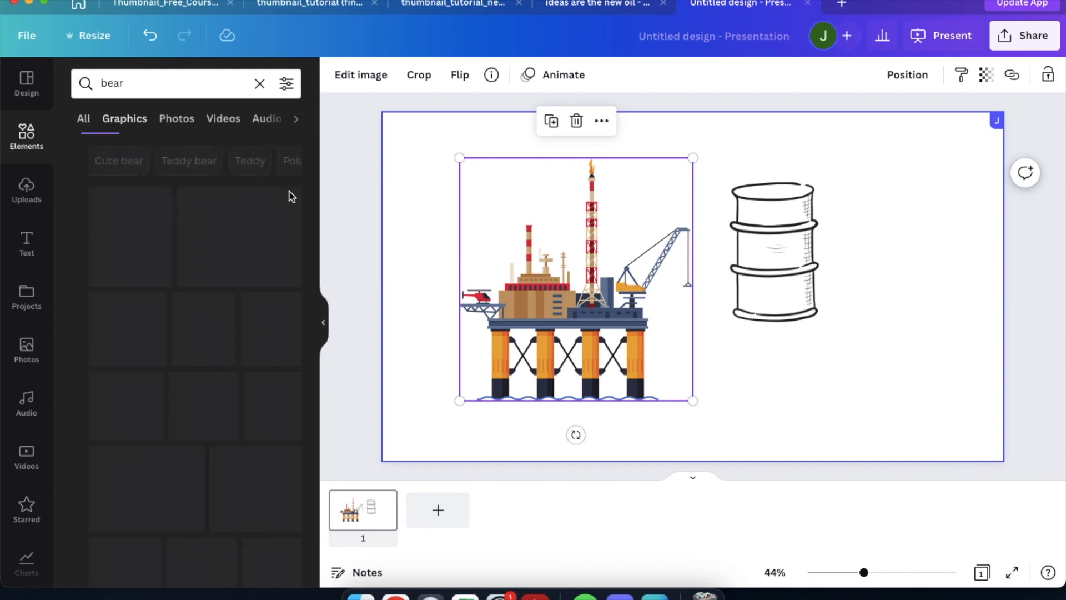
Add the black sketch of a roaring bear's head and place it directly below the oil barrel.
scroll(230, 262, "down", 5)
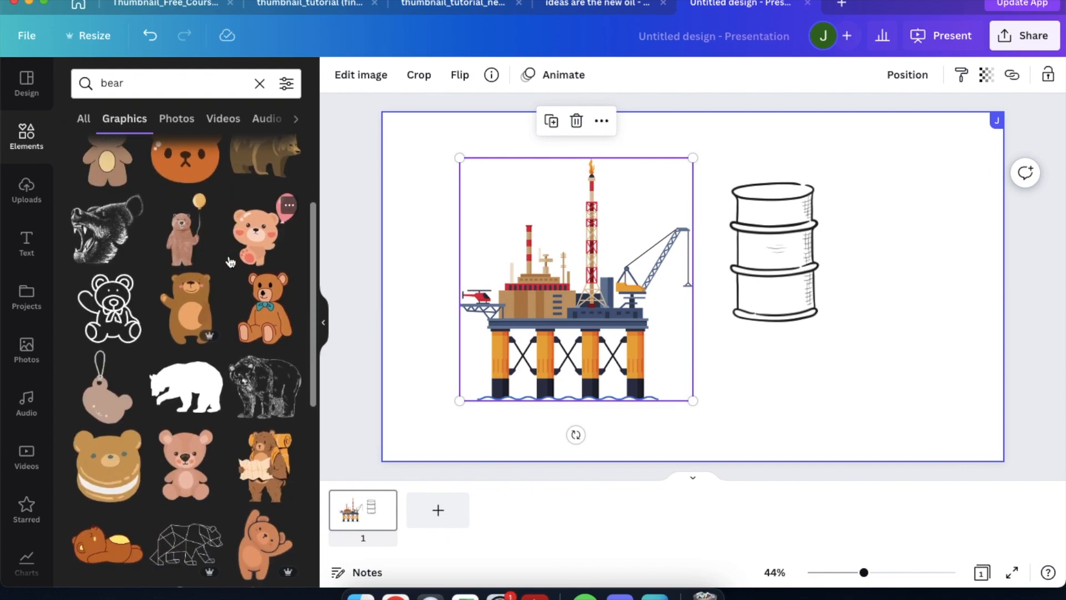
left_click(107, 229)
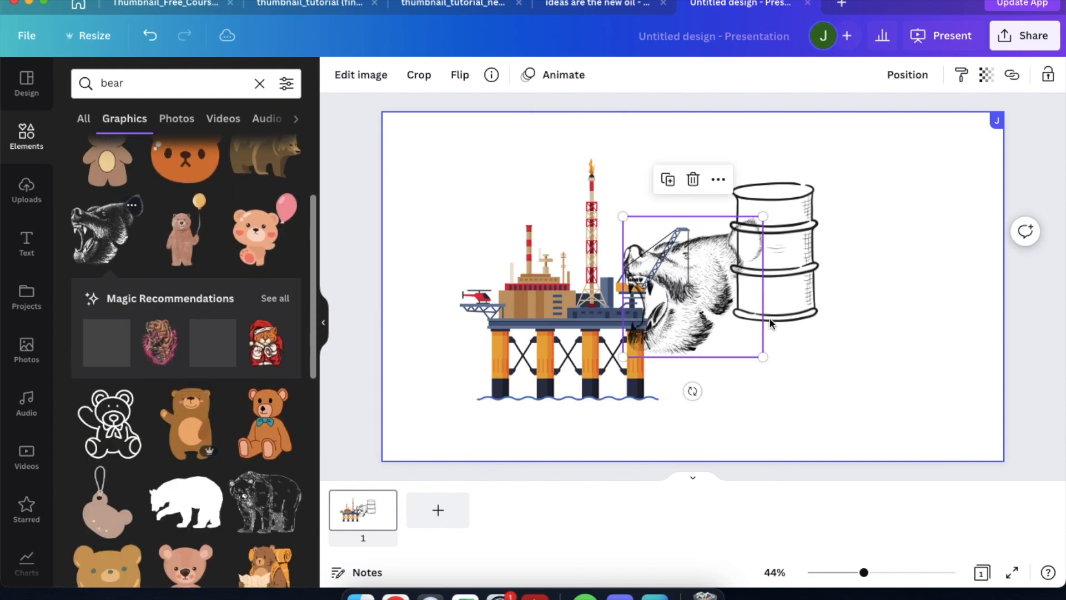
left_click_drag(708, 318, 788, 411)
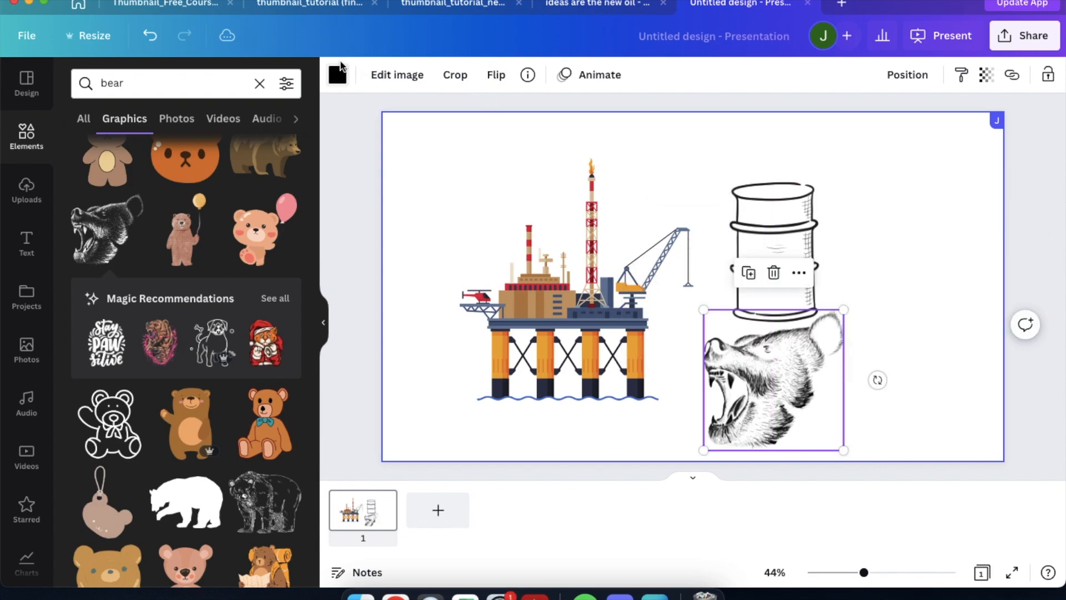
Recolour the bear head graphic with the blue-violet default colour.
left_click(338, 70)
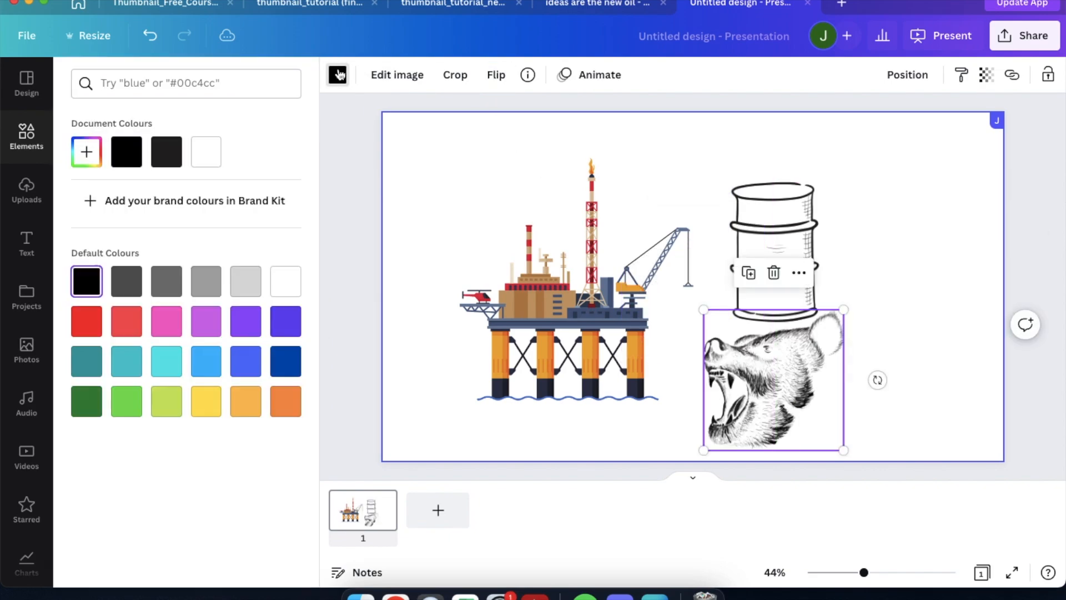
left_click(277, 328)
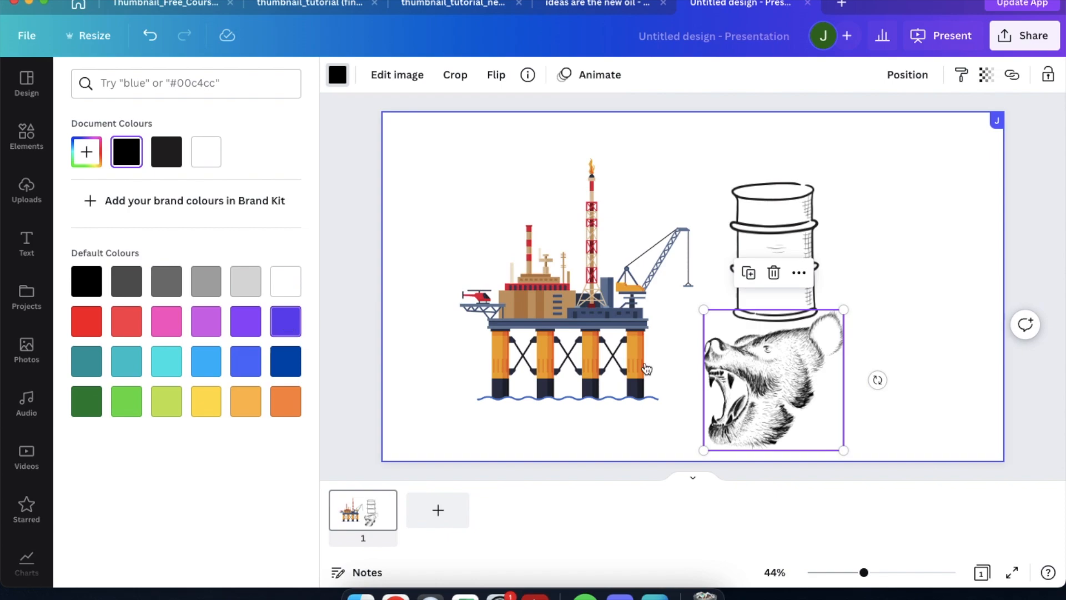
scroll(803, 394, "up", 2)
scroll(809, 397, "up", 3)
scroll(528, 195, "down", 2)
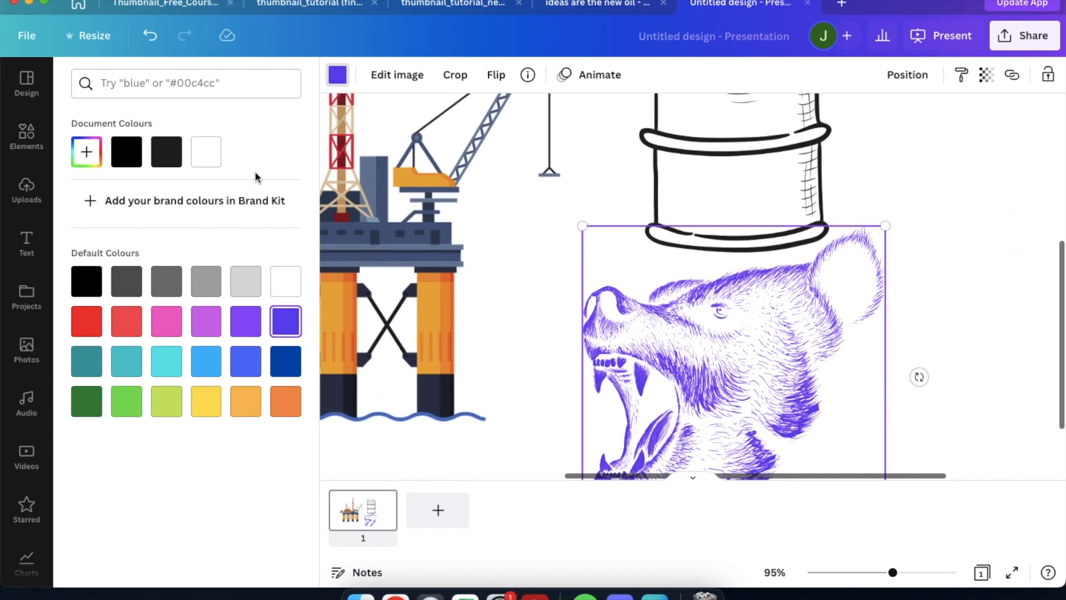
Search the elements for "internet" and look through all of the matching graphics.
left_click(26, 134)
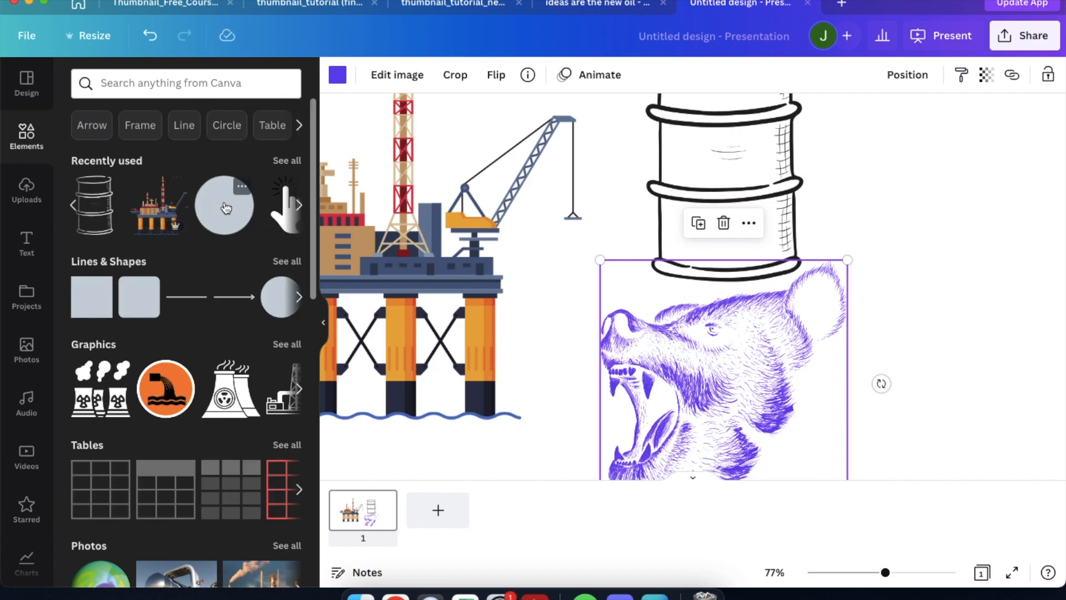
scroll(204, 300, "down", 2)
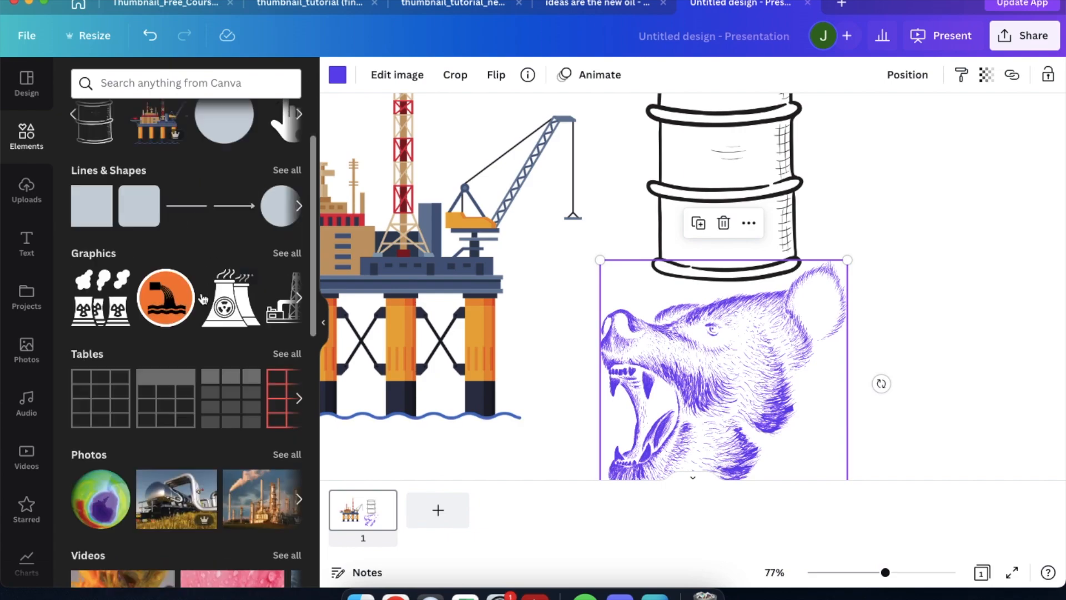
left_click(155, 81)
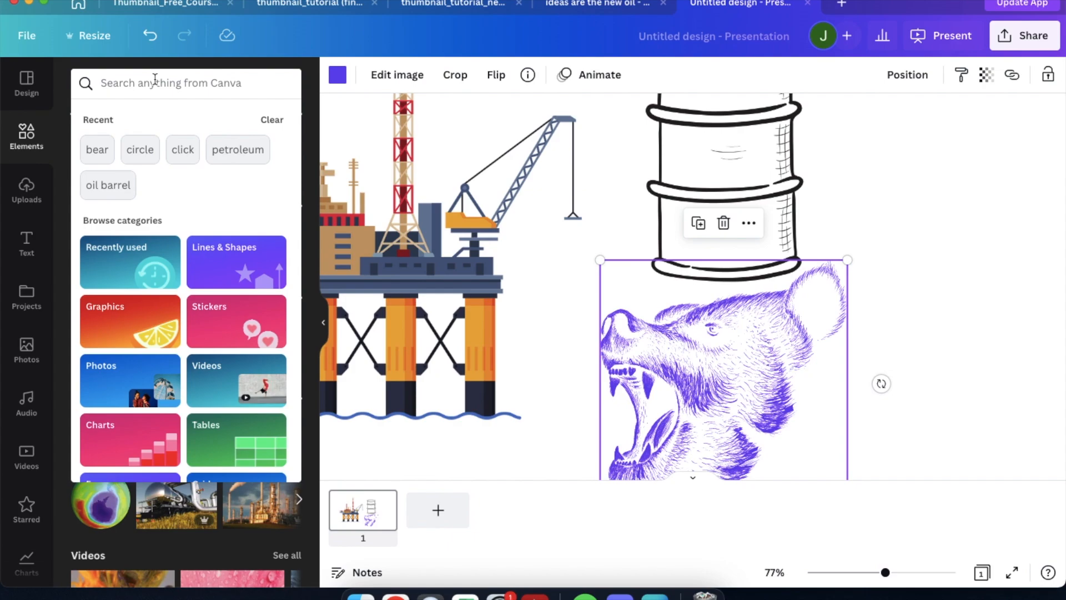
type("ine")
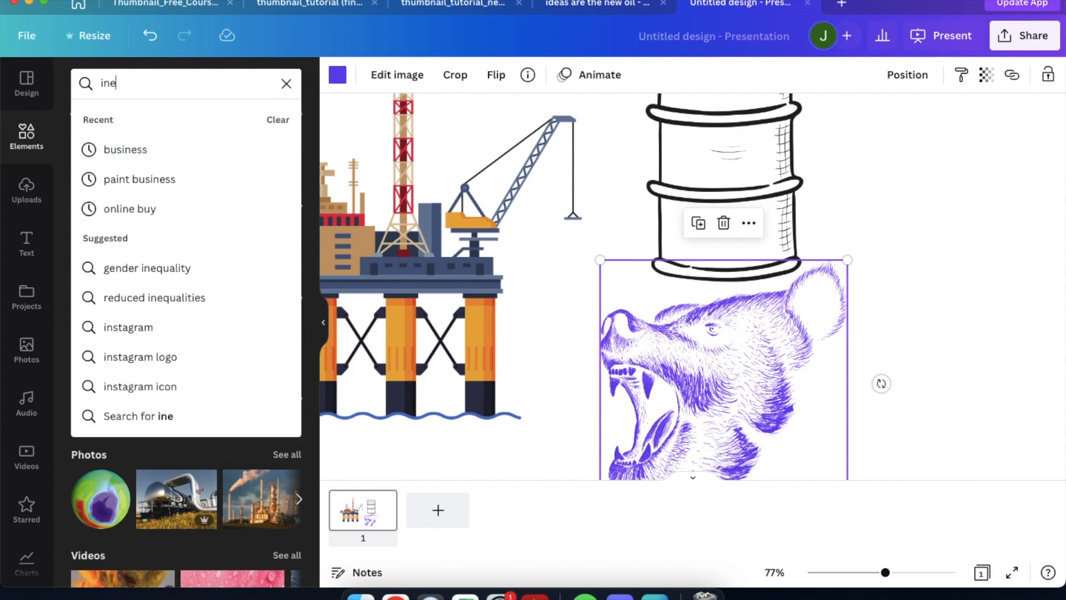
key("BackSpace")
type("ter")
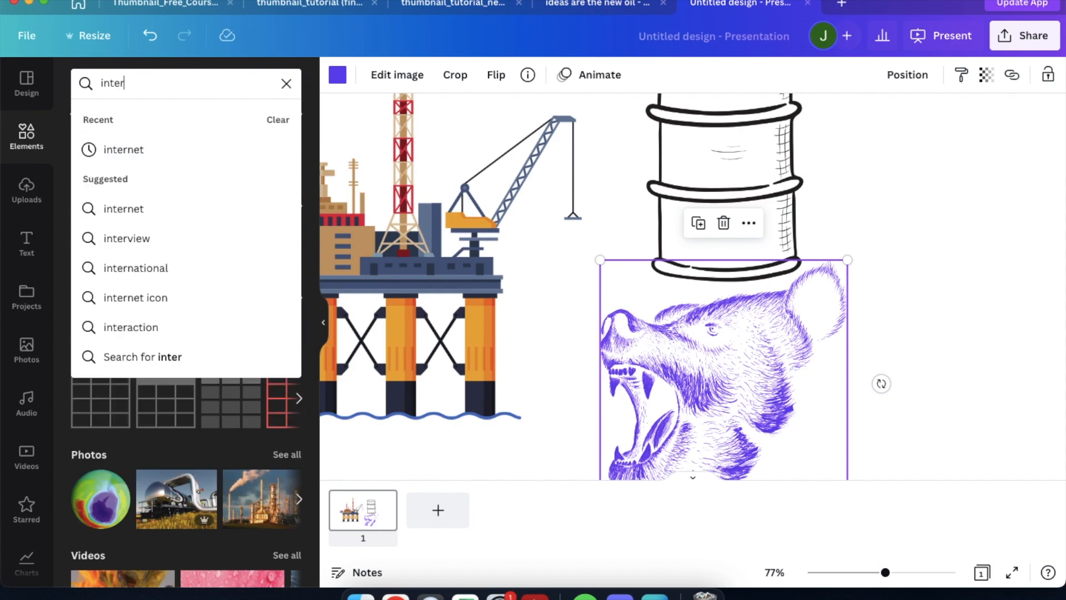
type("net")
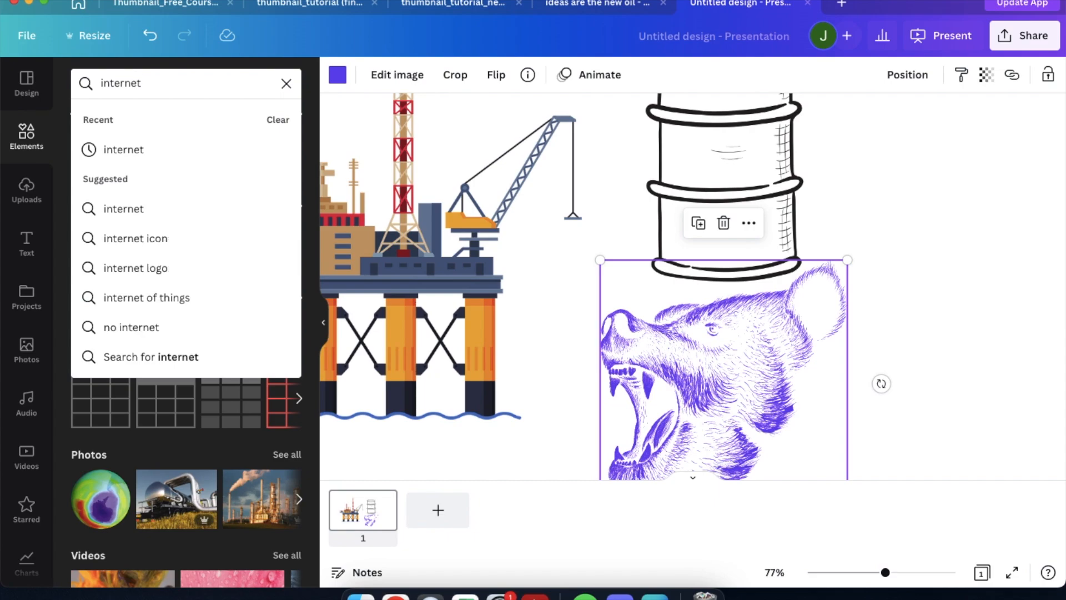
key("Return")
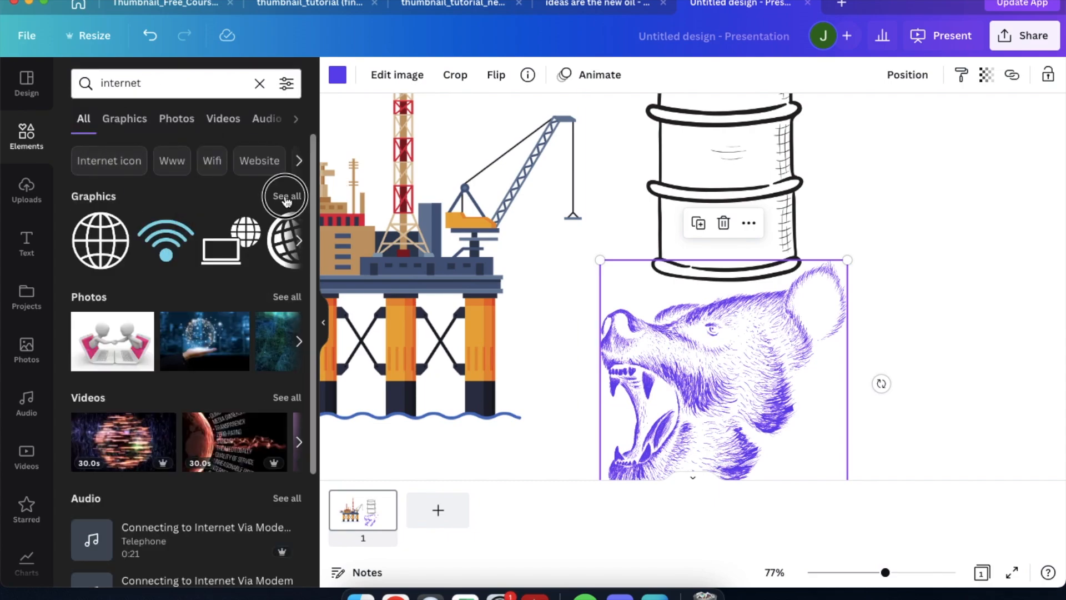
left_click(286, 198)
scroll(240, 286, "down", 2)
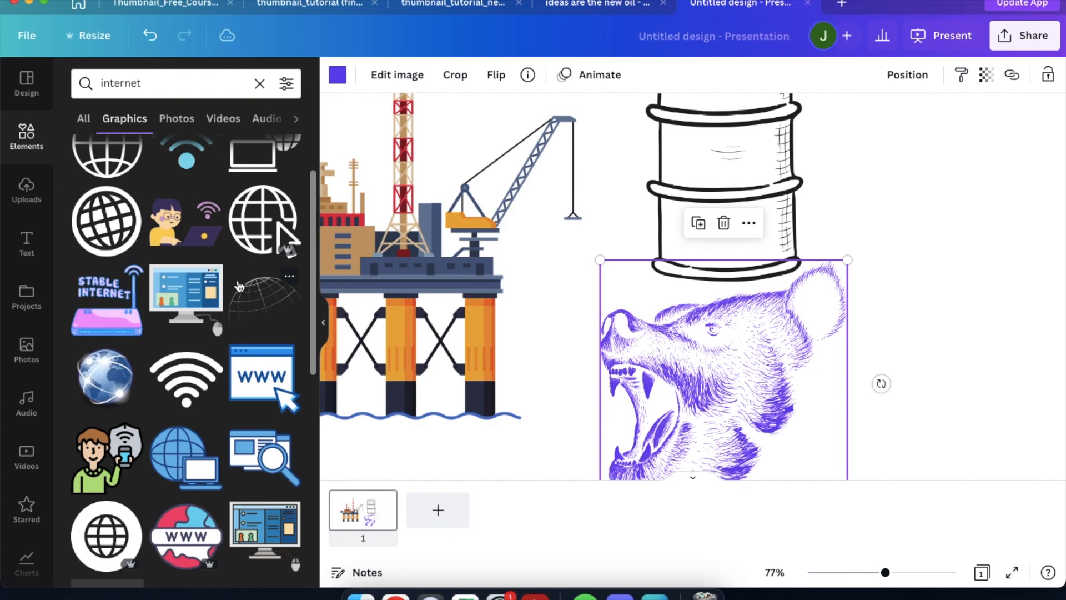
scroll(240, 286, "down", 3)
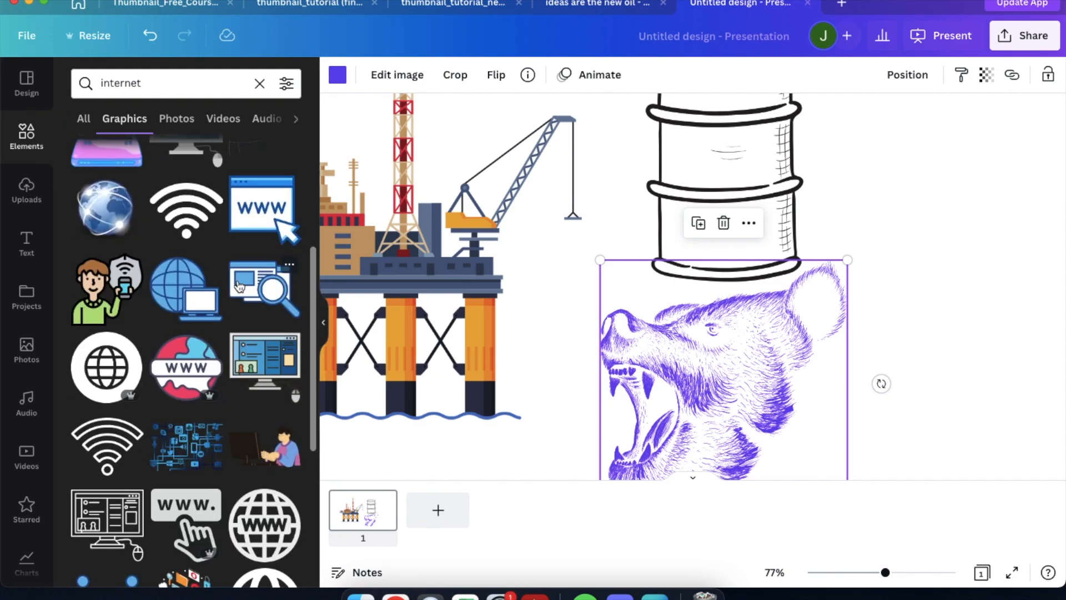
Select the oil rig, oil barrel and bear head together and delete them from the page.
scroll(424, 289, "down", 5)
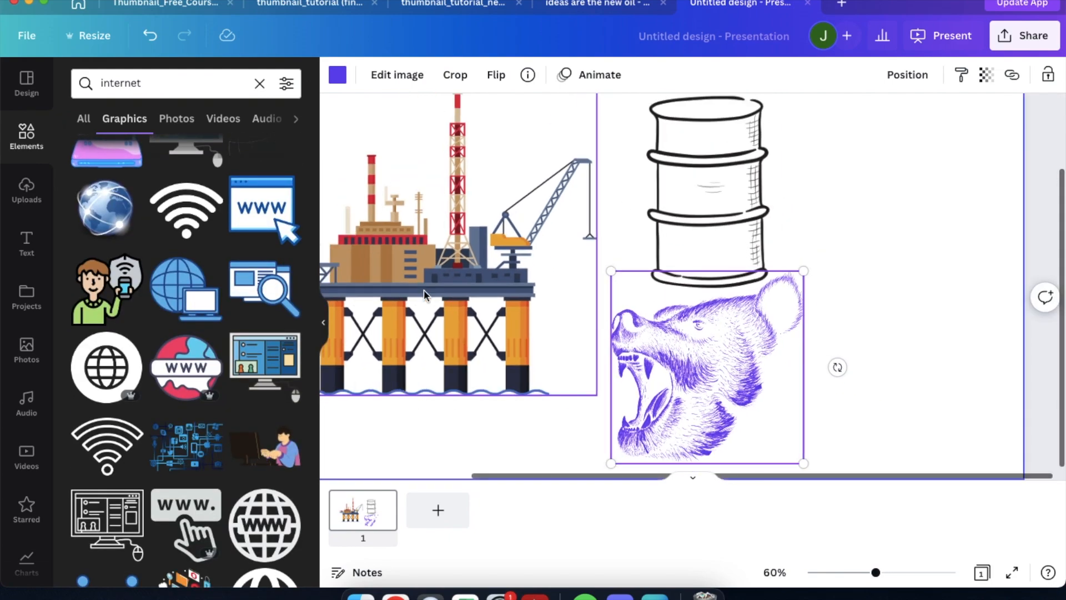
scroll(424, 289, "down", 3)
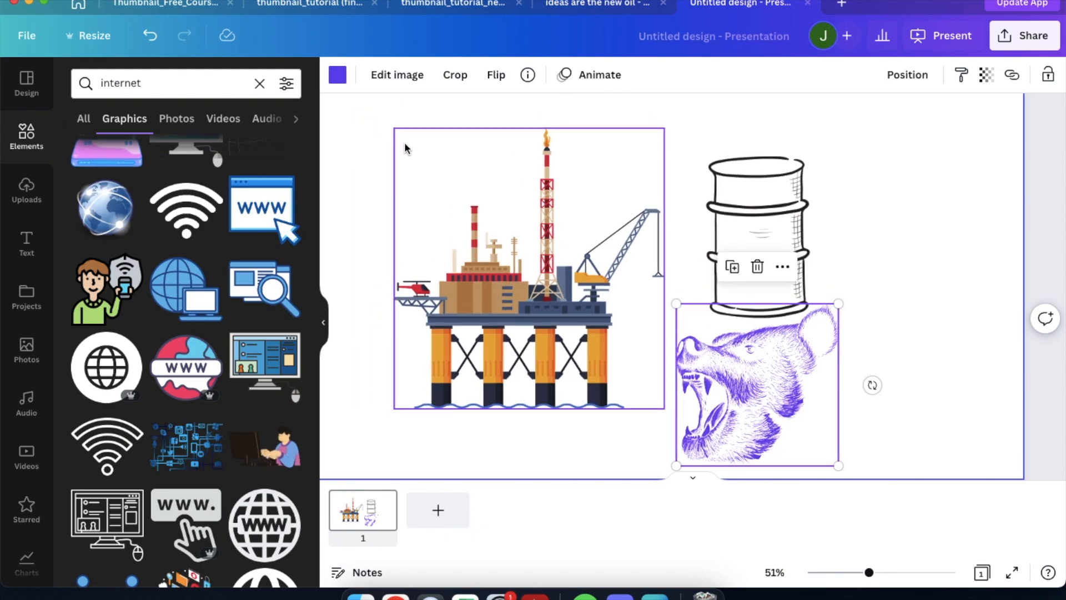
scroll(395, 162, "down", 3)
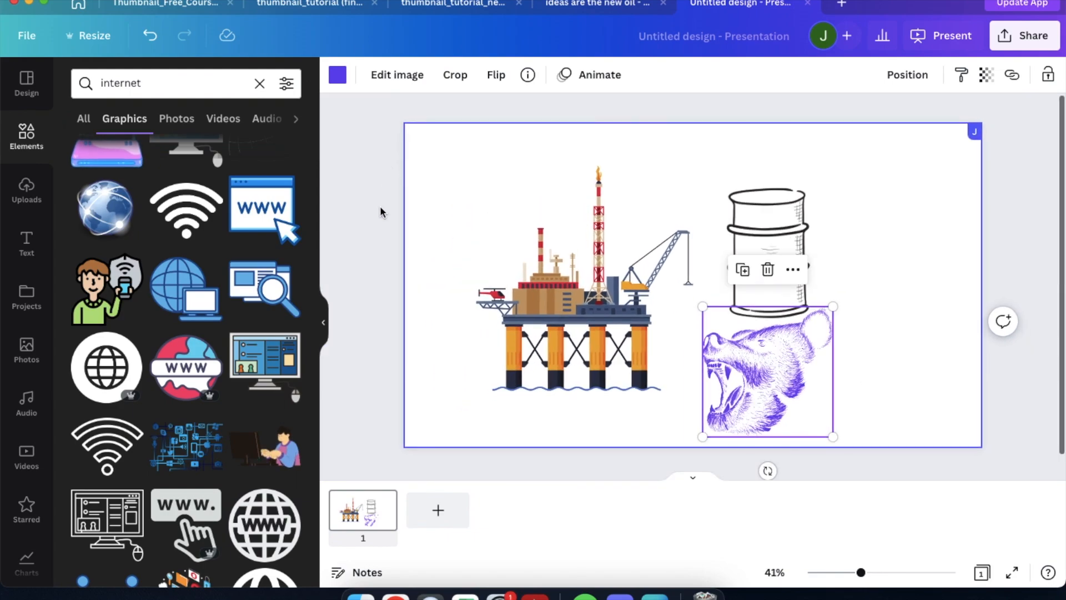
left_click(383, 194)
left_click_drag(502, 228, 814, 384)
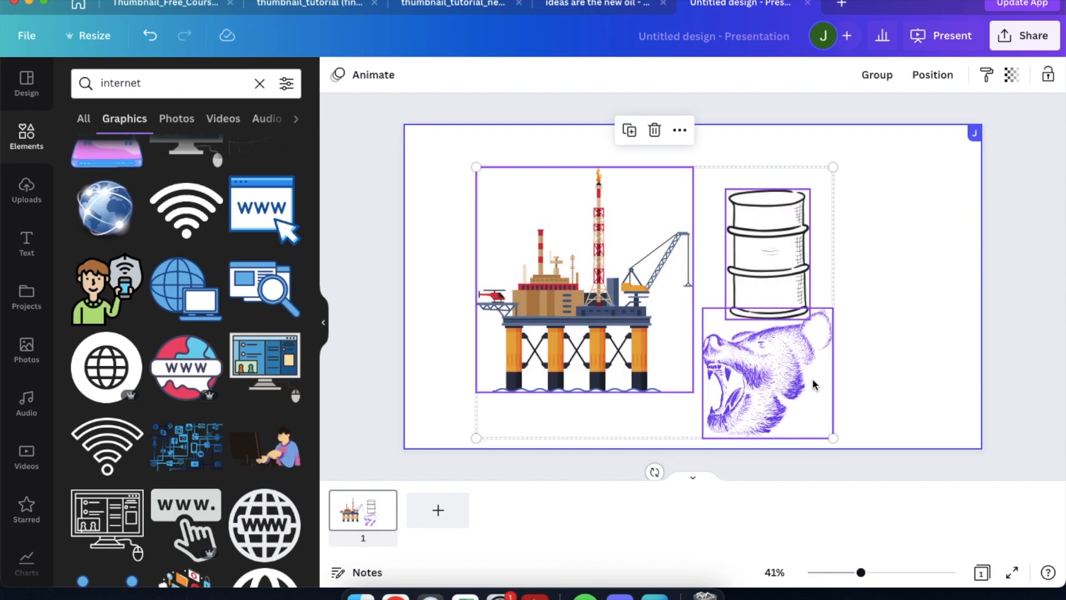
key("Delete")
left_click(374, 205)
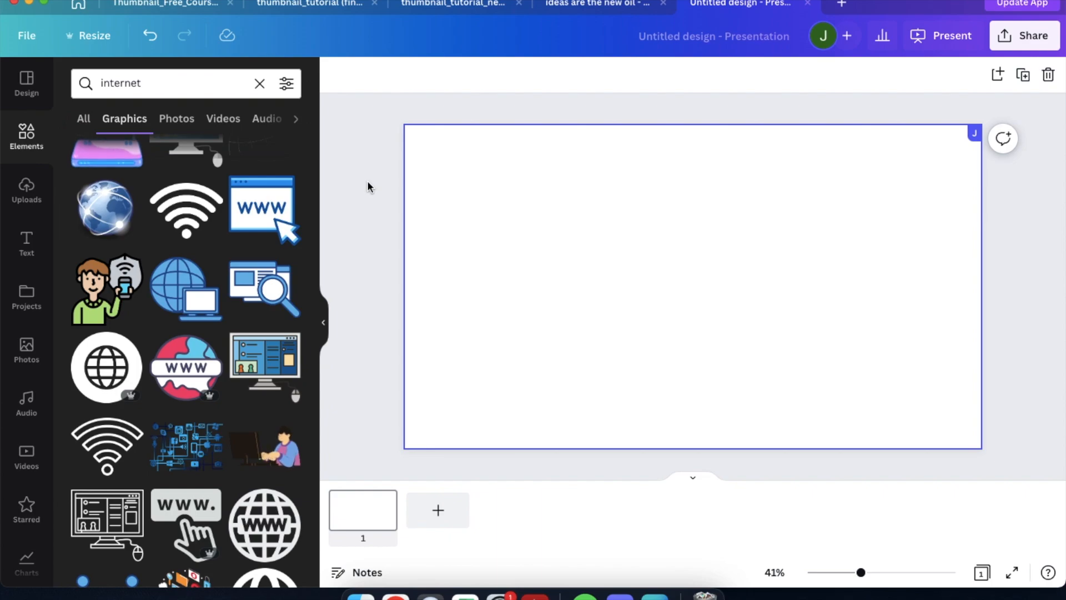
Close the second thumbnail_tutorial design tab and switch to the "ideas are the new oil" design.
left_click(519, 2)
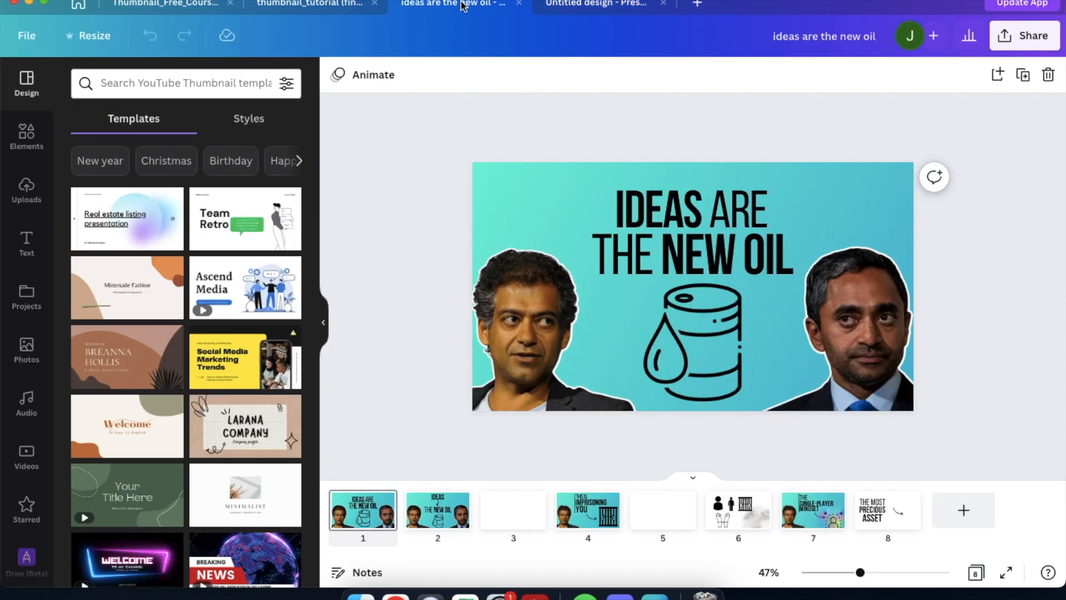
left_click(464, 4)
Examine the thumbnail's headline text and oil barrel icon close up, and check how the whole design reads at small sizes.
scroll(808, 285, "up", 5)
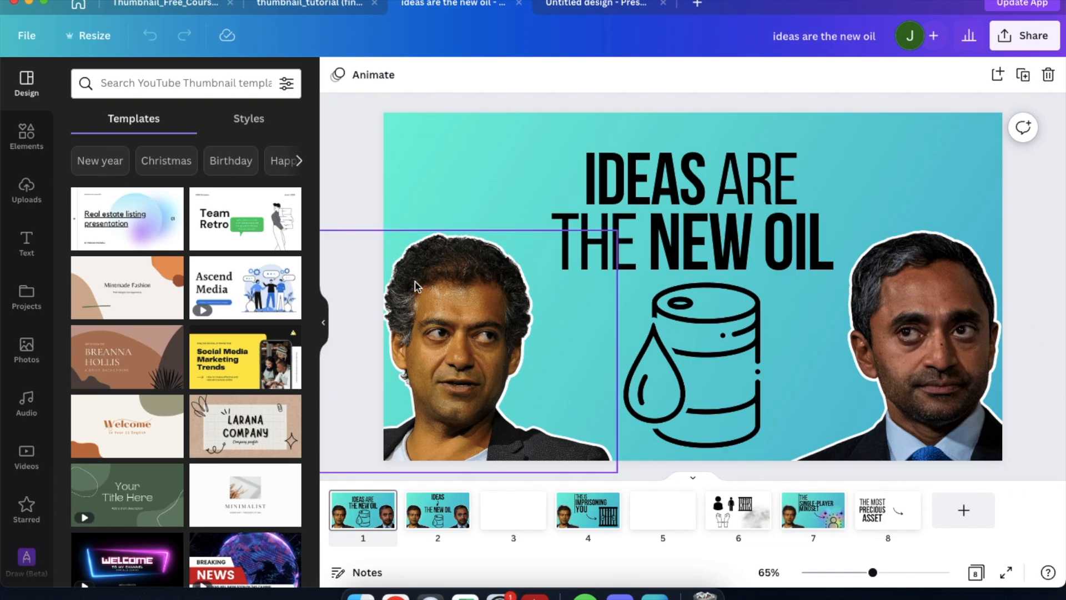
left_click(683, 191)
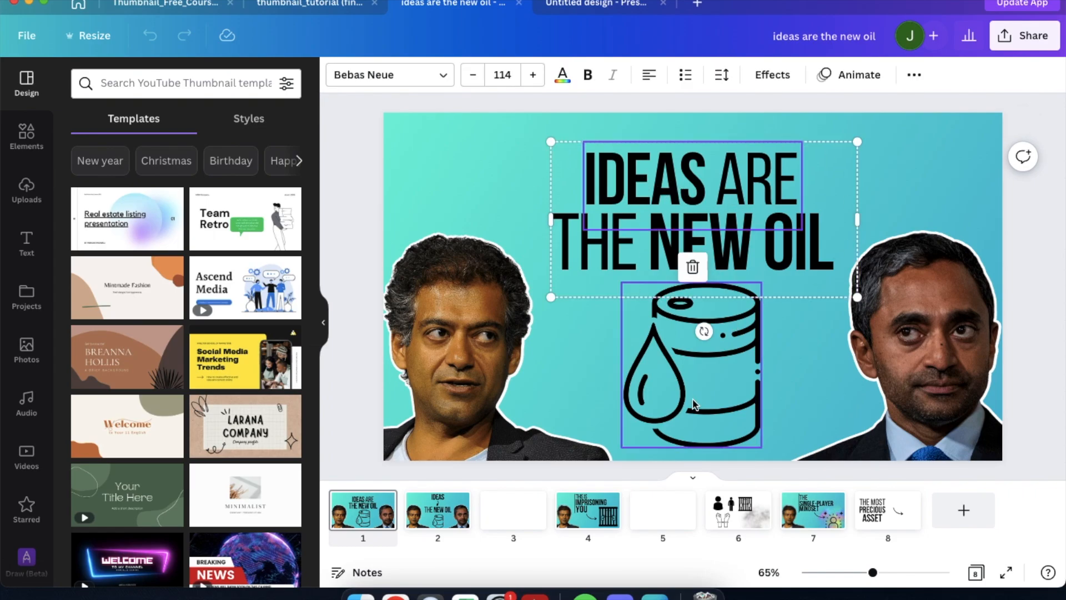
left_click(661, 297)
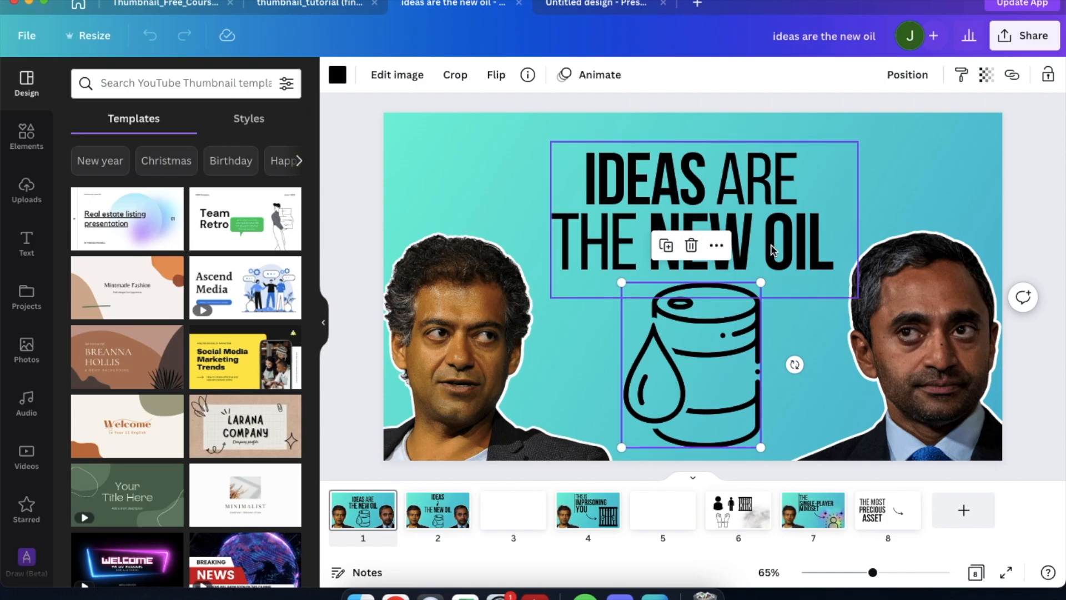
scroll(771, 256, "down", 5)
left_click(417, 243)
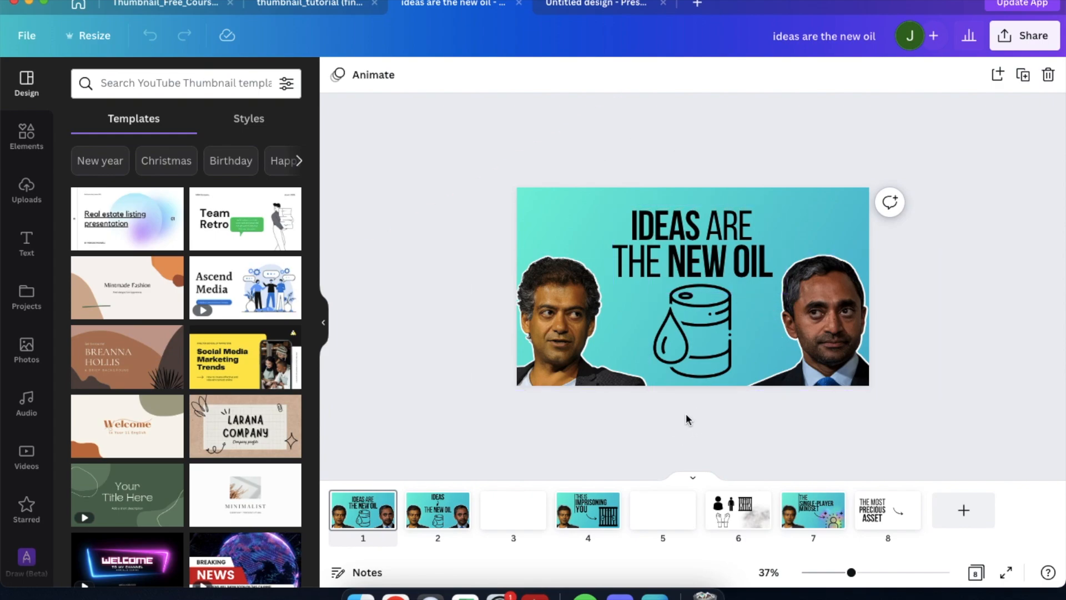
scroll(696, 446, "down", 3)
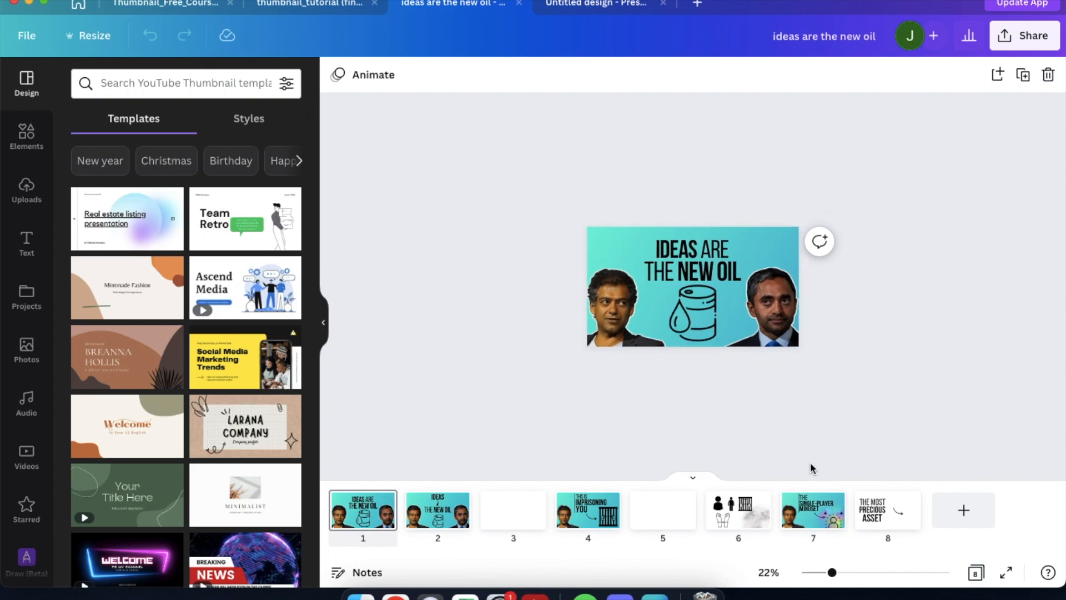
left_click_drag(832, 572, 838, 576)
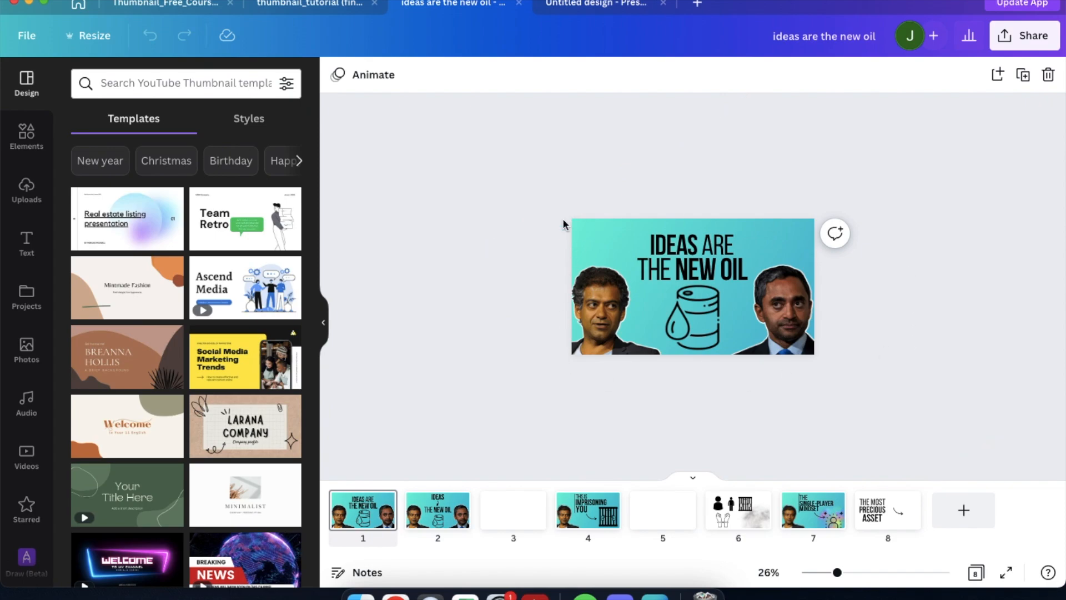
Examine the finished "ideas are the new oil" thumbnail and its gradient background at different sizes, alongside the blank presentation.
scroll(563, 223, "down", 3)
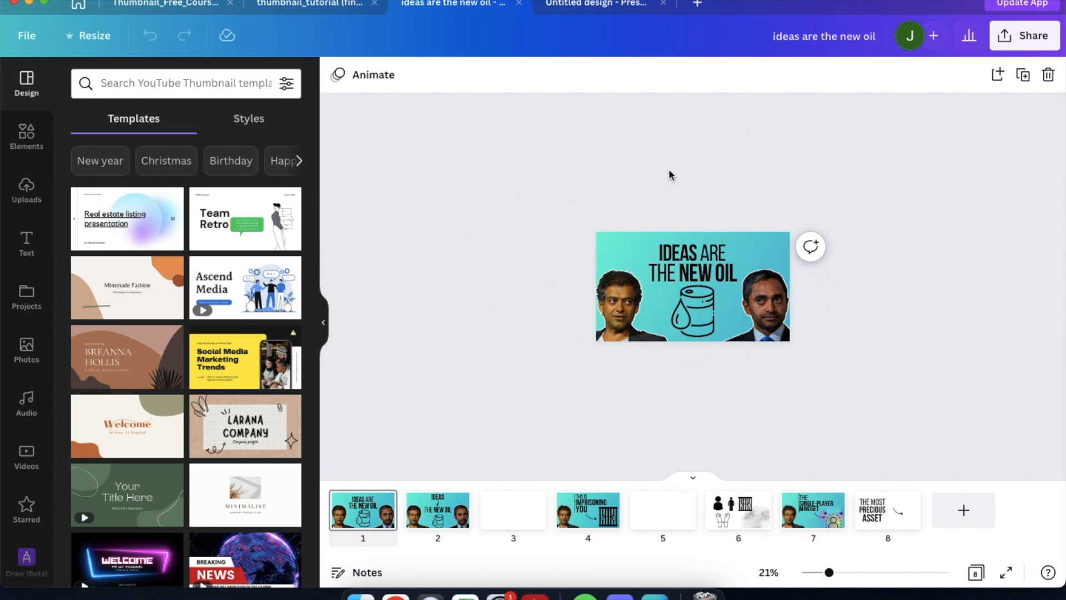
scroll(669, 175, "up", 3)
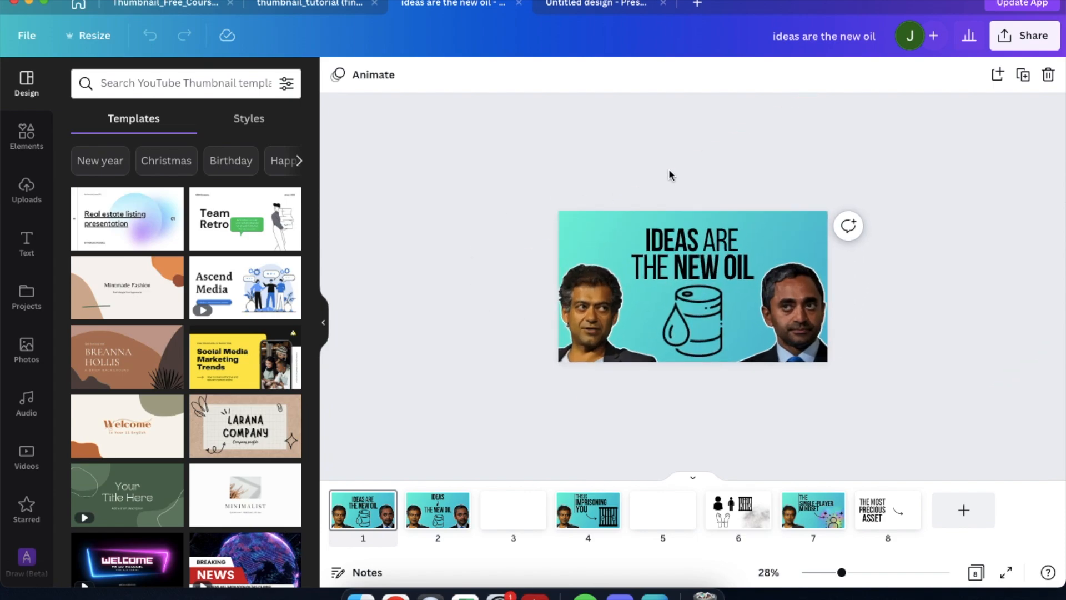
left_click(604, 3)
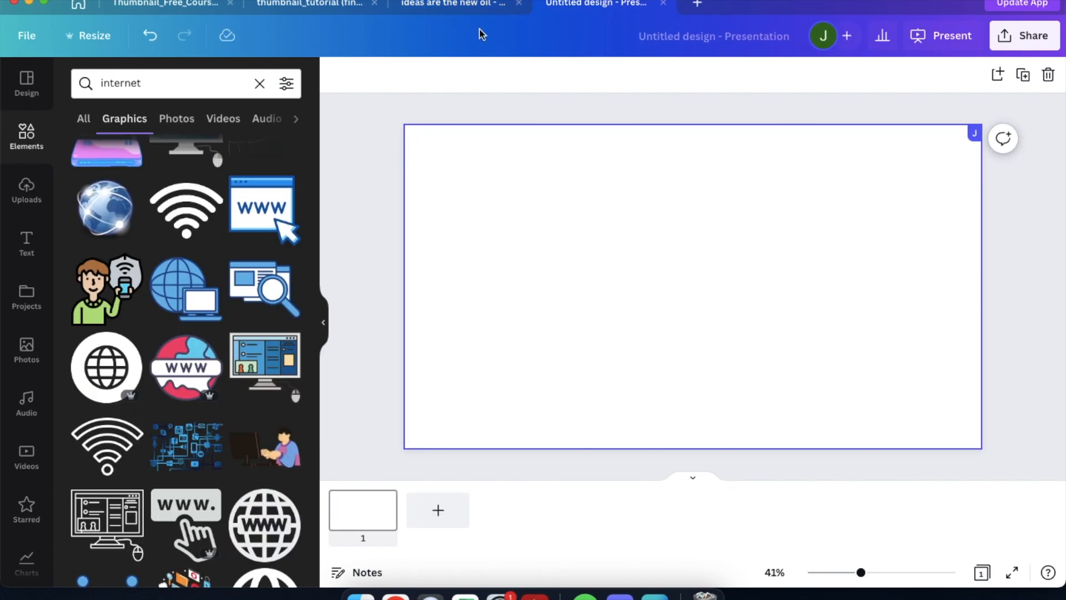
left_click(470, 12)
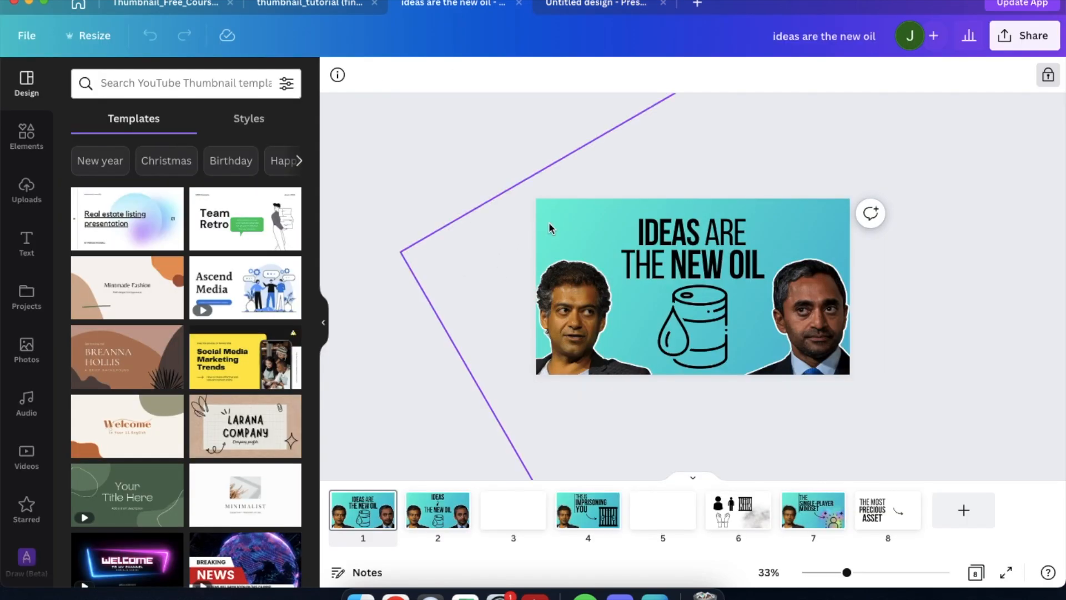
scroll(548, 222, "down", 3)
scroll(548, 221, "up", 3)
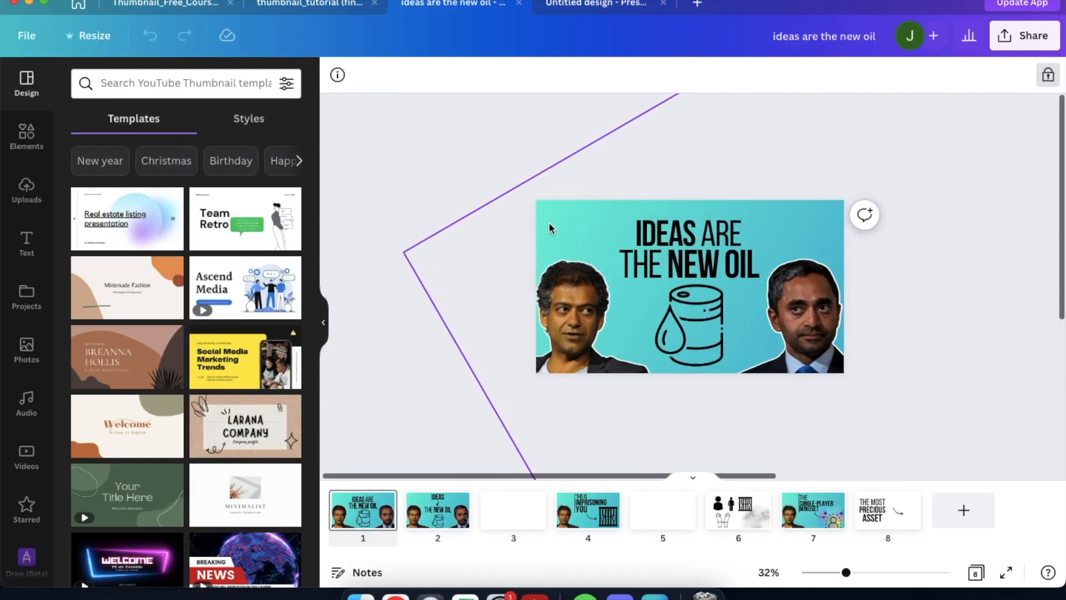
Switch to the untitled presentation and search the graphics for "square".
left_click(587, 8)
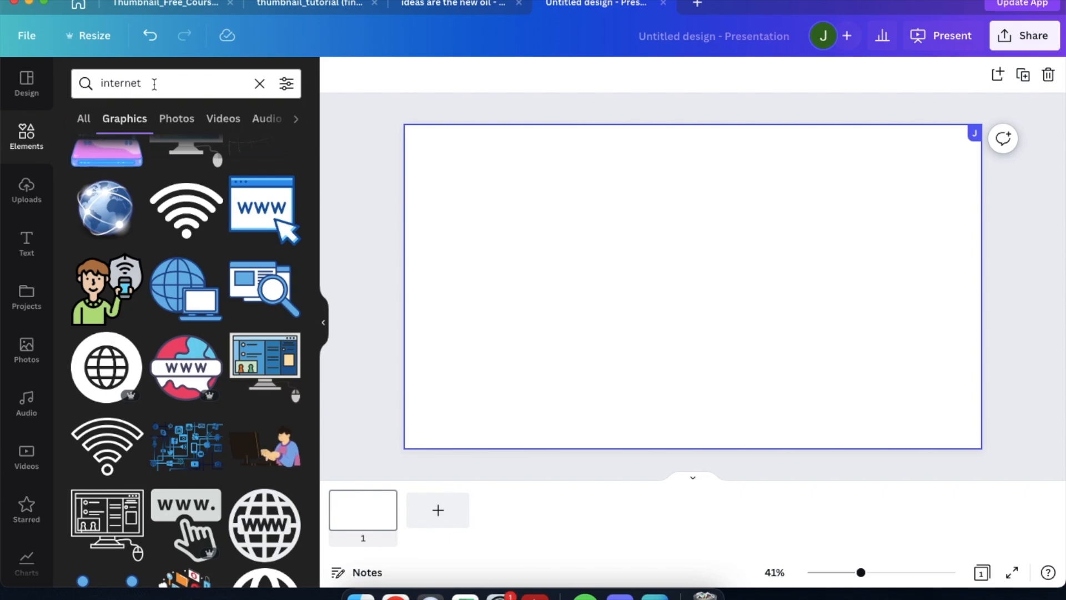
left_click(154, 84)
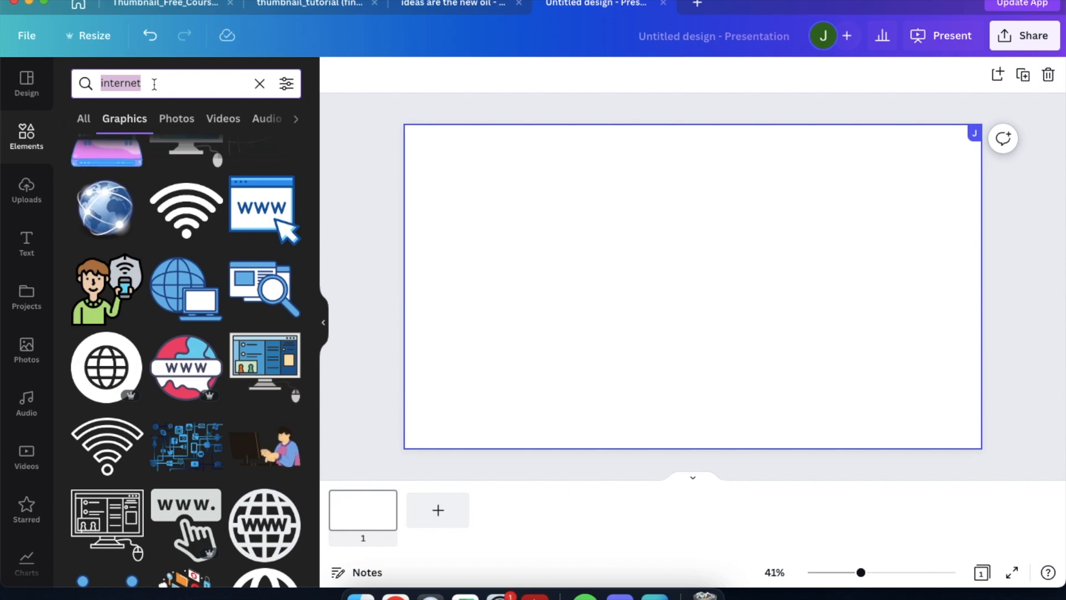
key("BackSpace")
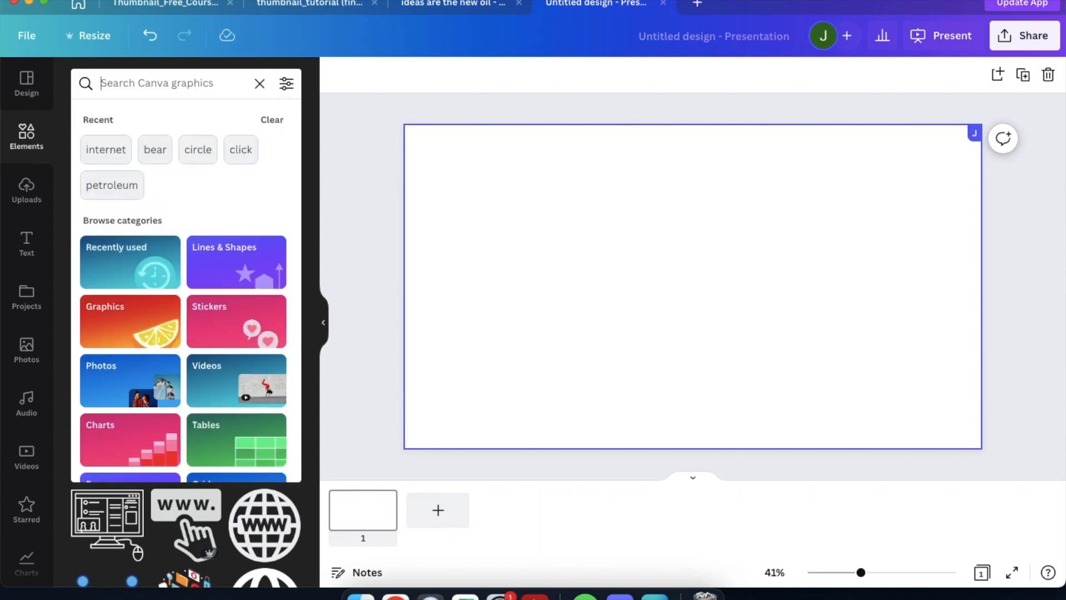
type("s")
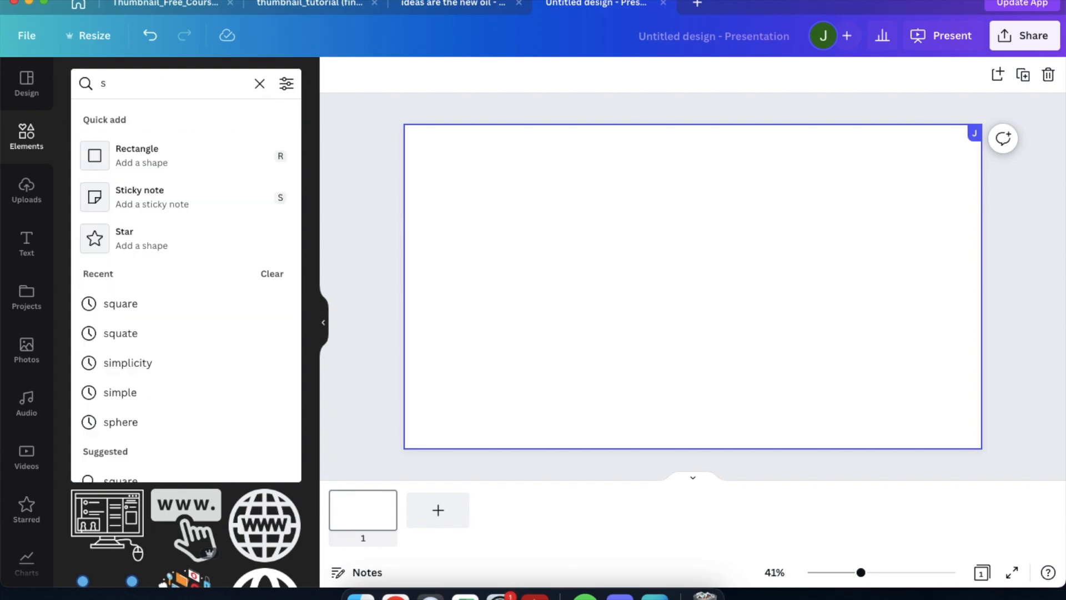
type("quare")
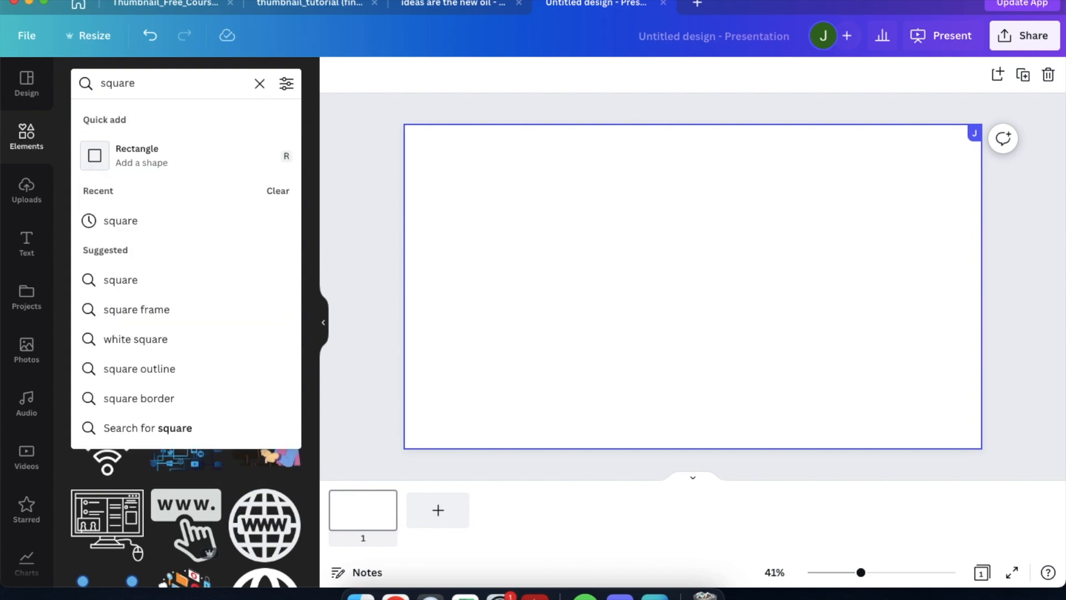
key("Return")
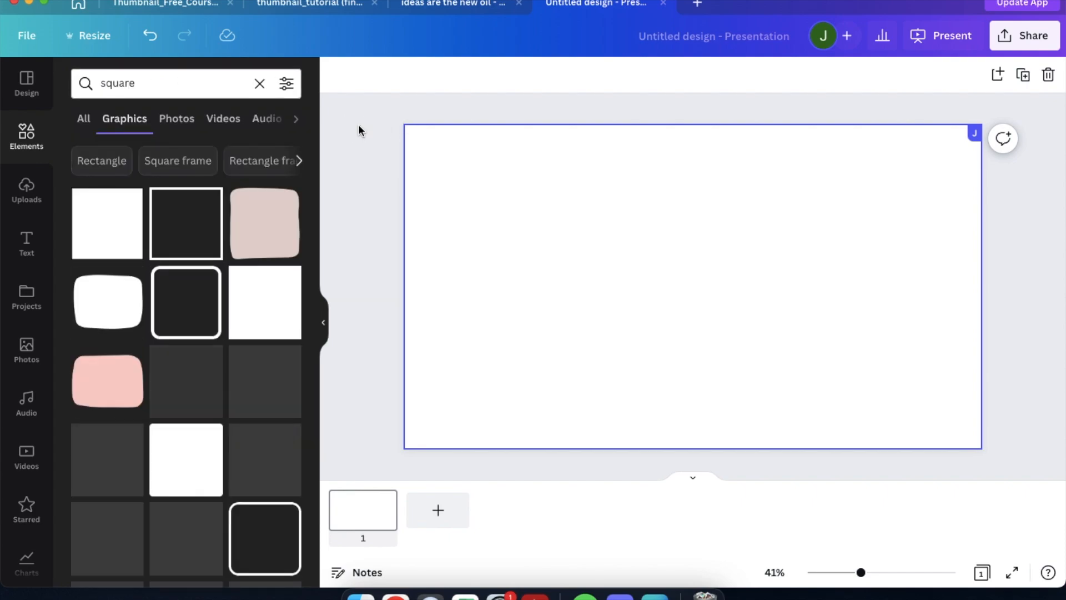
Show the colour options for the blank page's background, and return to the elements library.
left_click(407, 178)
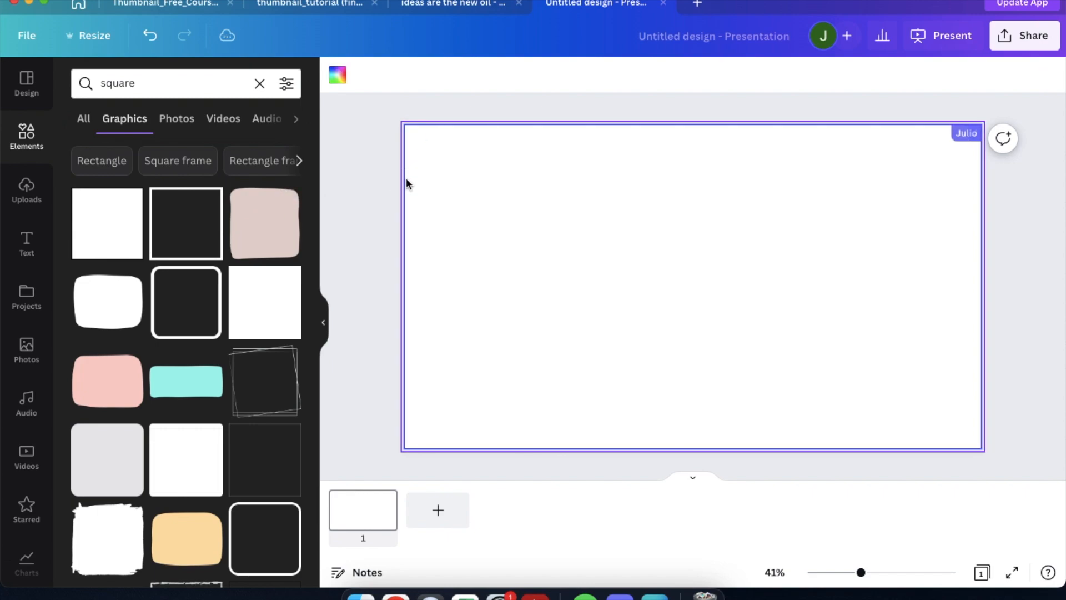
left_click(338, 75)
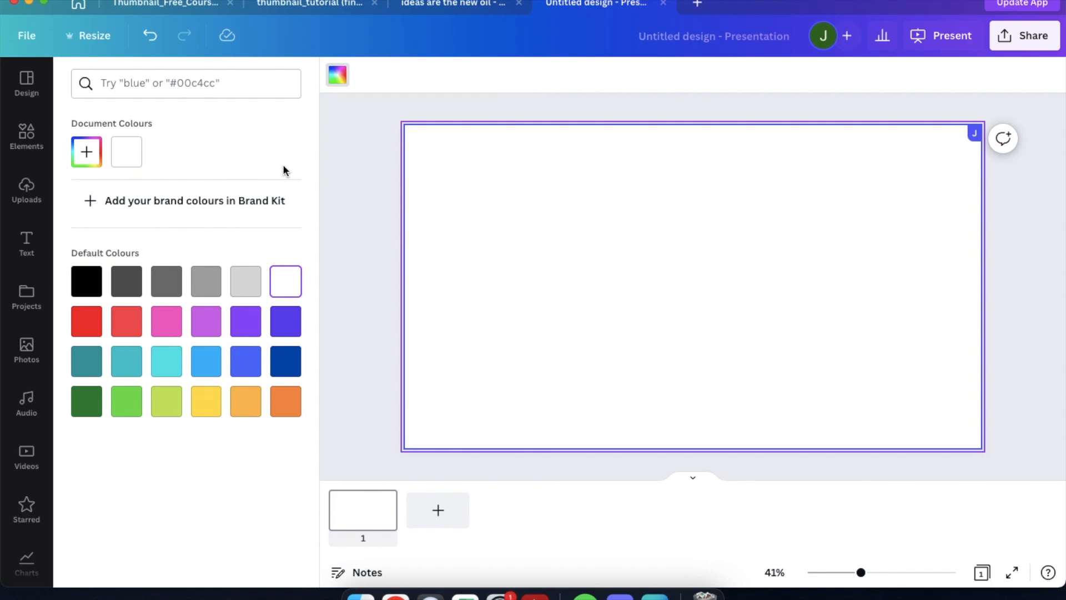
left_click(27, 147)
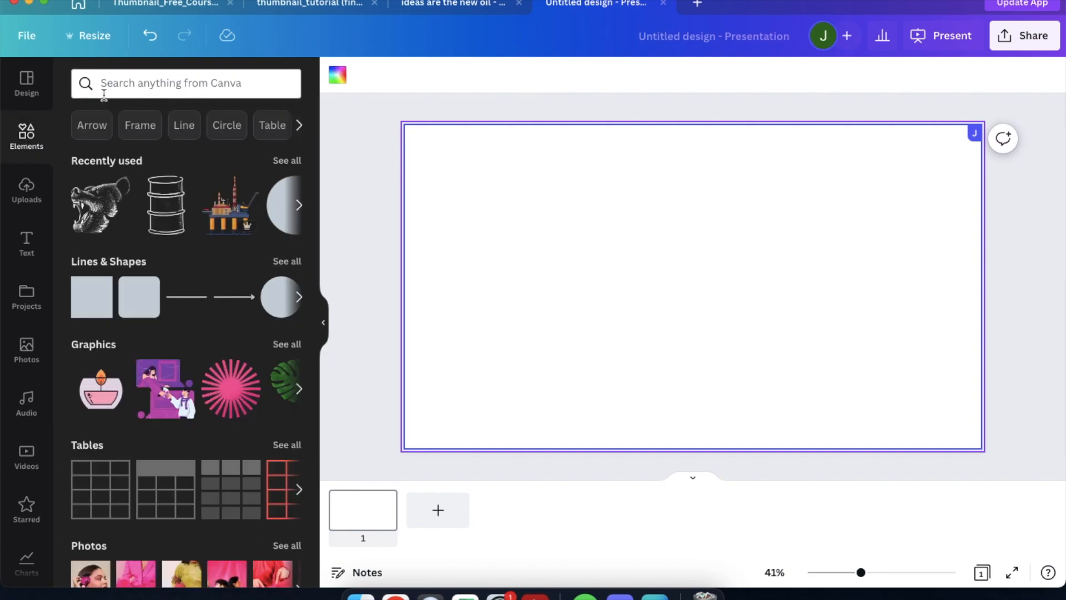
Search all element types for "square".
left_click(279, 87)
type("squre")
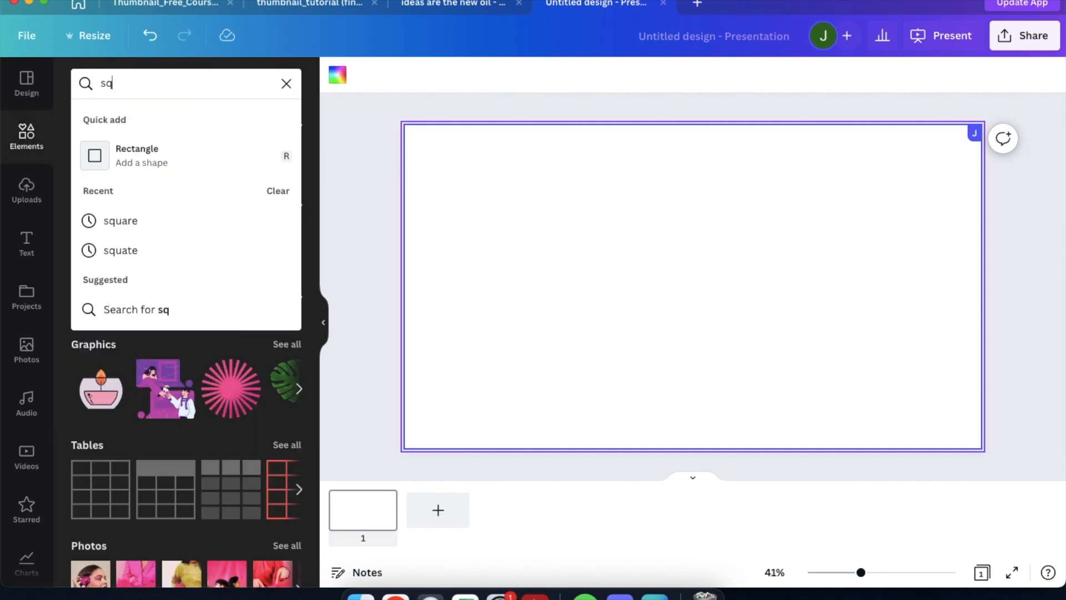
key("BackSpace")
key("BackSpace")
type("are")
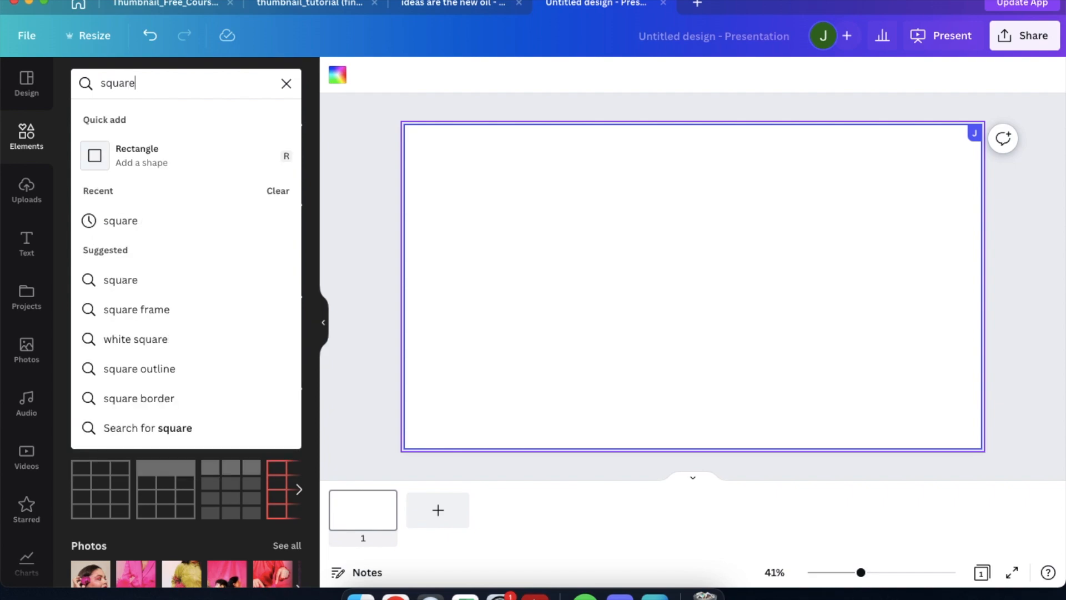
key("Return")
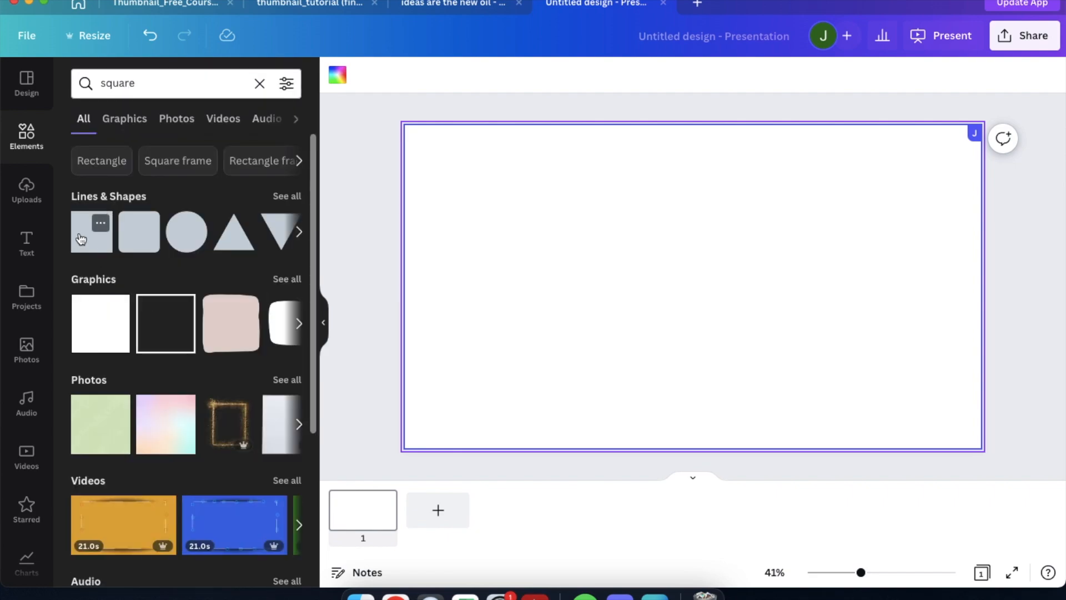
Add the white square graphic with the thin black outline and place it slightly left of the page centre.
left_click(93, 345)
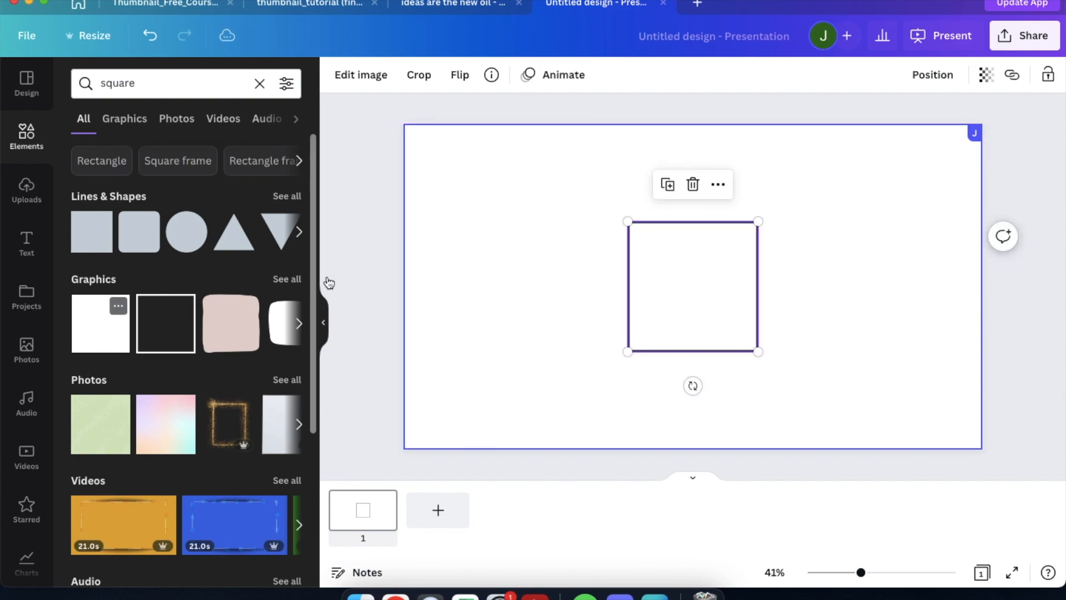
left_click_drag(660, 261, 575, 256)
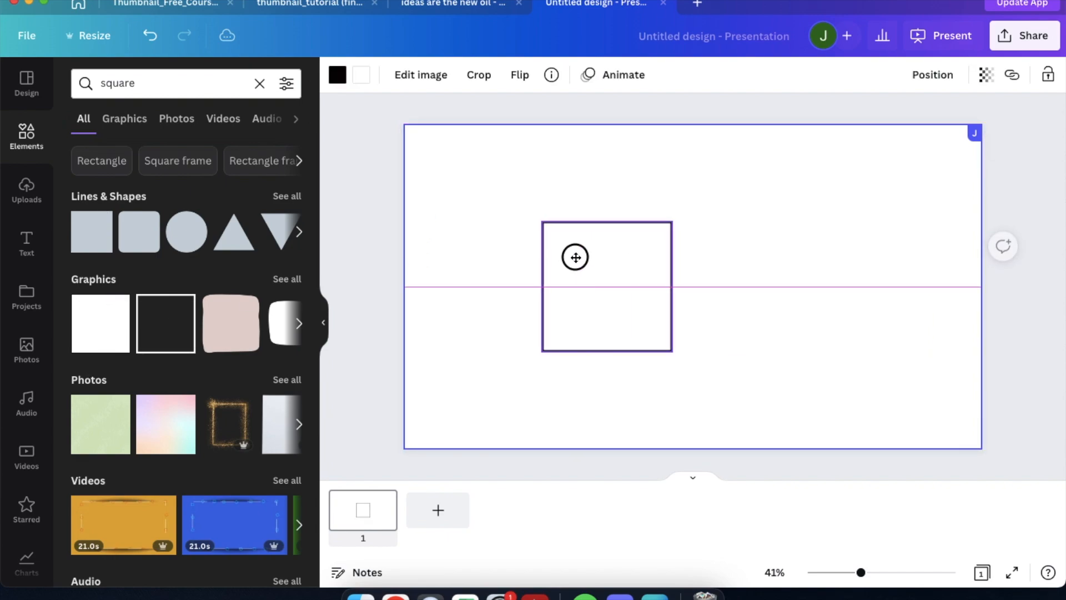
left_click(485, 218)
left_click(593, 275)
Try grey and black as the square's fill colour, ending with purple.
left_click(355, 82)
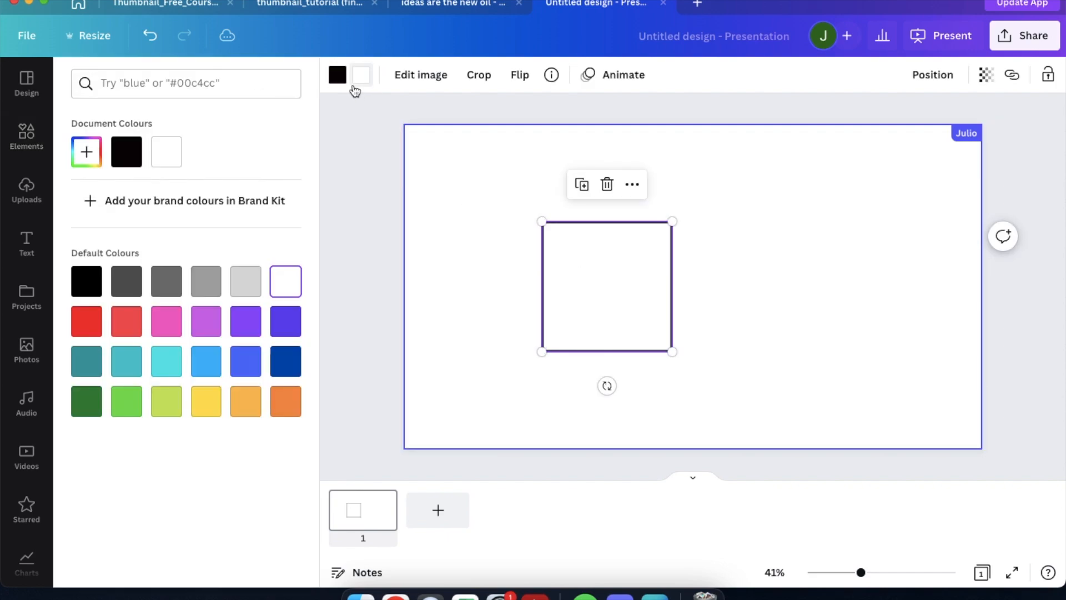
left_click(166, 280)
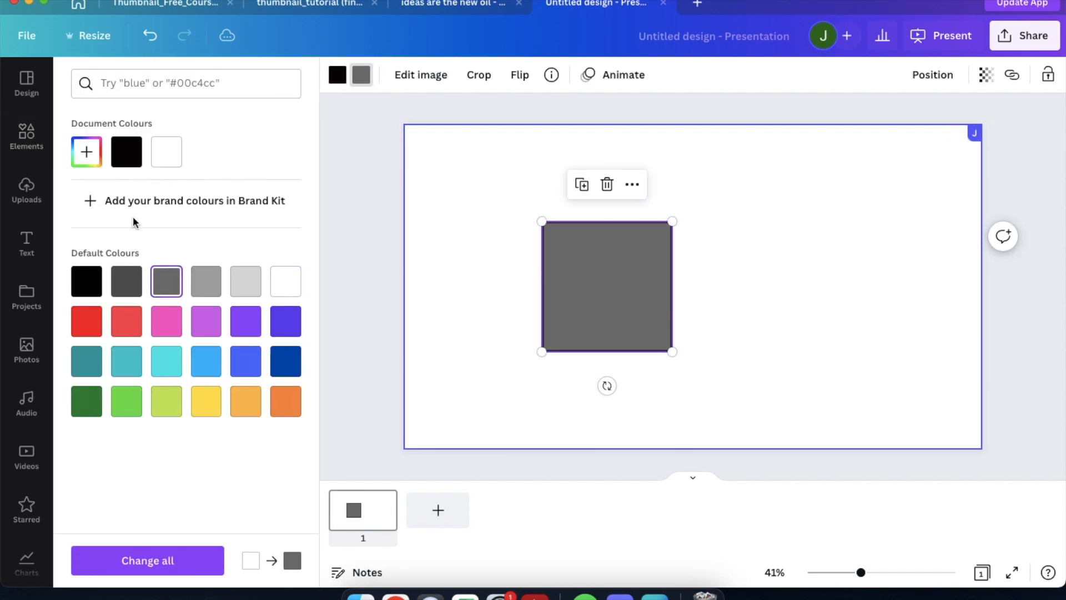
left_click(127, 153)
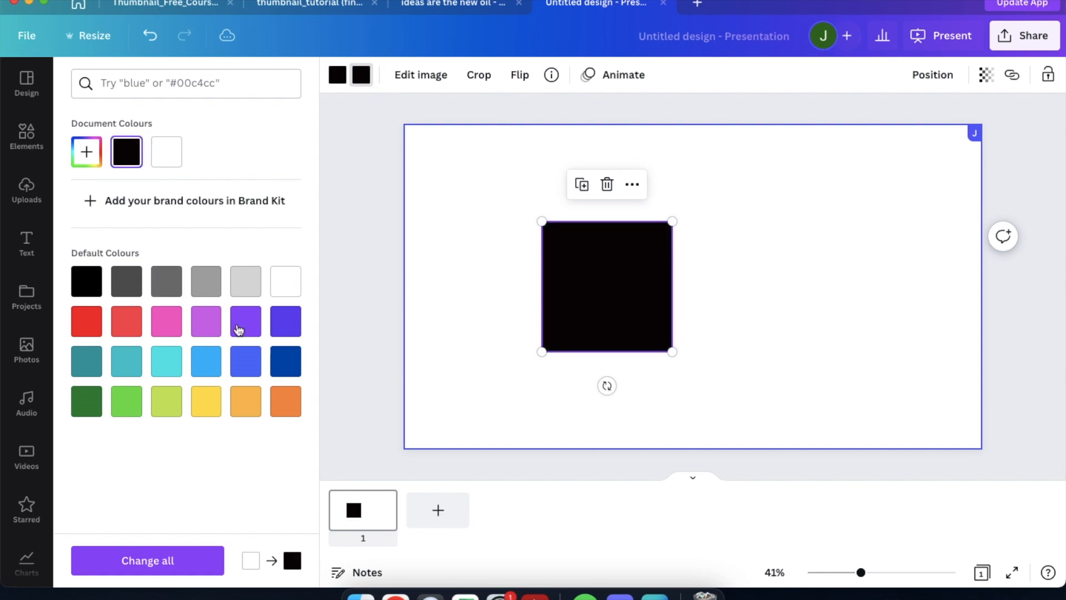
left_click(238, 330)
left_click(578, 333)
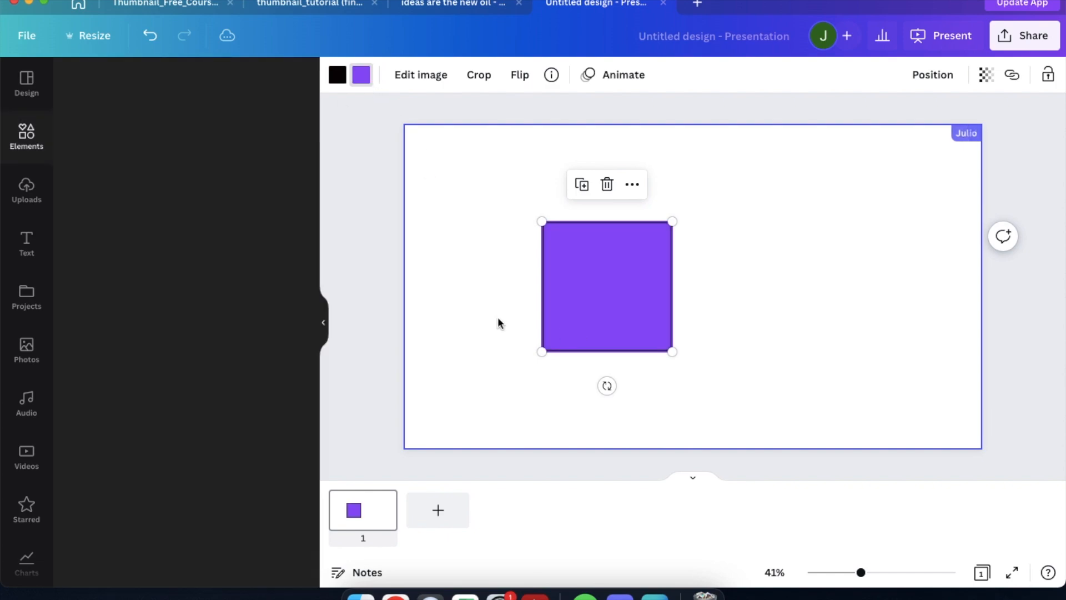
Delete the purple square from the page.
left_click(498, 322)
left_click(611, 276)
key("Delete")
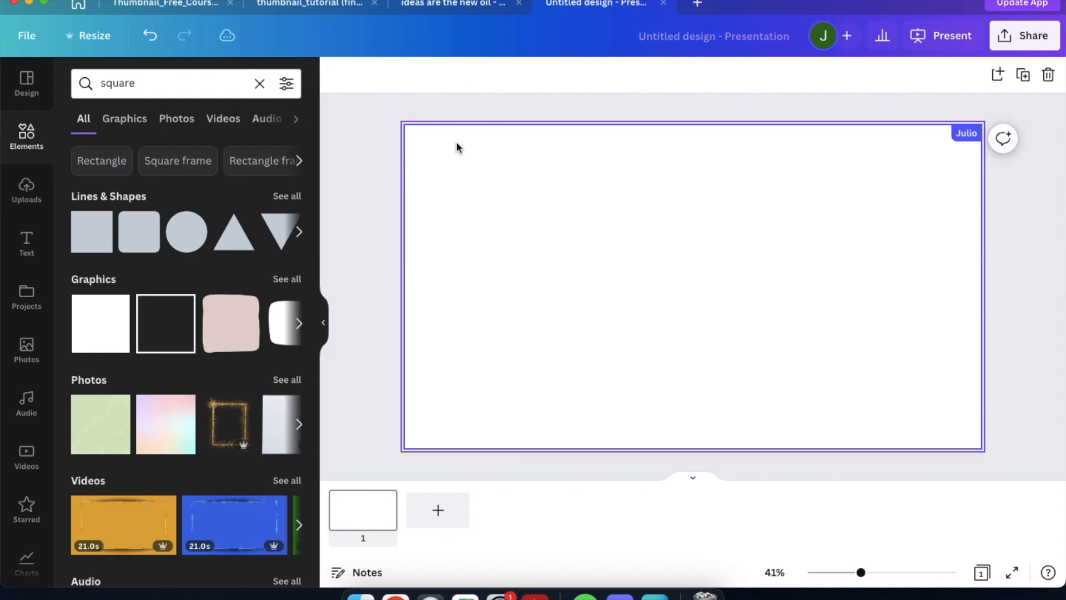
Search the elements for "square gradient" and add the teal-to-purple gradient square to the page.
left_click(169, 88)
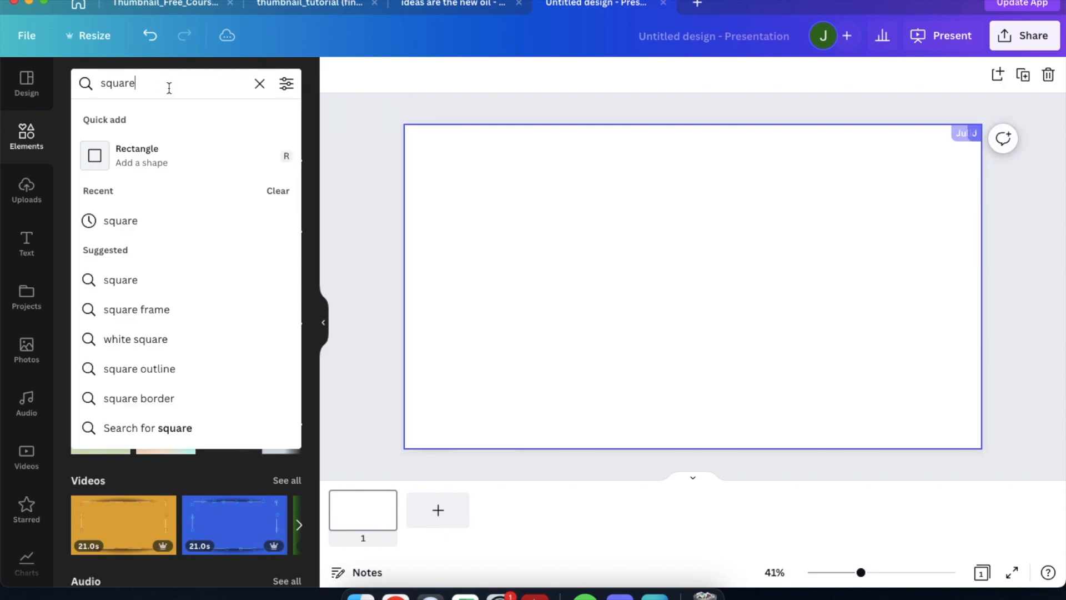
type("gradient")
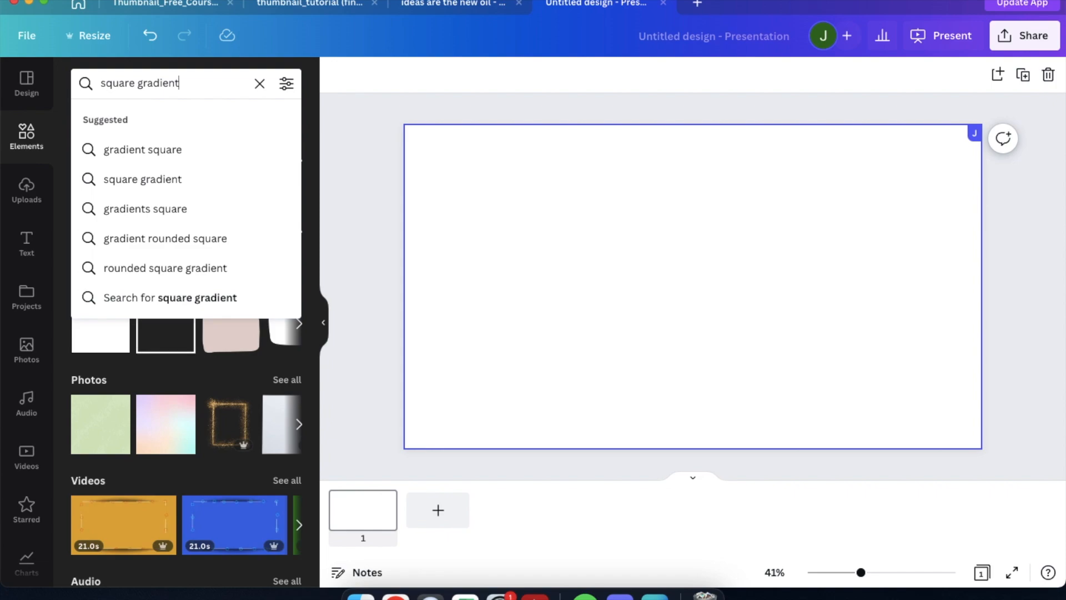
key("Return")
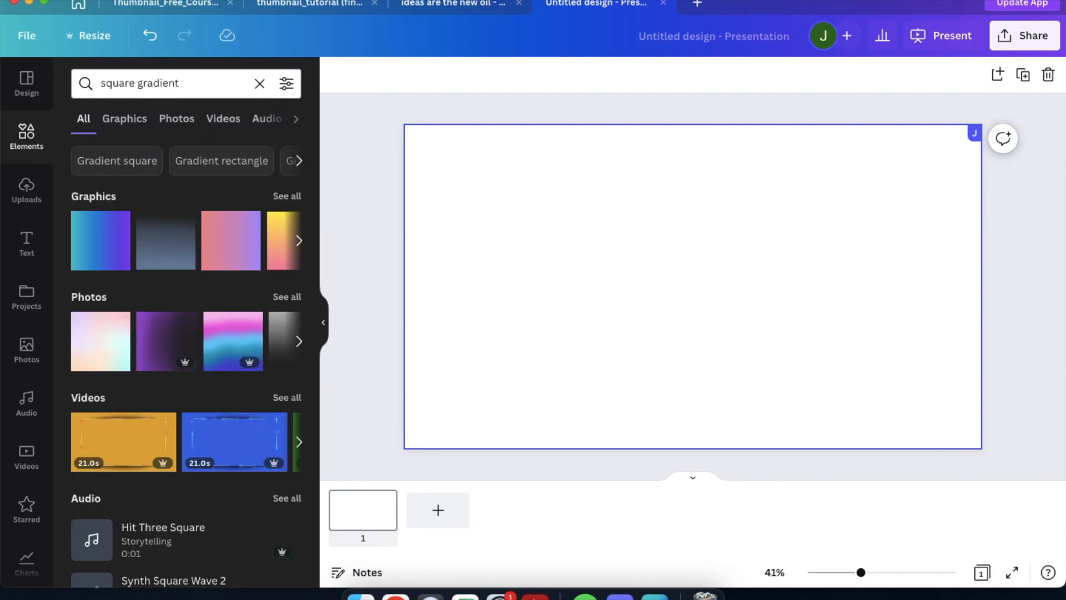
left_click(86, 260)
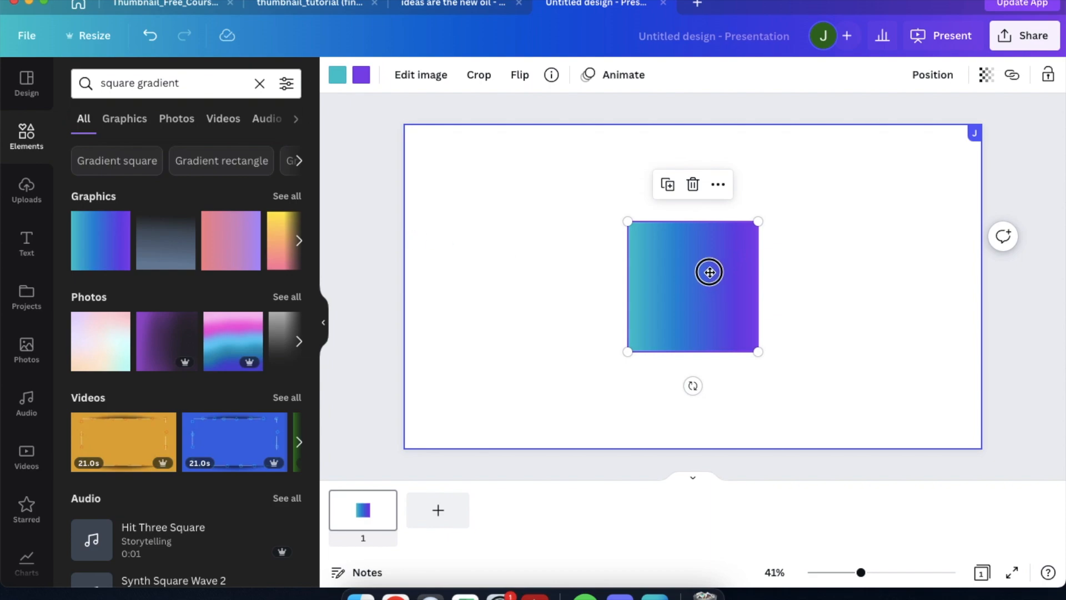
Move the gradient square upward and enlarge it toward its lower-left corner, and look through the other gradient graphics.
left_click_drag(707, 281, 706, 240)
left_click_drag(624, 310, 544, 347)
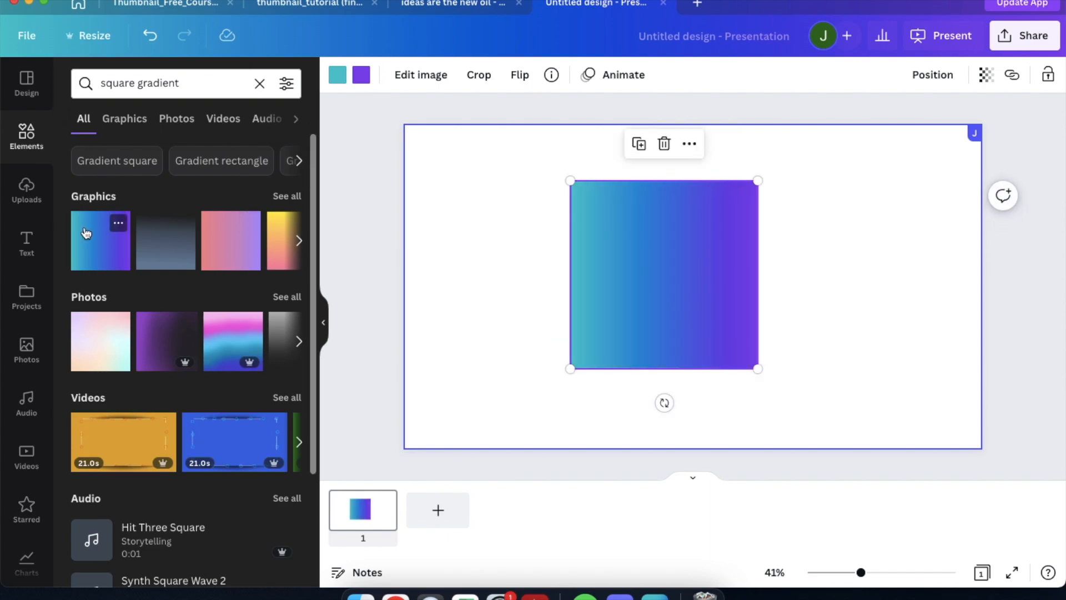
scroll(239, 244, "right", 10)
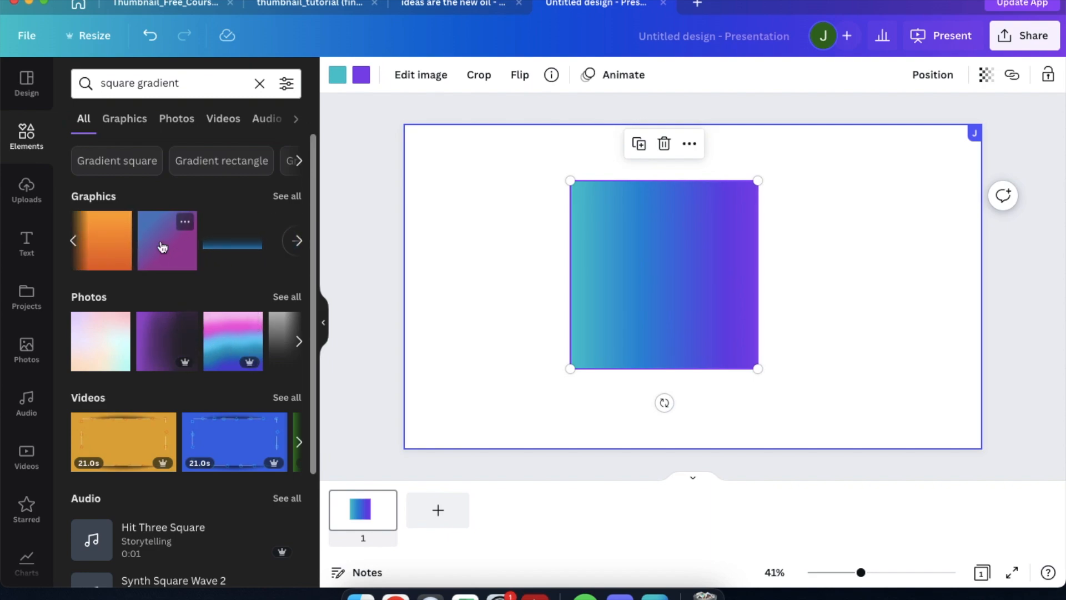
scroll(162, 246, "left", 10)
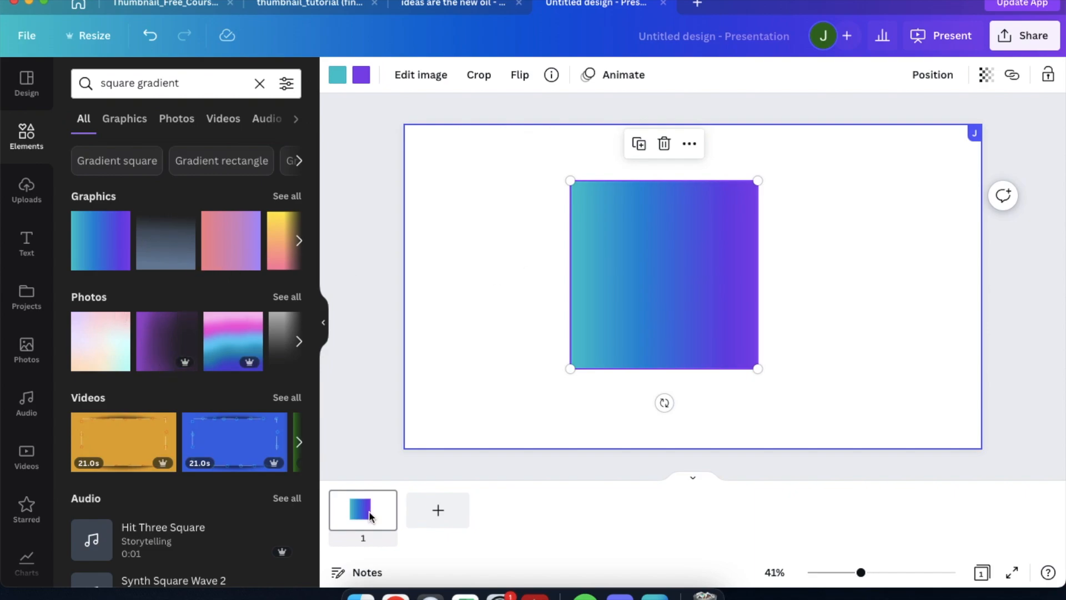
Unlock the large rotated gradient background in the "ideas are the new oil" design, and return to the untitled presentation.
left_click(417, 11)
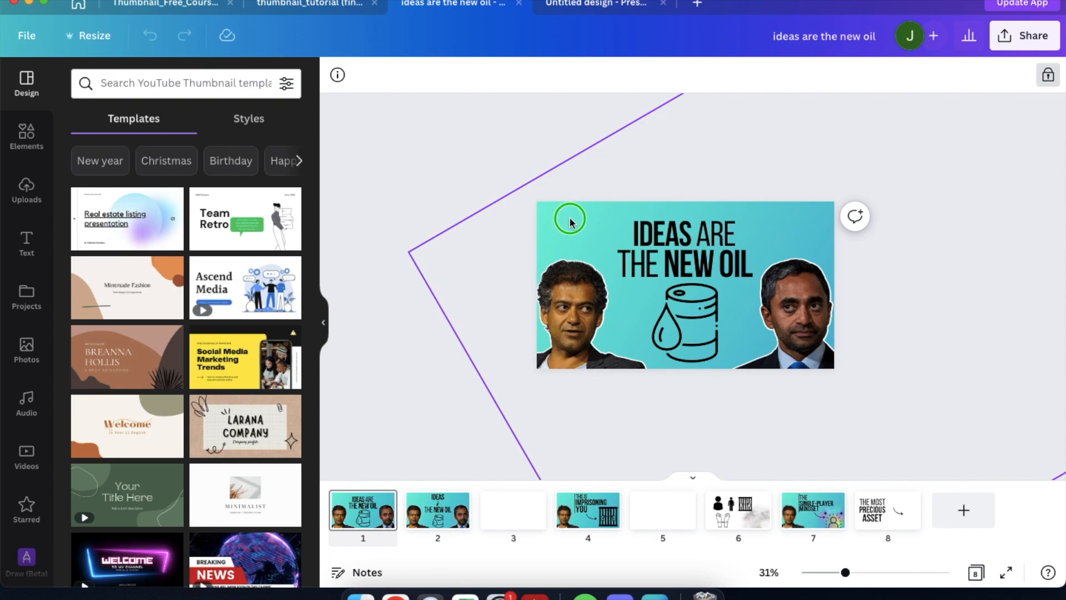
scroll(571, 221, "down", 2, "ctrl")
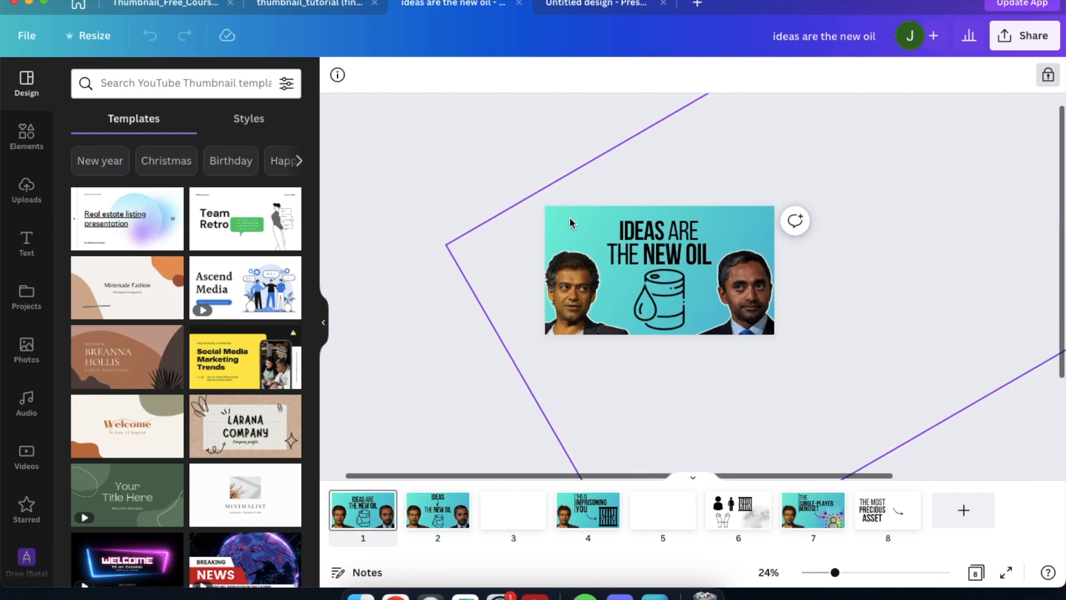
left_click(1048, 77)
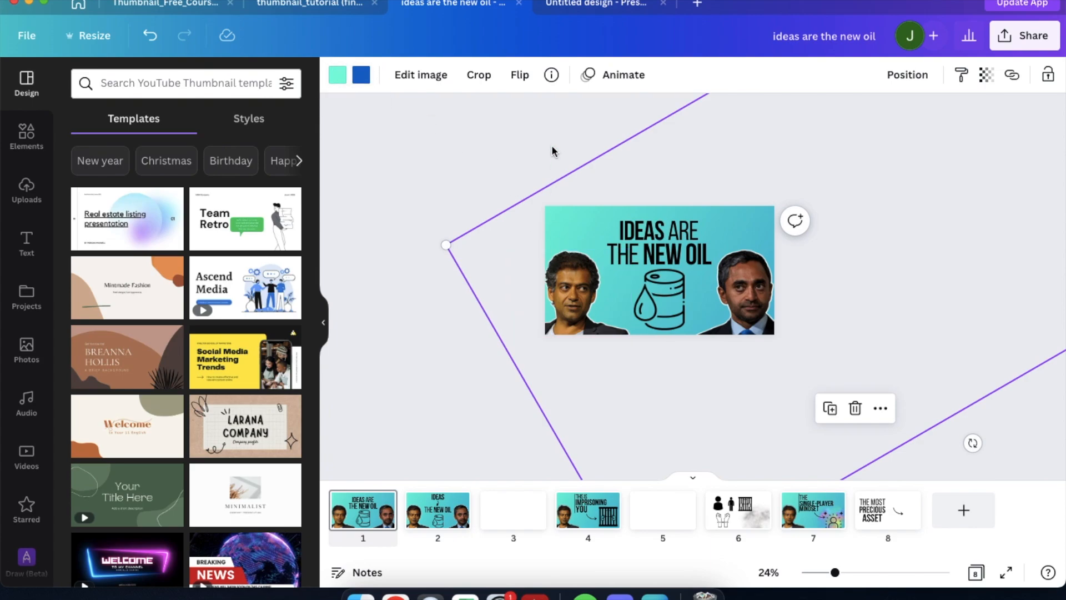
left_click(594, 4)
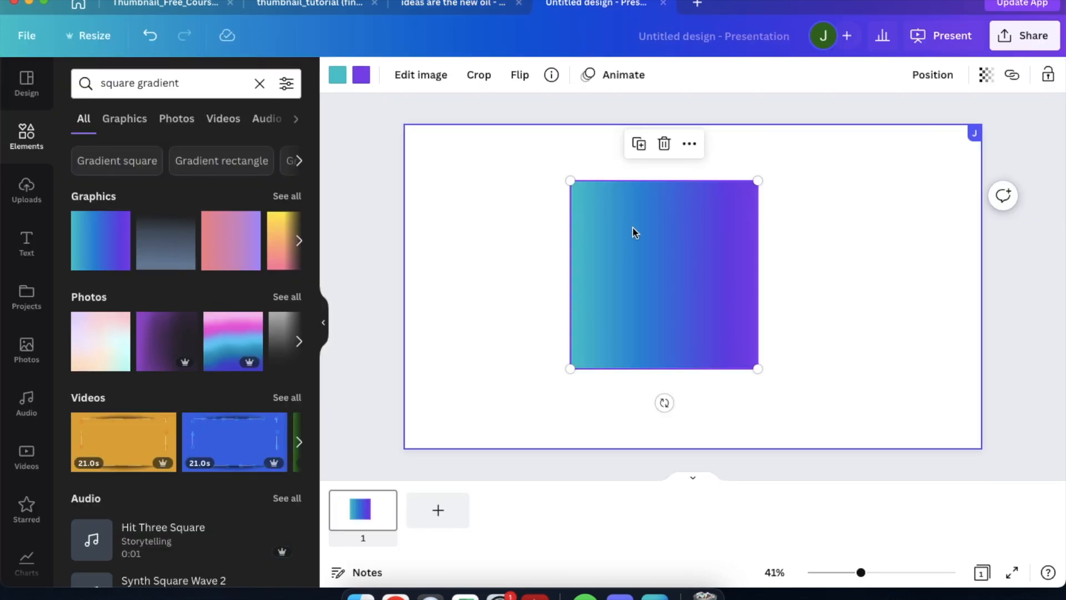
Rotate the gradient square diagonally, then enlarge and reposition it until it covers the whole page.
left_click_drag(664, 403, 740, 369)
scroll(741, 372, "down", 3)
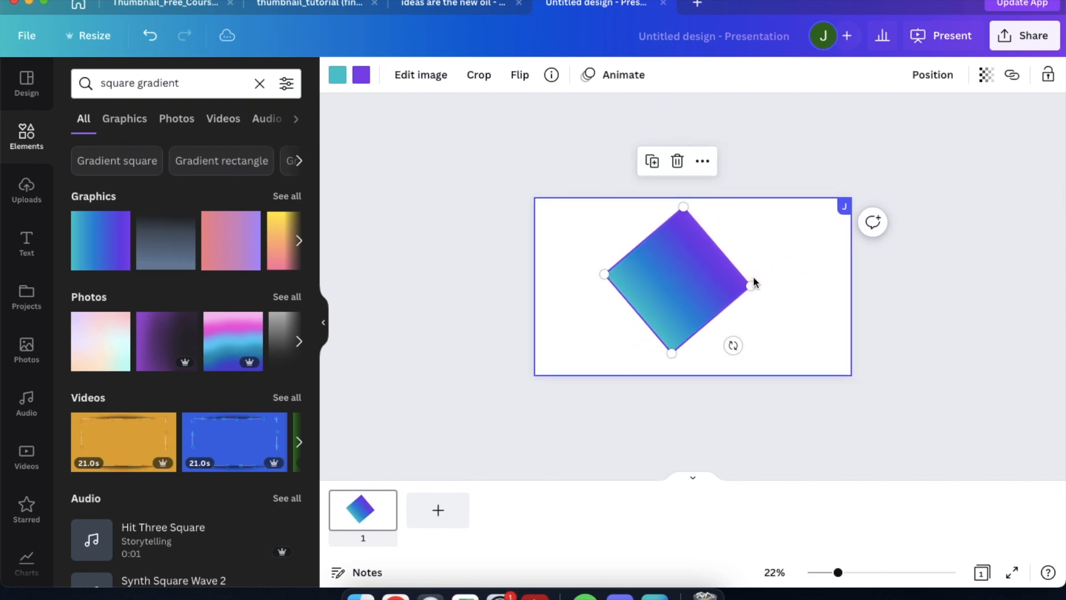
left_click_drag(753, 286, 997, 285)
left_click_drag(724, 311, 512, 315)
left_click_drag(873, 314, 1006, 324)
left_click_drag(569, 278, 609, 291)
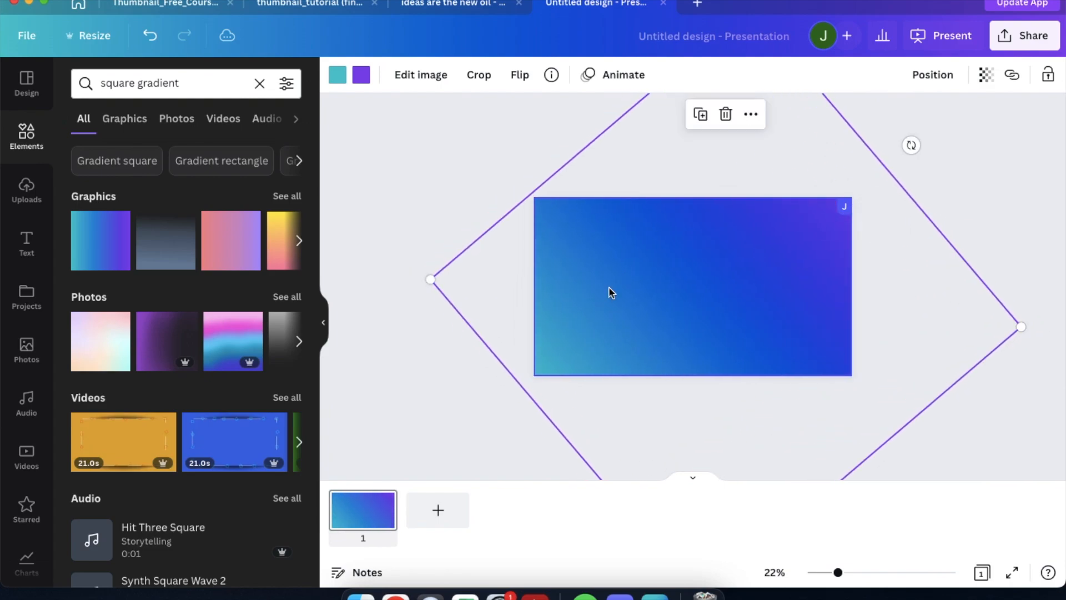
Look up the light teal's code in the "ideas are the new oil" background and set the gradient square's teal colour to #80ffdb.
left_click(458, 3)
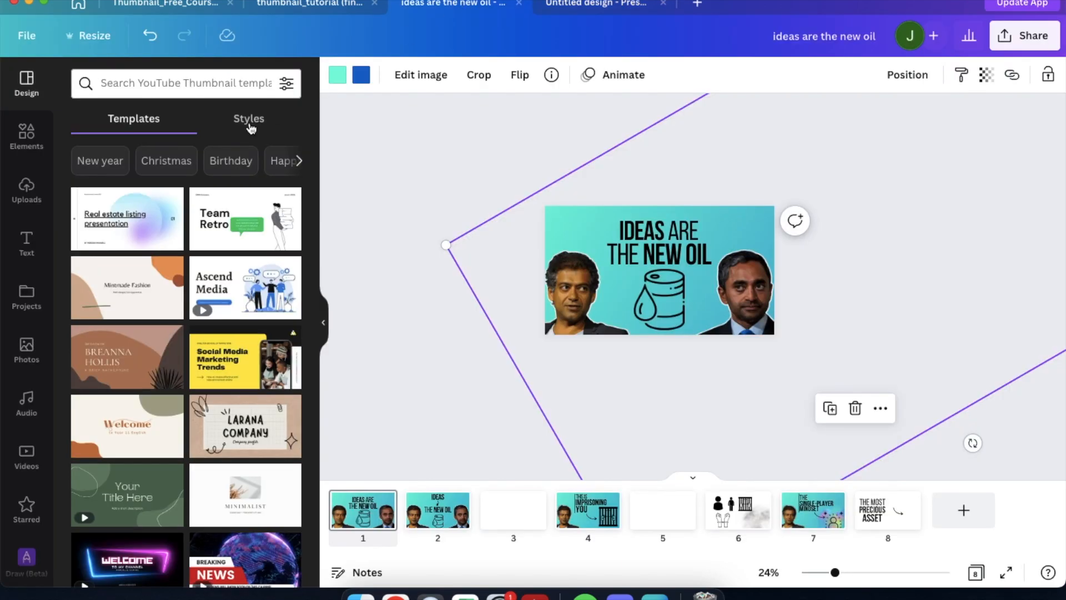
left_click(338, 81)
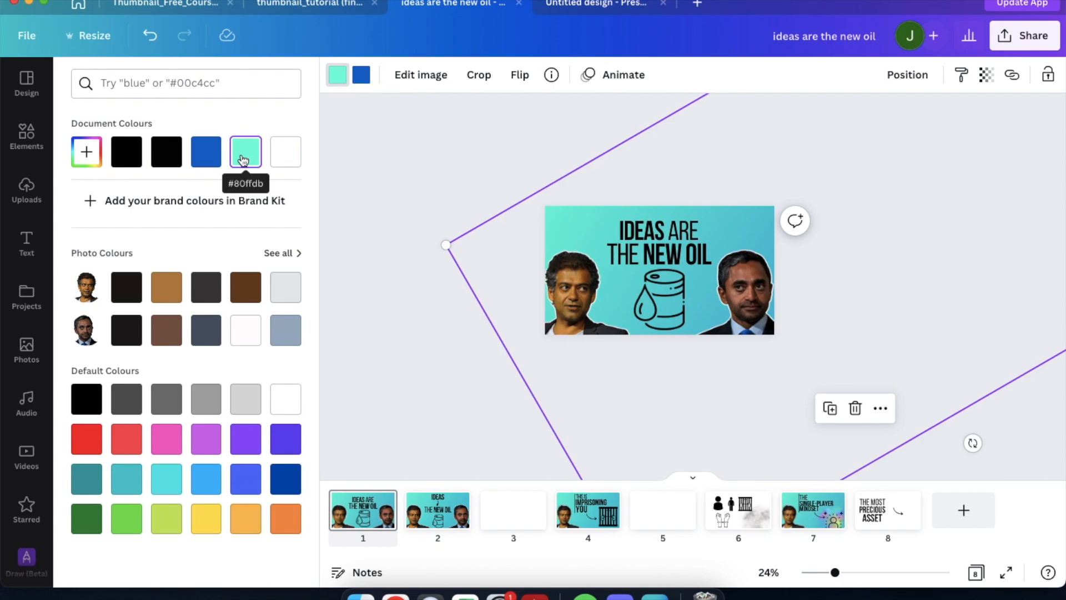
left_click(242, 161)
left_click(593, 4)
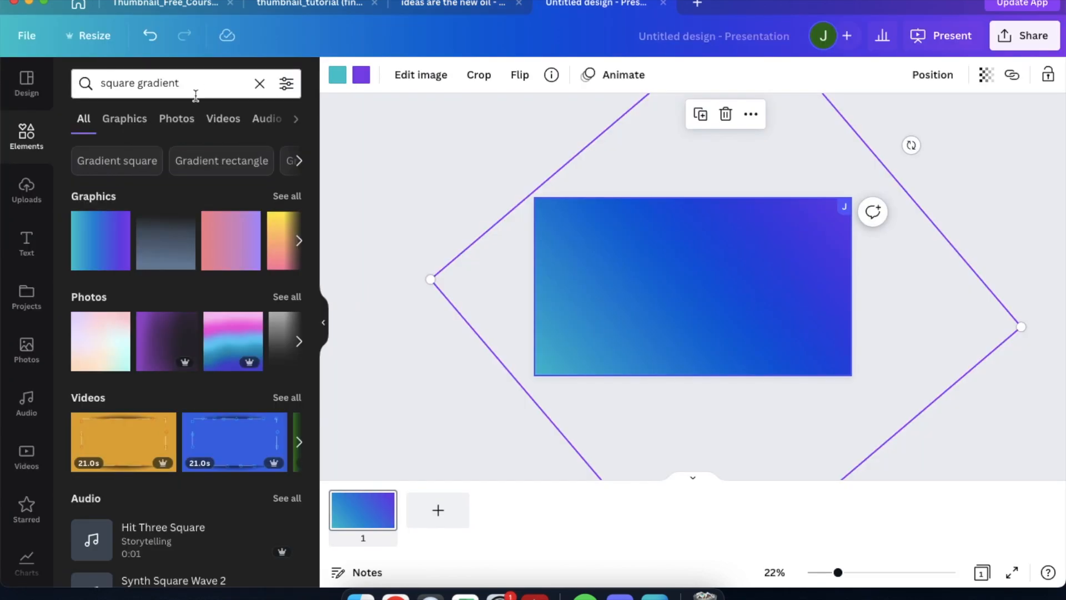
left_click(337, 74)
left_click(140, 83)
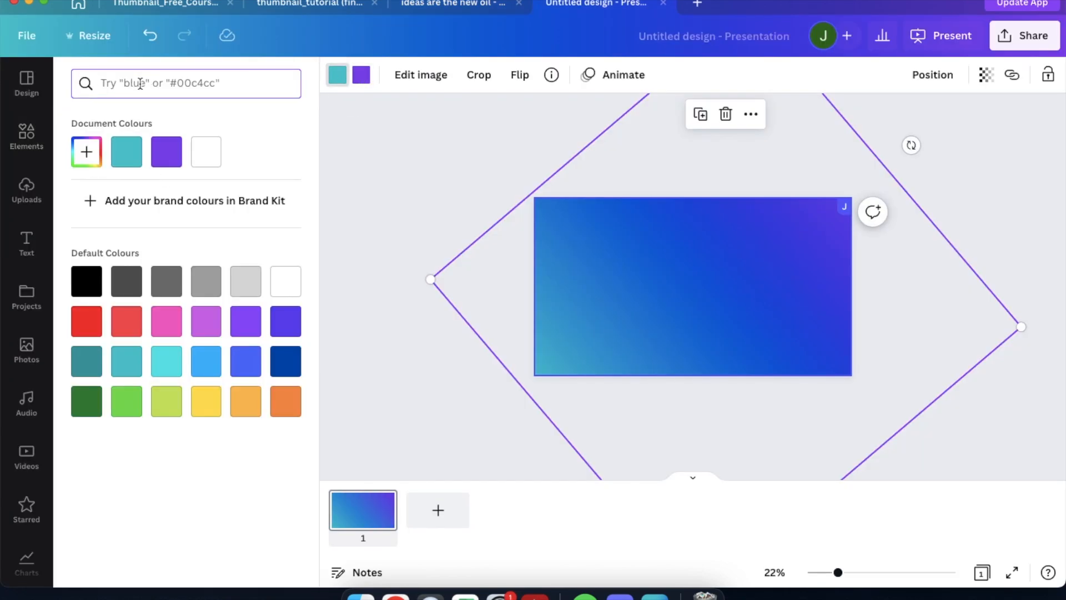
type("#")
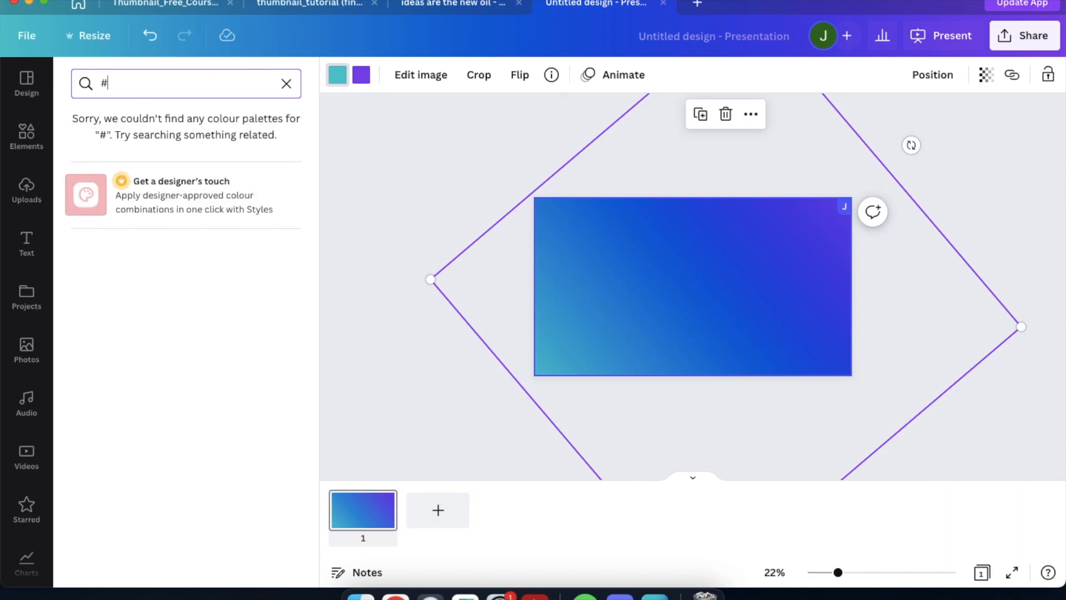
type("80ffdb")
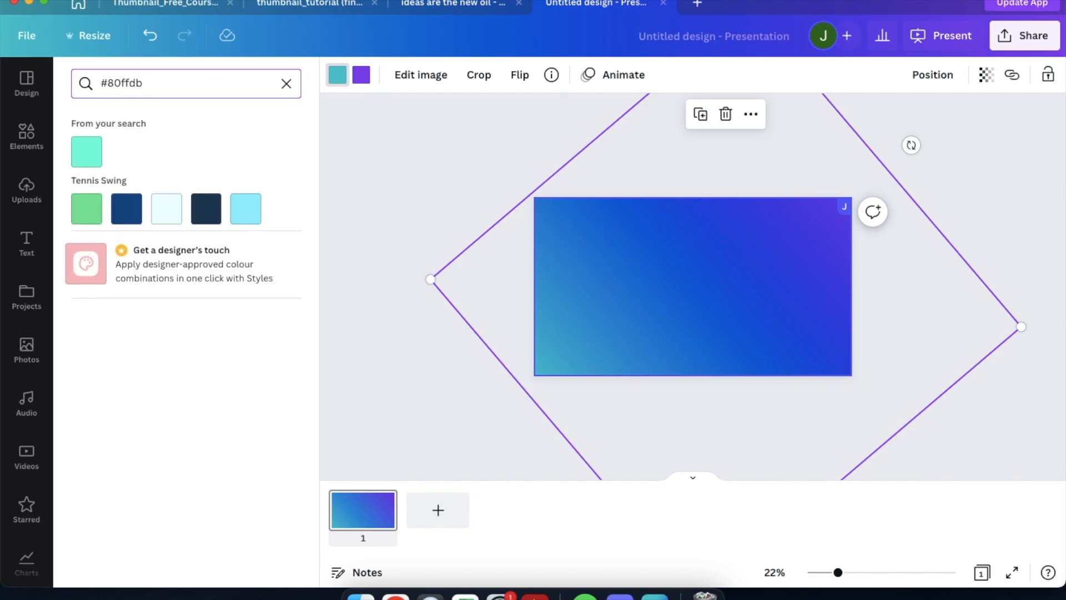
left_click(85, 157)
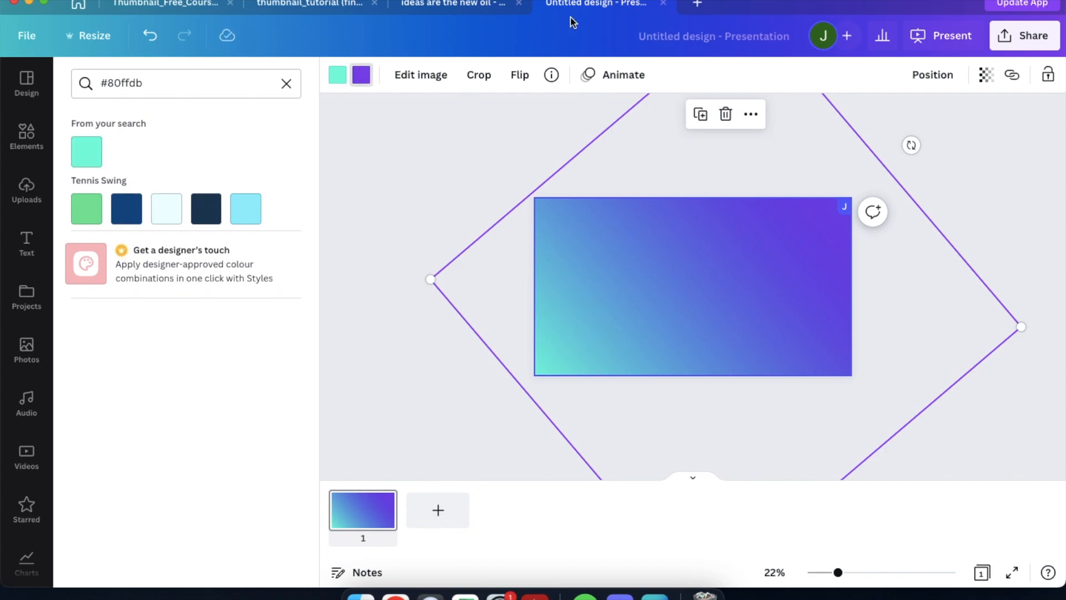
Look up the blue's code in the "ideas are the new oil" background and set the gradient square's purple colour to #0466c8.
left_click(474, 3)
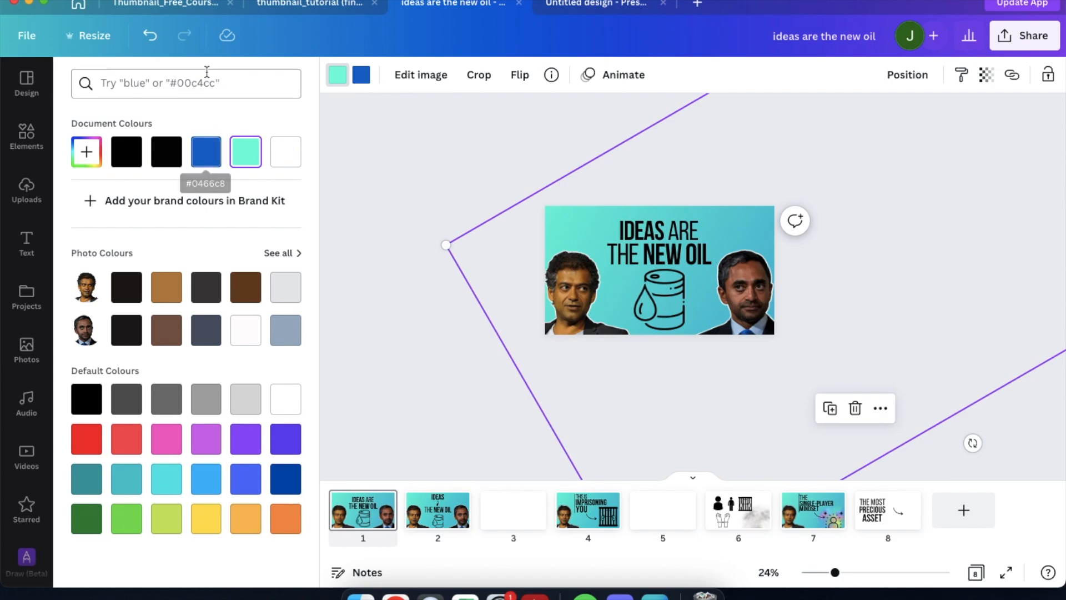
left_click(361, 78)
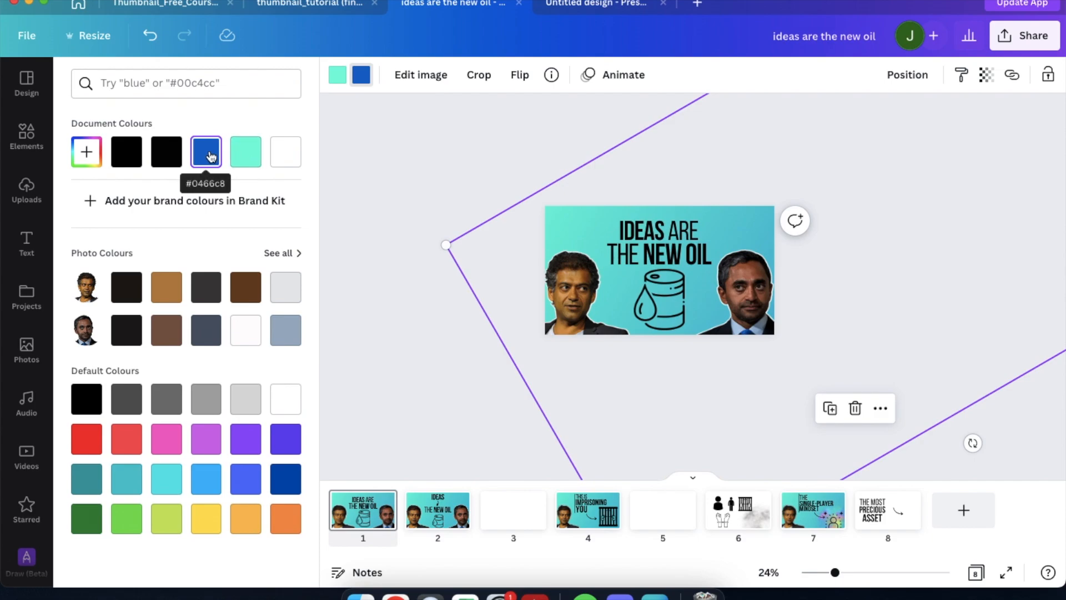
left_click(583, 5)
left_click(167, 84)
key("BackSpace")
key("BackSpace")
key("BackSpace")
key("BackSpace")
key("BackSpace")
key("BackSpace")
type("0466c8")
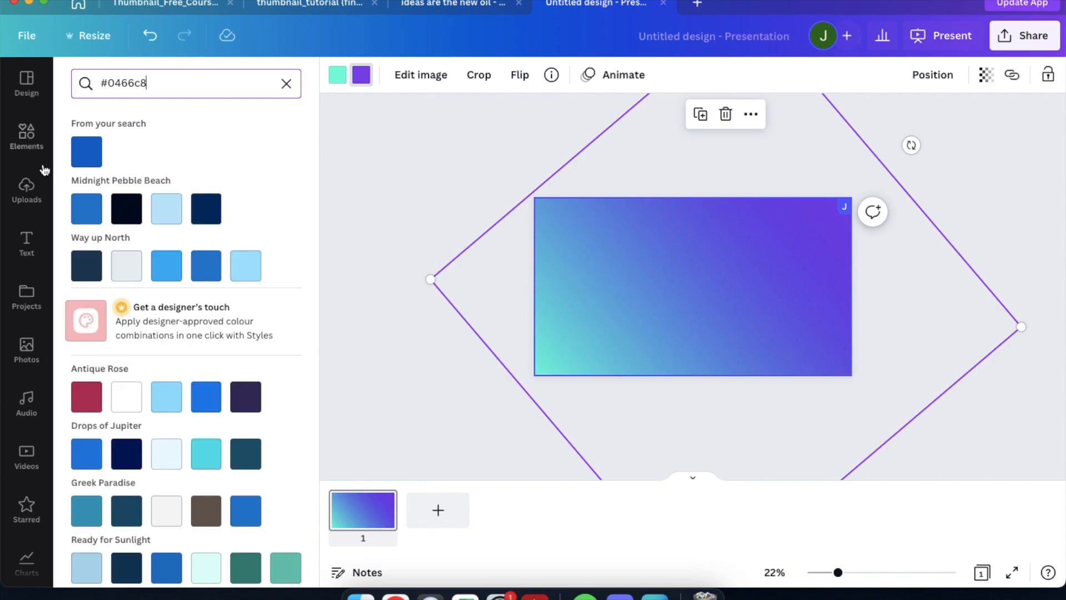
left_click(87, 157)
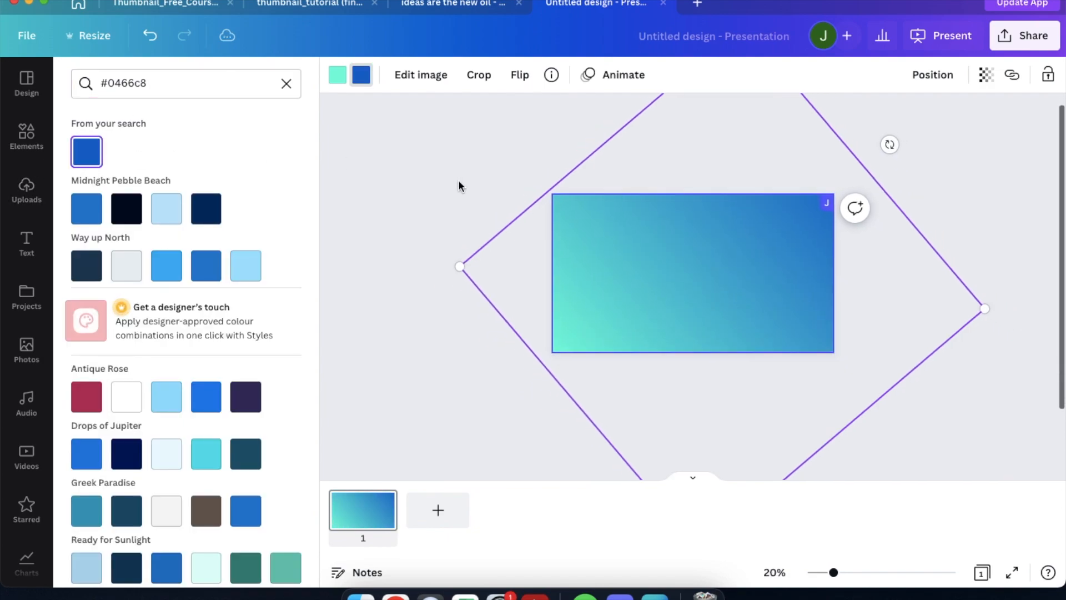
Compare with the "ideas are the new oil" background, then enlarge the gradient square well beyond the page's right edge and shift it slightly left.
left_click(460, 3)
scroll(487, 248, "down", 3)
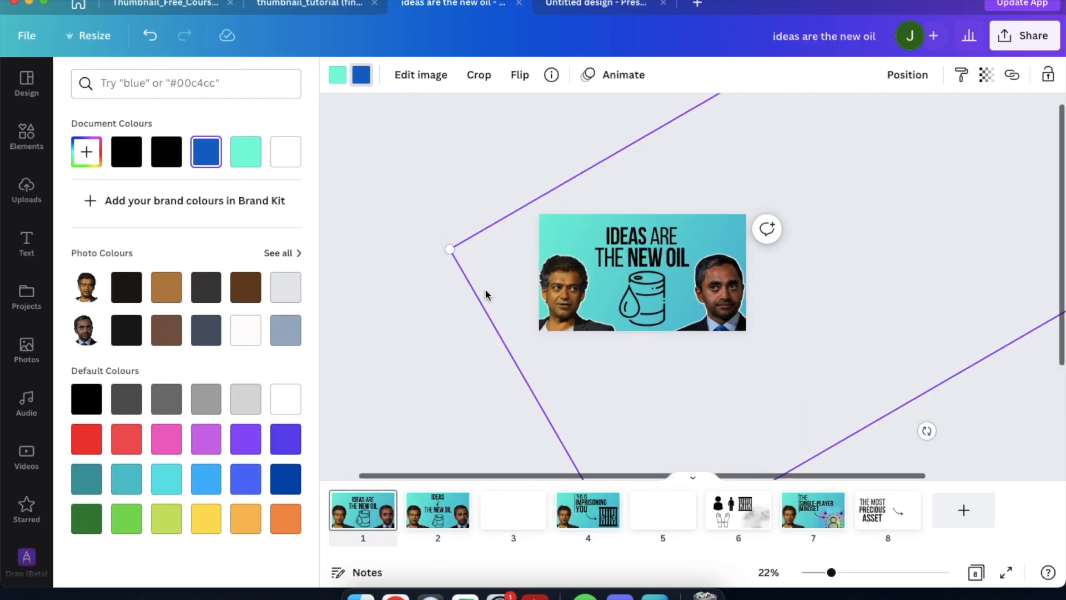
left_click(584, 5)
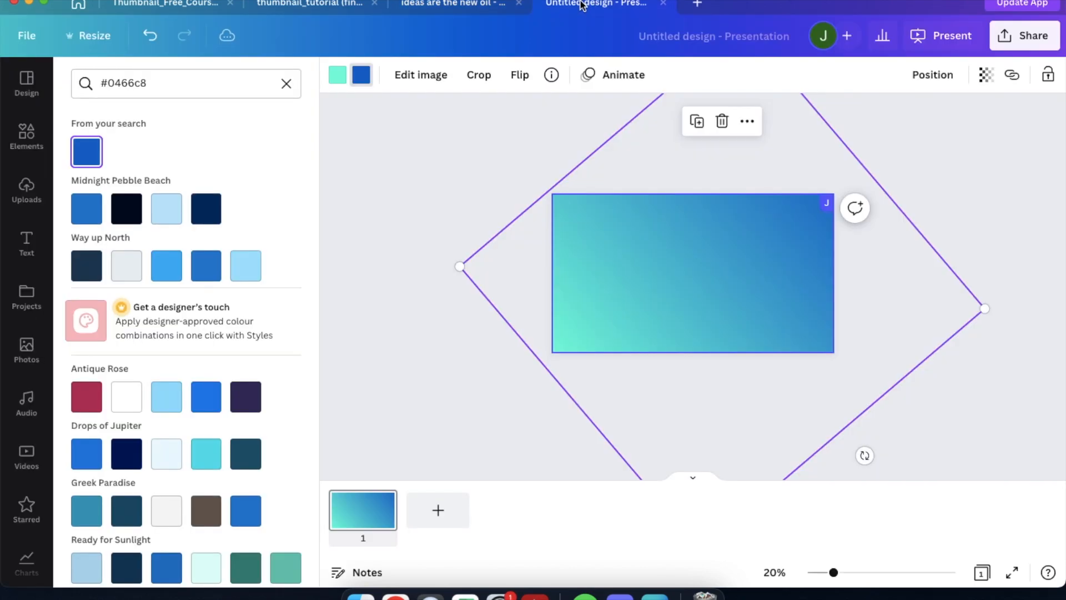
scroll(553, 264, "down", 4)
left_click_drag(845, 292, 1060, 321)
left_click_drag(932, 288, 900, 278)
Compare how far the gradient extends beyond the page in the "ideas are the new oil" design and in the untitled presentation.
left_click(474, 4)
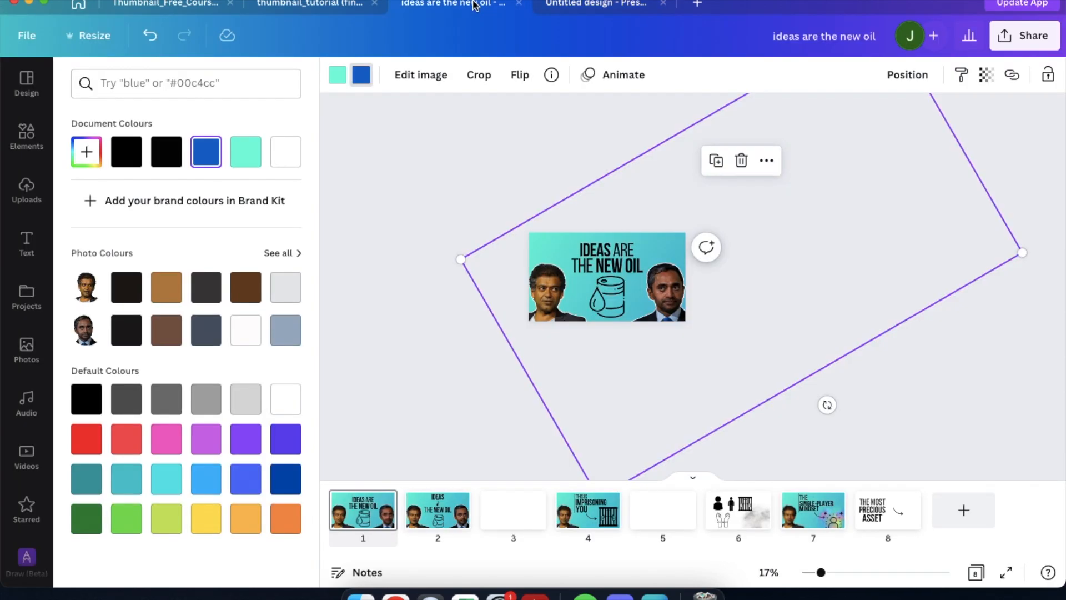
left_click(588, 5)
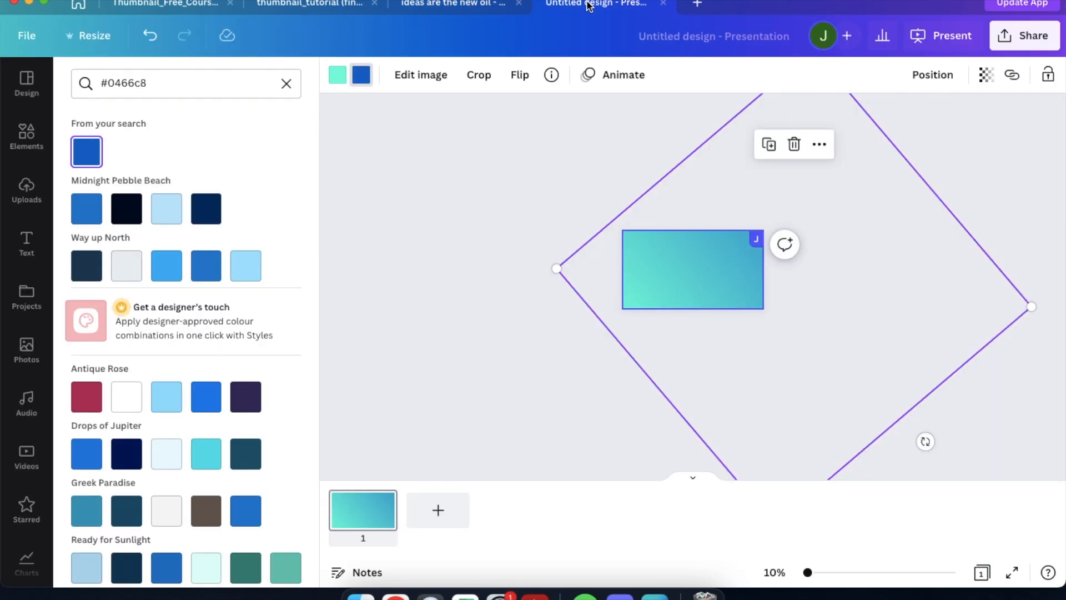
left_click(468, 3)
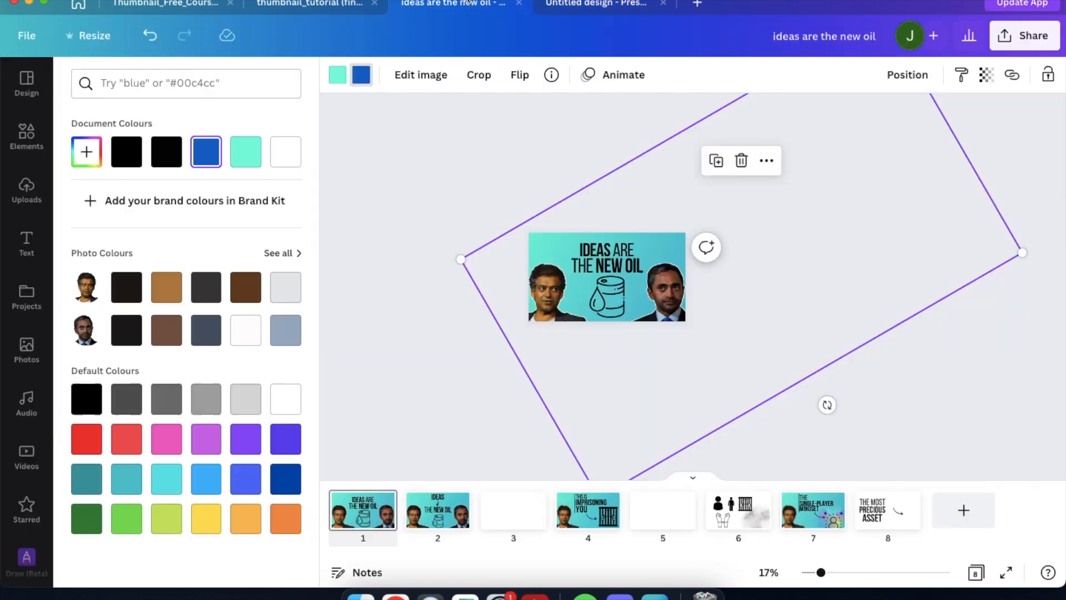
scroll(578, 373, "down", 3)
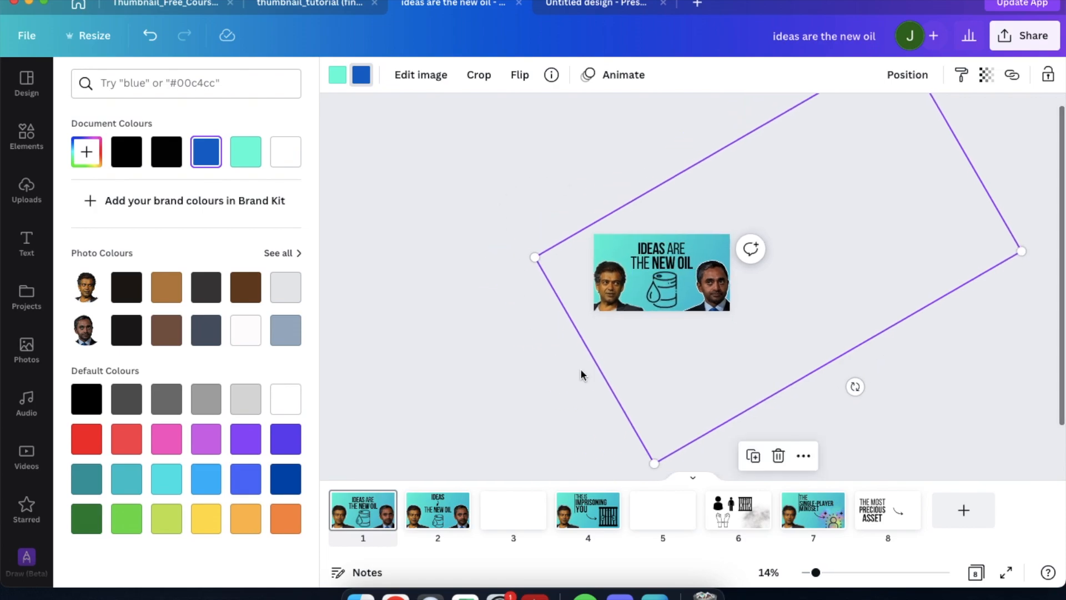
left_click(564, 11)
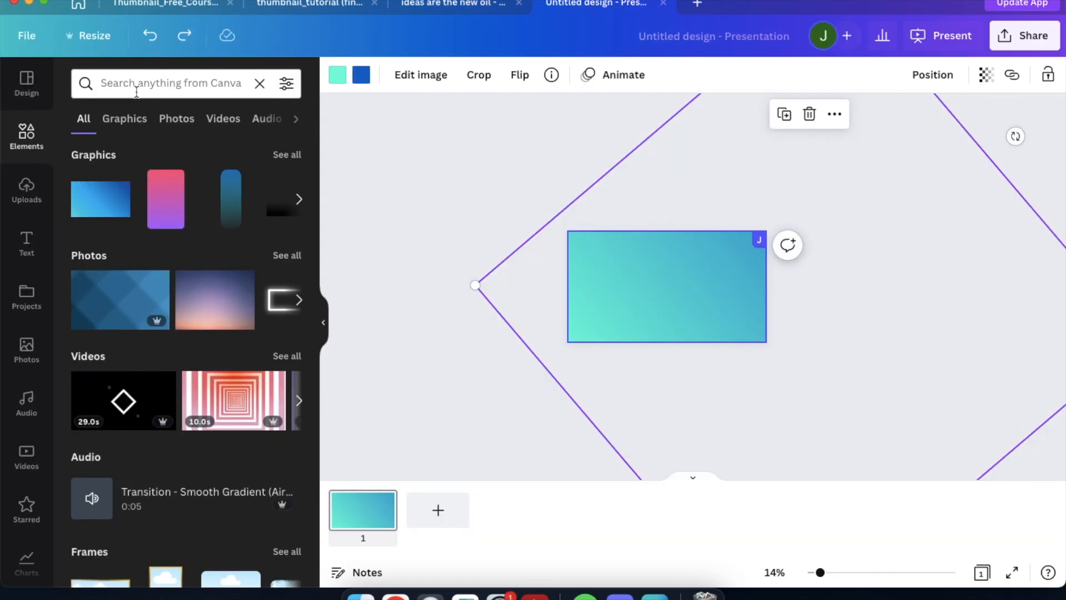
Search the elements for "rectangle gradient" and delete the gradient square from the page.
left_click(139, 84)
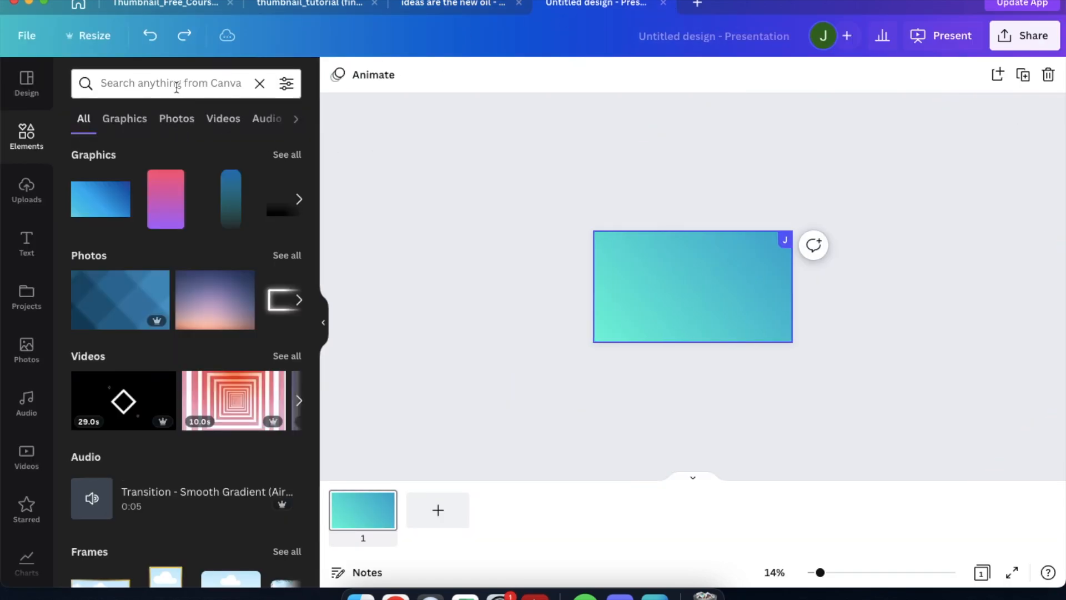
left_click(178, 83)
left_click(136, 149)
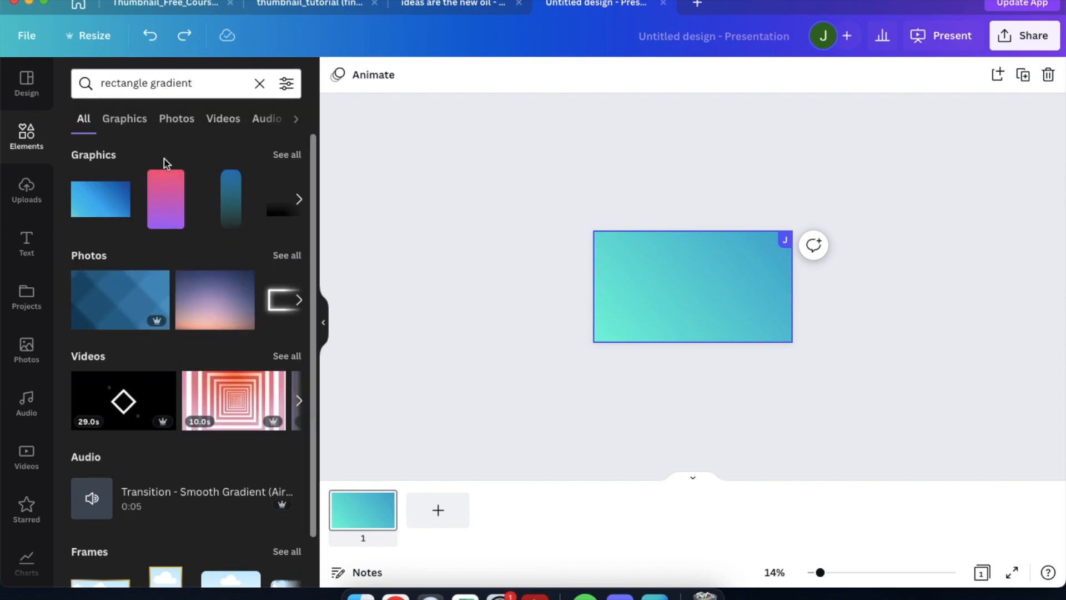
left_click(638, 243)
key("Delete")
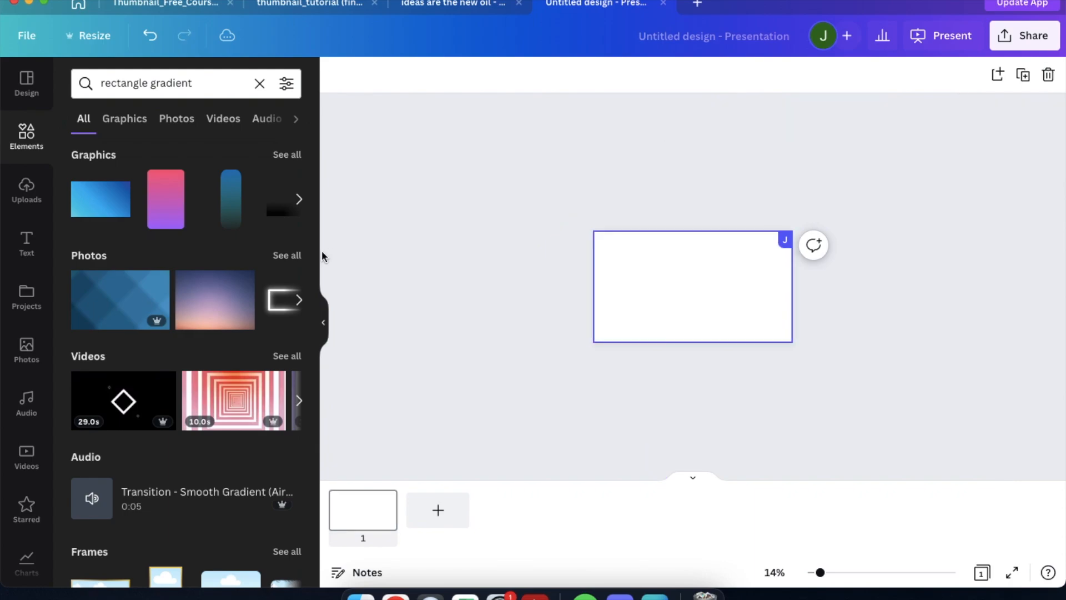
Add the pink-to-purple gradient rectangle to the page and rotate it into a tilted landscape position with the pink end on the left.
left_click(169, 207)
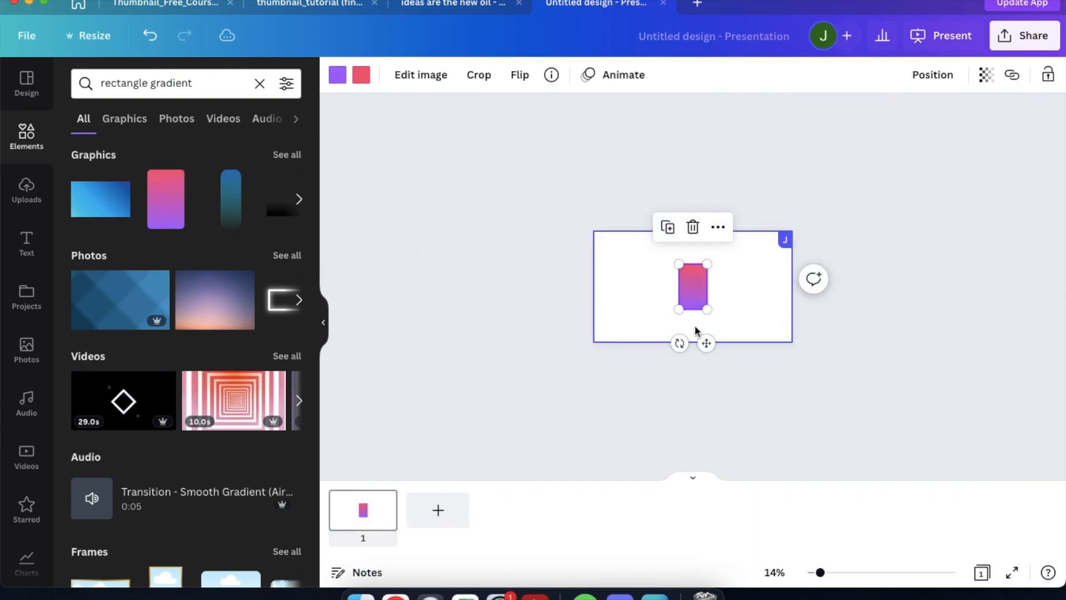
left_click_drag(679, 343, 735, 326)
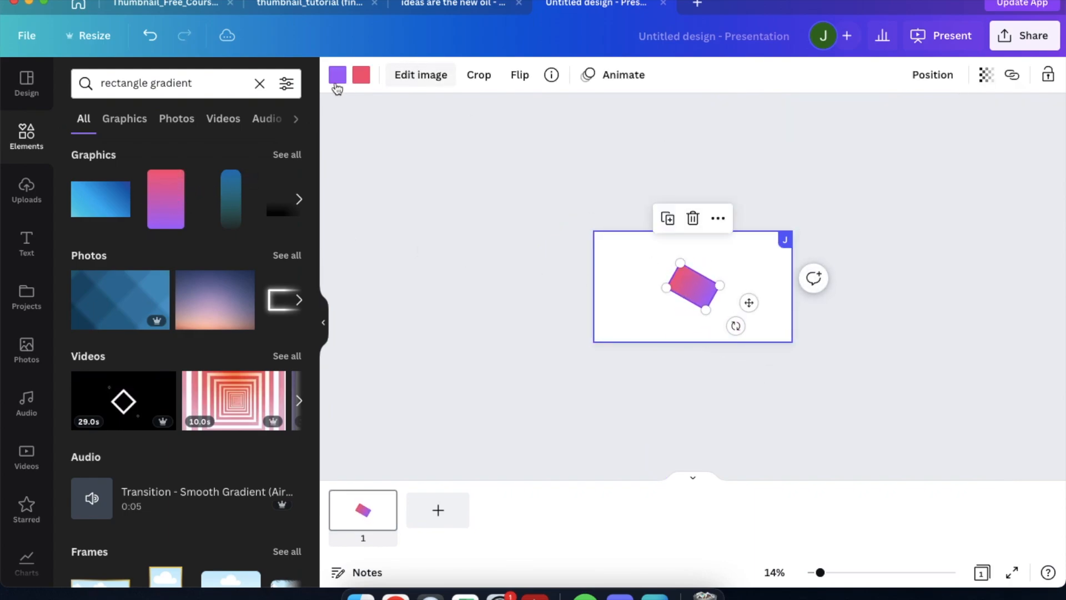
Look up the light teal's code in the "ideas are the new oil" background and set the gradient rectangle's purple colour to #80ffdb.
left_click(337, 82)
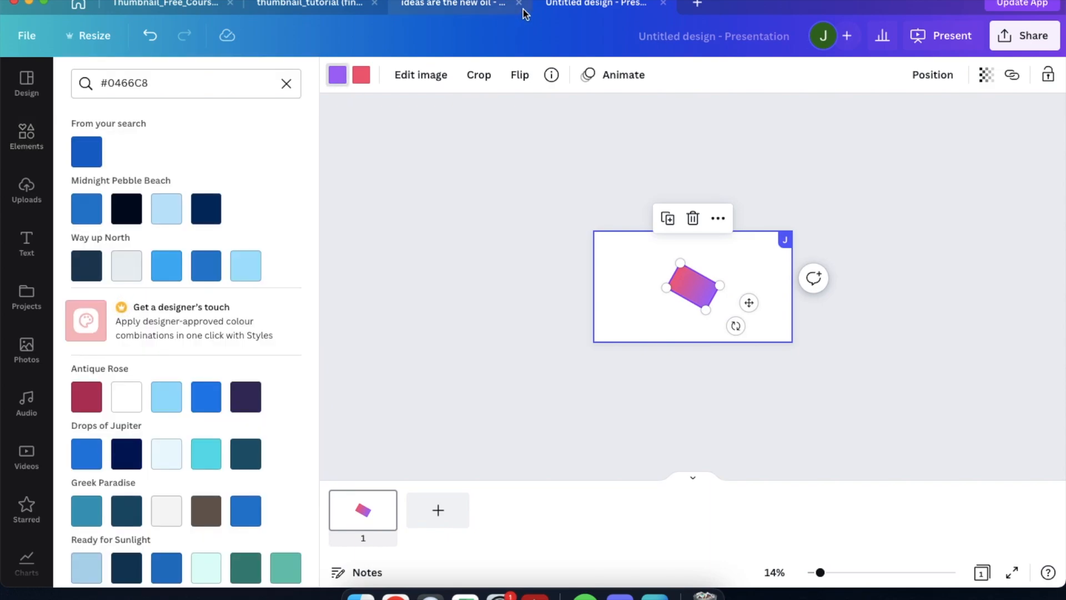
left_click(484, 7)
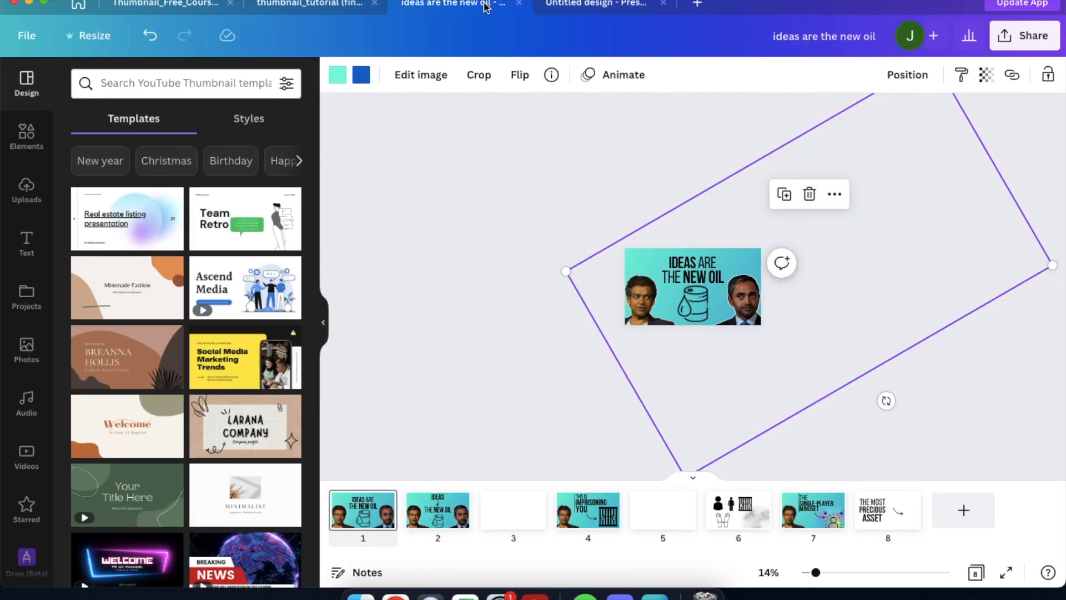
left_click(334, 82)
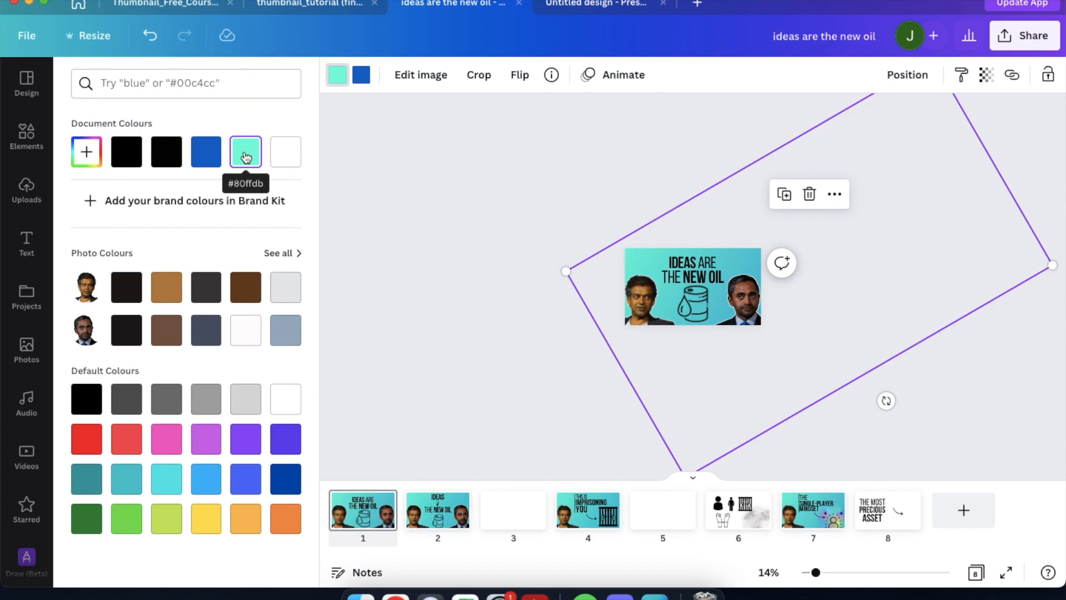
left_click(593, 6)
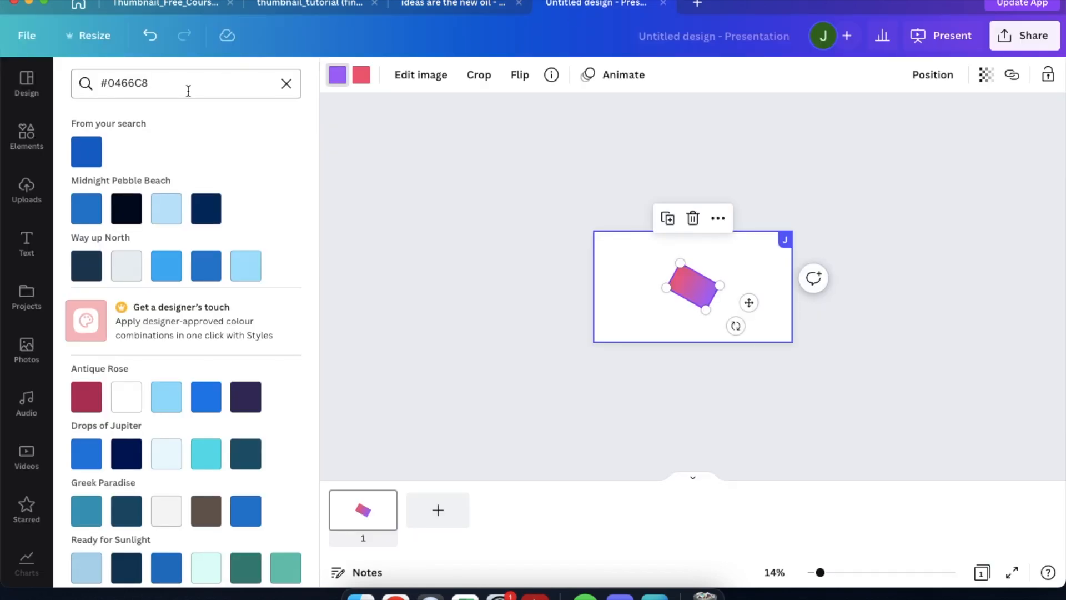
left_click(180, 86)
key("BackSpace")
key("BackSpace")
key("BackSpace")
key("BackSpace")
key("BackSpace")
key("BackSpace")
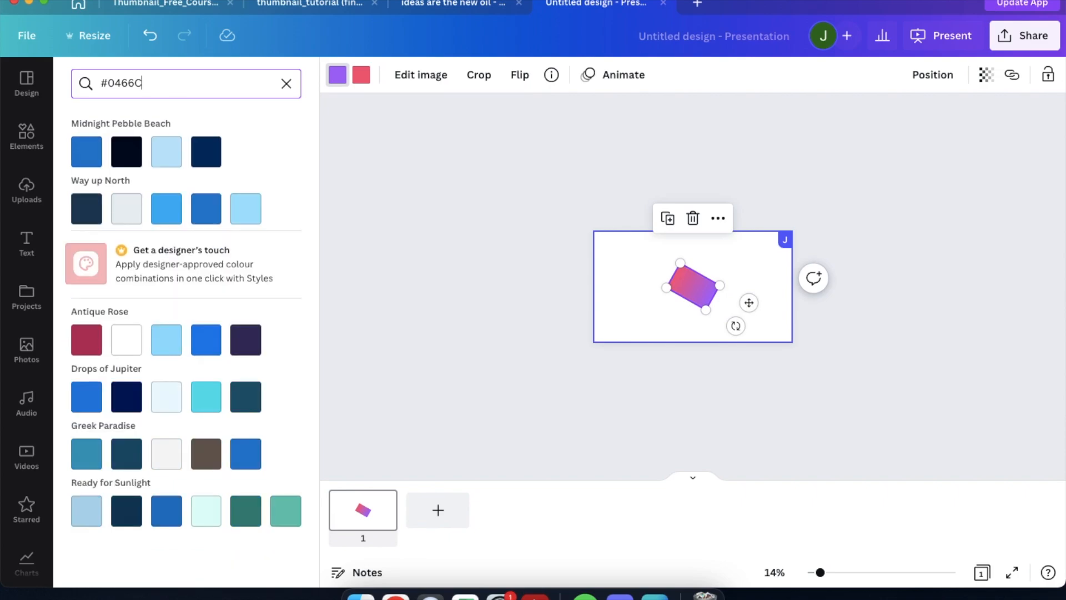
type("80")
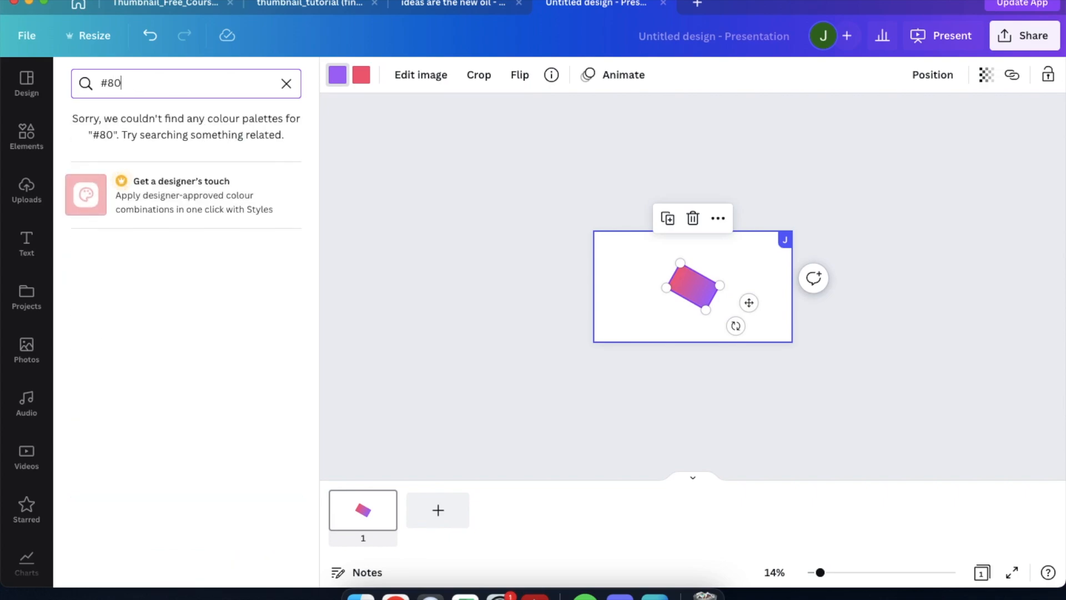
type("ffdb")
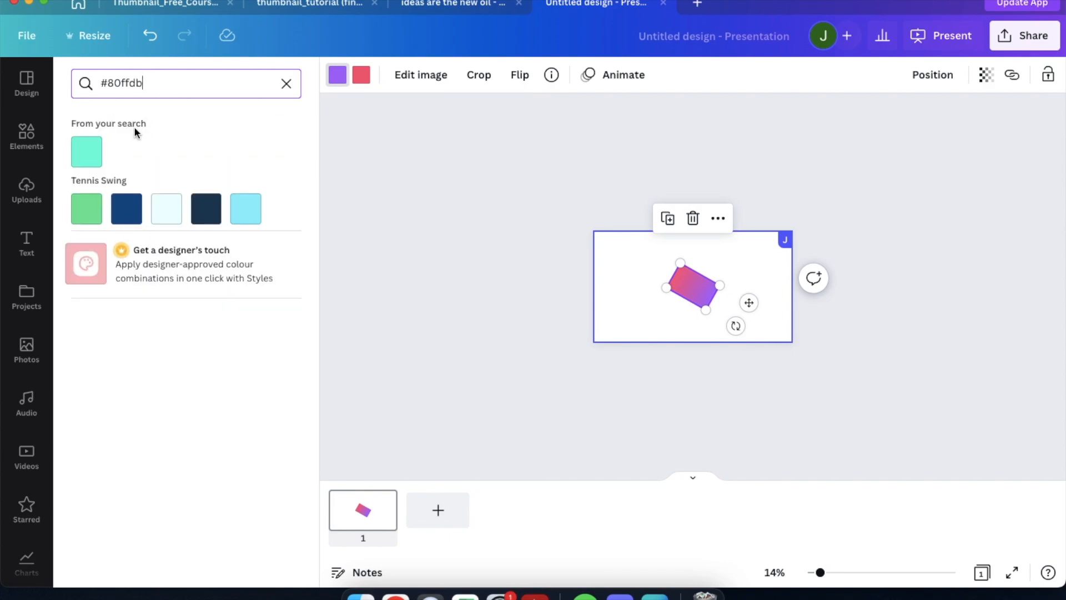
left_click(98, 150)
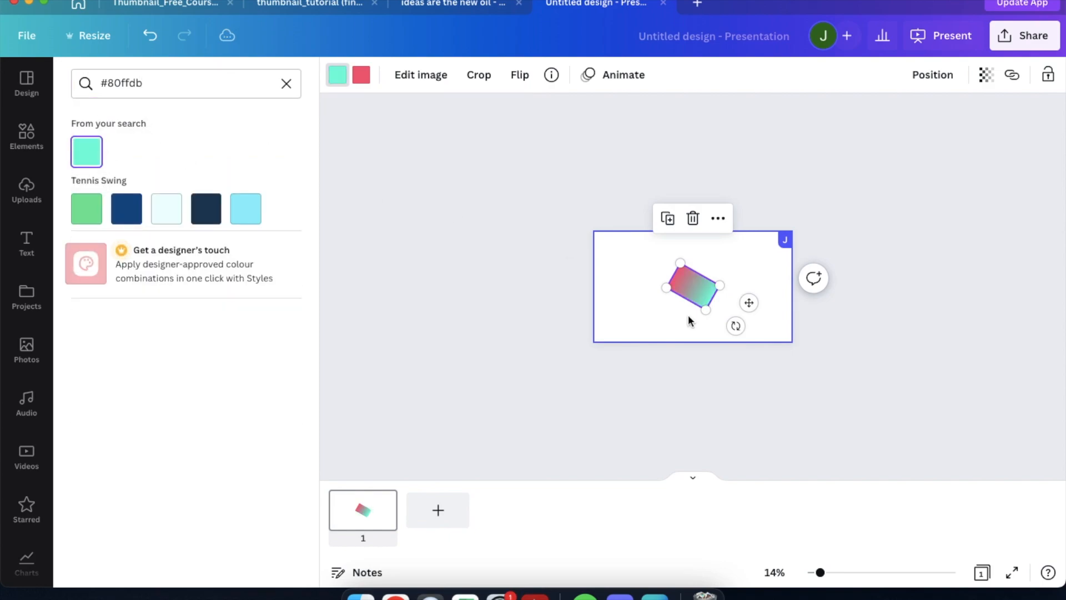
Check the gradient direction in the "ideas are the new oil" design and rotate the gradient rectangle to about 122° so its teal end faces left.
left_click(471, 2)
left_click(572, 4)
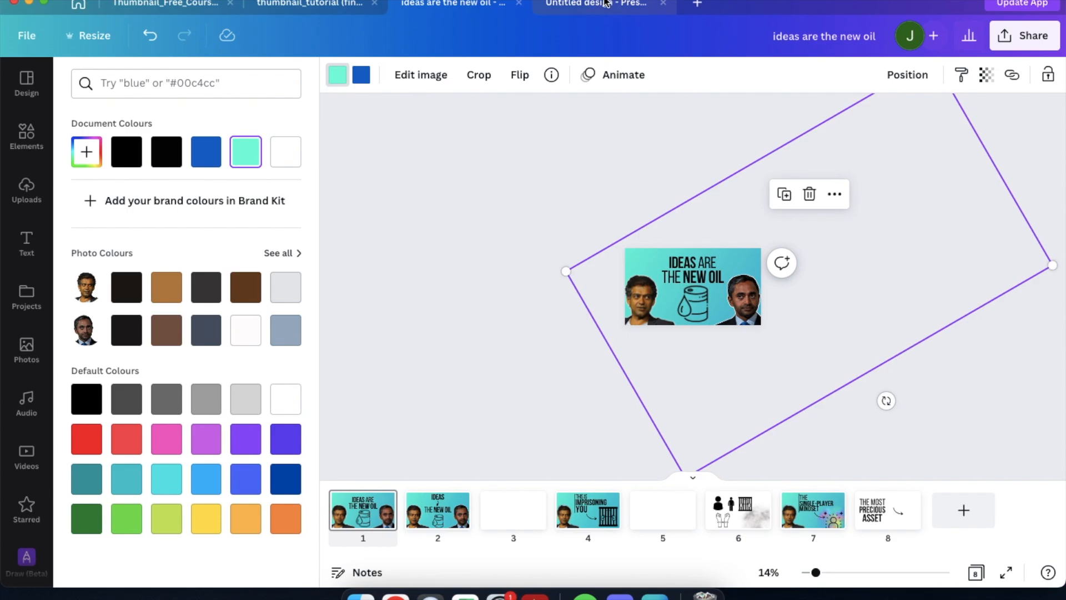
left_click_drag(736, 326, 640, 237)
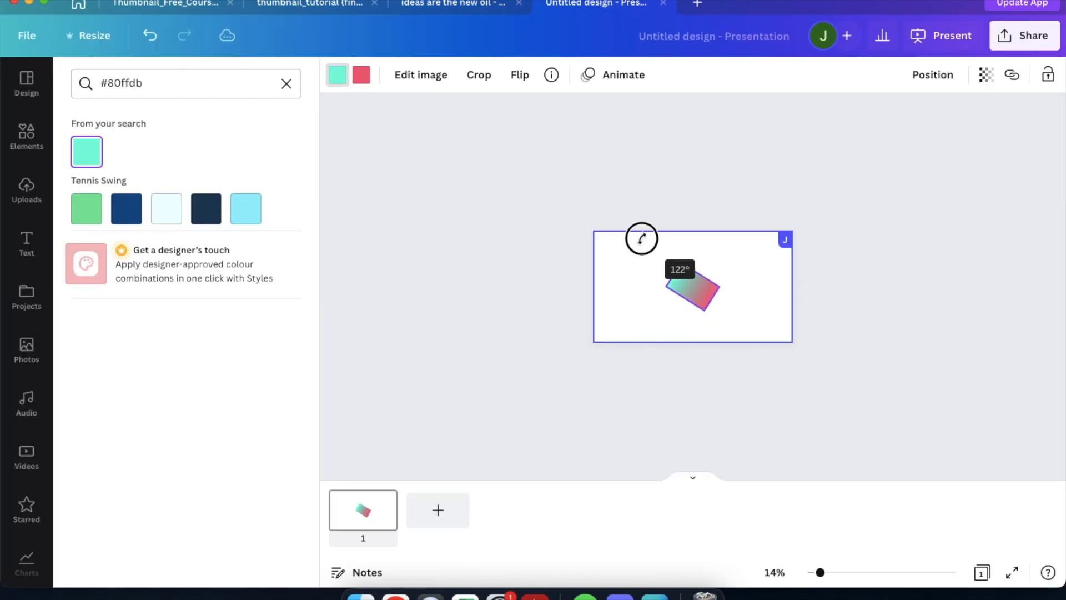
Look up the code of the blue in the "ideas are the new oil" background gradient.
left_click(362, 77)
left_click(361, 77)
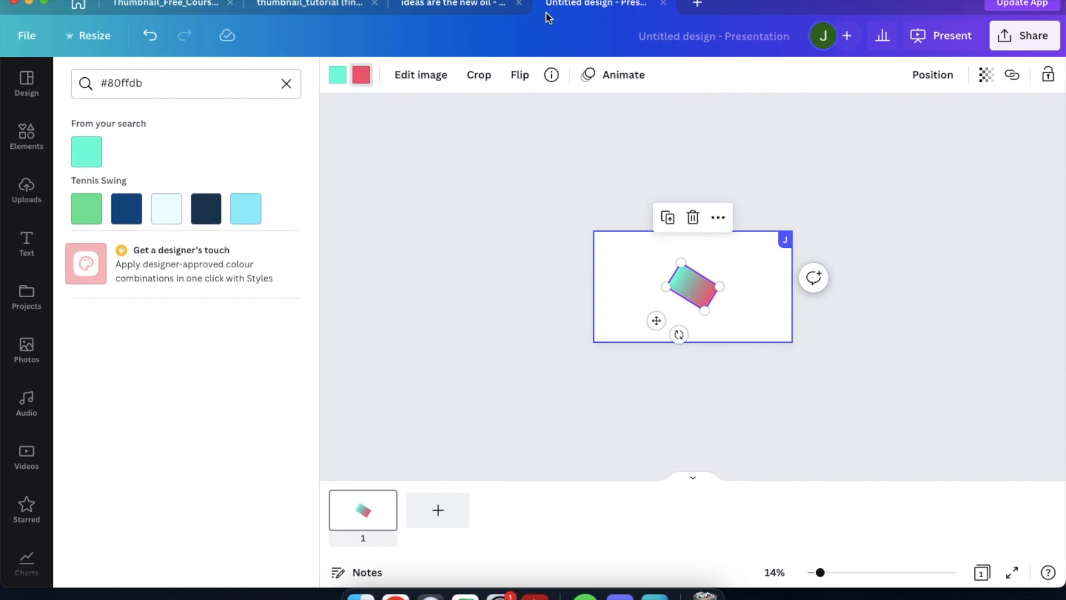
left_click(471, 9)
left_click(364, 78)
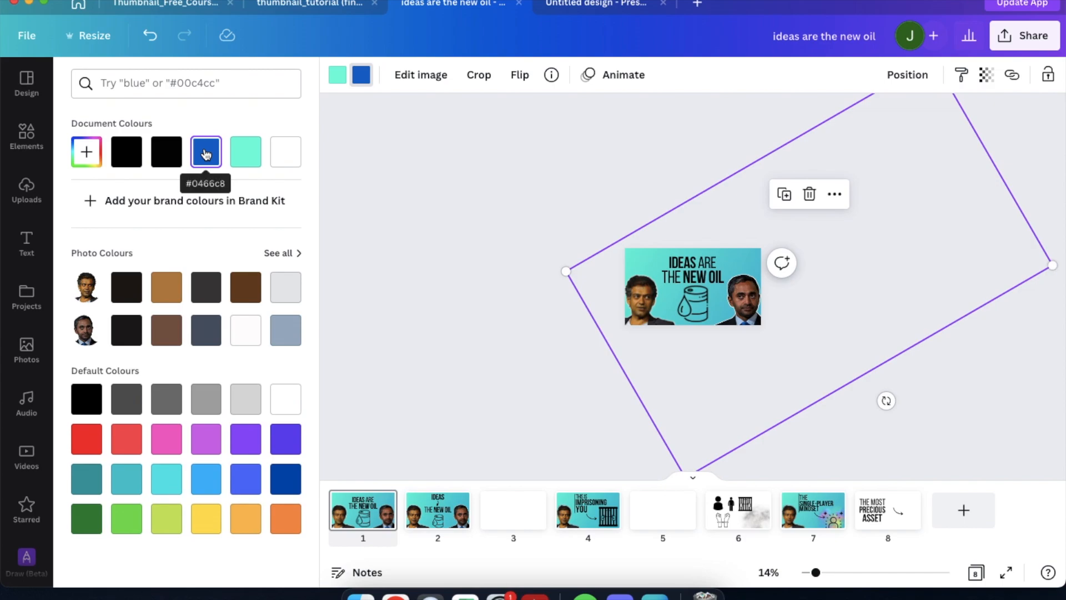
key("ctrl+Tab")
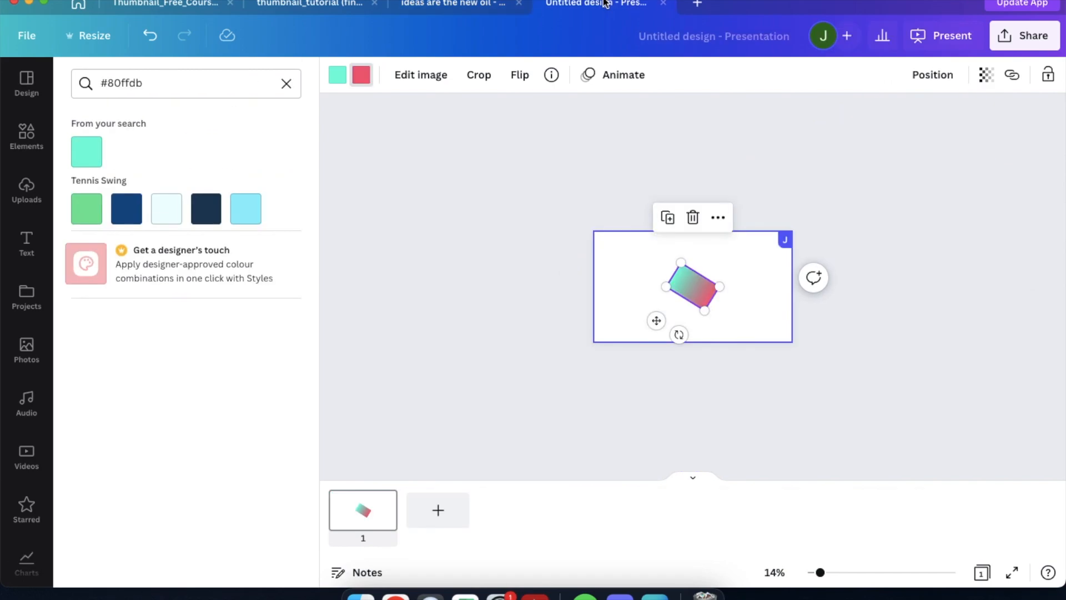
Set the gradient rectangle's red colour to #0466c8 in the untitled presentation.
left_click(172, 82)
key("BackSpace")
key("BackSpace")
key("BackSpace")
key("BackSpace")
key("BackSpace")
key("BackSpace")
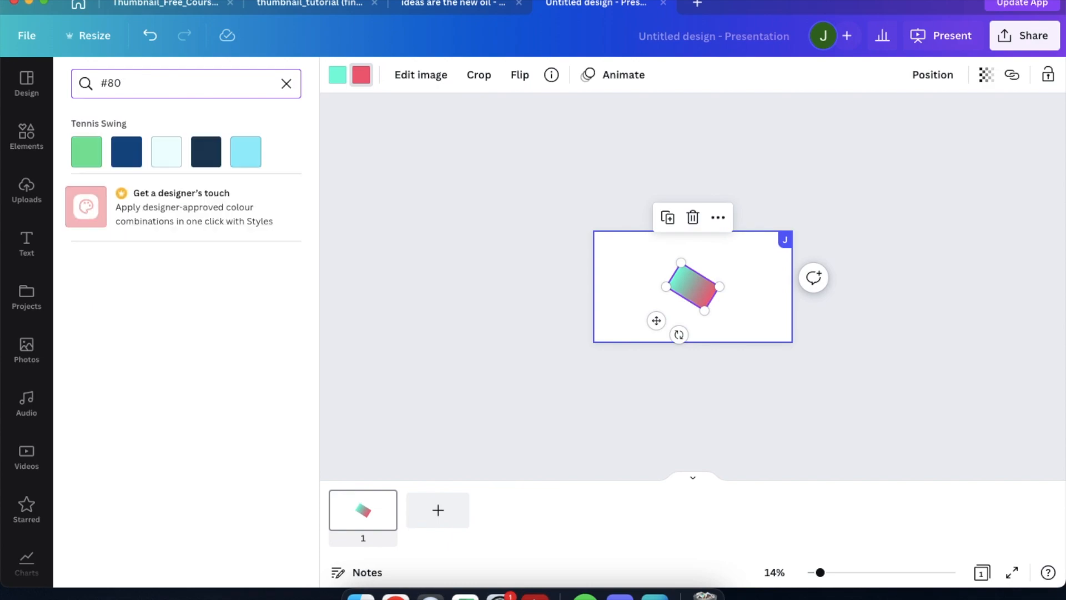
type("04")
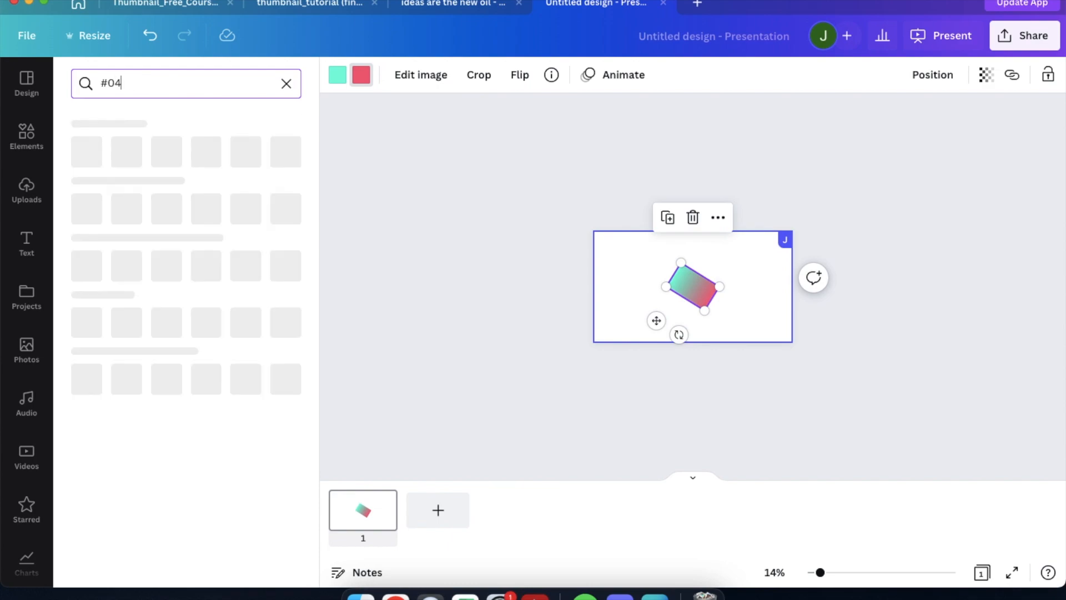
type("66c8")
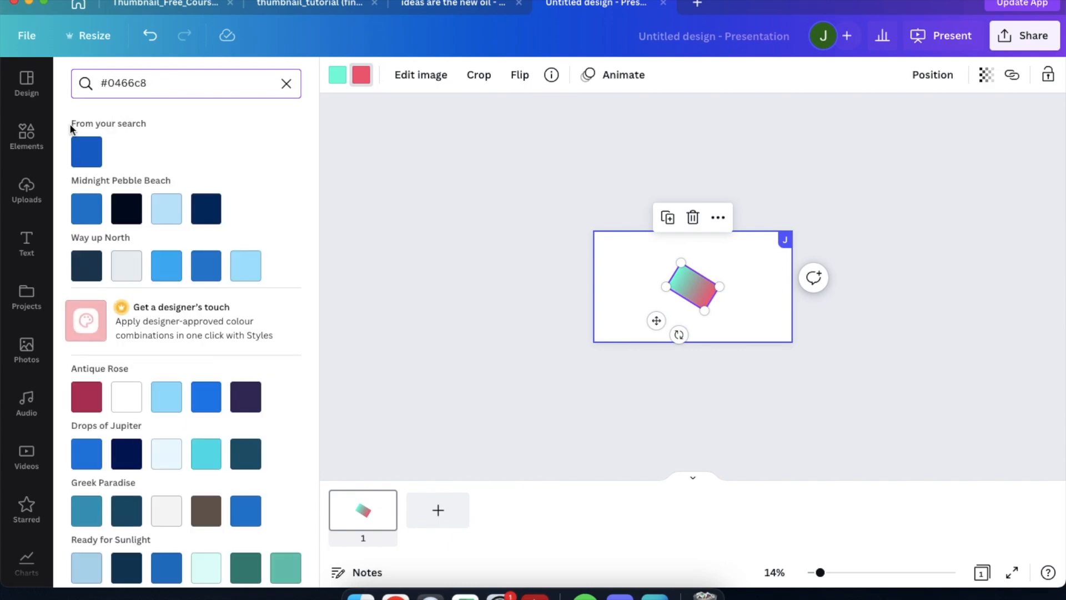
left_click(97, 151)
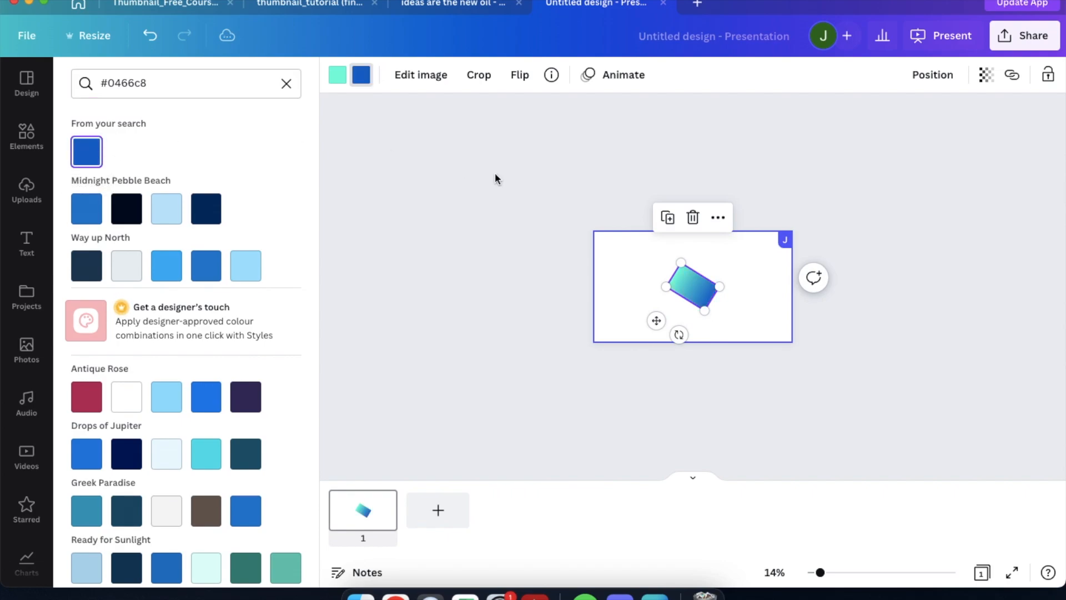
key("Escape")
left_click(495, 178)
Check the background's tilt in "ideas are the new oil" and rotate the gradient rectangle so it slopes up to the right.
left_click(452, 4)
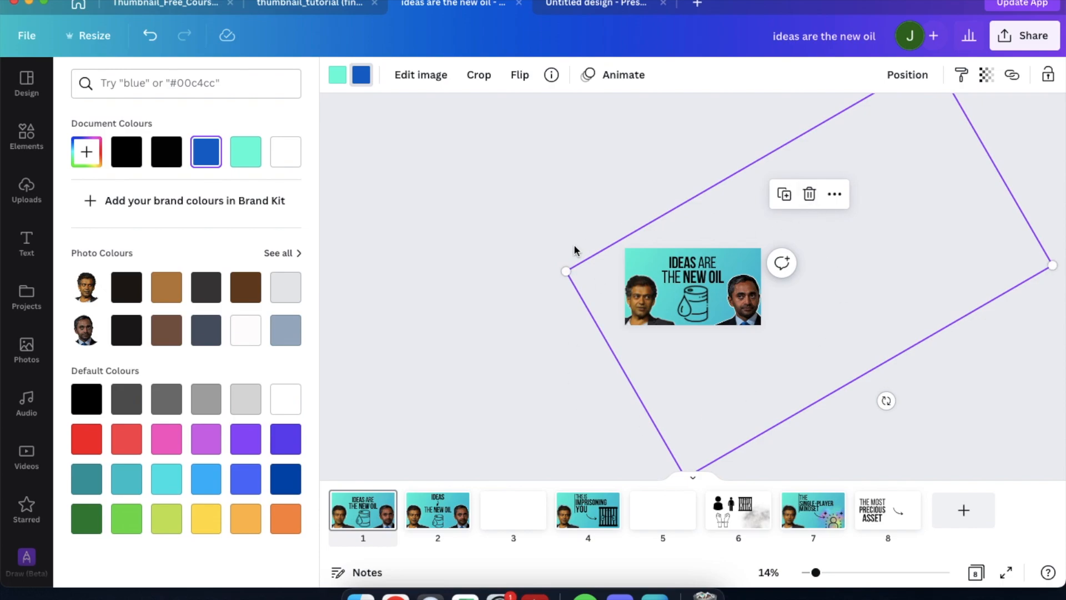
left_click(600, 6)
left_click(697, 291)
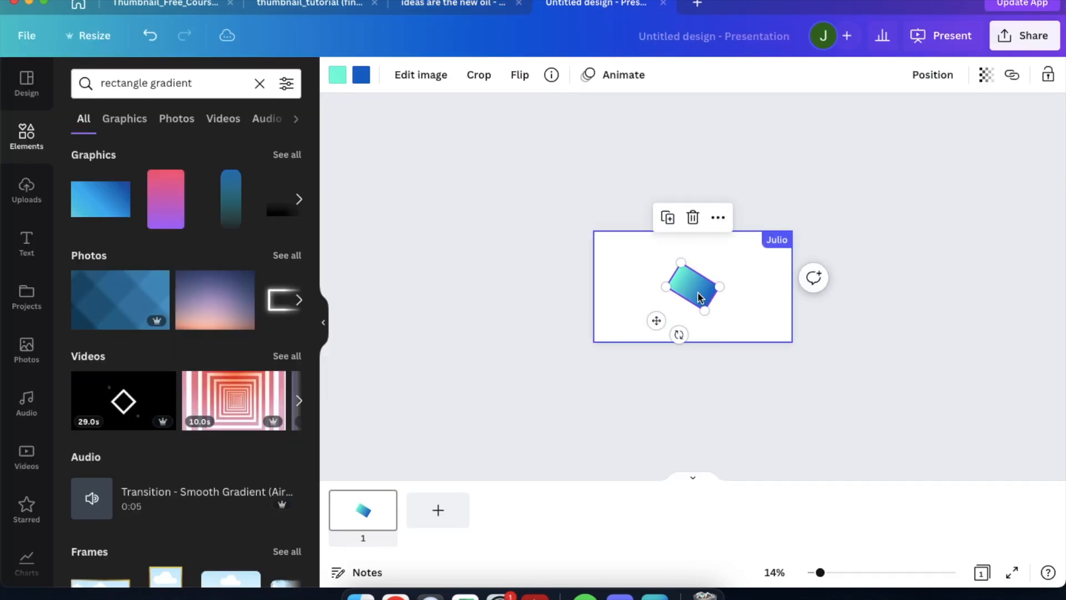
left_click_drag(678, 333, 727, 328)
Enlarge the gradient rectangle well beyond the page and position it to cover the whole page, teal at the left.
left_click_drag(719, 289, 1001, 316)
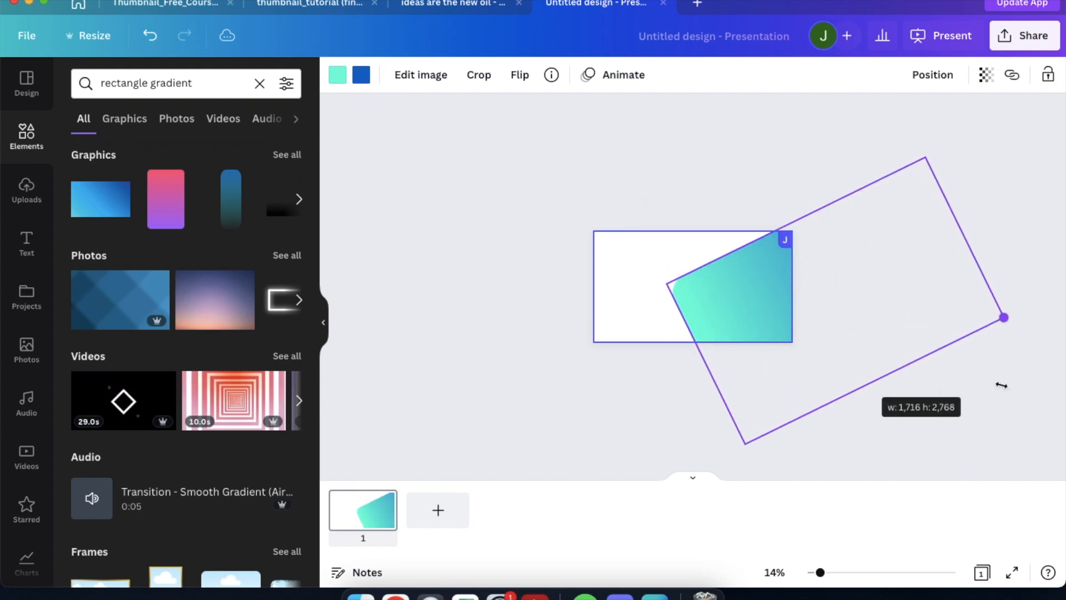
left_click_drag(821, 317, 686, 282)
left_click_drag(882, 285, 1005, 316)
left_click(796, 304)
left_click(796, 304)
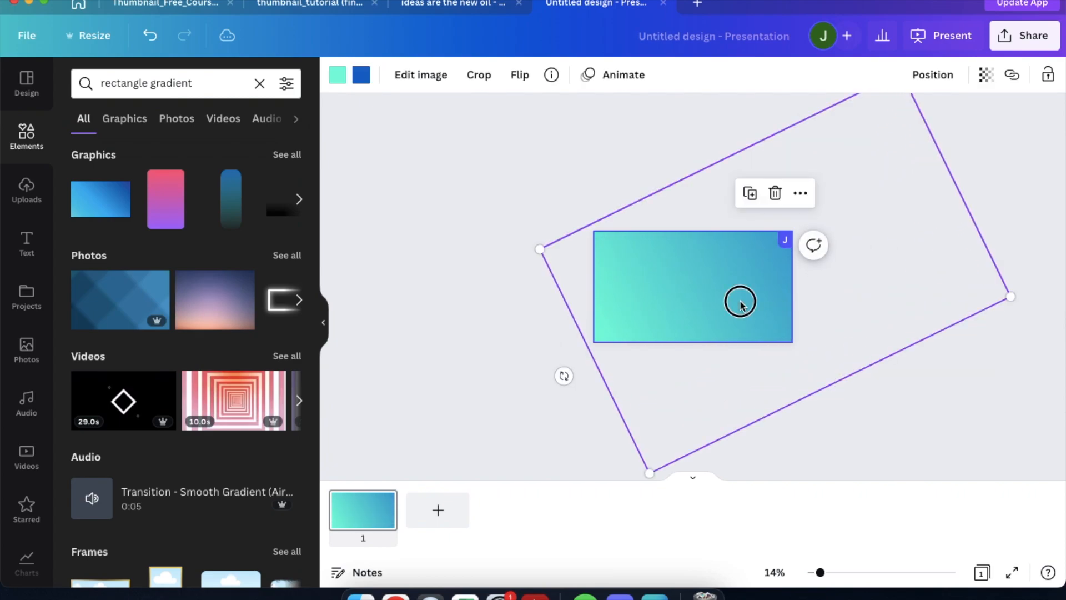
left_click_drag(732, 304, 733, 299)
Compare the enlarged gradient background with the one in the "ideas are the new oil" design, viewing both up close.
key("super+z")
key("super+z")
key("super+z")
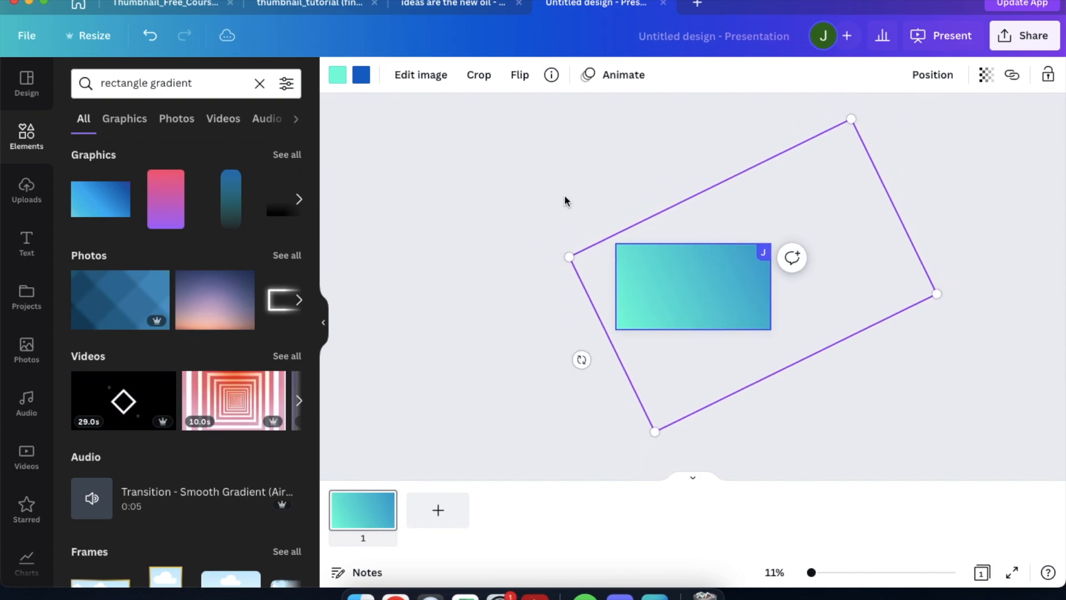
left_click(461, 5)
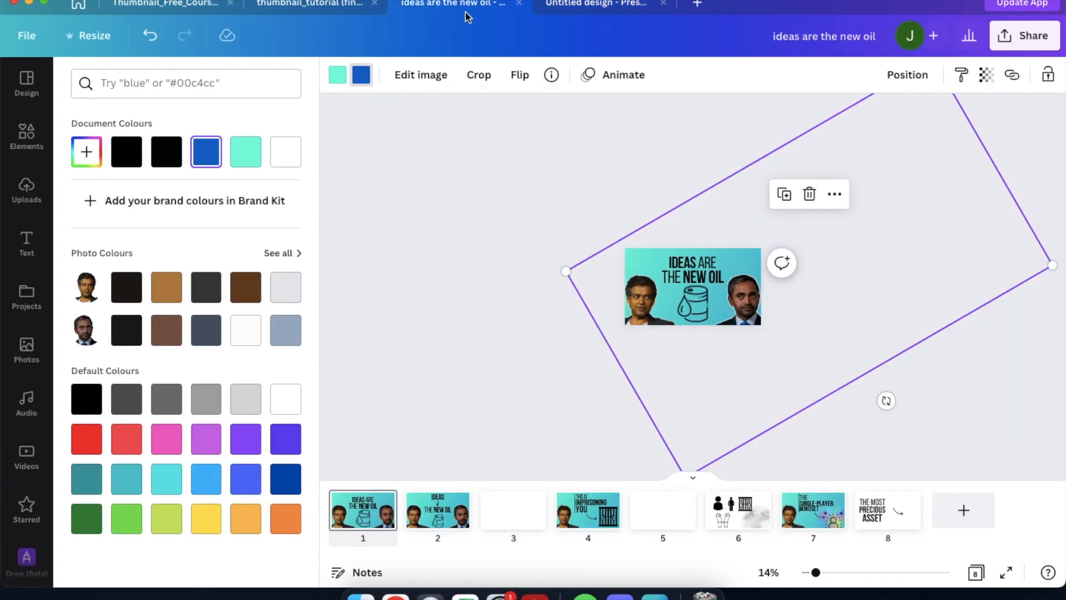
left_click(564, 14)
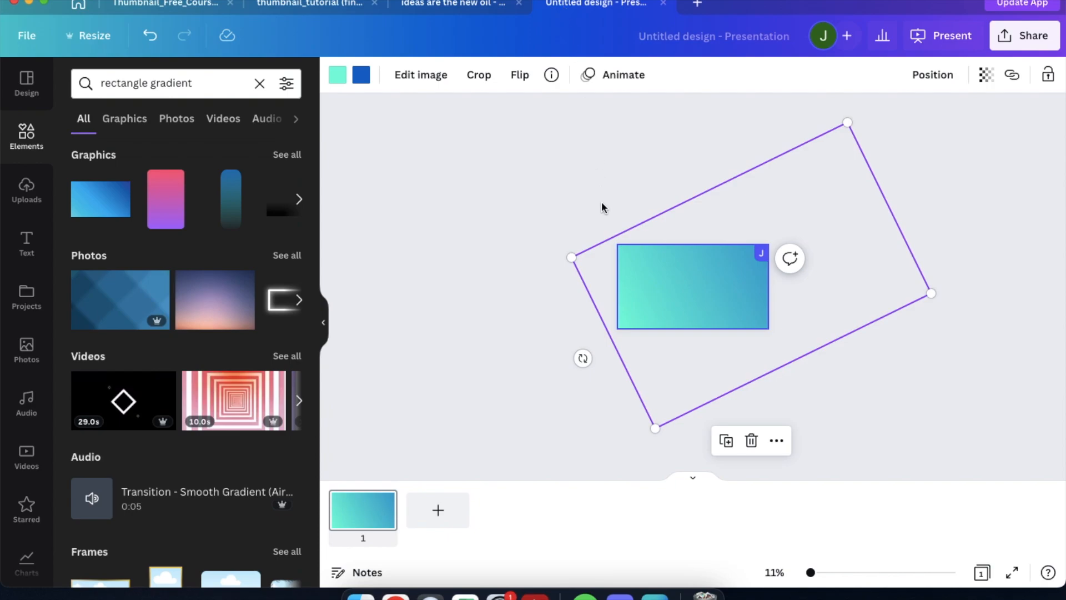
key("super+equal")
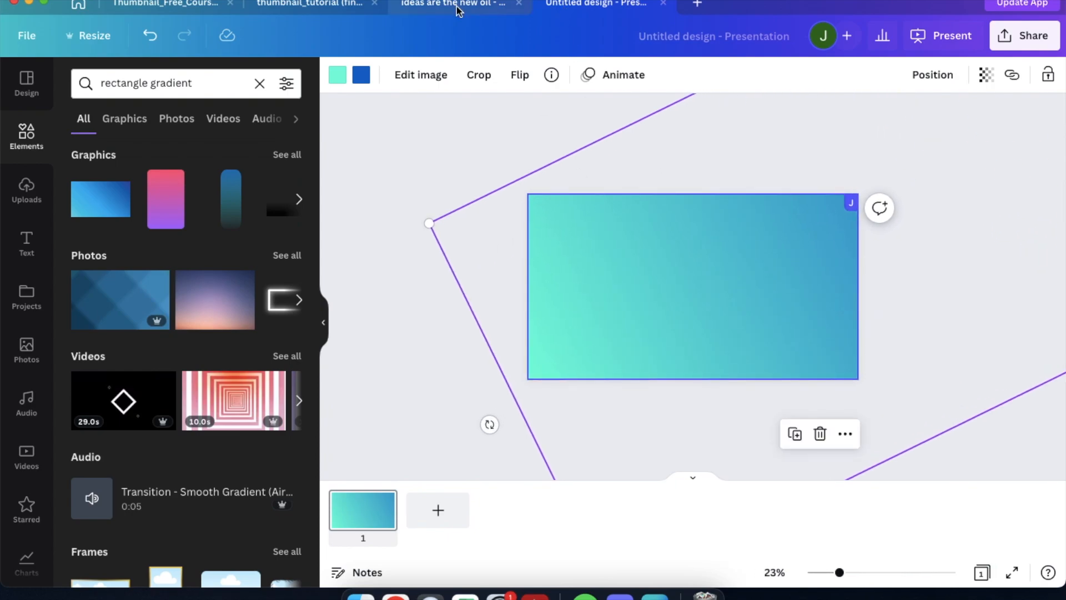
left_click(454, 9)
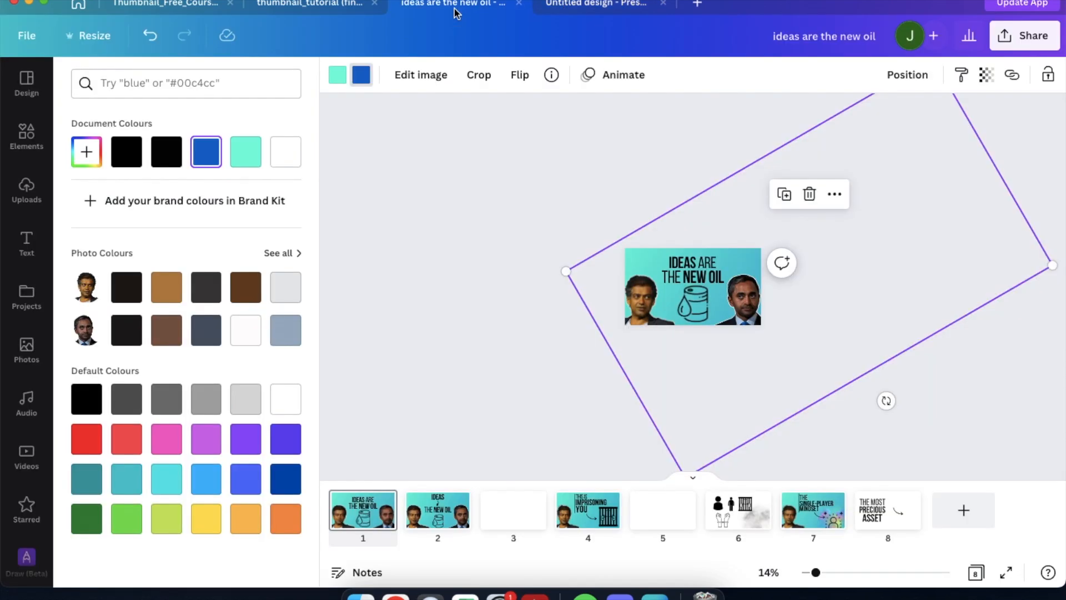
key("super+equal")
key("super+equal")
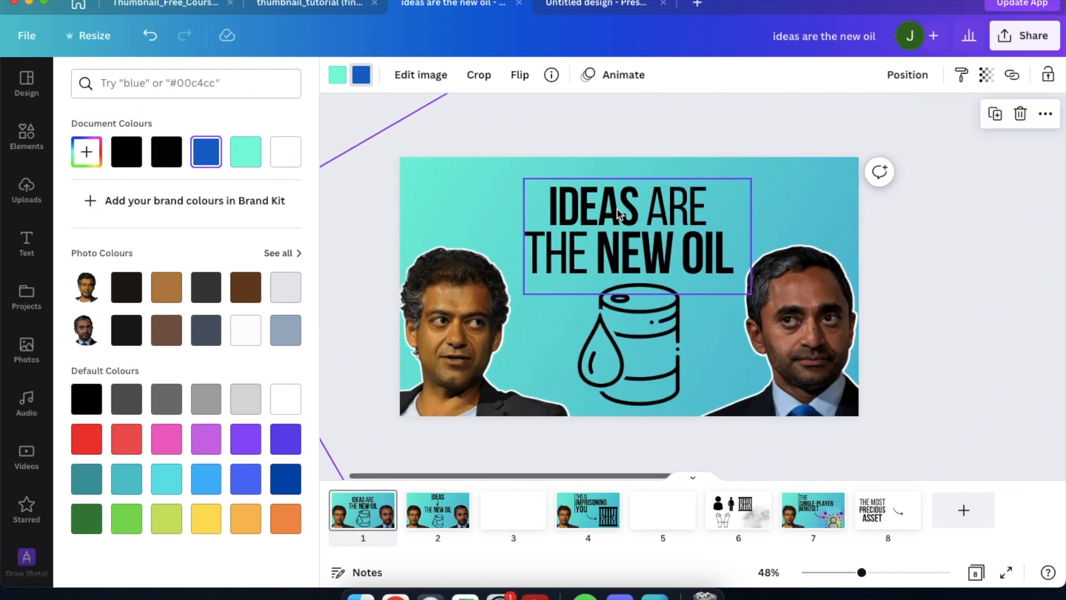
scroll(489, 210, "down", 5)
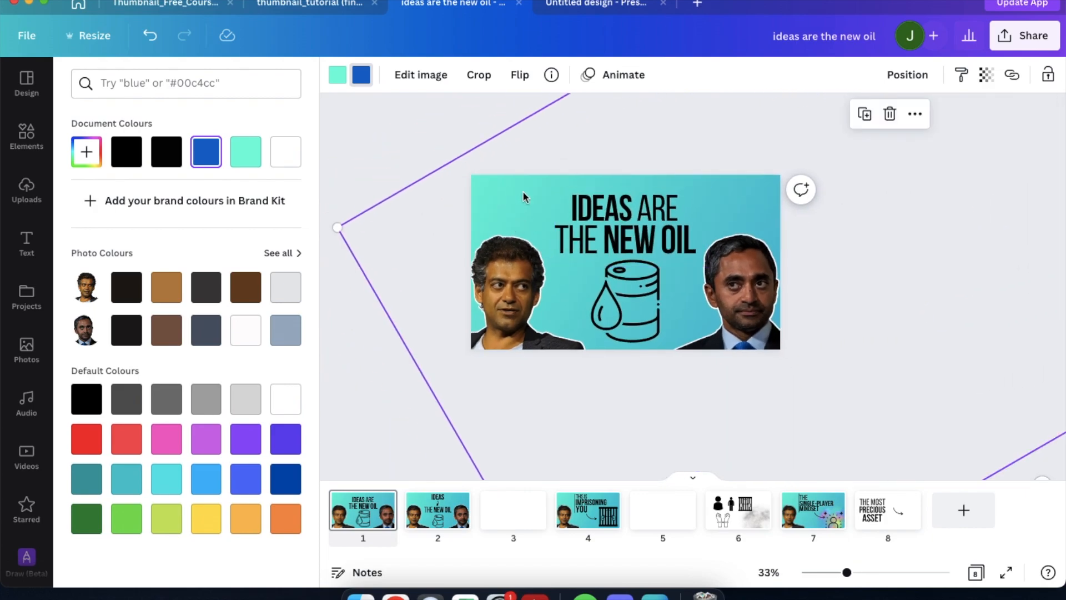
left_click(606, 4)
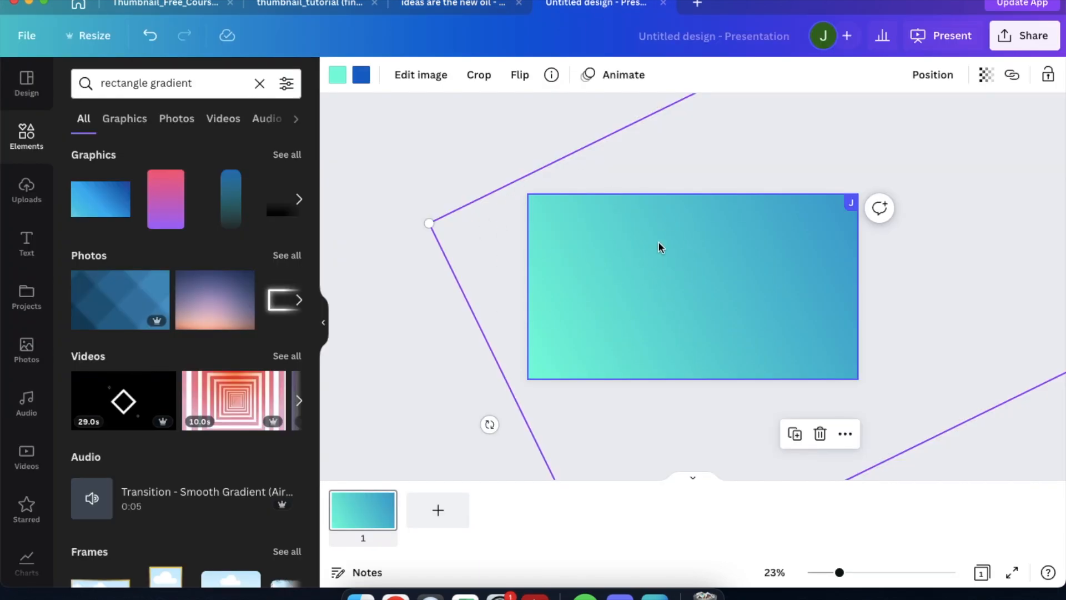
Enlarge the gradient rectangle further so the page shows less of its dark blue end.
left_click_drag(657, 242, 655, 246)
scroll(655, 244, "up", 2)
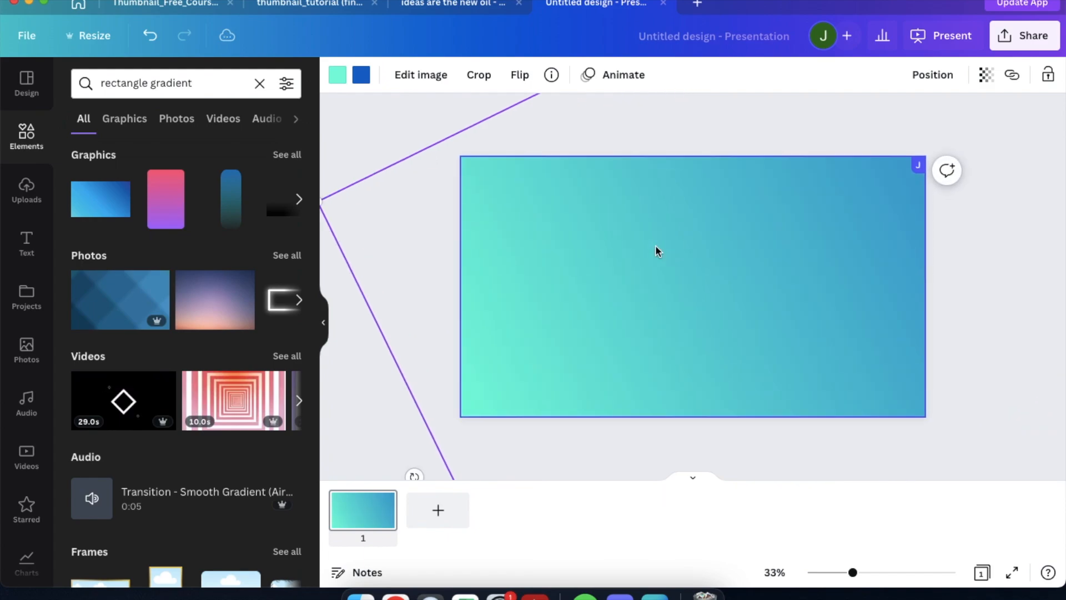
scroll(655, 245, "down", 3)
scroll(798, 261, "down", 4)
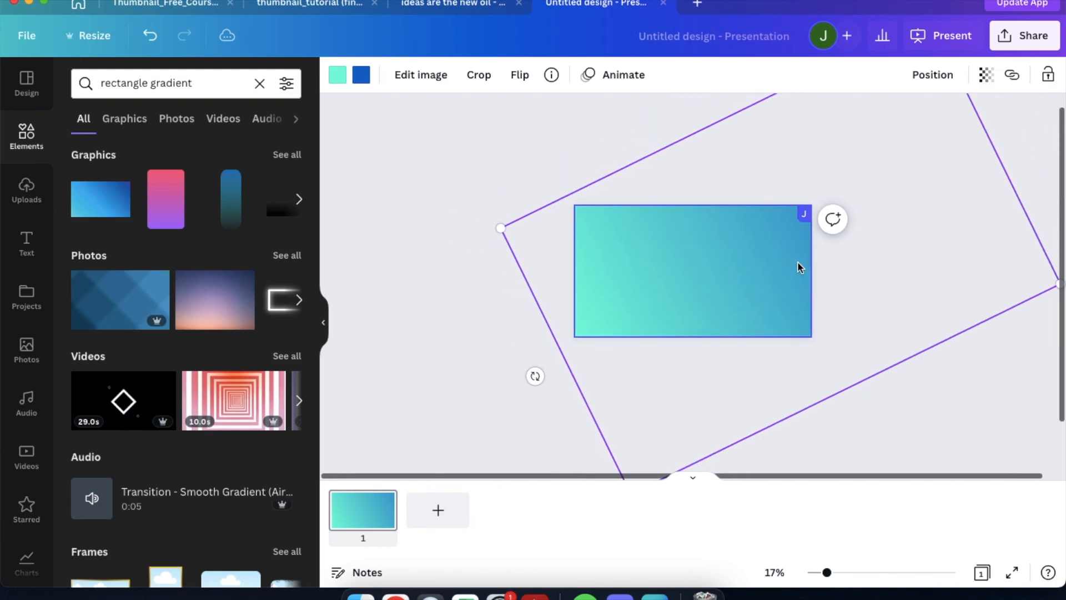
left_click_drag(974, 279, 1058, 325)
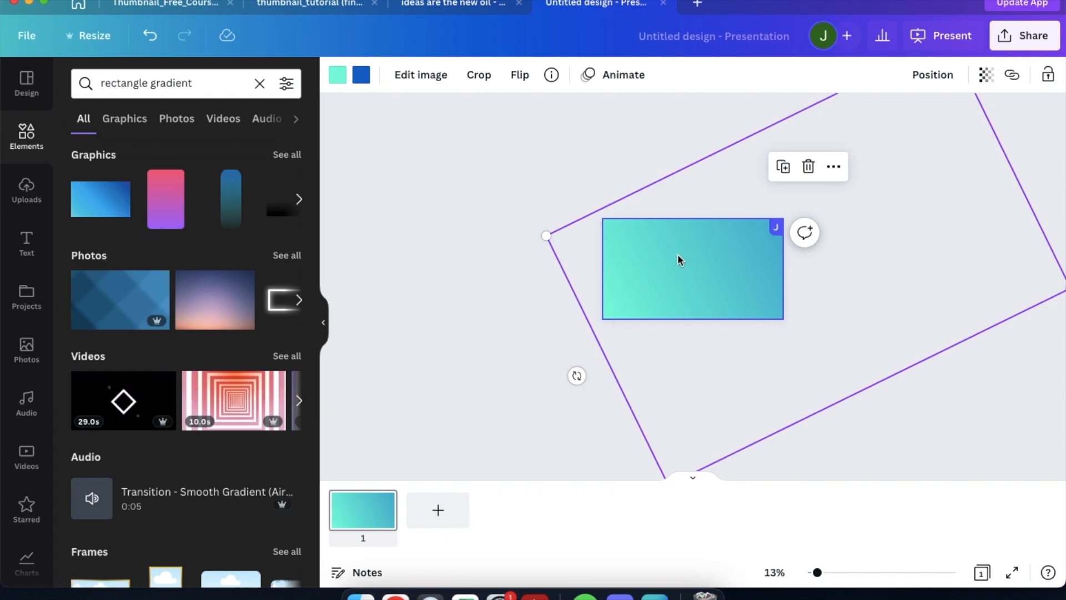
Review the finished "ideas are the new oil" thumbnail with nothing selected.
left_click(478, 2)
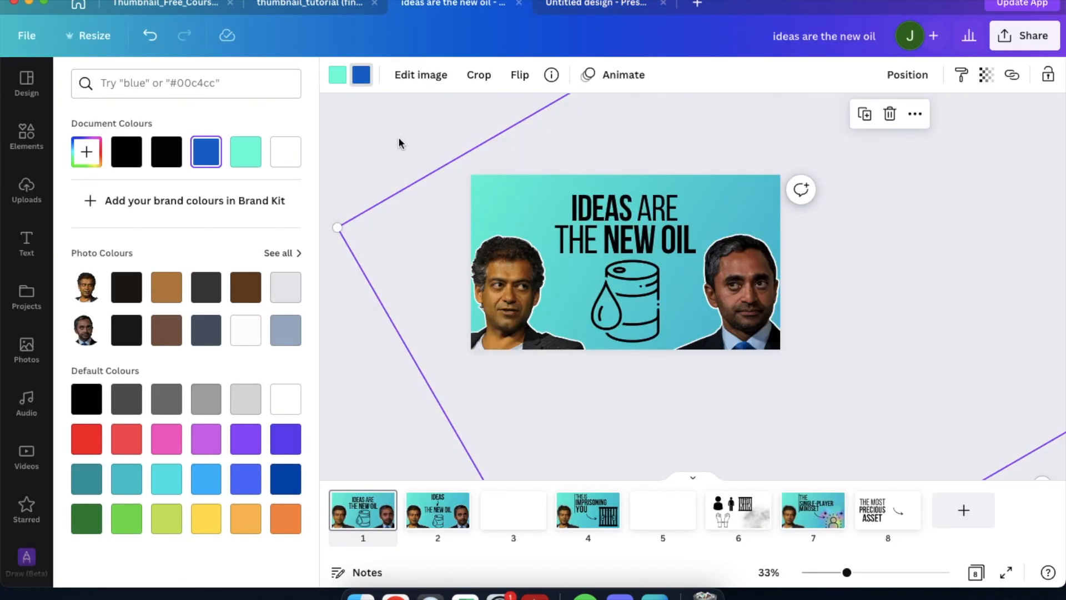
left_click(414, 143)
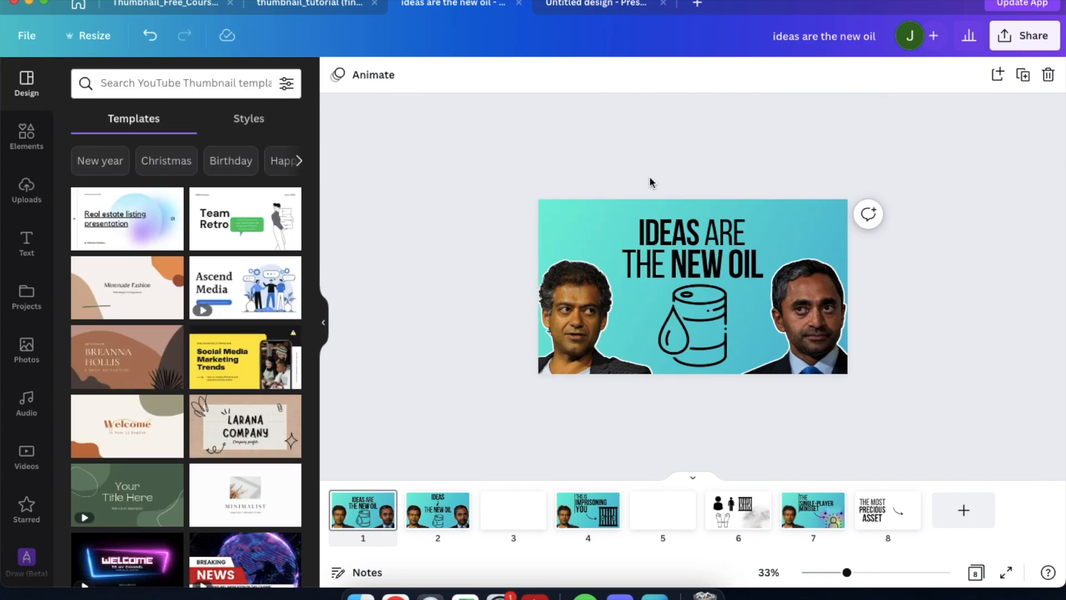
scroll(649, 176, "down", 1)
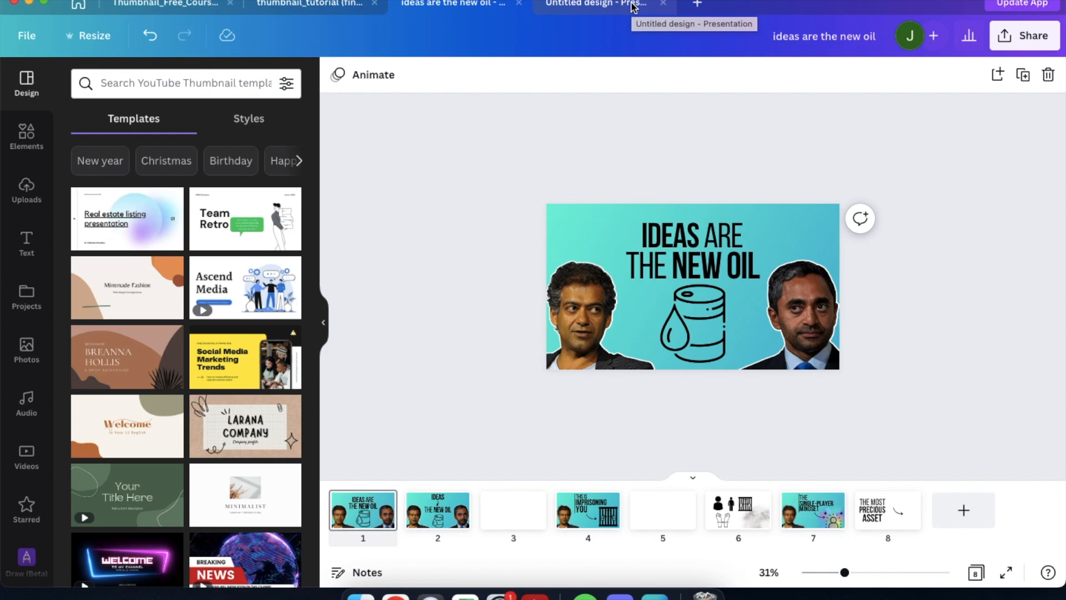
Switch to Chrome, go to coolors.co and open its trending colour palettes.
key("ctrl+Left")
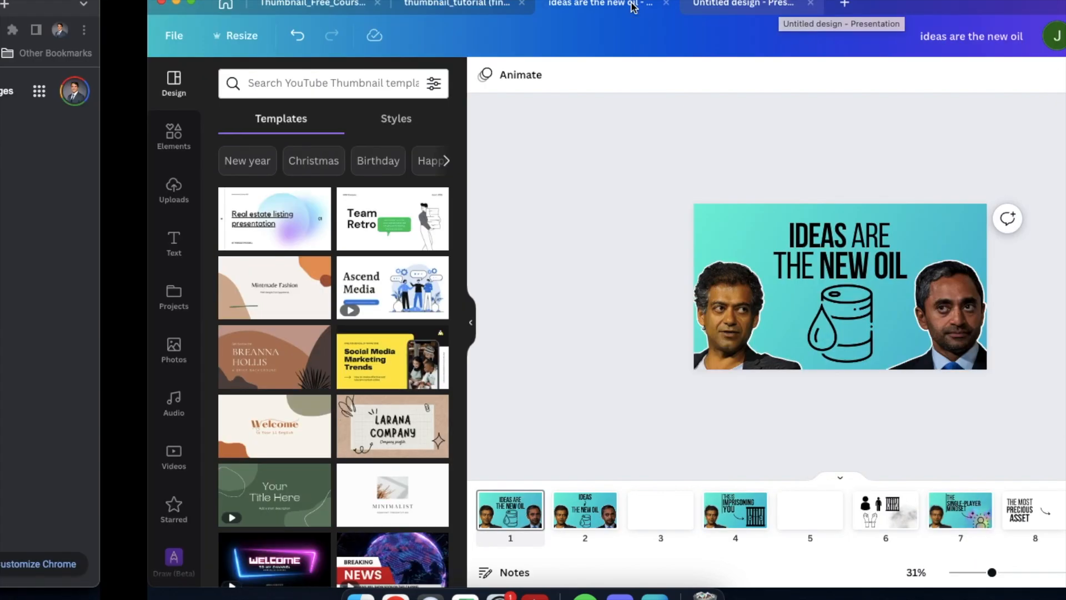
left_click(550, 31)
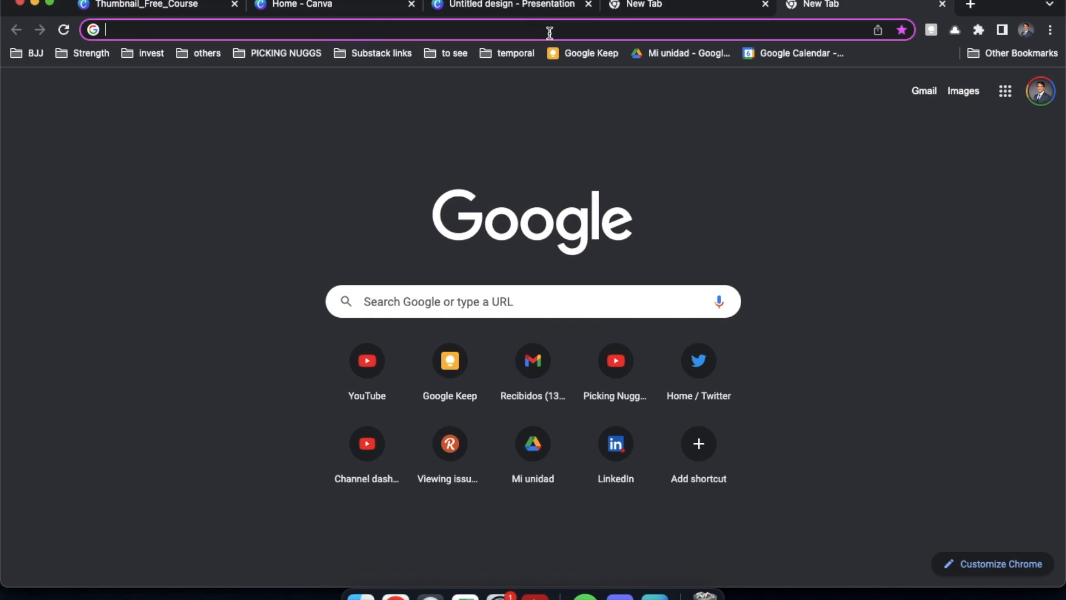
type("co")
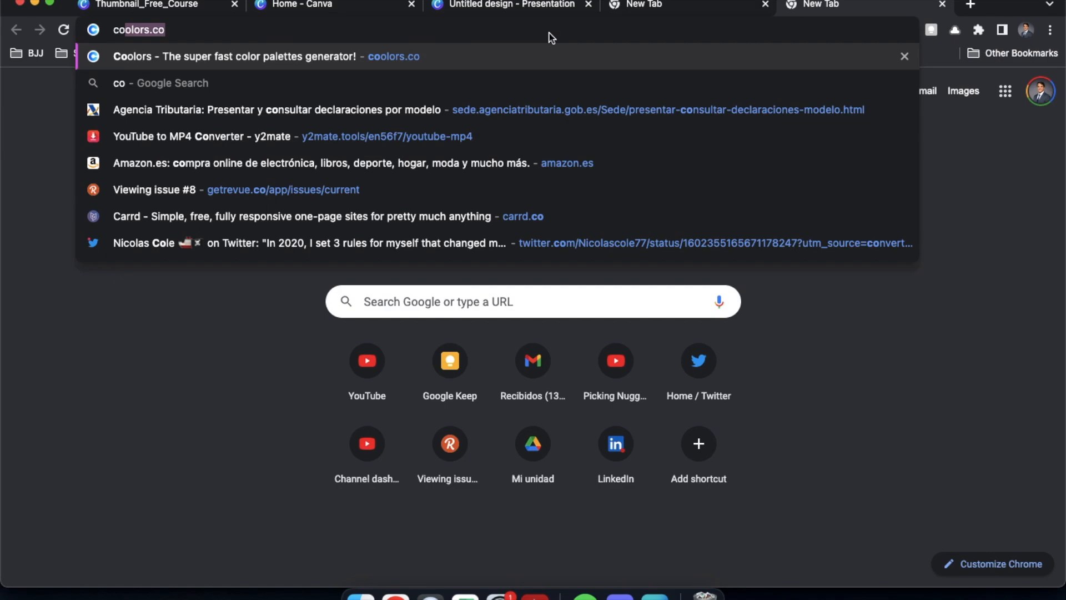
key("Return")
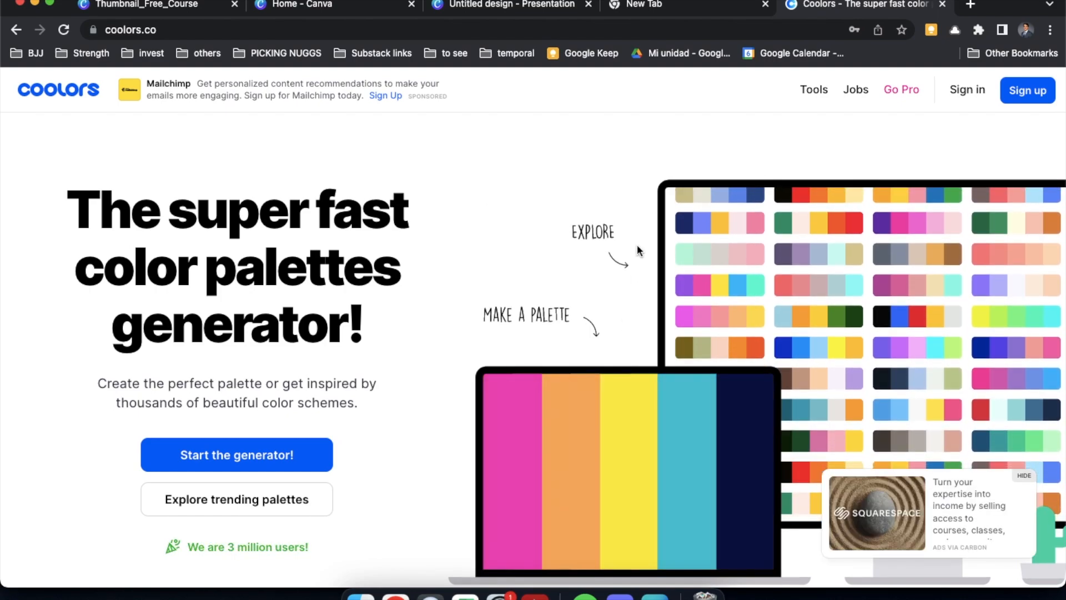
left_click(677, 248)
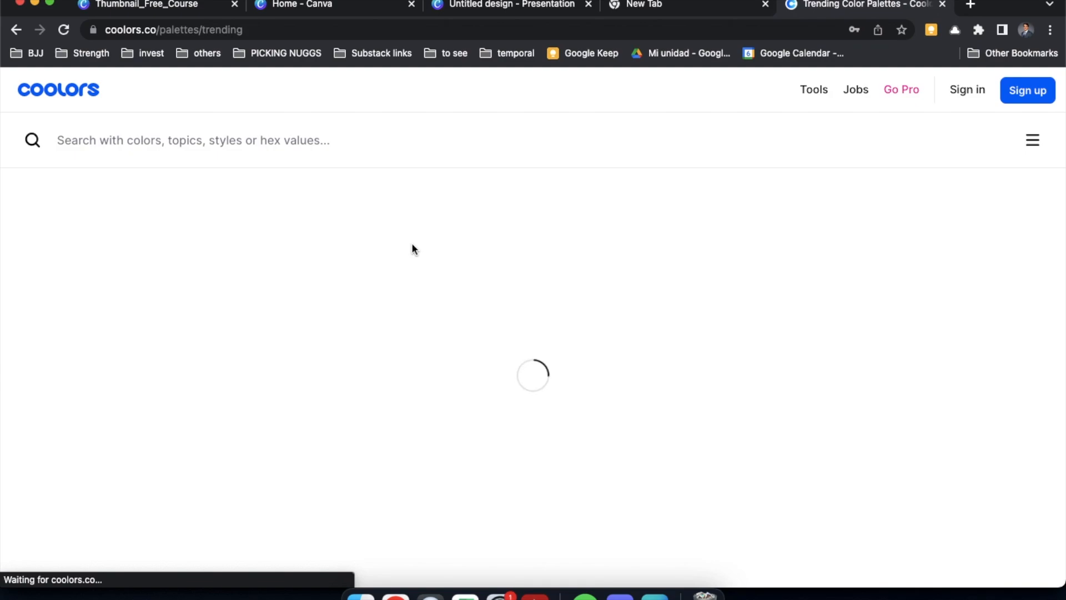
Browse the trending palettes on Coolors and examine the hex codes of individual colours.
scroll(412, 244, "down", 3)
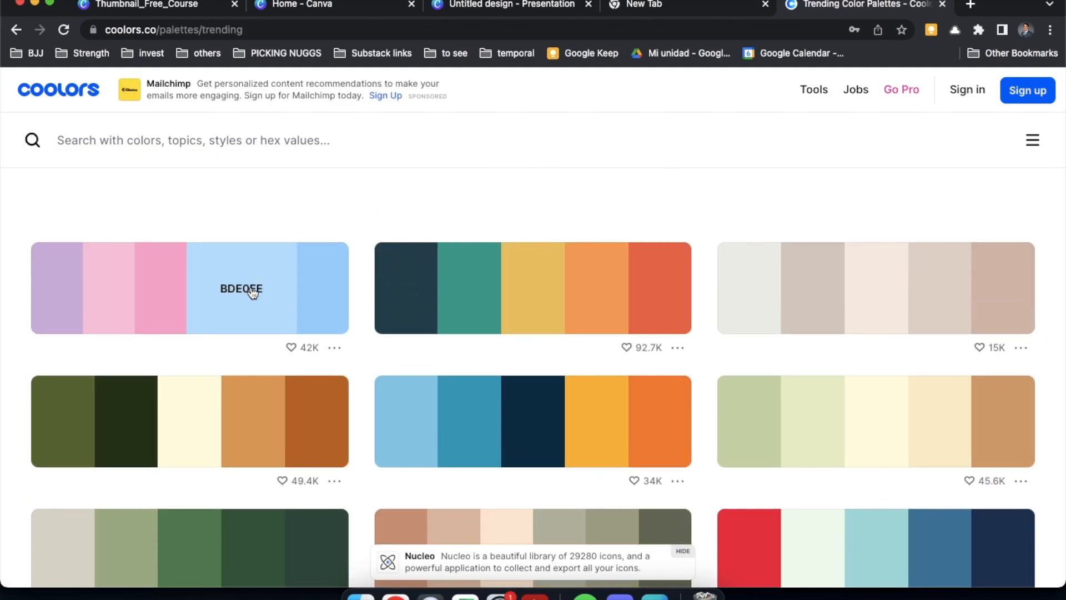
scroll(448, 314, "down", 15)
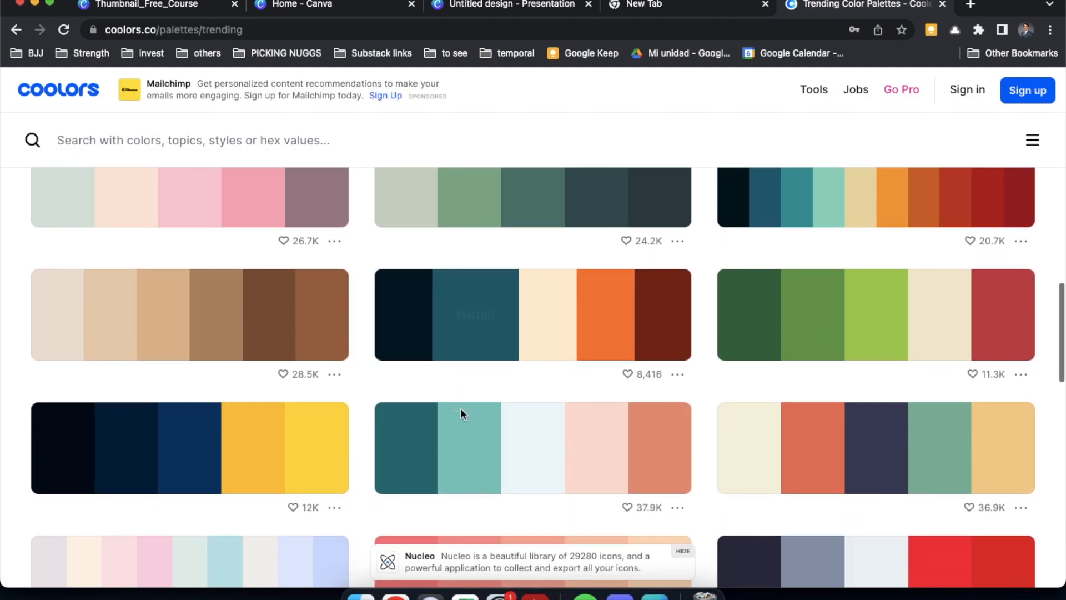
scroll(461, 416, "up", 2)
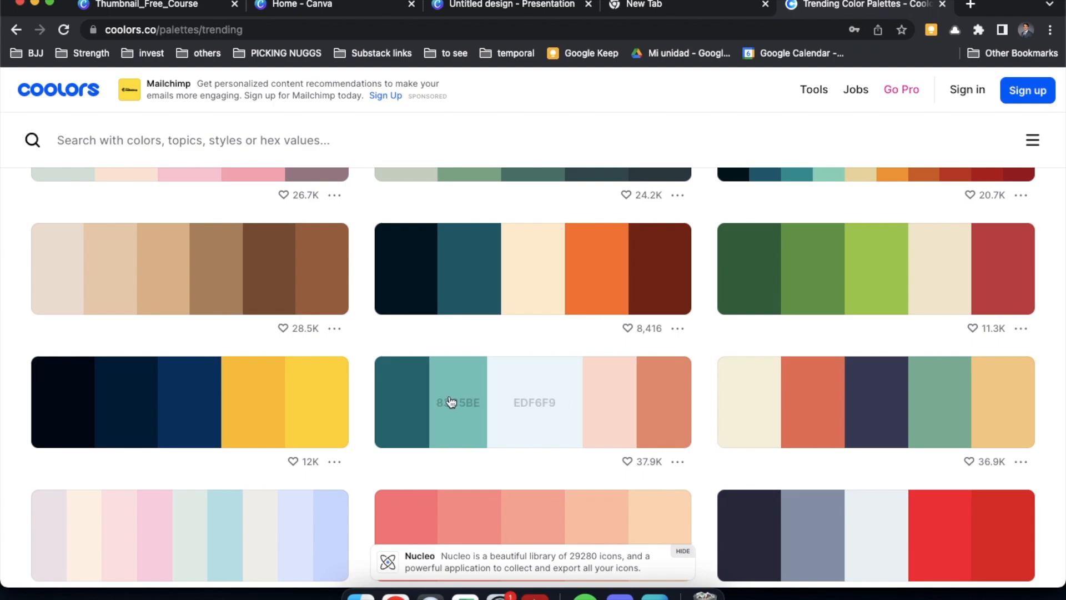
scroll(452, 399, "down", 4)
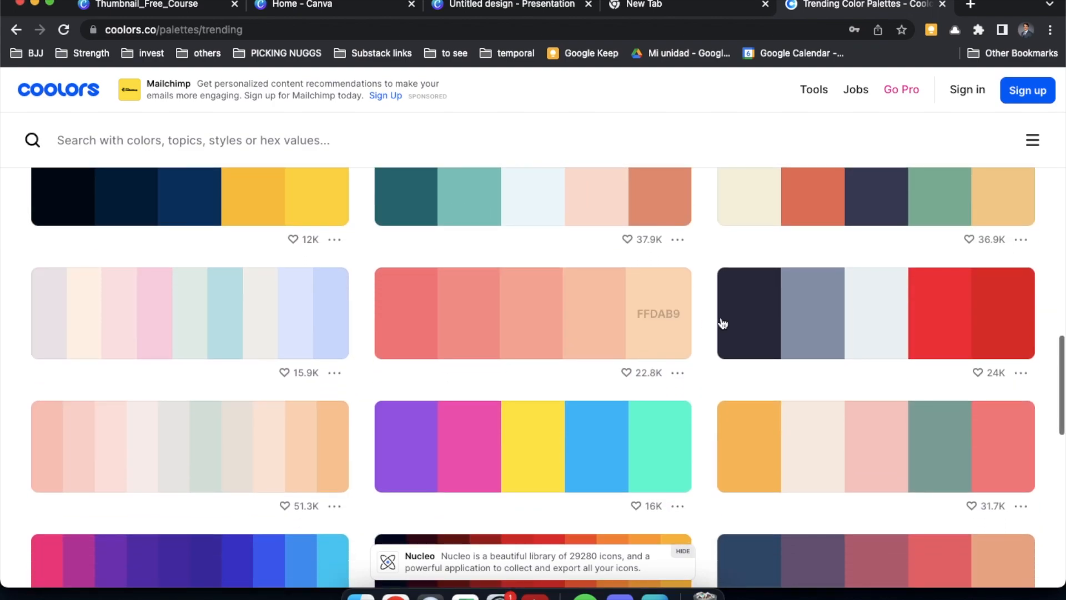
left_click(755, 309)
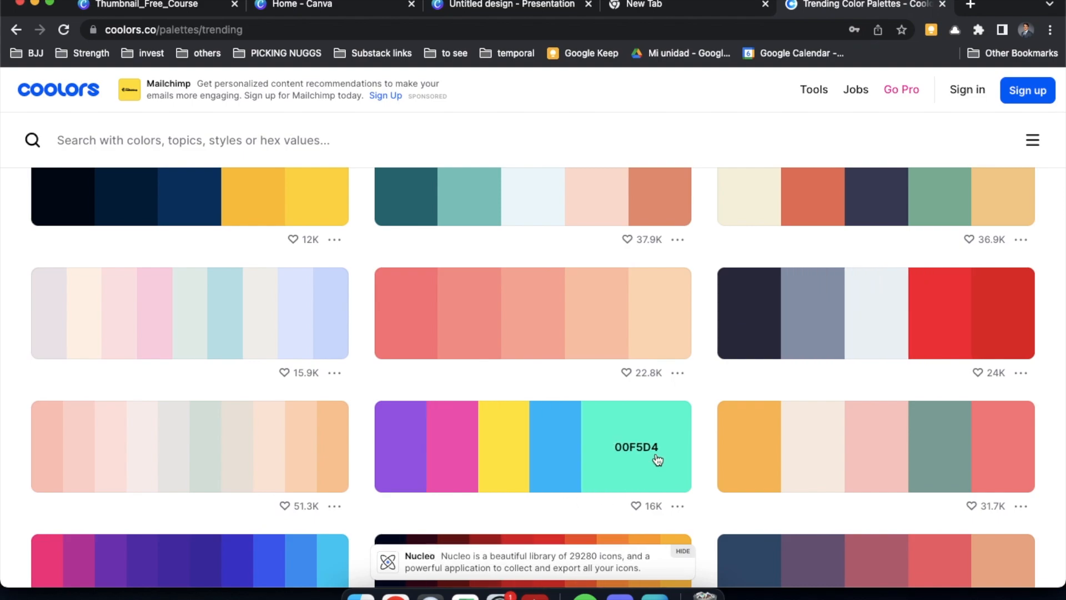
Switch to the untitled Canva design and set the gradient rectangle's first colour to 2b2d42.
key("ctrl+Right")
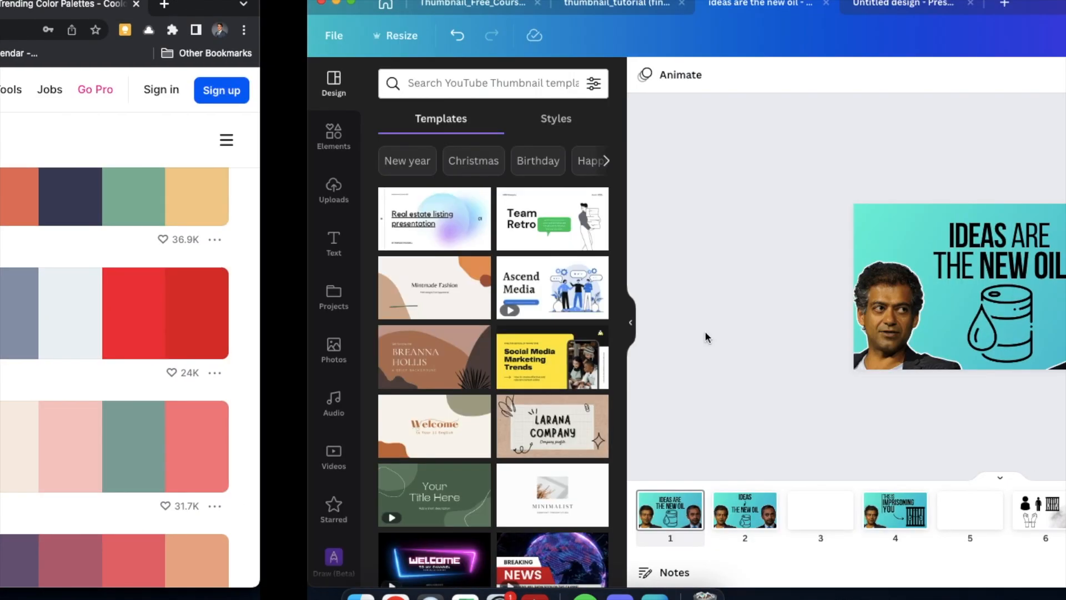
key("ctrl+Tab")
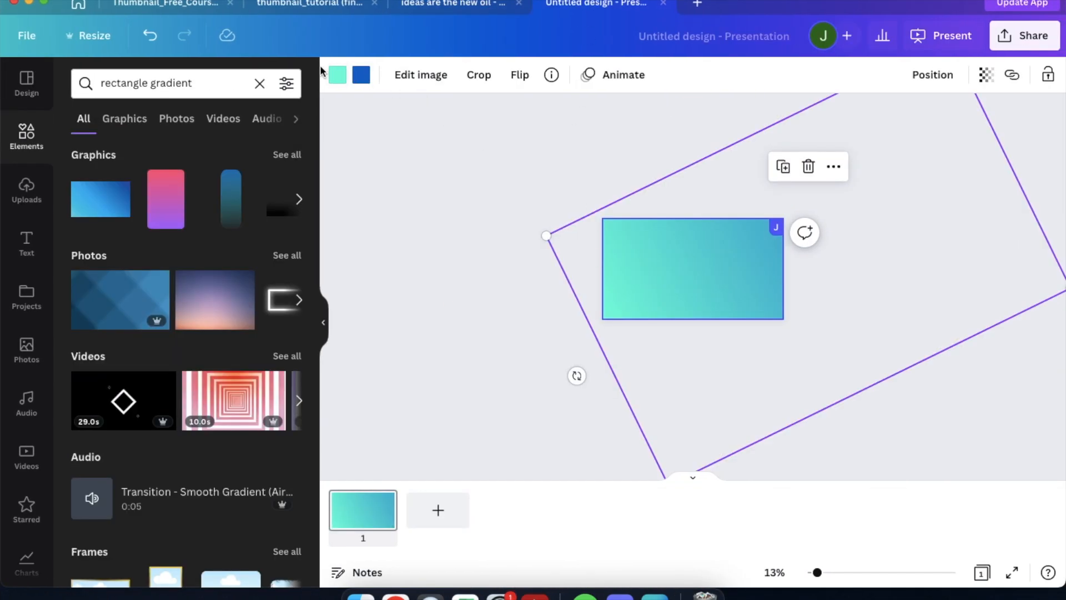
left_click(337, 74)
double_click(181, 82)
key("ctrl+a")
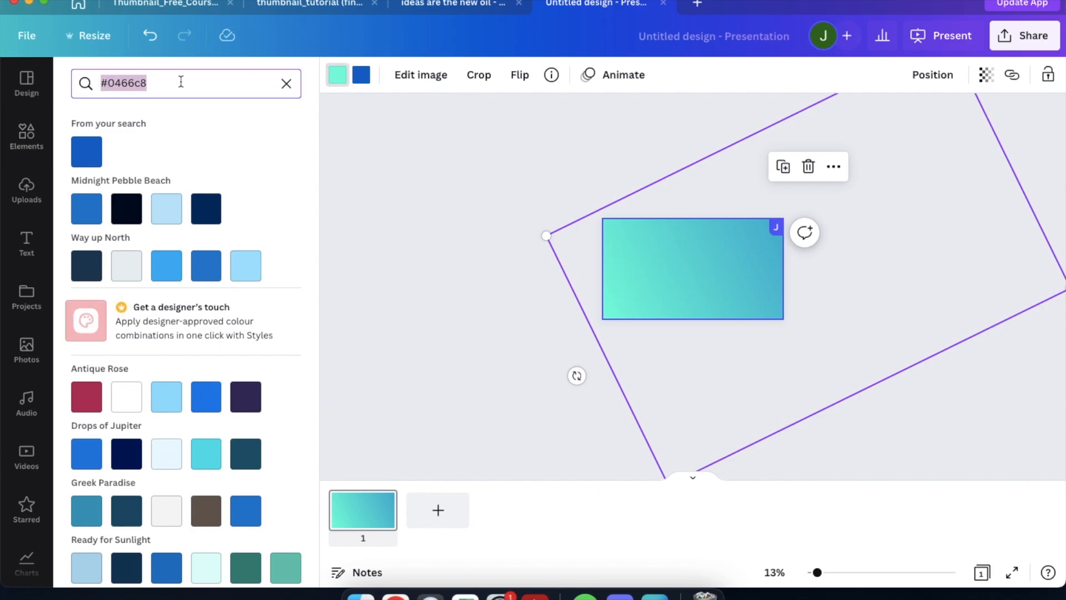
key("ctrl+v")
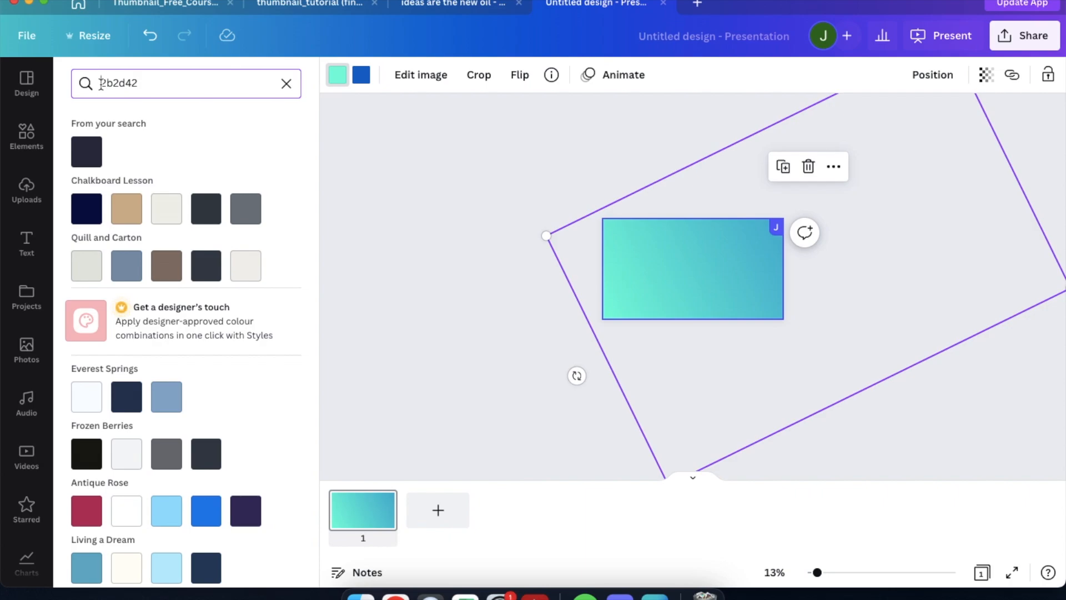
left_click(86, 152)
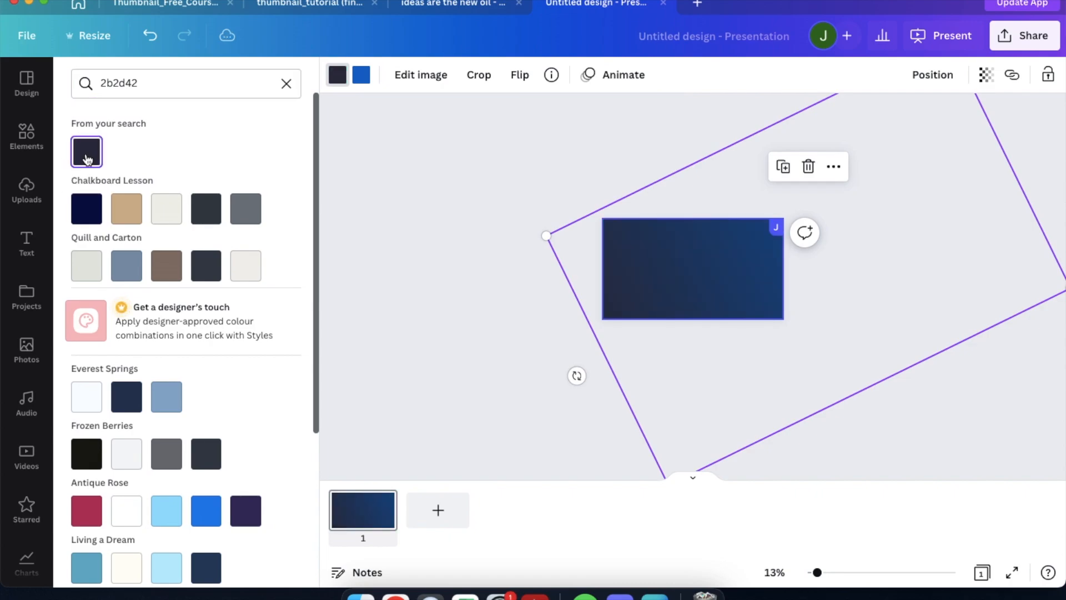
Target the gradient's second colour, switch to Coolors and copy the teal 2ec4b6 from the orange-and-teal trending palette.
left_click(361, 74)
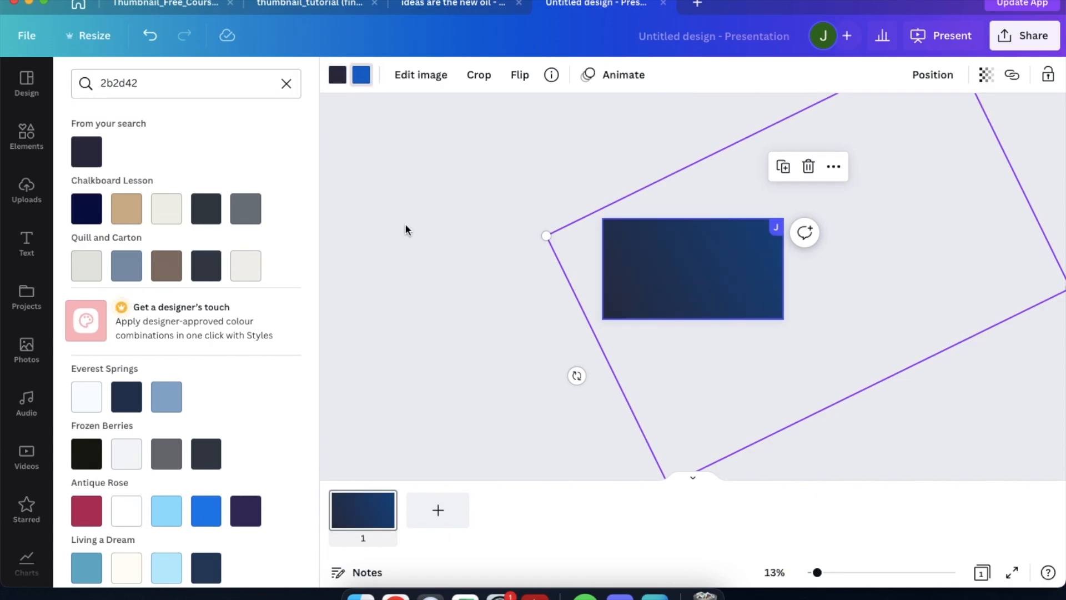
key("ctrl+Left")
scroll(436, 314, "down", 5)
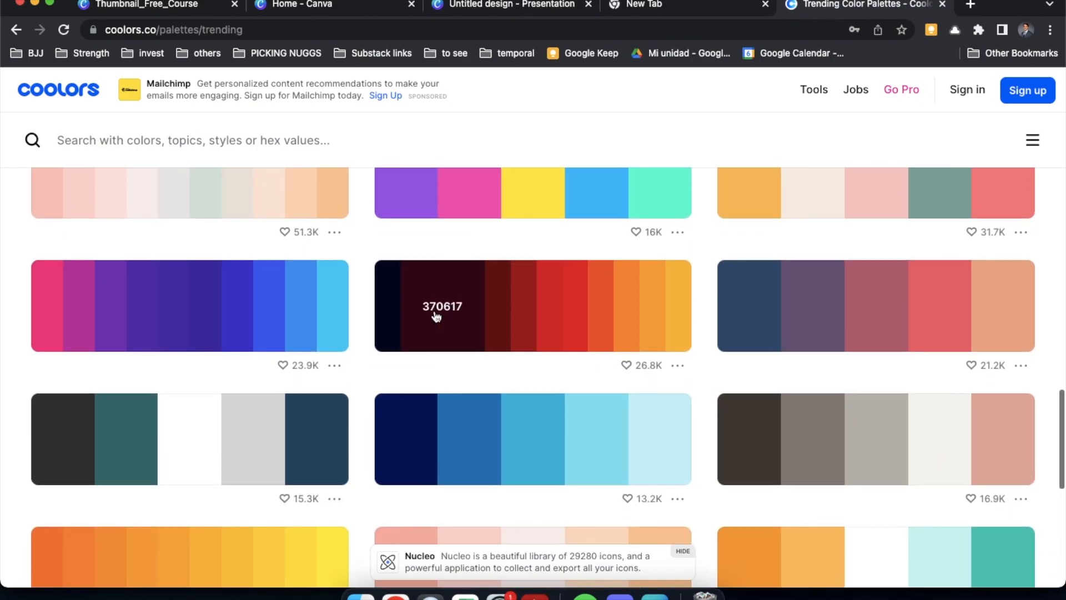
scroll(436, 315, "down", 2)
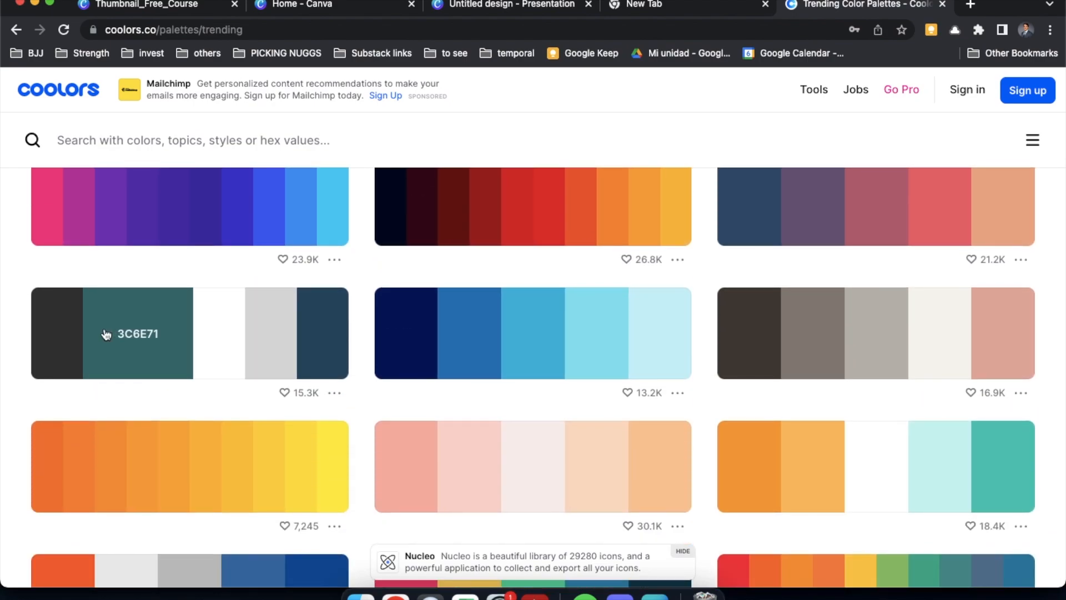
left_click(1010, 461)
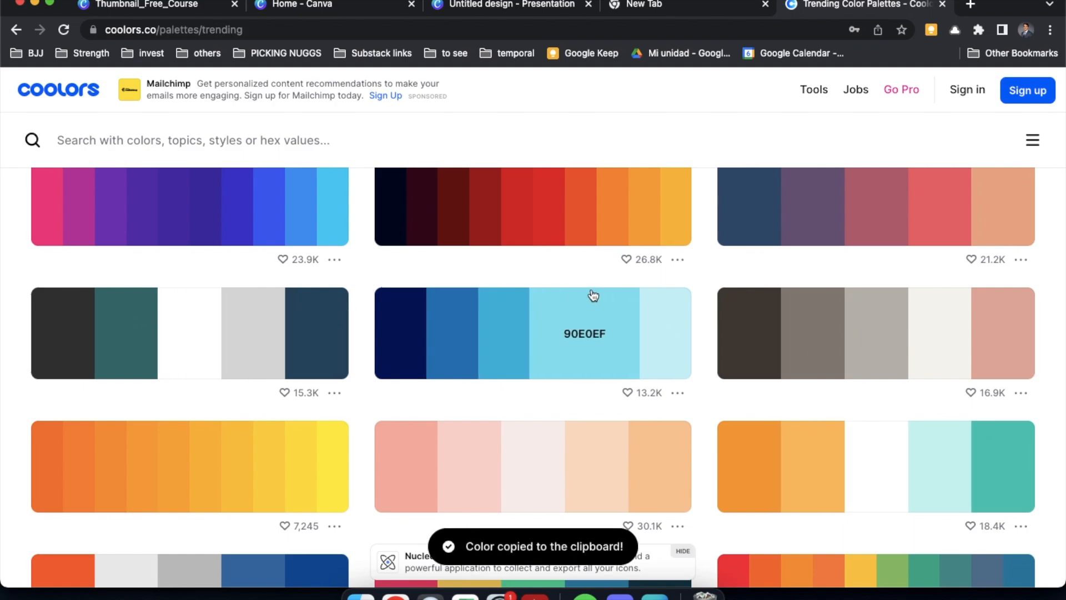
Switch back to Canva and set the gradient's second colour to 2ec4b6.
key("ctrl+Right")
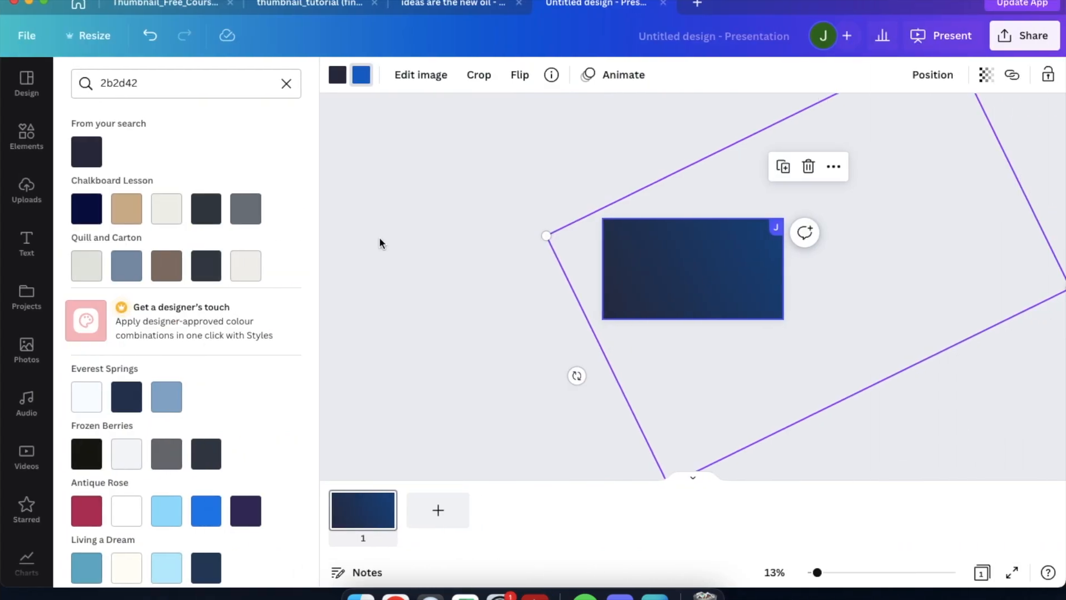
left_click(333, 76)
left_click(361, 74)
double_click(202, 78)
key("super+v")
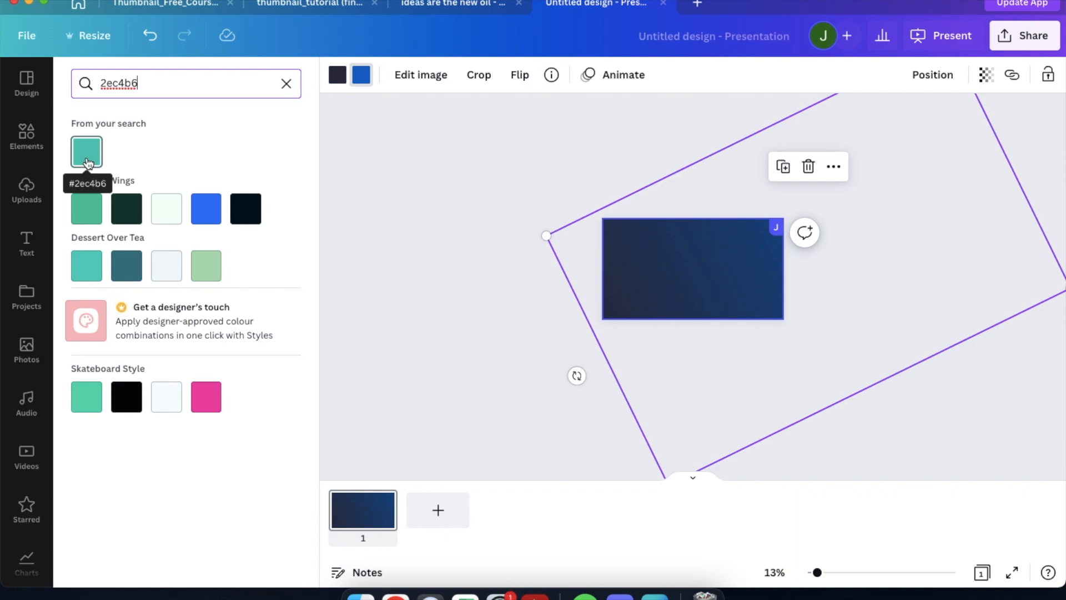
left_click(87, 162)
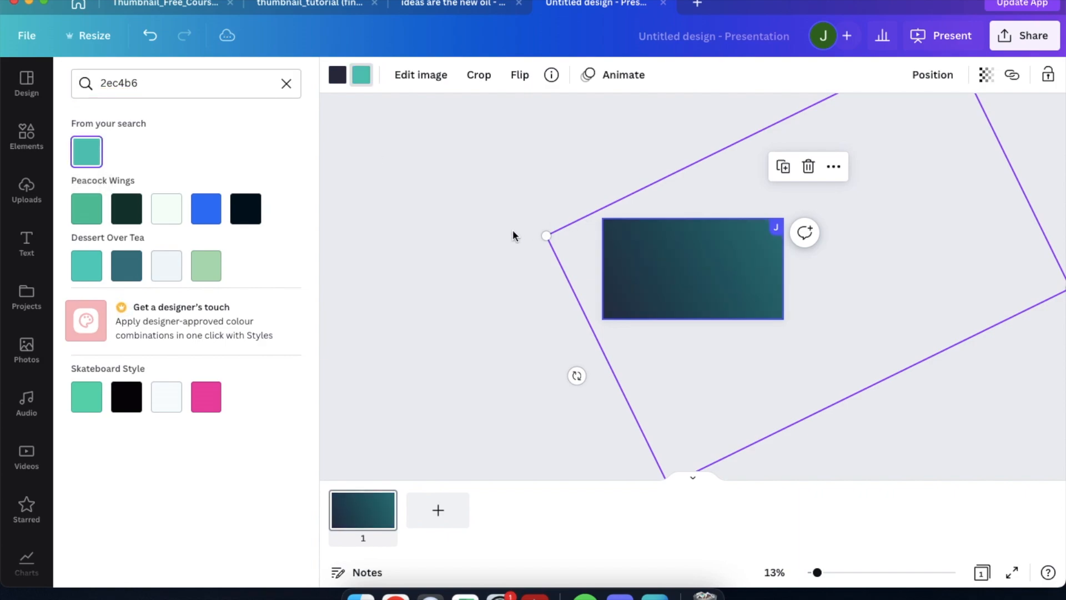
Move and rotate the gradient rectangle so the page runs from light teal on its left to darker teal on its right.
scroll(683, 289, "down", 2)
left_click_drag(752, 288, 554, 307)
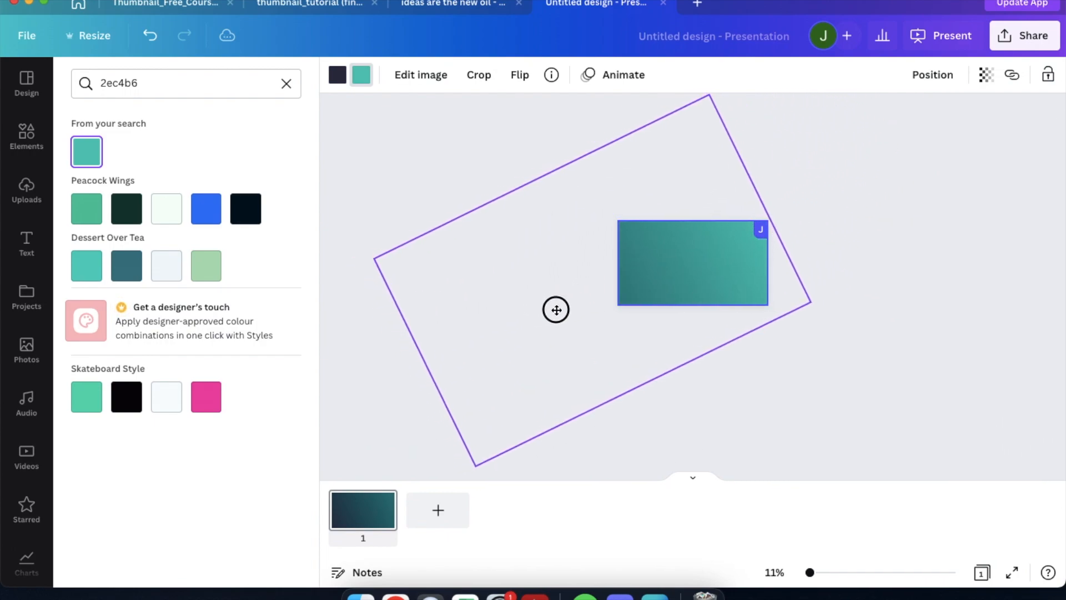
left_click_drag(394, 377, 790, 355)
left_click_drag(559, 259, 739, 310)
left_click(611, 191)
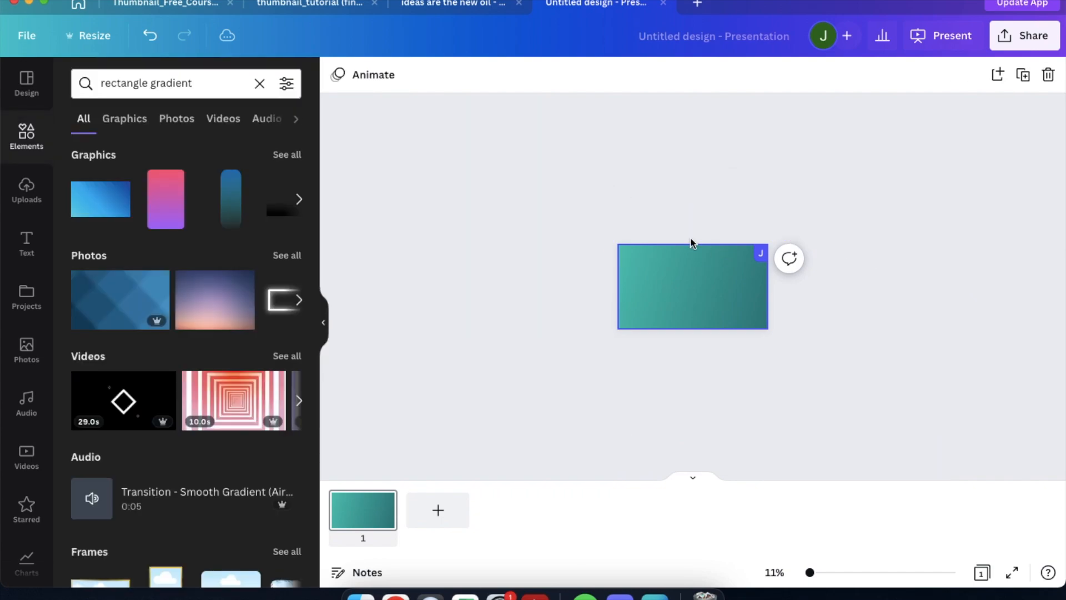
scroll(690, 243, "up", 2)
scroll(691, 237, "up", 3)
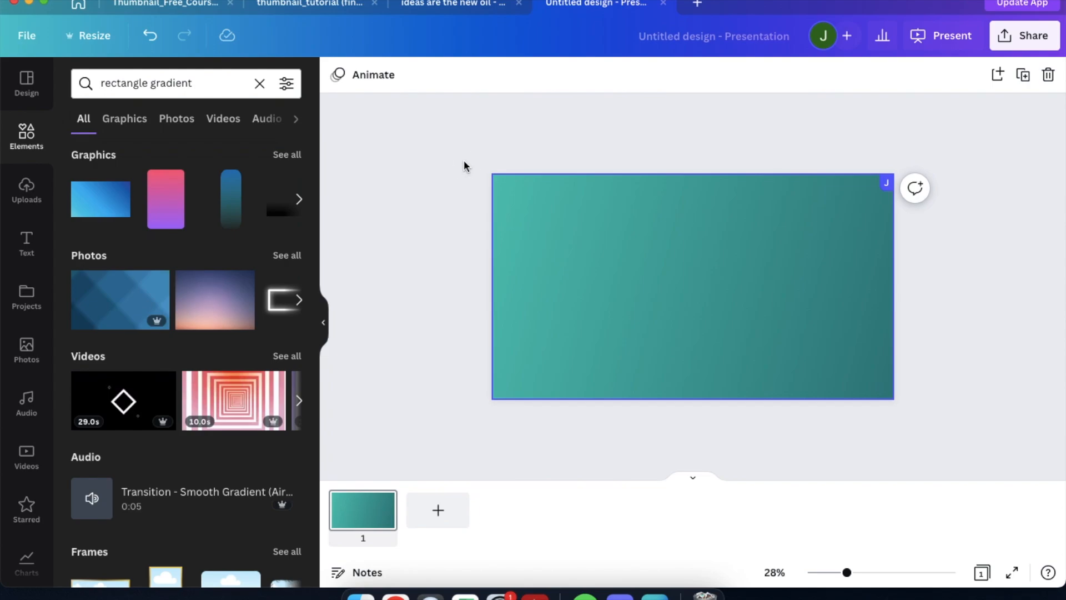
Switch to Coolors and browse further down the trending palettes for other colour combinations.
key("super+Tab")
scroll(466, 166, "down", 10)
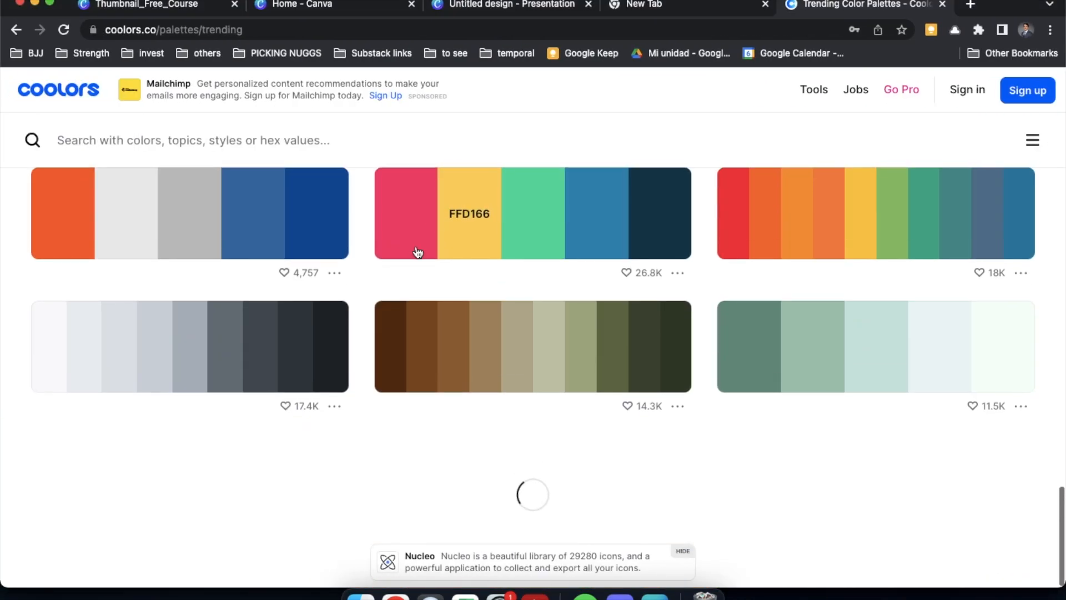
scroll(385, 321, "down", 6)
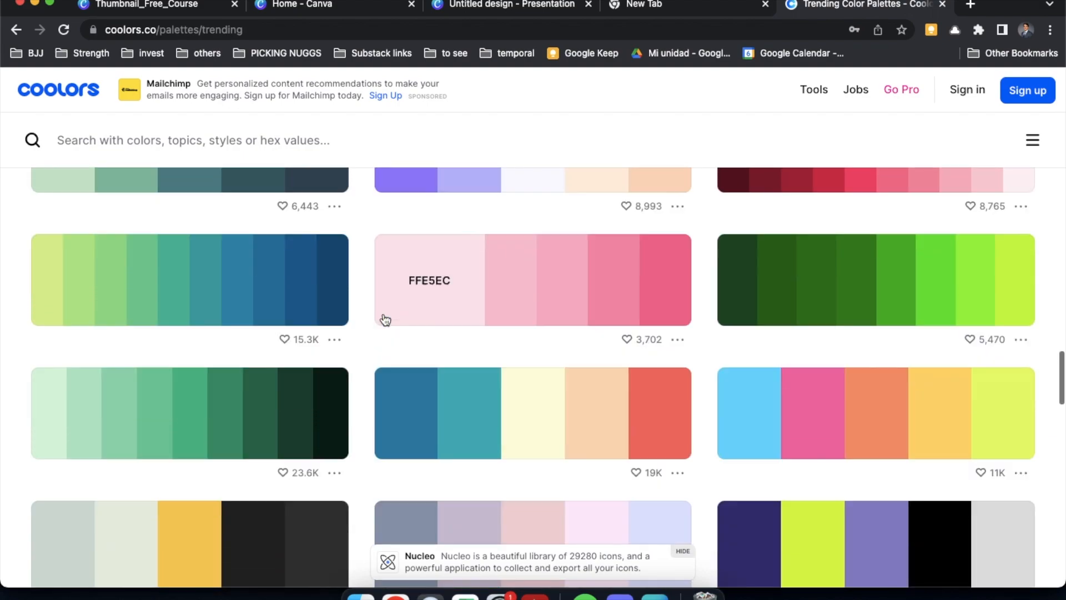
scroll(383, 318, "down", 3)
scroll(516, 329, "down", 14)
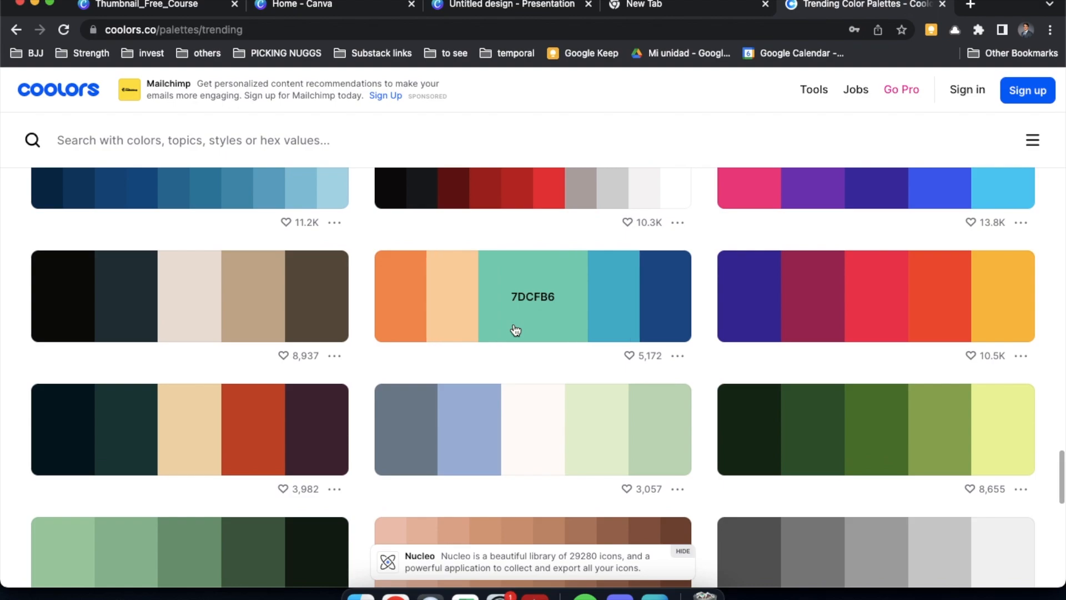
scroll(516, 329, "down", 5)
scroll(513, 328, "down", 4)
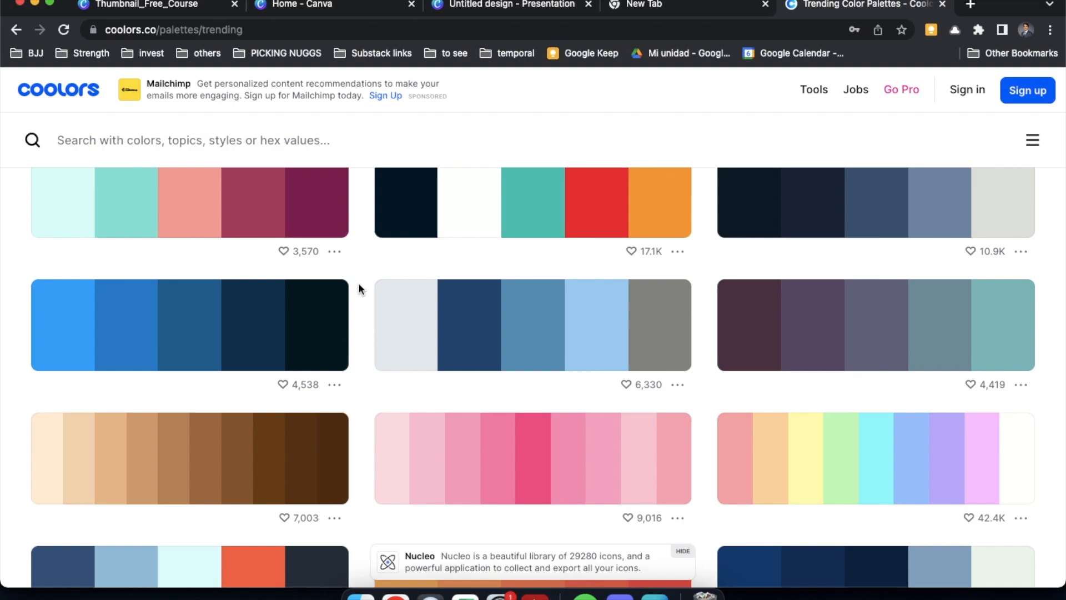
scroll(359, 288, "down", 6)
scroll(358, 287, "down", 9)
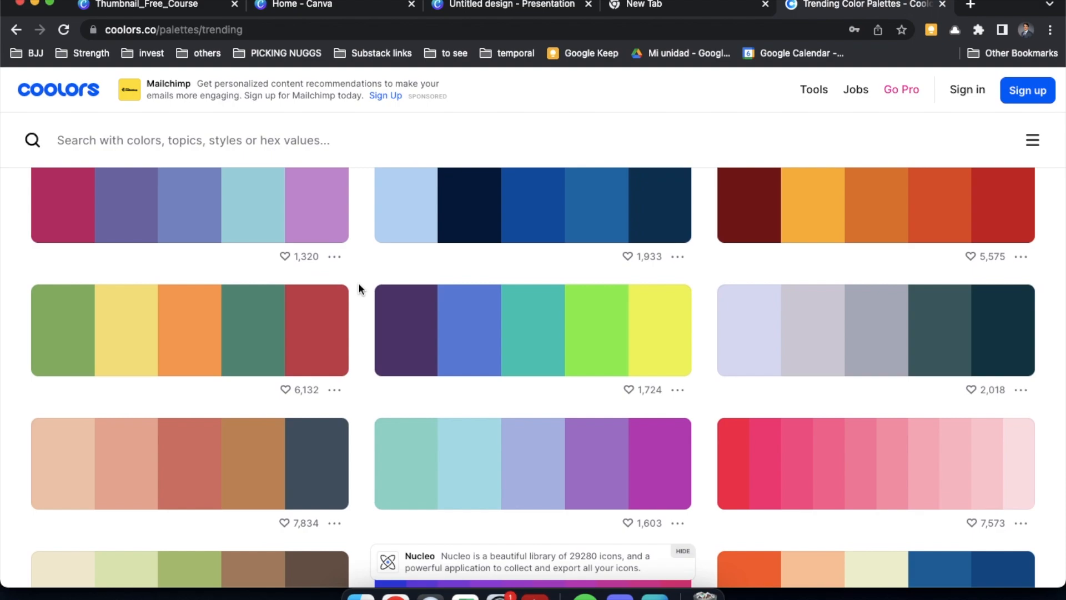
scroll(358, 288, "down", 1)
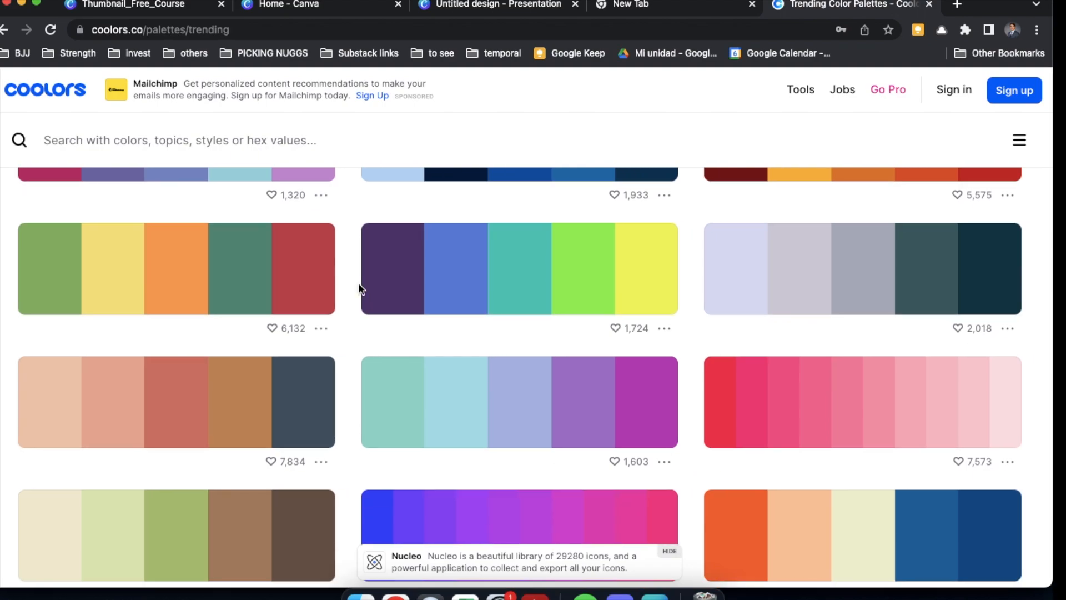
Switch to Canva and undo the gradient rectangle's moves, rotation and both colour changes.
key("super+Tab")
left_click(579, 225)
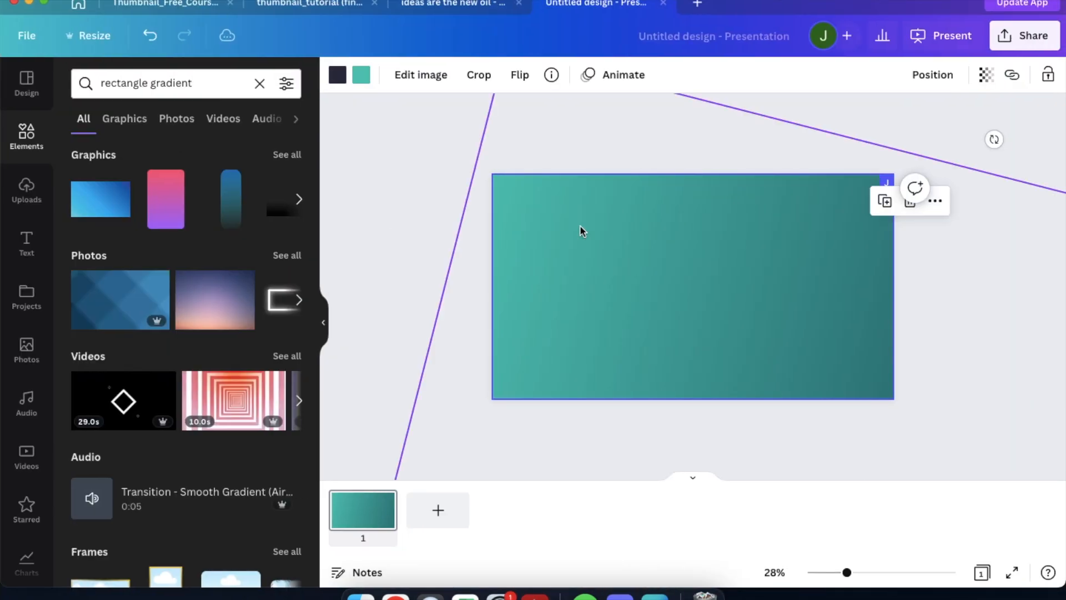
key("super+z")
key("super+z")
key("super+z")
key("super+z")
key("super+z")
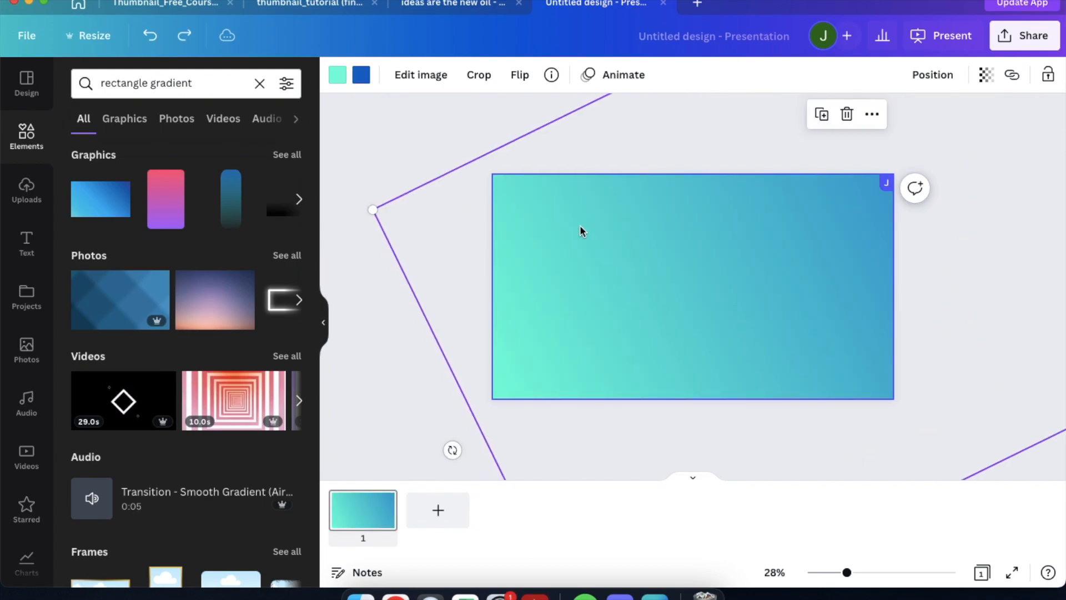
Lock the teal-to-blue gradient rectangle in place as the page background and deselect it.
scroll(580, 225, "down", 3)
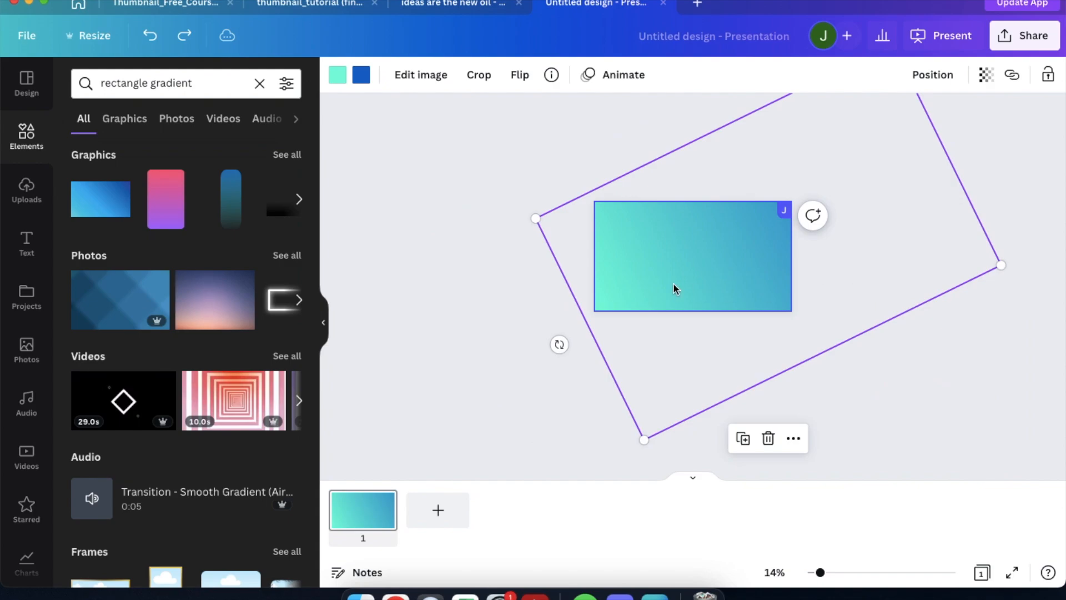
scroll(674, 217, "up", 2)
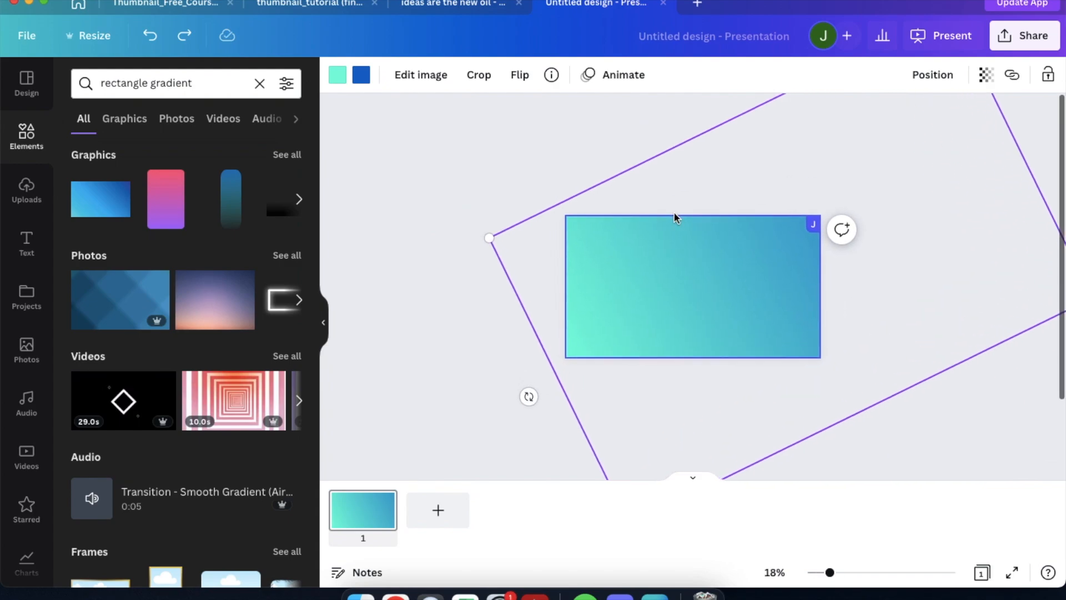
scroll(675, 216, "up", 1)
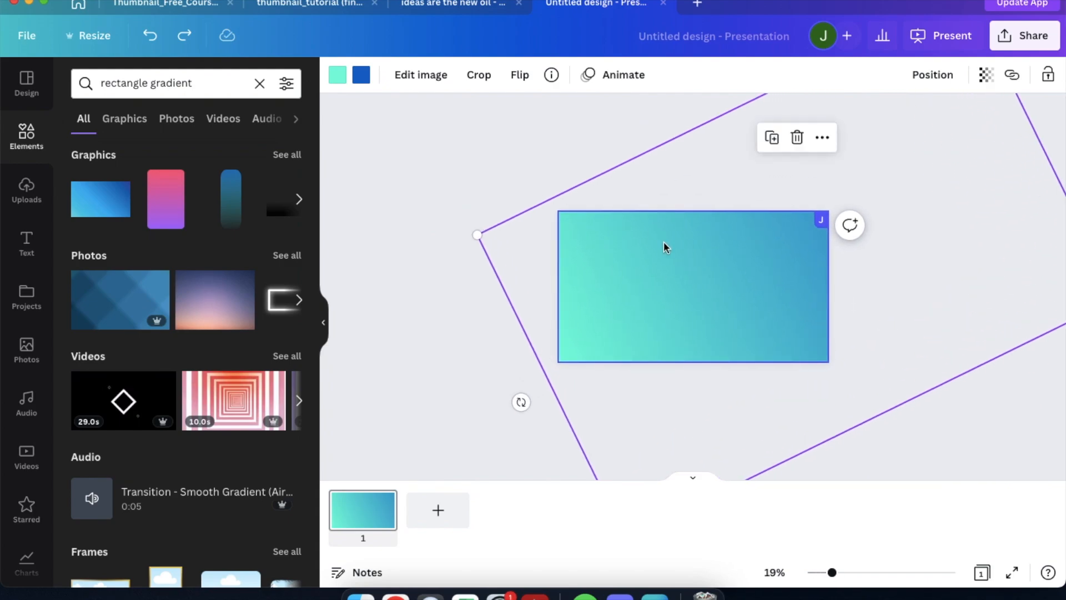
scroll(723, 247, "down", 3)
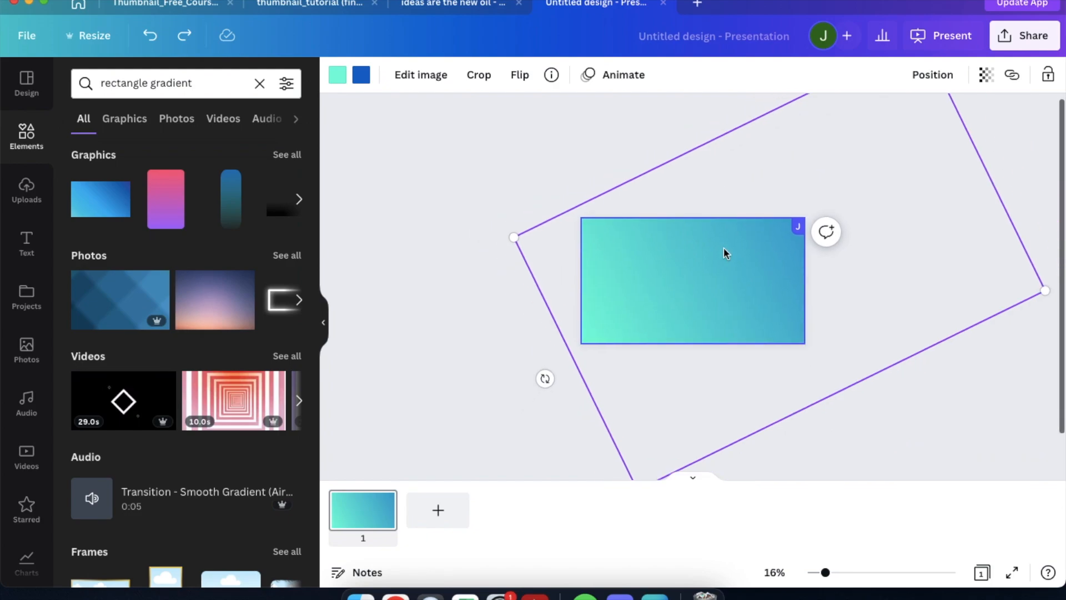
left_click(1049, 76)
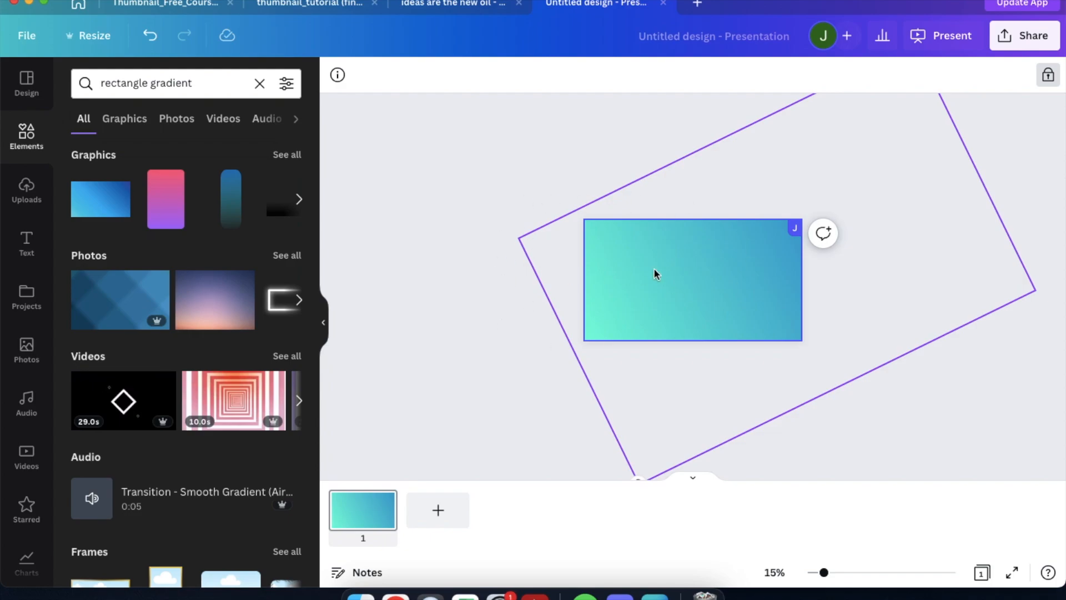
scroll(612, 274, "up", 4)
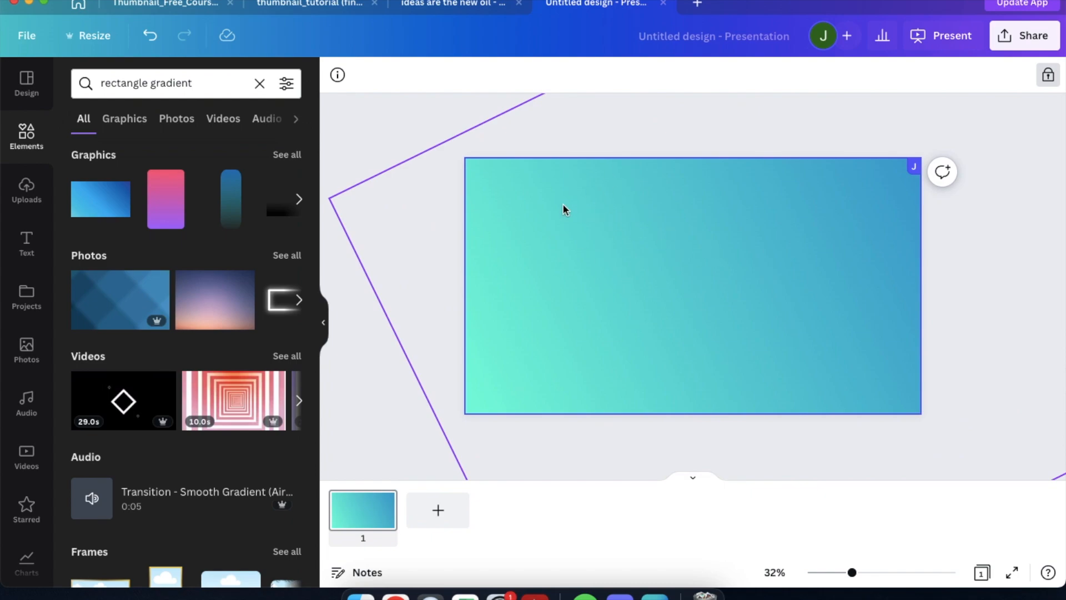
left_click(549, 200)
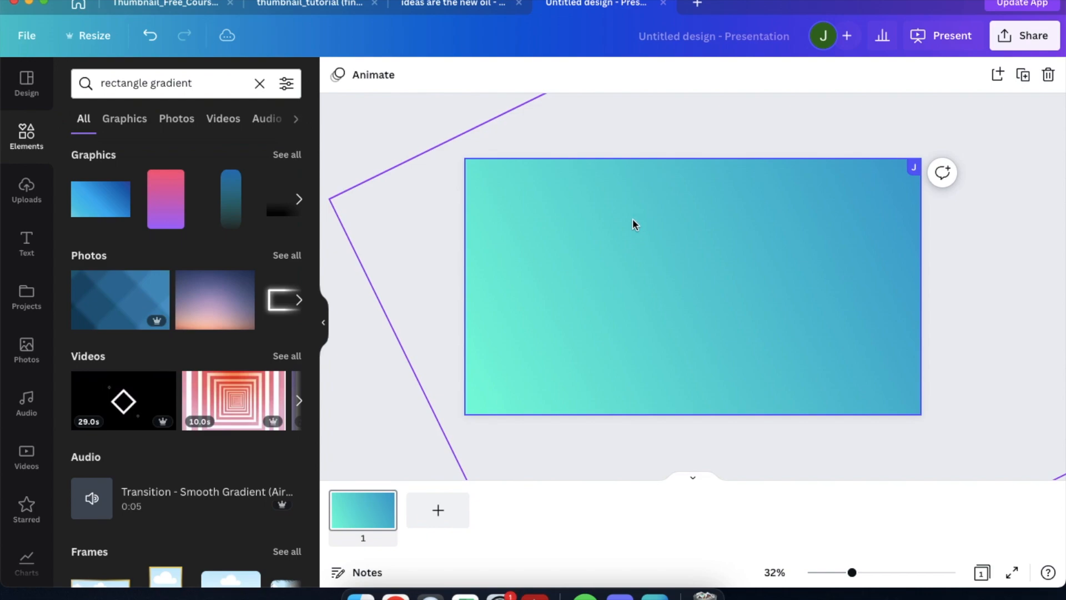
Hide the strip of page thumbnails below the canvas to enlarge the working area.
scroll(619, 229, "up", 2)
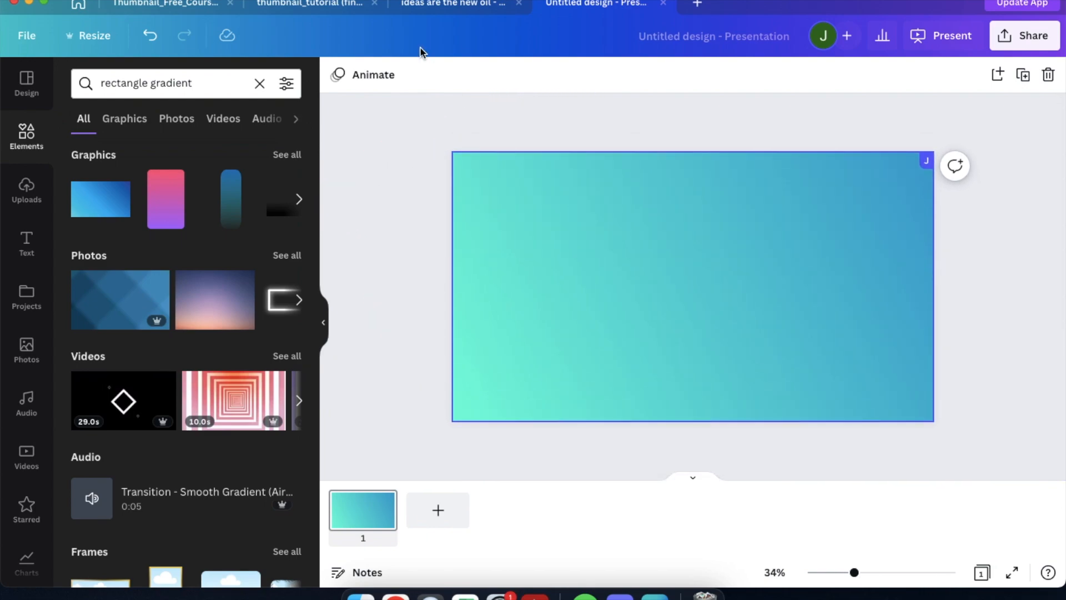
scroll(529, 367, "down", 5)
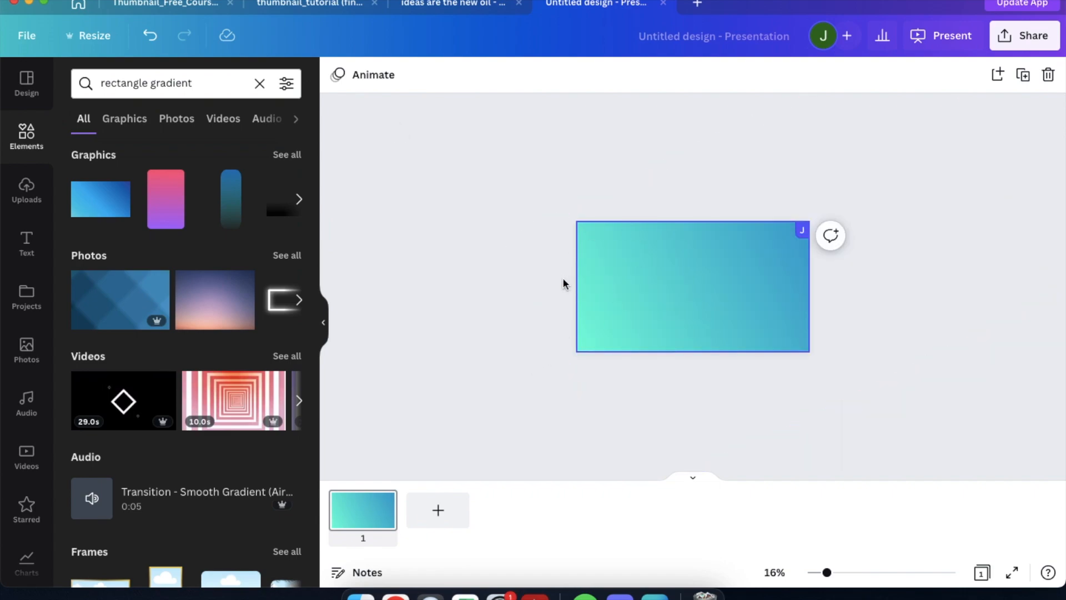
scroll(597, 223, "up", 3)
scroll(596, 224, "up", 3)
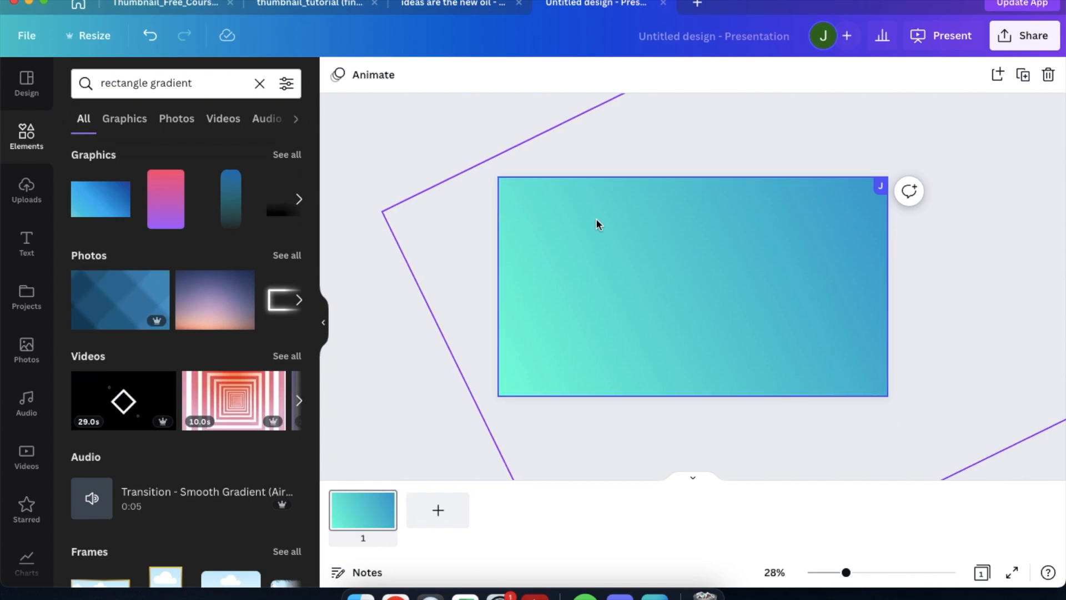
left_click(692, 482)
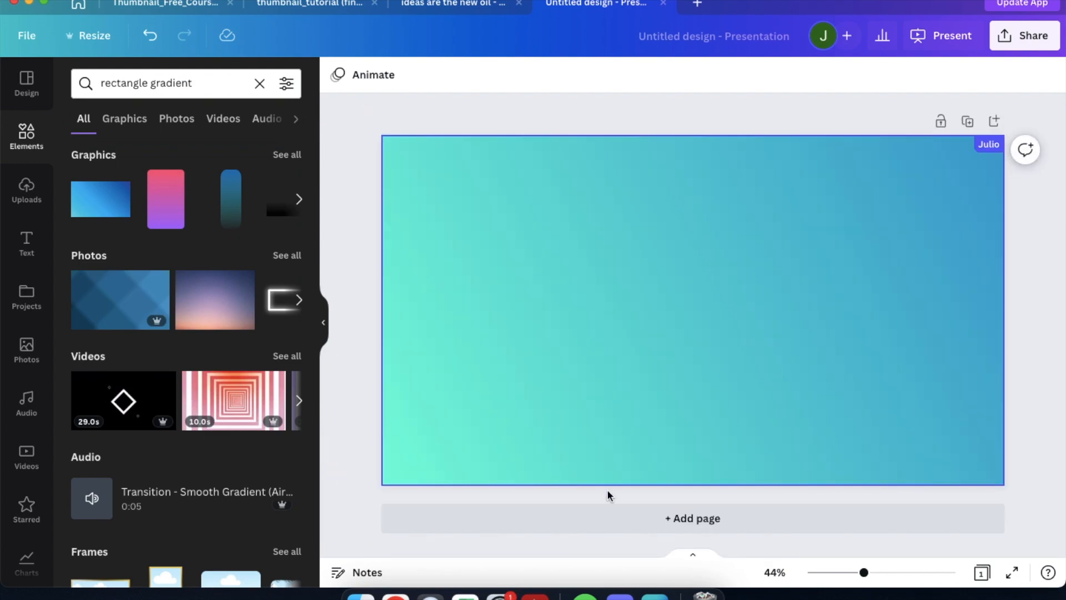
scroll(644, 392, "down", 3)
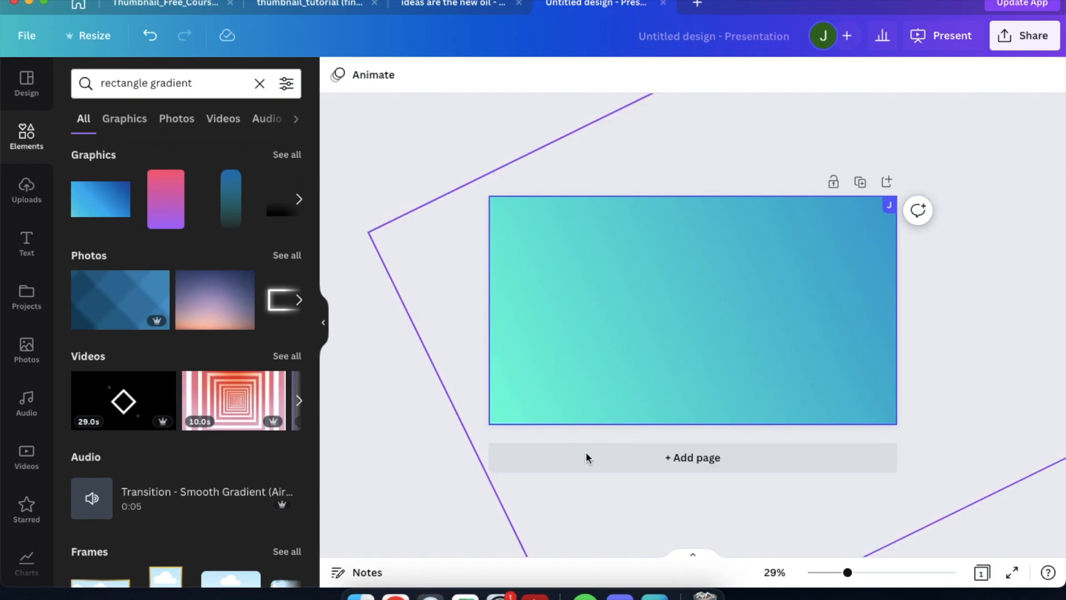
Show the page thumbnails and add two blank pages after the gradient page.
left_click(696, 560)
left_click(441, 511)
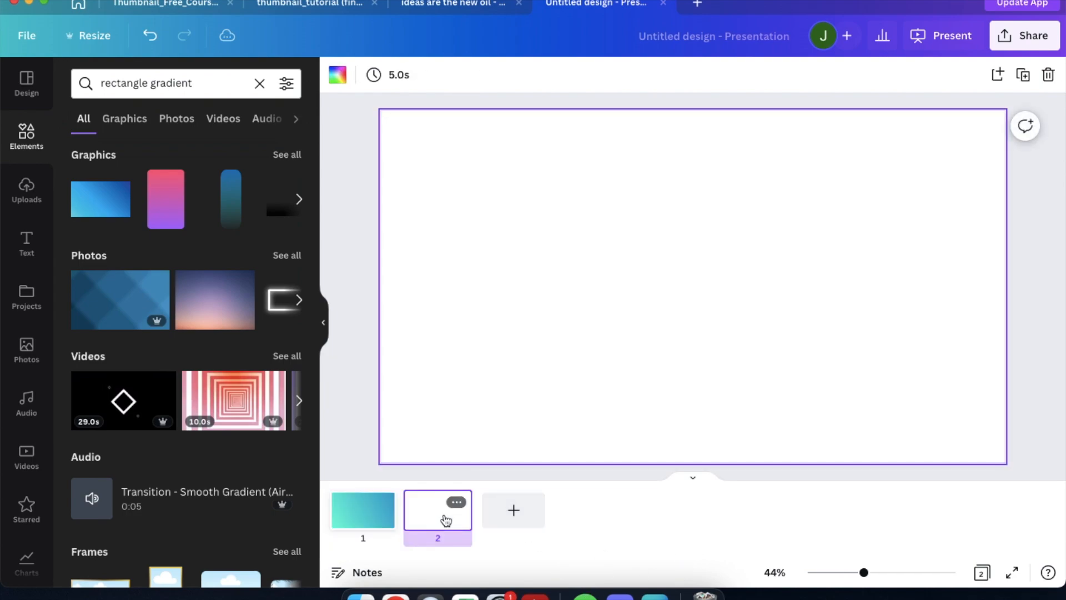
key("super+Return")
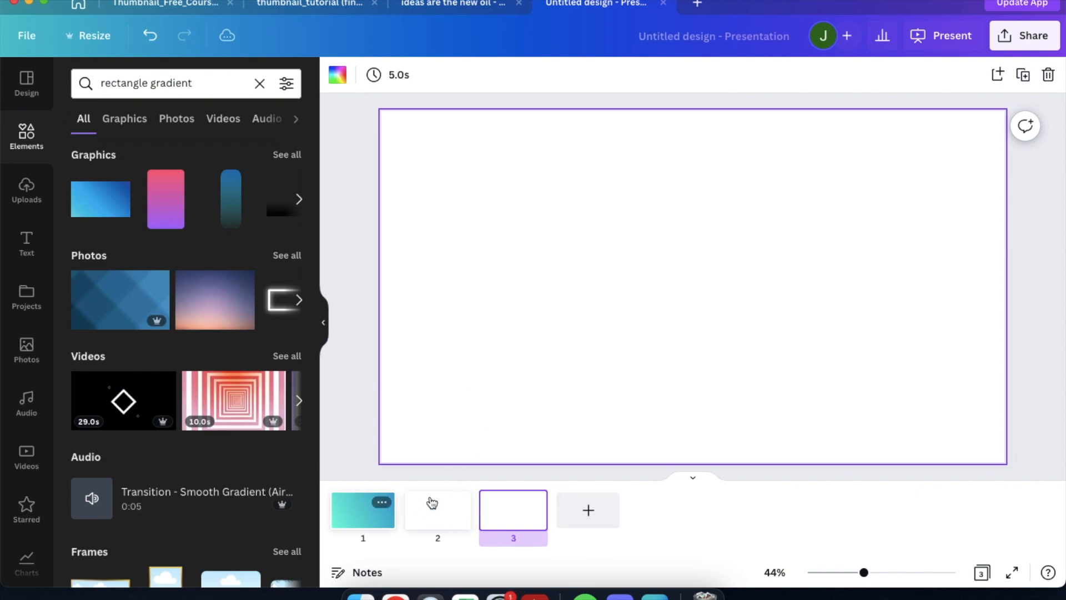
Examine the three pages in both the continuous scrolling layout and the page thumbnail view.
left_click(693, 479)
scroll(721, 325, "down", 1)
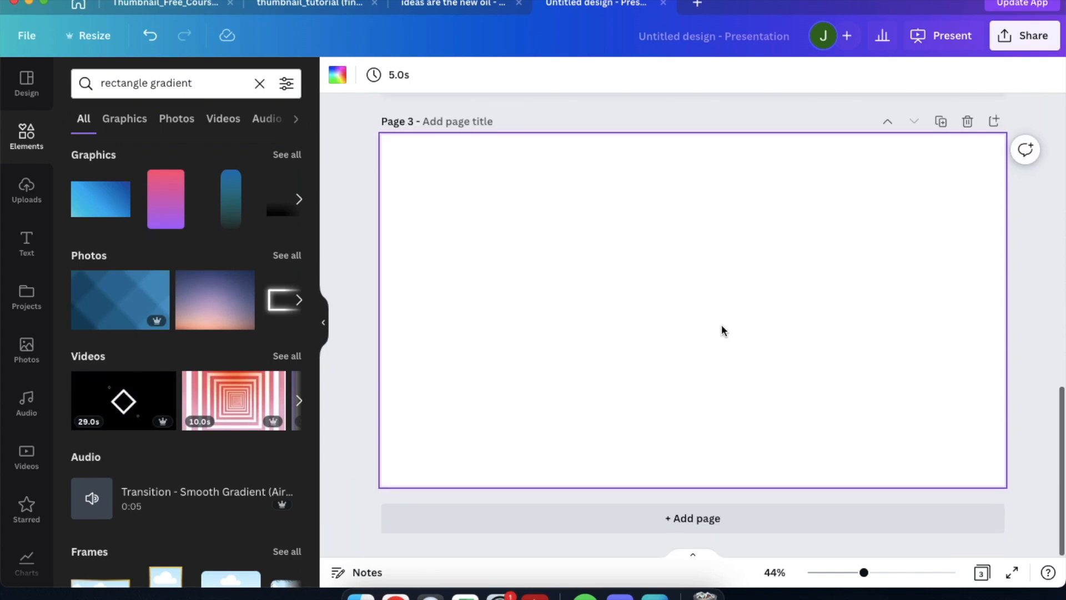
scroll(721, 324, "up", 10)
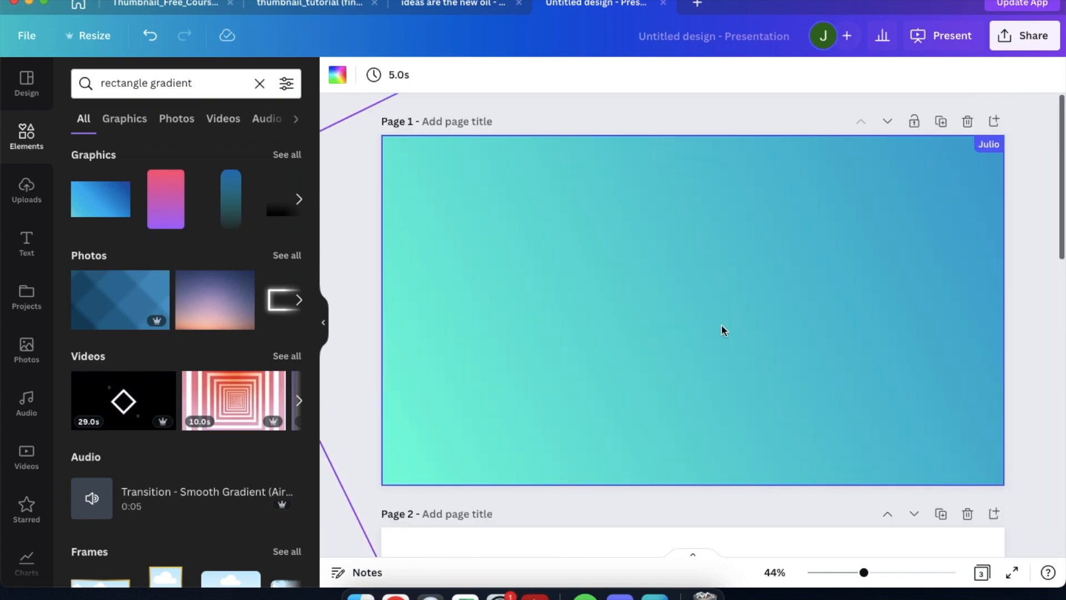
left_click(692, 553)
mouse_move(464, 511)
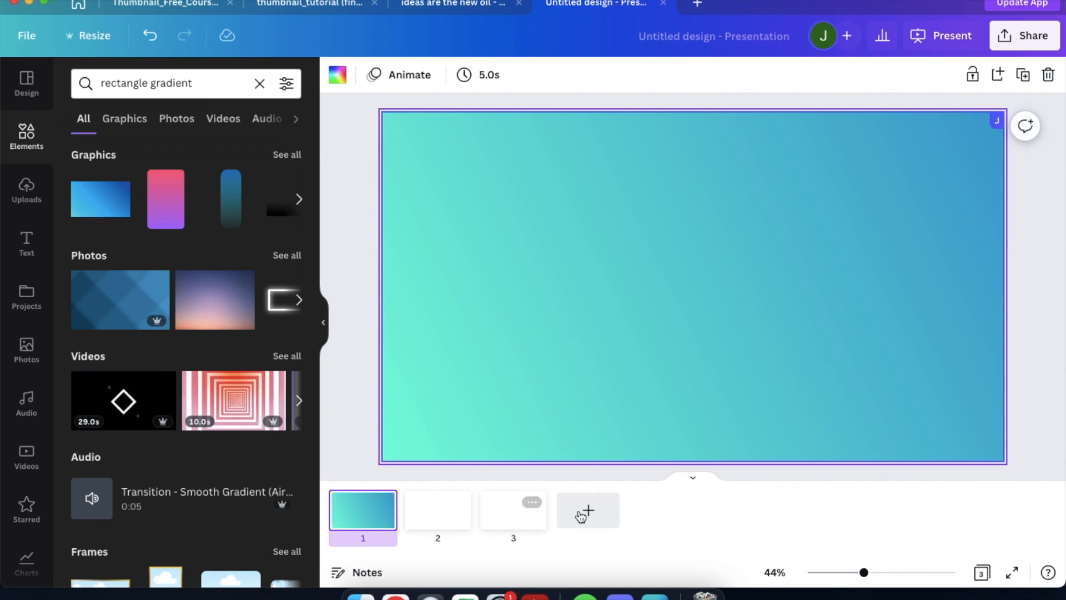
left_click(371, 283)
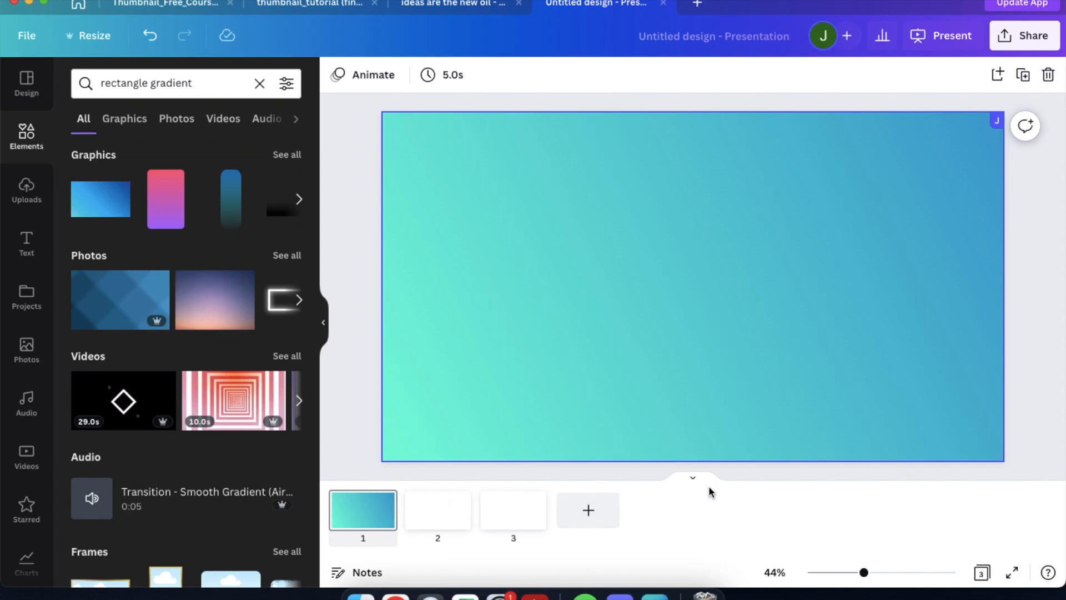
left_click(693, 479)
scroll(707, 352, "down", 10)
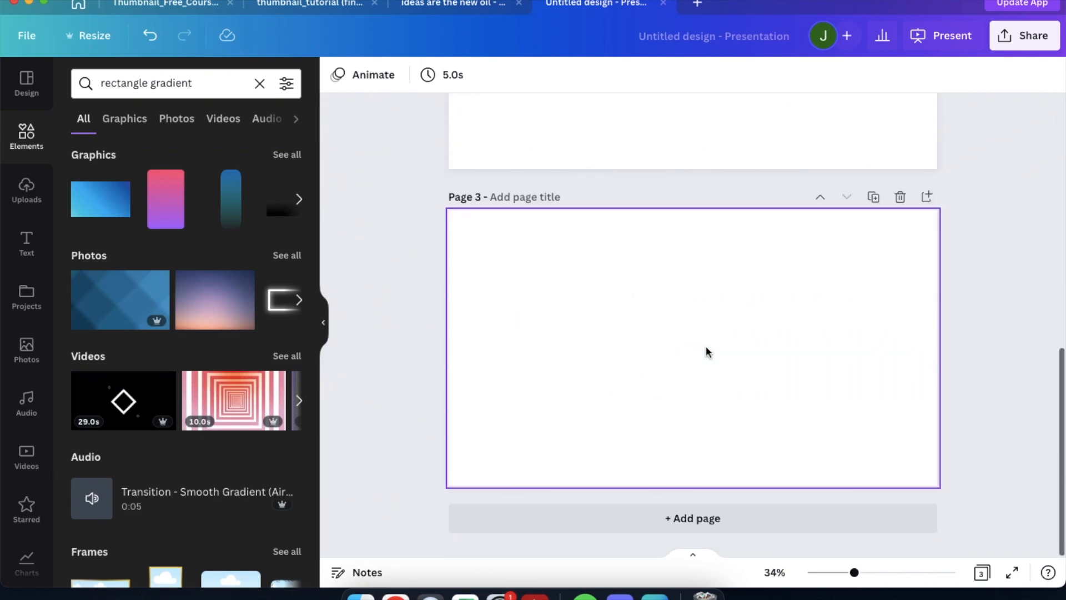
scroll(705, 352, "up", 10)
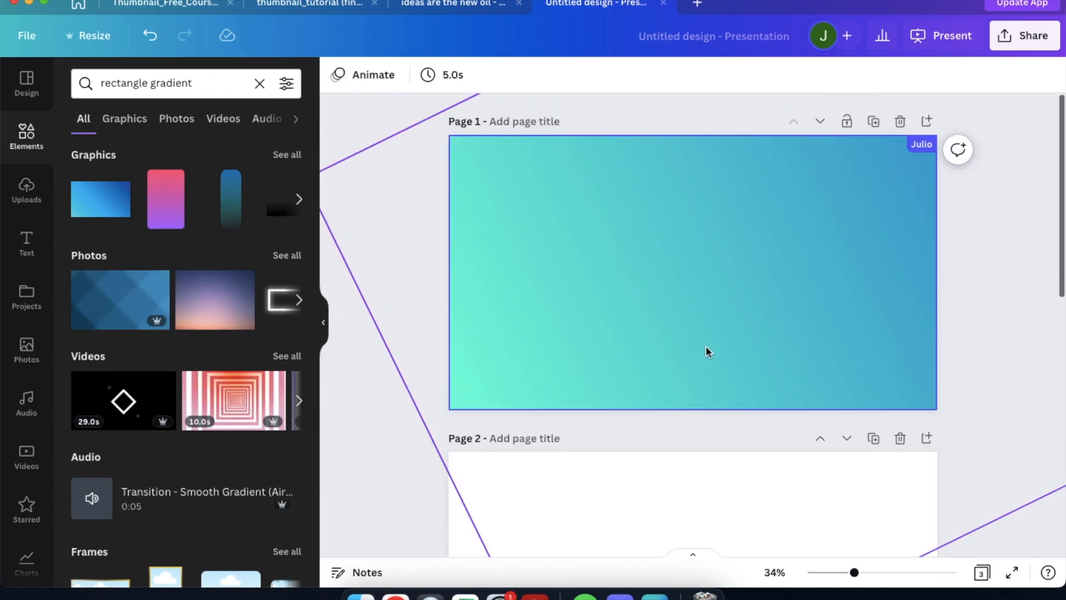
left_click(692, 561)
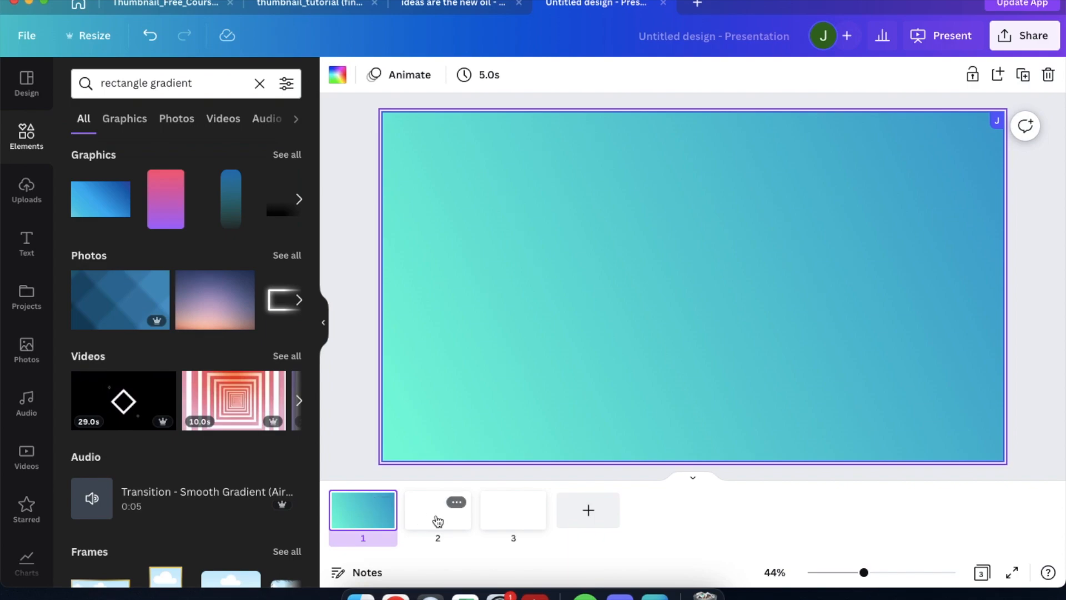
Delete the two blank pages, keeping only the gradient page.
left_click(537, 522)
left_click(440, 523)
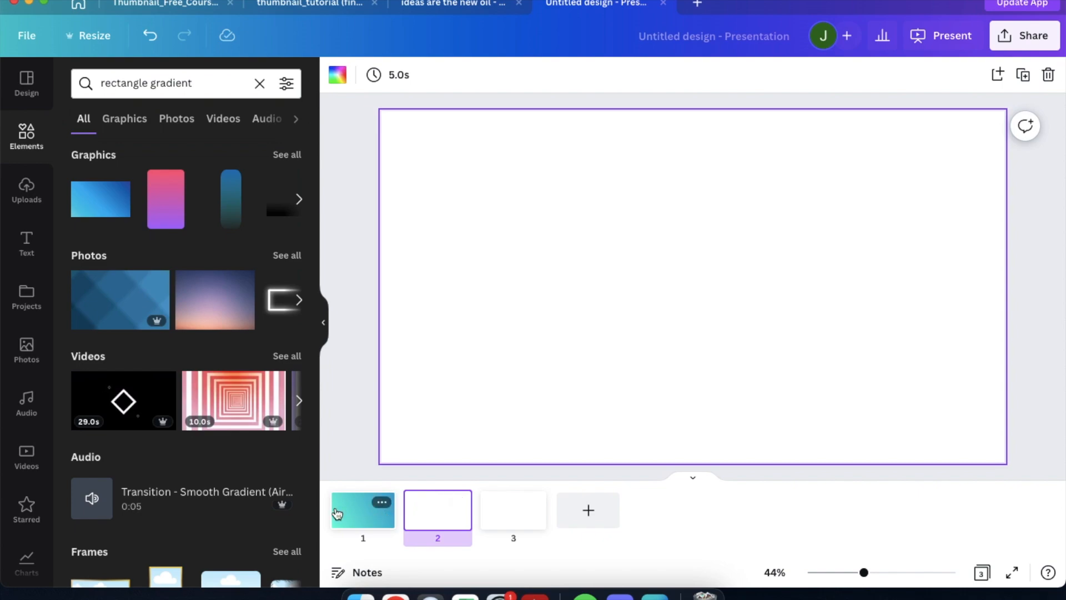
left_click(507, 519)
key("Delete")
key("Delete")
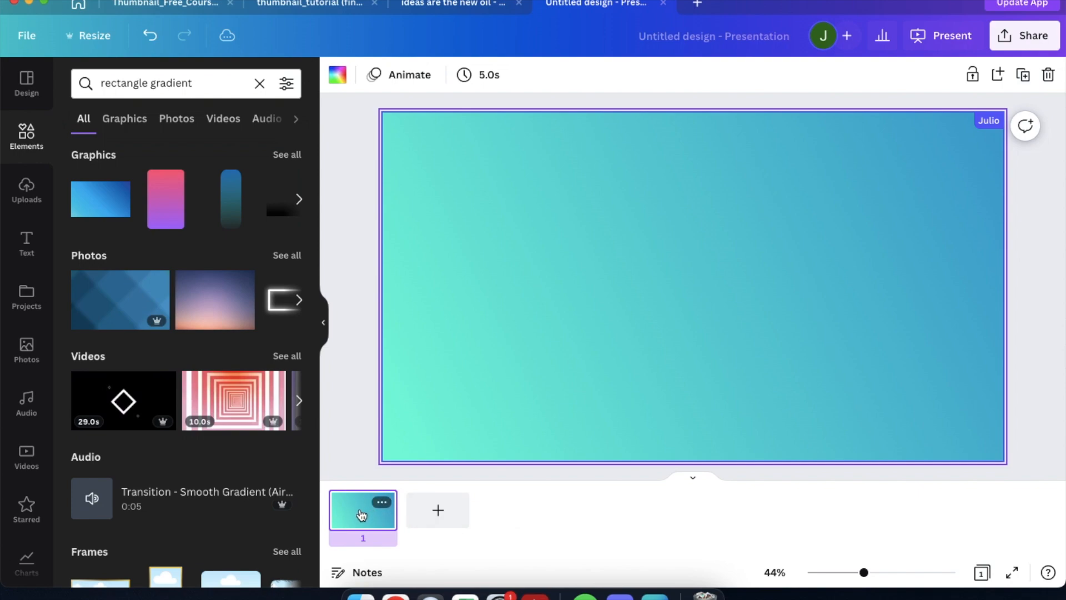
Duplicate the gradient background page and review the copy's page options.
key("super+d")
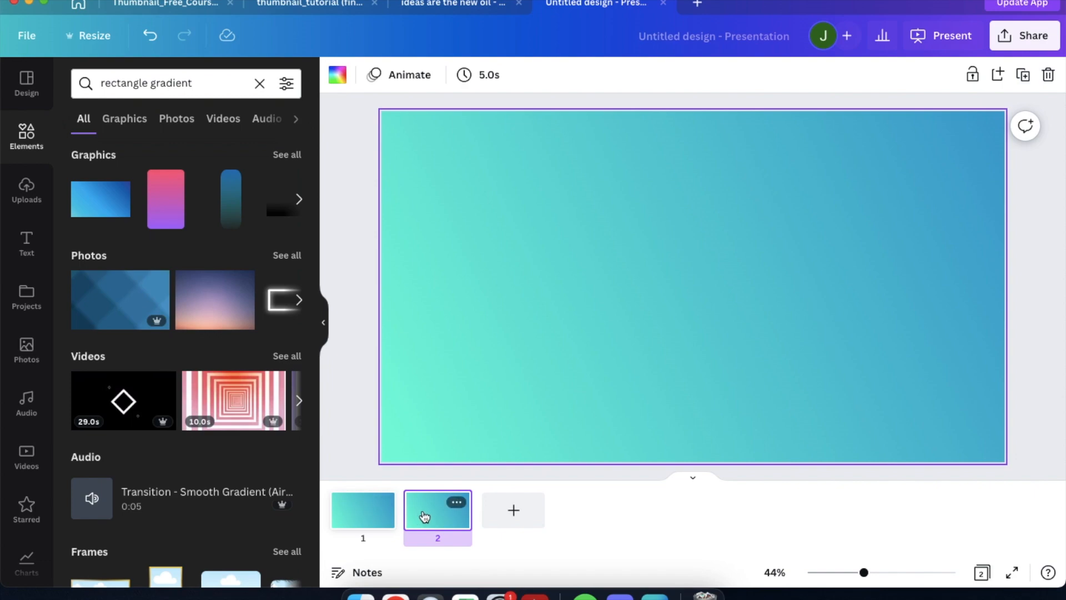
left_click(456, 502)
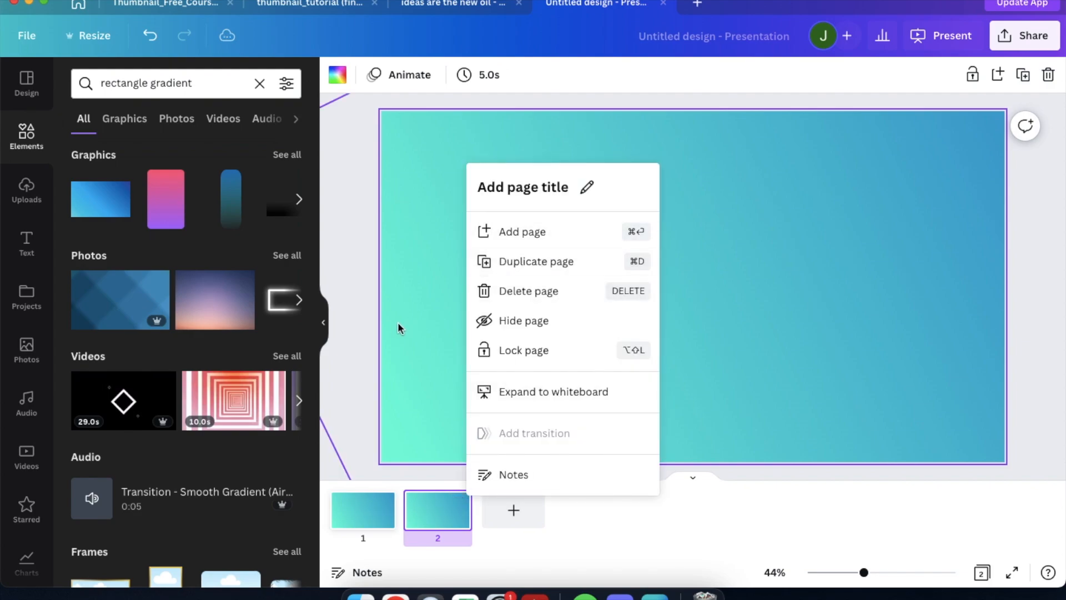
left_click(364, 279)
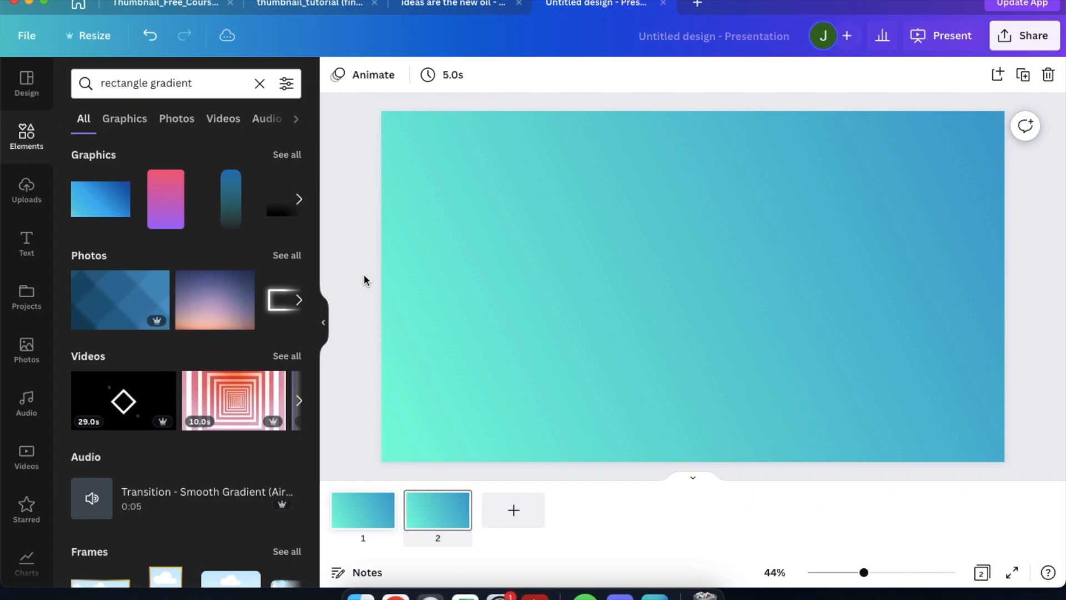
left_click(492, 369)
mouse_move(444, 511)
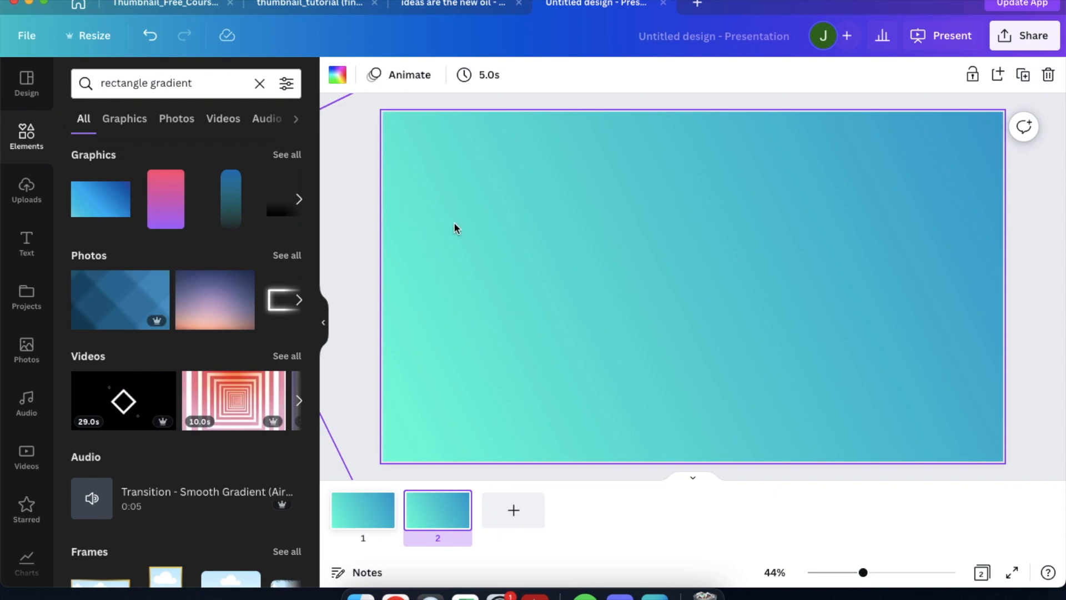
left_click(340, 142)
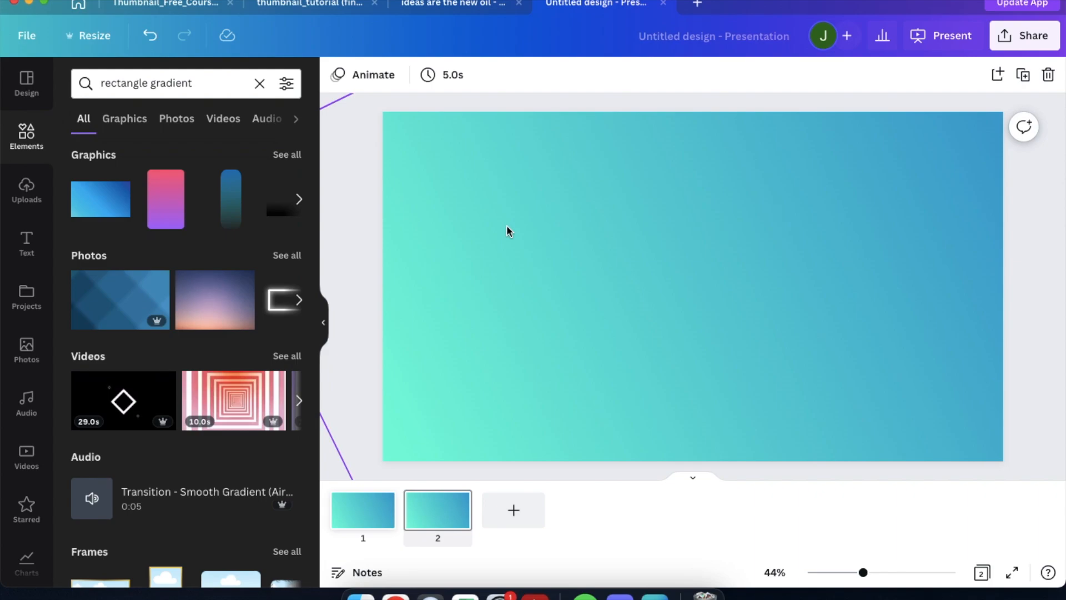
Examine the portraits, title and oil barrel icon in the "ideas are the new oil" design, and return to page 2 of the untitled design.
left_click(475, 5)
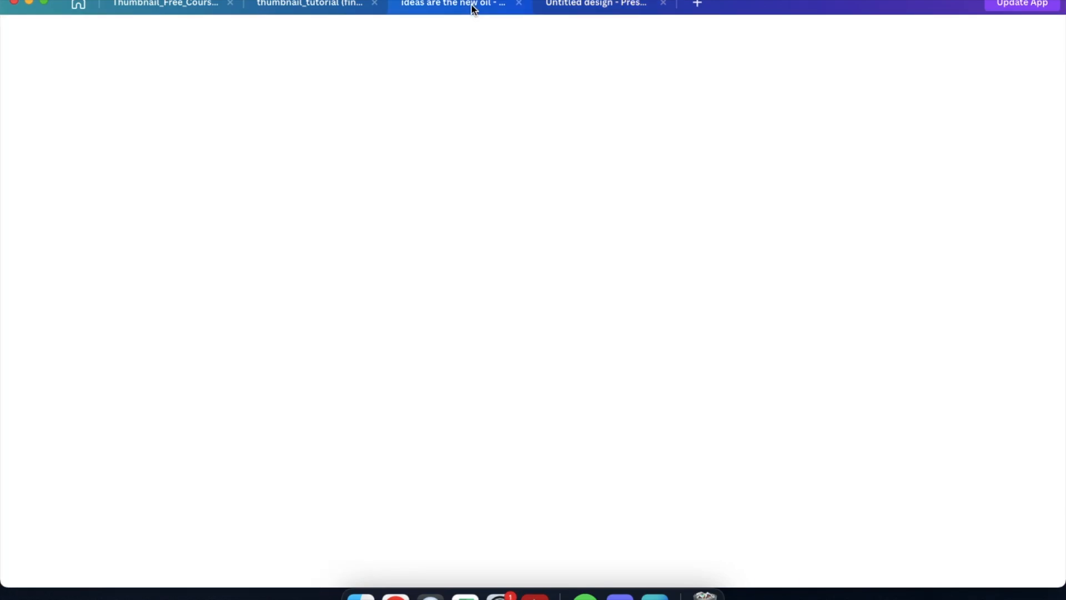
key("super+equal")
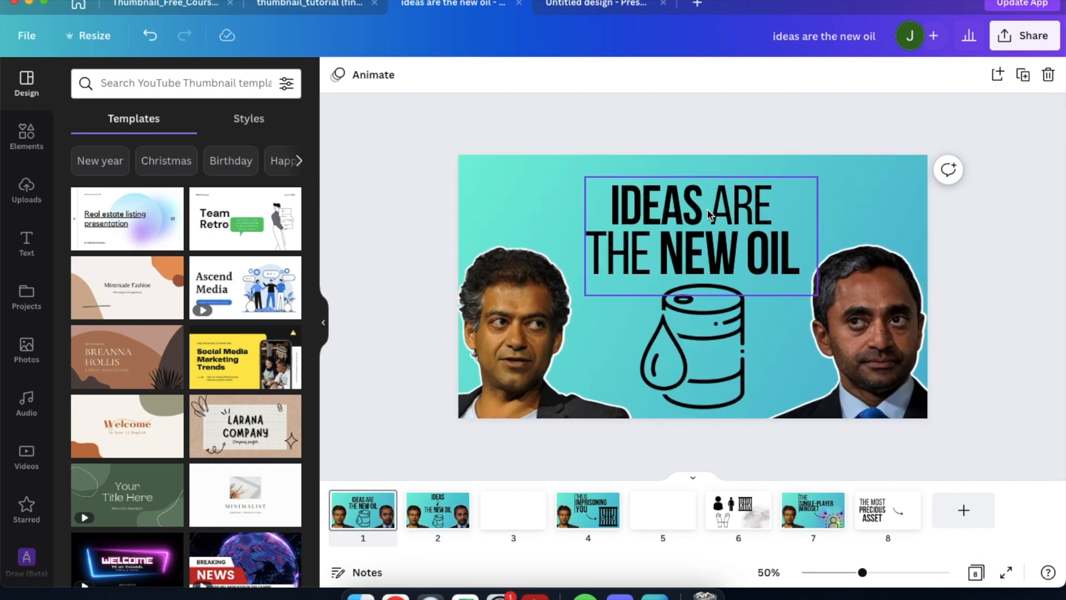
left_click(520, 322)
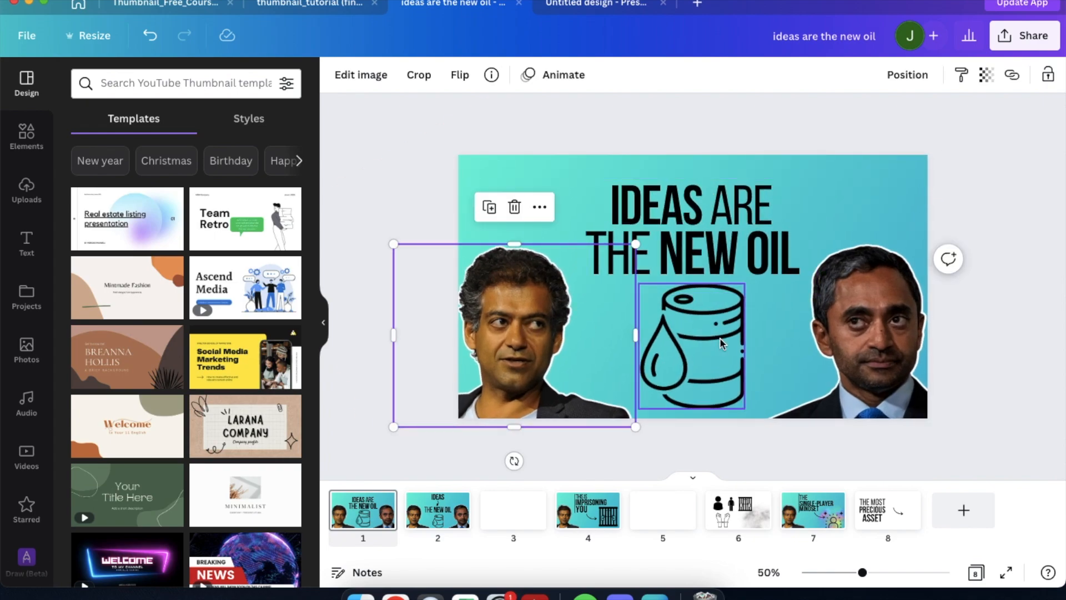
left_click(892, 337)
left_click(524, 292)
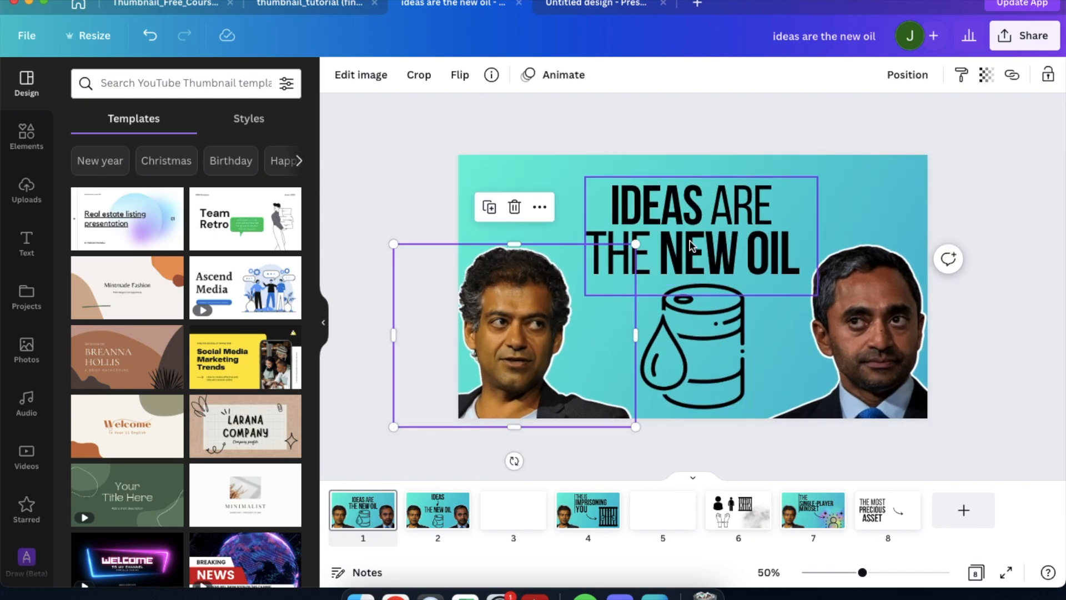
left_click(691, 247)
left_click(698, 362)
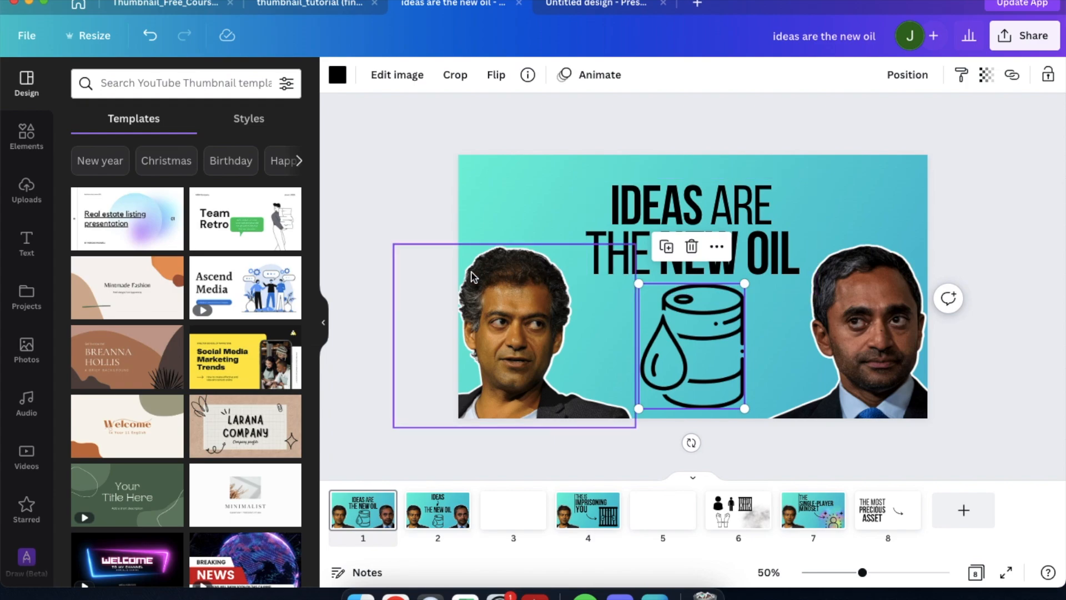
left_click(502, 303)
left_click(876, 344)
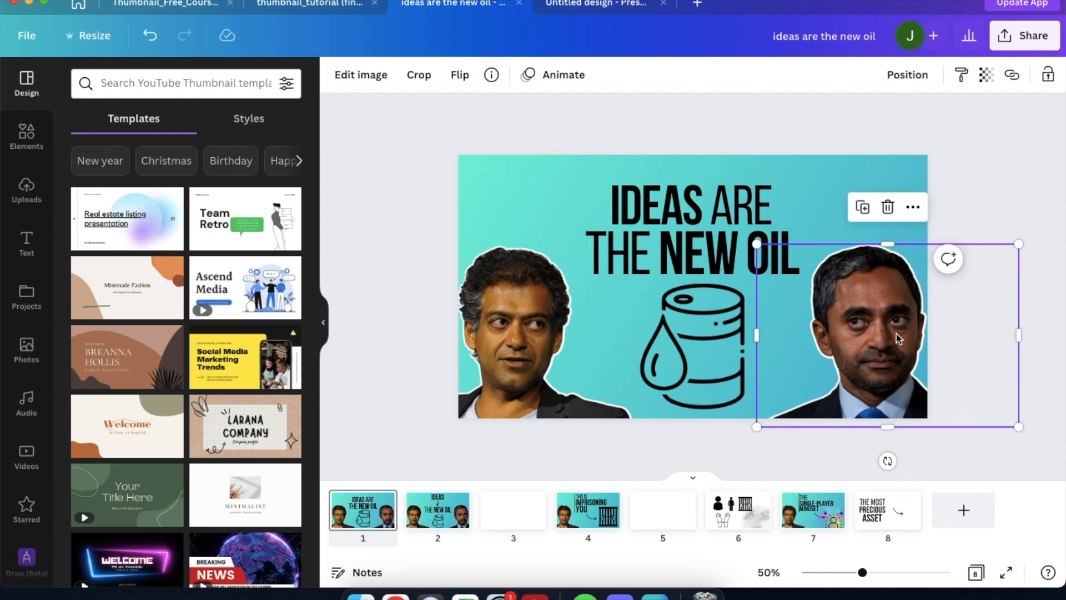
left_click(616, 5)
left_click(547, 233)
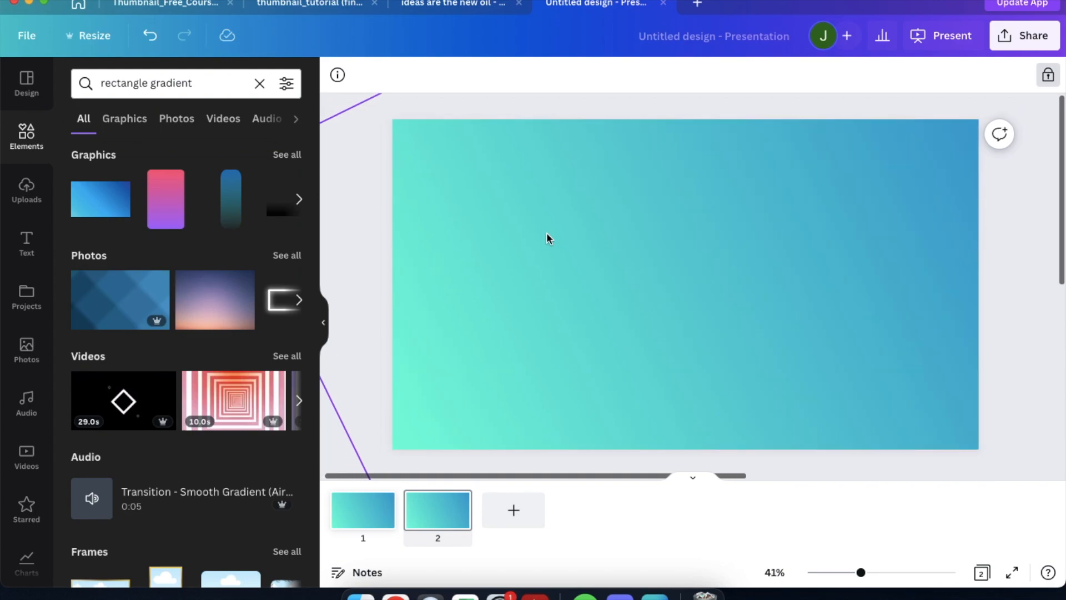
Switch to Chrome and search Google Images for "chamath palihapitiya" in a new tab.
key("ctrl+Left")
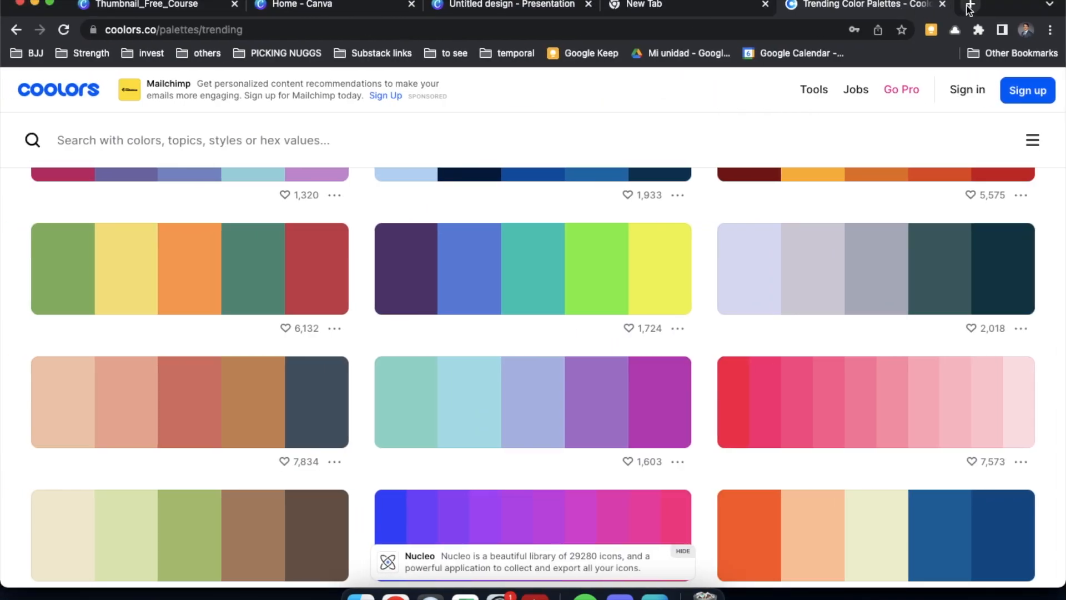
left_click(970, 5)
type("ch")
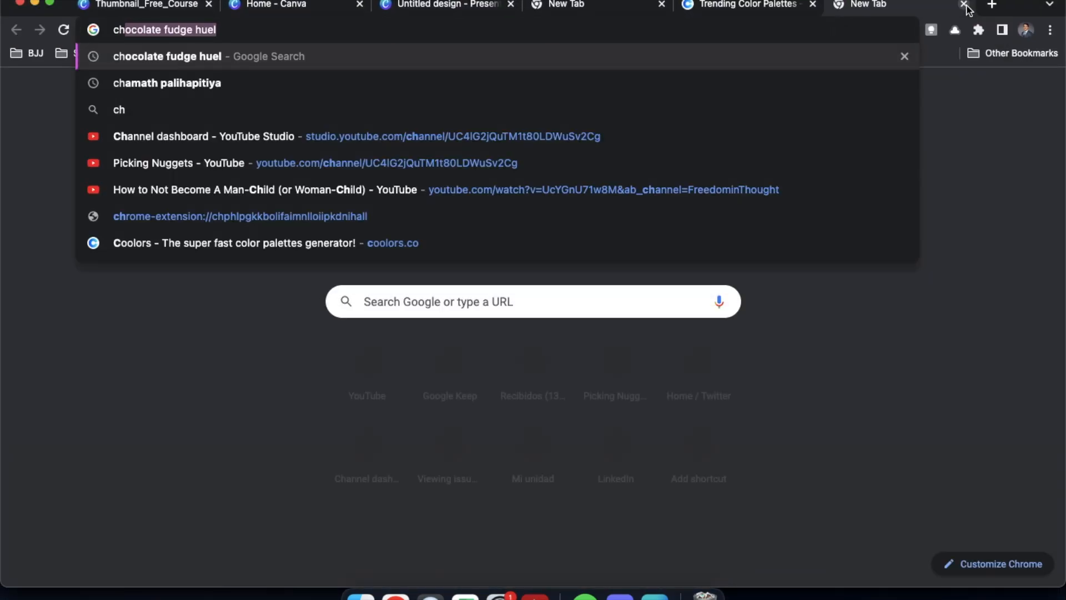
type("amath")
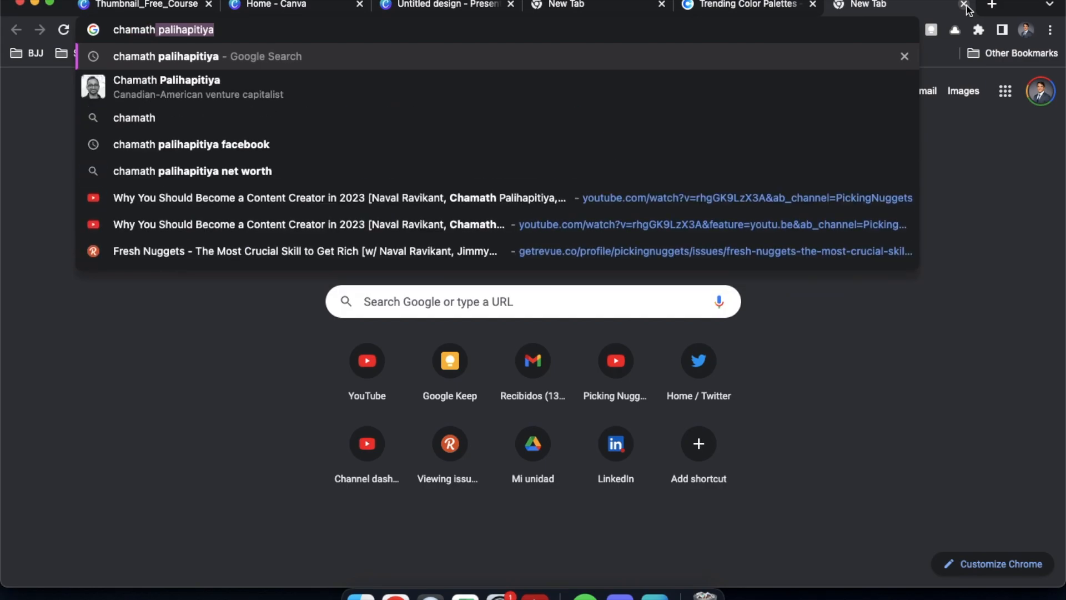
key("Return")
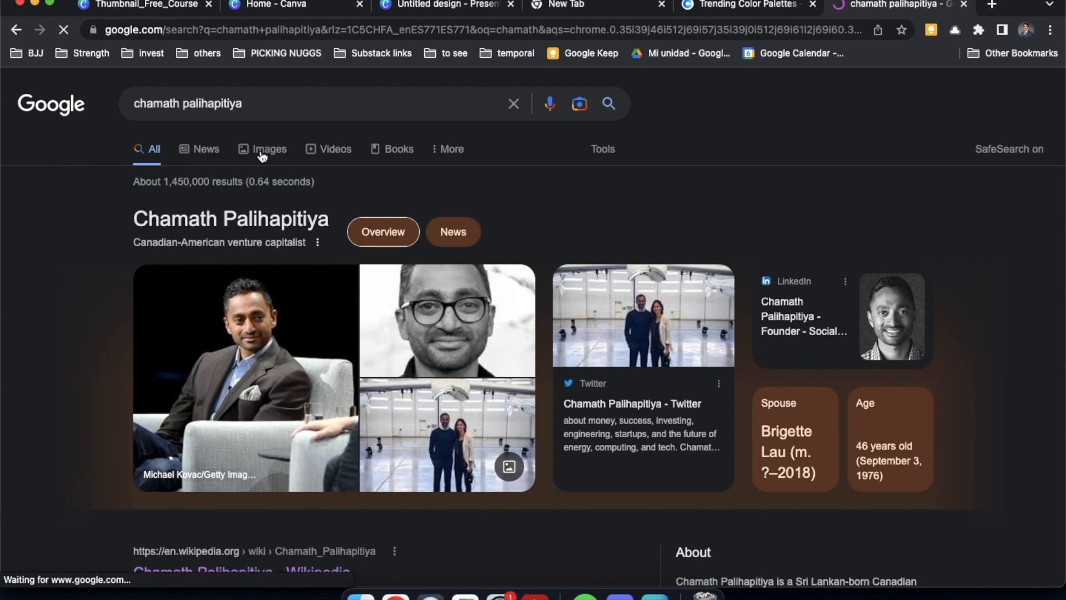
left_click(263, 155)
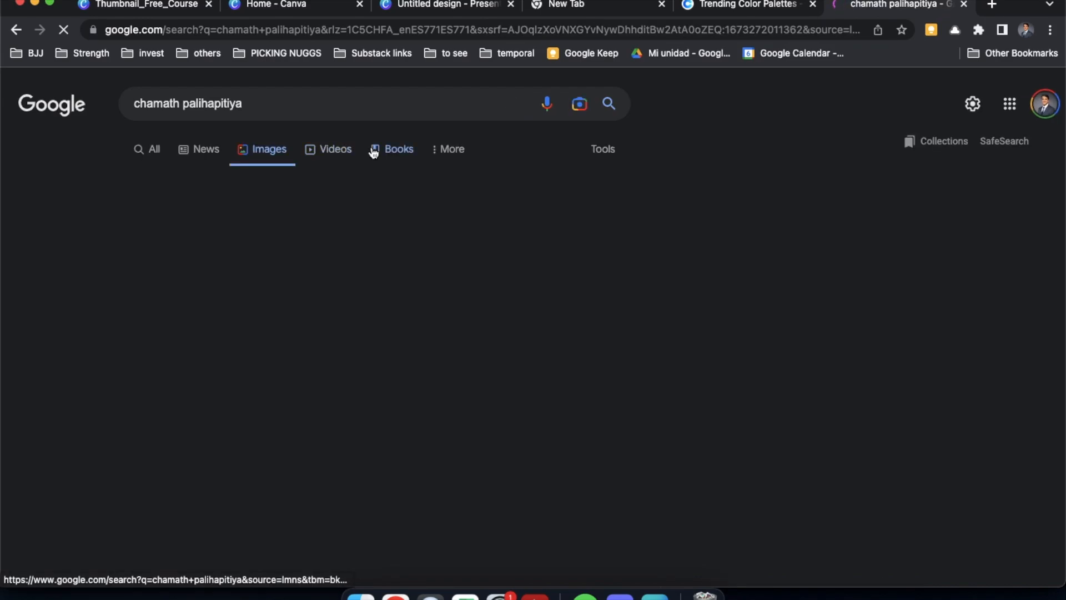
Find the New York Times portrait with the dark background and blue tie in the image results and copy the image.
scroll(671, 189, "down", 7)
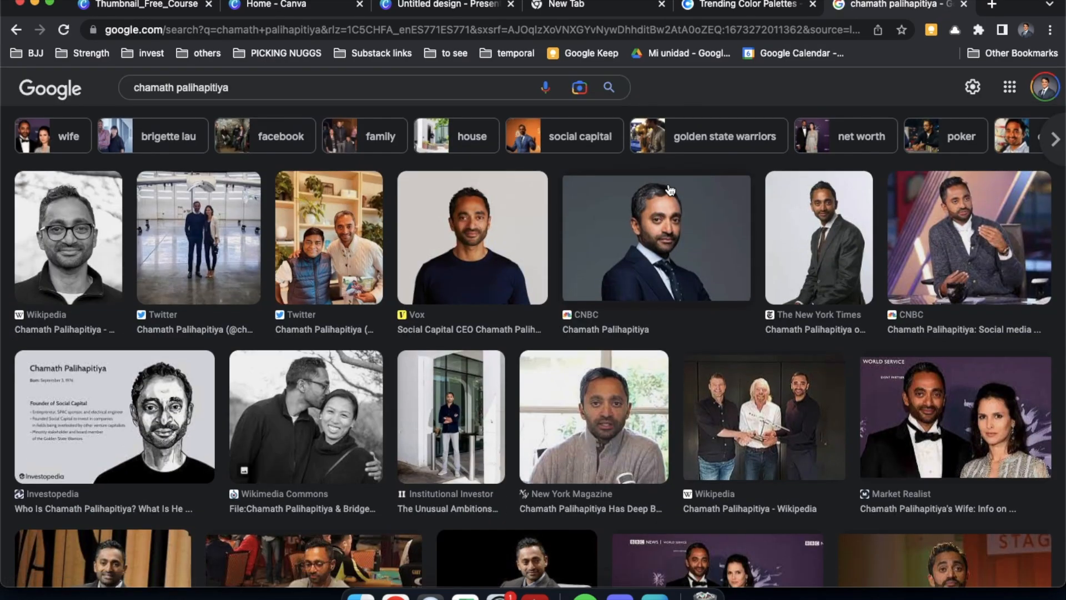
scroll(670, 189, "down", 20)
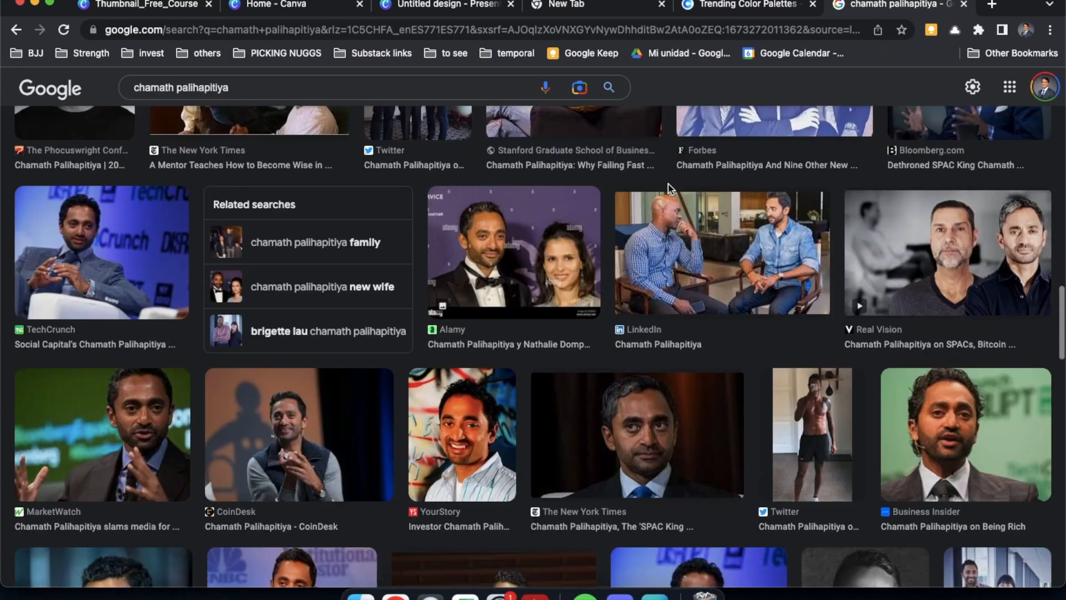
scroll(671, 189, "down", 3)
left_click(624, 319)
right_click(690, 242)
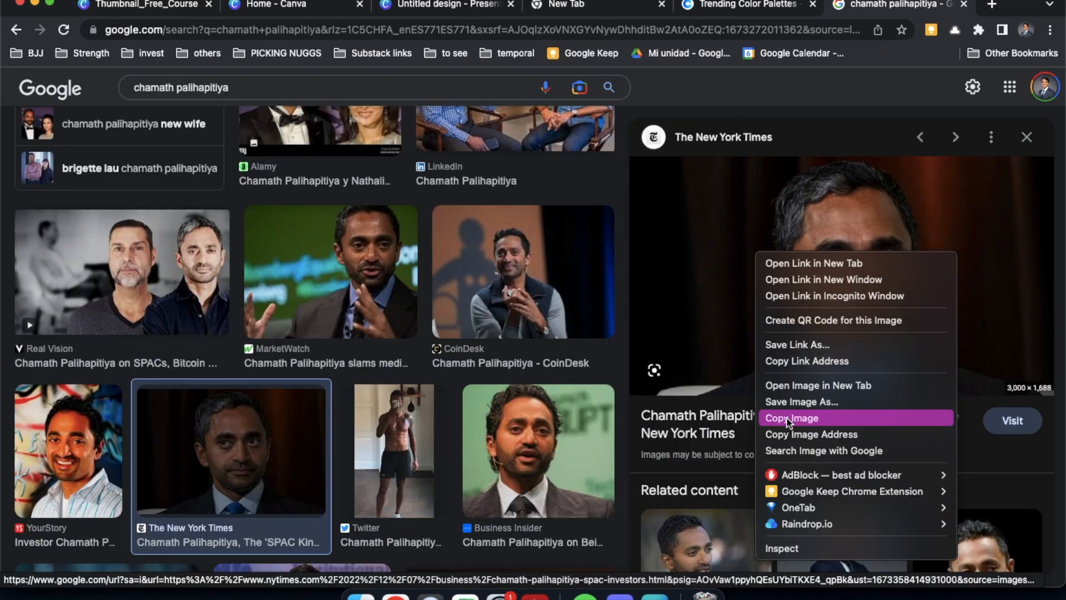
left_click(788, 420)
Switch to Canva, paste the copied portrait onto page 2, enlarge it and position it over the lower part of the gradient.
key("ctrl+Right")
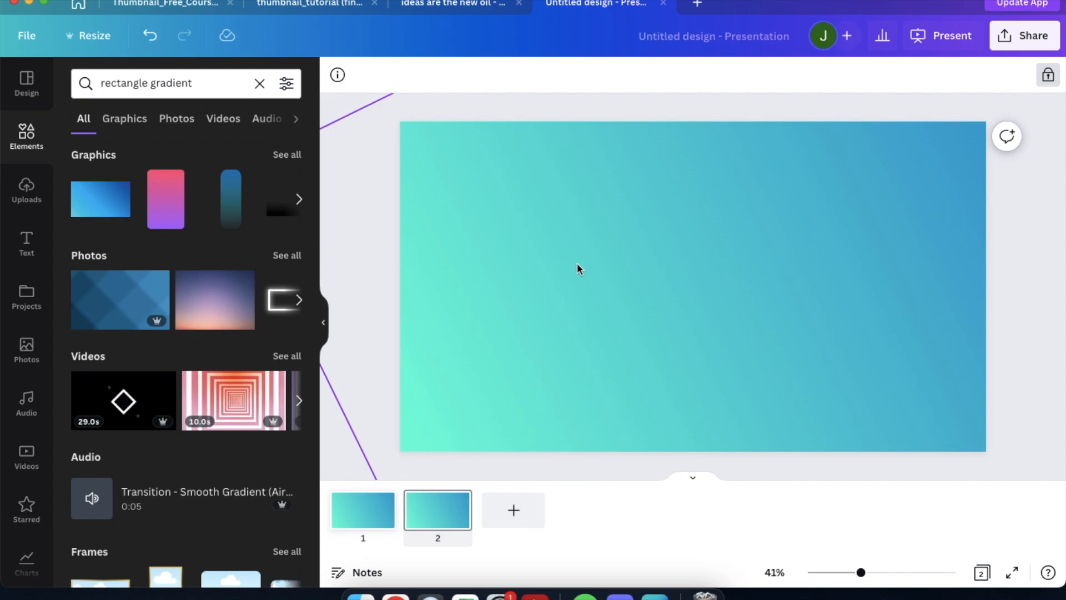
key("super+v")
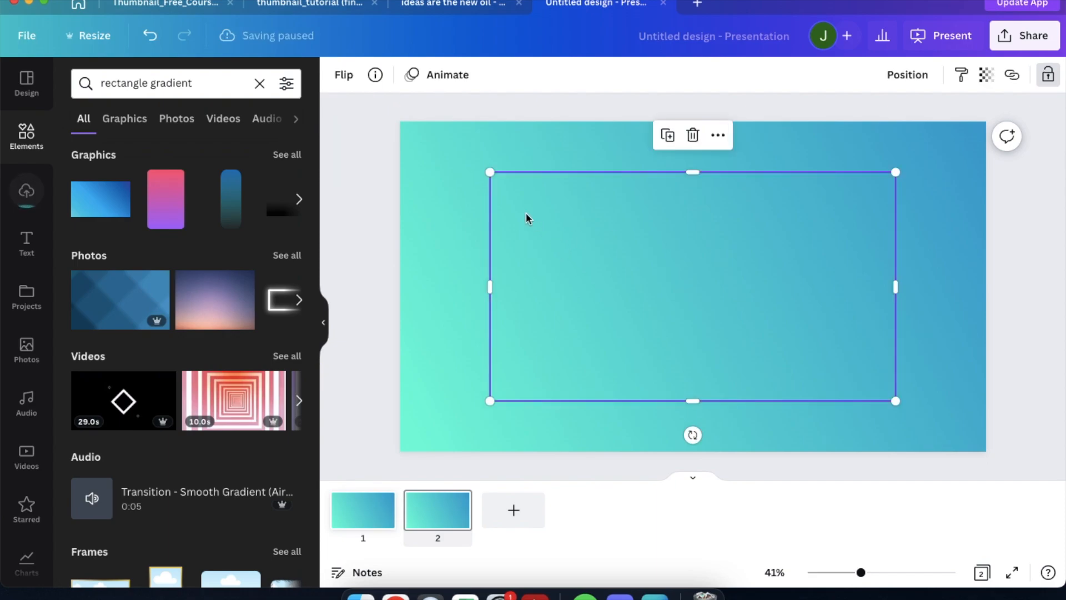
left_click_drag(599, 255, 537, 294)
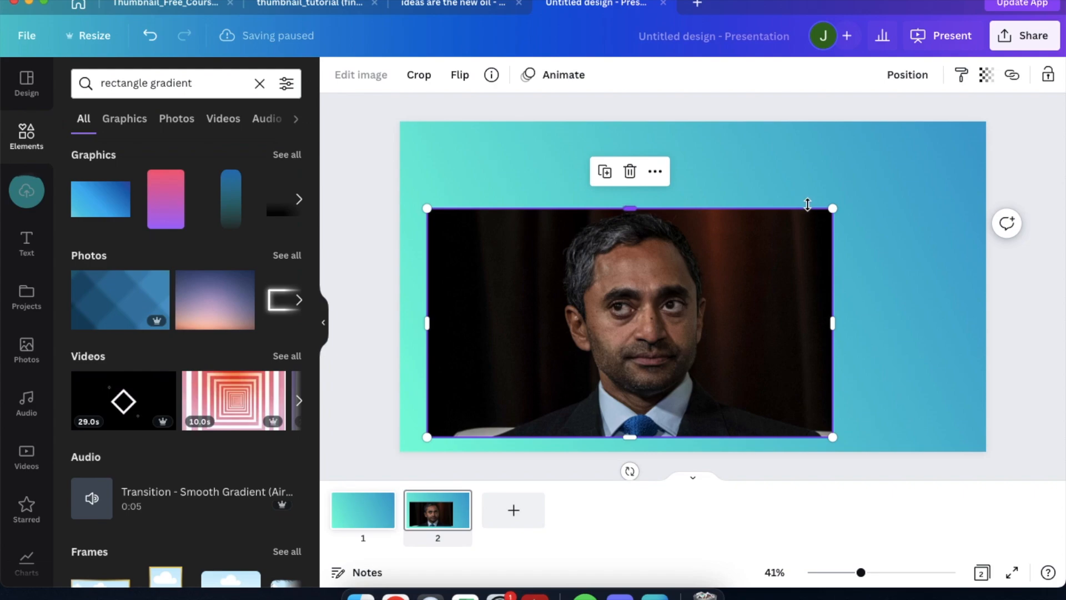
left_click_drag(831, 209, 877, 184)
left_click_drag(692, 245, 719, 239)
Check the cut-out portrait in the "ideas are the new oil" design, return to the untitled design and slightly enlarge and raise the pasted portrait.
left_click(453, 5)
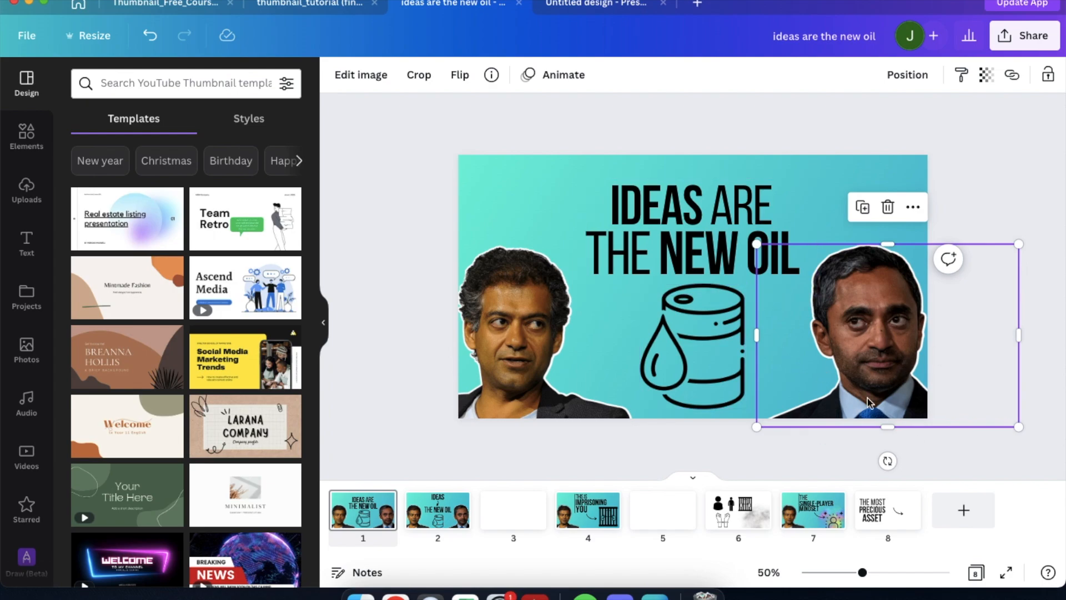
left_click(610, 7)
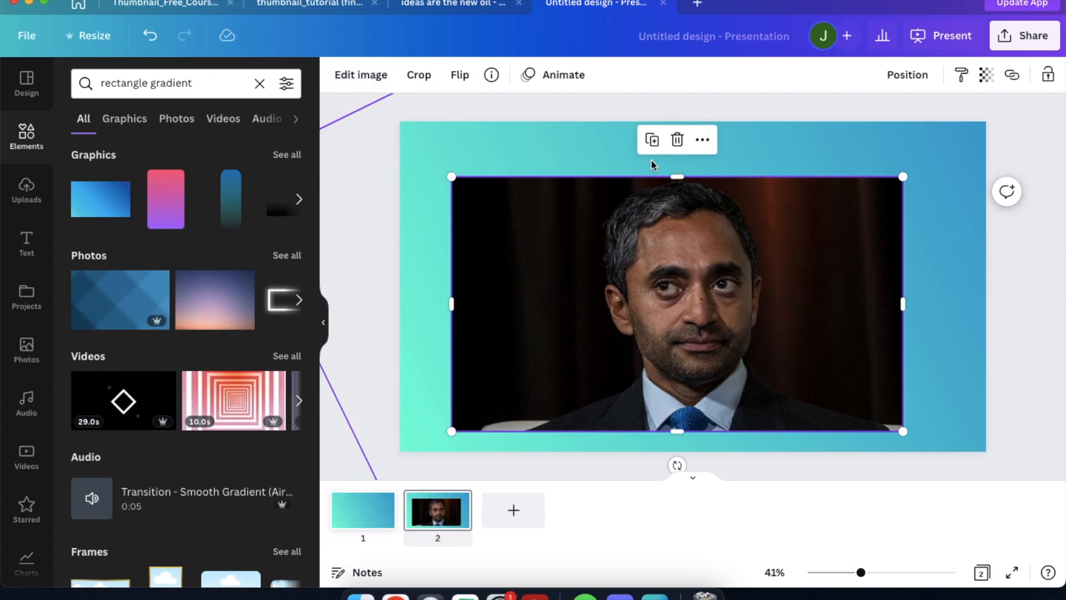
left_click(371, 86)
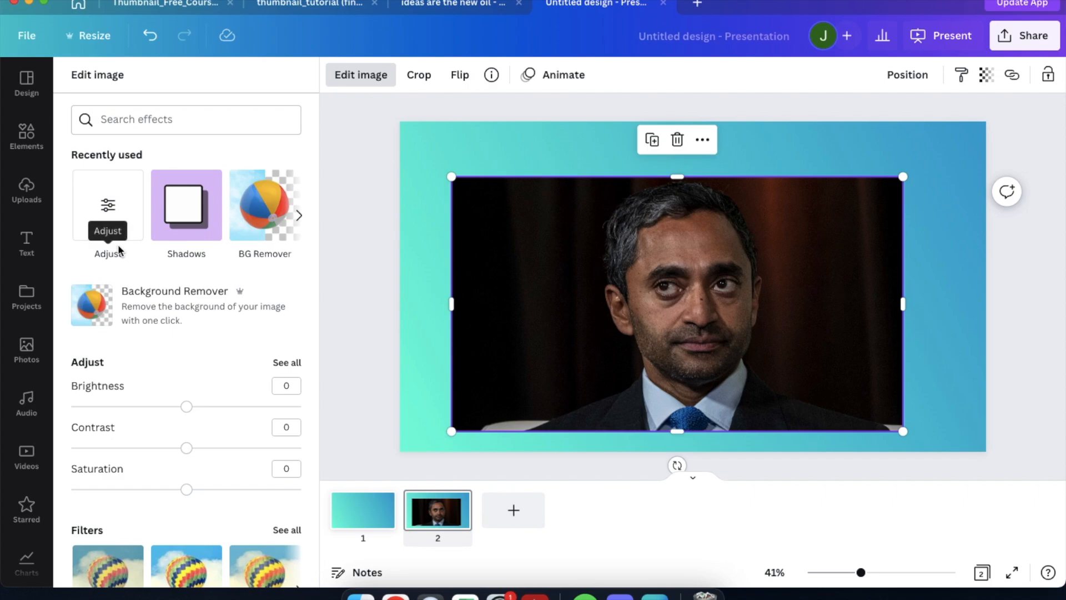
scroll(185, 231, "right", 3)
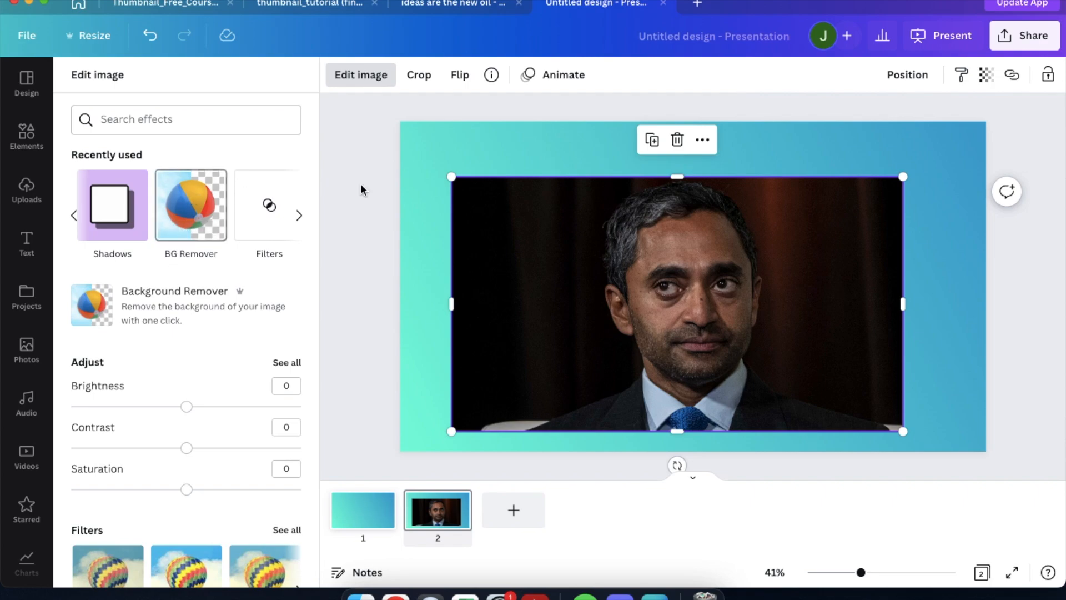
left_click_drag(451, 176, 426, 162)
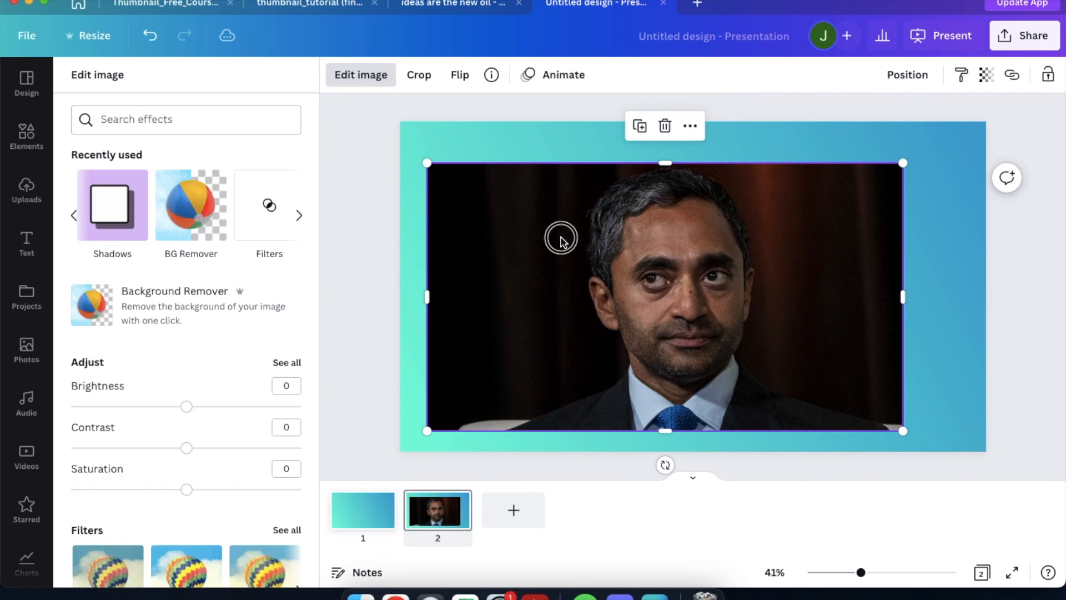
left_click_drag(564, 231, 564, 219)
Remove the portrait's background with the Background Remover and select the Erase brush for refining the cut-out.
left_click(197, 201)
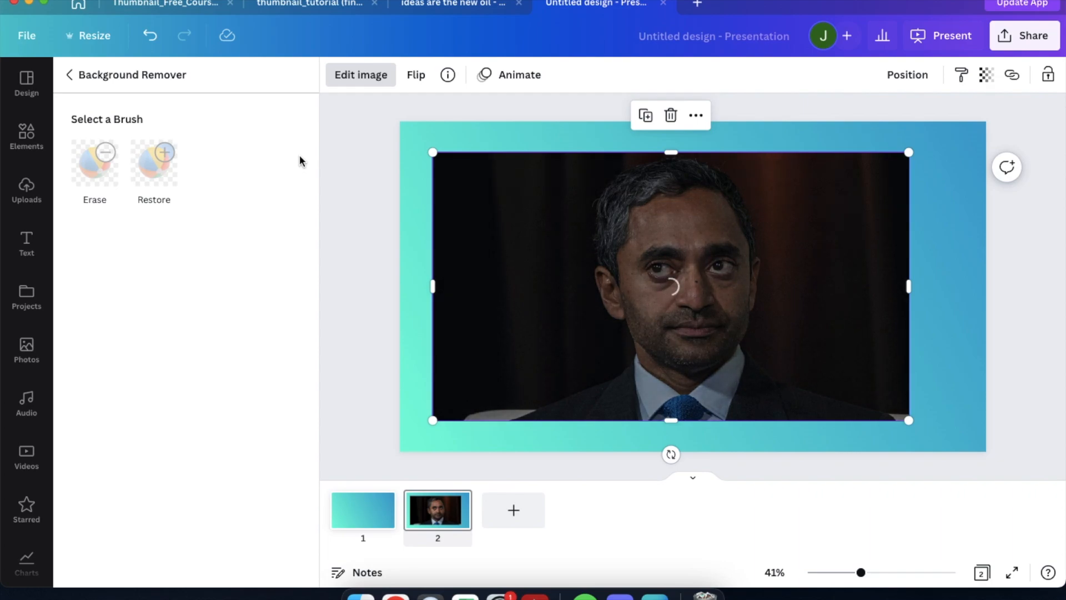
scroll(676, 239, "up", 5)
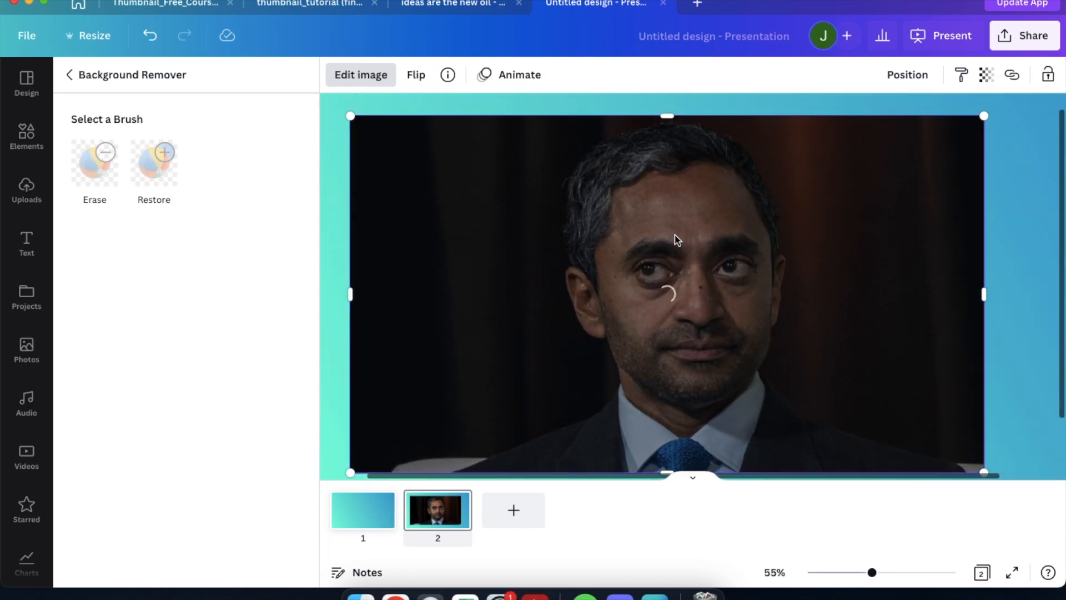
scroll(676, 239, "up", 1)
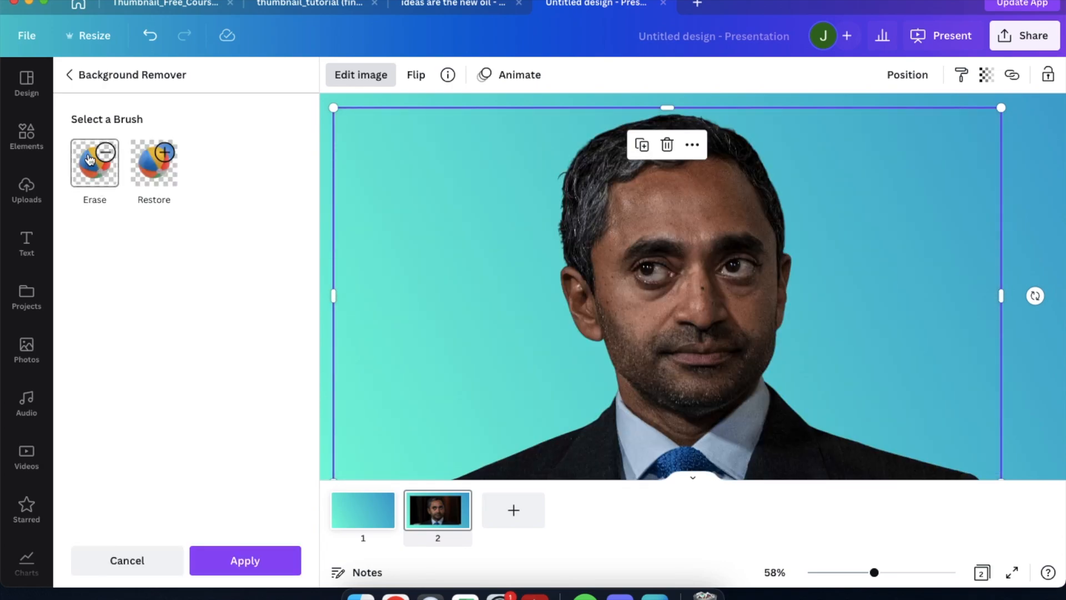
left_click(89, 159)
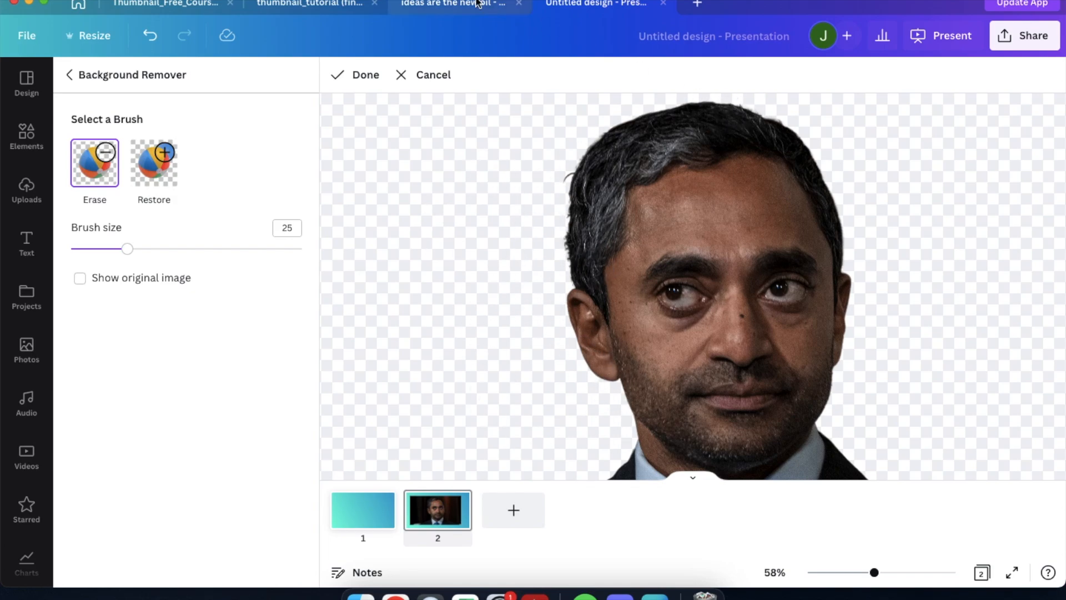
Examine the white-outlined edges of the right-hand portrait in the "ideas are the new oil" design, and return to the untitled design.
left_click(461, 4)
scroll(886, 288, "up", 5)
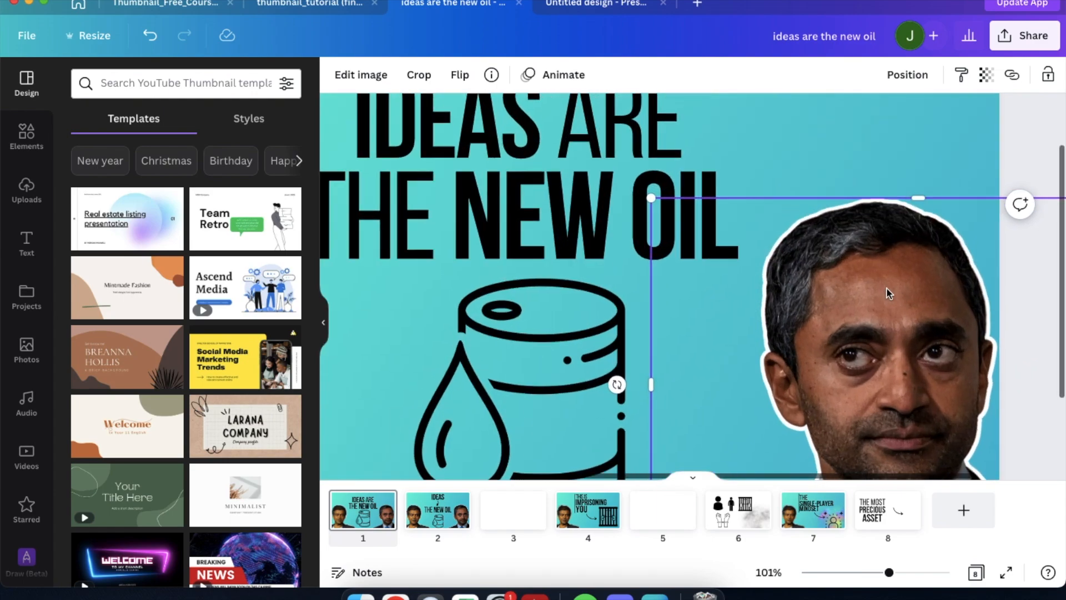
scroll(886, 288, "up", 3)
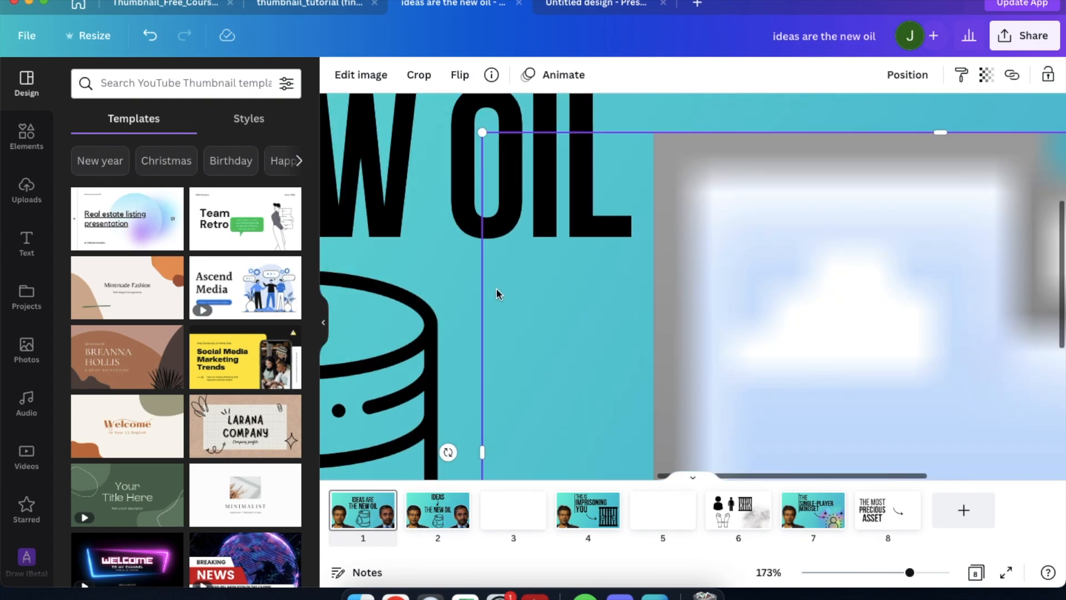
scroll(496, 293, "up", 2)
scroll(424, 278, "right", 2)
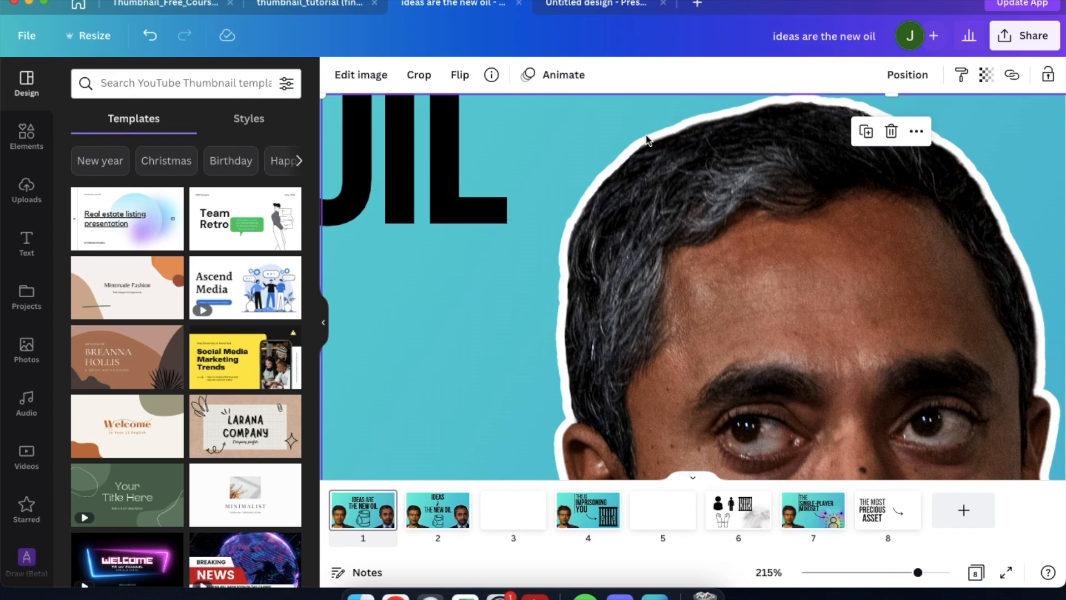
left_click(570, 240)
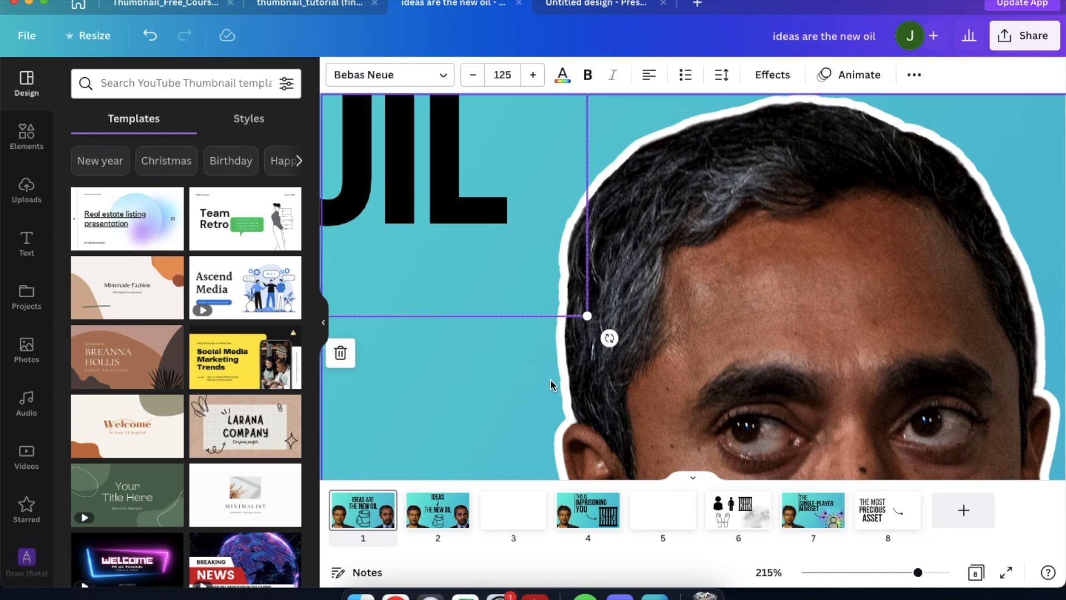
scroll(657, 163, "right", 4)
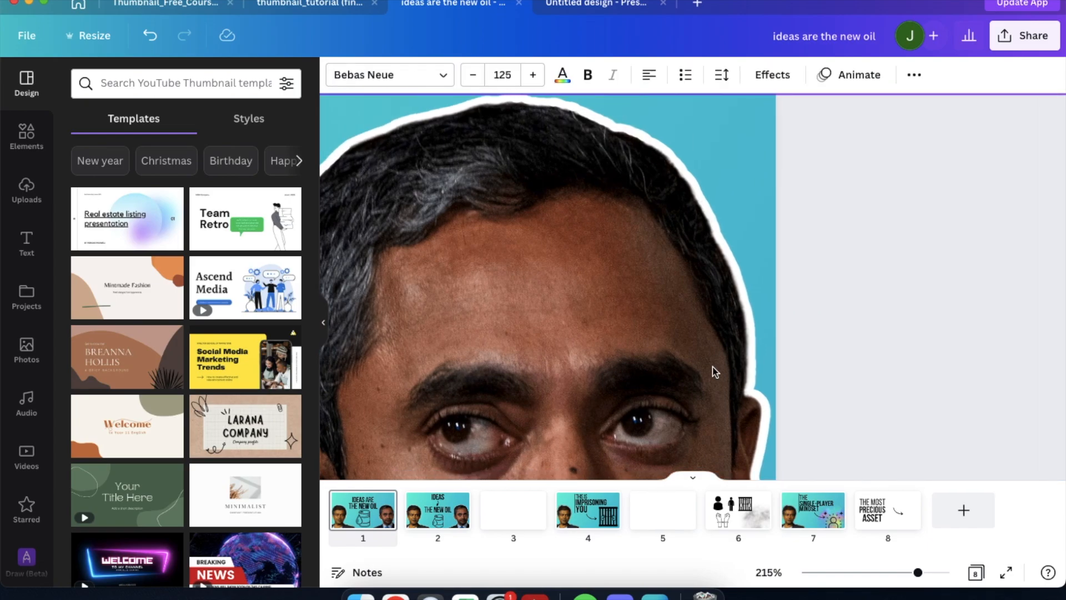
scroll(712, 367, "down", 5)
scroll(711, 365, "down", 4)
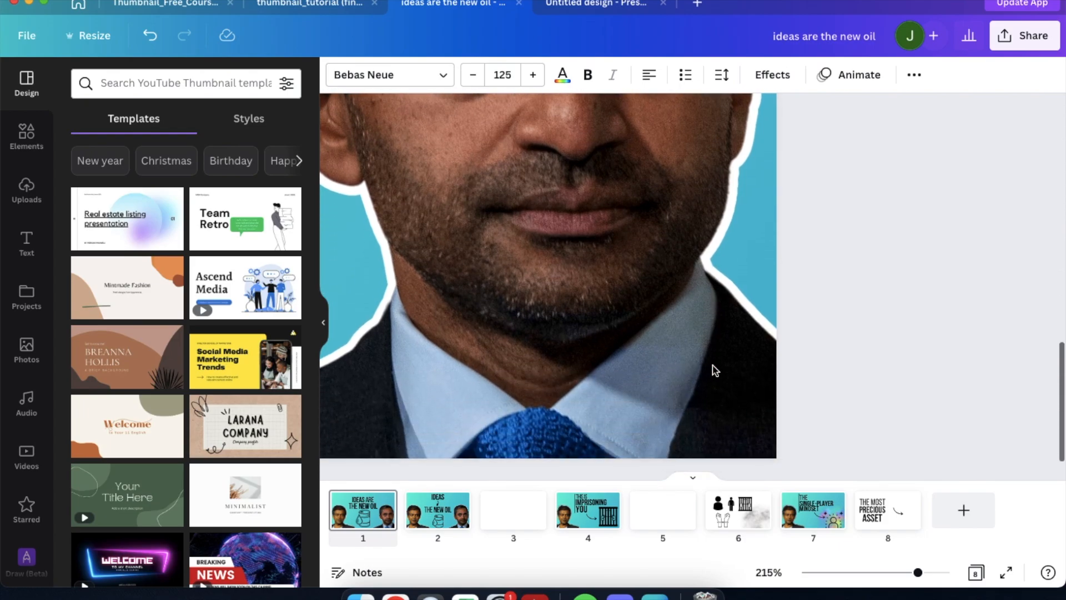
scroll(713, 367, "left", 4)
scroll(714, 369, "left", 3)
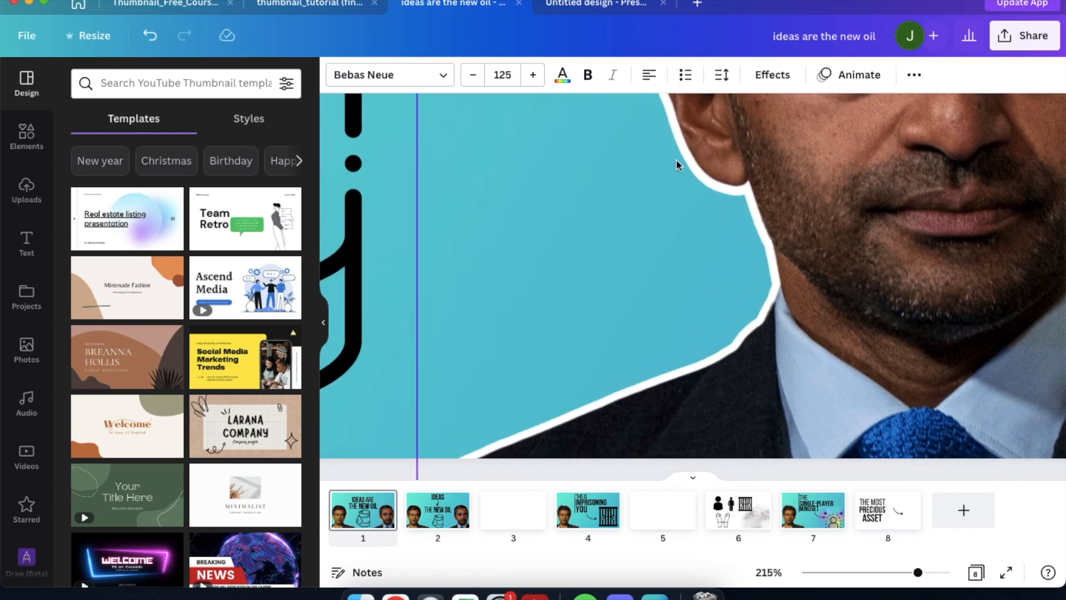
scroll(675, 159, "up", 5)
scroll(676, 160, "up", 1)
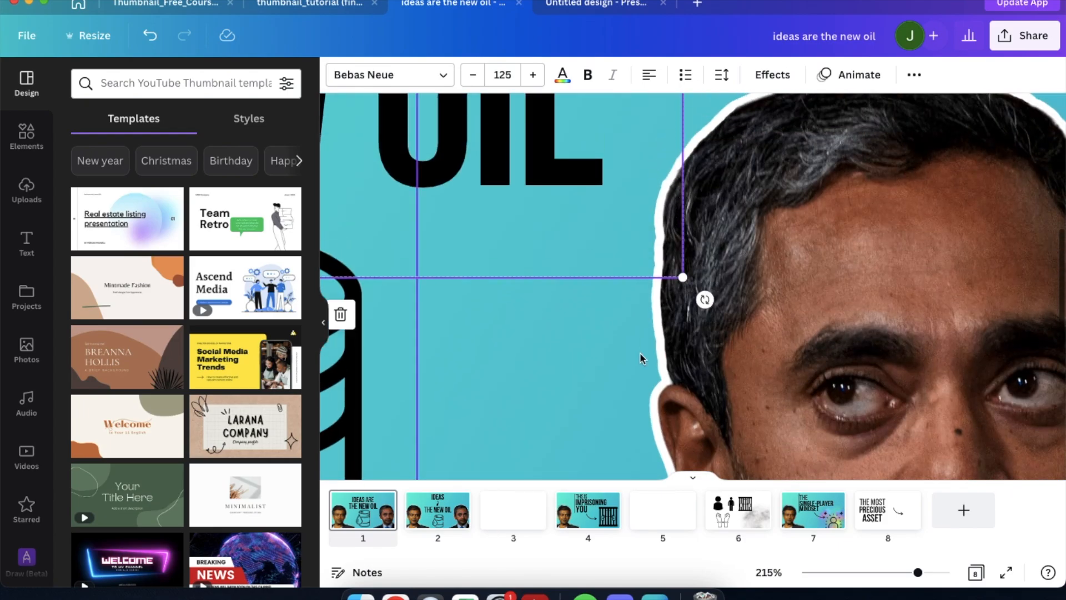
left_click(663, 319)
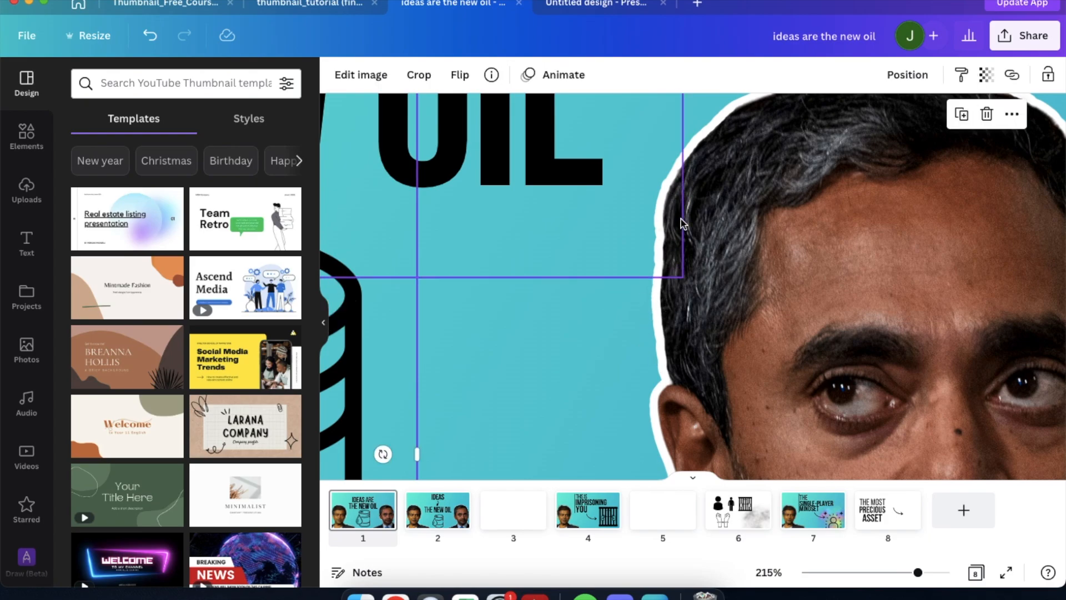
scroll(678, 218, "right", 2)
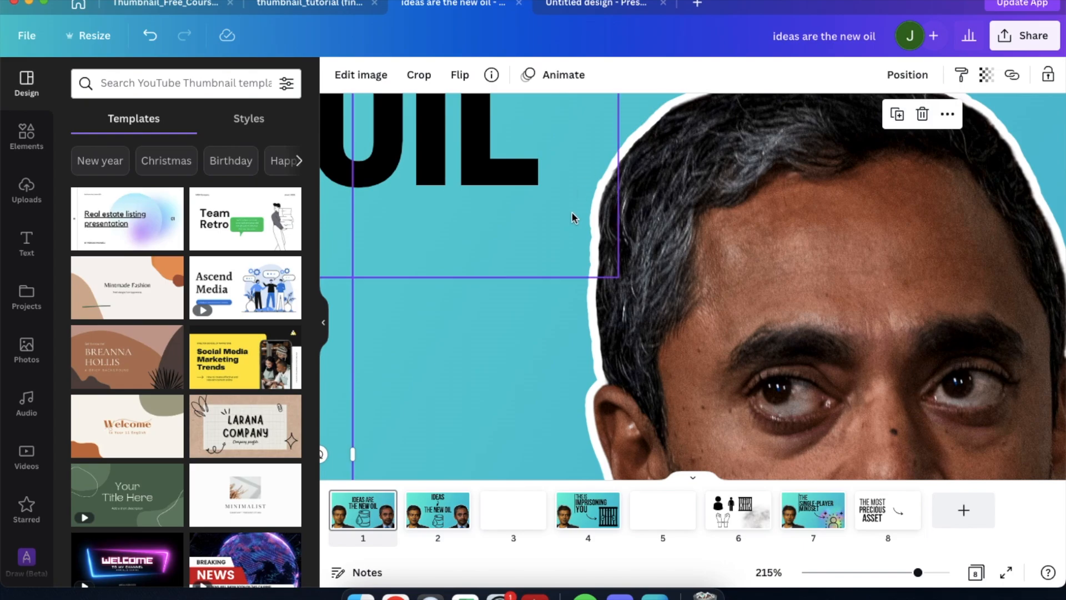
left_click(595, 14)
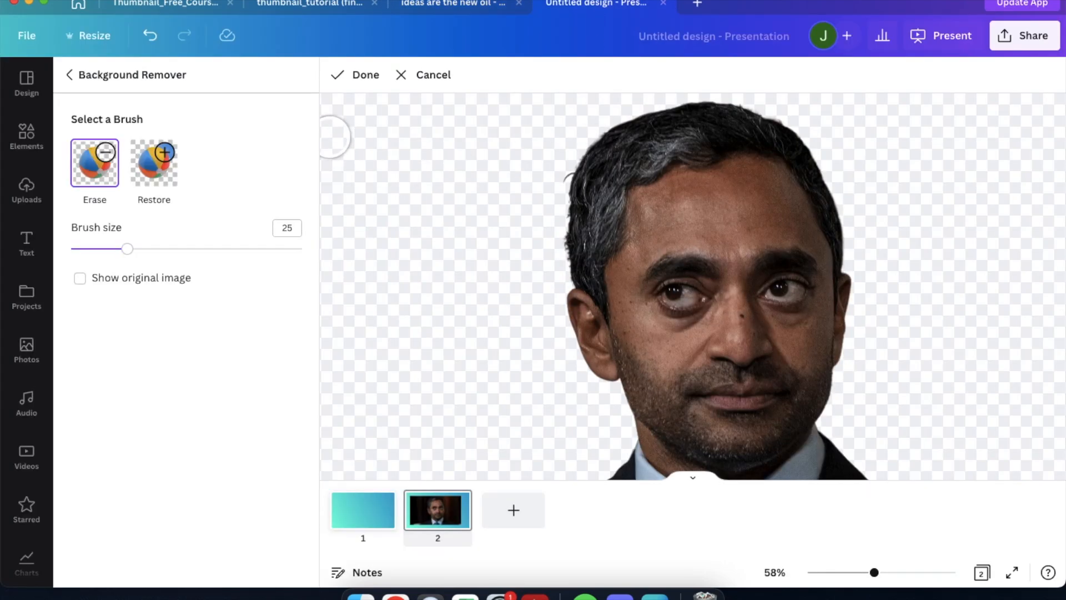
Set the Erase brush size to 8 and clean up the stray hair edge above the ear on the left side of the head.
left_click(103, 182)
left_click_drag(127, 250, 87, 249)
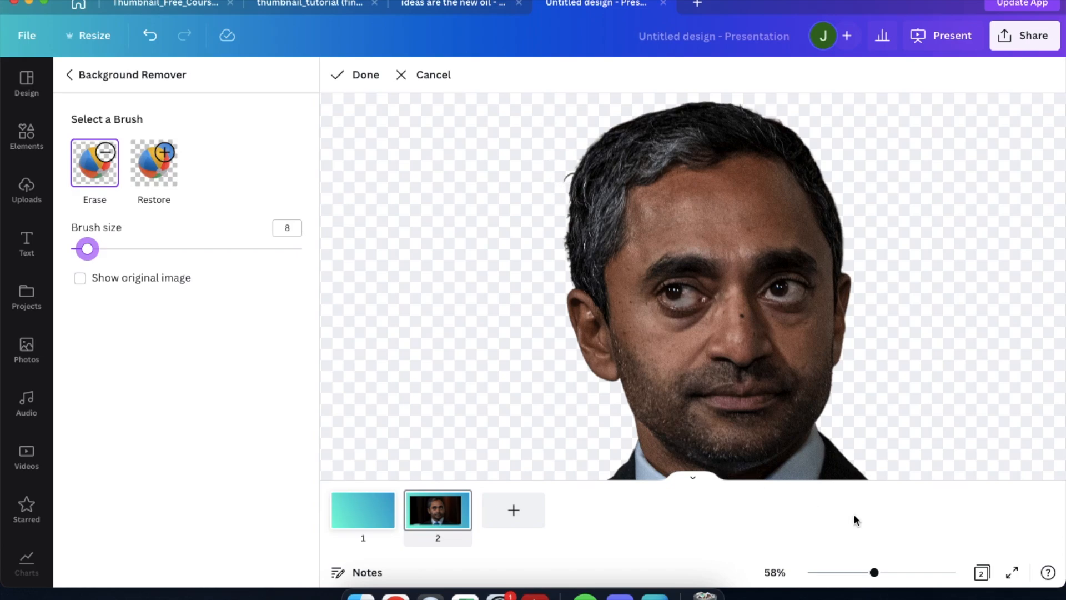
mouse_move(876, 573)
left_mouse_down()
mouse_move(932, 580)
mouse_move(893, 580)
mouse_move(905, 580)
left_mouse_up()
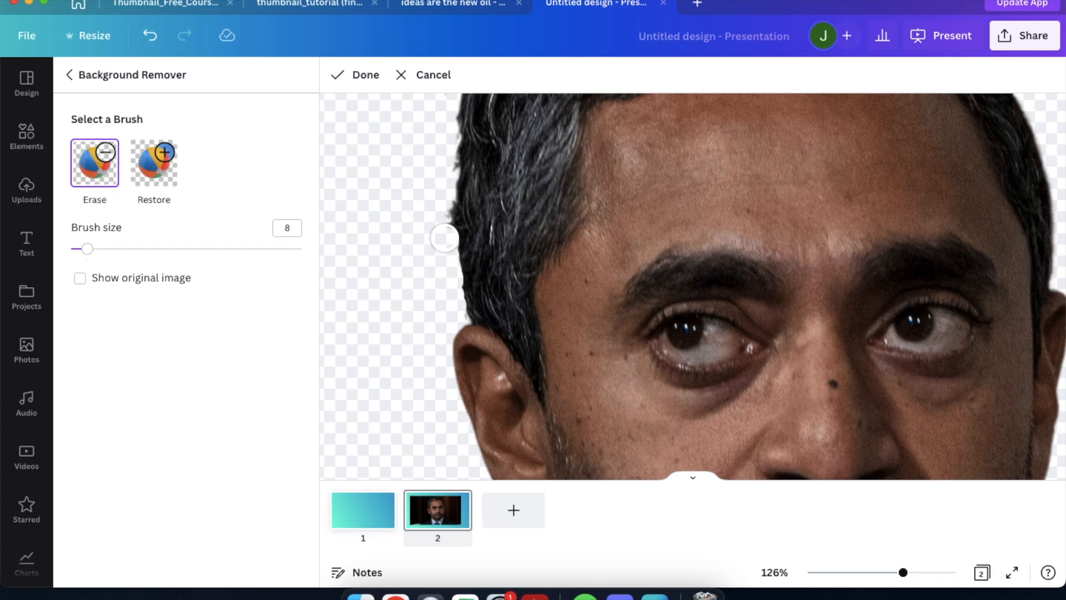
mouse_move(442, 226)
left_mouse_down()
mouse_move(441, 197)
mouse_move(440, 231)
left_mouse_up()
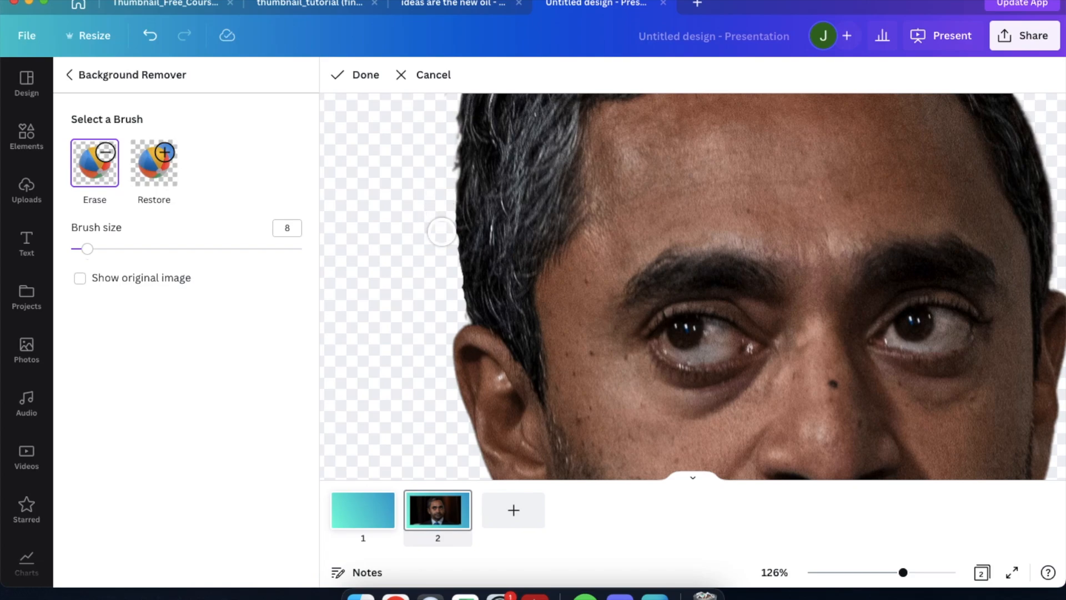
left_click_drag(442, 234, 448, 294)
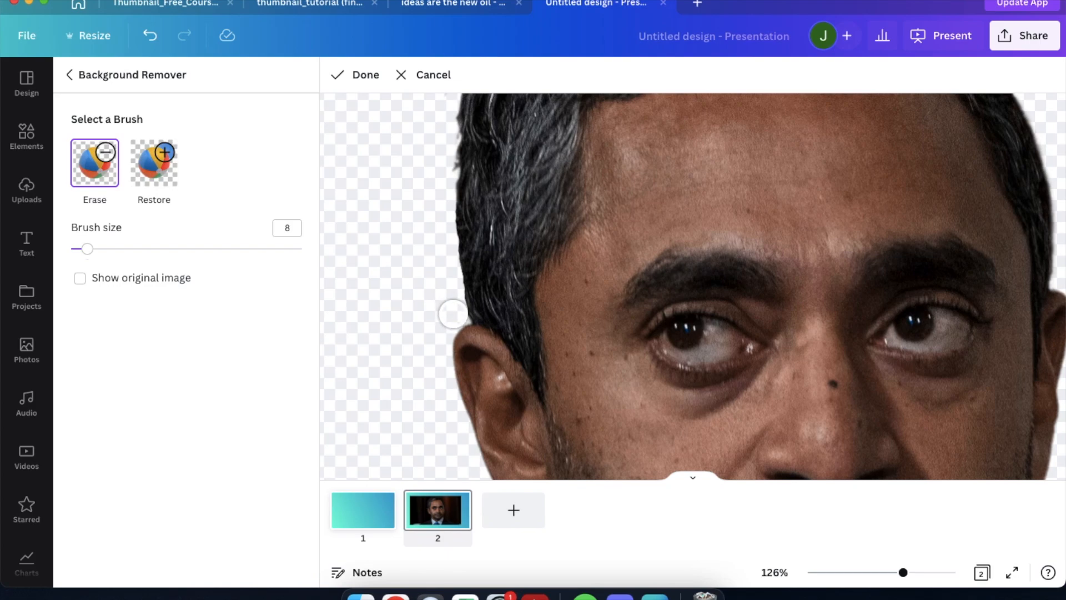
Erase the loose curl of hair sticking out from the upper left side of the head.
scroll(441, 228, "up", 3)
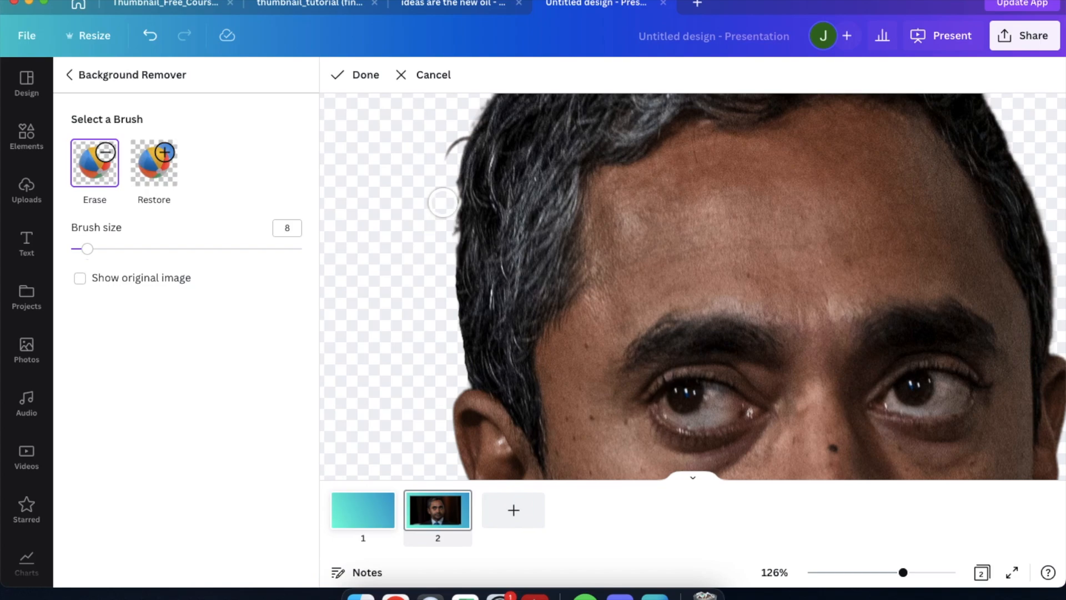
scroll(438, 244, "up", 2)
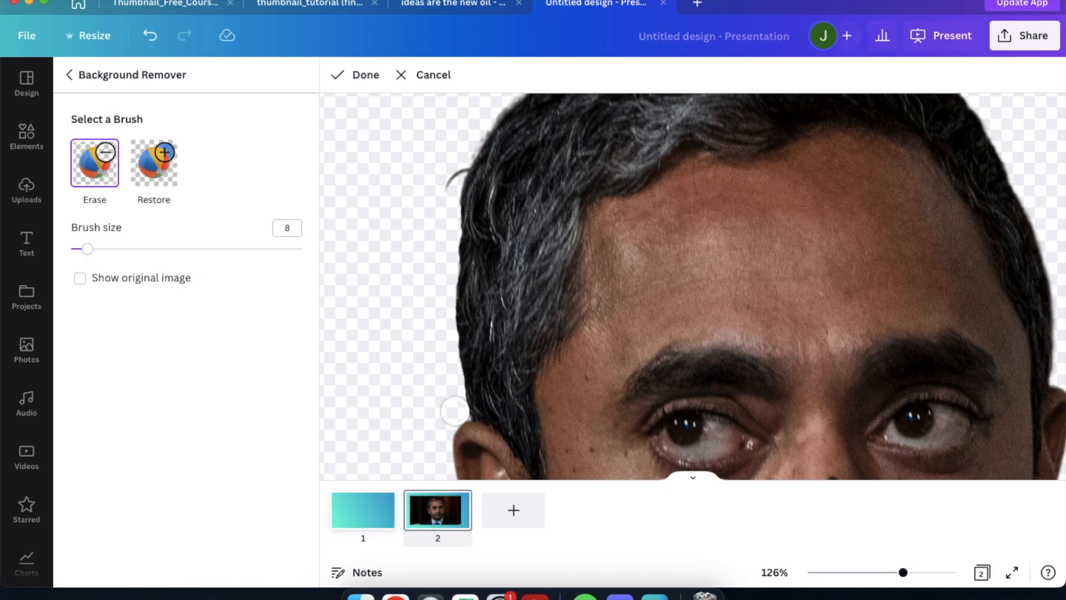
scroll(433, 293, "up", 3)
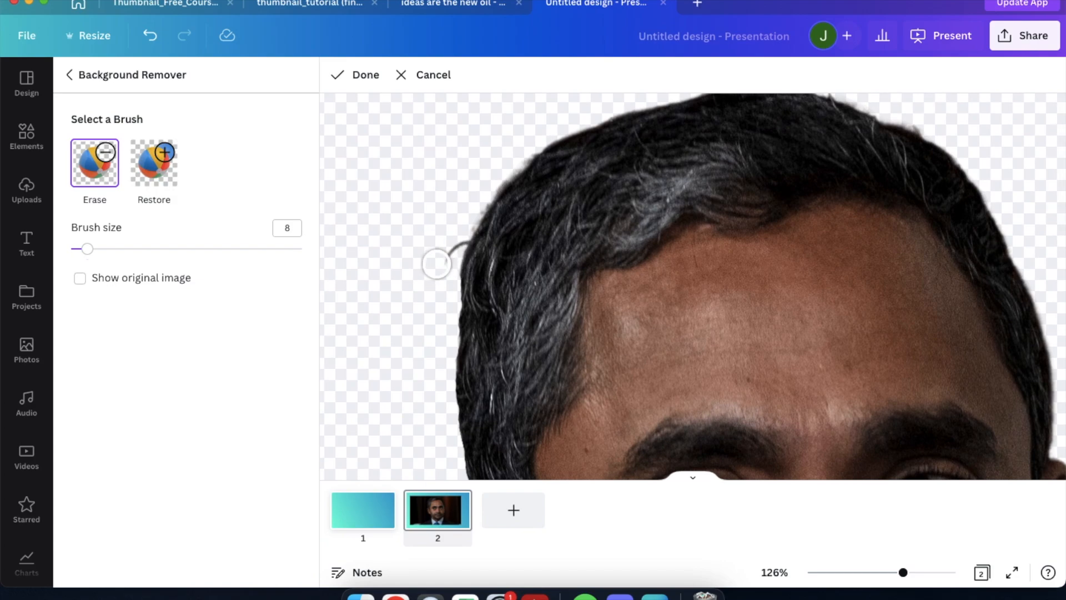
left_click(454, 238)
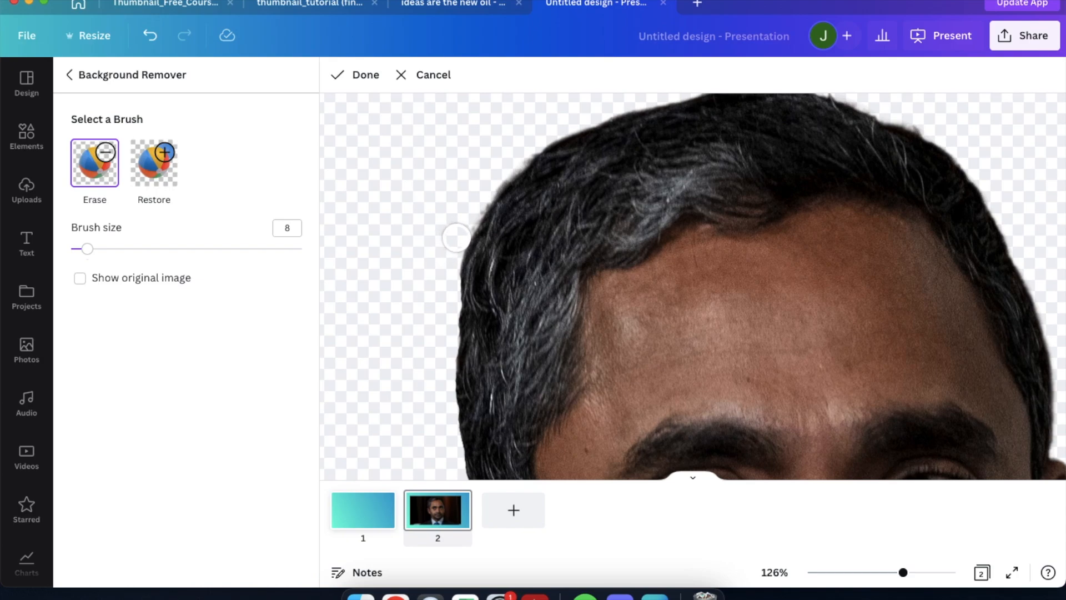
Erase the rough edges along the top and right side of the hair and finish the brush edits on the cut-out portrait.
scroll(447, 200, "right", 2)
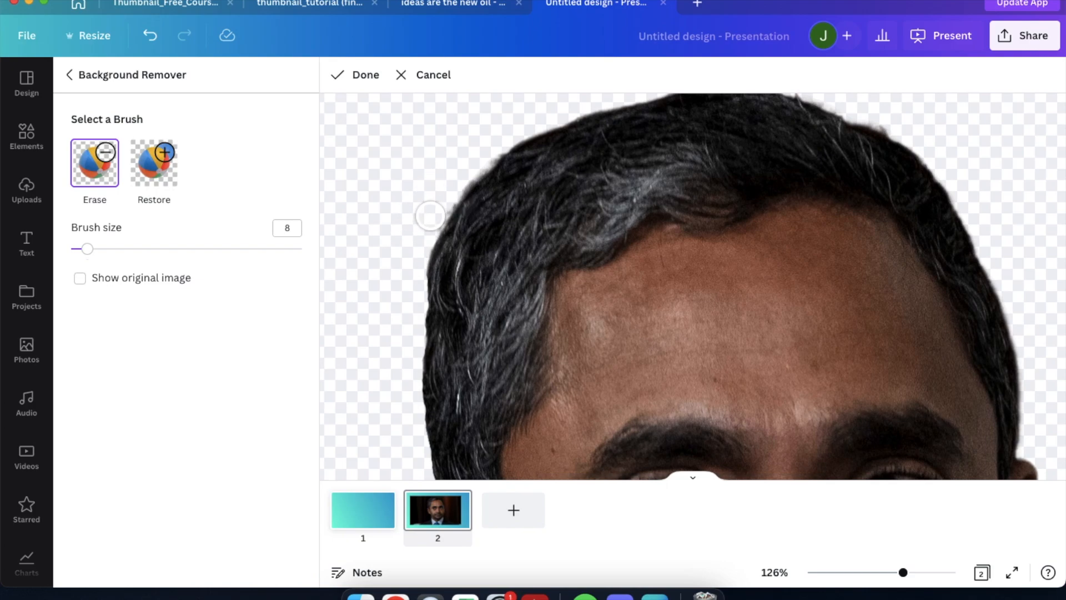
scroll(405, 207, "right", 2)
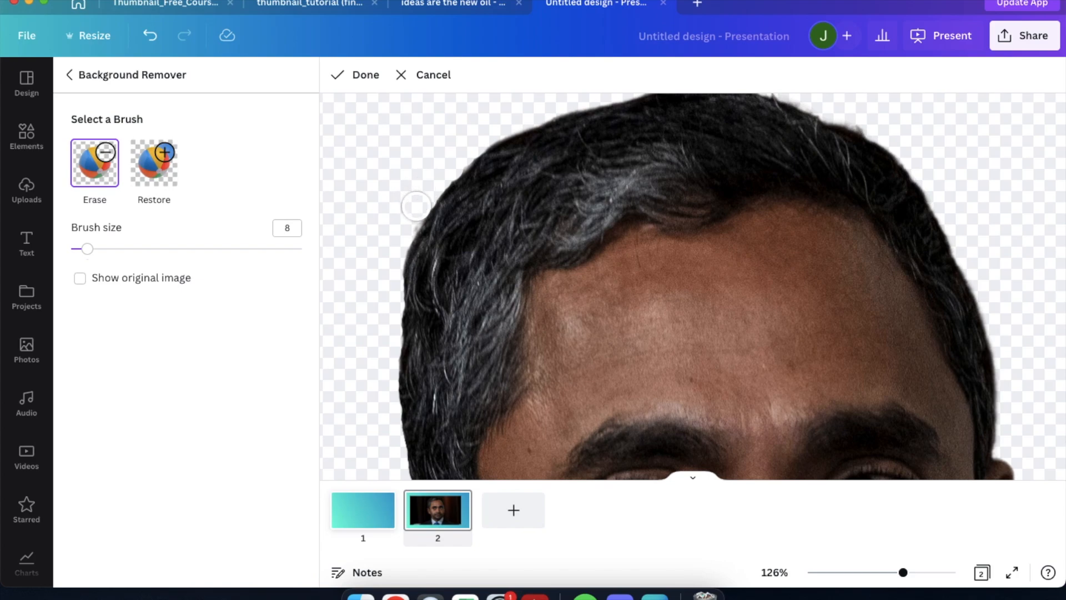
scroll(332, 170, "right", 5)
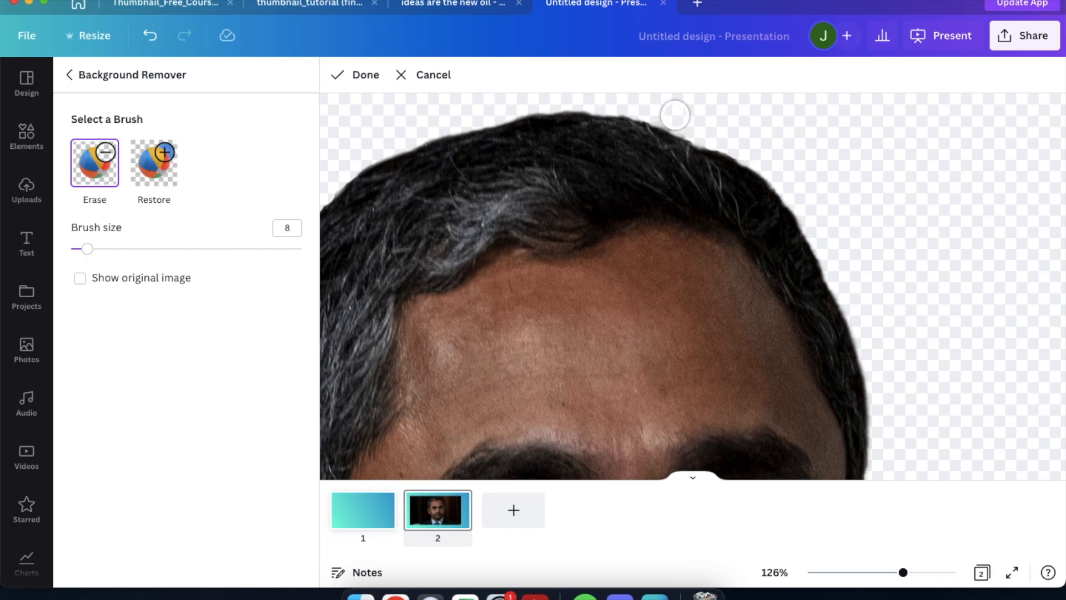
scroll(831, 134, "down", 5)
scroll(902, 260, "down", 5)
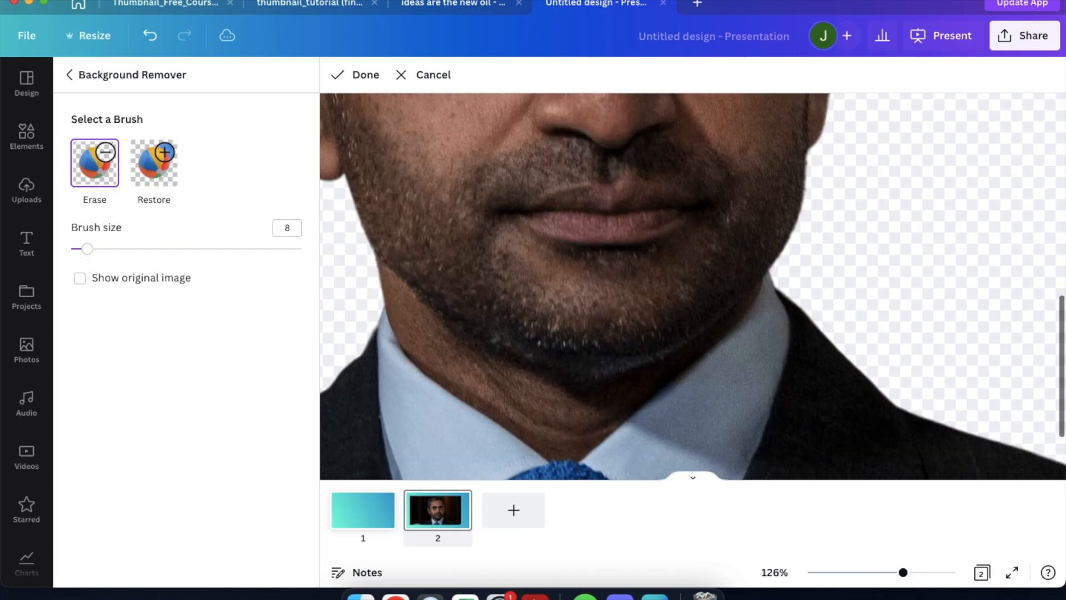
left_click_drag(903, 571, 869, 572)
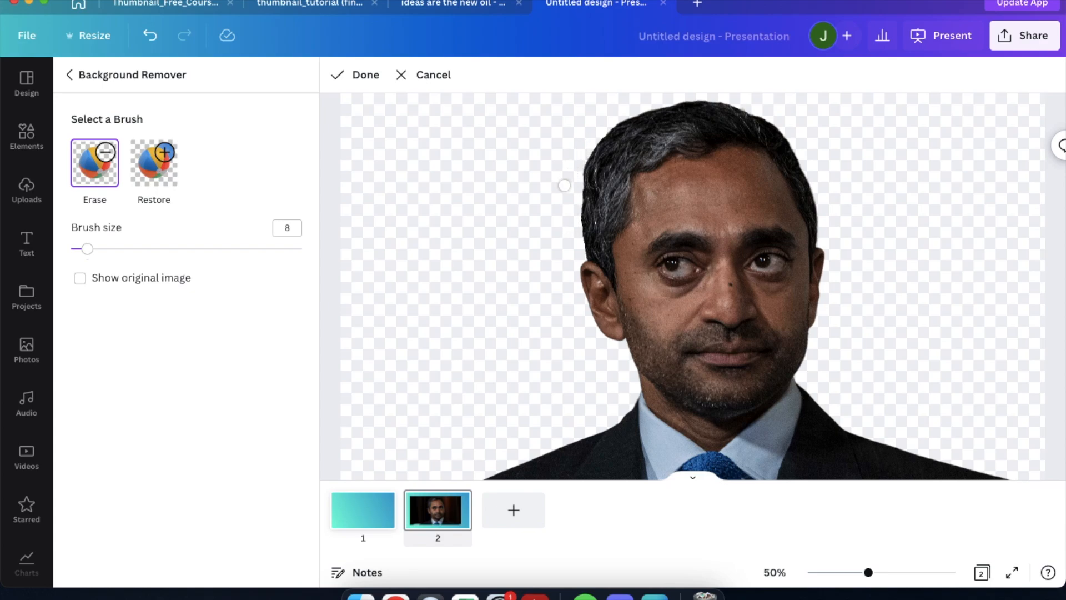
left_click(351, 80)
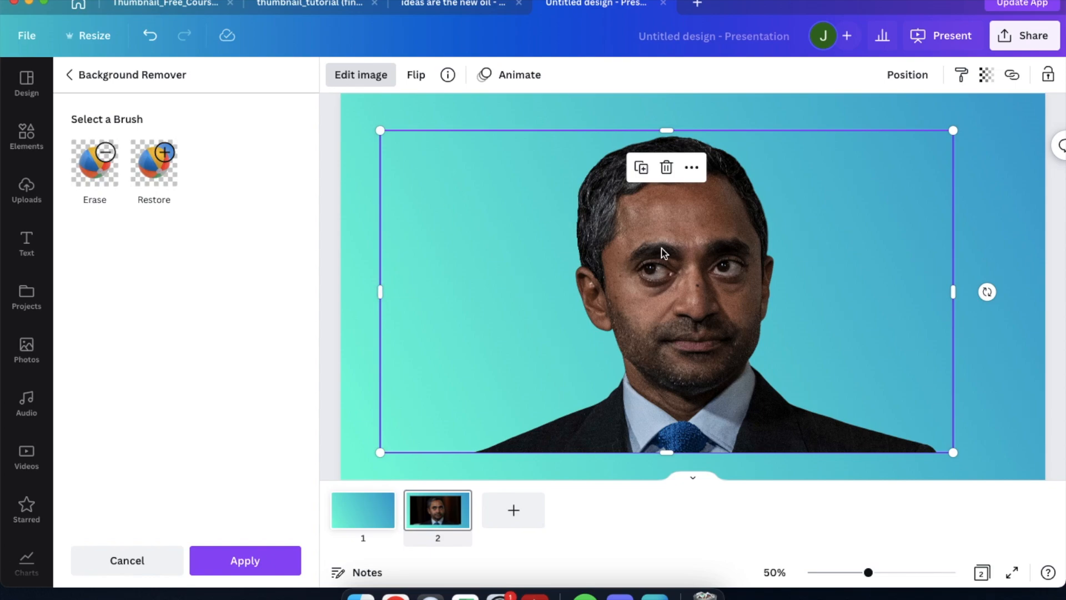
scroll(664, 253, "up", 5)
scroll(664, 252, "down", 6)
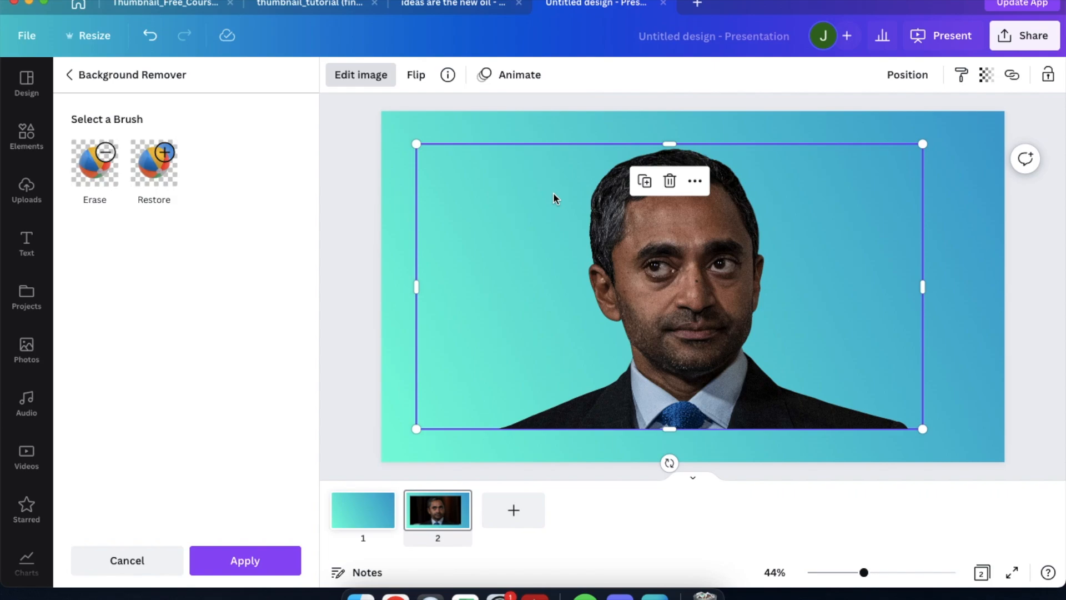
Switch to the web browser and open the removal.ai background remover site in a new tab to view its photo upload area.
key("ctrl+Left")
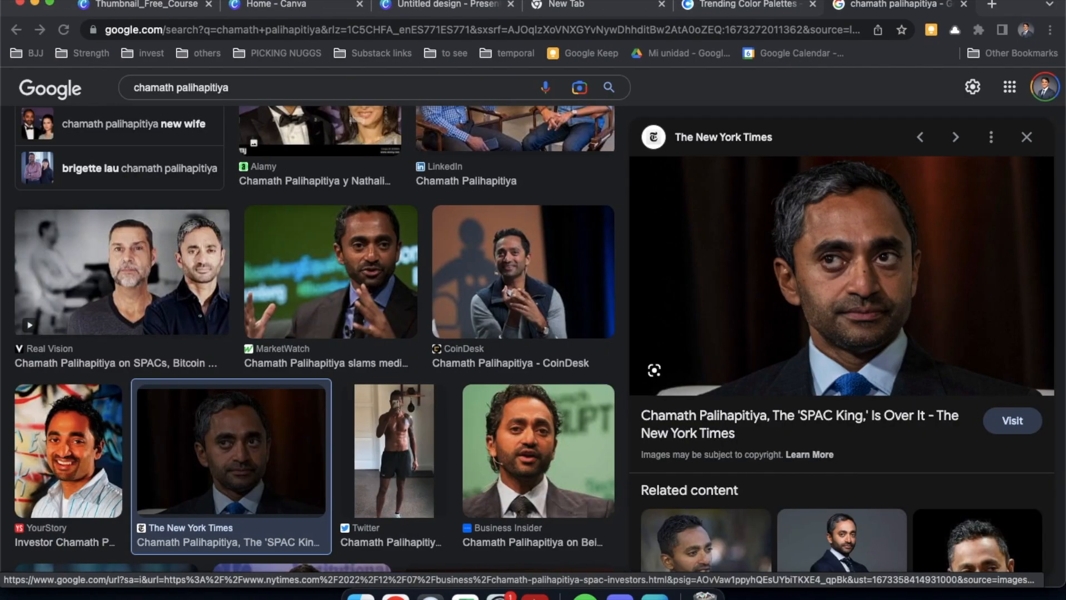
left_click(992, 6)
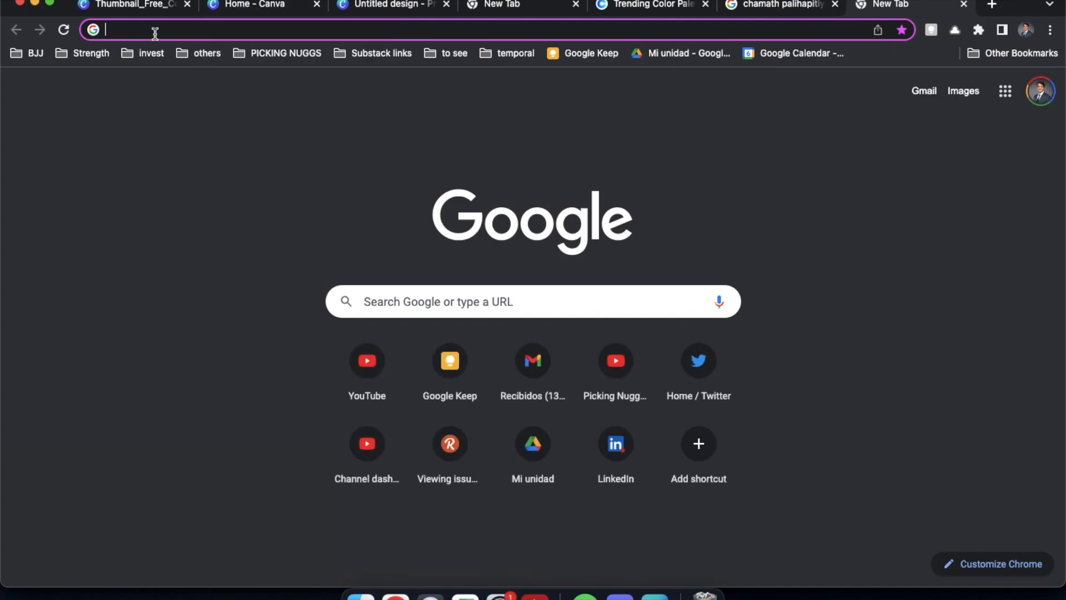
key("ctrl+Right")
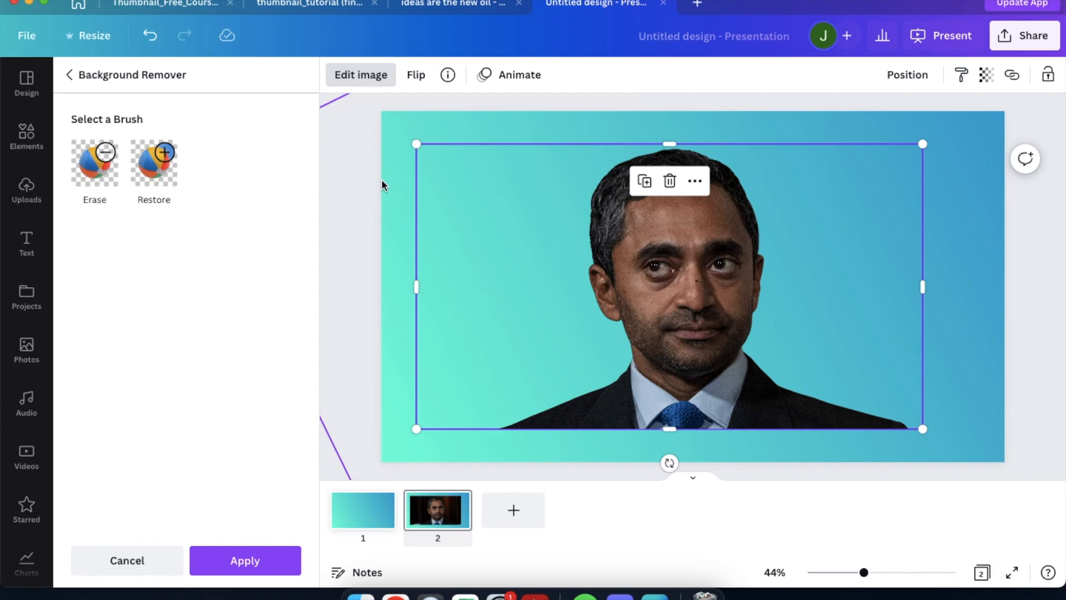
key("ctrl+Left")
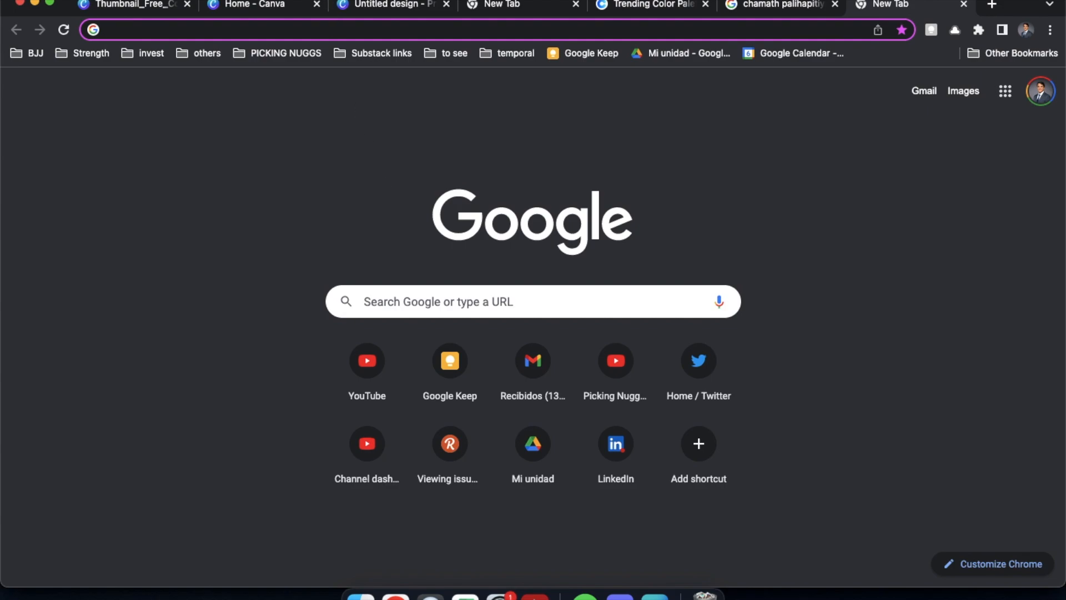
left_click(296, 31)
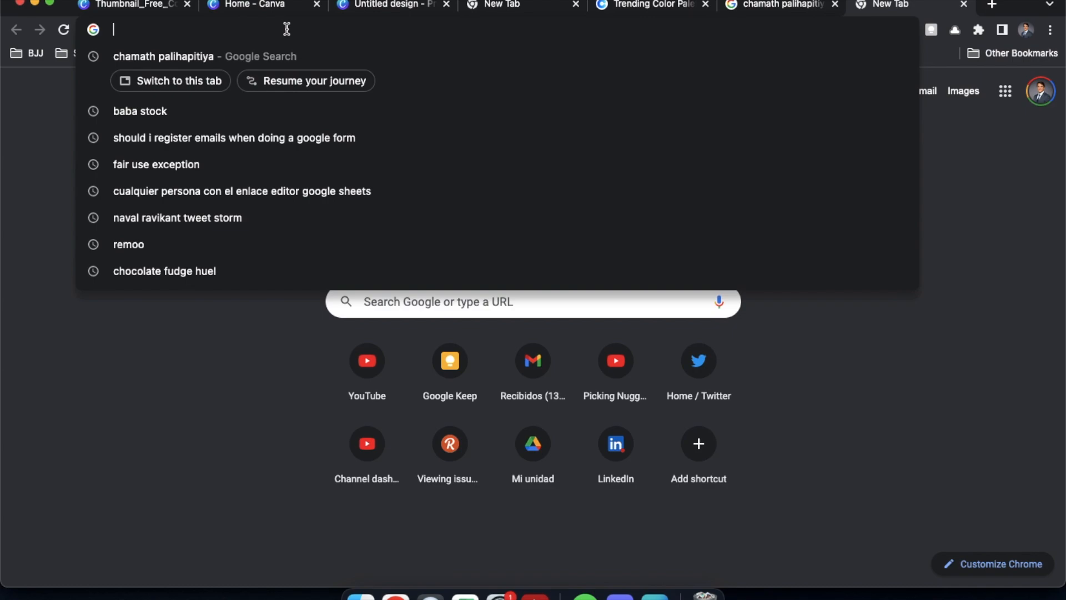
type("remo")
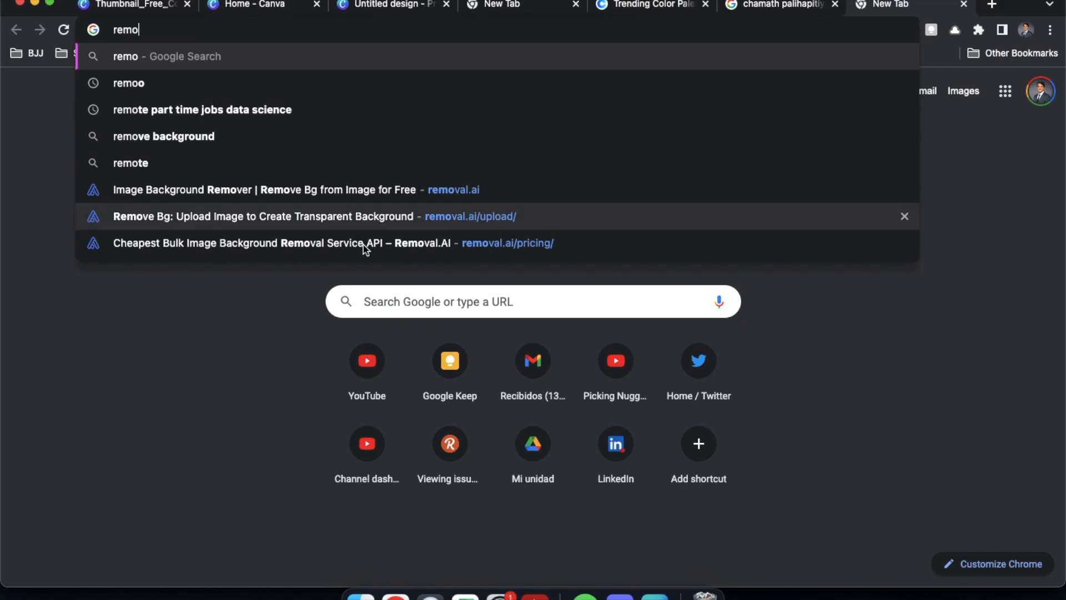
left_click(403, 199)
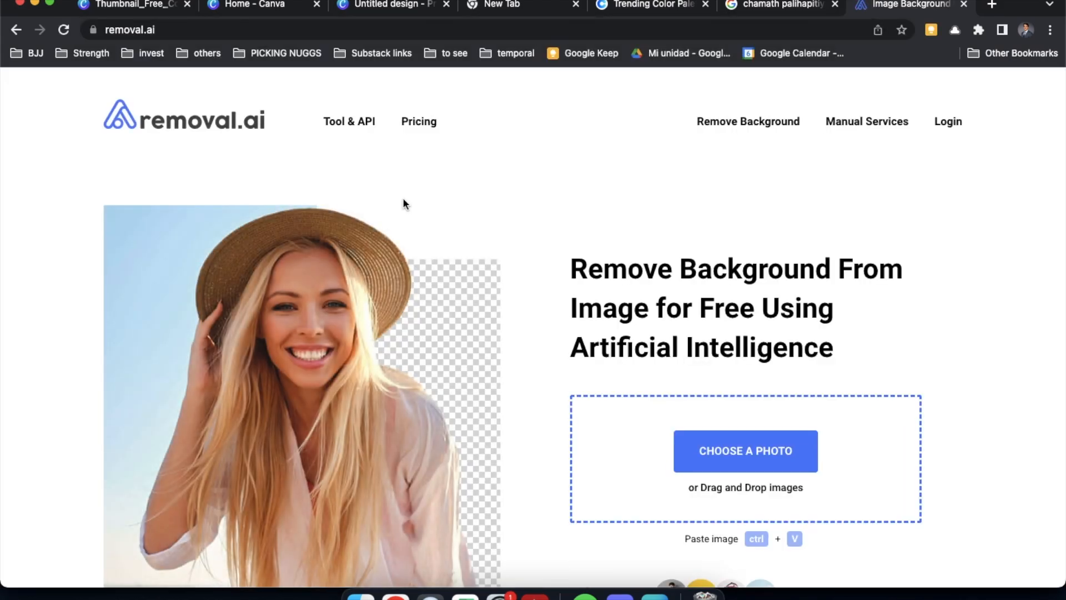
scroll(403, 203, "down", 5)
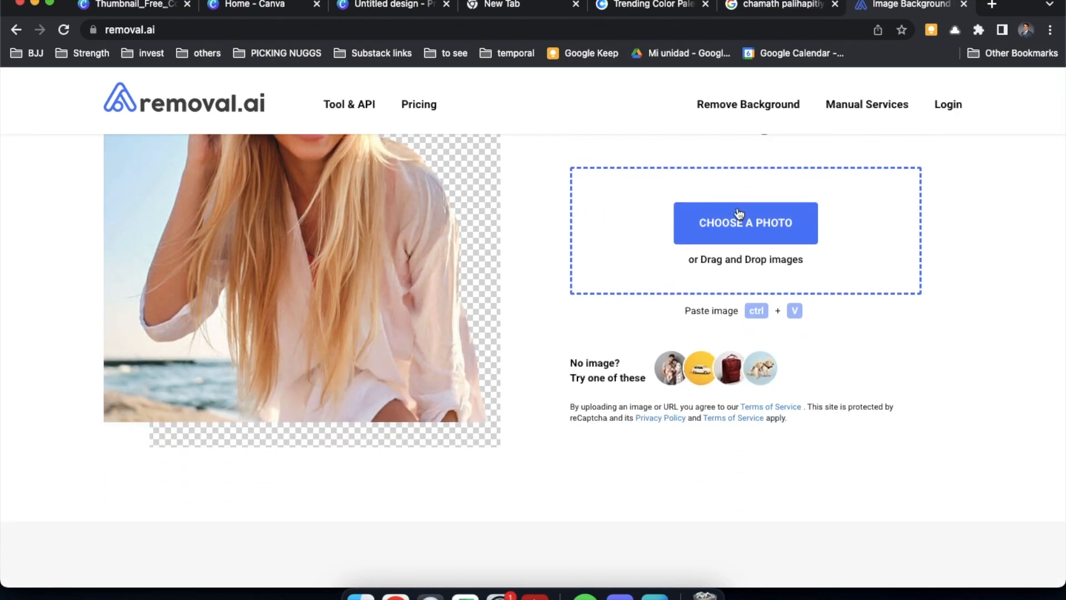
Return to the untitled Canva design and close the Background Remover, keeping the cut-out portrait on page 2.
key("ctrl+Right")
left_click(326, 150)
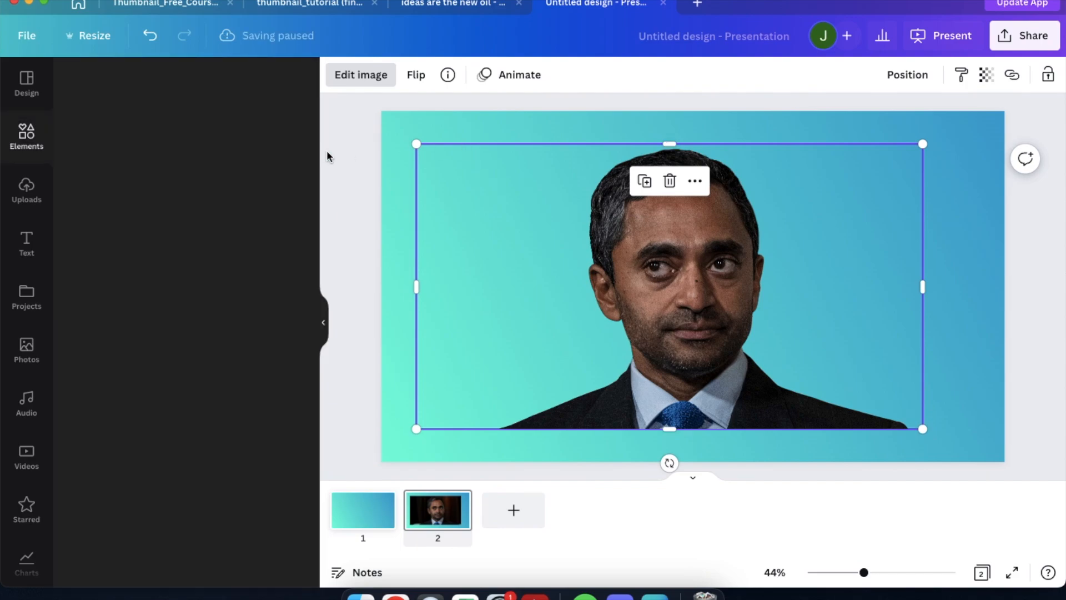
left_click(384, 261)
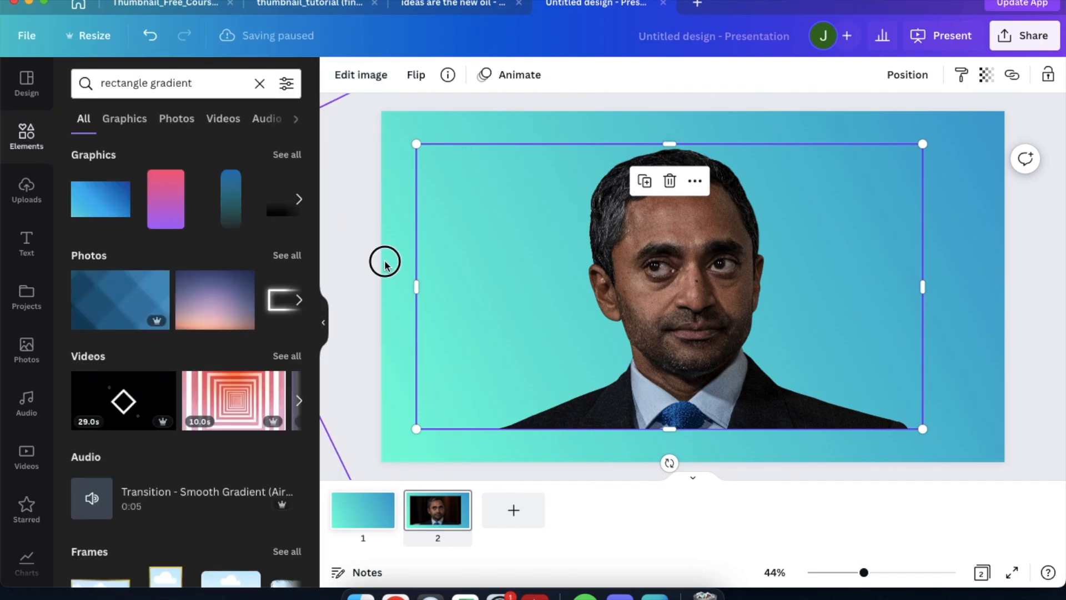
left_click(663, 255)
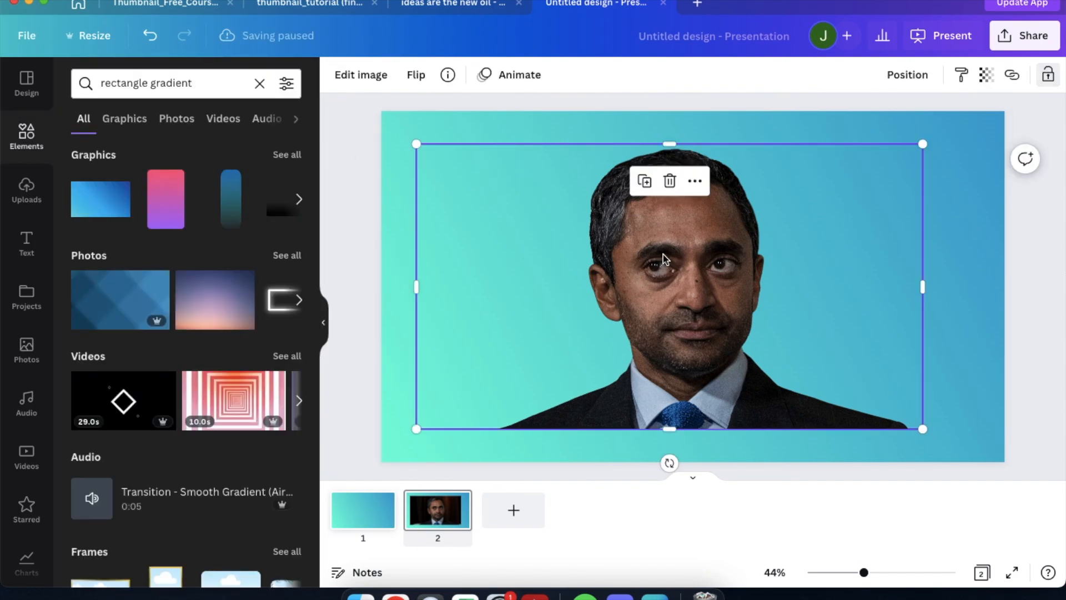
Examine removal.ai's photo upload option and page as a free alternative for background removal, cancel its file chooser, and return to the Canva design.
key("ctrl+Left")
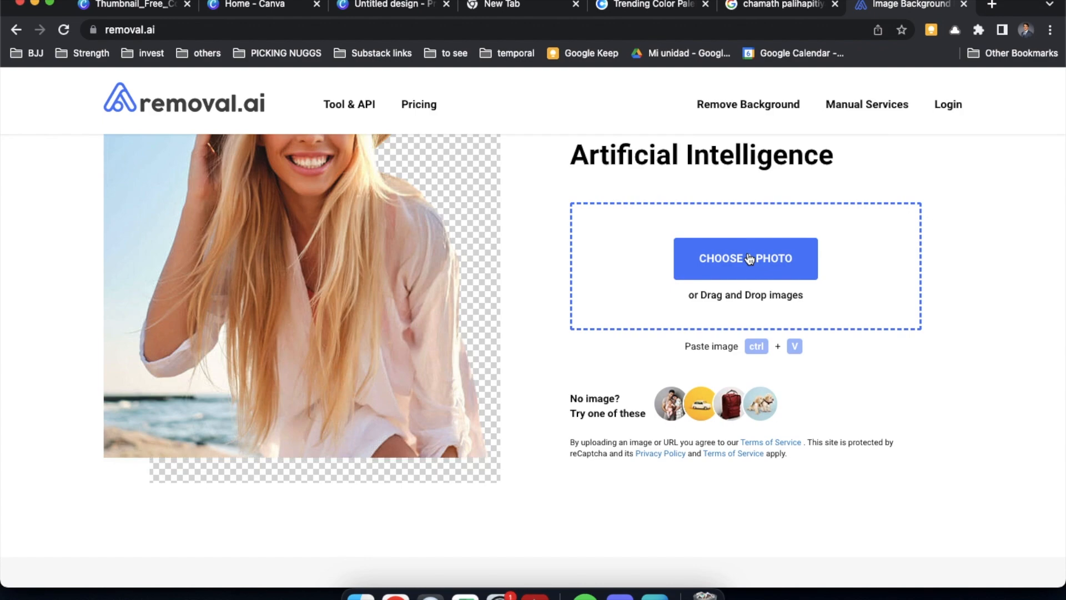
left_click(749, 259)
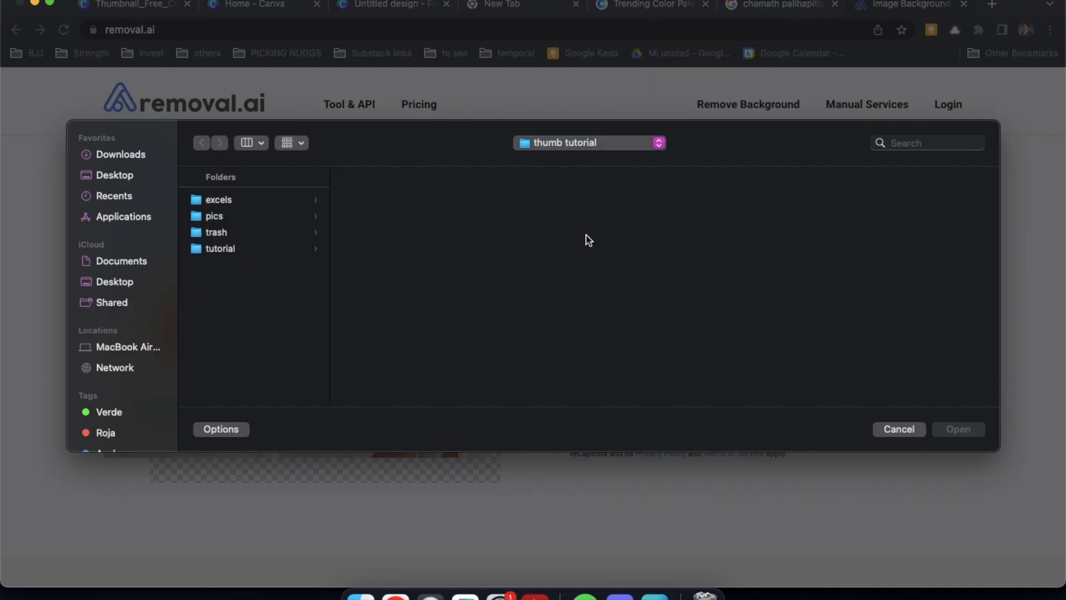
left_click(919, 432)
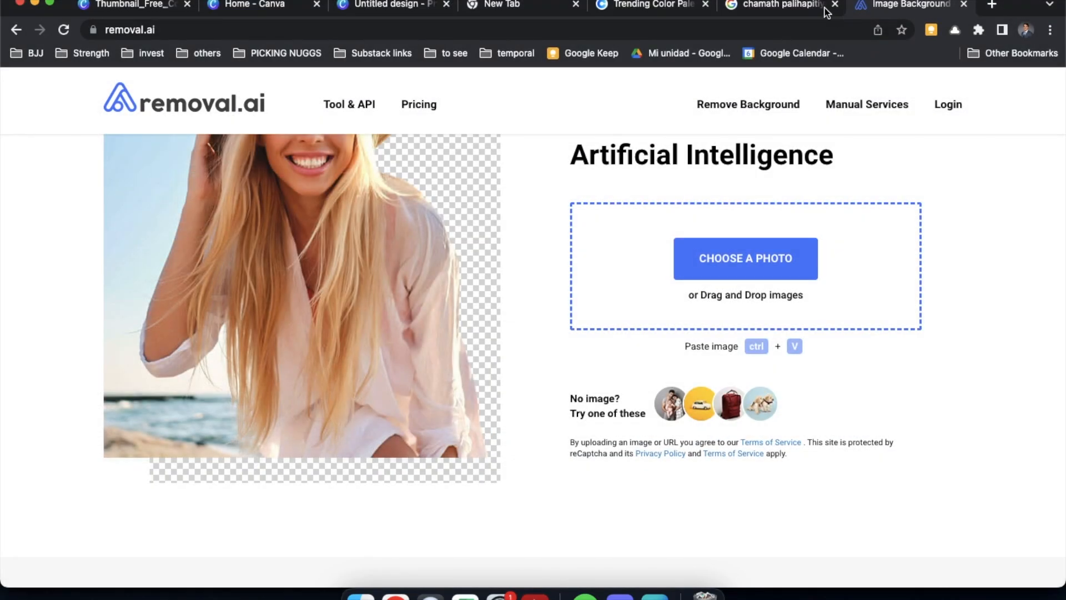
left_click(806, 6)
left_click(893, 8)
scroll(769, 268, "up", 1)
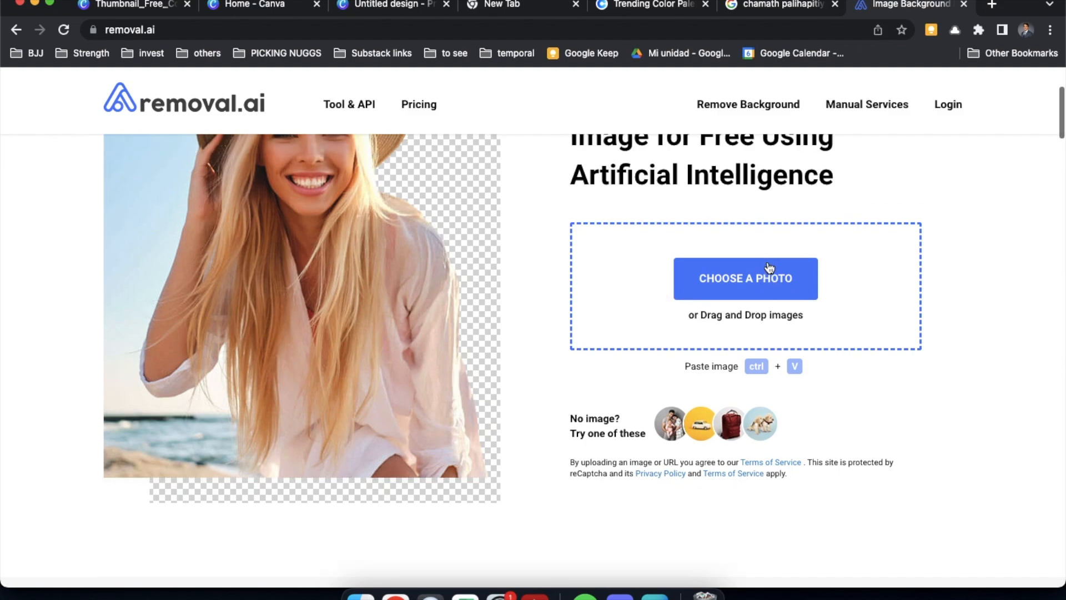
scroll(688, 247, "down", 3)
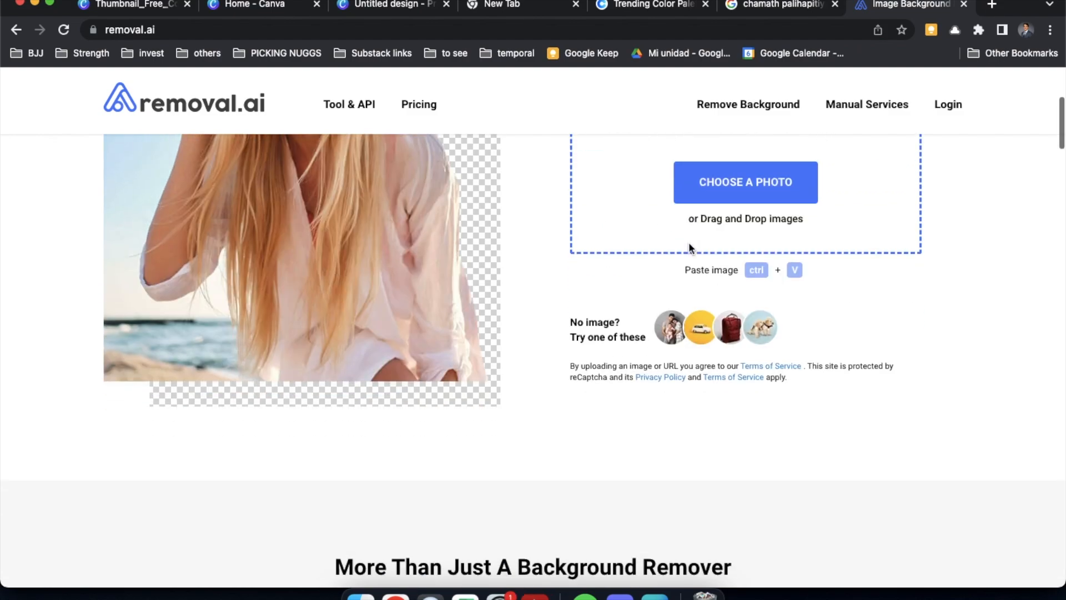
scroll(689, 246, "down", 4)
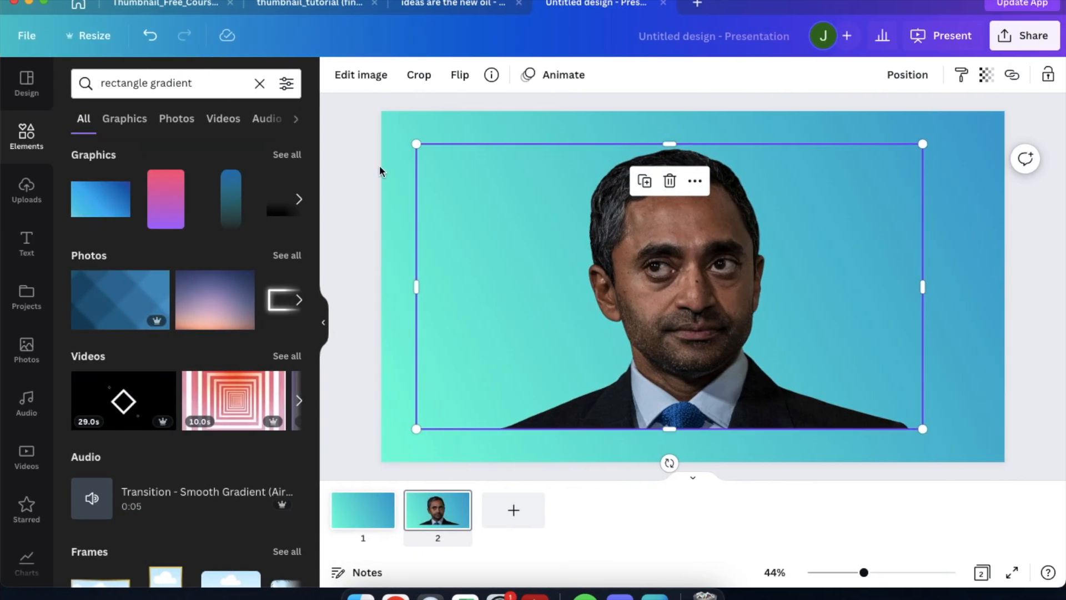
left_click(372, 152)
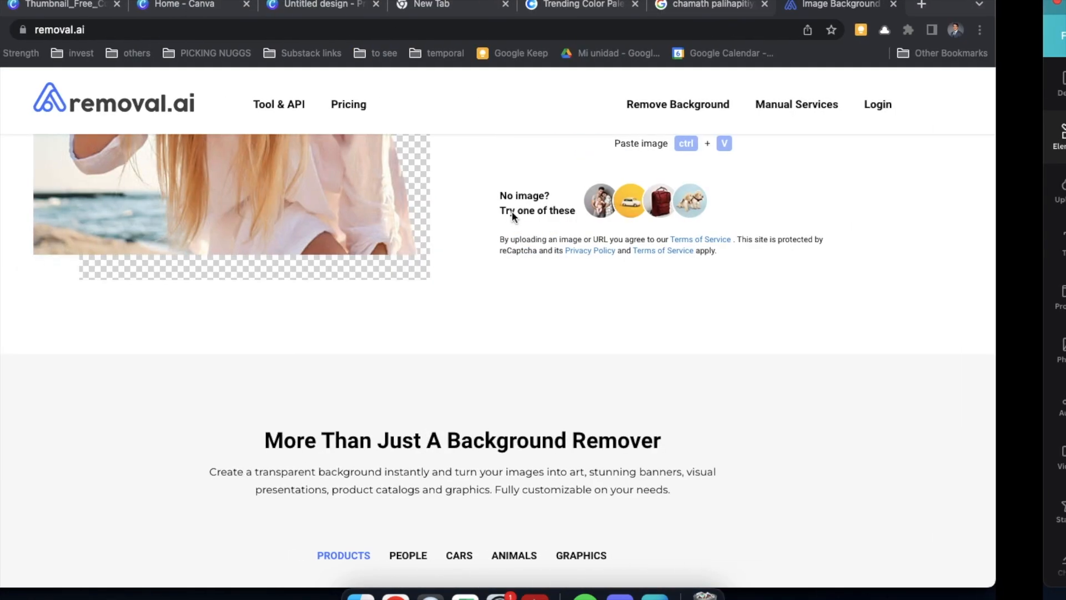
scroll(511, 211, "up", 3)
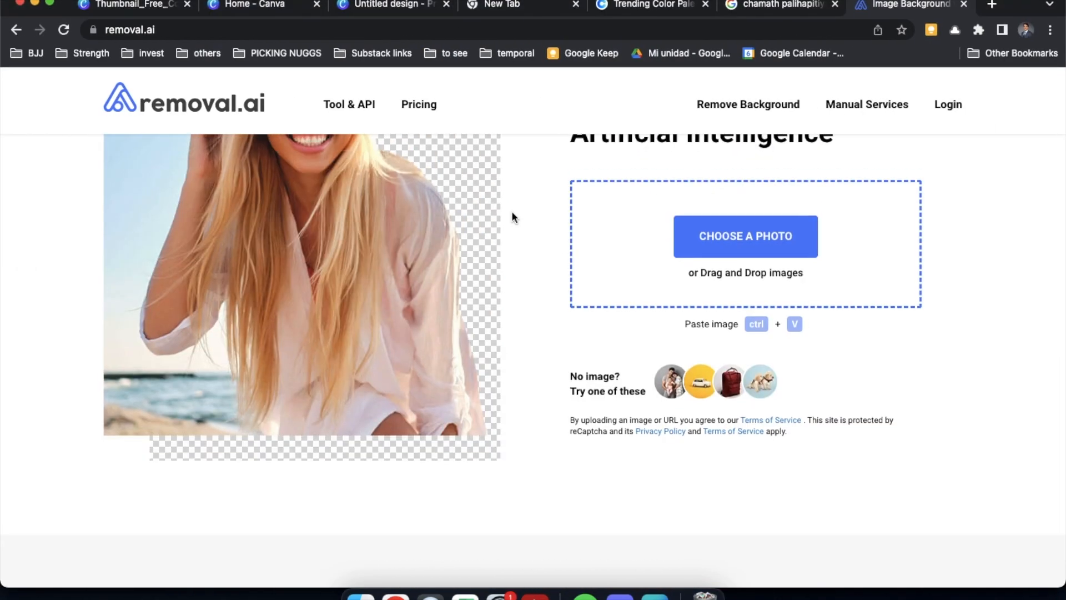
key("ctrl+Right")
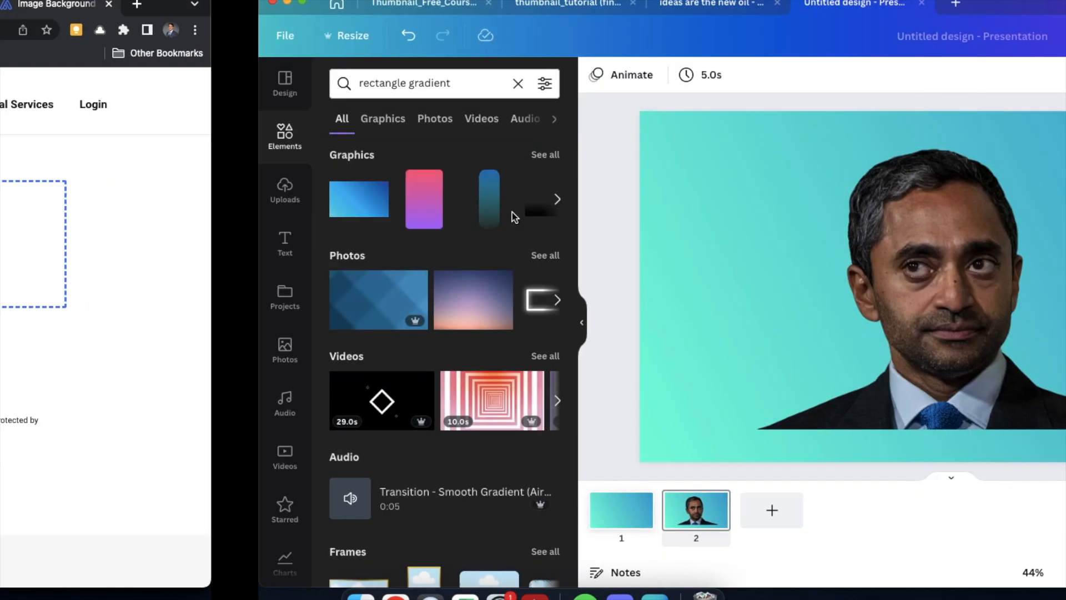
key("ctrl+Left")
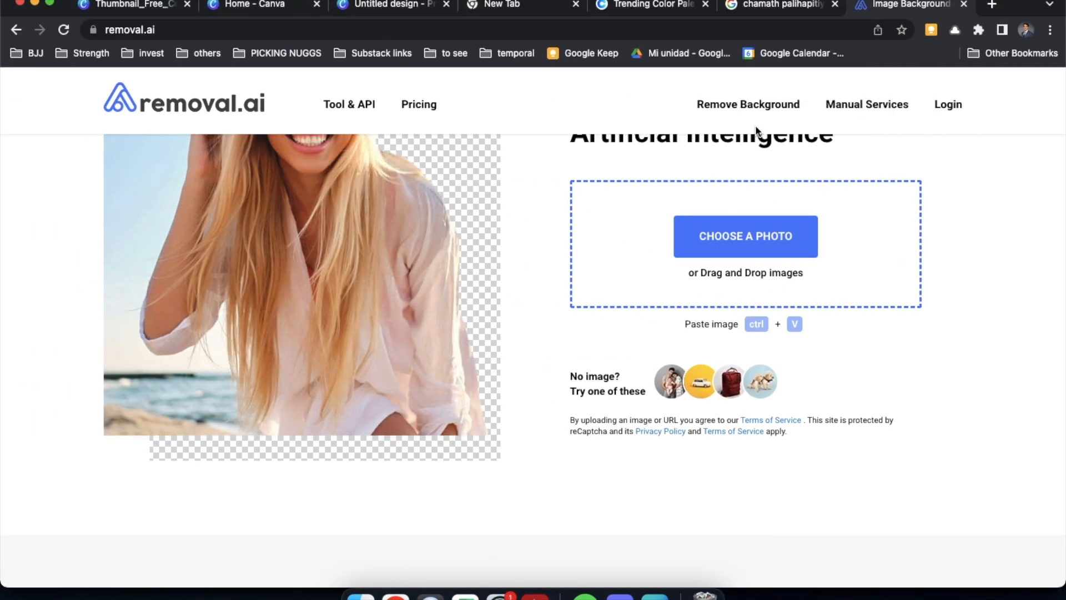
key("ctrl+Right")
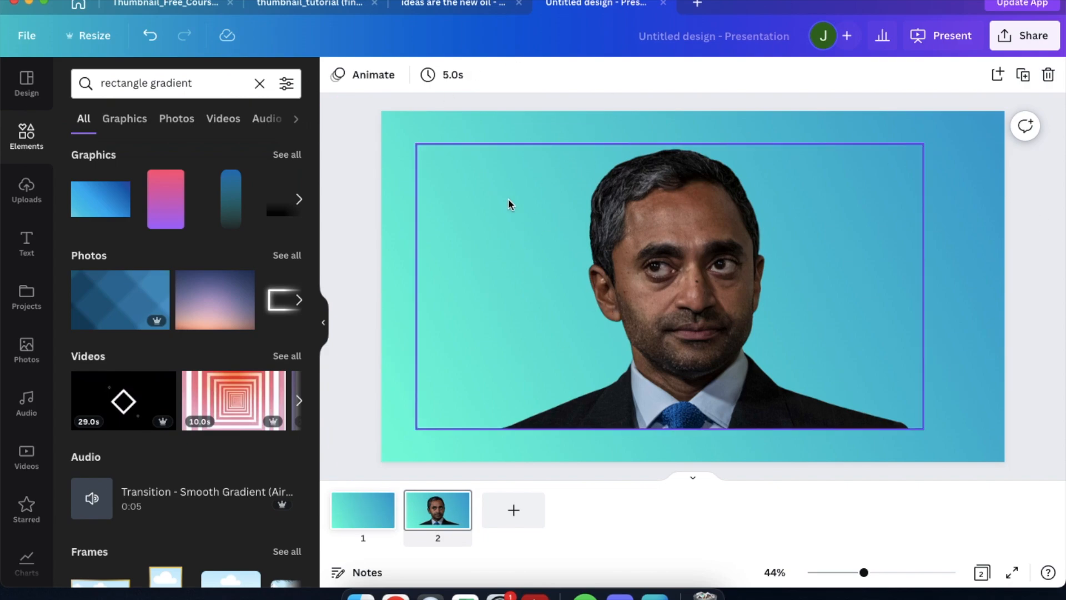
Select the cut-out portrait and compare it with the white-outlined portrait in the "ideas are the new oil" design.
left_click(607, 281)
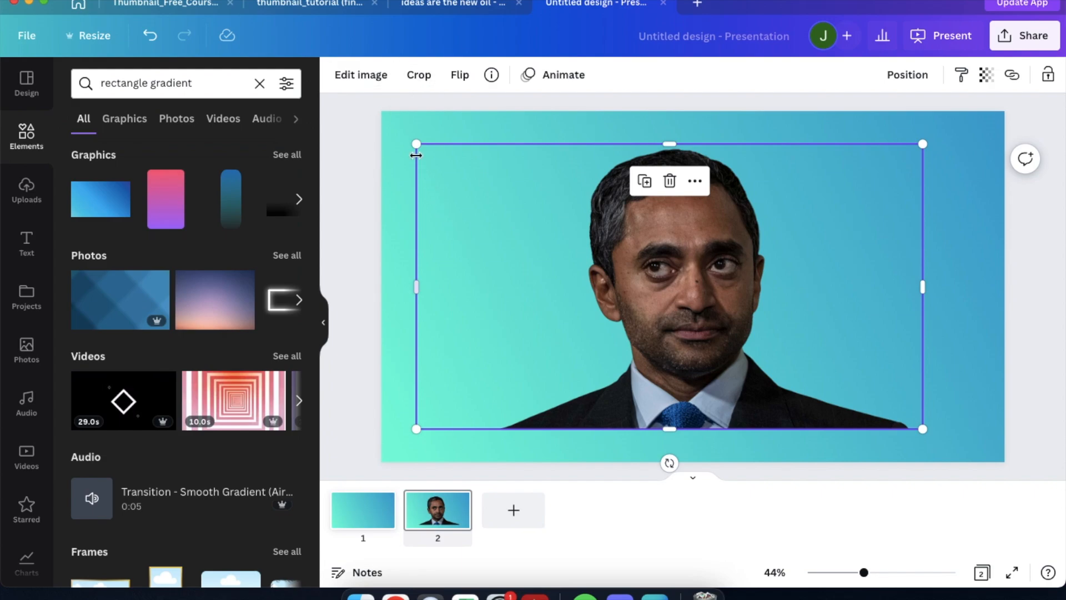
left_click(472, 3)
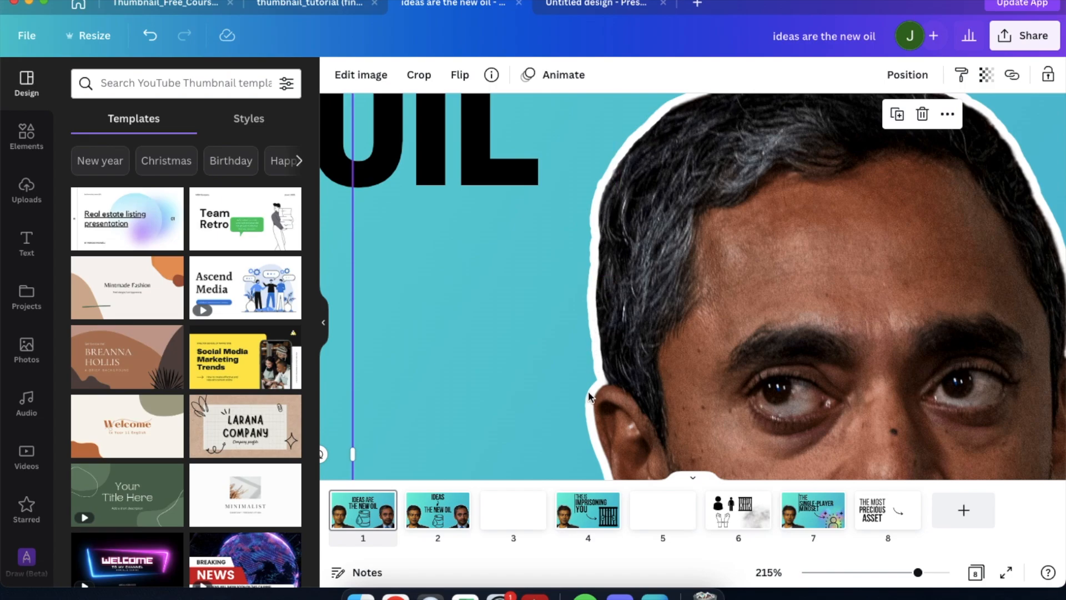
left_click(602, 6)
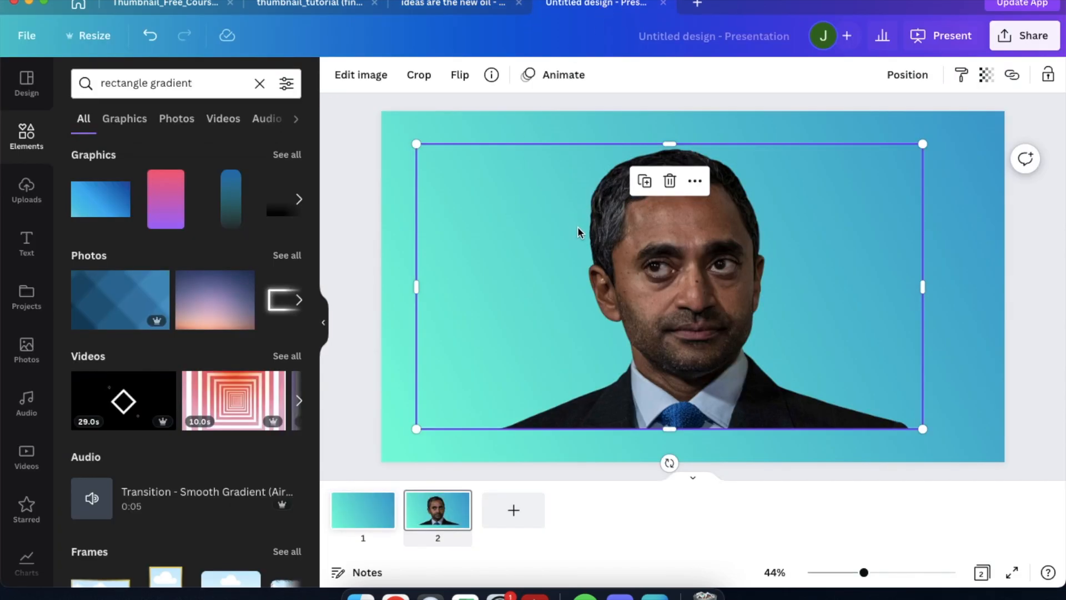
Add the Glow shadow effect to the cut-out portrait on page 2.
left_click(342, 78)
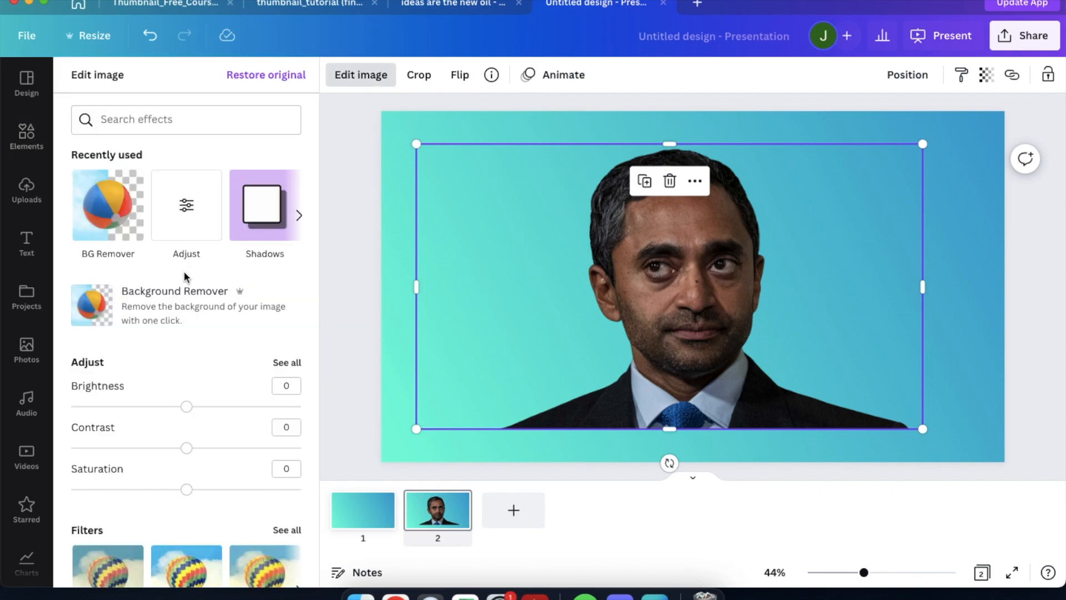
scroll(184, 271, "down", 2)
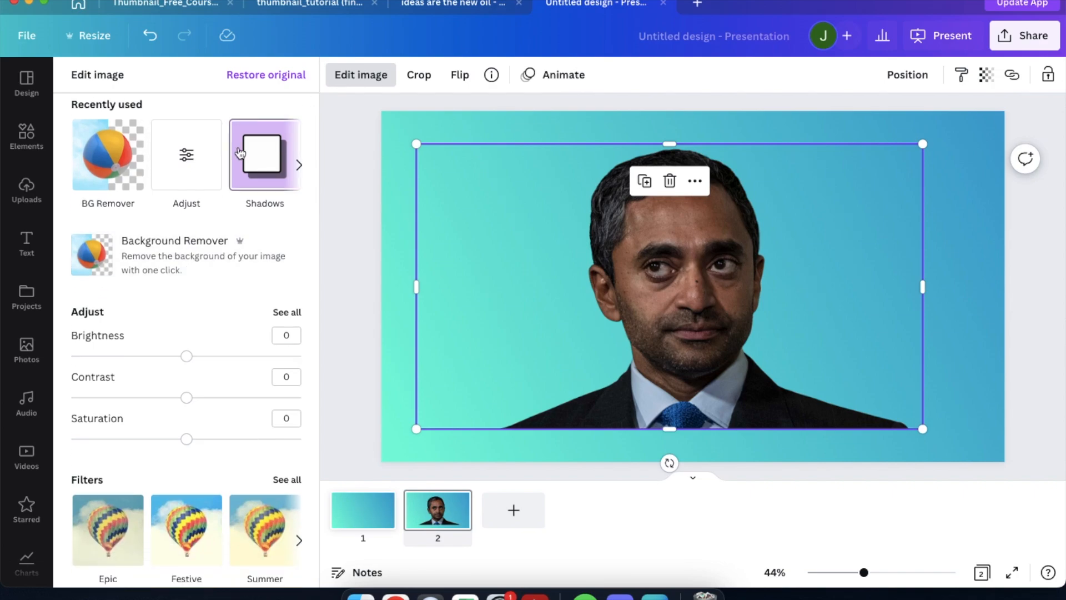
scroll(184, 326, "down", 10)
scroll(184, 321, "down", 5)
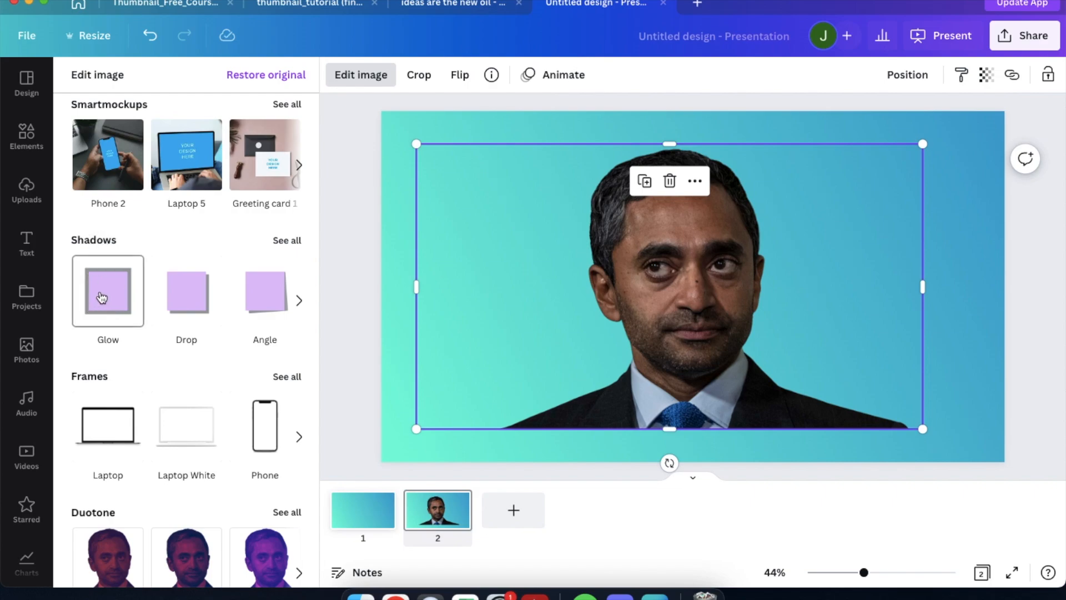
left_click(101, 298)
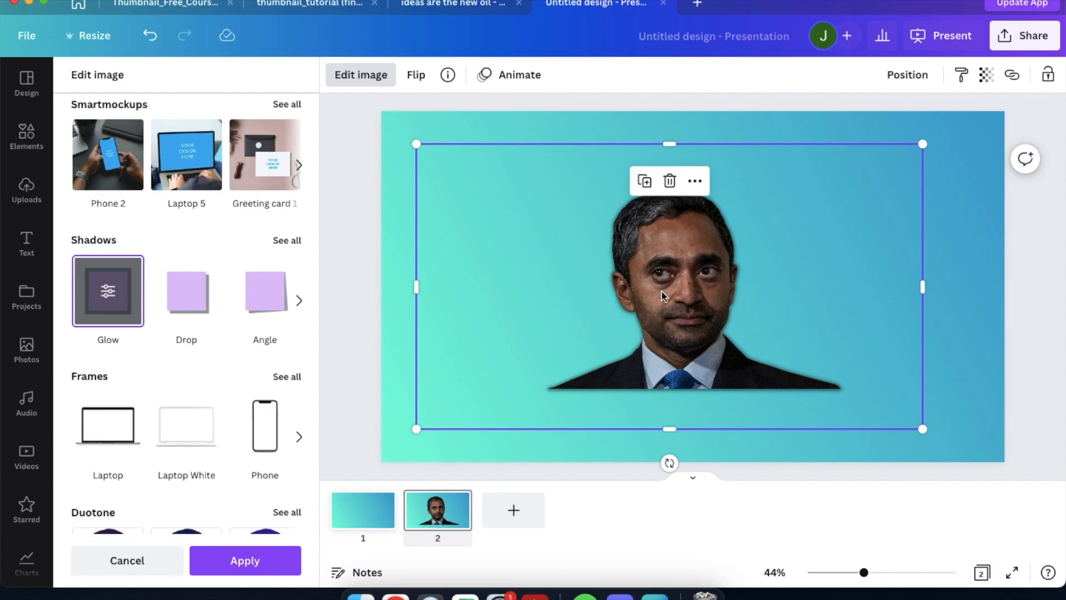
Set the portrait's glow to transparency 100, blur 0 and white color for a solid outline.
left_click(108, 294)
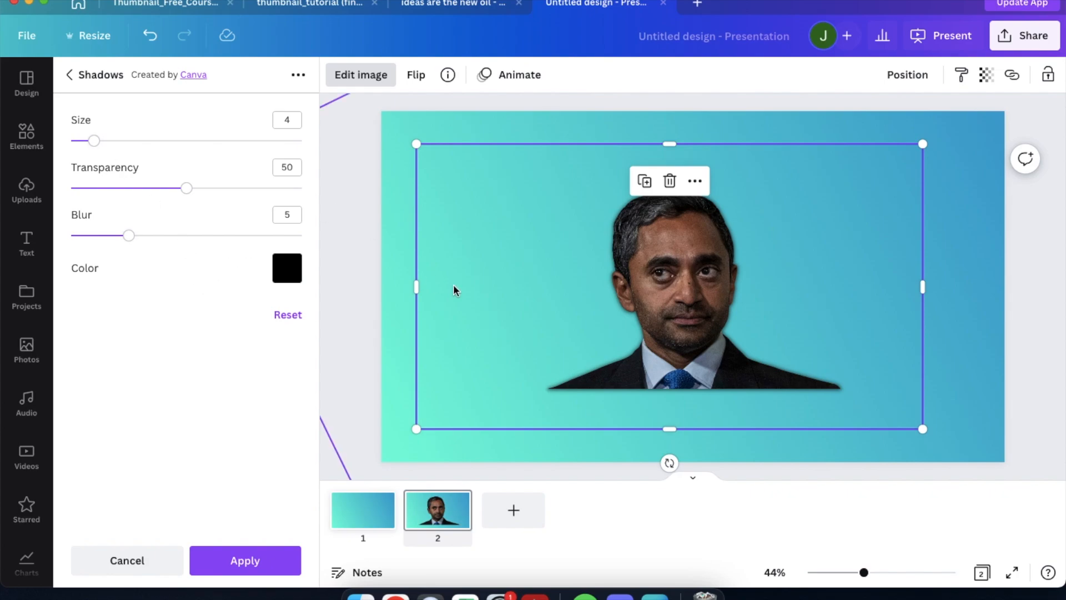
scroll(704, 280, "up", 5)
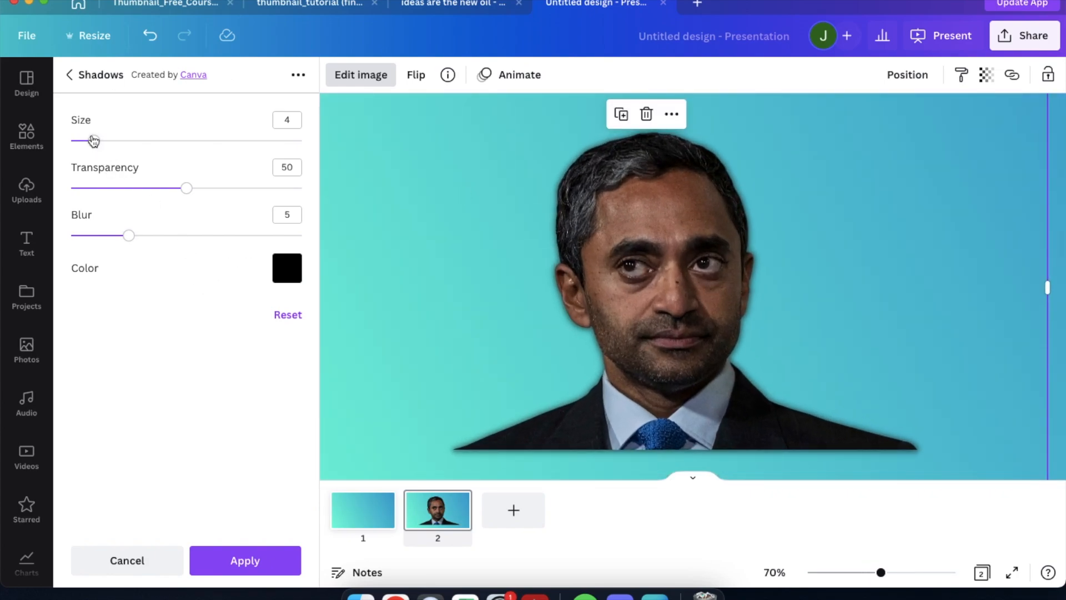
left_click(185, 189)
left_click_drag(184, 189, 332, 216)
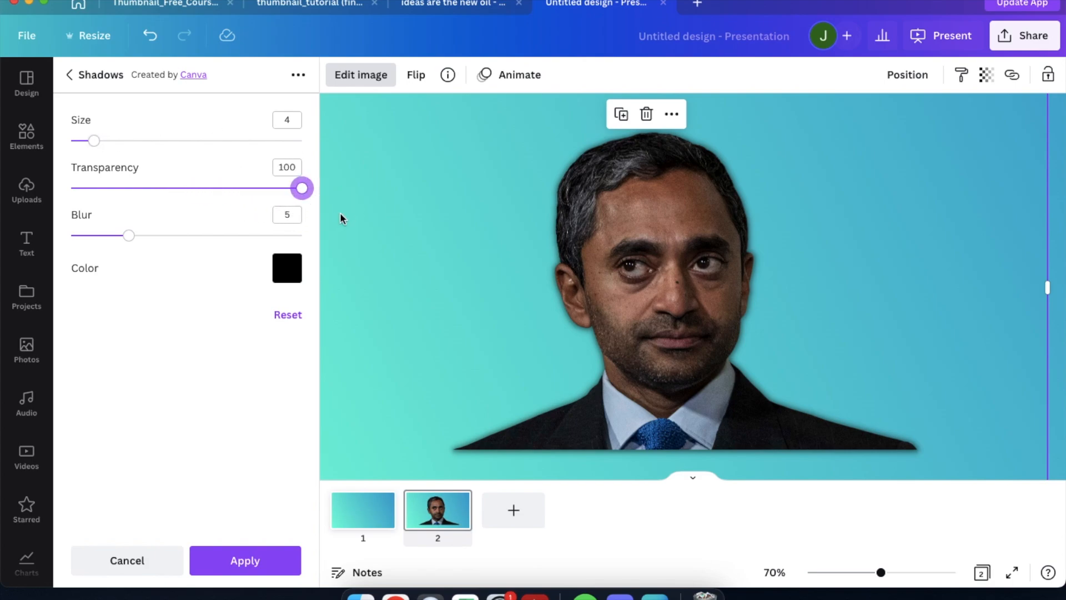
left_click_drag(128, 235, 56, 236)
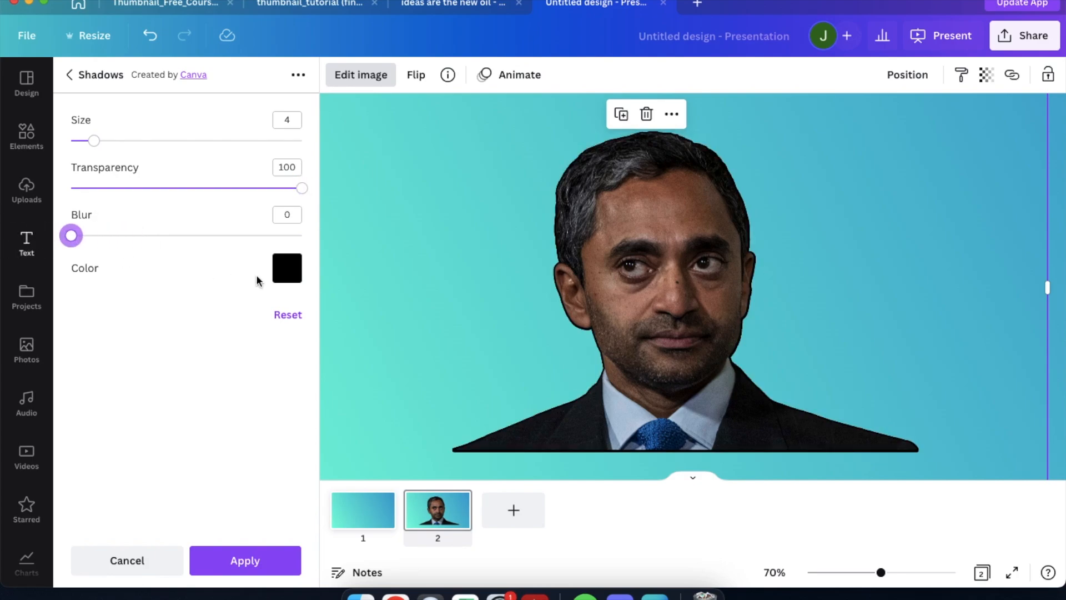
left_click(287, 268)
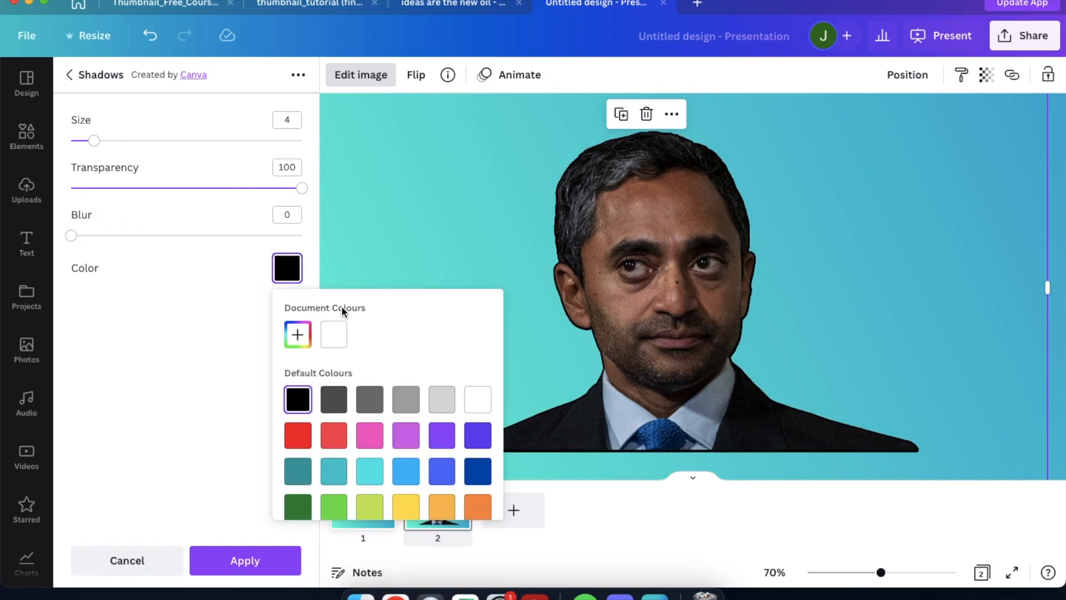
left_click(334, 334)
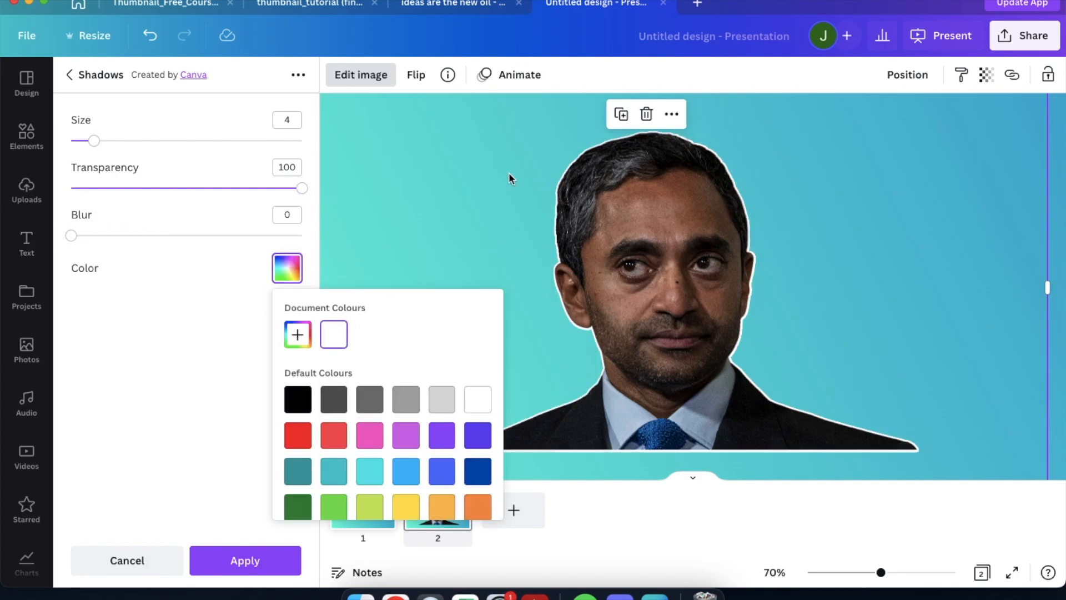
Set the portrait's glow size to 5 and compare the outline with the one in the "ideas are the new oil" design.
left_click(509, 175)
scroll(553, 164, "up", 5)
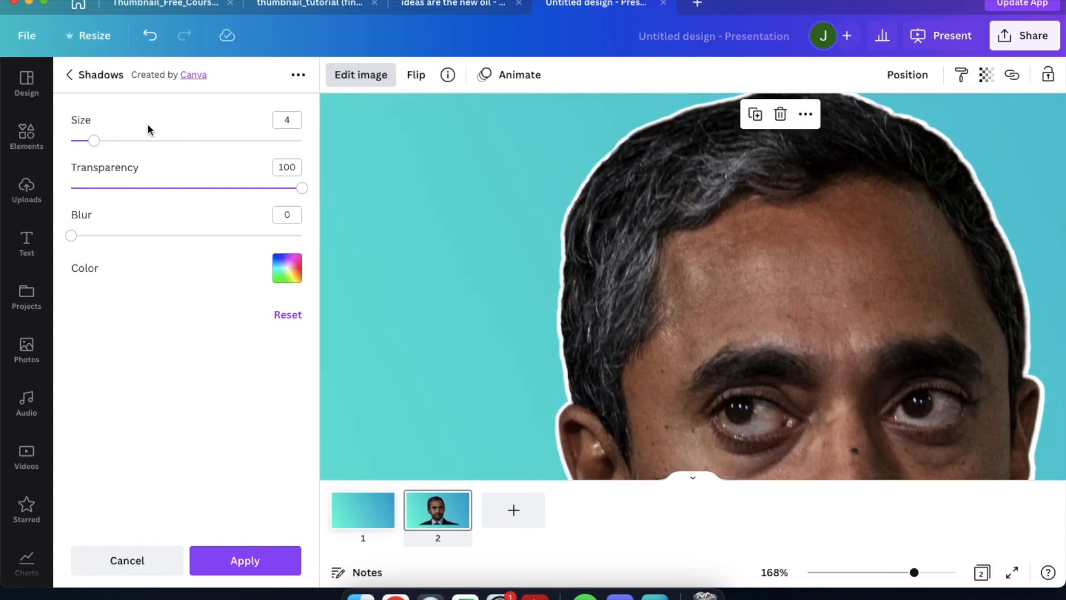
left_click(286, 122)
type("5")
key("Return")
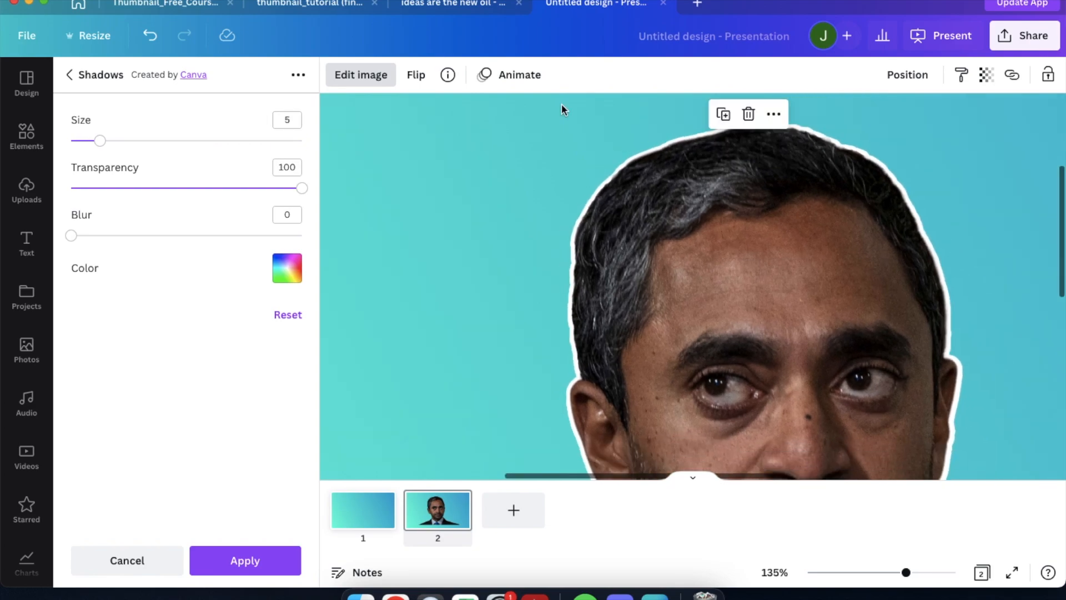
left_click(502, 7)
left_click(574, 12)
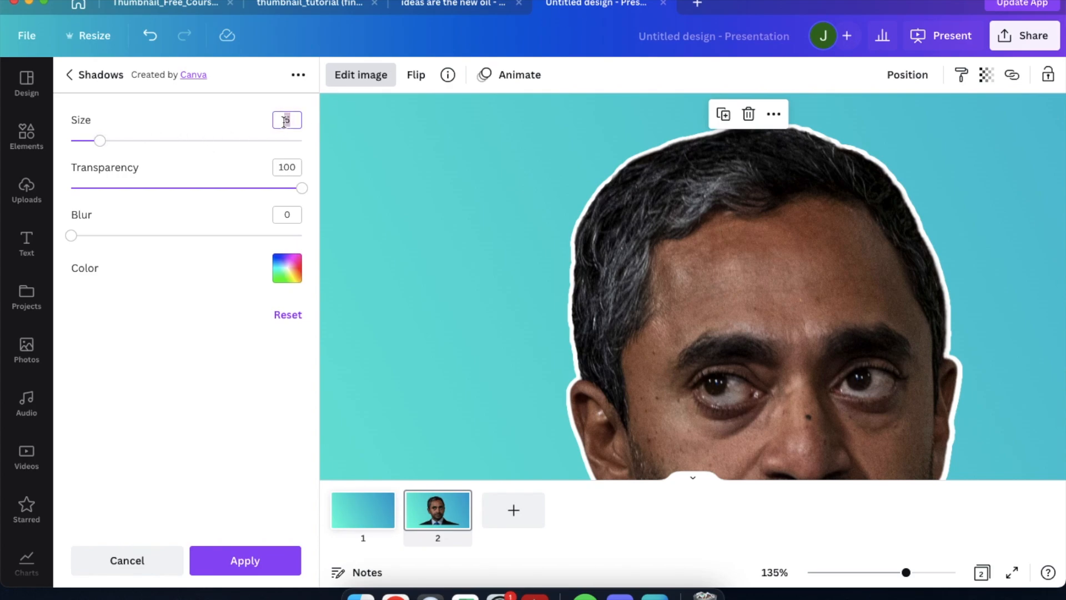
Set the portrait's glow size to 7 and inspect the outline around the head.
type("7")
key("Return")
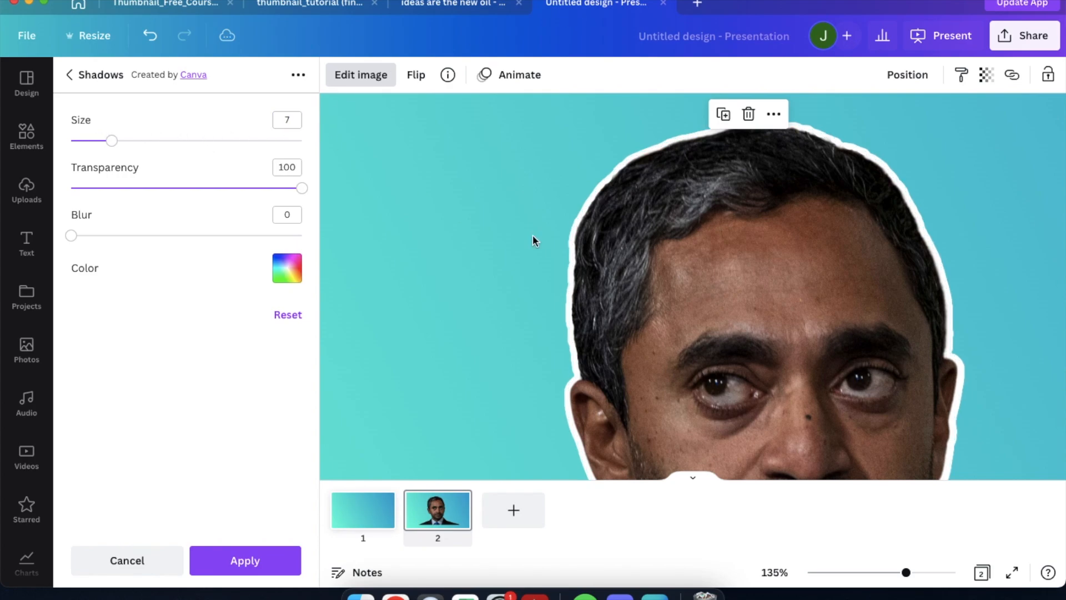
scroll(532, 240, "down", 1)
scroll(533, 235, "down", 4)
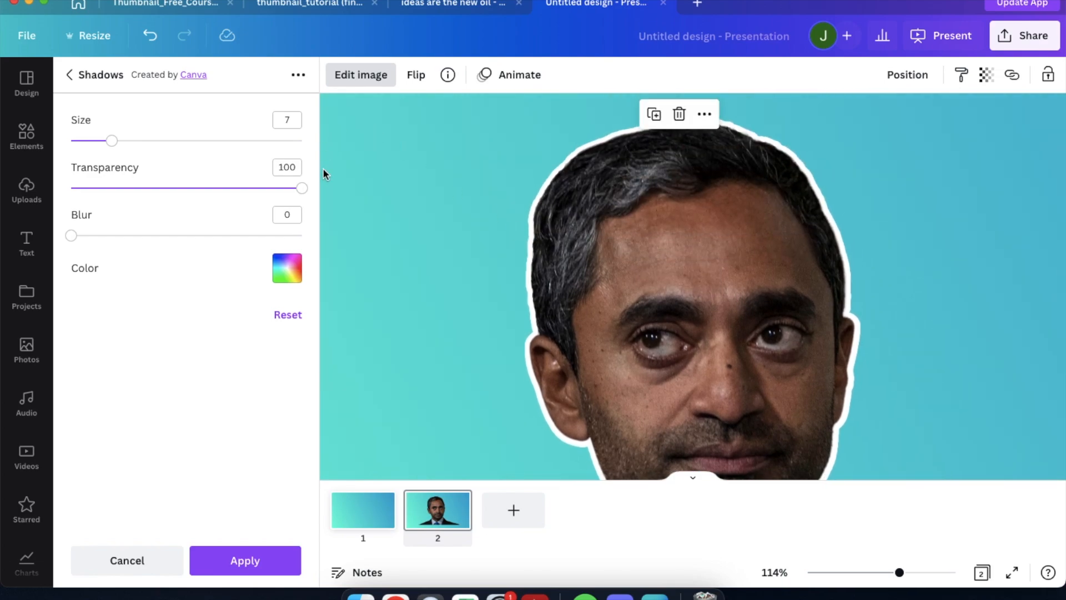
scroll(512, 224, "right", 2)
scroll(511, 223, "right", 2)
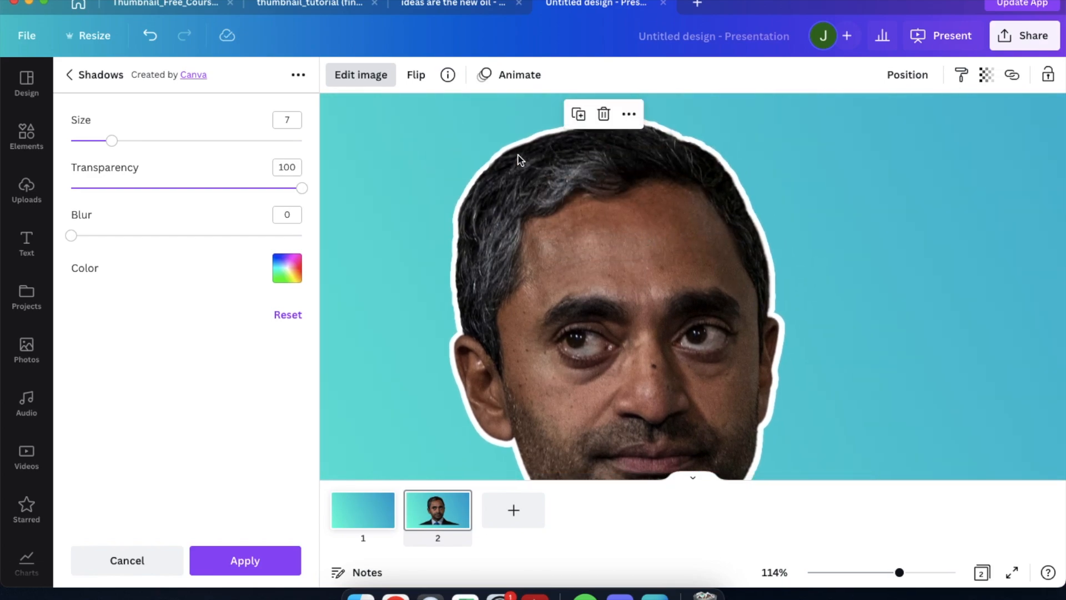
Compare the outline with the portrait in the "ideas are the new oil" design, and apply the glow settings on page 2.
left_click(487, 7)
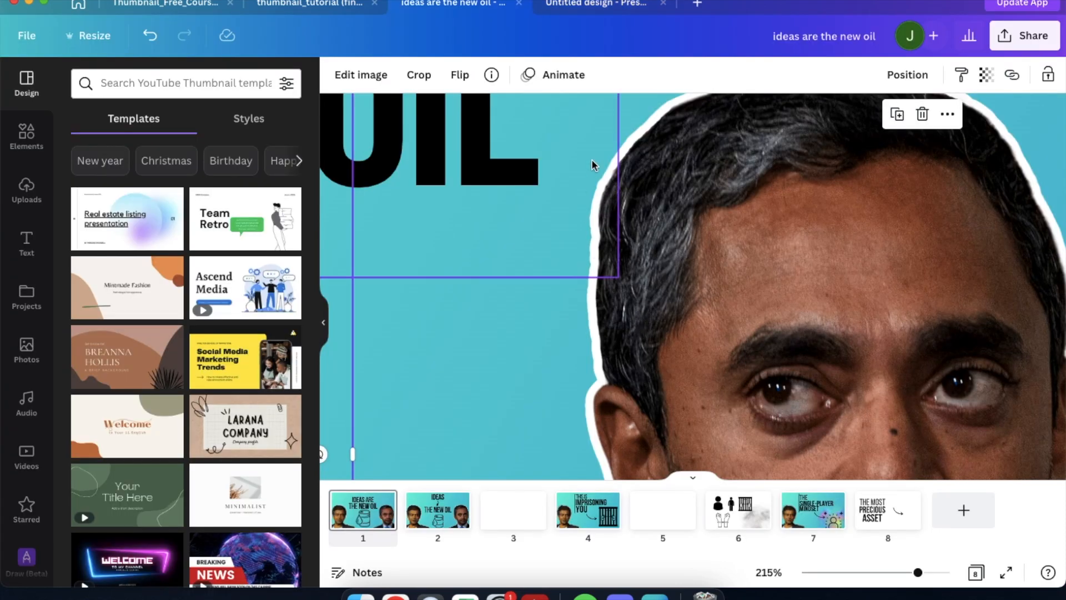
scroll(561, 301, "down", 5)
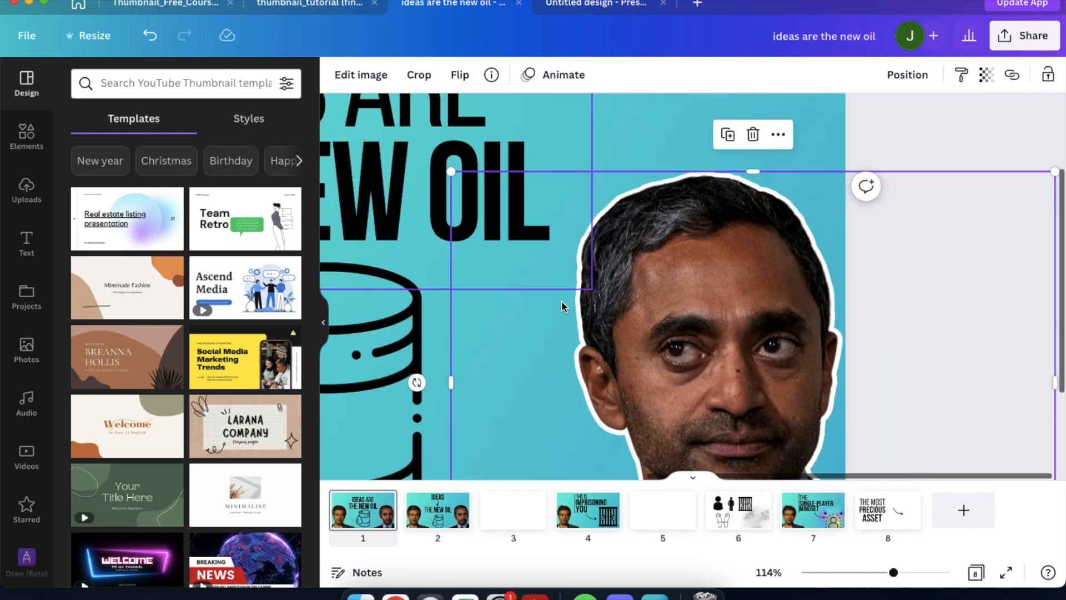
left_click(608, 6)
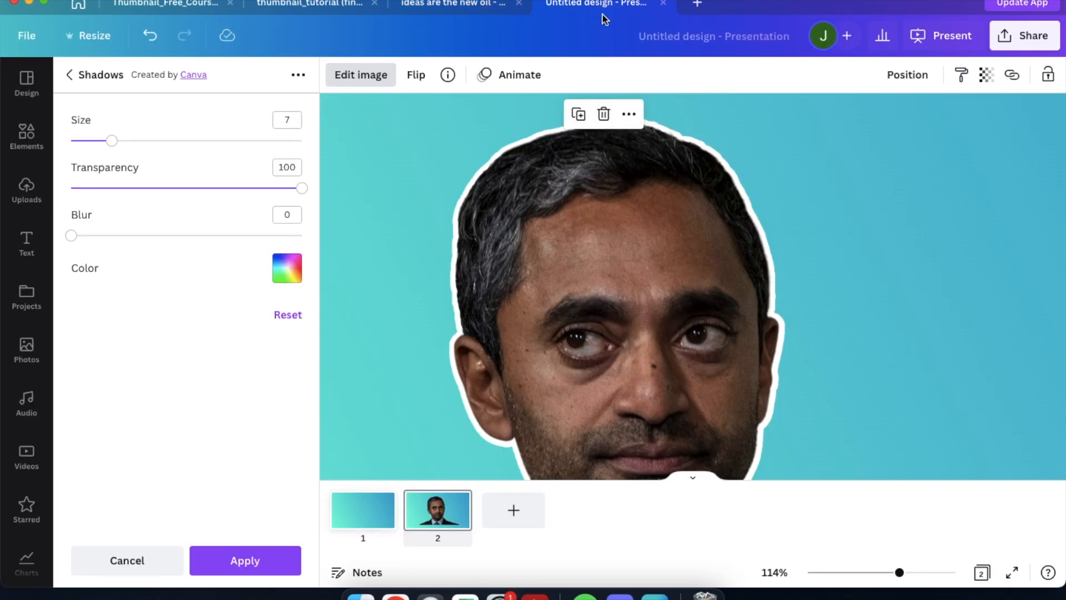
scroll(504, 201, "down", 3)
scroll(504, 201, "down", 3)
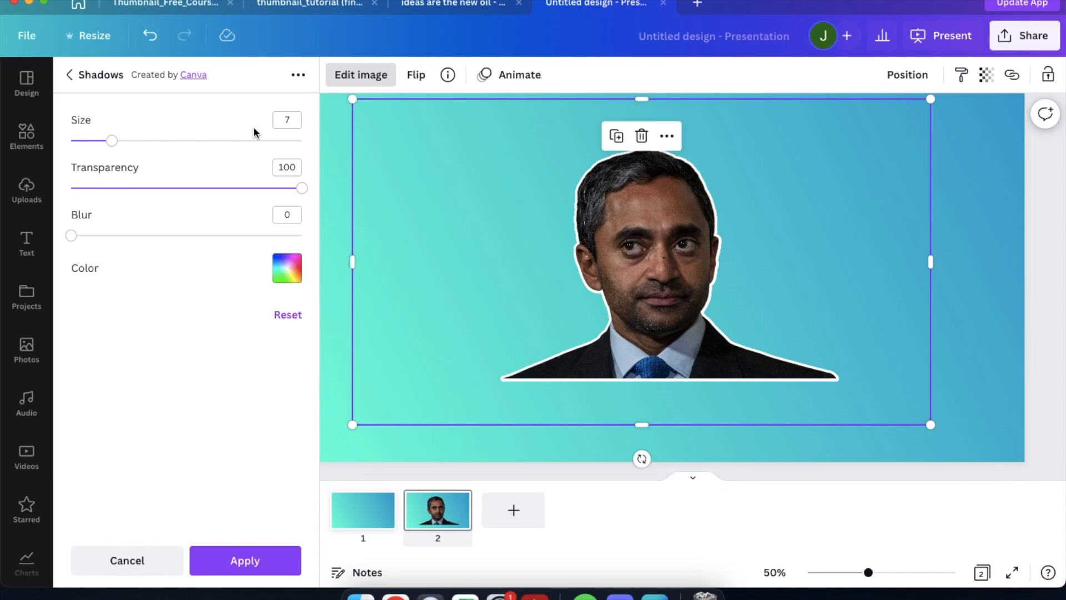
left_click(226, 561)
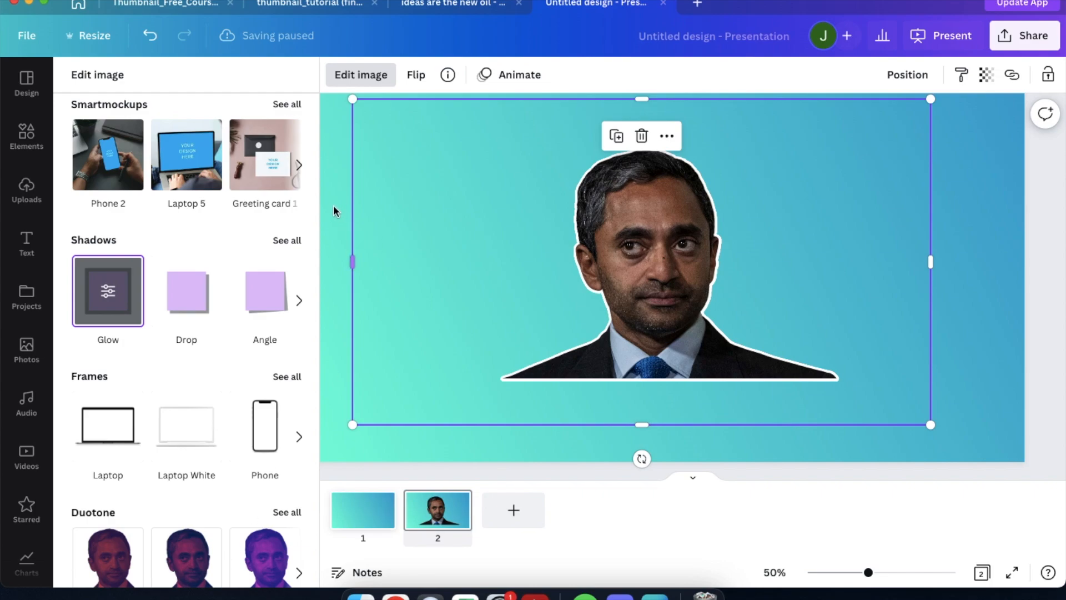
left_click(340, 189)
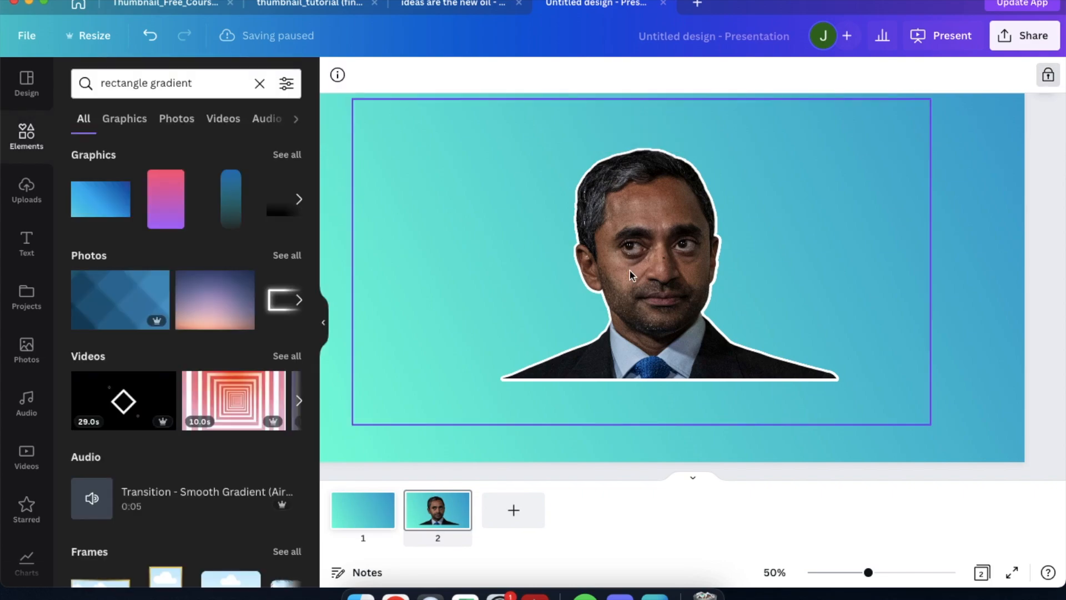
scroll(629, 271, "down", 5)
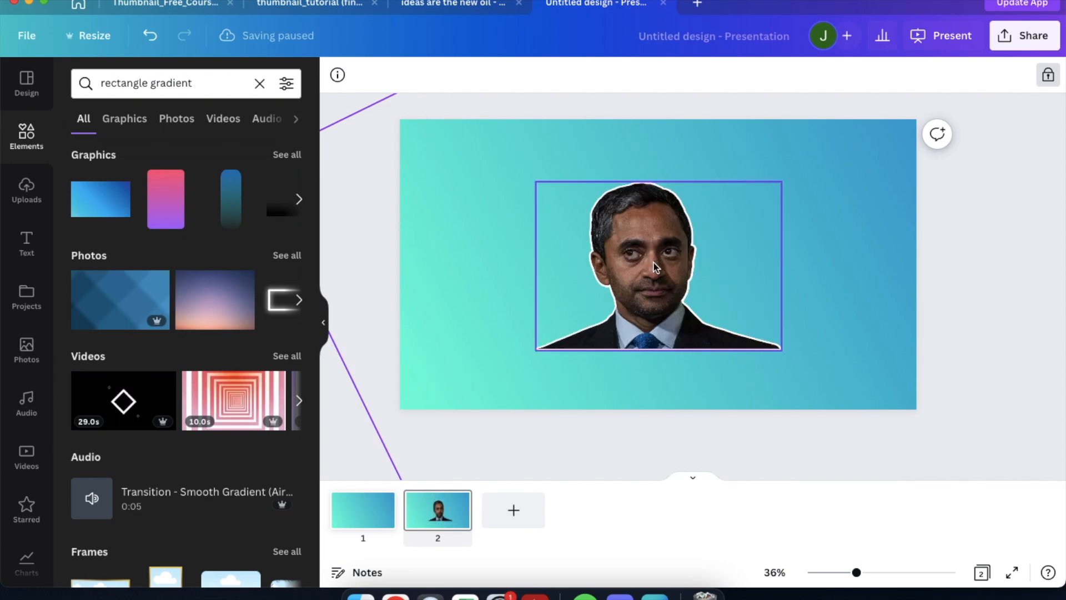
Switch to Chrome and open borderize.com in a new tab.
key("super+Tab")
left_click(993, 5)
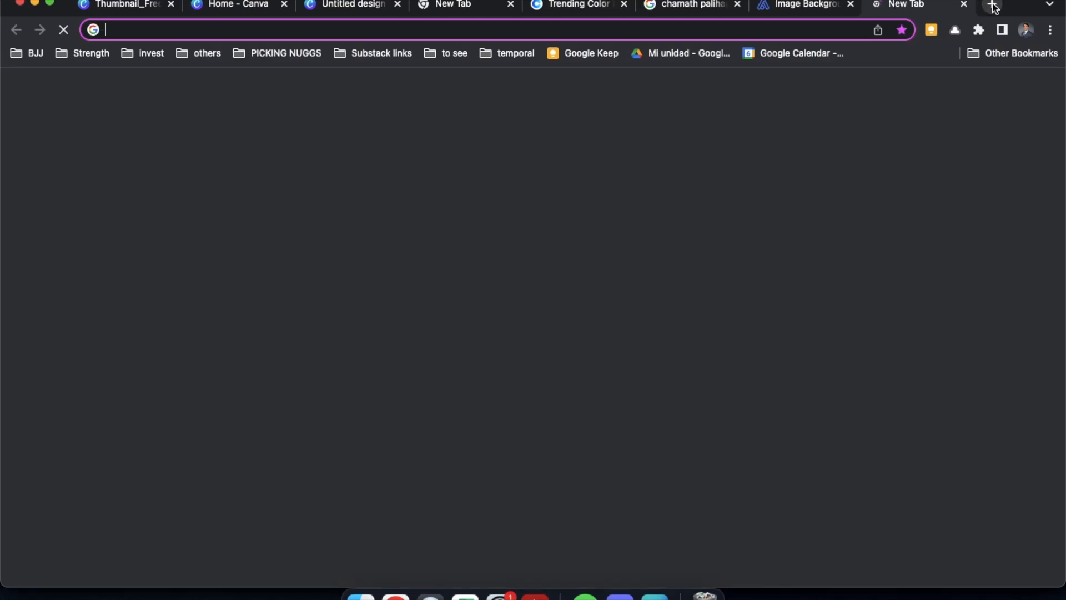
type("border")
key("Return")
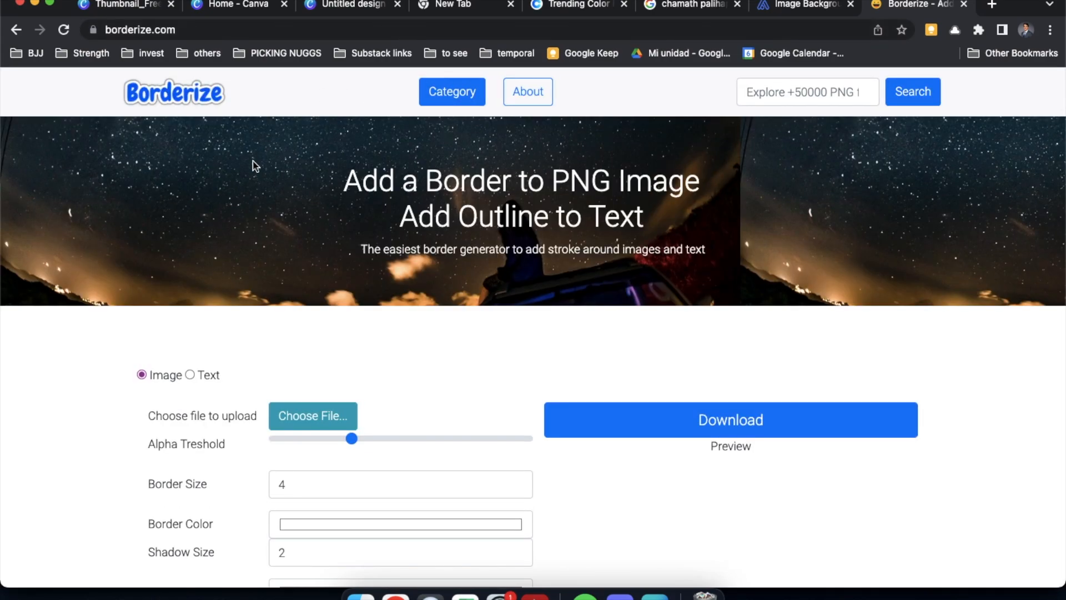
Examine Borderize's image upload option and its border and shadow settings as an alternative way to outline a PNG.
scroll(284, 351, "down", 3)
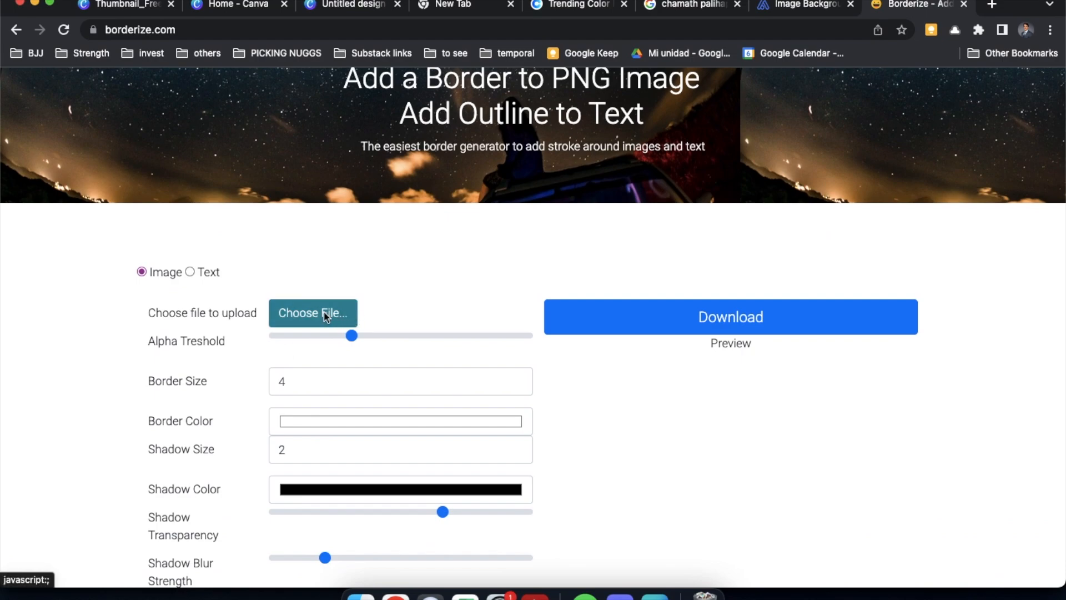
scroll(433, 373, "down", 4)
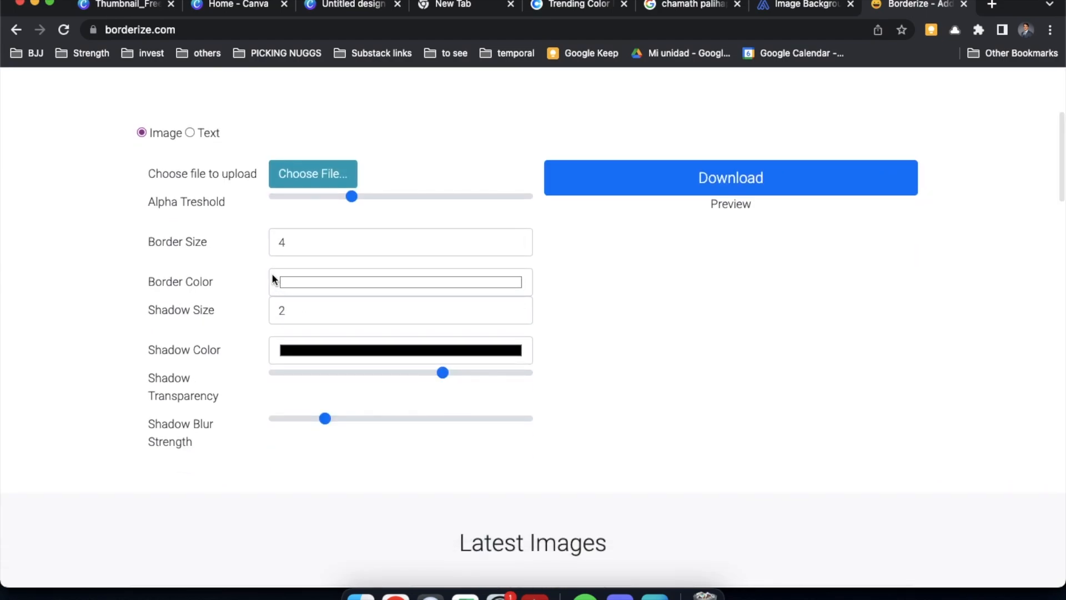
left_click(288, 244)
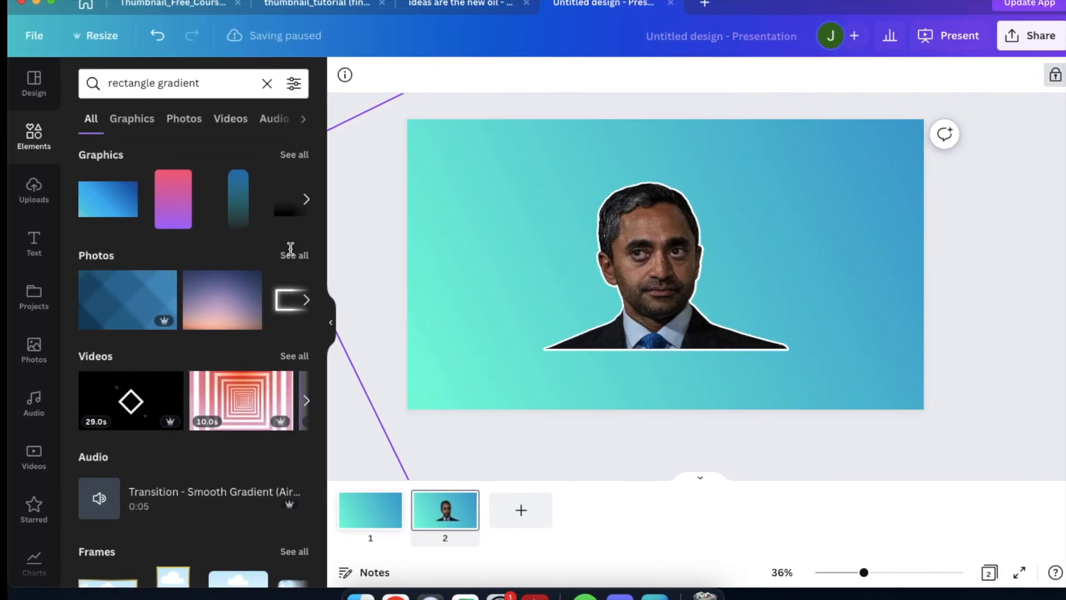
scroll(291, 248, "down", 2)
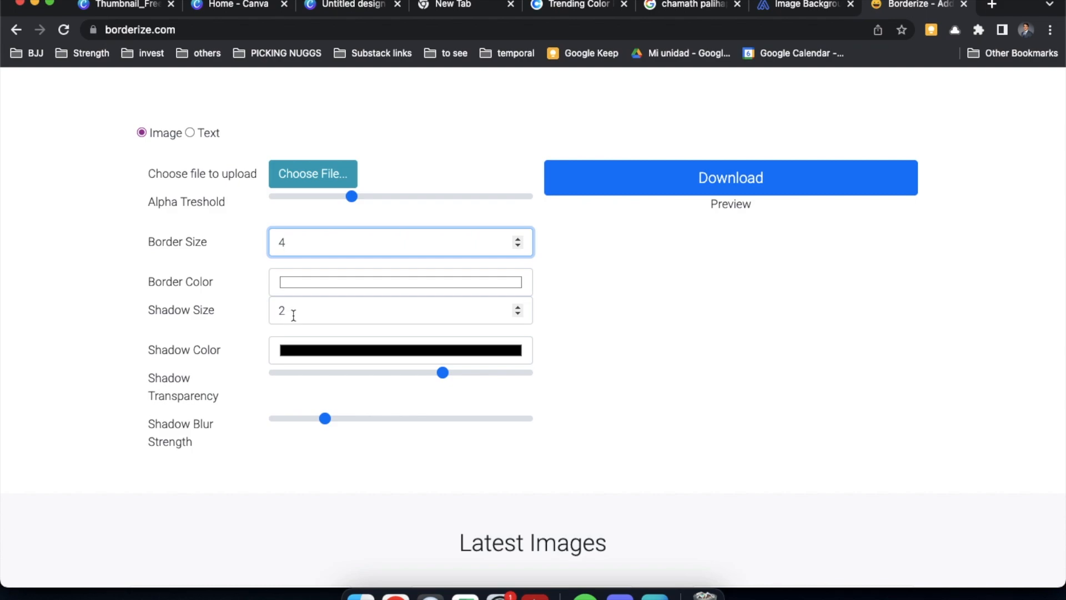
scroll(365, 378, "down", 2)
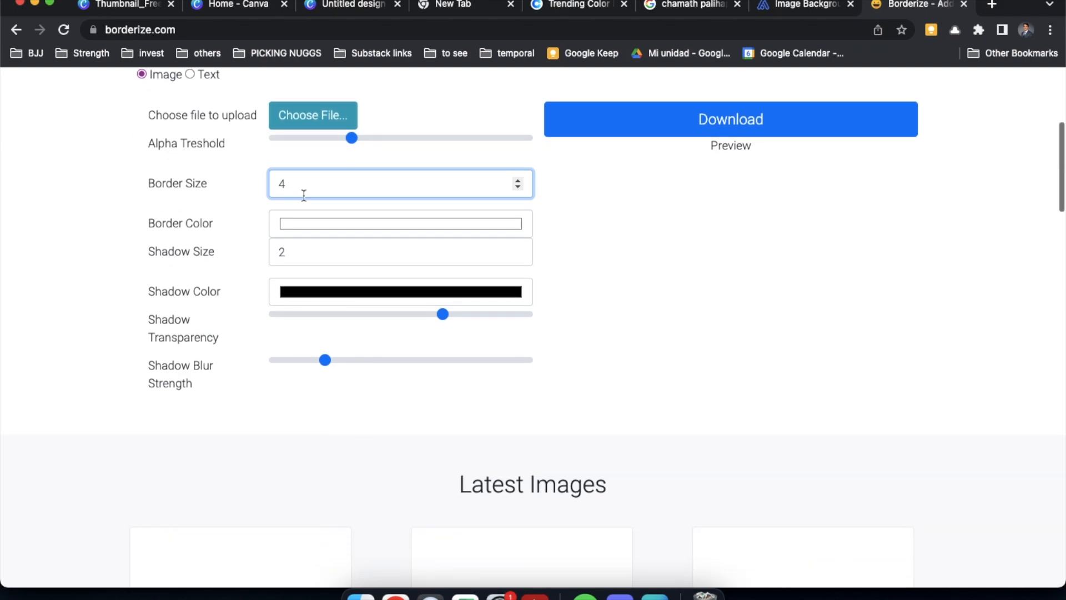
scroll(305, 206, "up", 3)
left_click(343, 335)
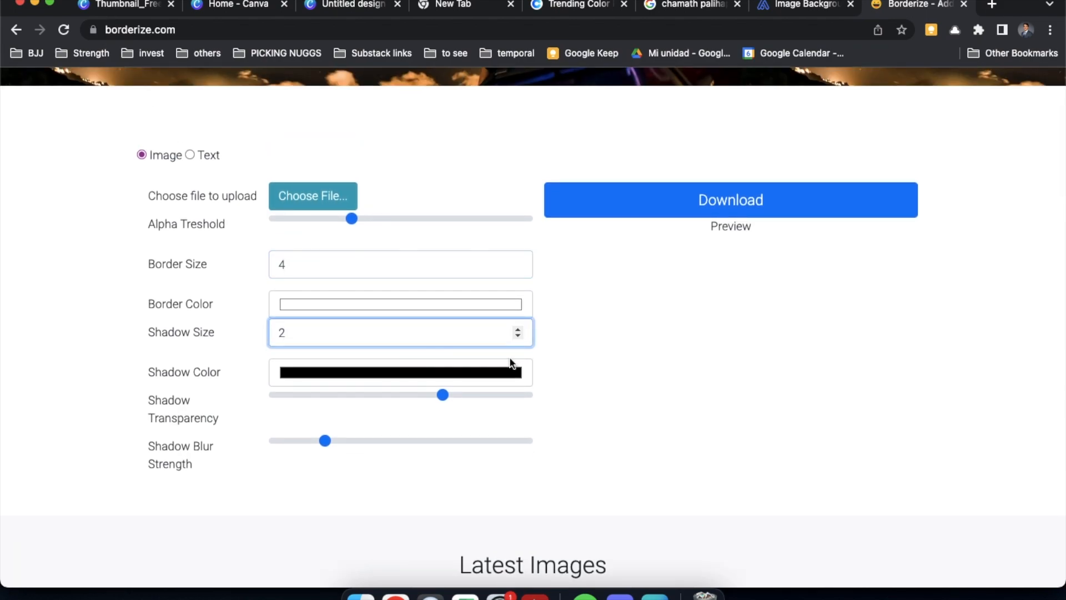
left_click(284, 265)
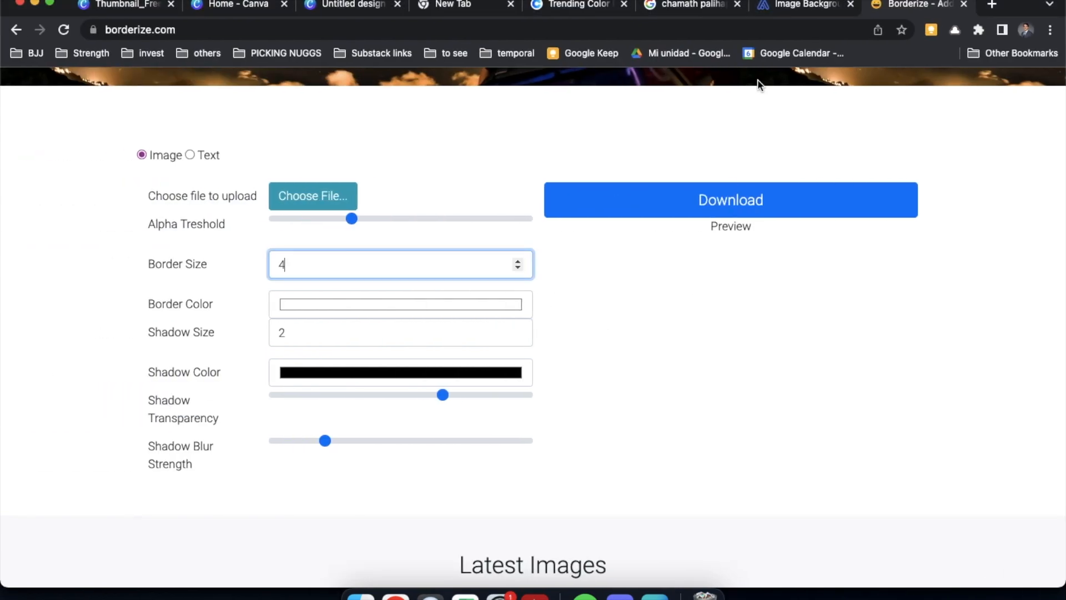
Review the removal.ai background remover page again, and return to the Canva design to select the outlined portrait.
left_click(784, 9)
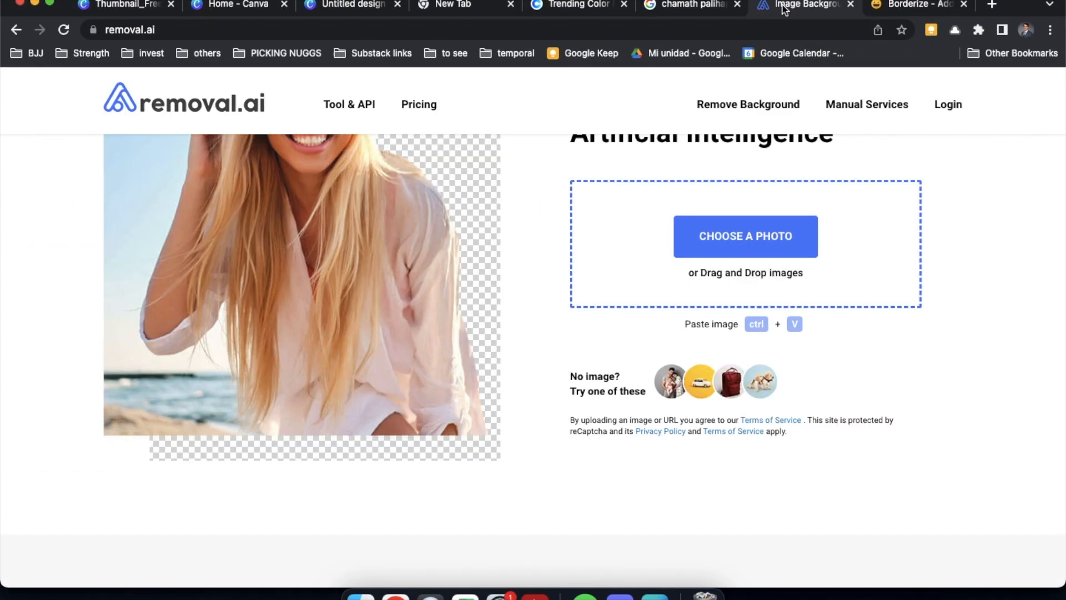
scroll(333, 258, "up", 3)
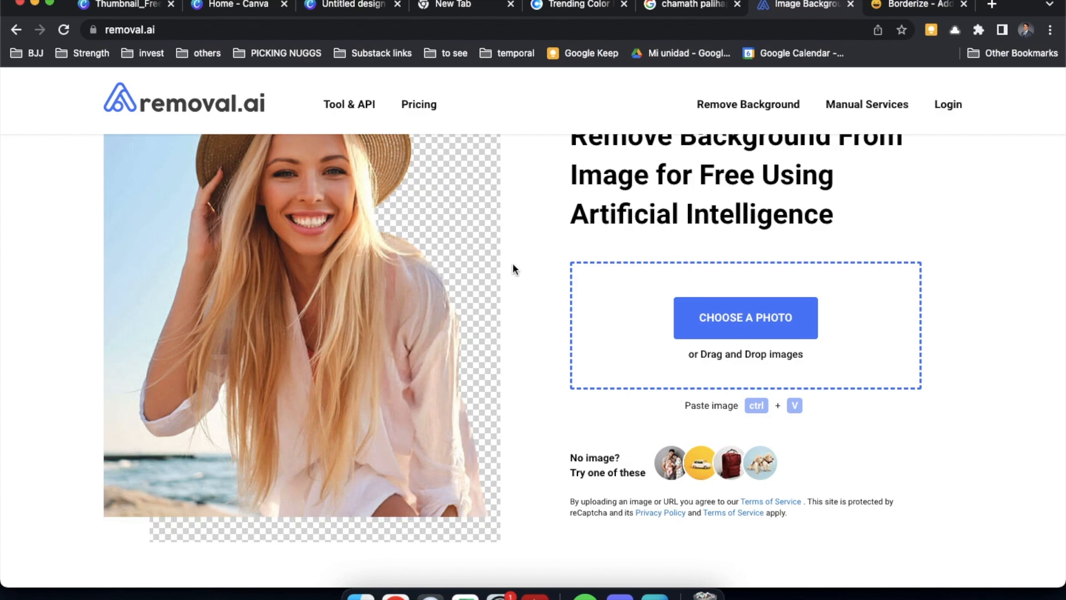
scroll(691, 261, "down", 3)
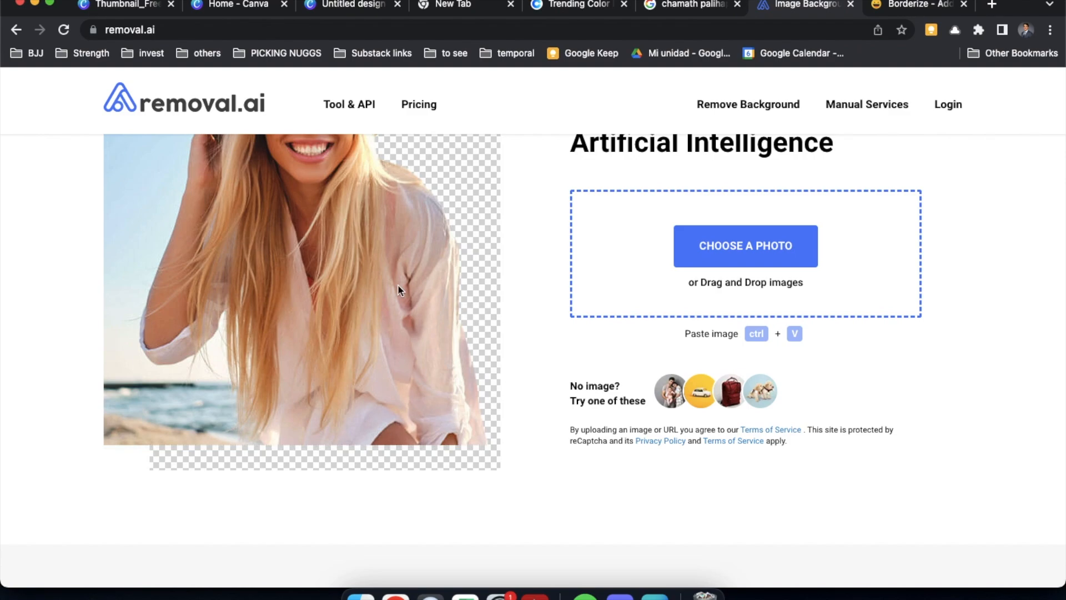
scroll(397, 285, "down", 6)
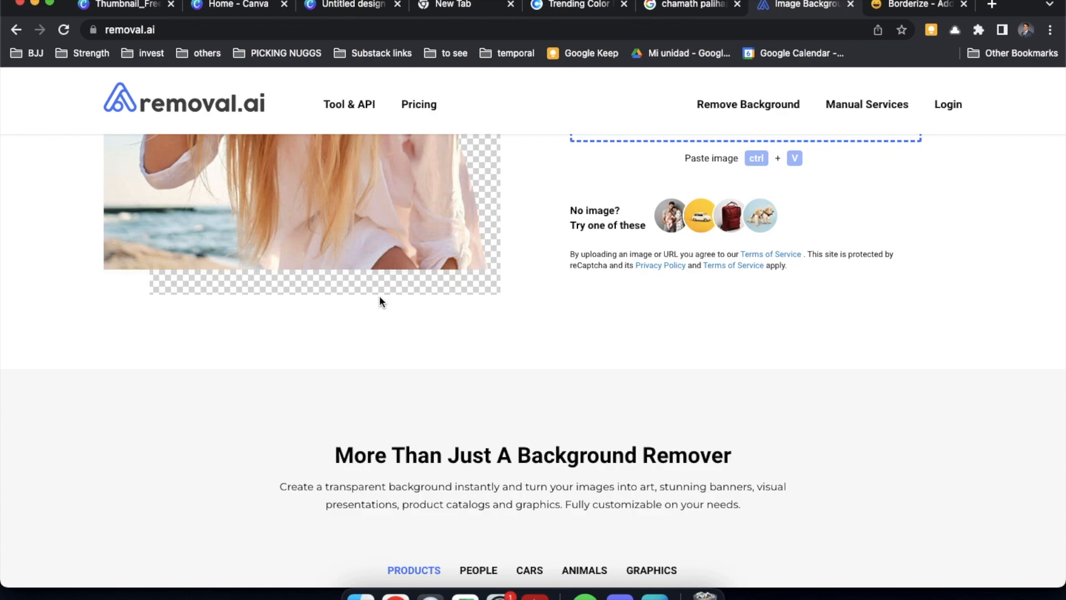
key("ctrl+Right")
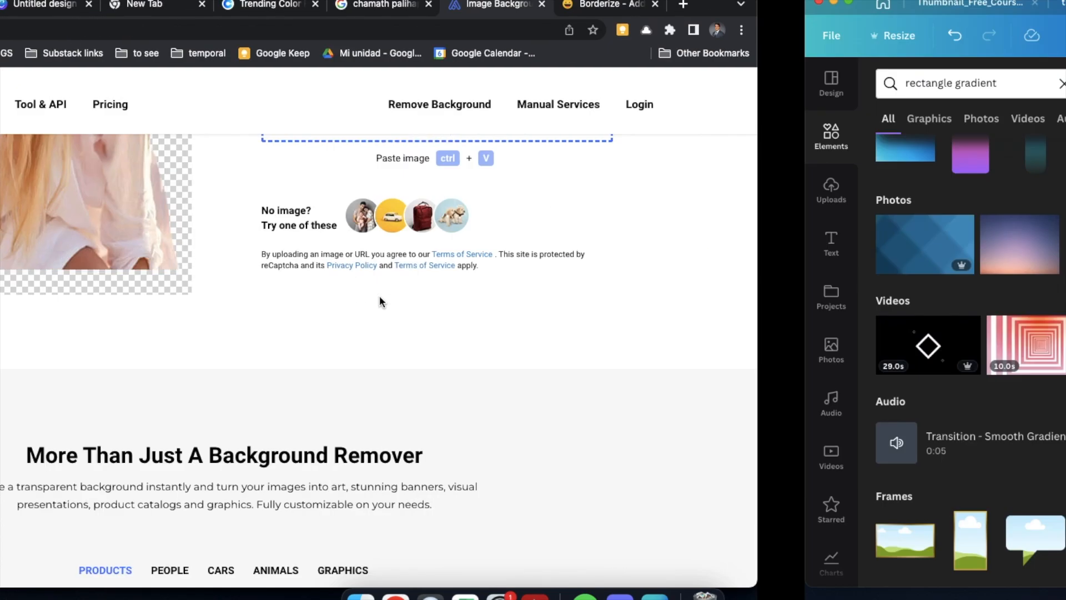
left_click(670, 255)
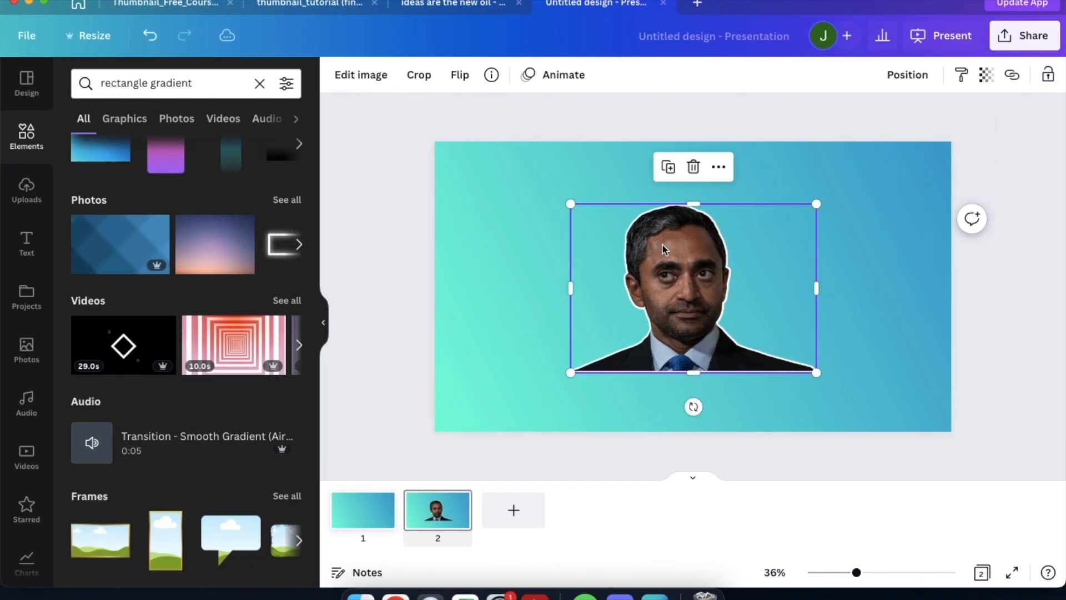
Try the download options with PNG as the file type and size 2, and close them without downloading.
left_click(1026, 35)
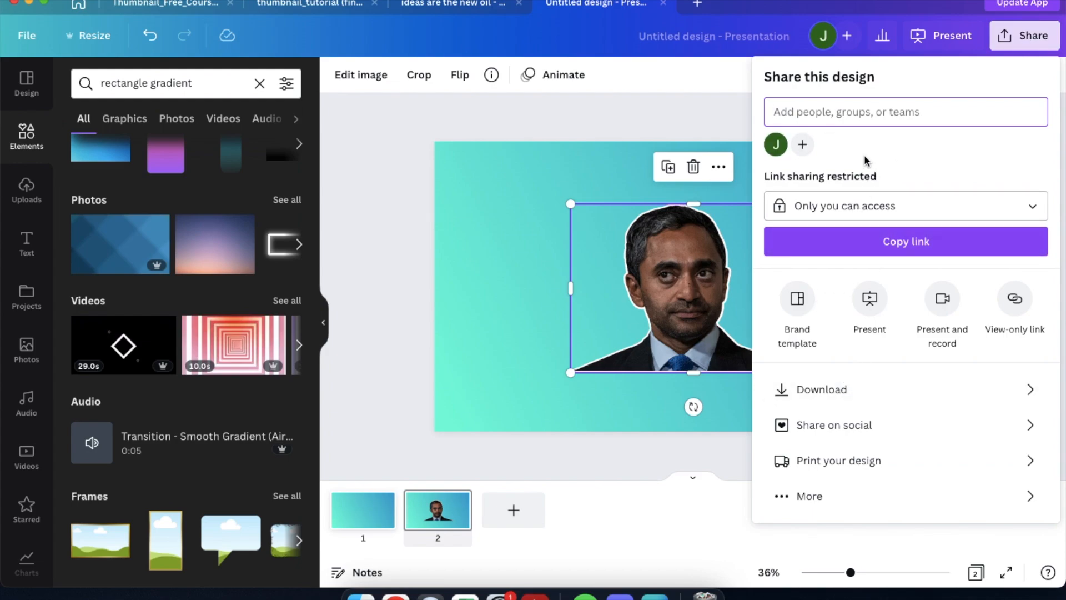
left_click(821, 387)
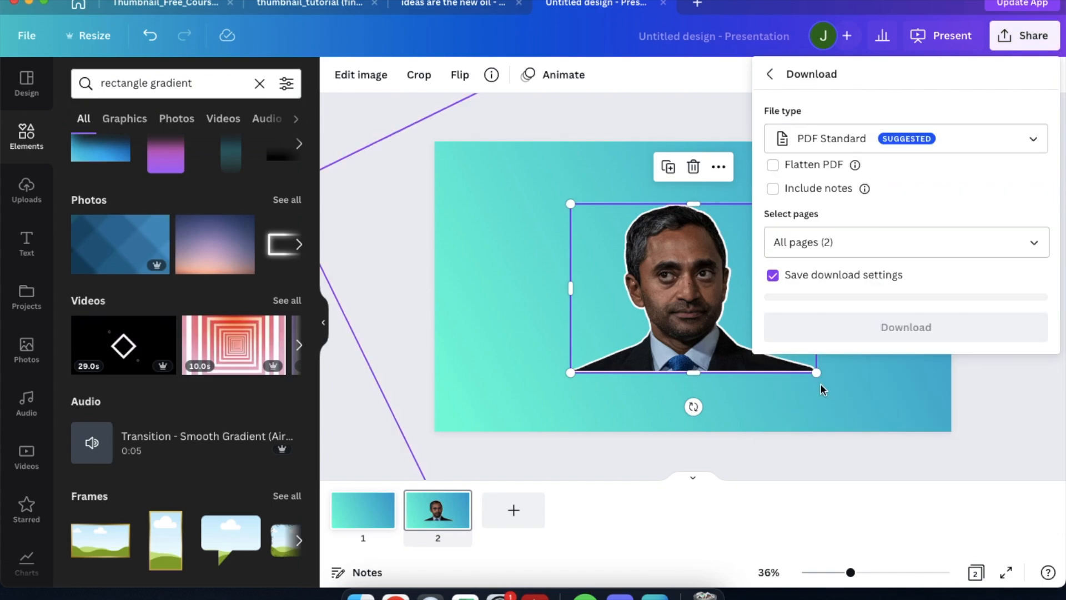
left_click(849, 142)
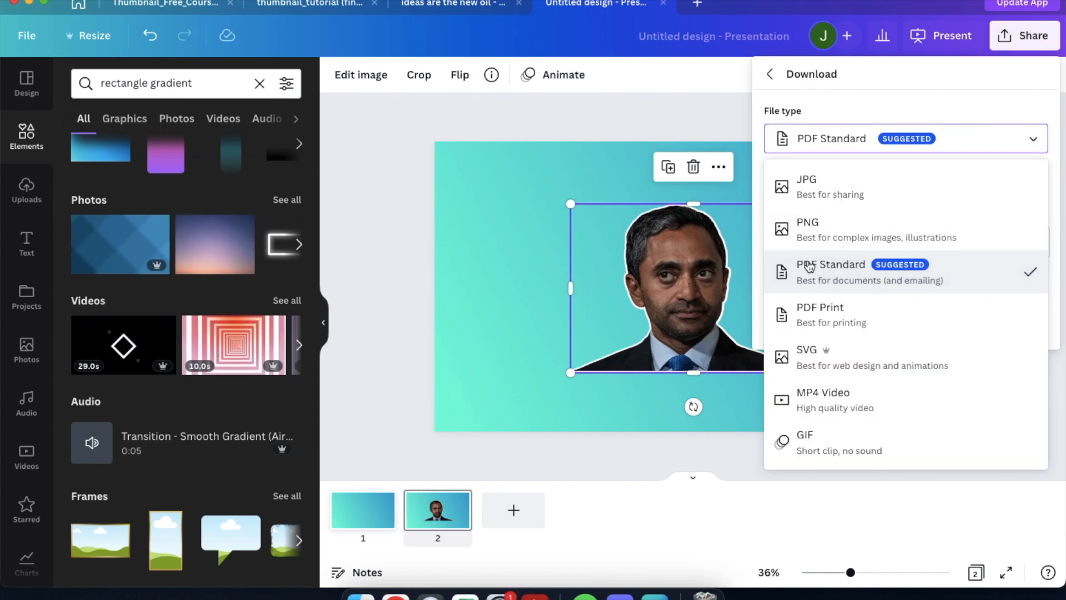
left_click(820, 230)
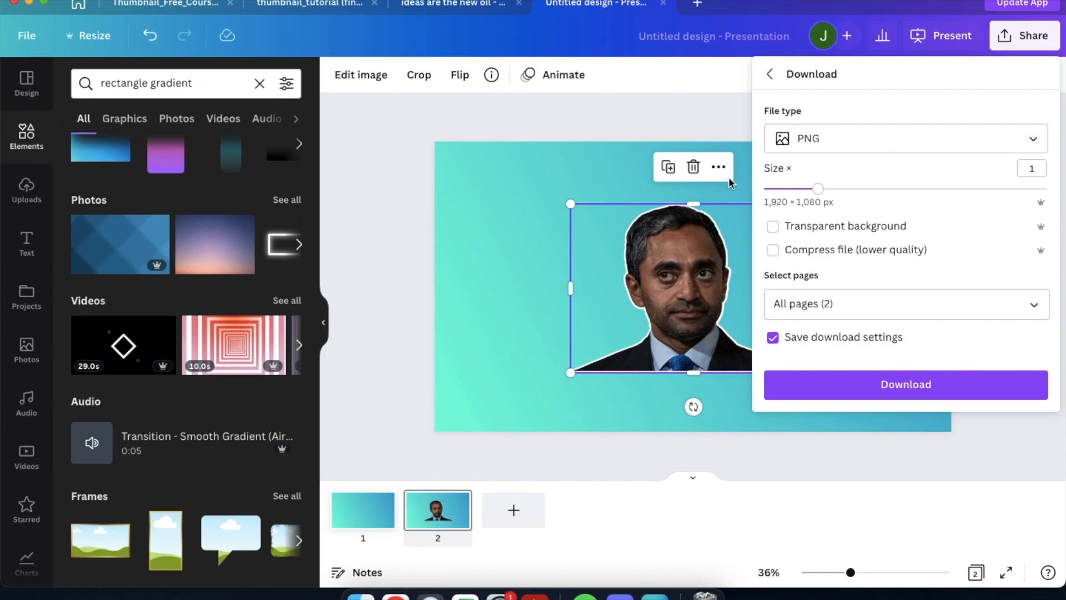
left_click_drag(819, 190, 926, 188)
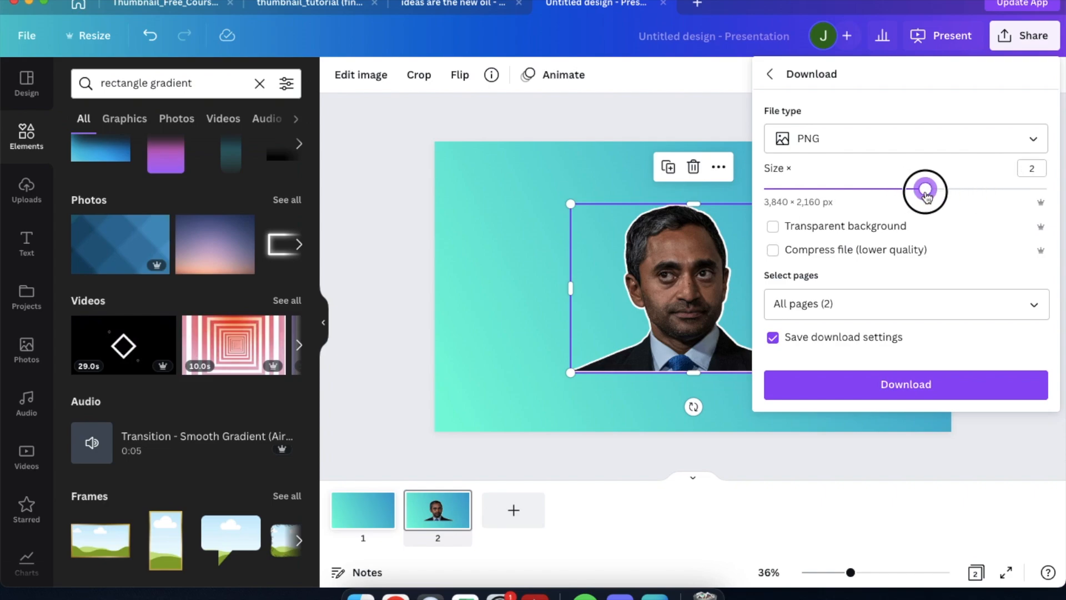
left_click(1040, 169)
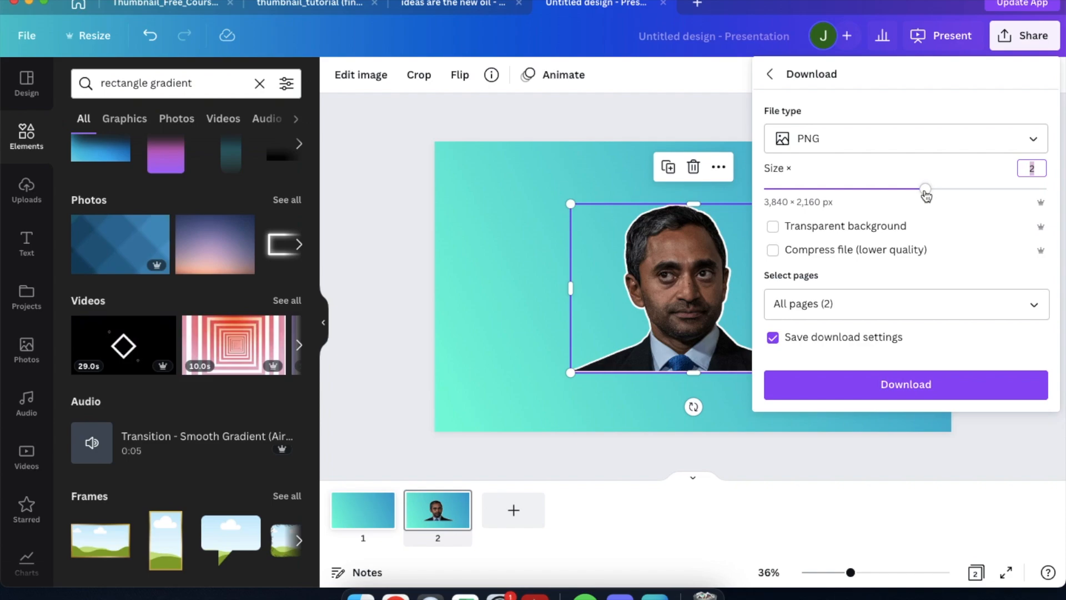
left_click_drag(925, 192, 817, 189)
key("Escape")
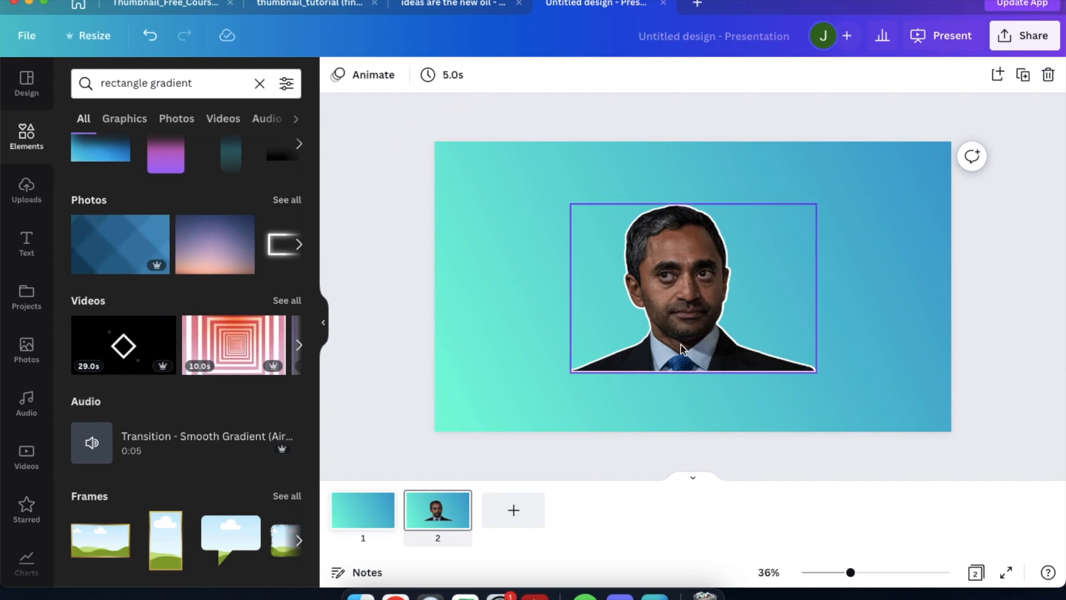
Copy the curly-haired man's outlined portrait from the "ideas are the new oil" design onto page 2 of the untitled presentation.
left_click(466, 6)
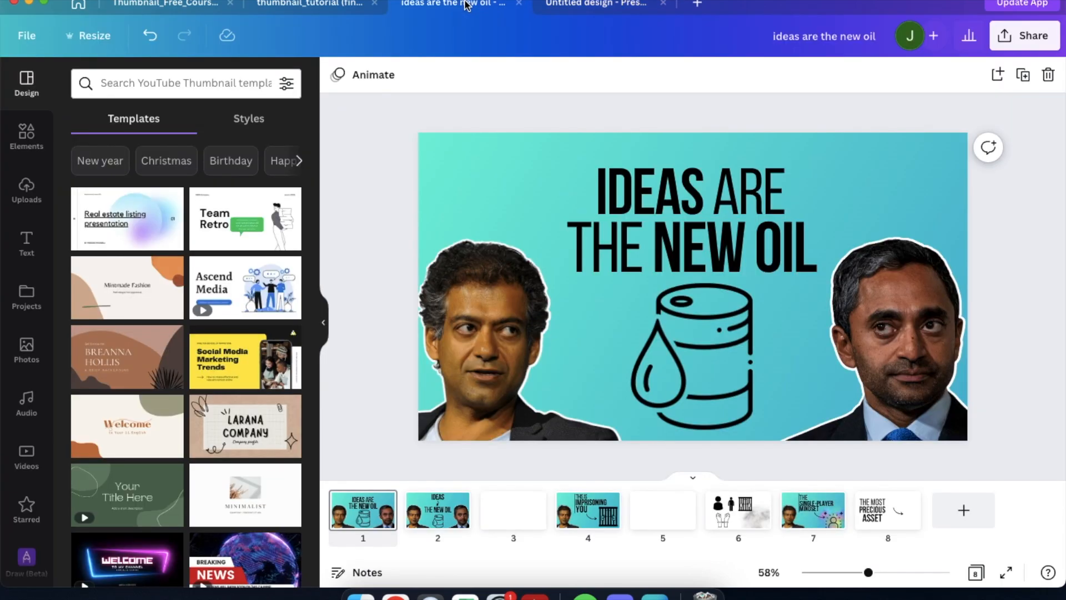
left_click(494, 328)
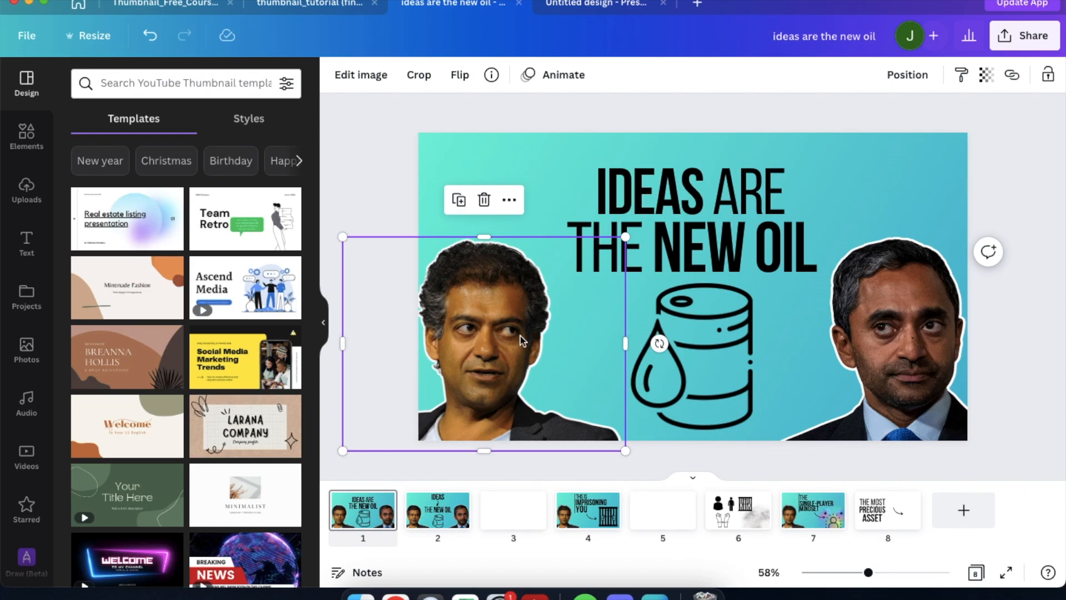
left_click(610, 3)
left_click(511, 300)
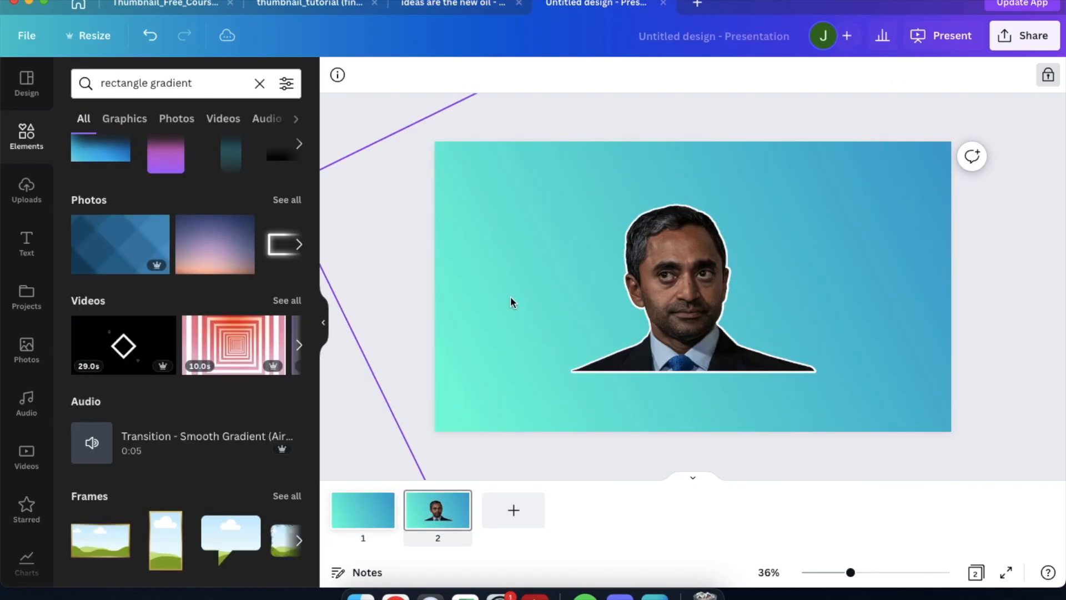
key("ctrl+v")
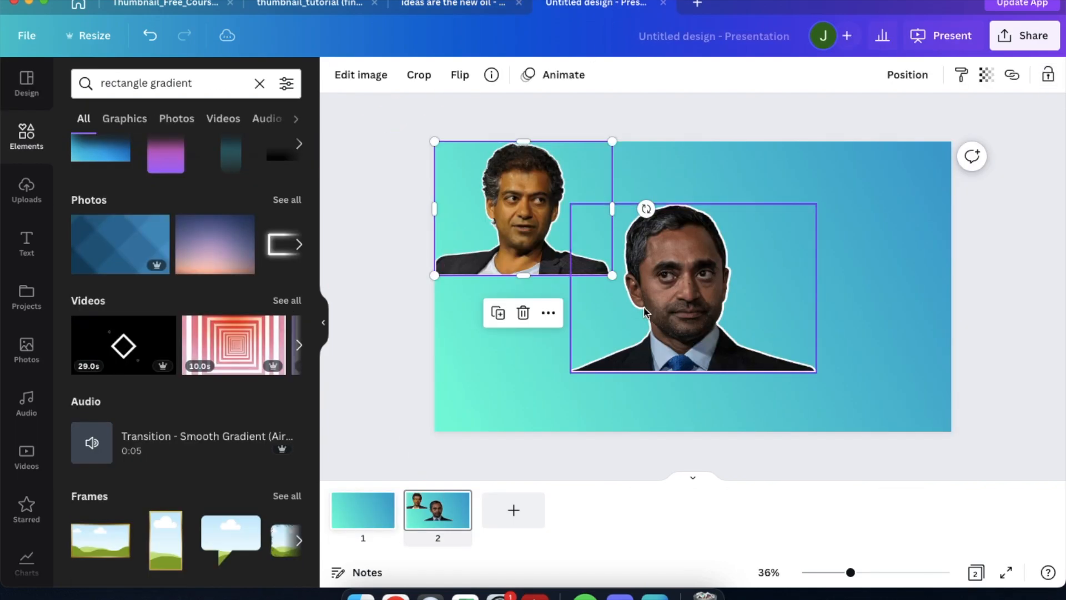
Move the blue-tie portrait toward the page's upper right and the curly-haired portrait into the lower-left corner, partly off the page.
scroll(644, 312, "up", 2)
scroll(644, 312, "up", 1)
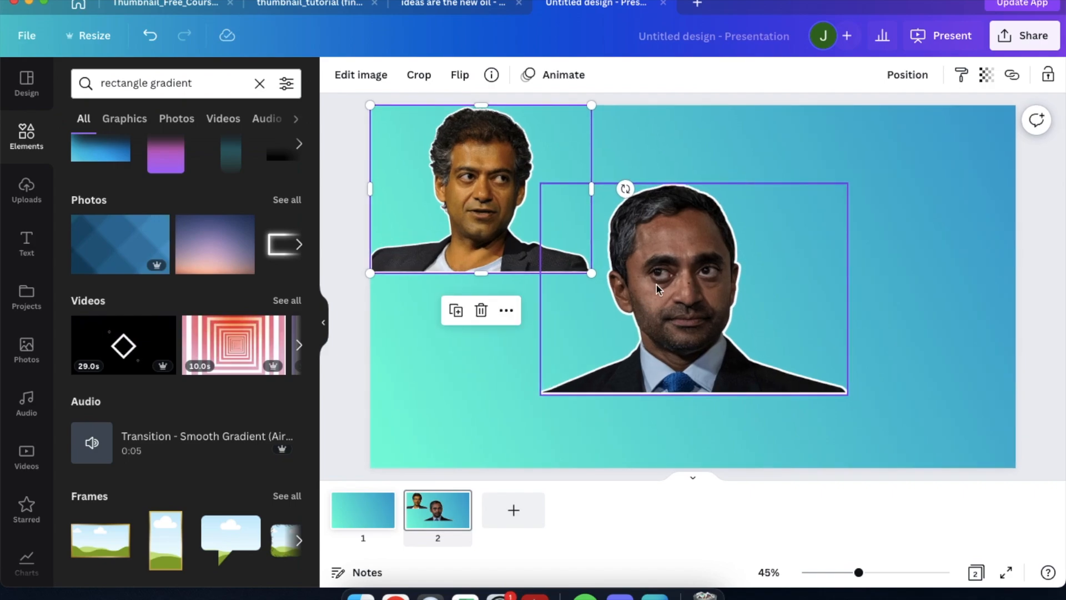
left_click_drag(670, 280, 769, 232)
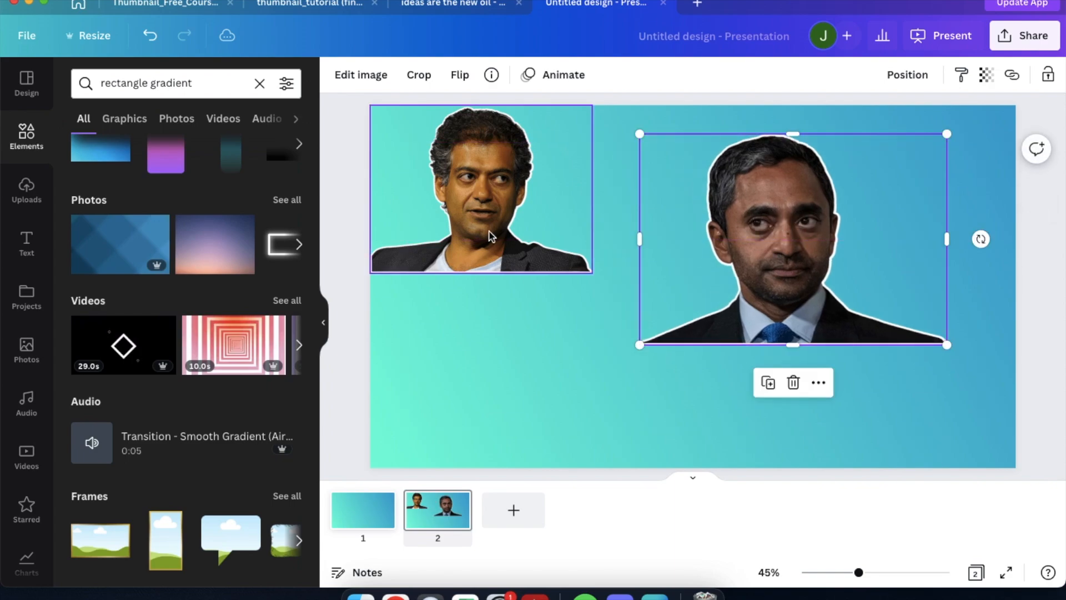
left_click_drag(488, 238, 442, 430)
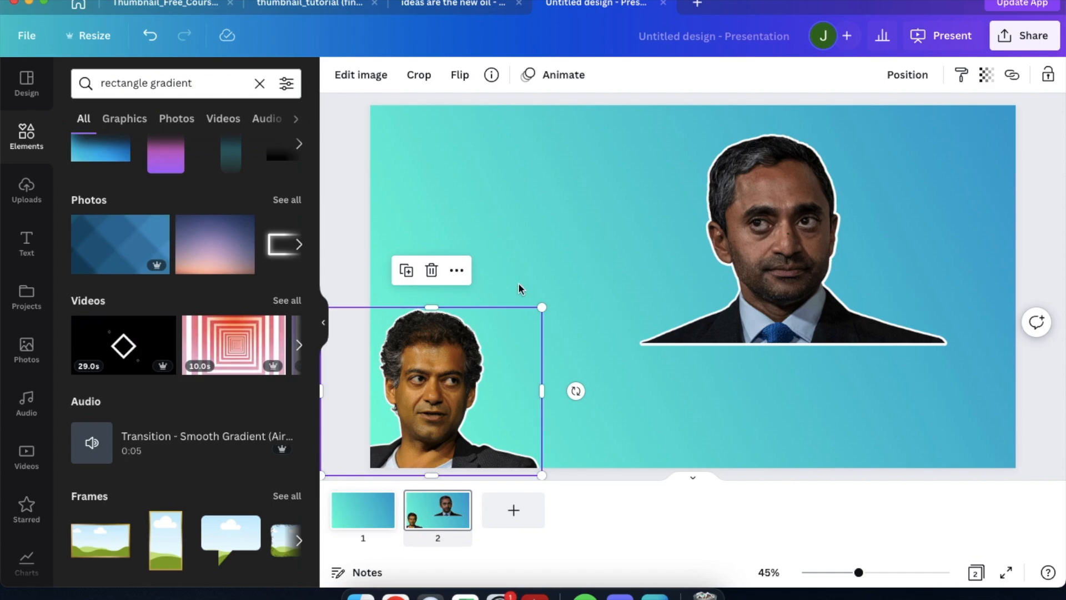
Check the finished thumbnail's layout, and enlarge the curly-haired portrait in the lower-left corner of the untitled design's page 2.
left_click(456, 5)
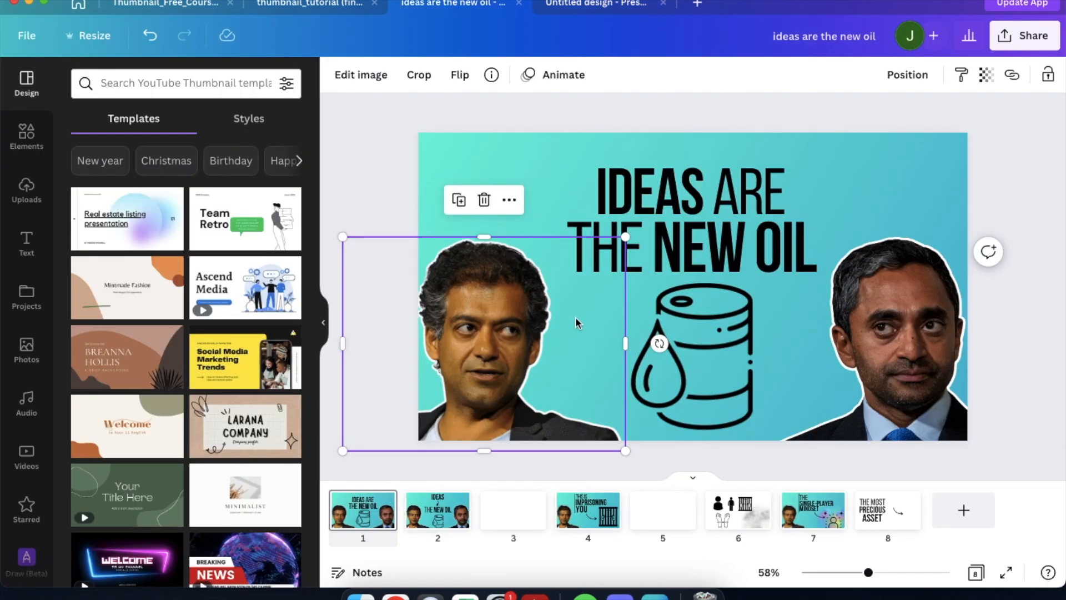
left_click(671, 315)
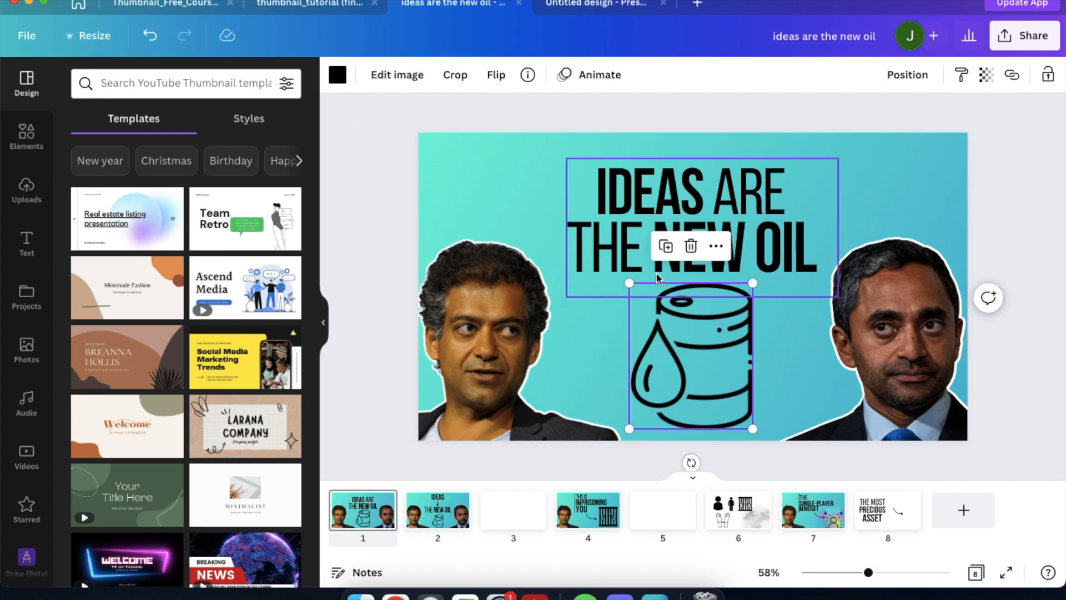
left_click(621, 206)
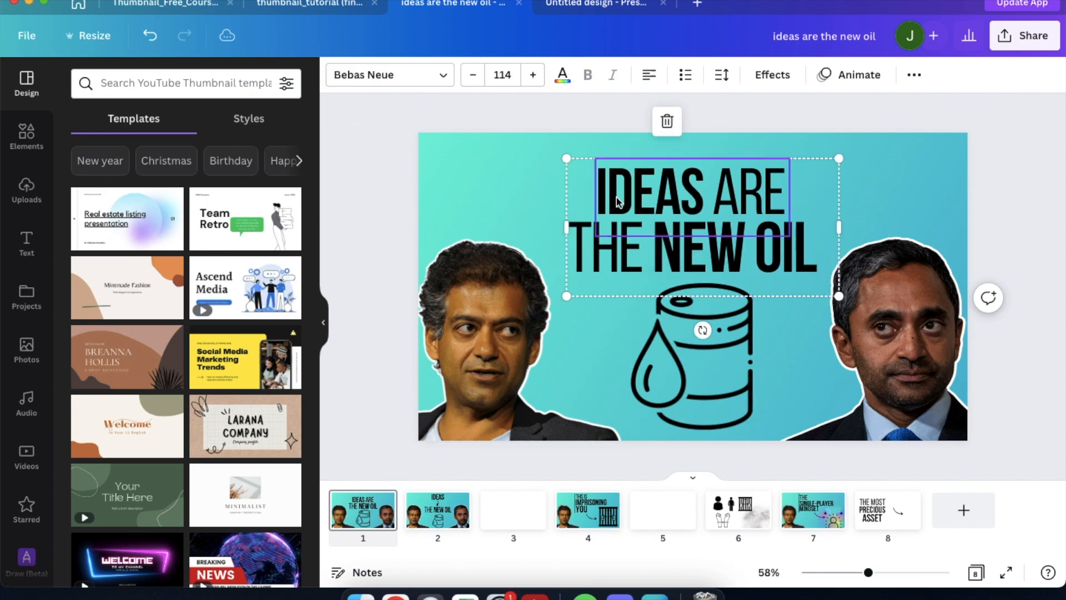
left_click(589, 5)
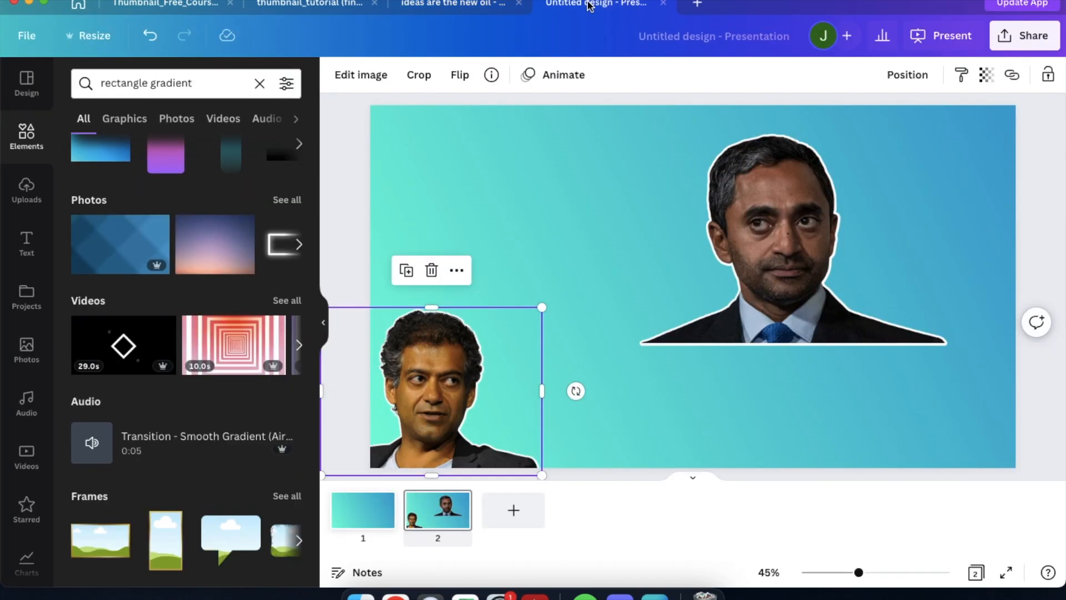
left_click_drag(542, 308, 611, 290)
left_click_drag(459, 375, 442, 388)
left_click_drag(580, 283, 599, 256)
mouse_move(424, 379)
left_mouse_down()
mouse_move(432, 365)
mouse_move(418, 371)
left_mouse_up()
left_click(358, 207)
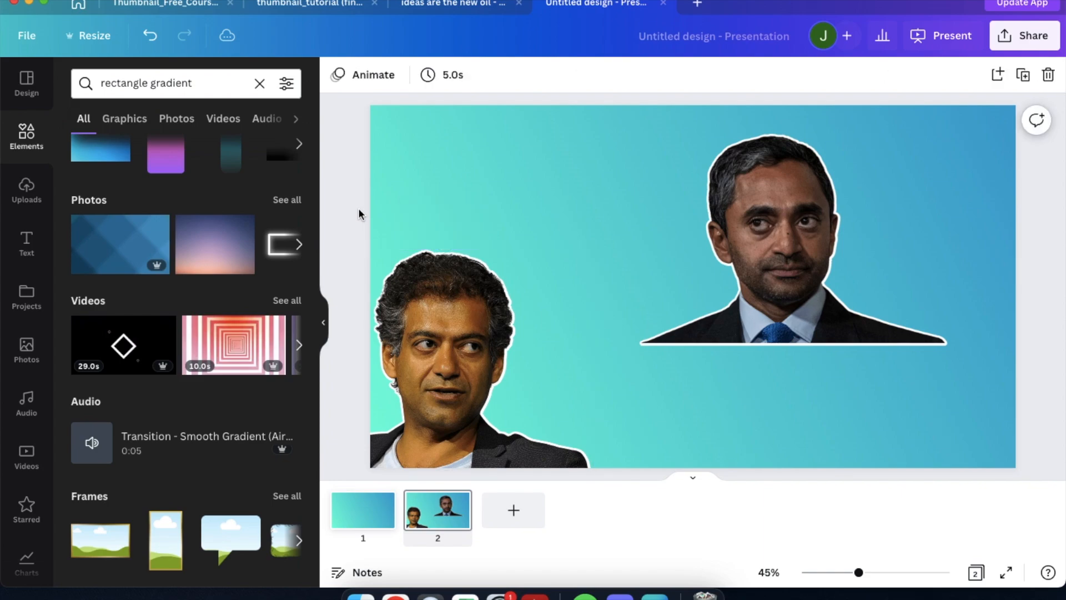
Reduce the curly-haired portrait to about 842 × 638 and shift it slightly to the right within the lower-left corner.
left_click(575, 275)
left_click_drag(594, 247, 579, 258)
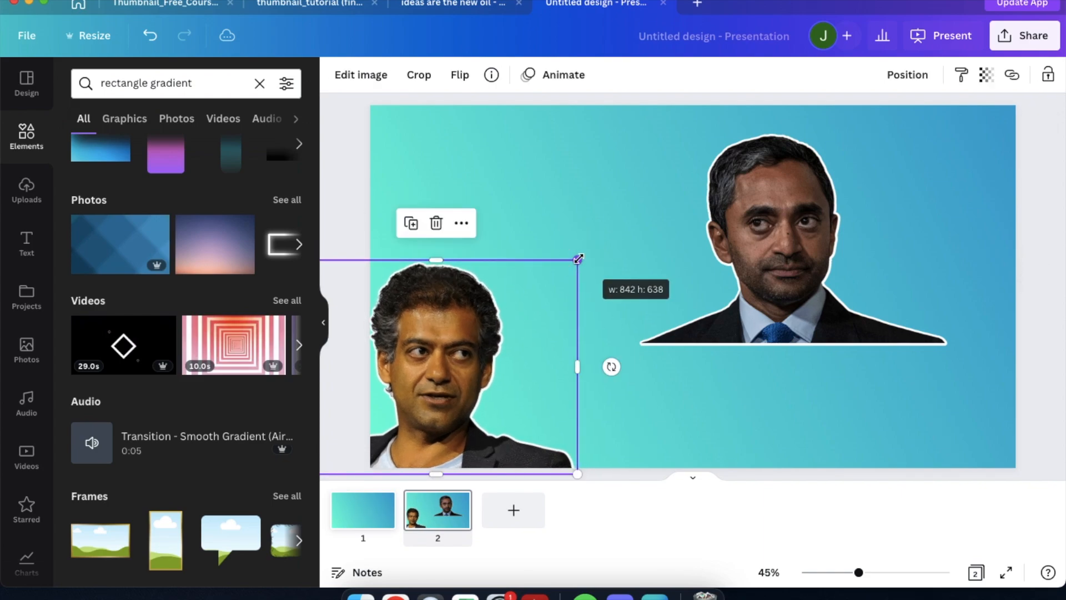
left_click_drag(395, 365, 400, 369)
left_click(342, 205)
Lower the blue-tie portrait to the page's bottom edge and place it beside the curly-haired portrait to compare their sizes.
scroll(564, 235, "down", 3)
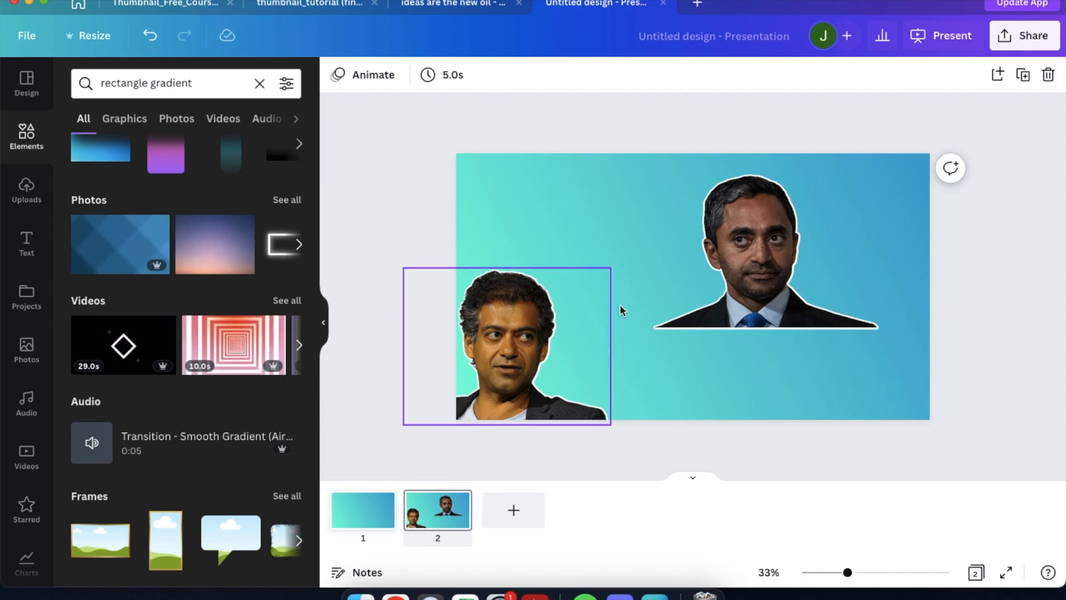
left_click_drag(757, 258, 860, 345)
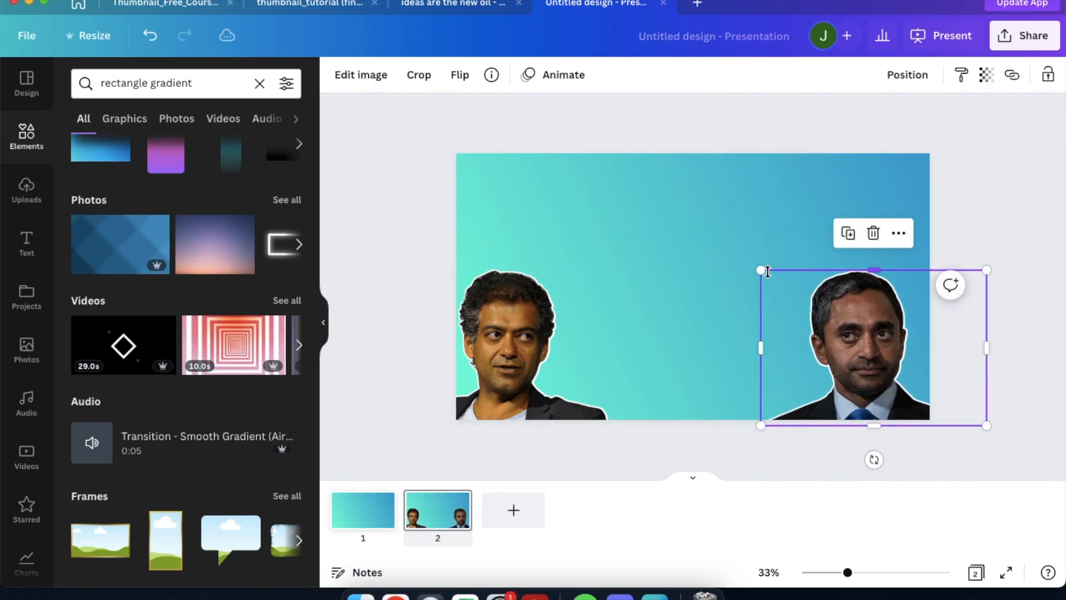
left_click_drag(864, 358, 580, 357)
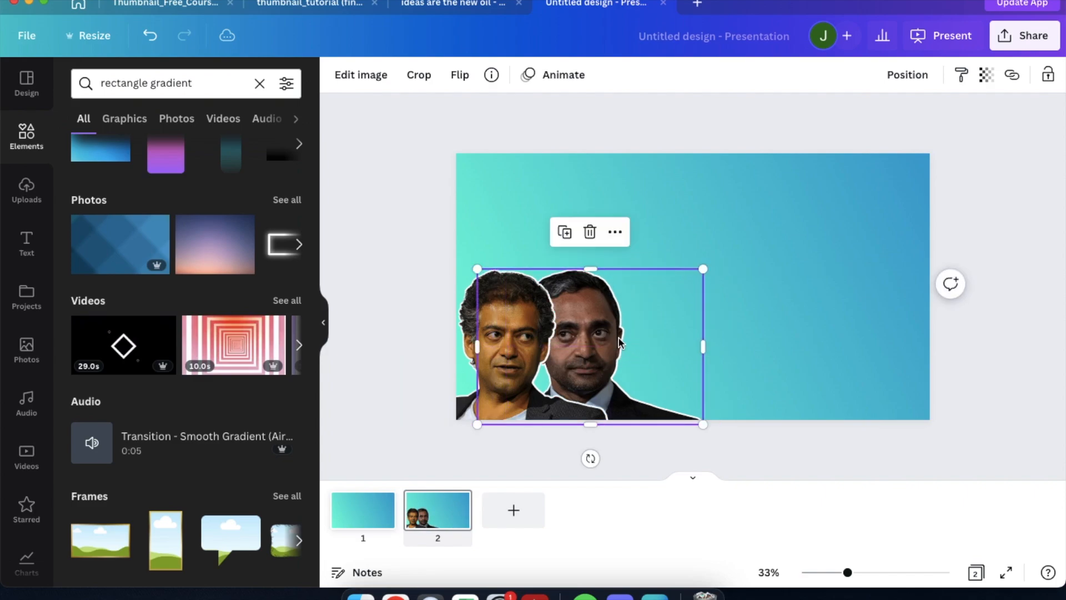
mouse_move(615, 338)
left_mouse_down()
mouse_move(628, 337)
mouse_move(618, 337)
left_mouse_up()
Resize the blue-tie portrait to match the curly-haired portrait's height, keeping it beside that portrait with its base below the page edge.
left_click_drag(709, 270, 644, 314)
mouse_move(622, 349)
left_mouse_down()
mouse_move(838, 227)
mouse_move(788, 236)
mouse_move(605, 343)
left_mouse_up()
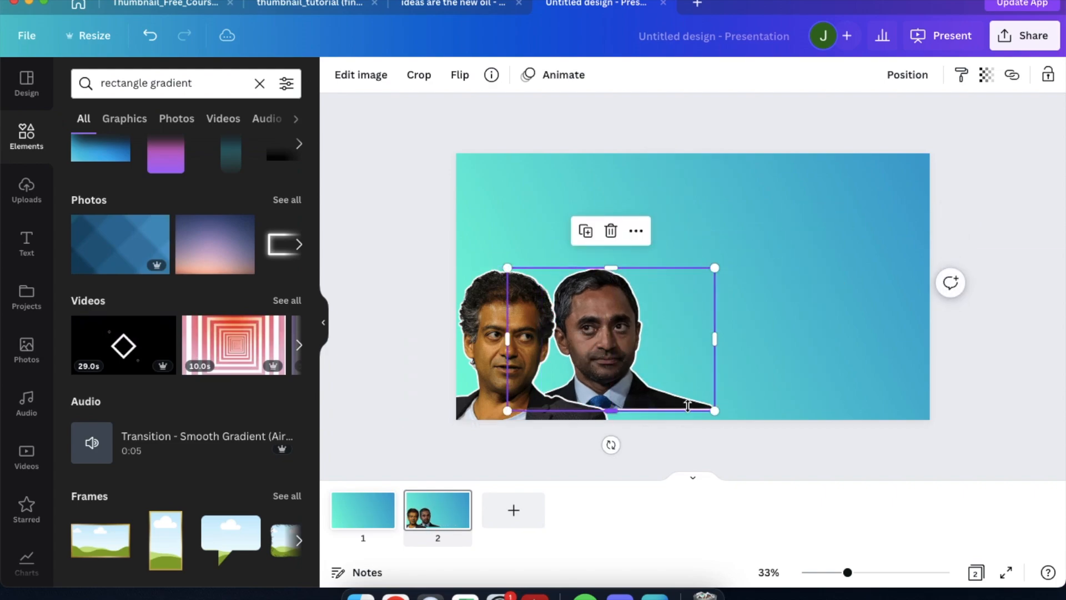
left_click_drag(715, 411, 736, 425)
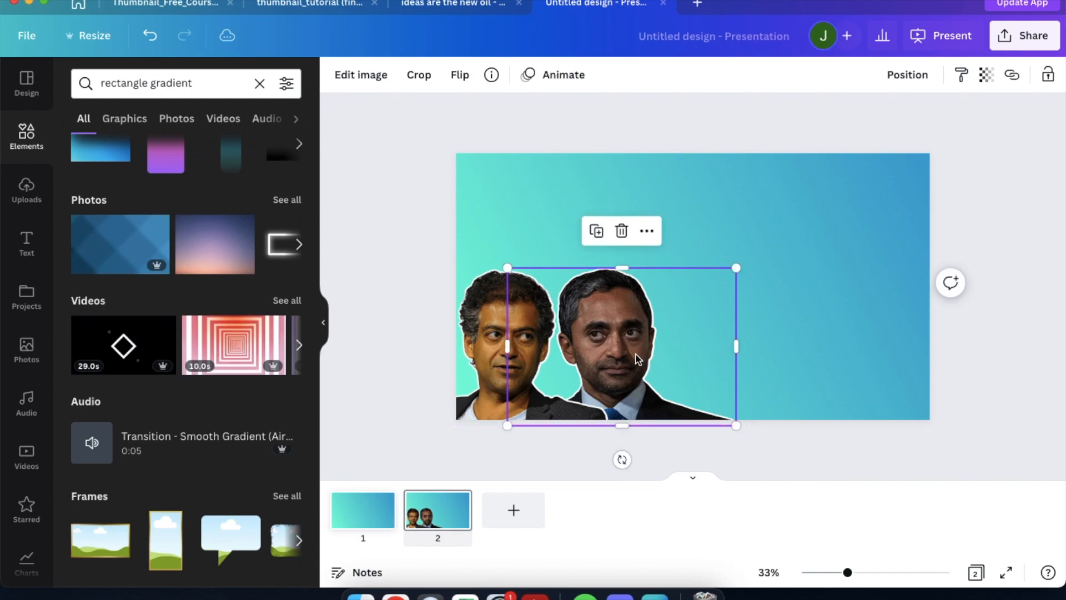
left_click_drag(636, 355, 566, 358)
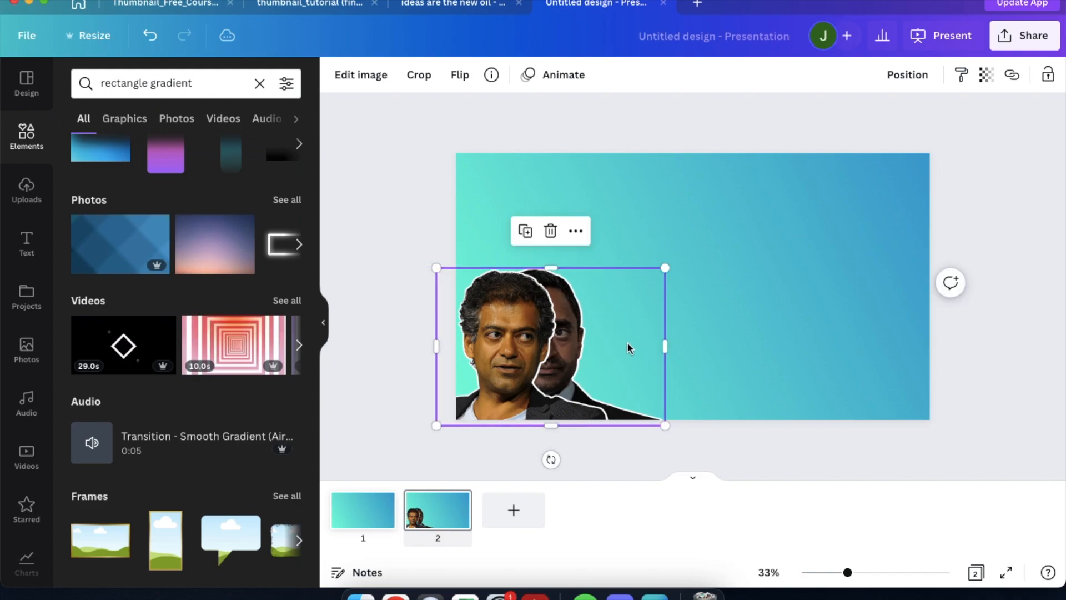
left_click_drag(627, 344, 704, 351)
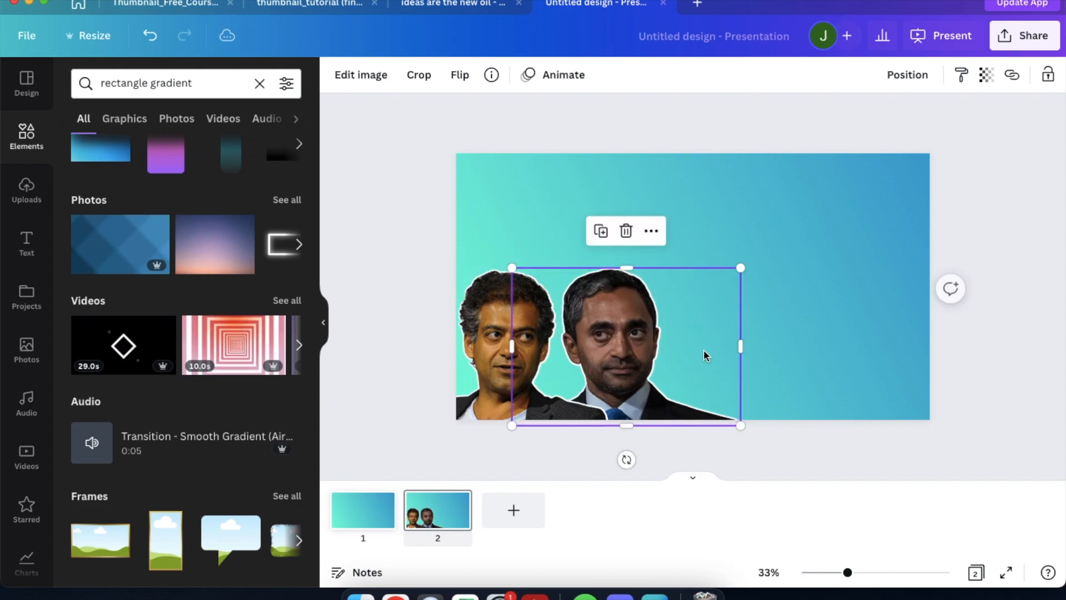
Fine-tune the blue-tie portrait's size to about 907 × 624 and move it slightly right, away from the curly-haired portrait.
left_click_drag(741, 268, 737, 272)
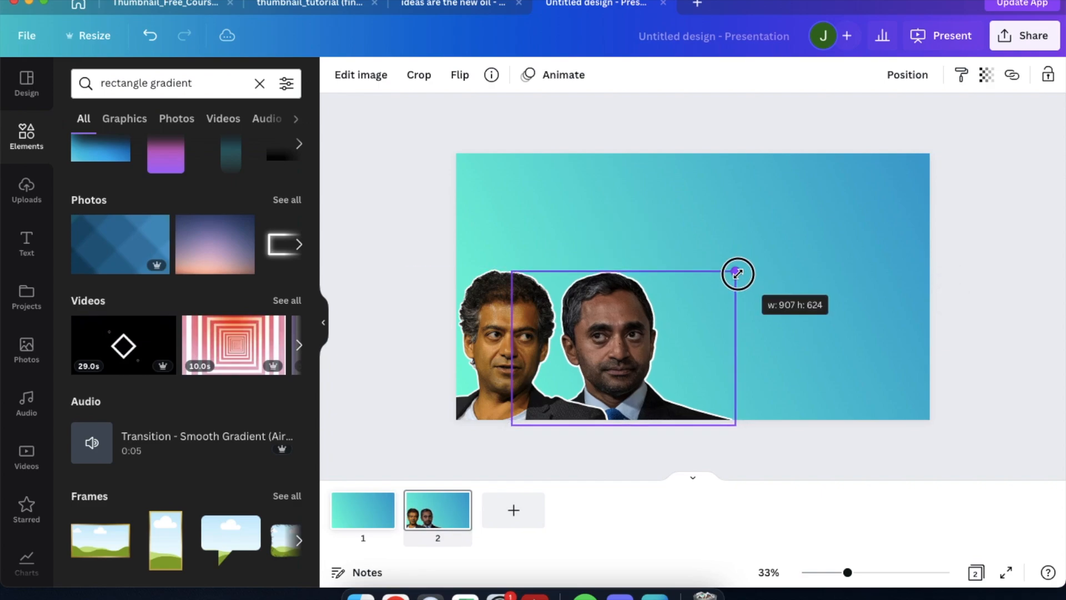
left_click_drag(738, 272, 735, 272)
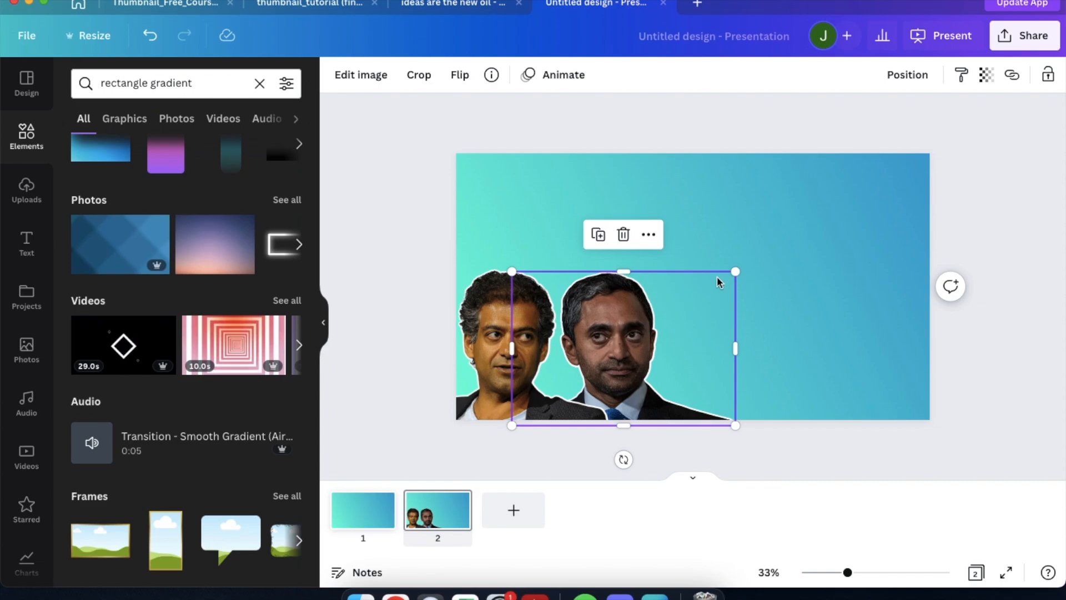
left_click_drag(735, 272, 736, 270)
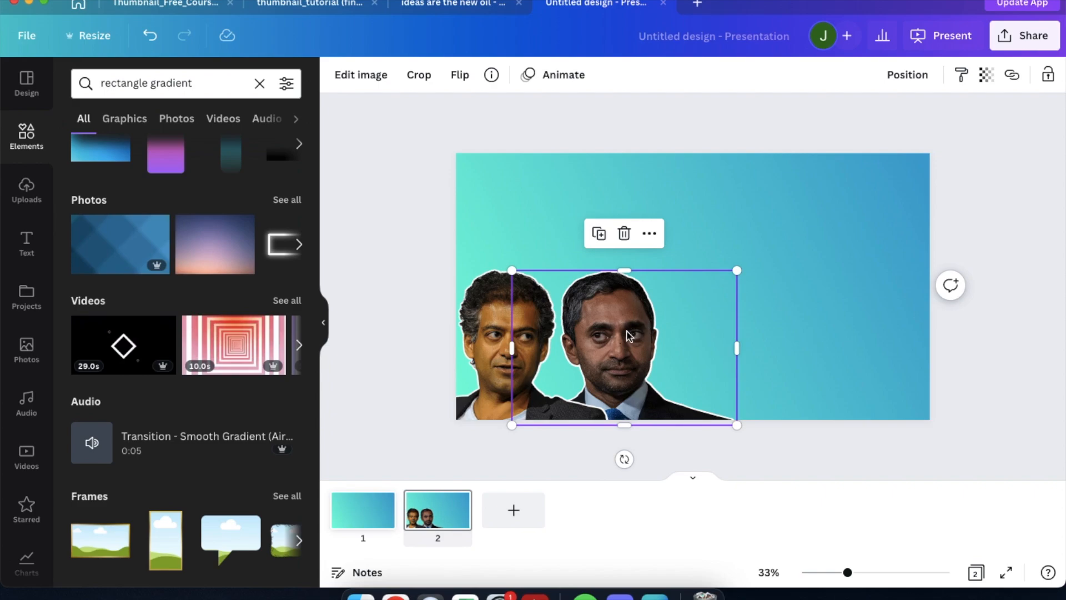
left_click_drag(626, 333, 641, 333)
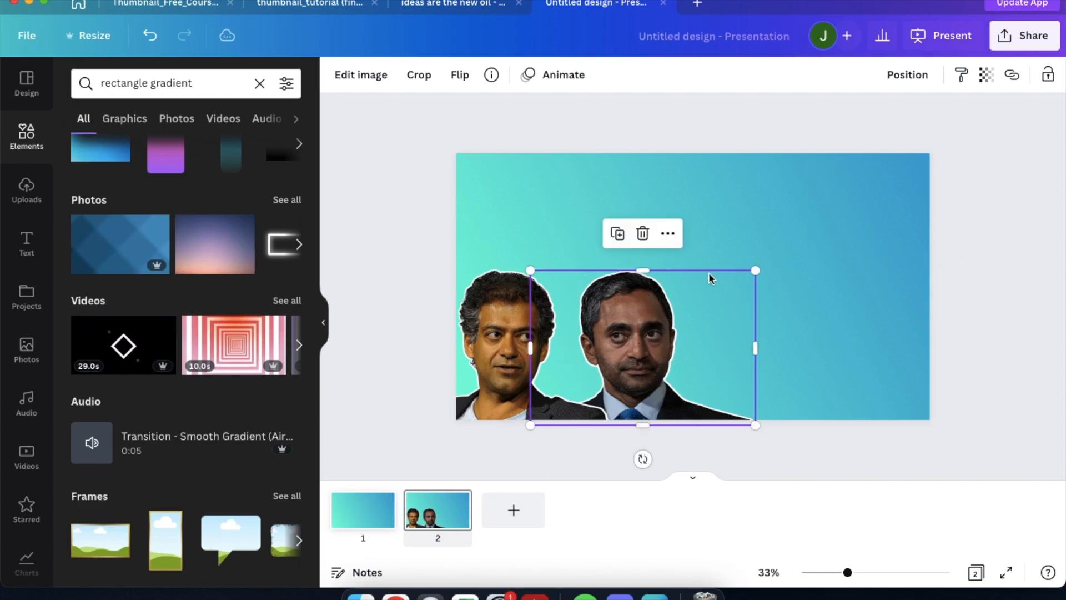
left_click(404, 238)
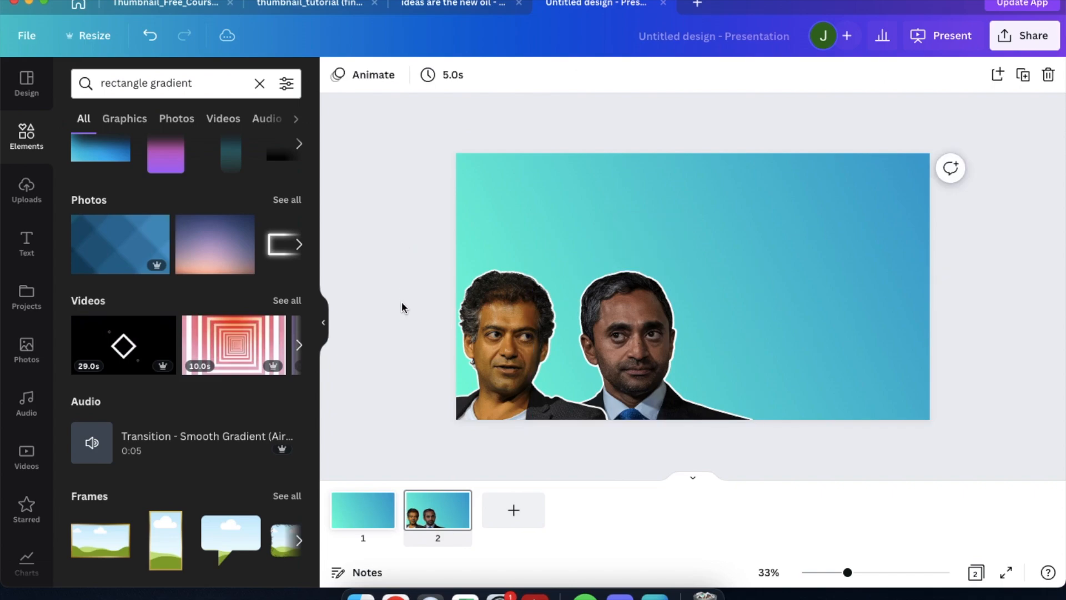
Compare the two portraits with the finished thumbnail, and enlarge both slightly on page 2 of the untitled design.
scroll(440, 324, "up", 5)
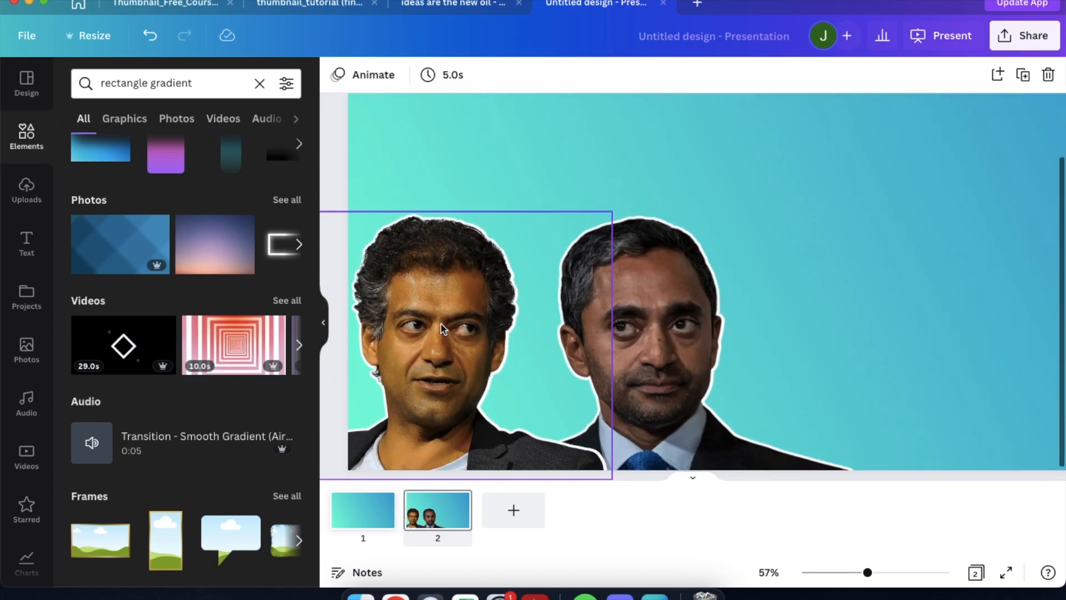
scroll(440, 324, "up", 2)
scroll(658, 333, "down", 5)
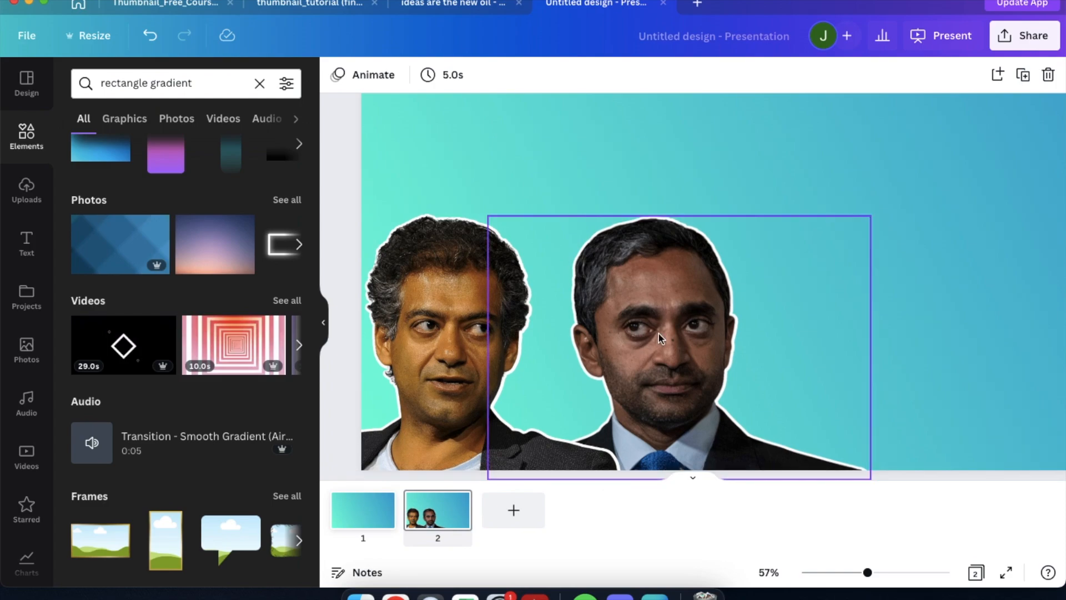
left_click(453, 3)
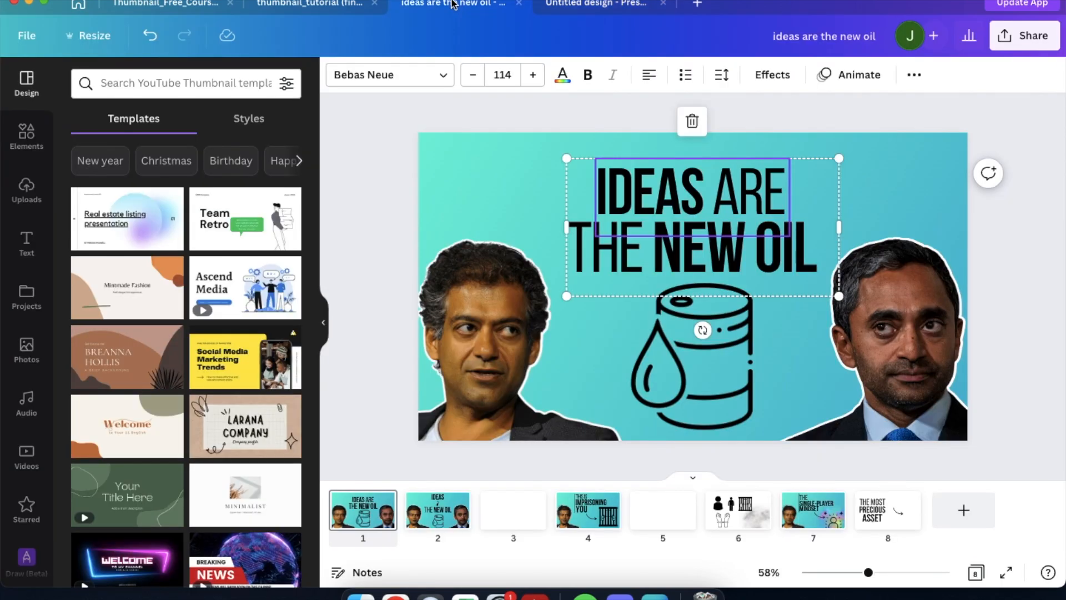
left_click(599, 4)
left_click(519, 317)
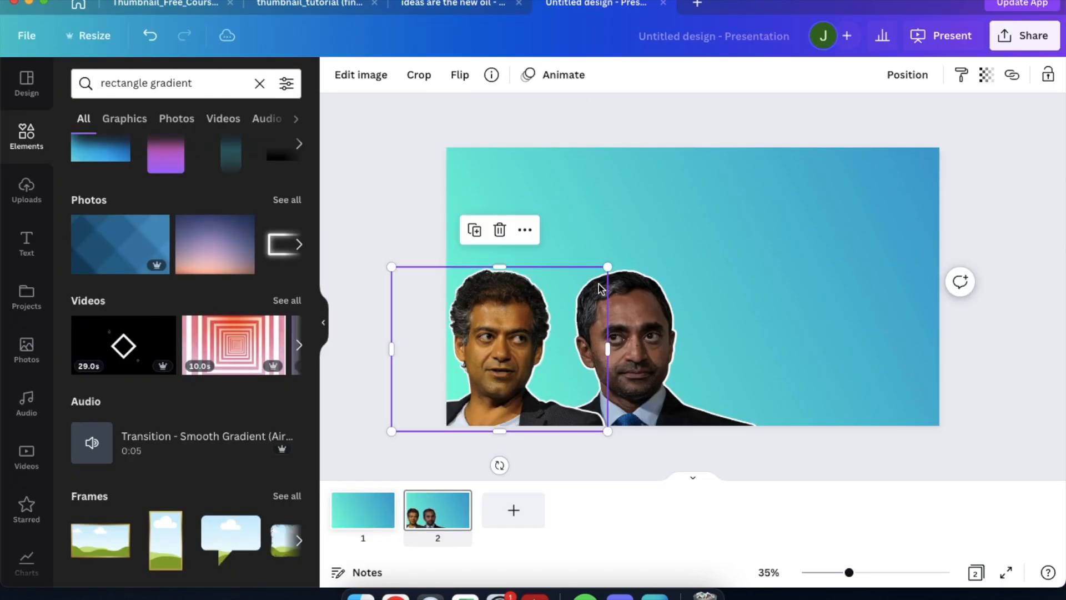
left_click_drag(608, 267, 618, 257)
left_click(743, 284)
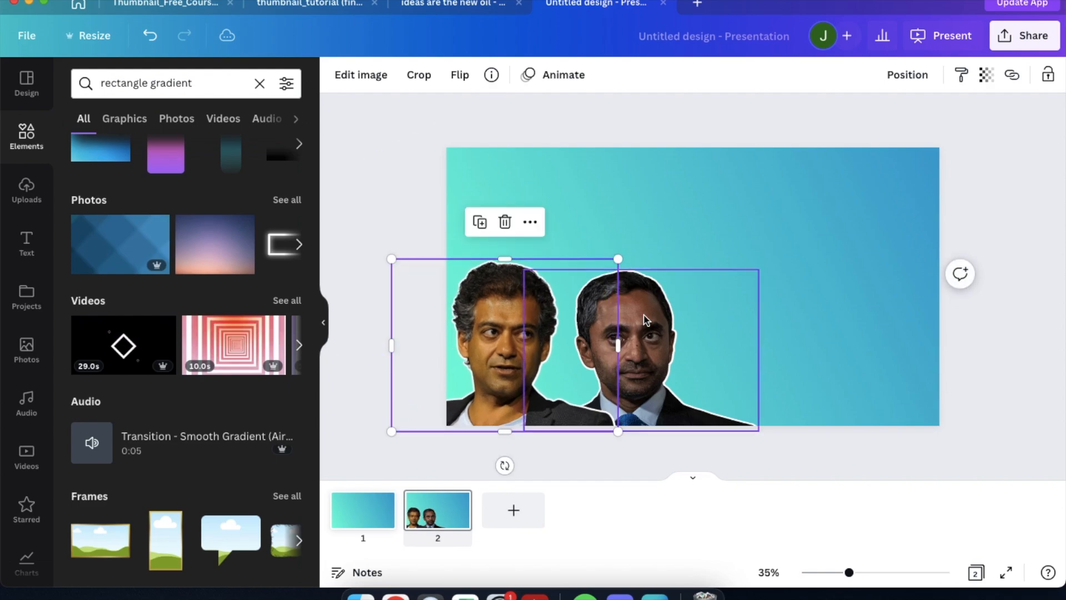
left_click_drag(759, 268, 767, 263)
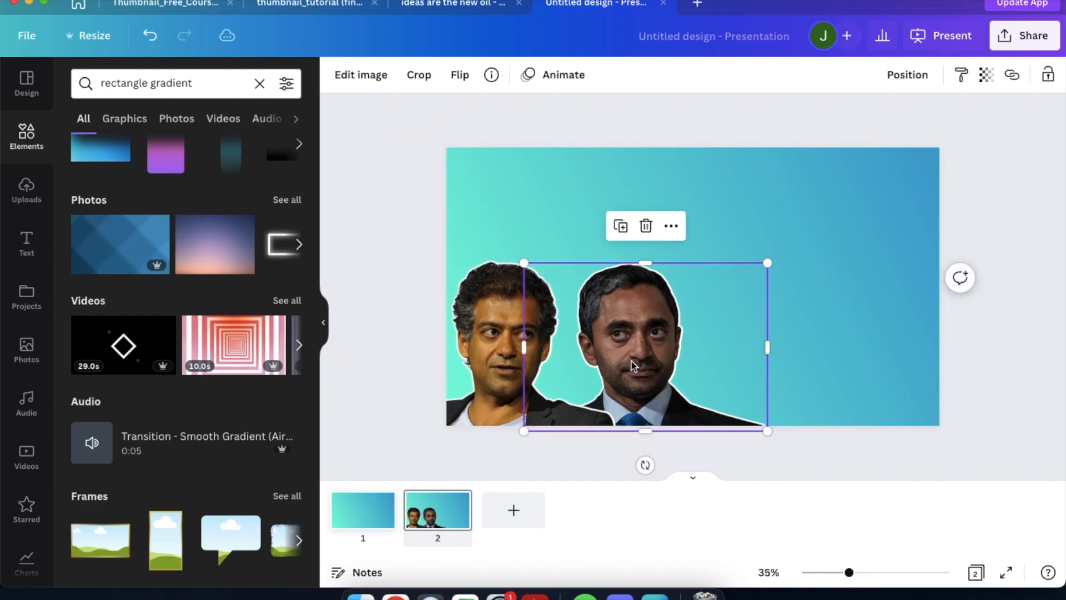
Move the blue-tie portrait to the page's lower-right corner and nudge the curly-haired portrait slightly left against the page's left edge.
left_click_drag(638, 361, 891, 354)
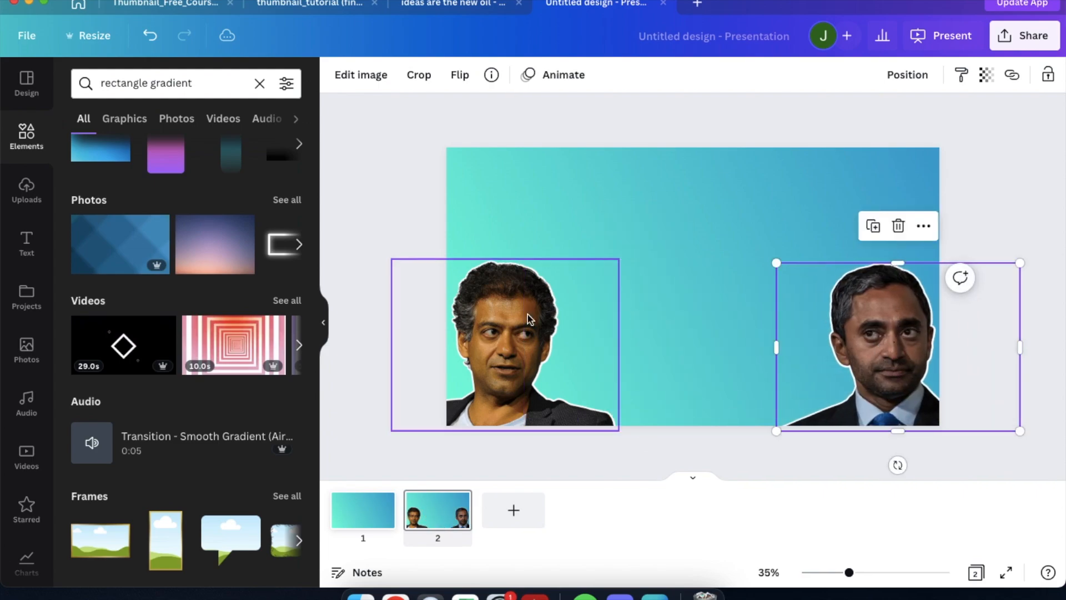
left_click(420, 303)
scroll(487, 325, "up", 5)
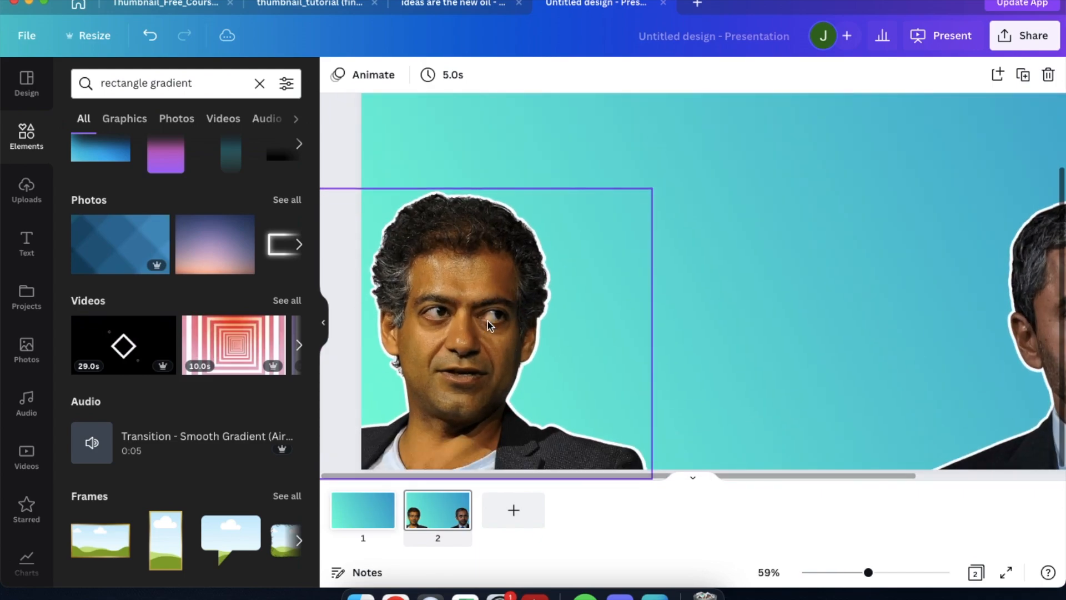
left_click_drag(448, 304, 441, 304)
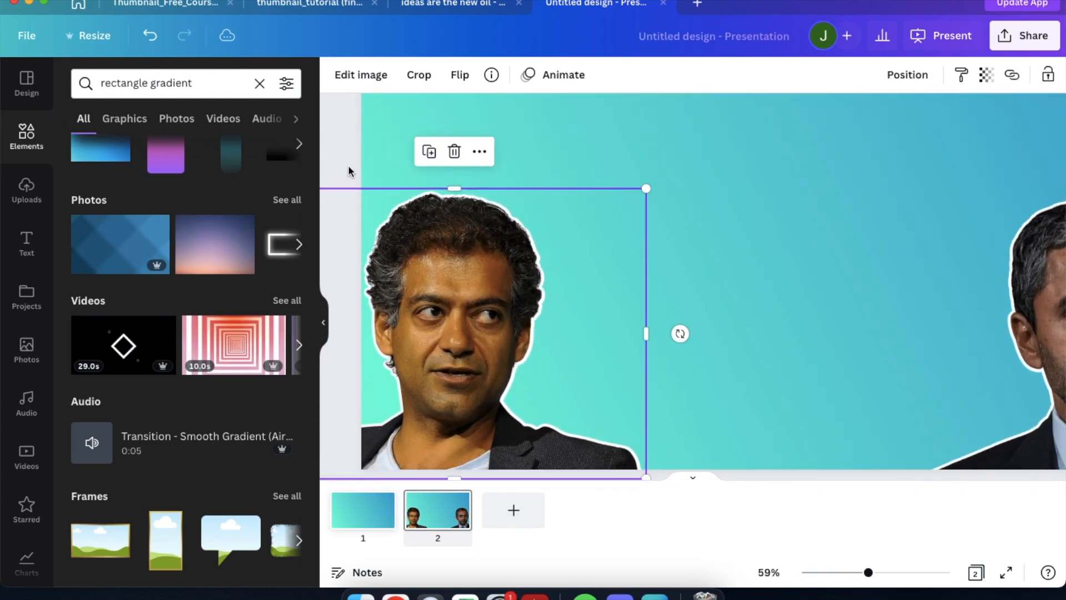
left_click(348, 165)
scroll(672, 254, "down", 5)
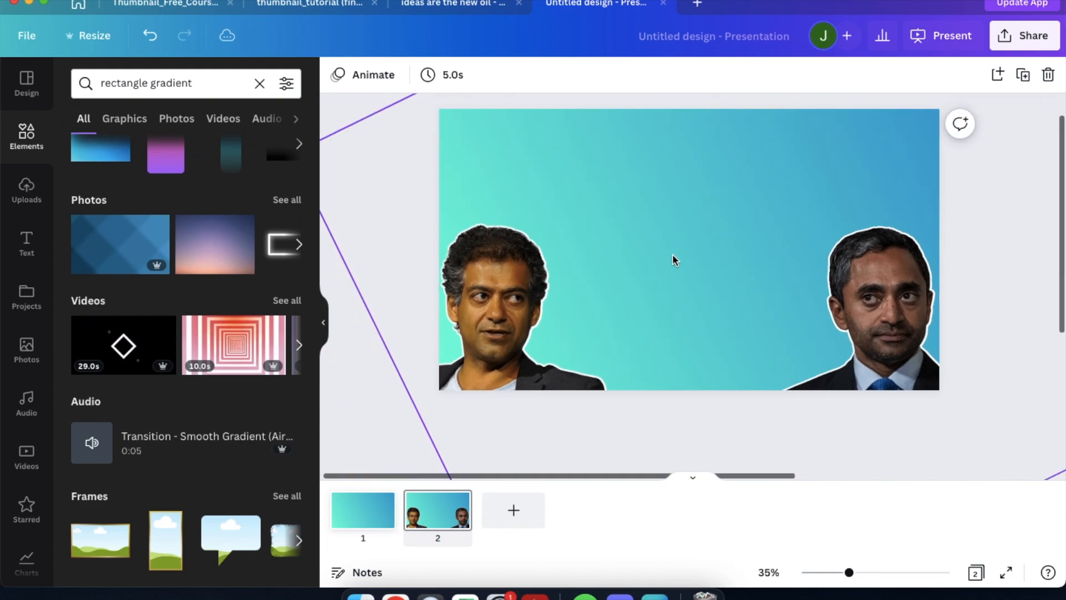
Leave the untitled design and open the Thumbnails folder inside the starred LONG-FORM VIDEOS folder.
scroll(671, 255, "down", 2)
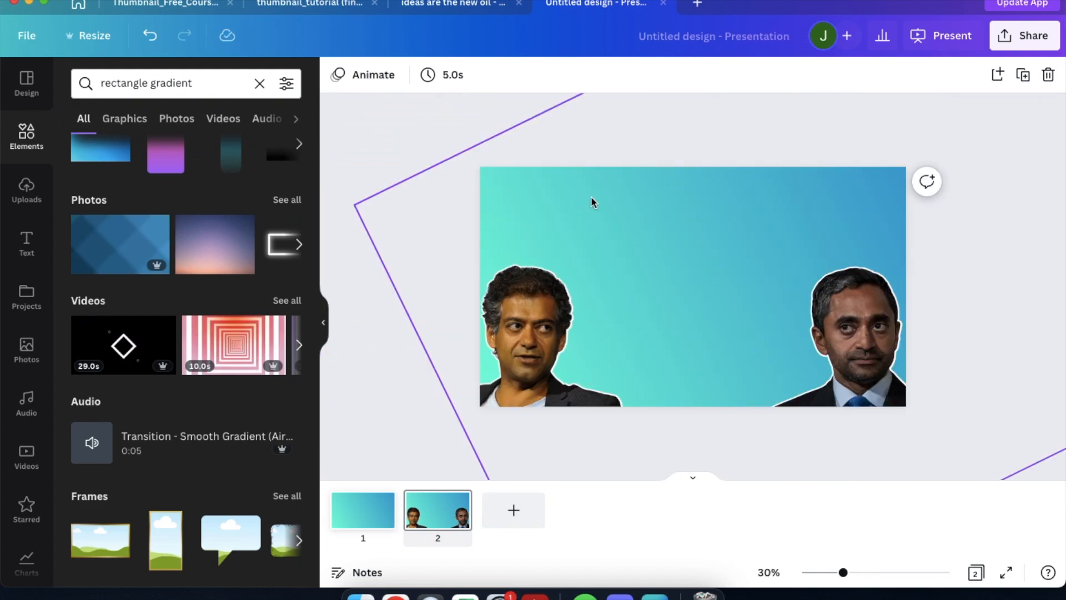
scroll(592, 202, "up", 3)
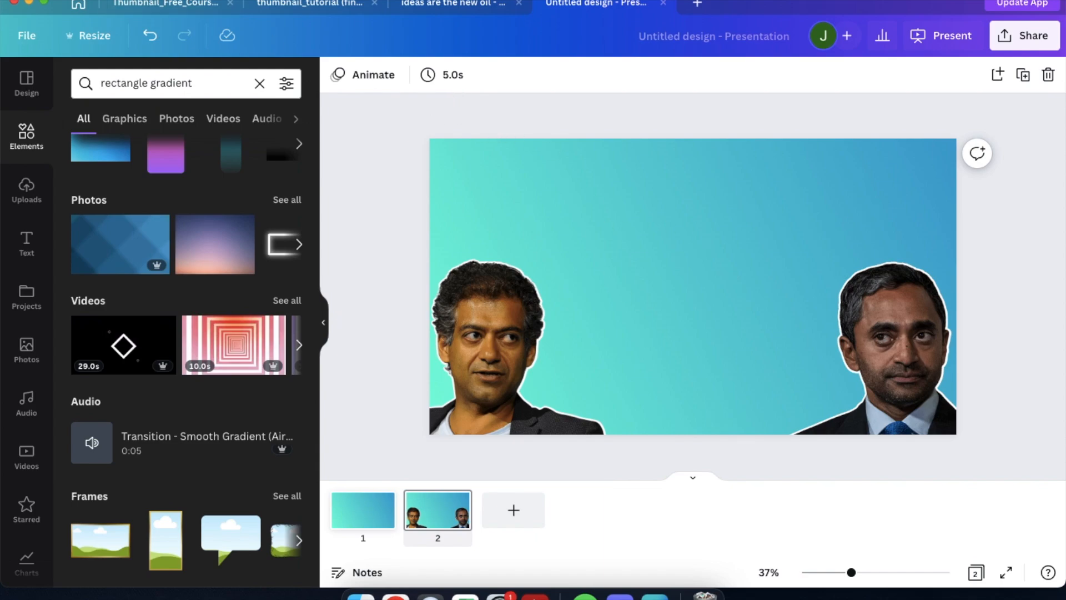
left_click(84, 6)
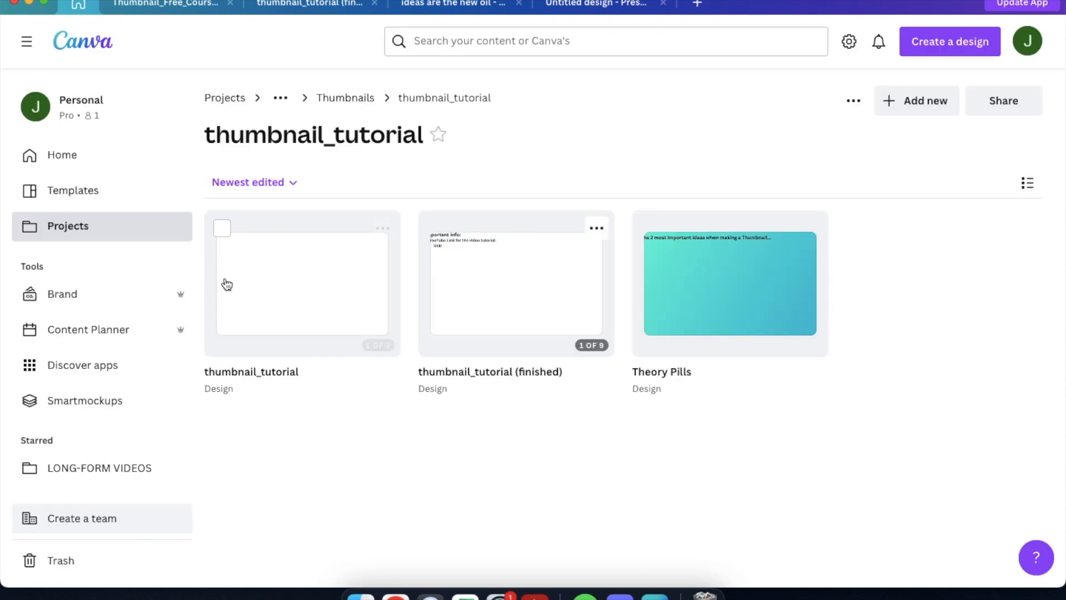
left_click(107, 471)
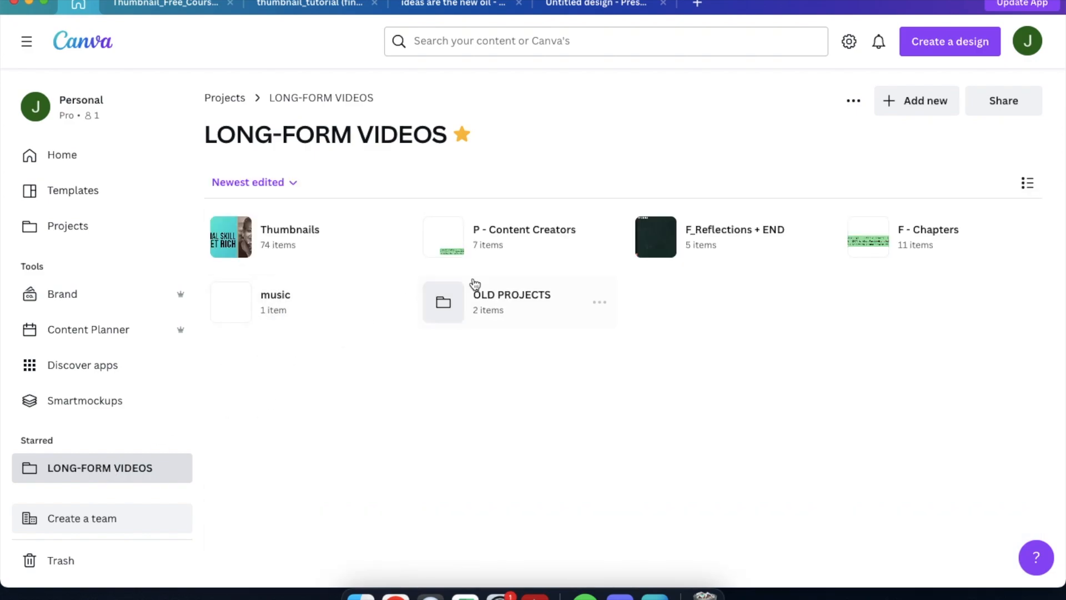
left_click(291, 233)
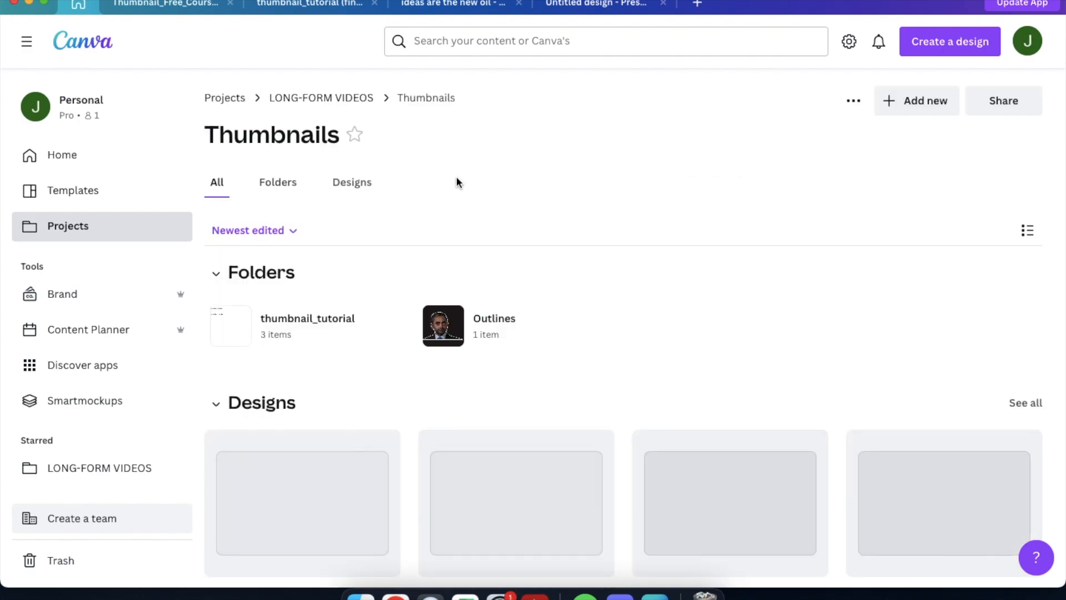
Look through the existing thumbnail designs in the folder and examine the two-portrait layout of "nassim w/ naval".
scroll(511, 328, "down", 5)
scroll(515, 331, "down", 5)
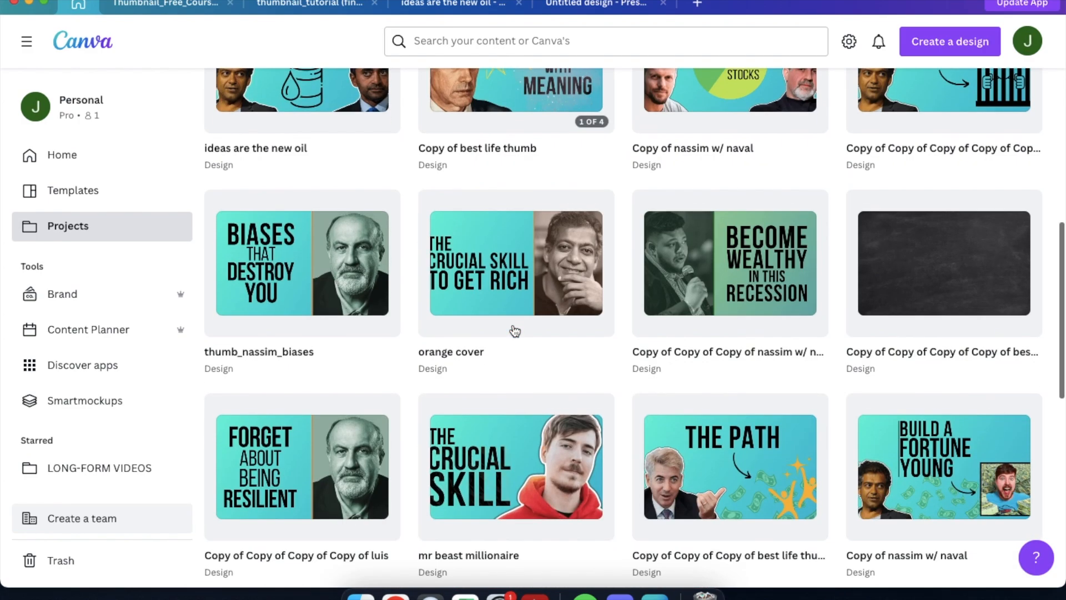
scroll(514, 331, "down", 5)
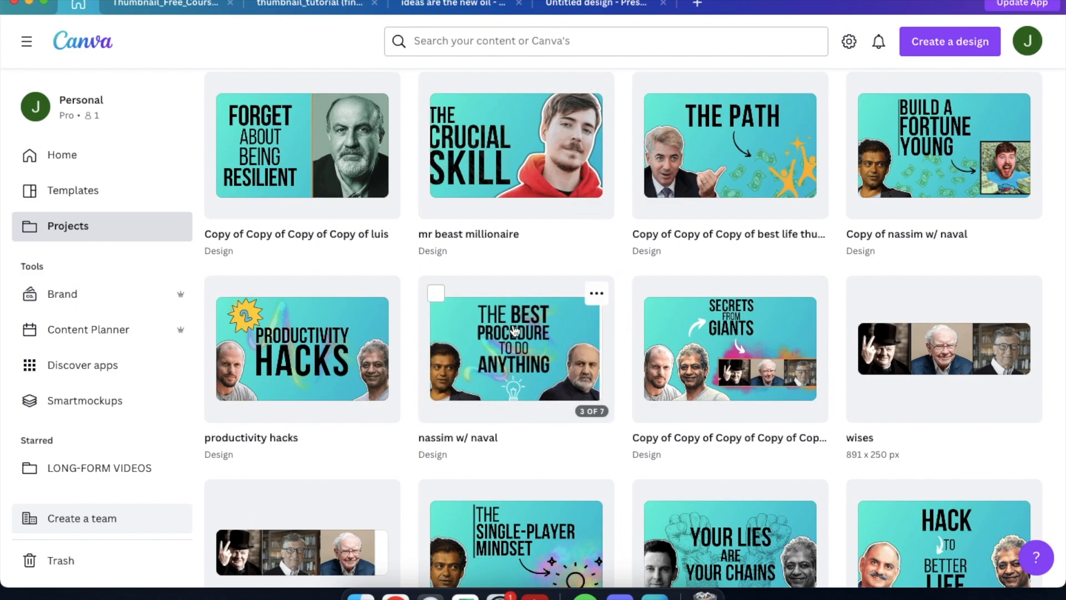
scroll(511, 331, "down", 3)
mouse_move(483, 244)
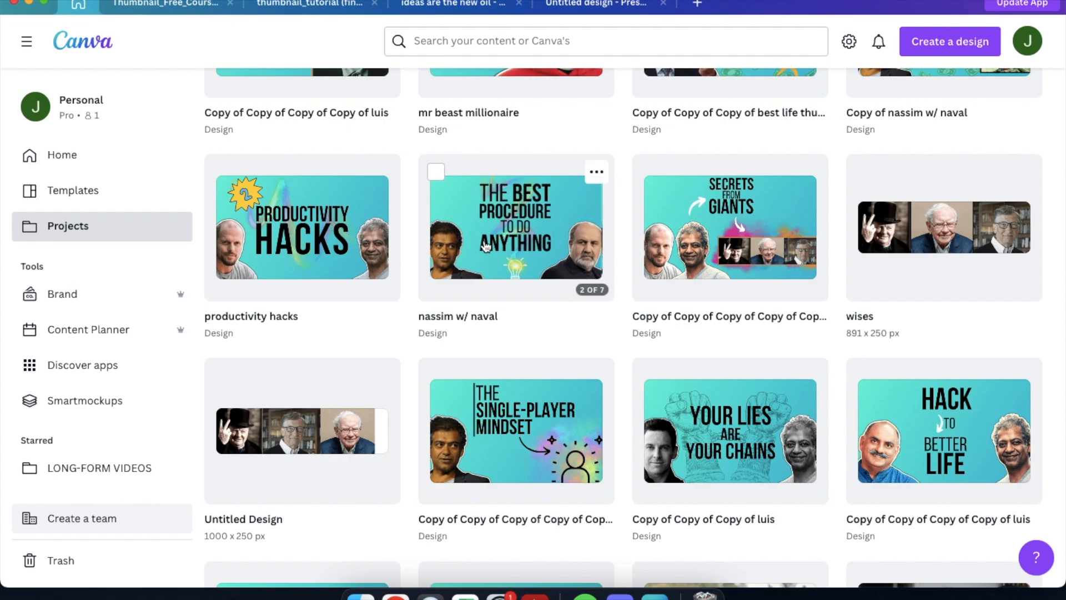
Open the "nassim w/ naval" design and move the rainbow swirl on page 3 up and left over the red gem.
left_click(496, 238)
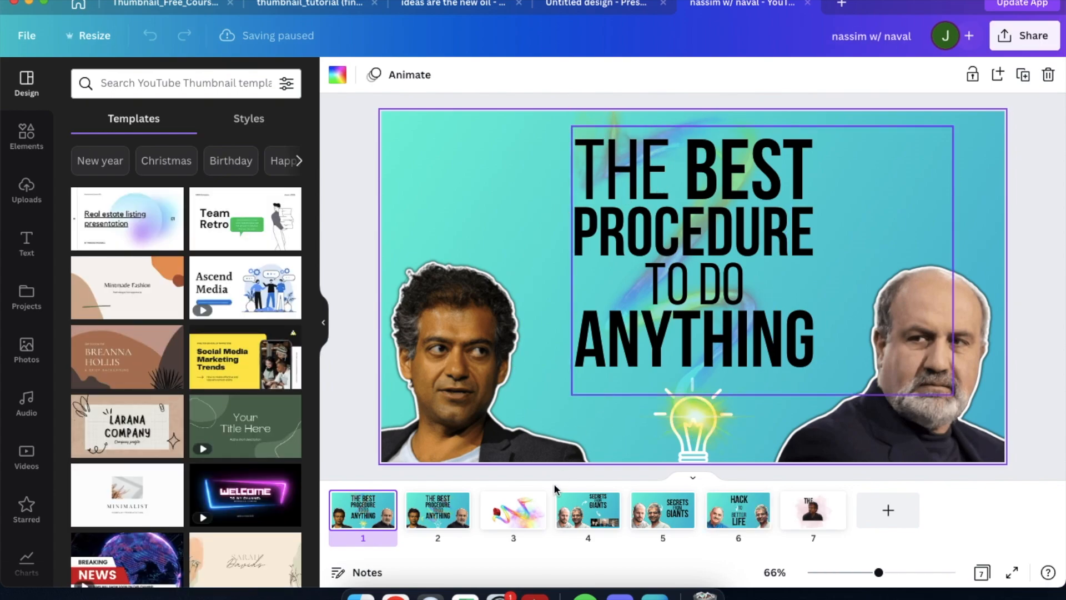
left_click(721, 231)
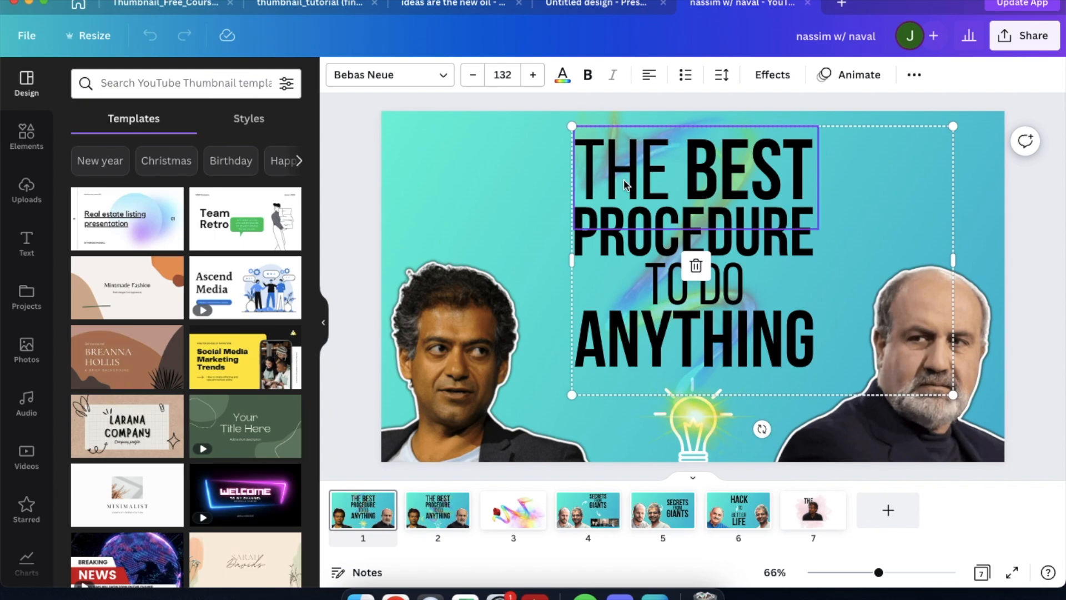
left_click(511, 511)
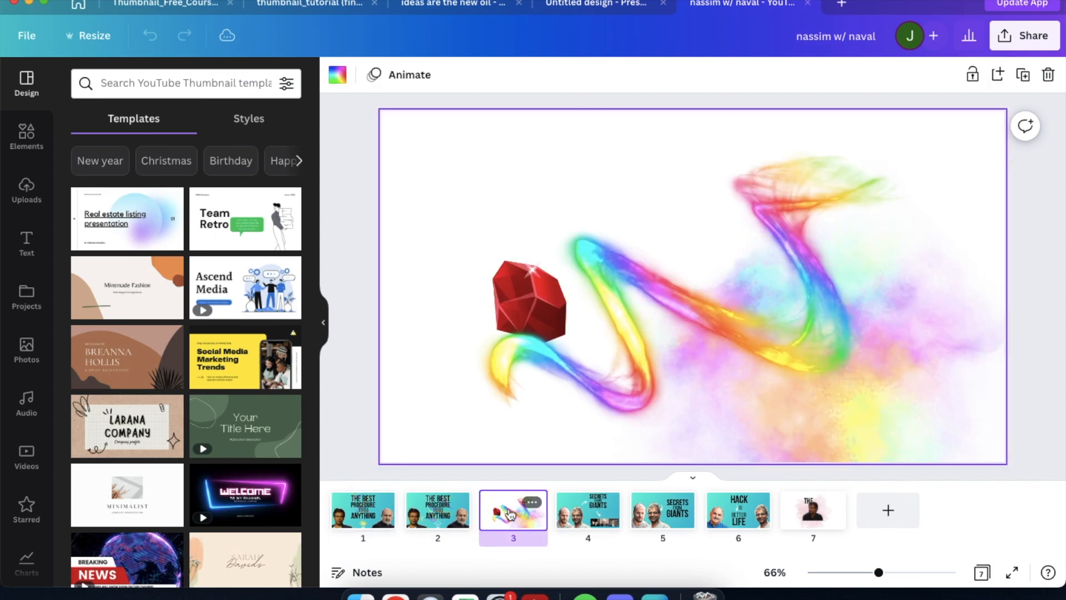
left_click(624, 280)
left_click_drag(623, 281, 575, 255)
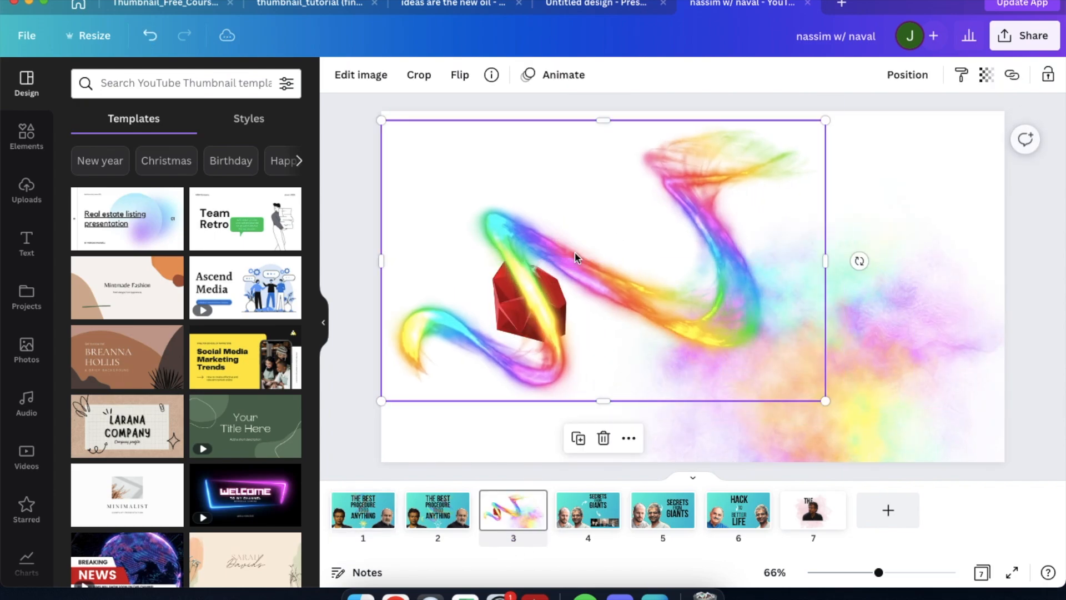
Show the full collection of graphics in the elements library.
left_click(28, 141)
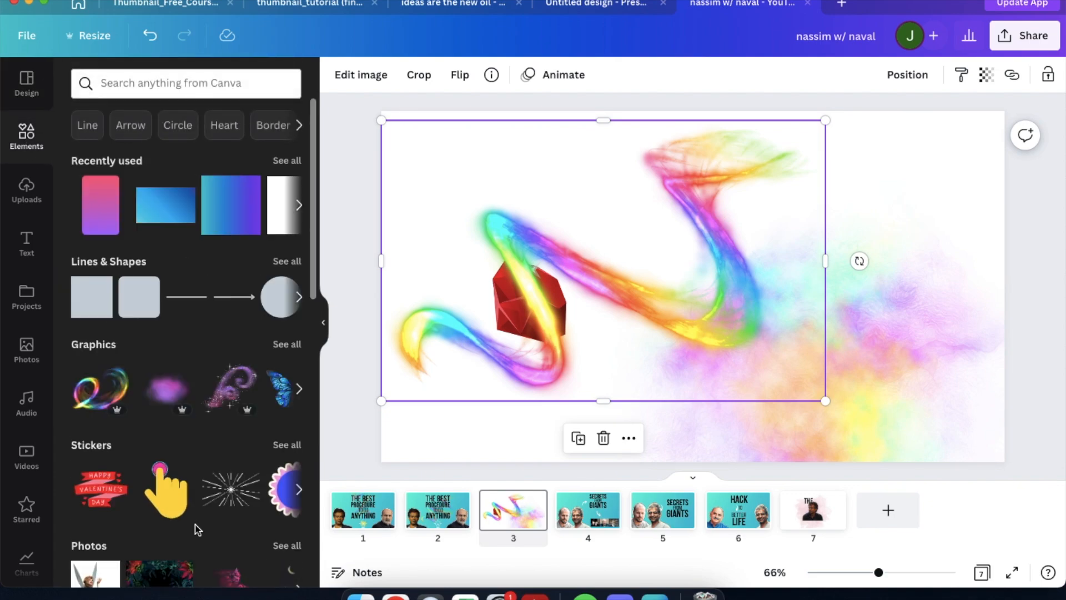
scroll(195, 528, "down", 3)
scroll(167, 306, "right", 3)
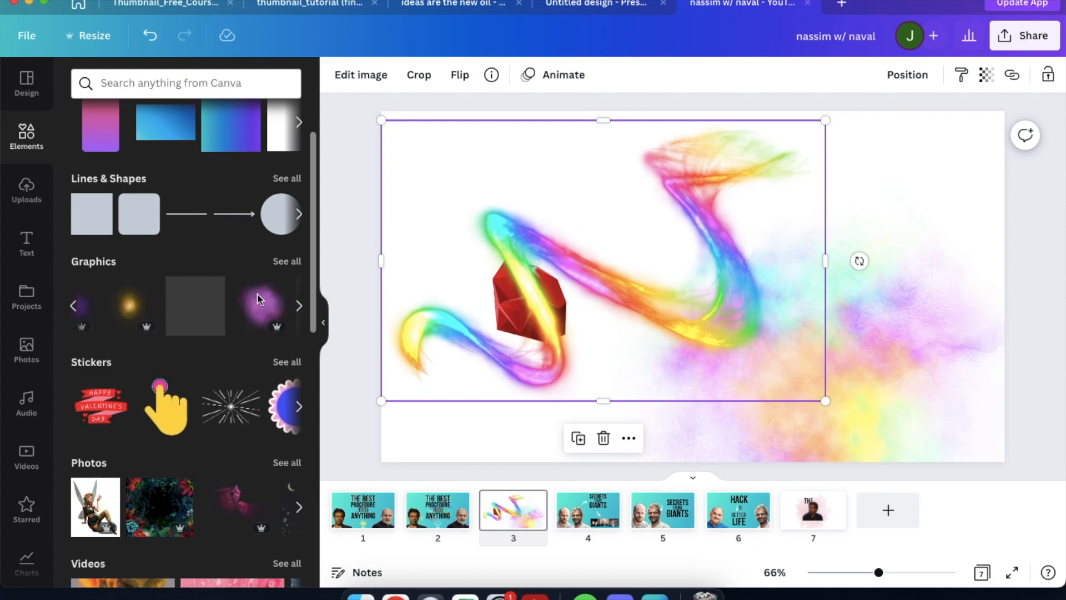
left_click(286, 261)
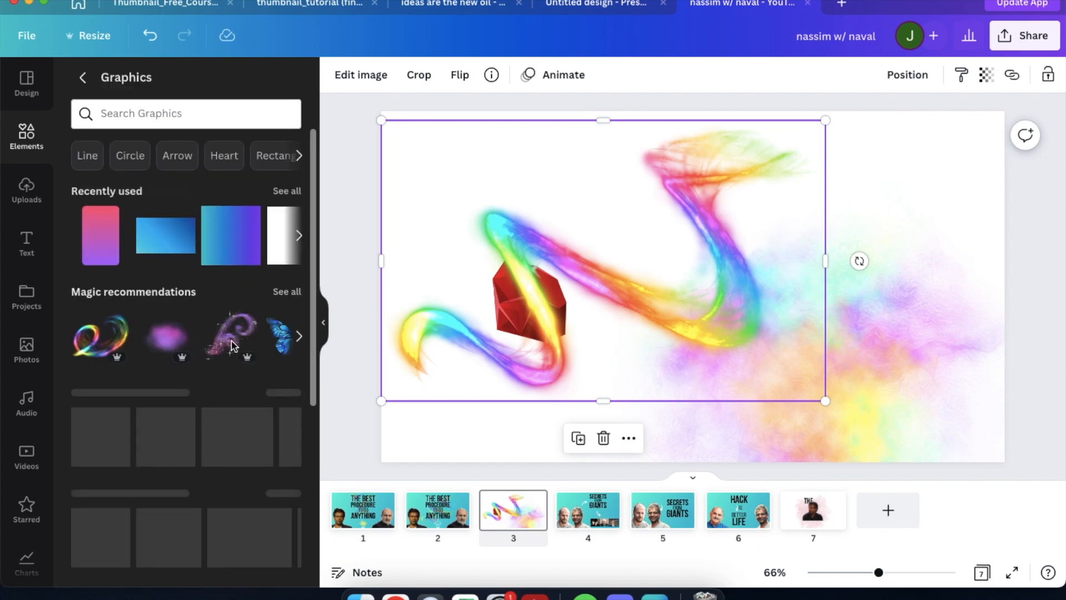
Try adding the sparkling purple swirl from the recommended graphics to page 3, and delete it.
left_click(222, 335)
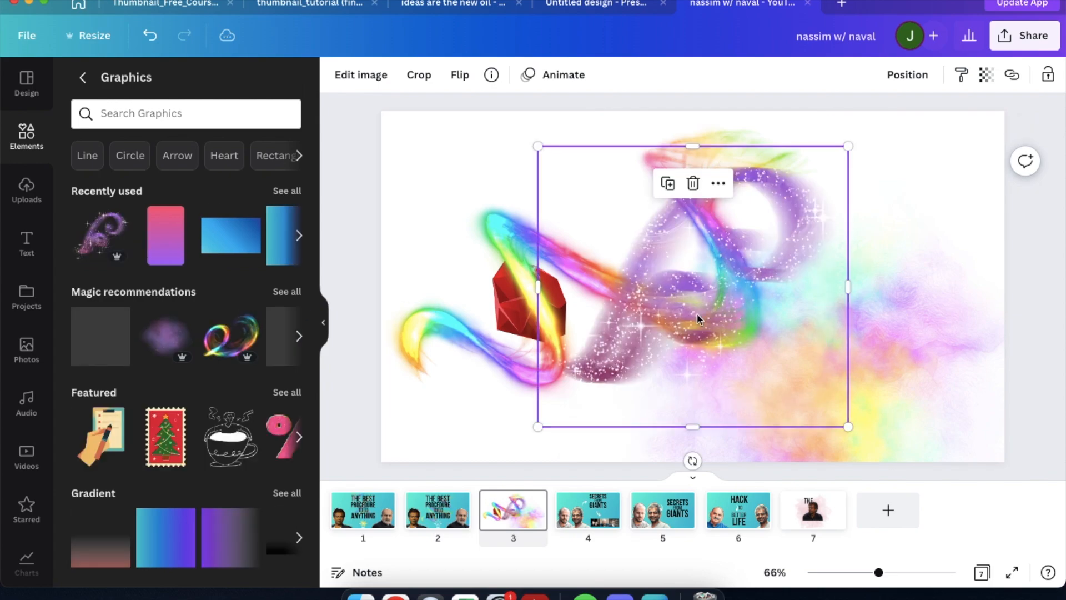
left_click_drag(632, 291, 678, 331)
key("Delete")
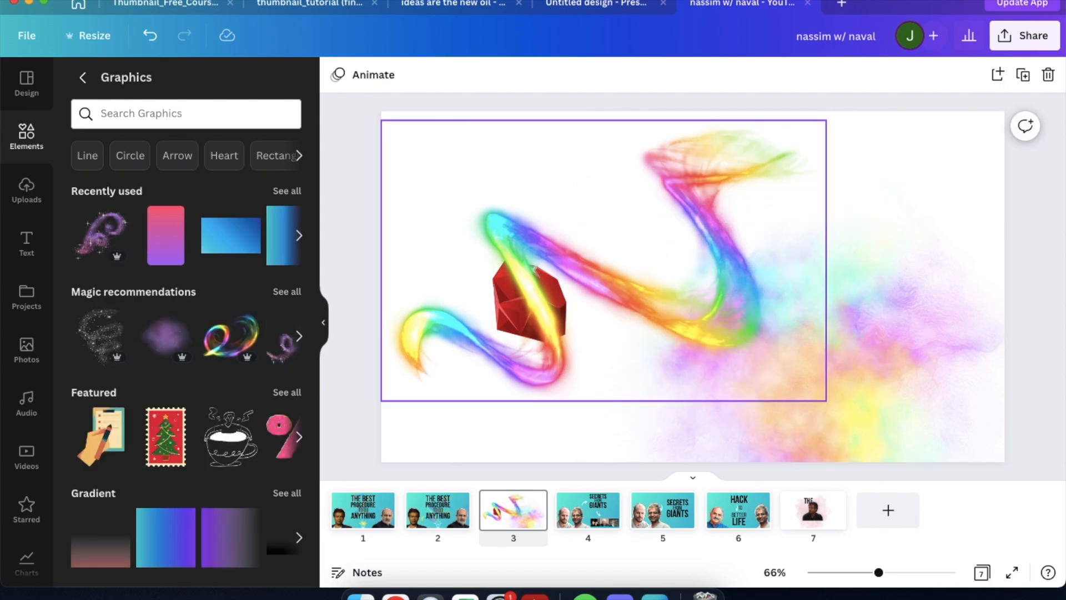
Browse more recommended graphics and shift the pastel smoke cloud on page 3 slightly to the right.
scroll(194, 333, "right", 2)
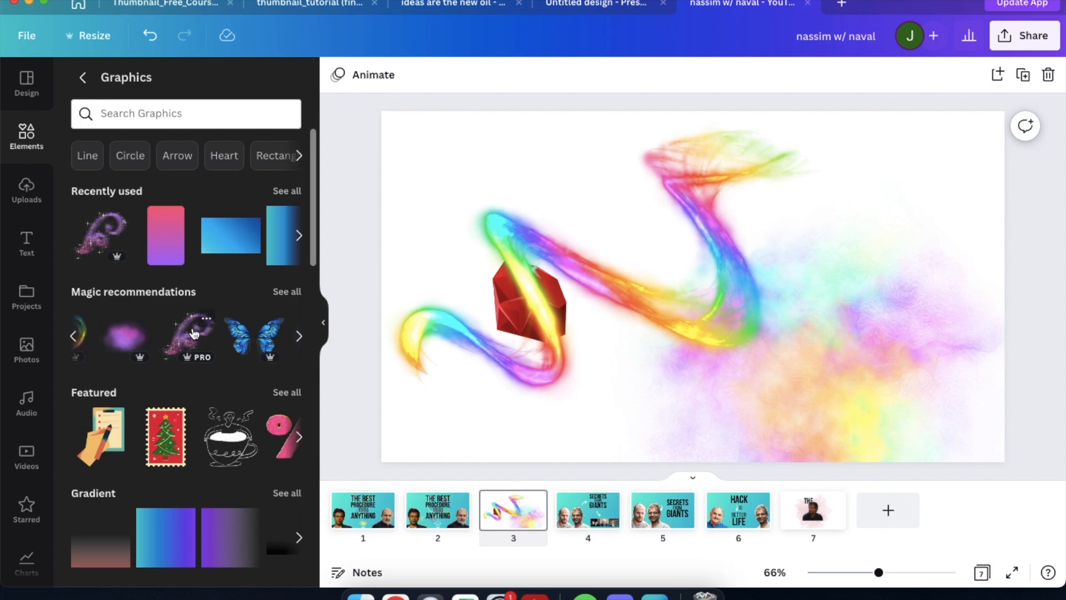
scroll(160, 347, "right", 3)
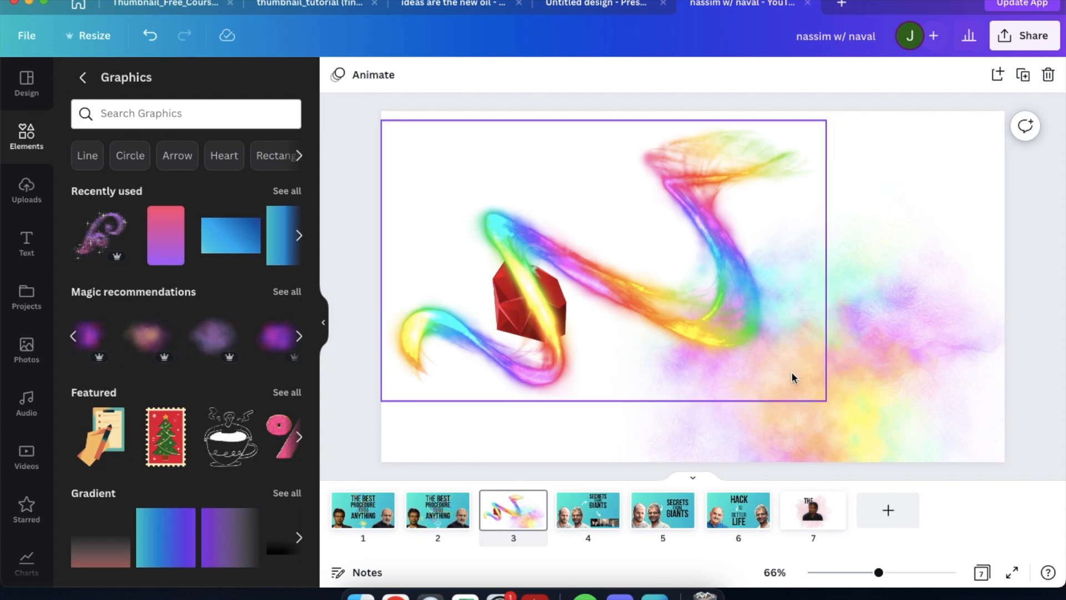
left_click(906, 336)
left_click_drag(906, 333, 942, 335)
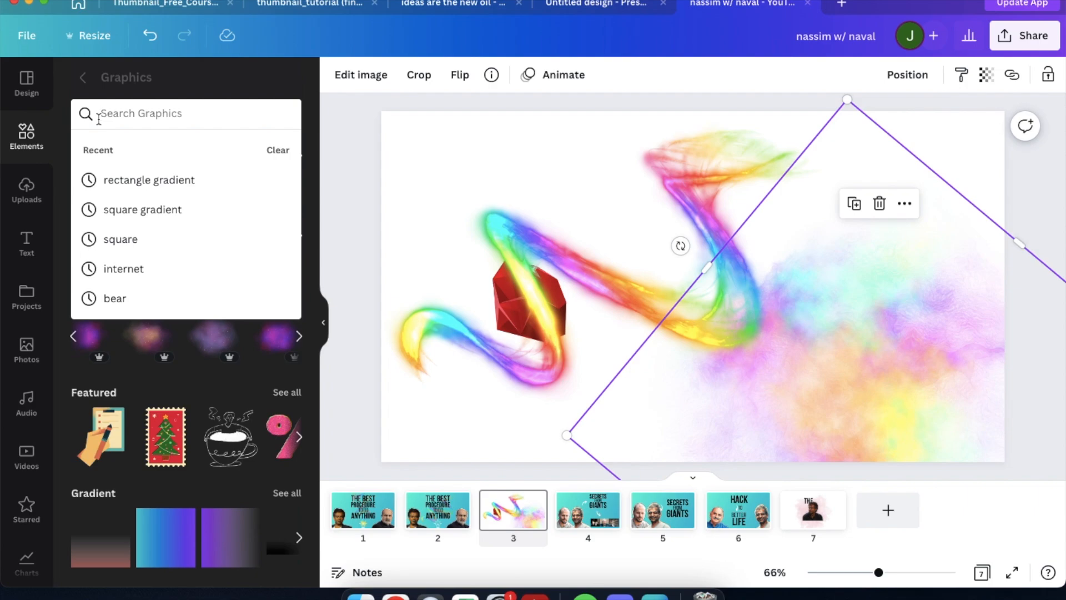
Search the graphics for "person" and place the outlined head-and-shoulders icon over the pastel smoke cloud on page 3.
type("person")
key("Return")
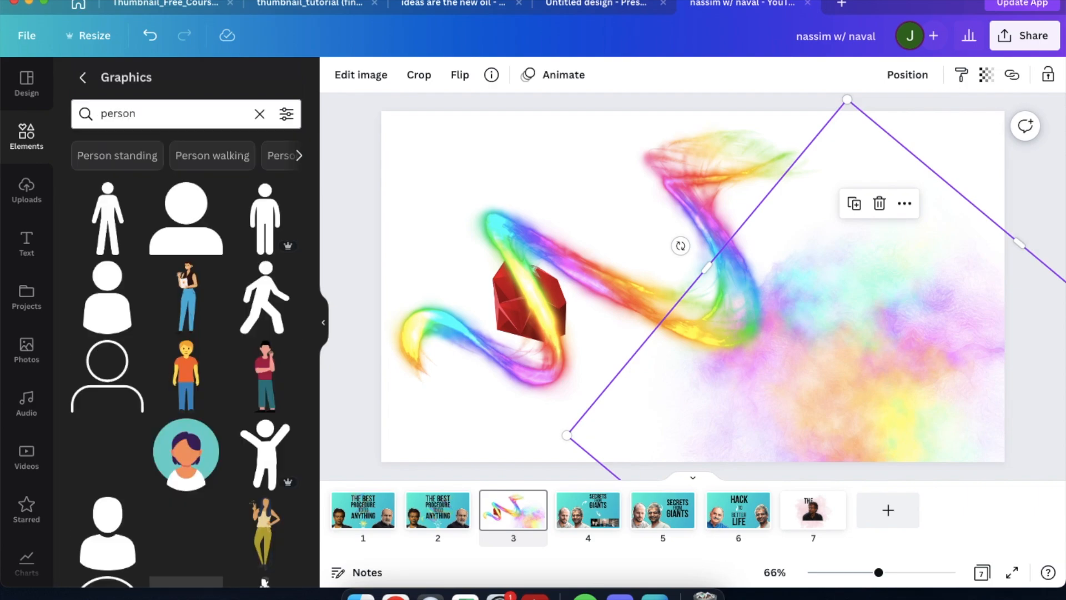
scroll(128, 169, "down", 3)
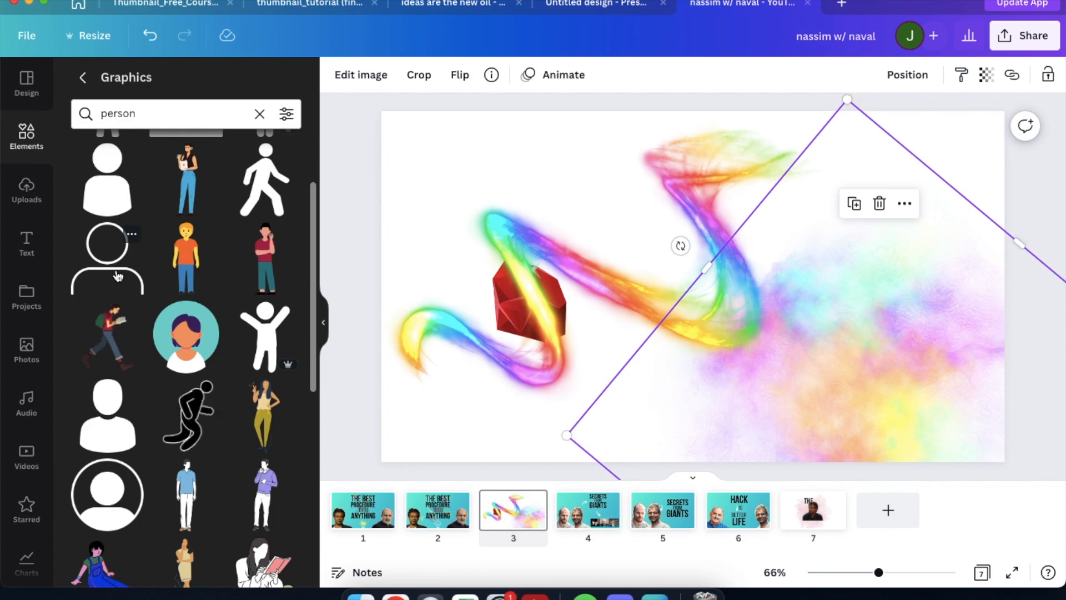
scroll(118, 275, "down", 10)
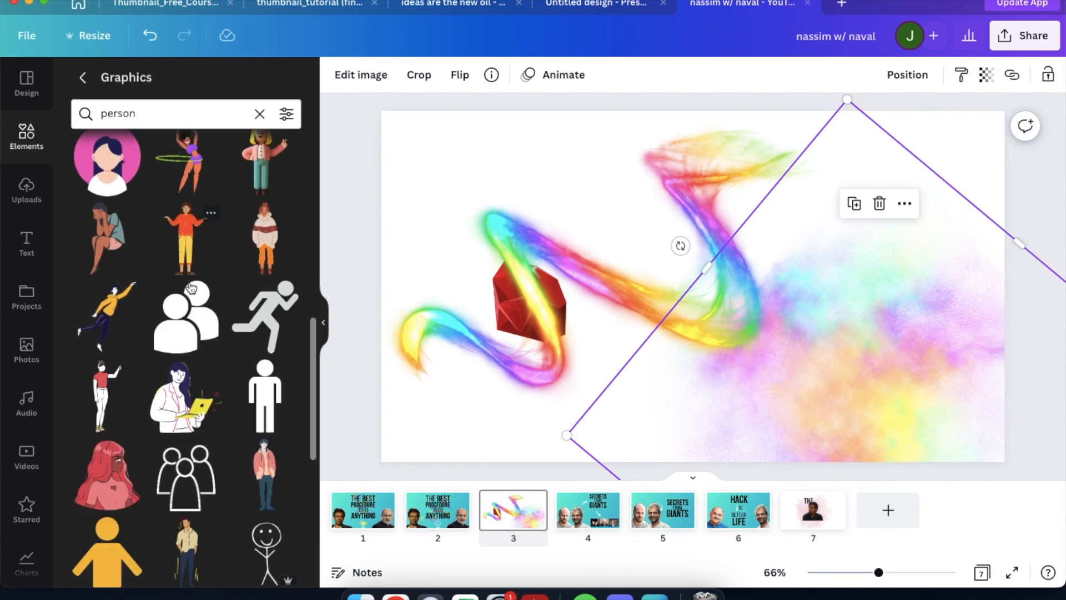
scroll(190, 287, "up", 2)
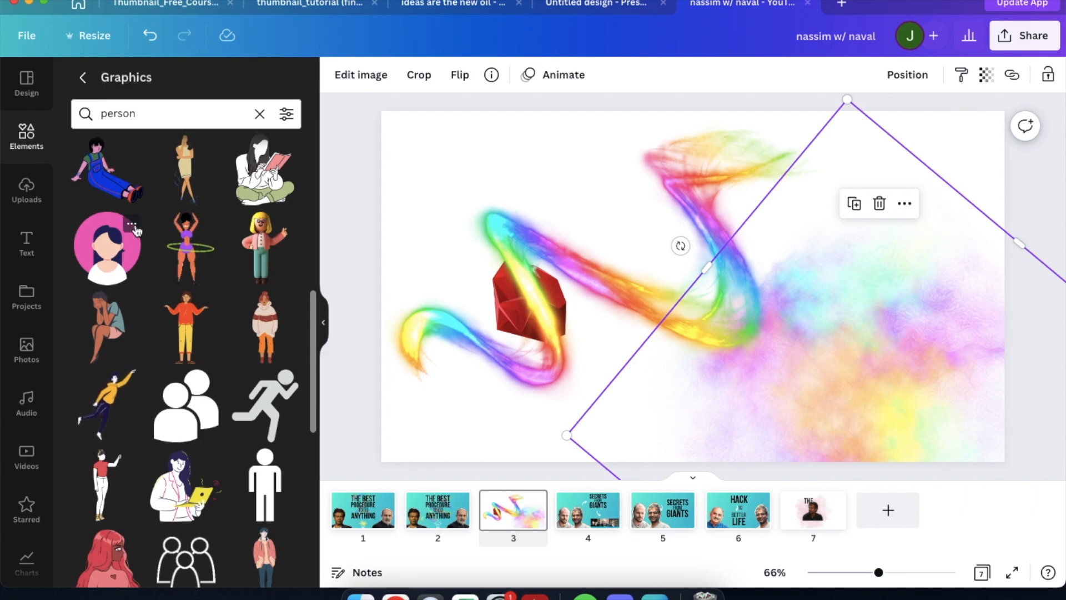
scroll(135, 233, "up", 2)
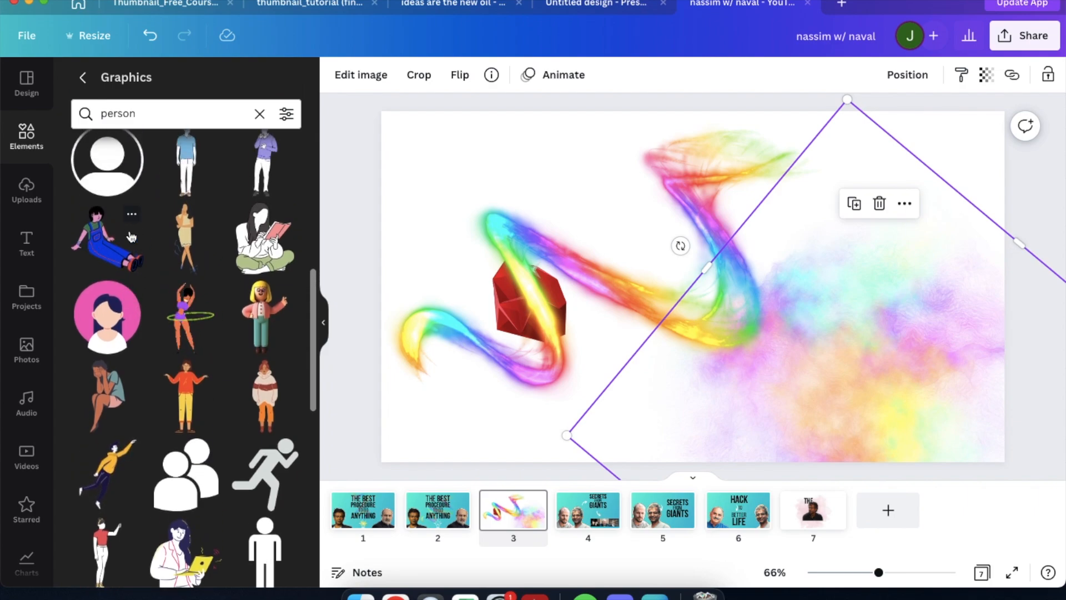
scroll(200, 241, "up", 5)
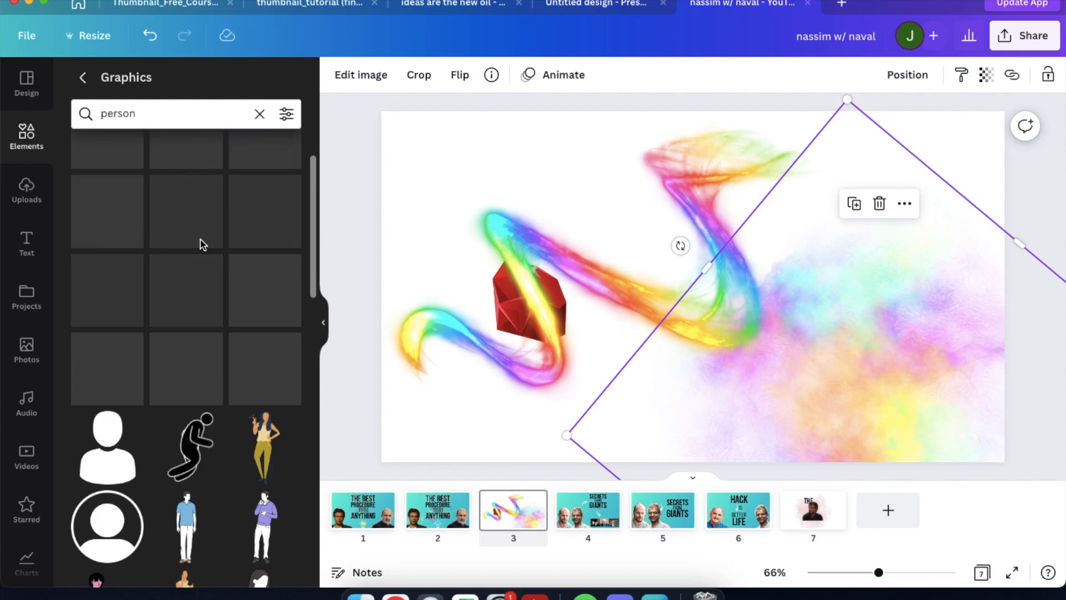
scroll(203, 244, "up", 2)
left_click(114, 364)
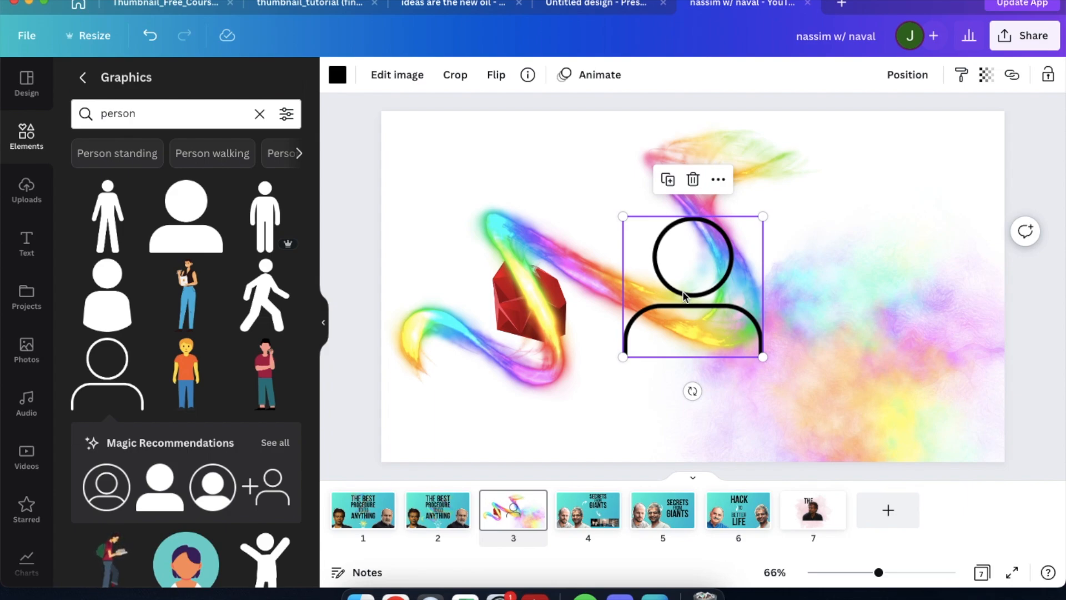
left_click_drag(683, 292, 844, 380)
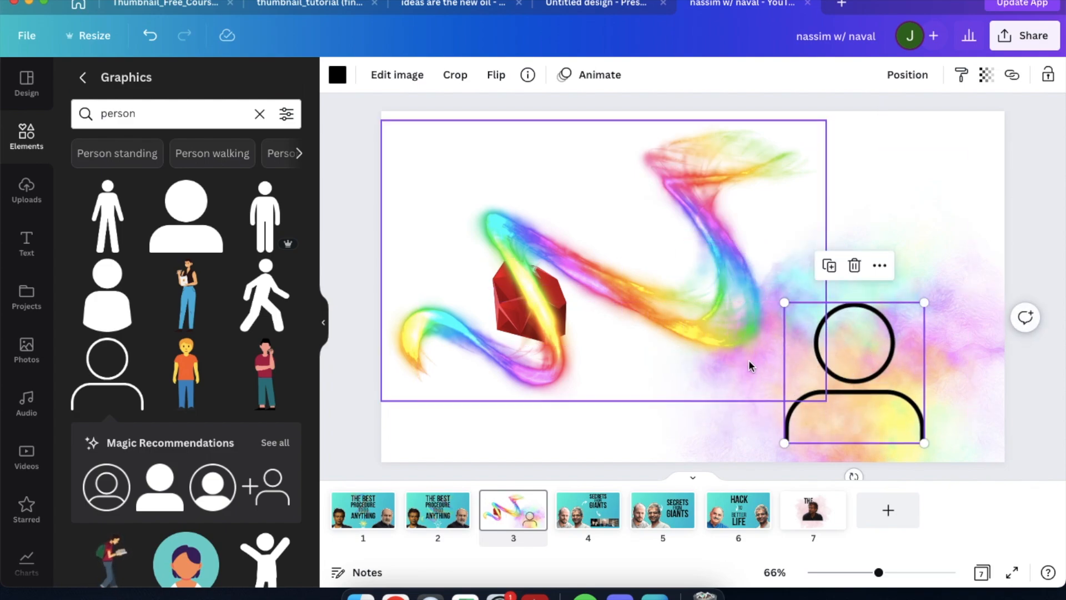
Examine up close how the outlined person icon looks against the pastel smoke cloud.
left_click(746, 416)
left_click(854, 397)
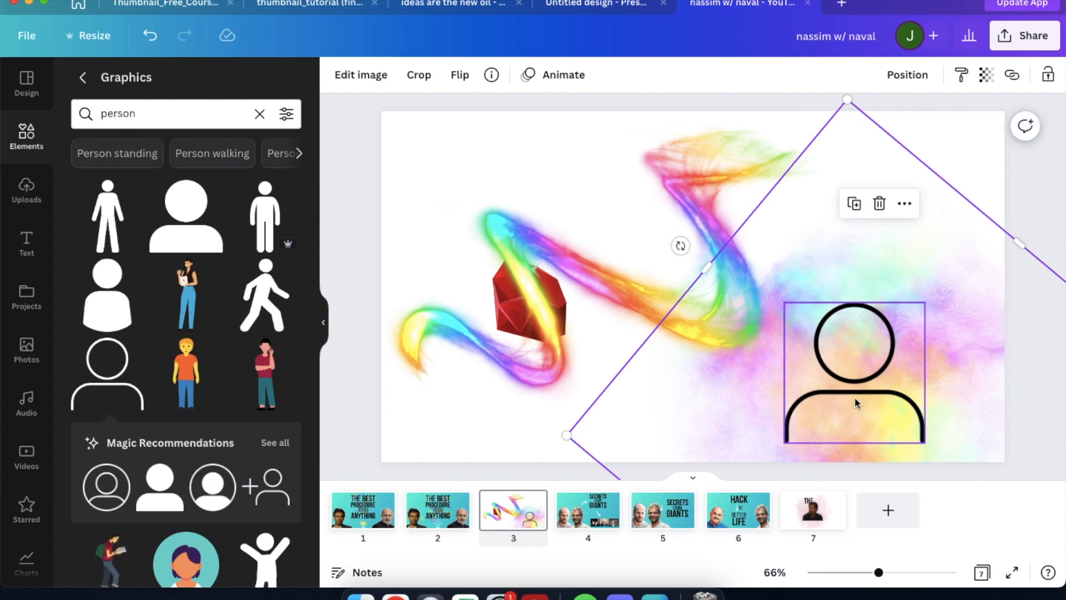
scroll(855, 398, "up", 5)
scroll(854, 398, "right", 5)
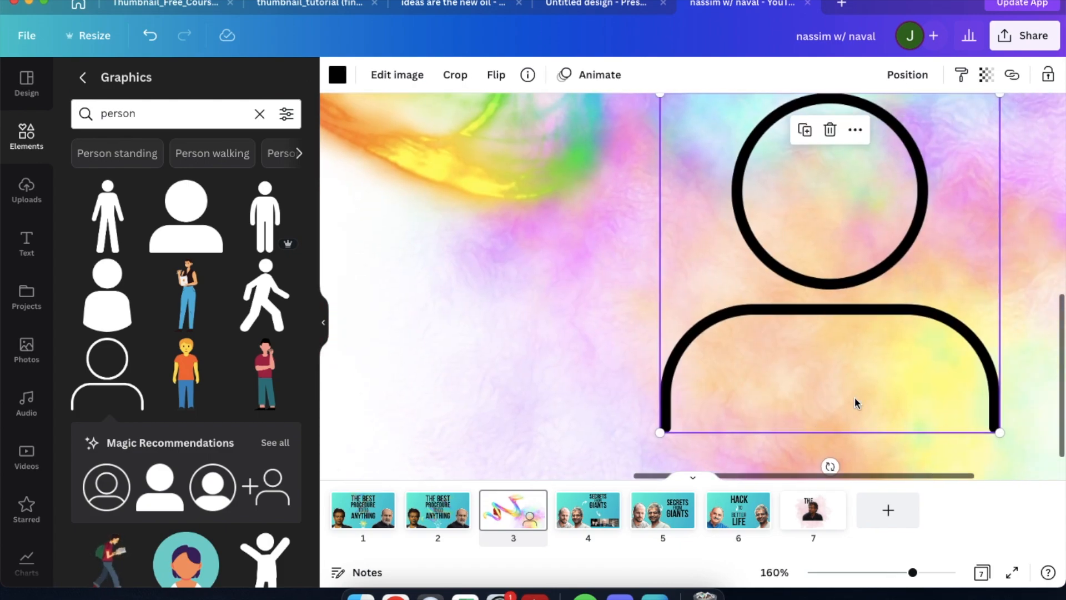
scroll(854, 397, "up", 3)
scroll(688, 300, "down", 2)
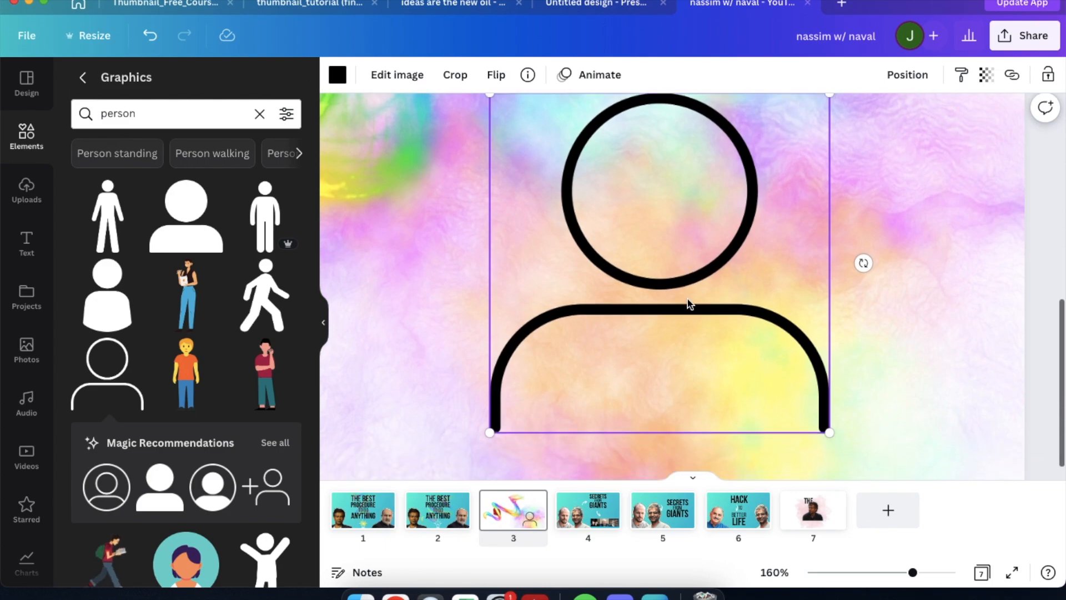
left_click(394, 397)
scroll(394, 397, "right", 3)
left_click(511, 278)
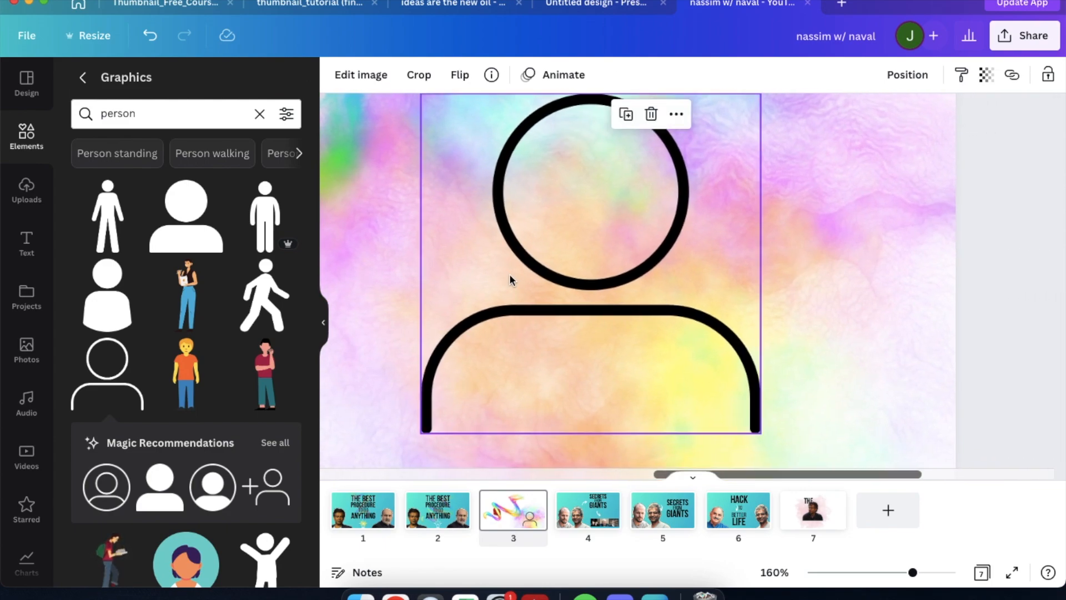
scroll(638, 282, "down", 5)
left_click(517, 272)
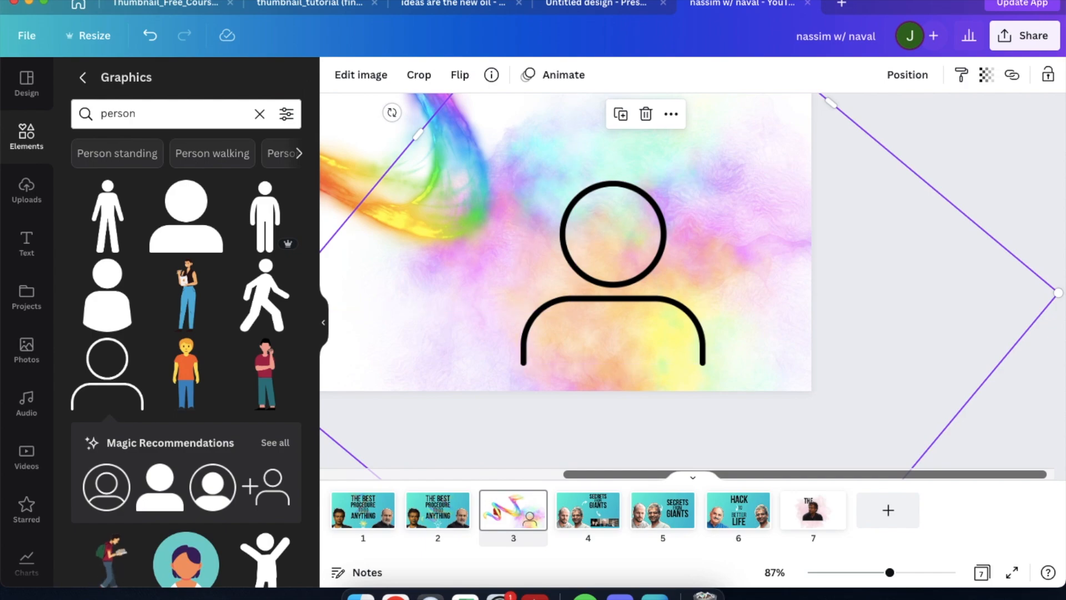
On page 1, move the yellow glow off the light bulb and shift the white bulb outline to the left.
left_click(591, 6)
left_click(716, 6)
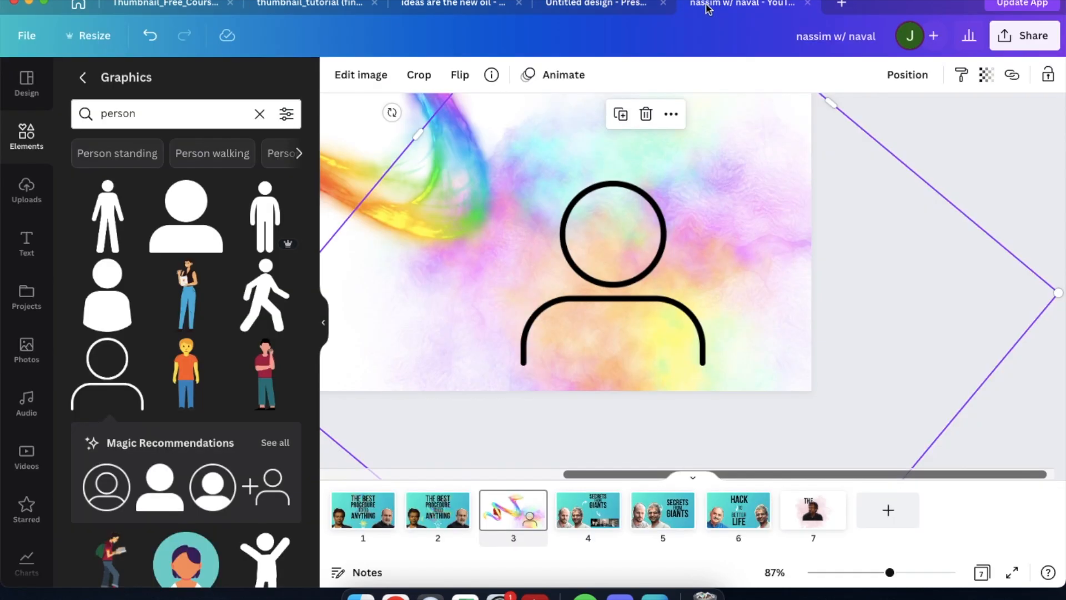
left_click(361, 510)
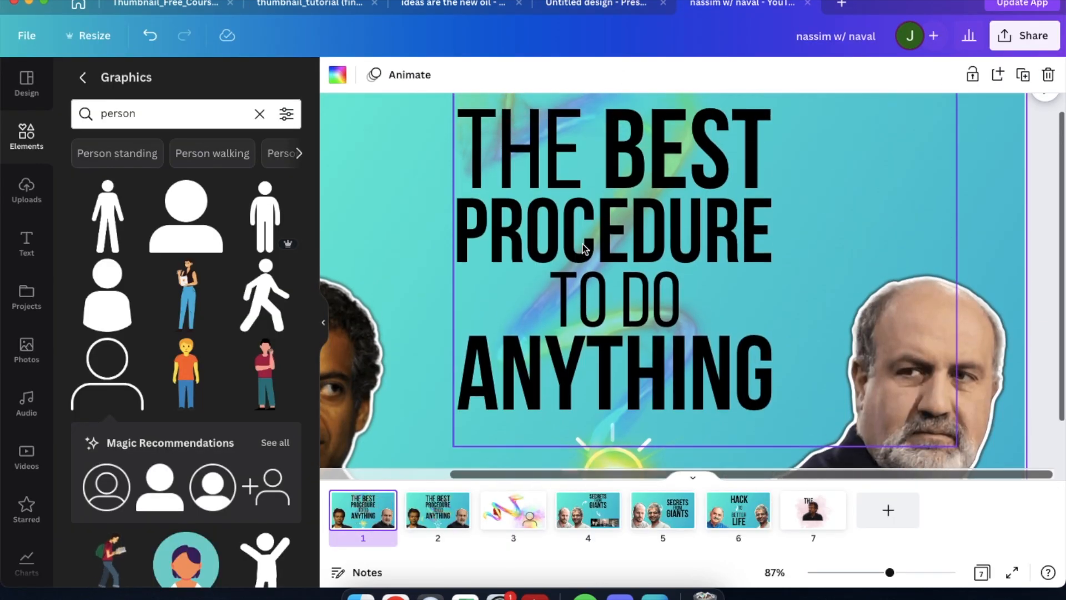
scroll(582, 261, "down", 3)
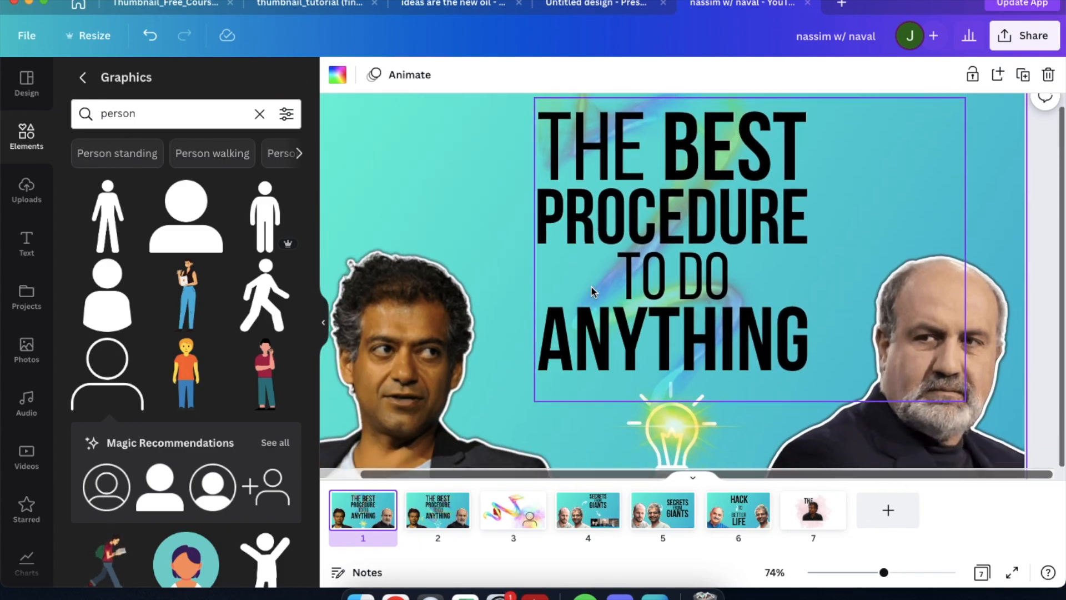
left_click(671, 420)
left_click_drag(670, 420, 523, 313)
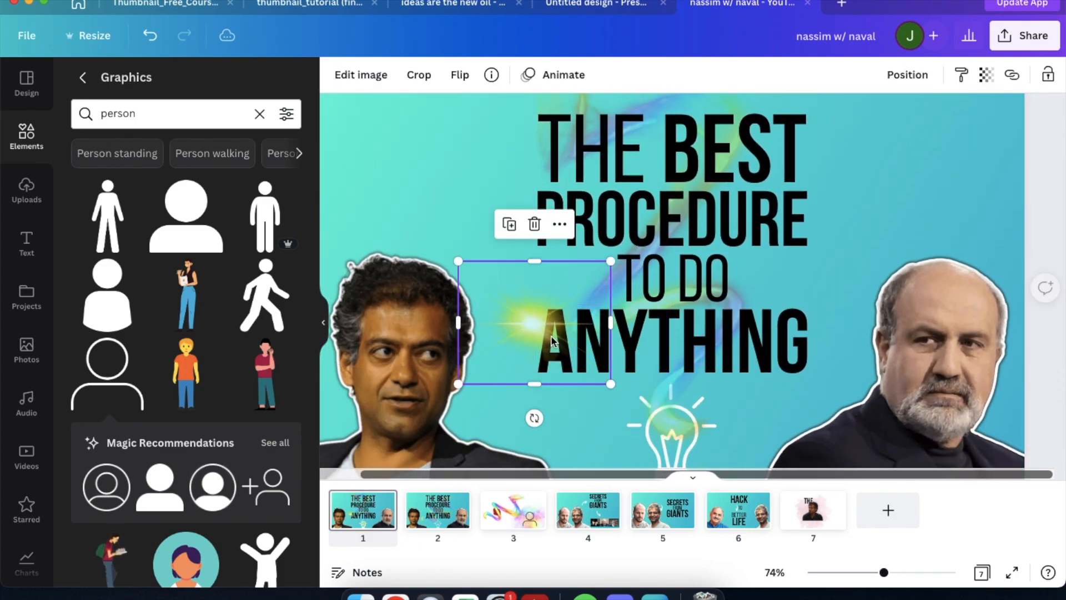
left_click(666, 447)
scroll(670, 458, "down", 1)
left_click_drag(671, 458, 551, 460)
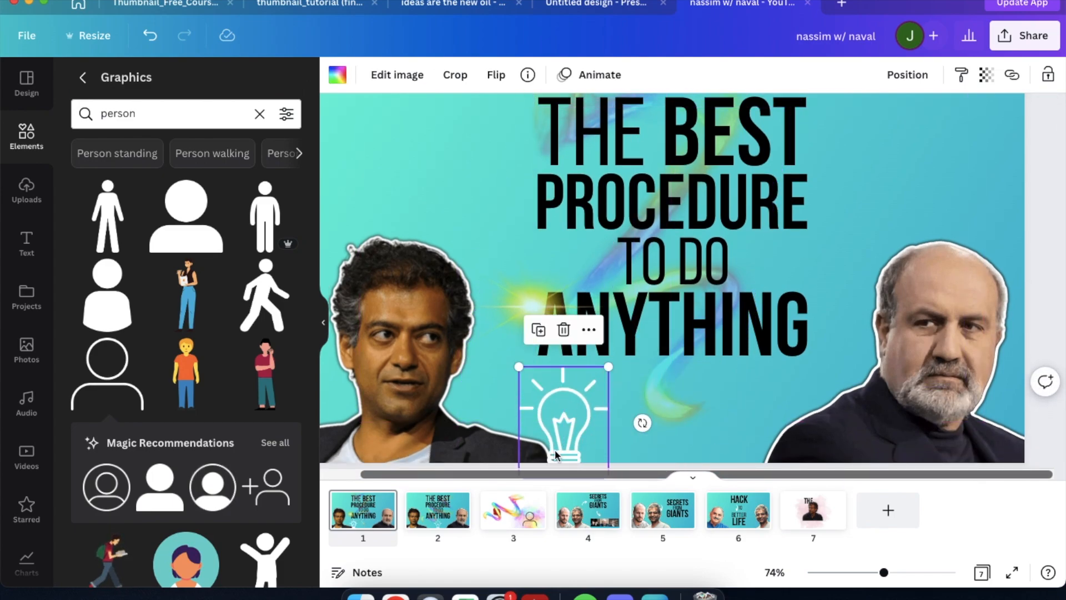
Move the yellow glow up and left, above the curly-haired man and beside the title text.
left_click(530, 310)
scroll(529, 310, "up", 1)
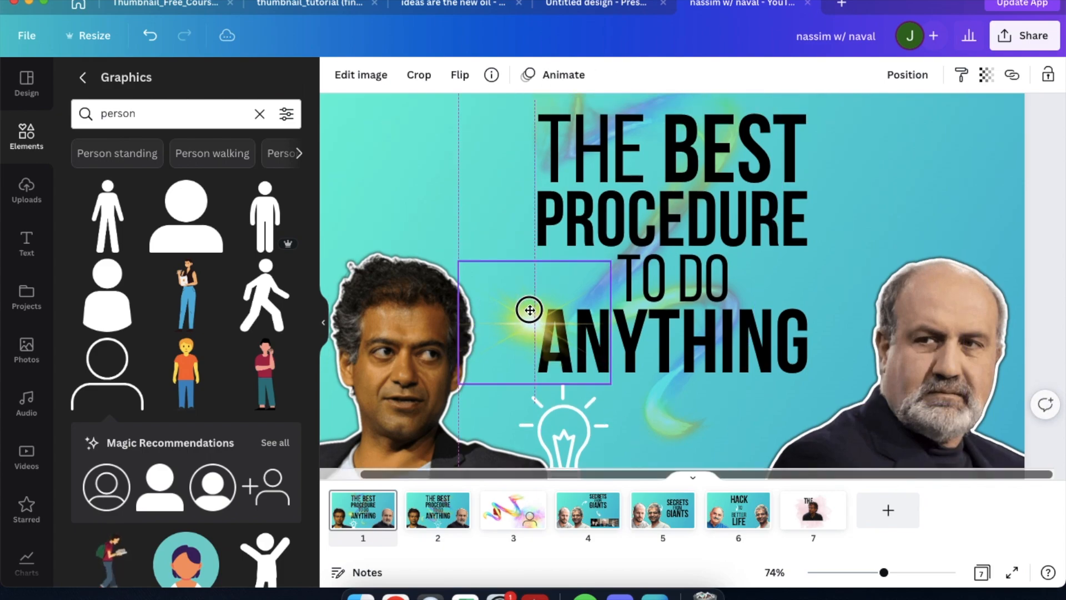
scroll(529, 309, "down", 1)
left_click_drag(529, 309, 480, 217)
scroll(386, 171, "up", 1)
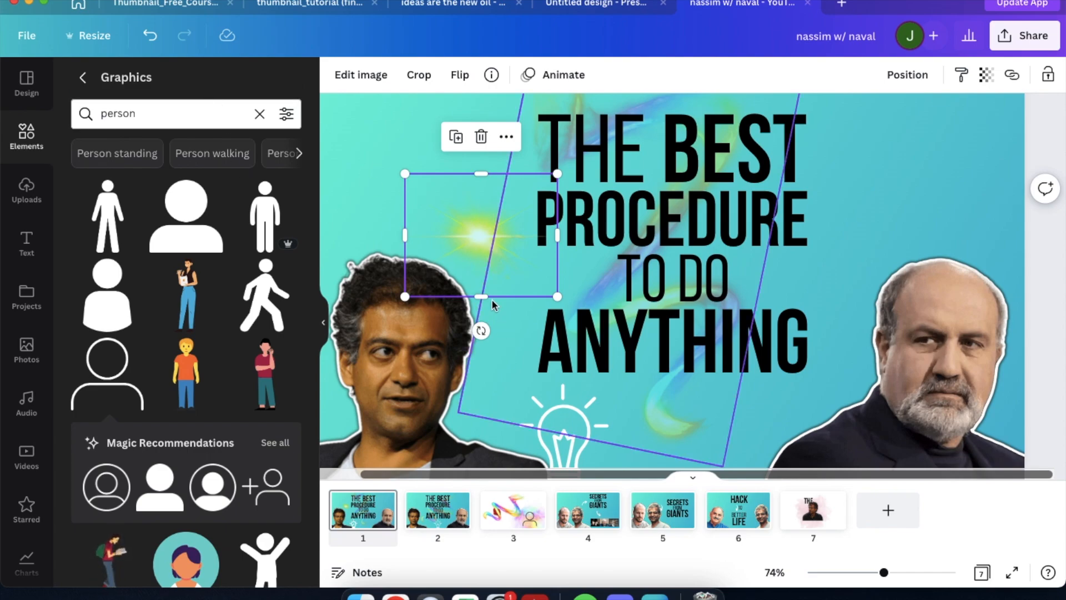
Place the yellow glow over the white light bulb outline and view the whole thumbnail.
left_click_drag(464, 236, 551, 415)
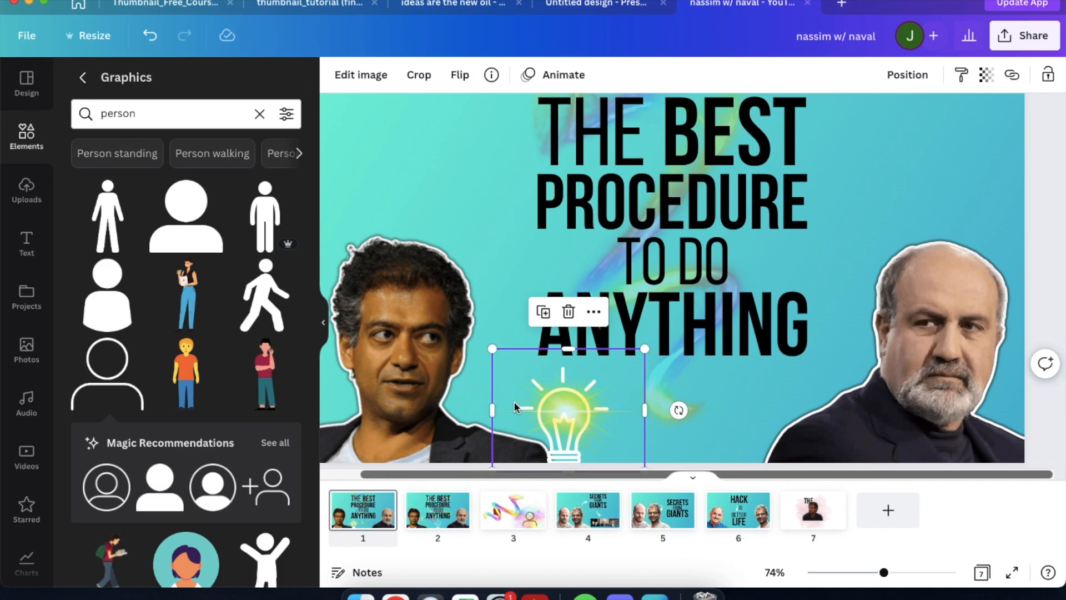
scroll(599, 422, "up", 5)
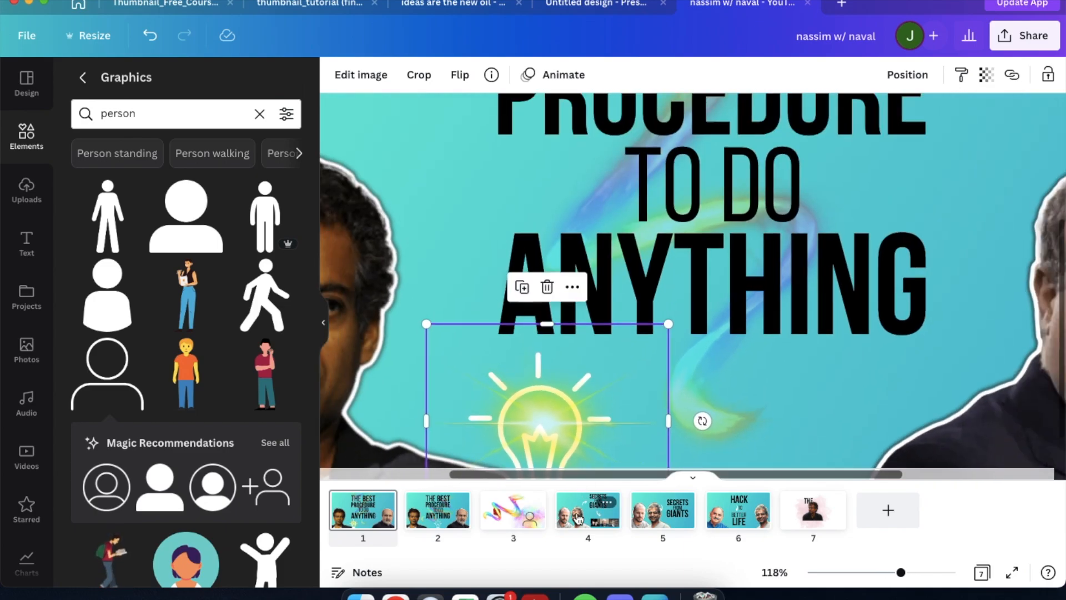
scroll(614, 387, "down", 5)
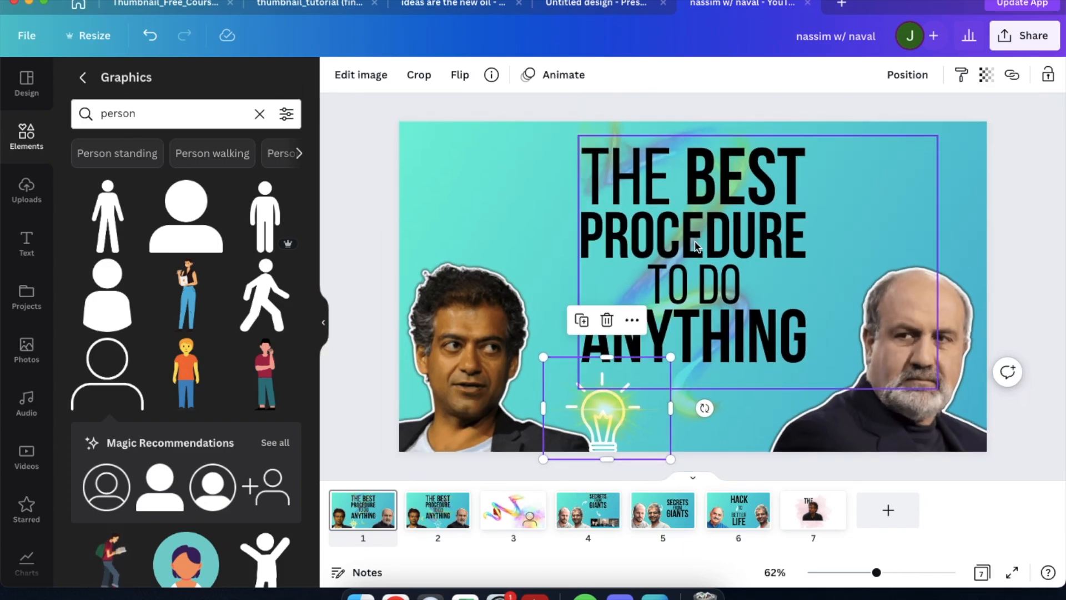
Move the title text over the bald man and shift the colour swirl left, above the curly-haired man.
left_click(674, 207)
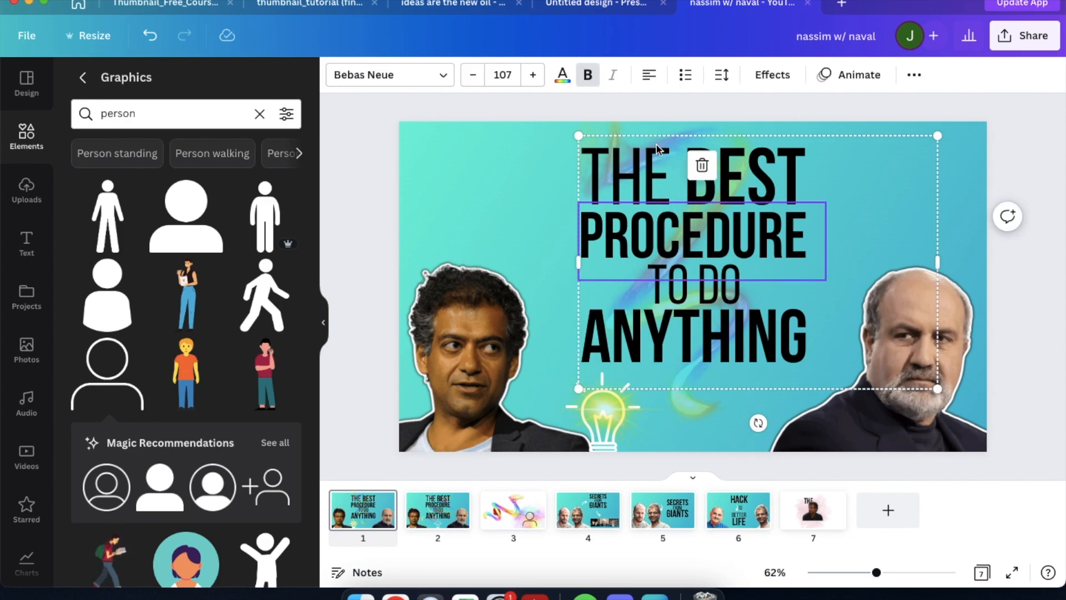
key("super+z")
key("super+z")
left_click_drag(633, 161, 531, 156)
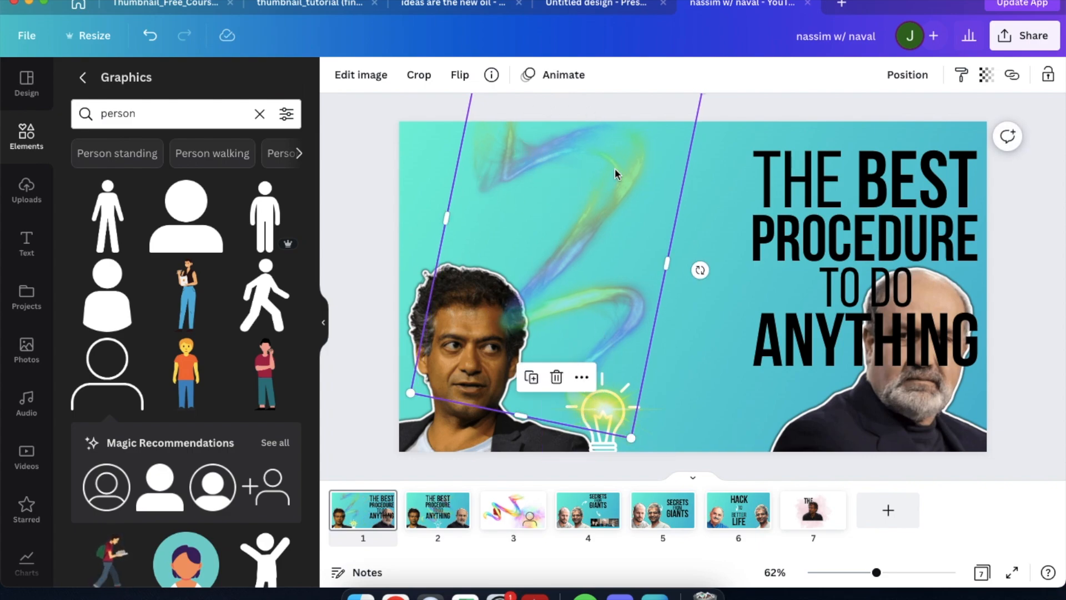
scroll(615, 168, "down", 3)
left_click(482, 145)
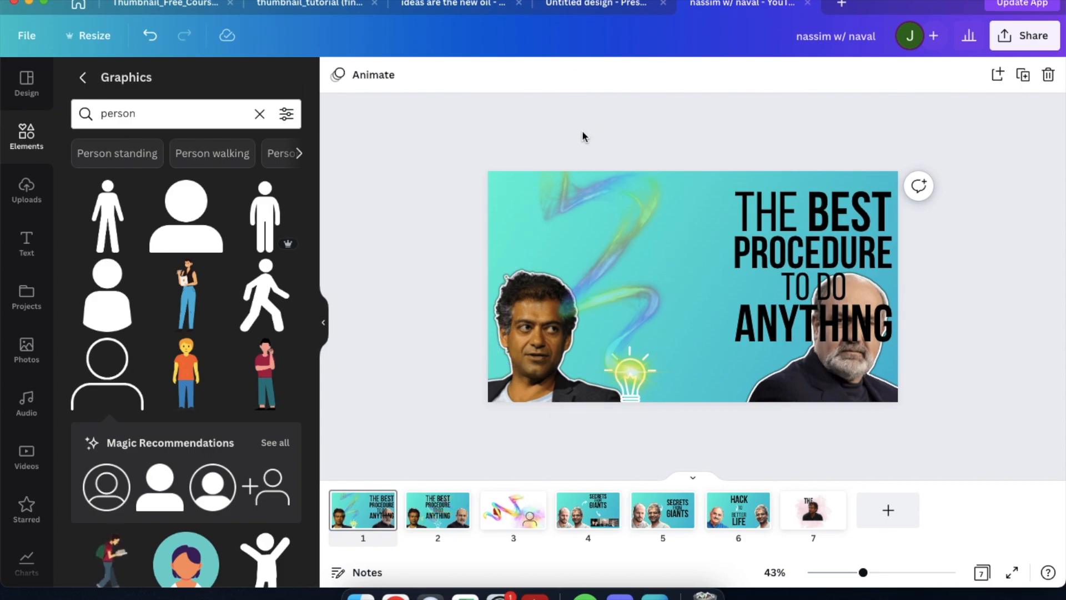
scroll(178, 366, "down", 3)
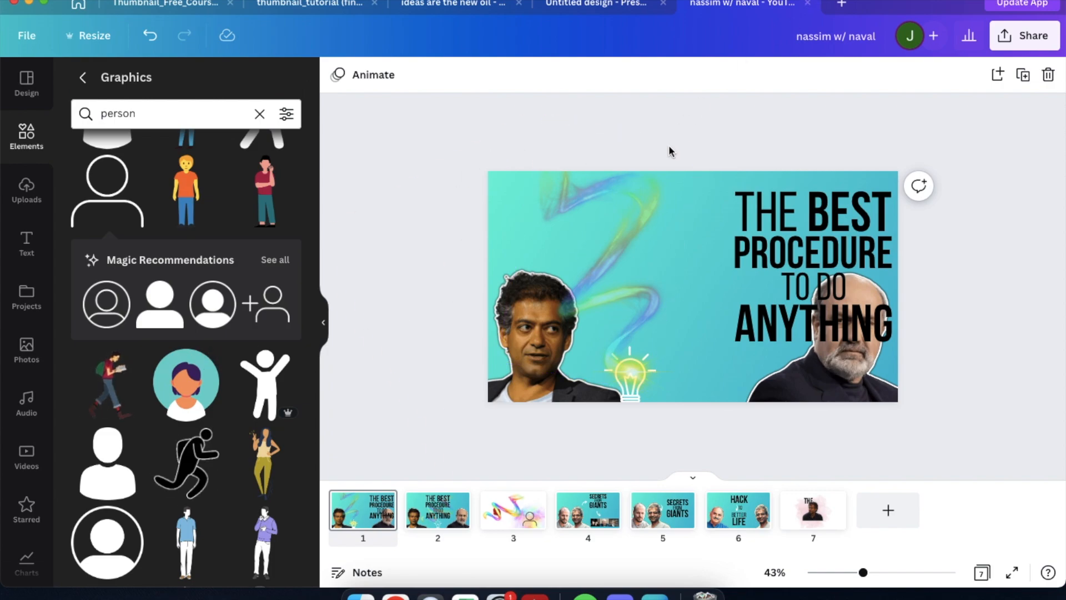
left_click(605, 142)
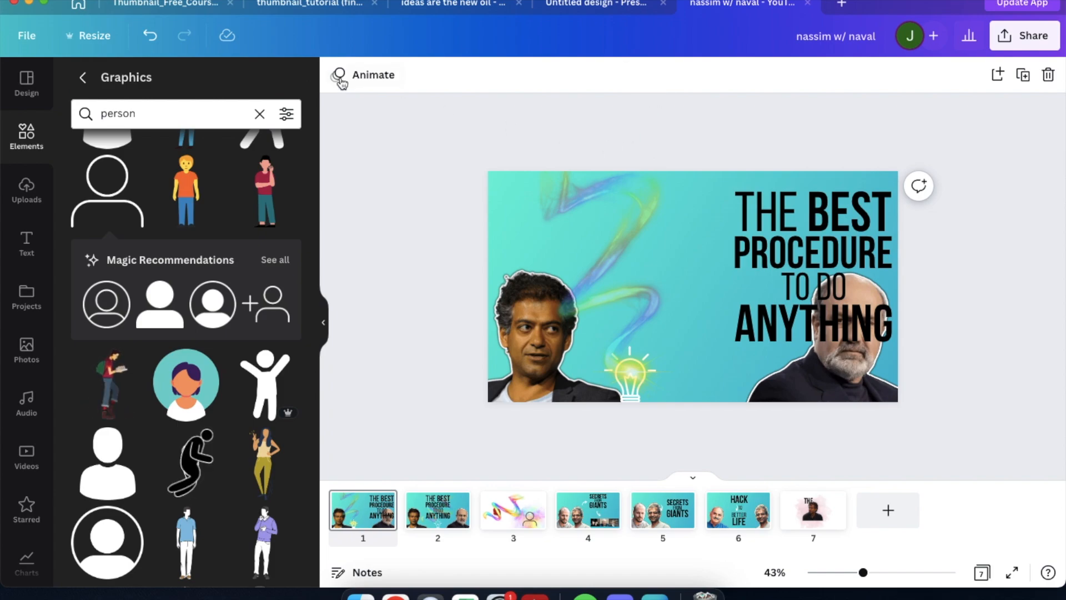
Undo the position changes to the title, light bulb and colour swirl, and close this design.
key("super+z")
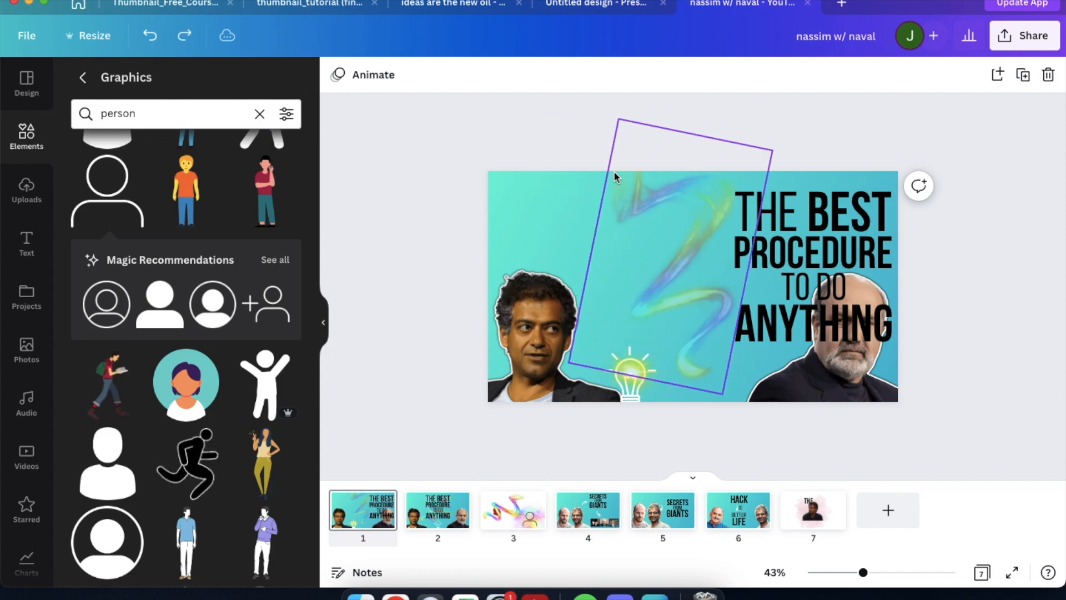
key("super+z")
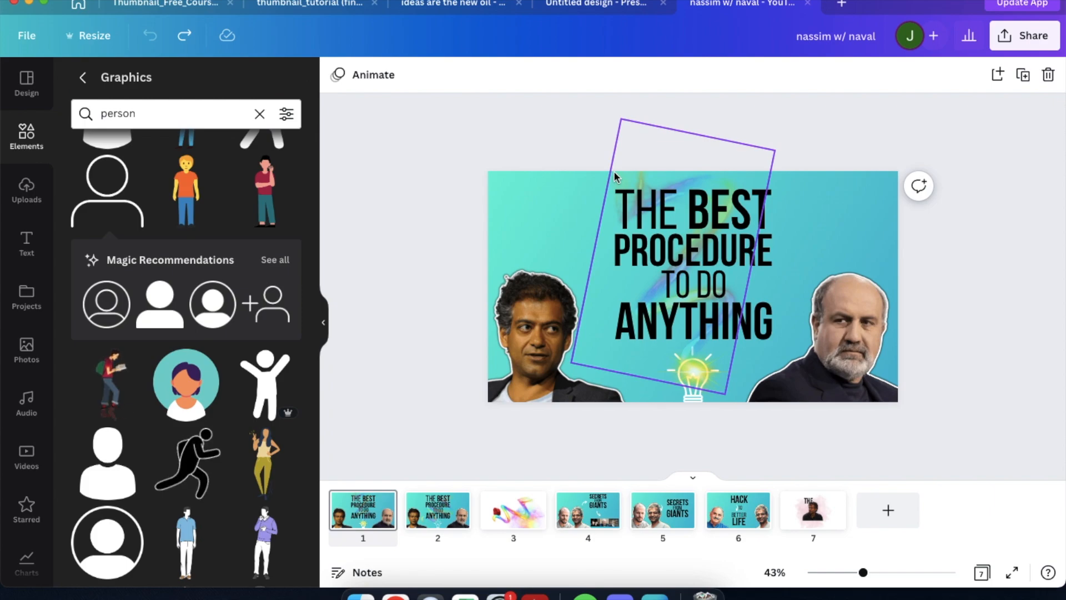
left_click(808, 3)
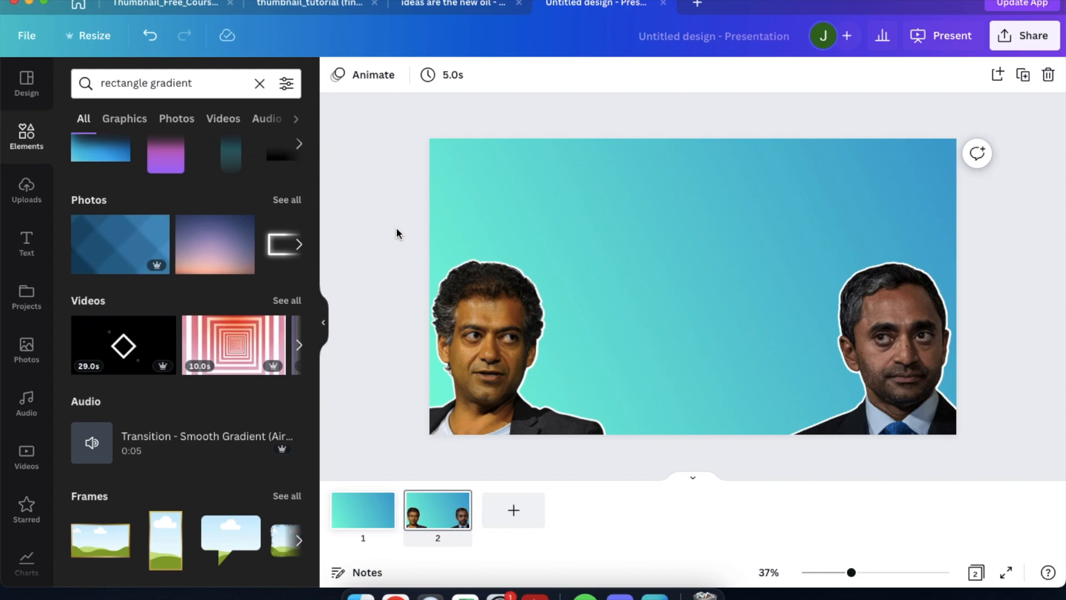
Compare page 1 of the "ideas are the new oil" thumbnail with the two-portrait page 2 of the untitled presentation.
left_click(456, 5)
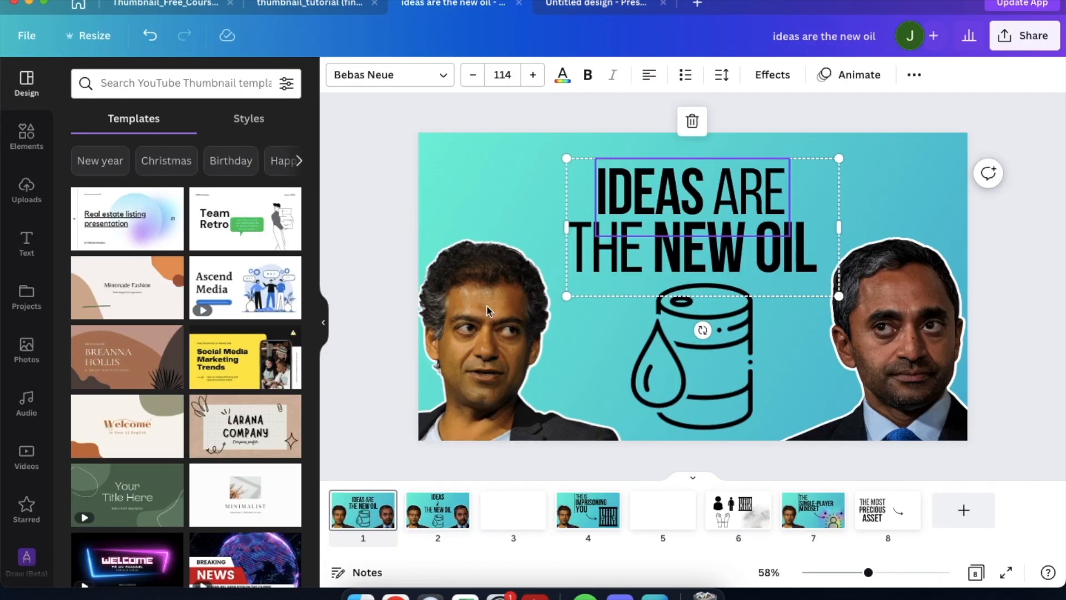
left_click(372, 183)
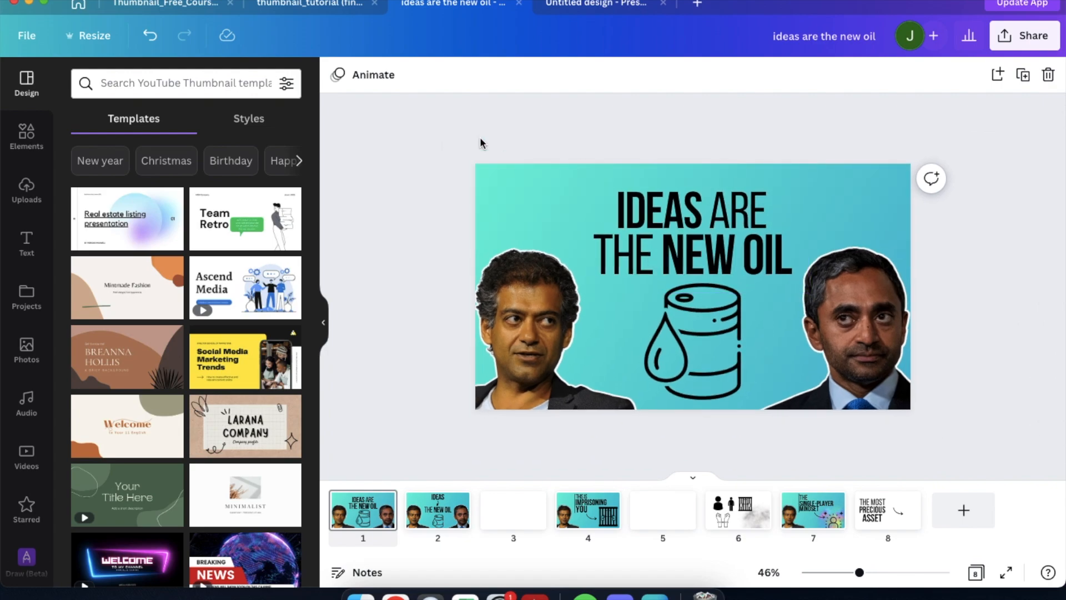
left_click(578, 6)
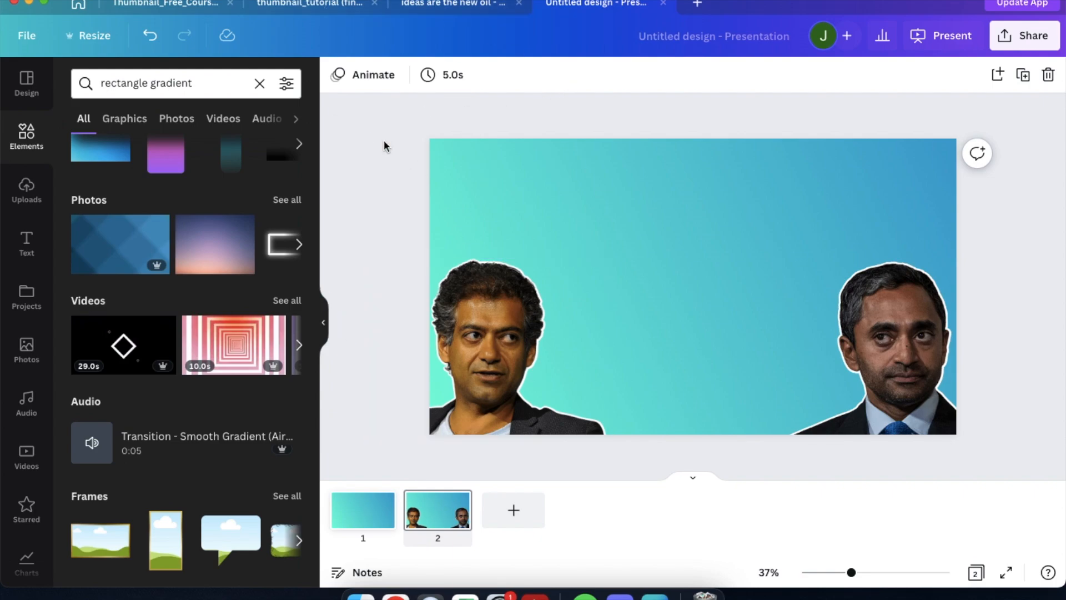
scroll(670, 249, "up", 3)
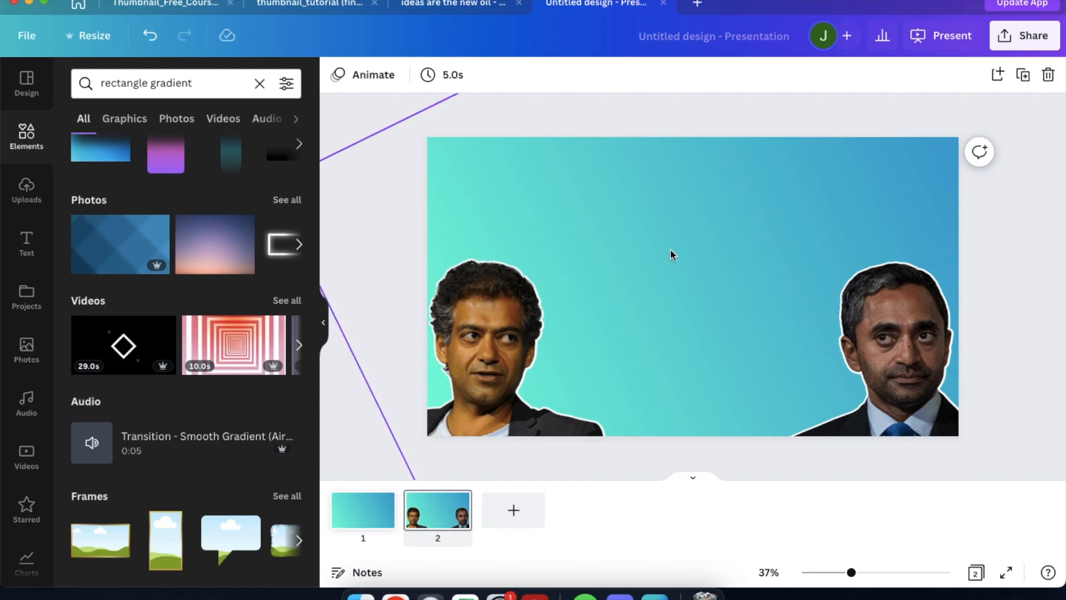
scroll(670, 249, "down", 4)
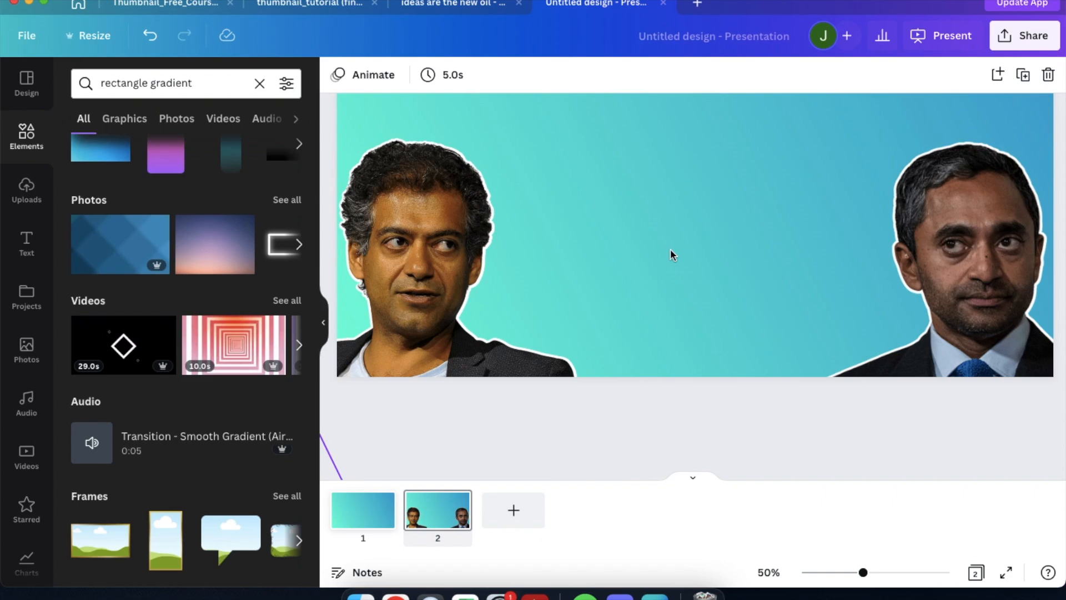
scroll(670, 249, "up", 4)
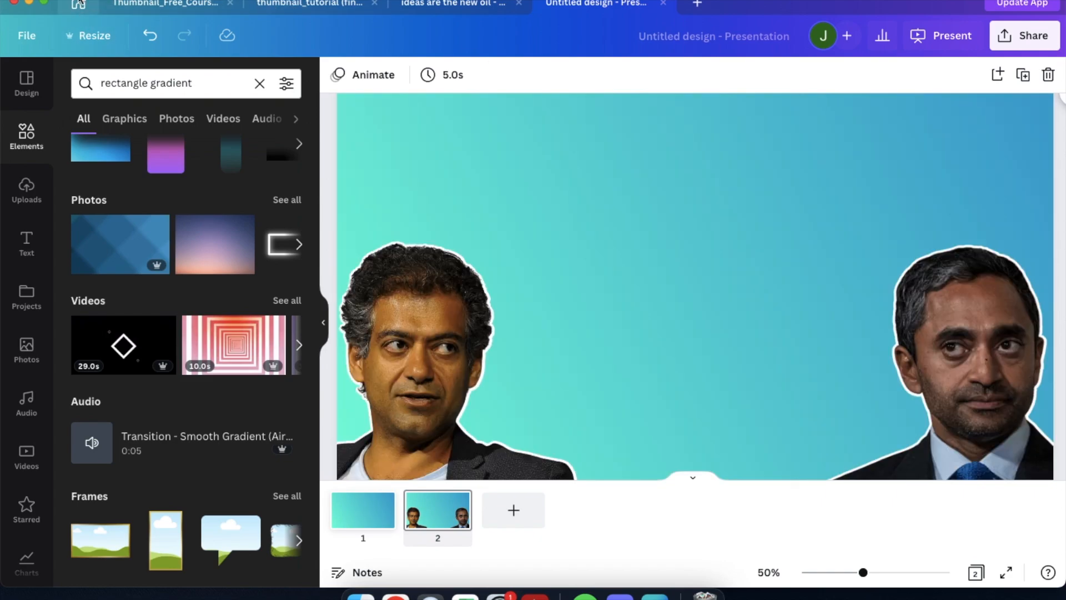
scroll(651, 353, "down", 4)
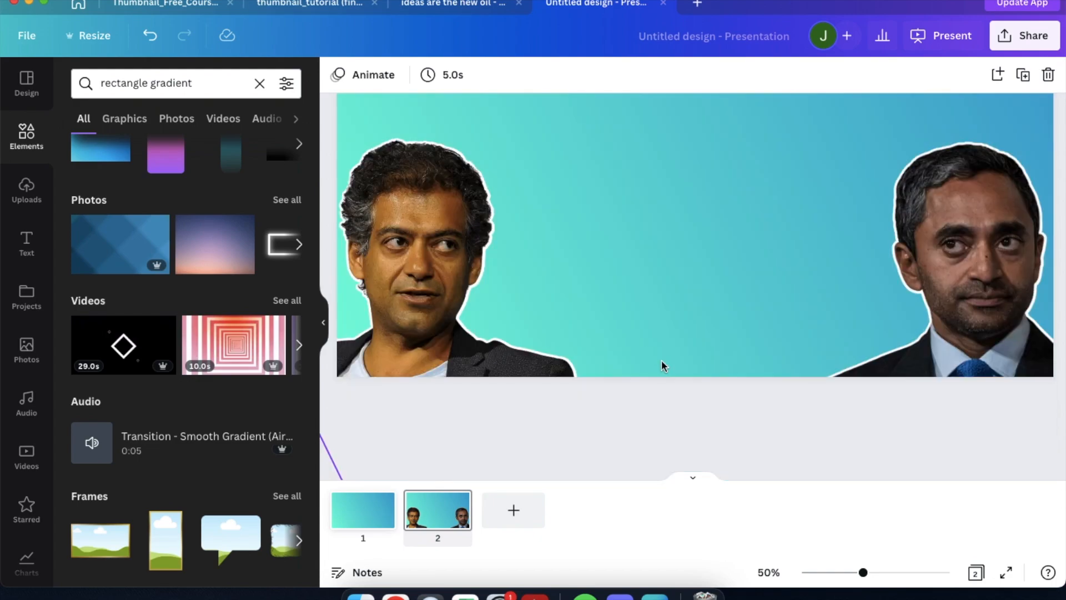
scroll(661, 360, "up", 3)
scroll(684, 172, "down", 2)
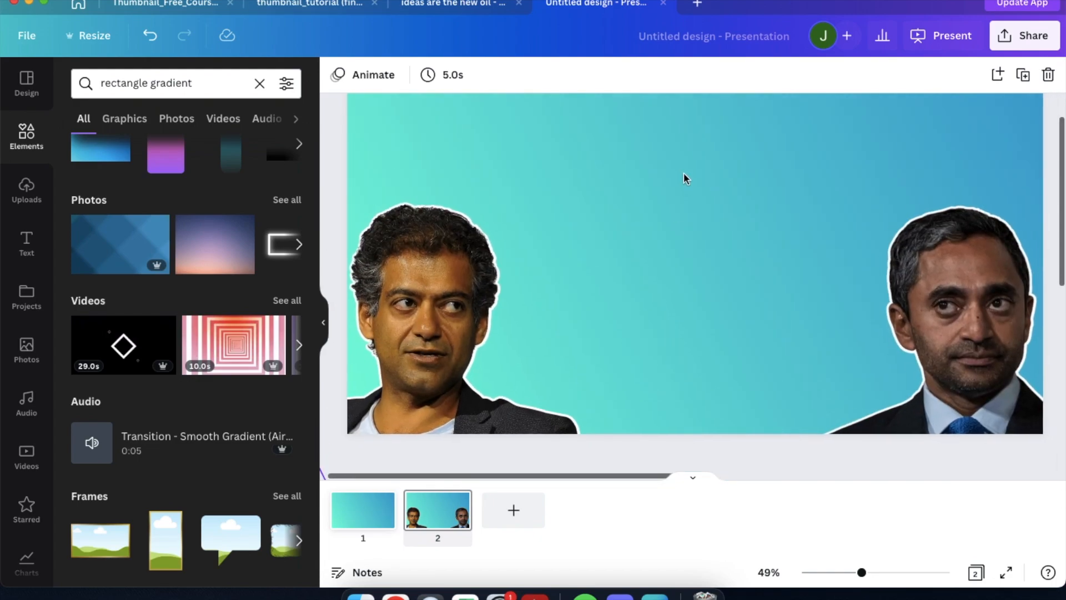
scroll(684, 173, "right", 1)
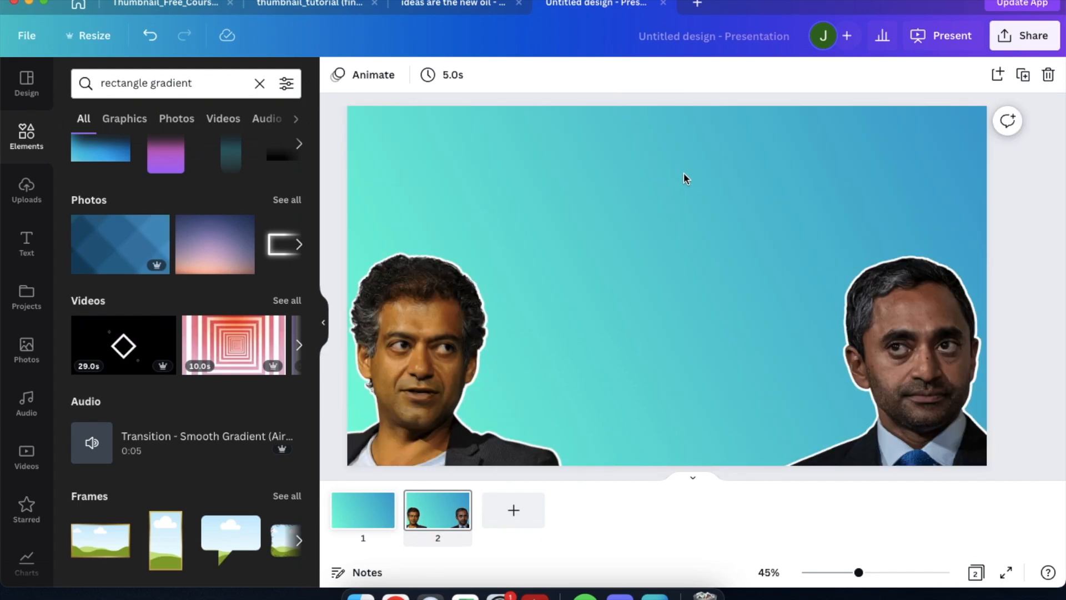
scroll(697, 204, "down", 2)
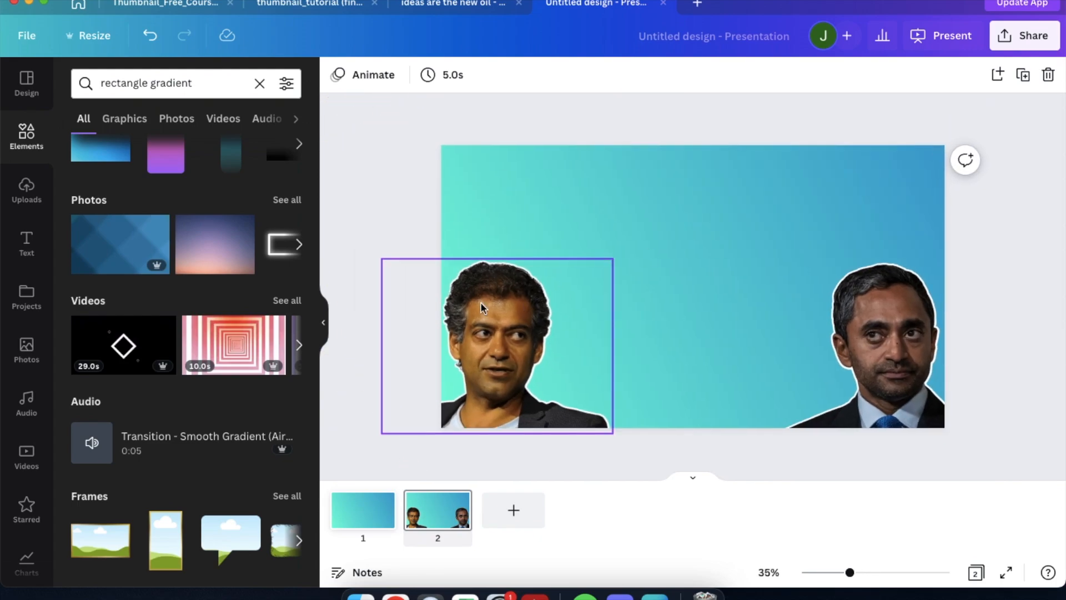
Set the curly-haired man's portrait to saturation 13 and contrast 14, and check his face up close.
left_click(481, 303)
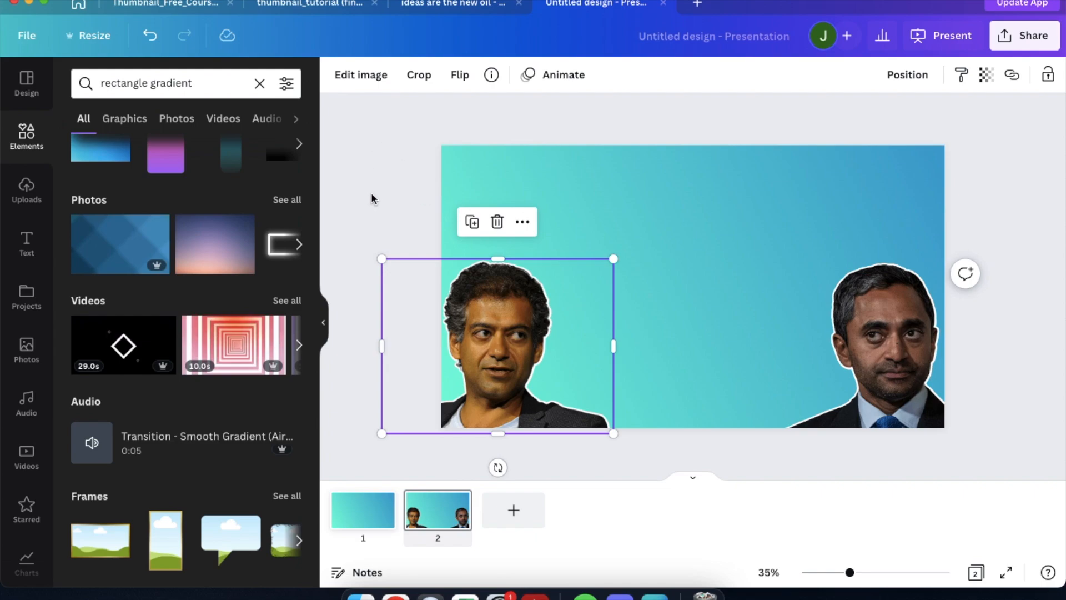
left_click(374, 83)
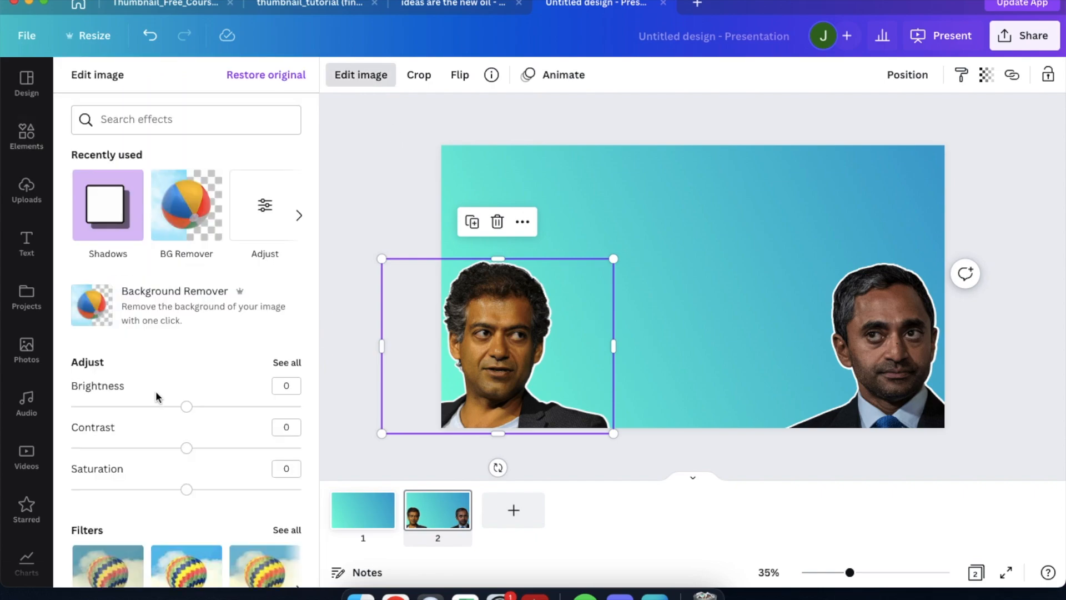
scroll(156, 391, "down", 5)
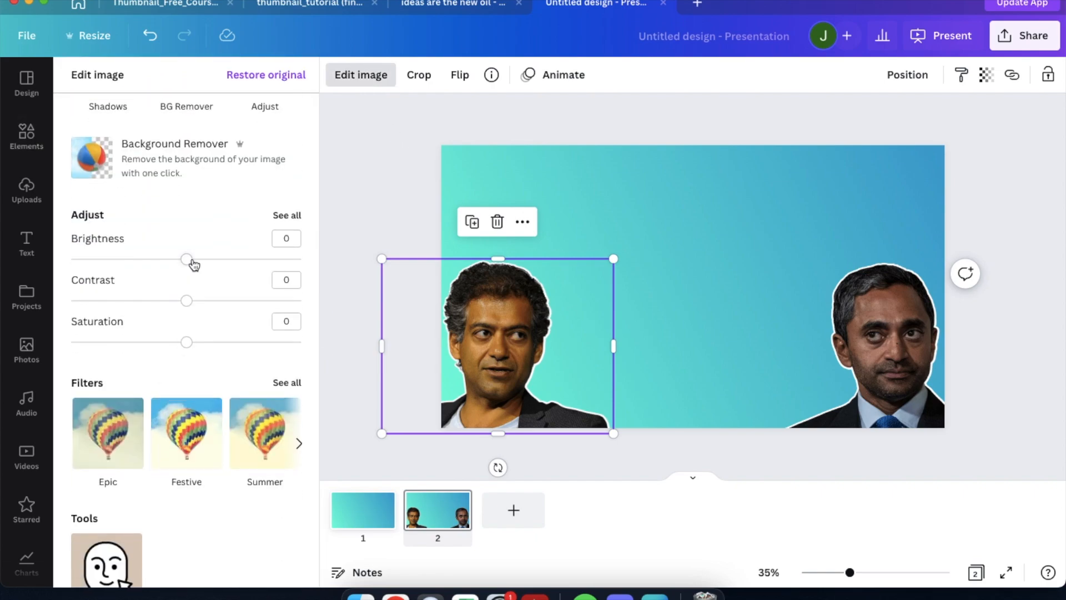
mouse_move(189, 263)
left_mouse_down()
mouse_move(210, 261)
mouse_move(187, 264)
left_mouse_up()
left_click_drag(186, 342, 201, 344)
mouse_move(186, 303)
left_mouse_down()
mouse_move(224, 301)
mouse_move(203, 301)
left_mouse_up()
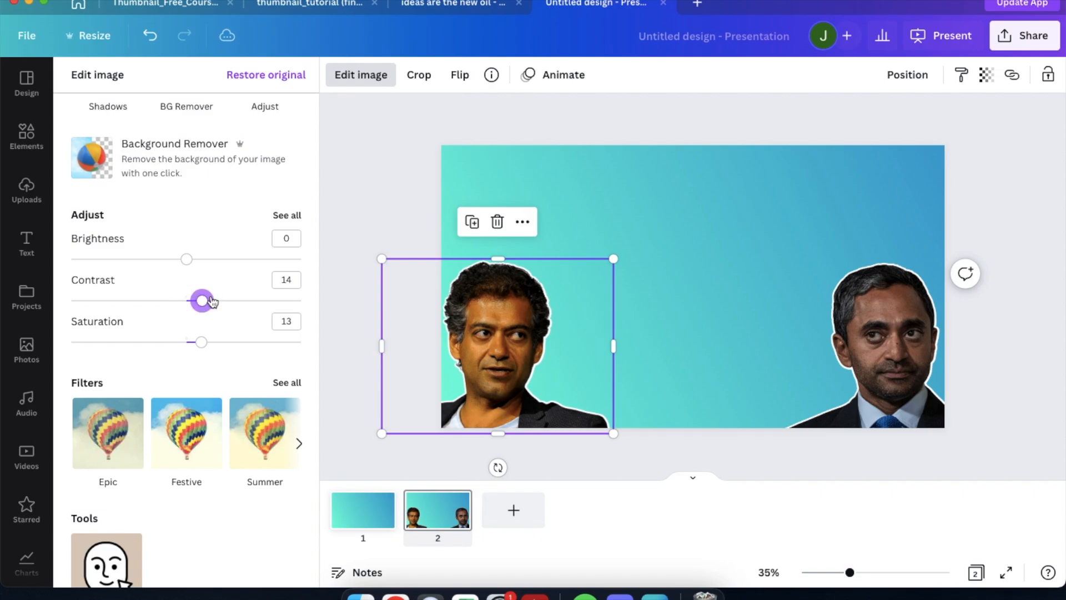
left_click(402, 221)
left_click(392, 230)
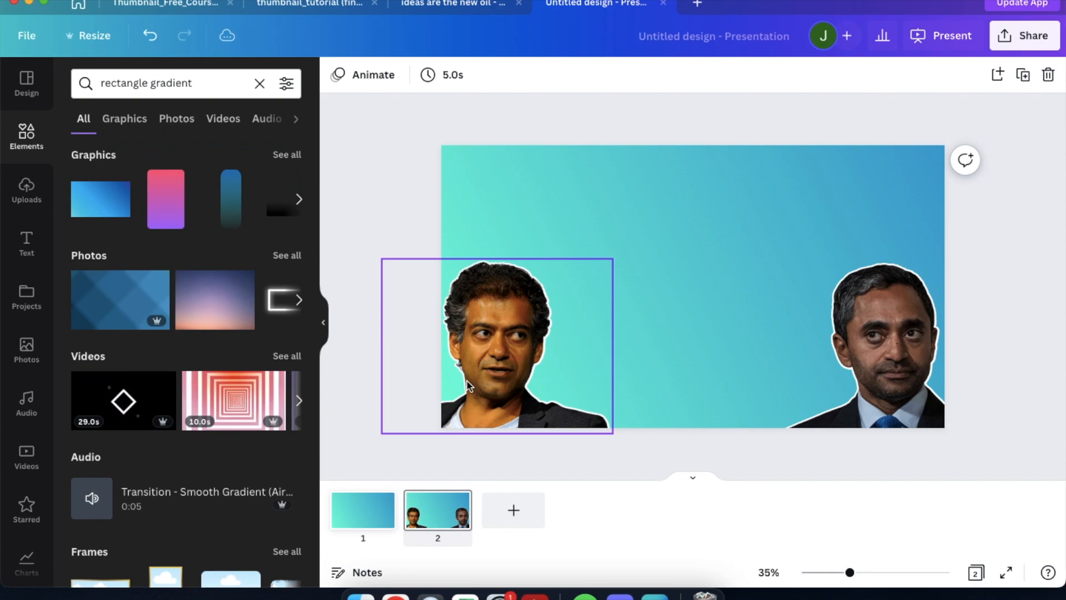
scroll(468, 386, "up", 5)
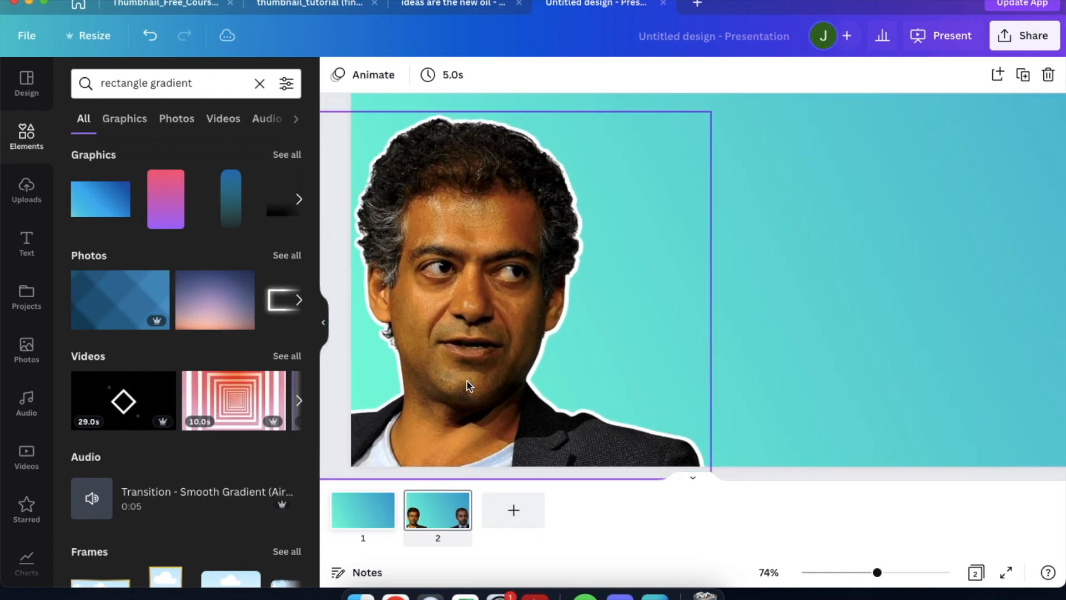
Slightly raise the contrast and saturation of the portrait of the man in the blue tie.
scroll(551, 315, "down", 3)
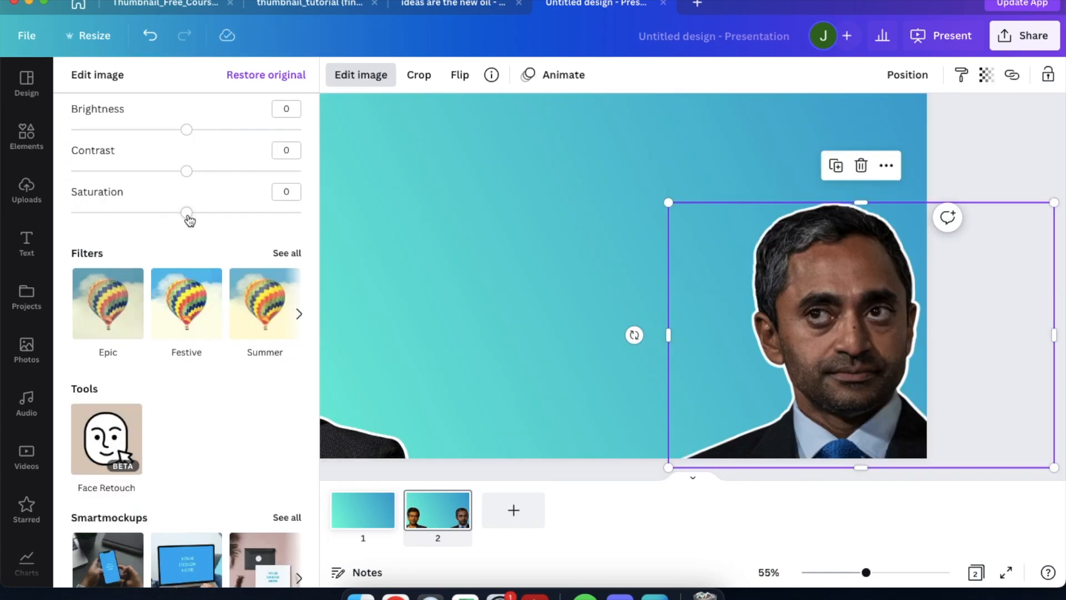
left_click_drag(188, 214, 189, 213)
left_click(188, 173)
left_click_drag(189, 175, 209, 175)
mouse_move(189, 215)
left_mouse_down()
mouse_move(260, 214)
mouse_move(196, 215)
mouse_move(207, 215)
left_mouse_up()
left_click(508, 199)
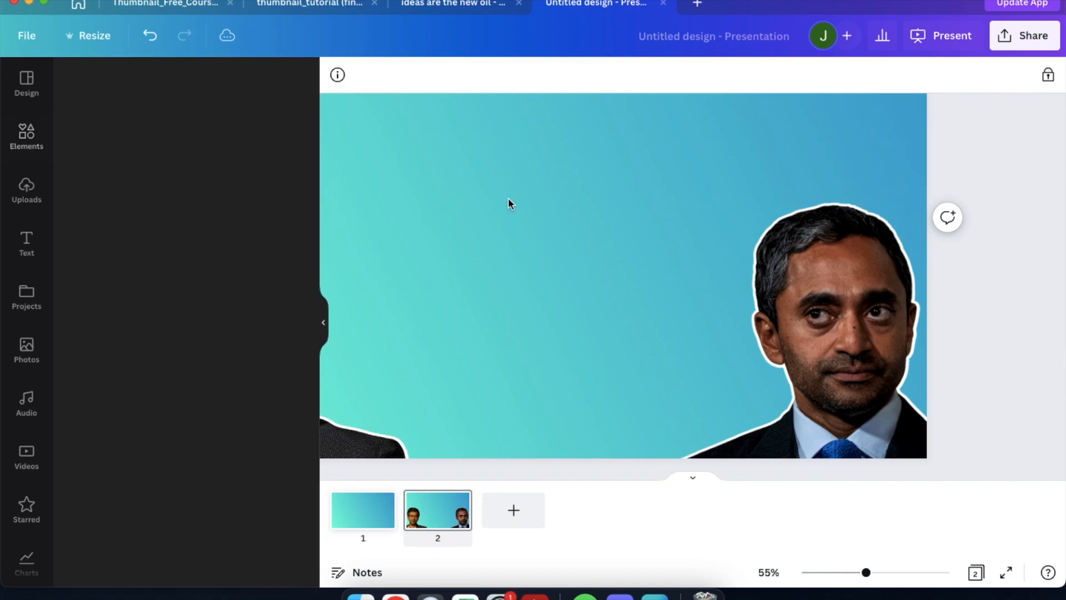
View both adjusted portraits on the whole page and browse the element categories without the rectangle gradient search.
scroll(508, 198, "down", 5)
scroll(508, 201, "up", 2)
scroll(509, 201, "left", 1)
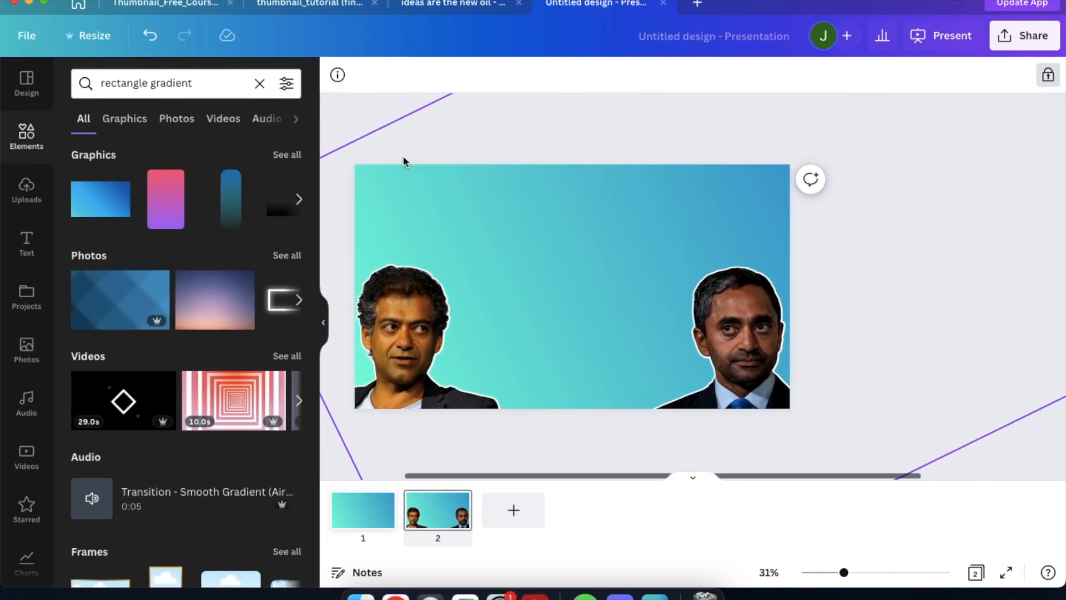
left_click(345, 134)
scroll(810, 308, "up", 3)
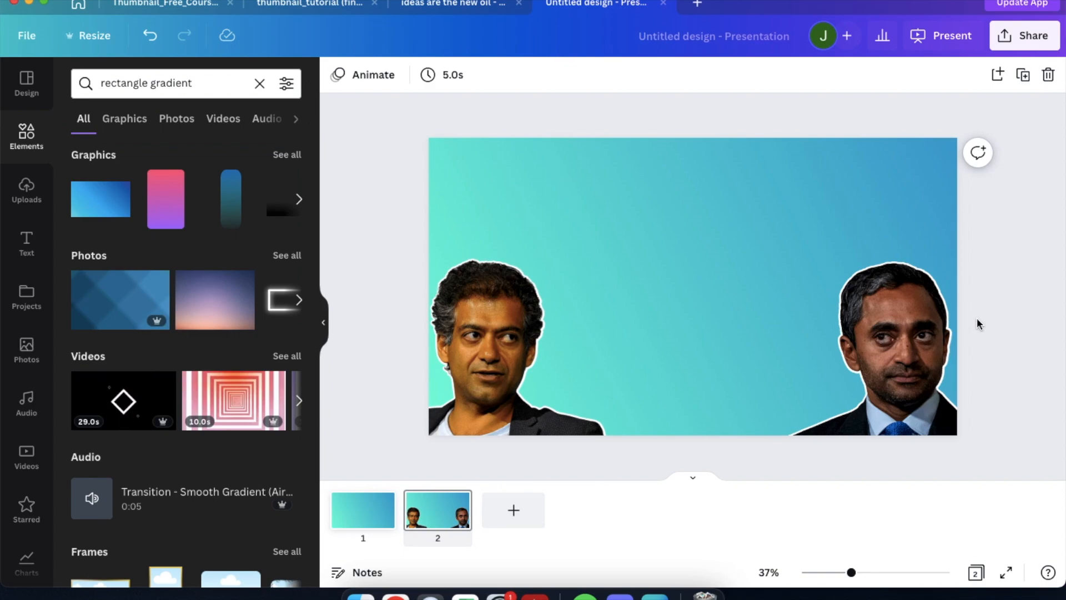
scroll(977, 323, "up", 2)
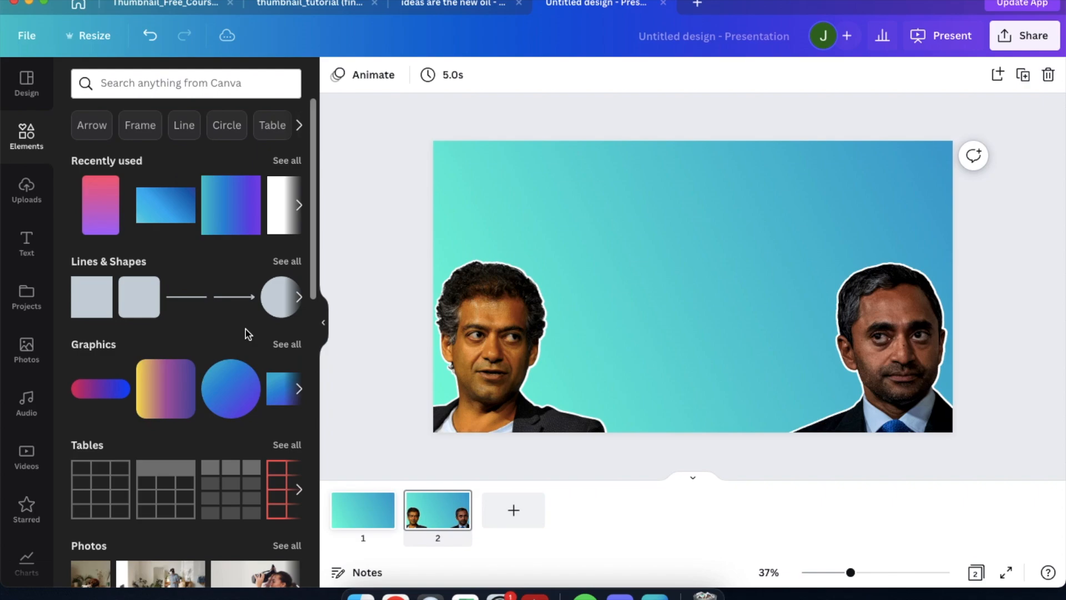
scroll(245, 328, "down", 3)
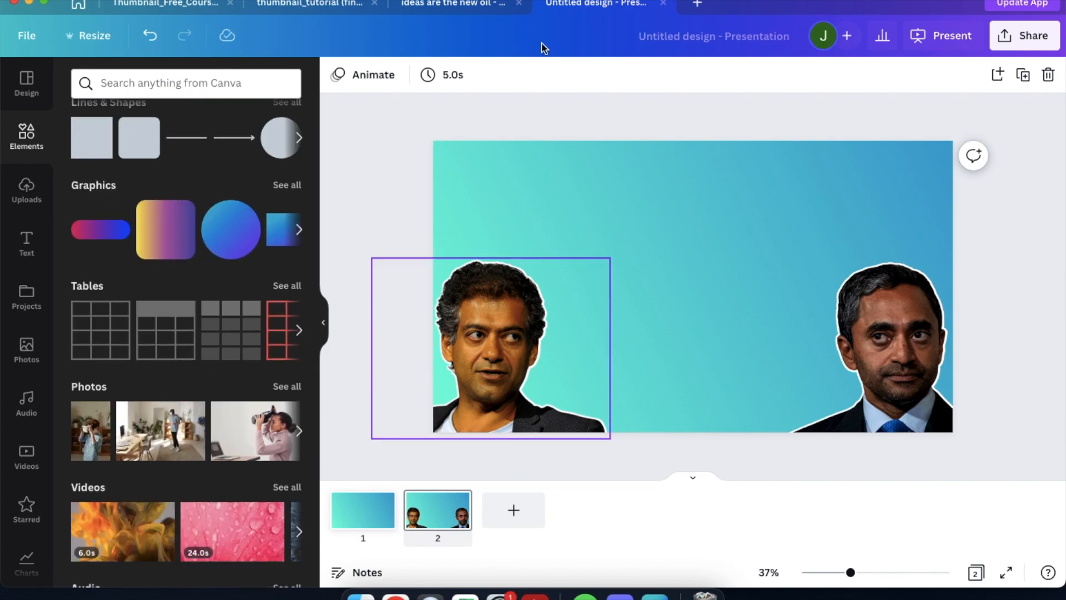
Look through the thumbnail_tutorial (finished) and Thumbnail_Free_Course designs, and return to the "ideas are the new oil" design.
left_click(303, 4)
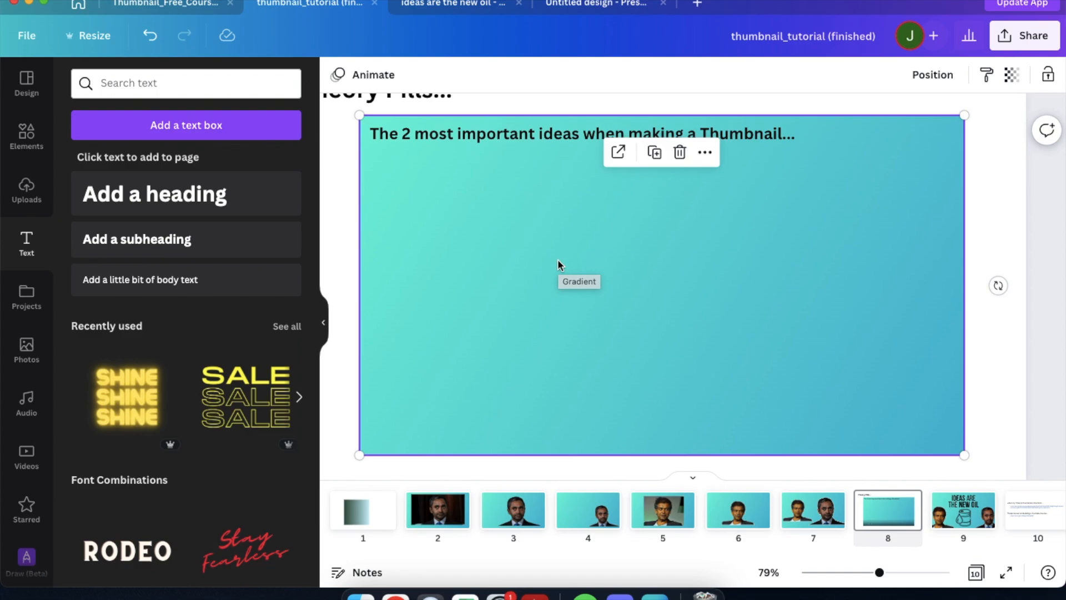
left_click(146, 3)
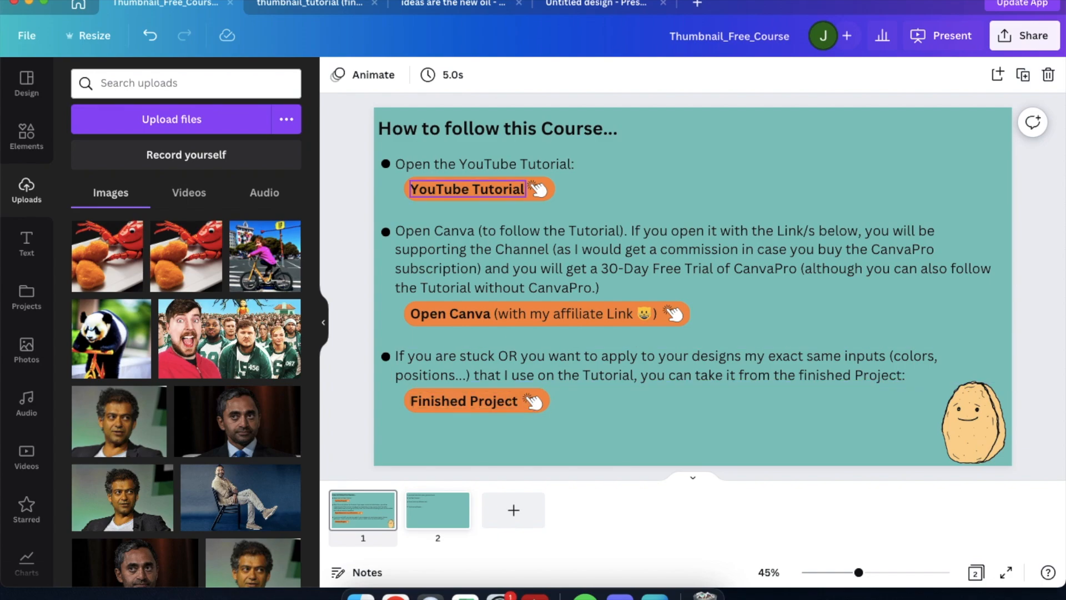
left_click(309, 4)
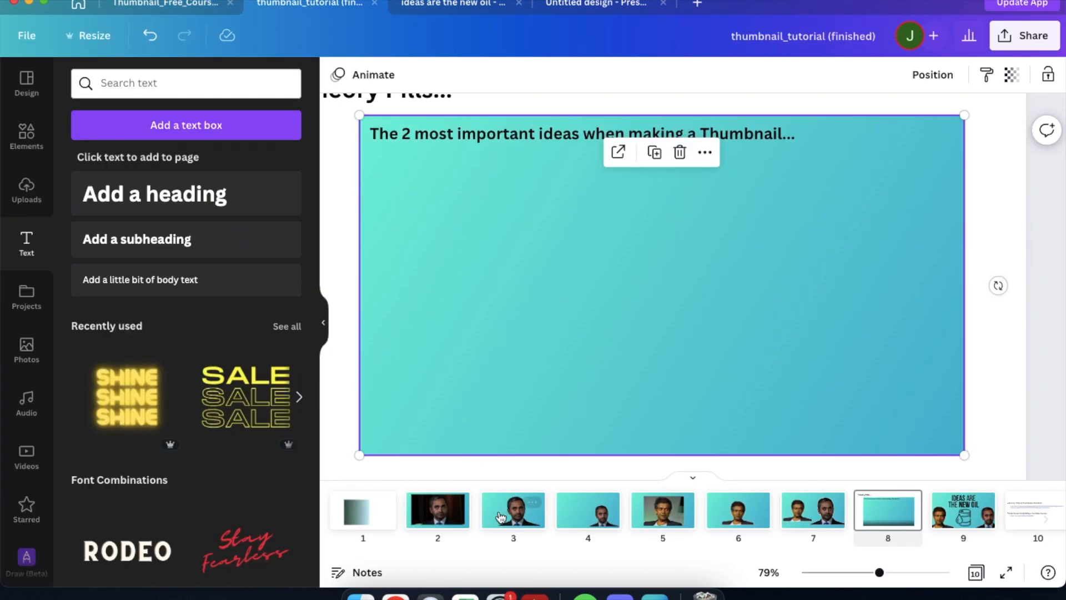
scroll(528, 516, "right", 2)
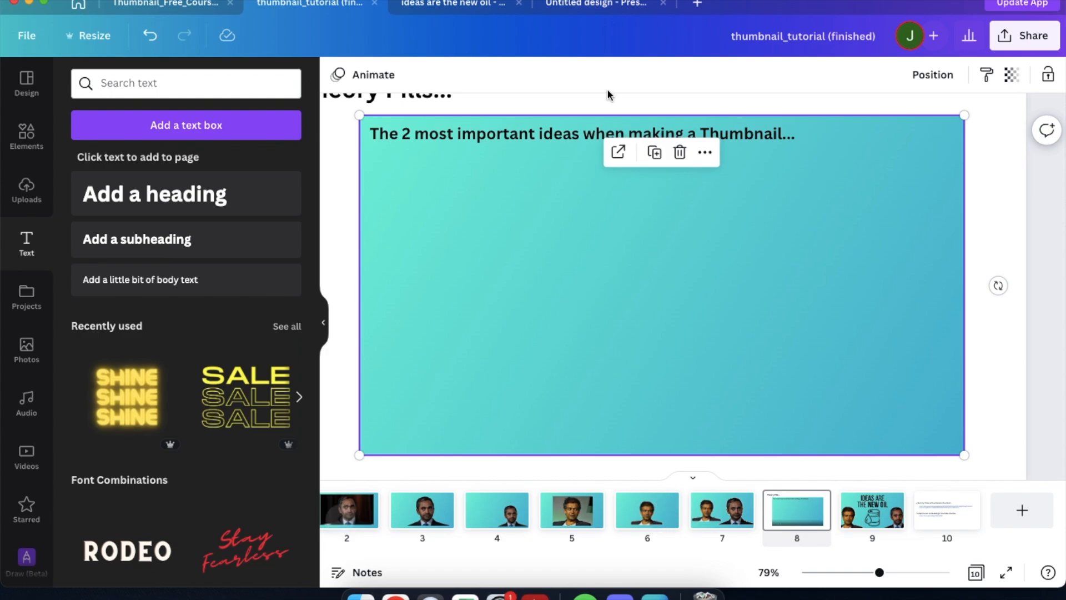
left_click(464, 6)
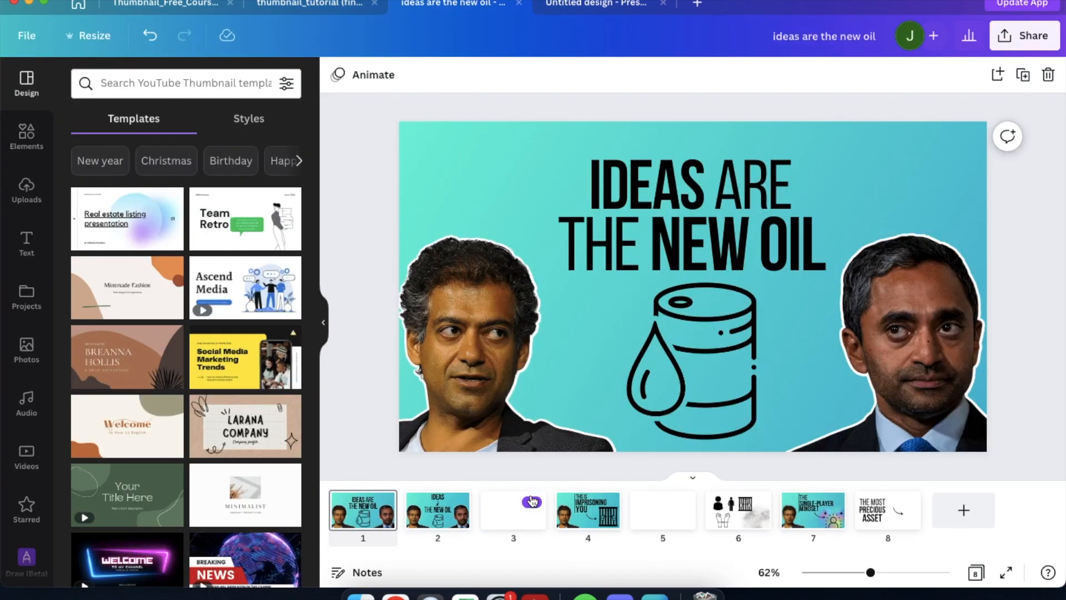
Present the page on the two most important thumbnail ideas in the thumbnail_tutorial (finished) design.
key("ctrl+shift+Tab")
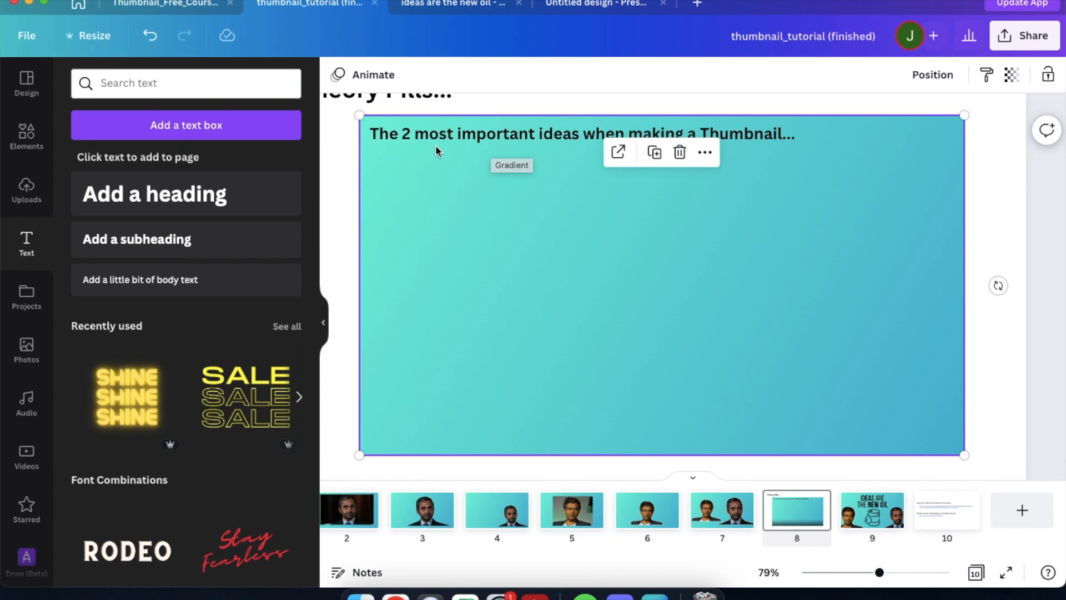
left_click(342, 143)
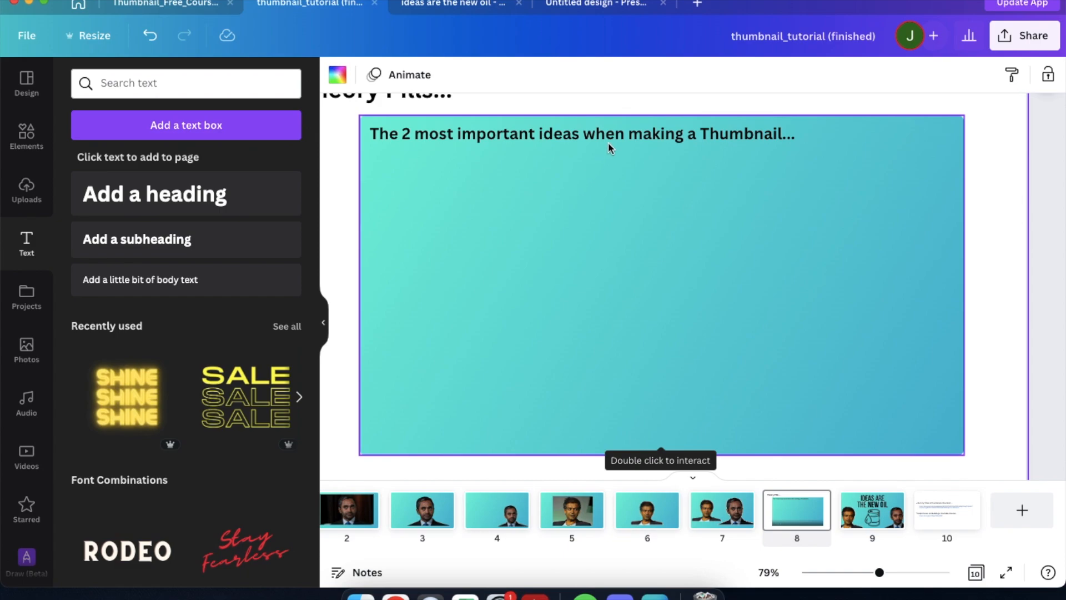
left_click(672, 306)
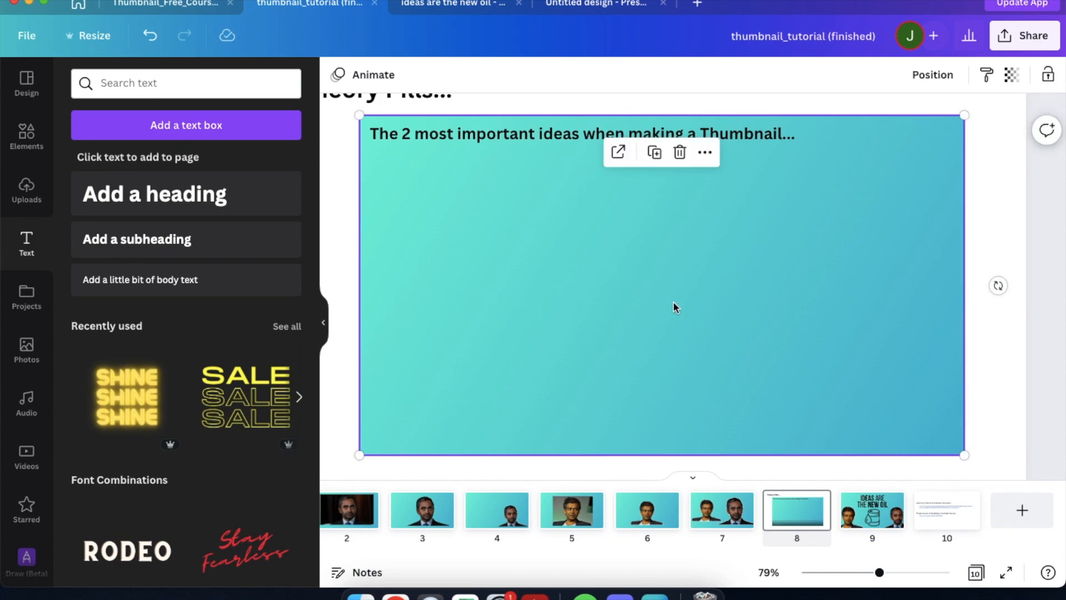
left_click(612, 300)
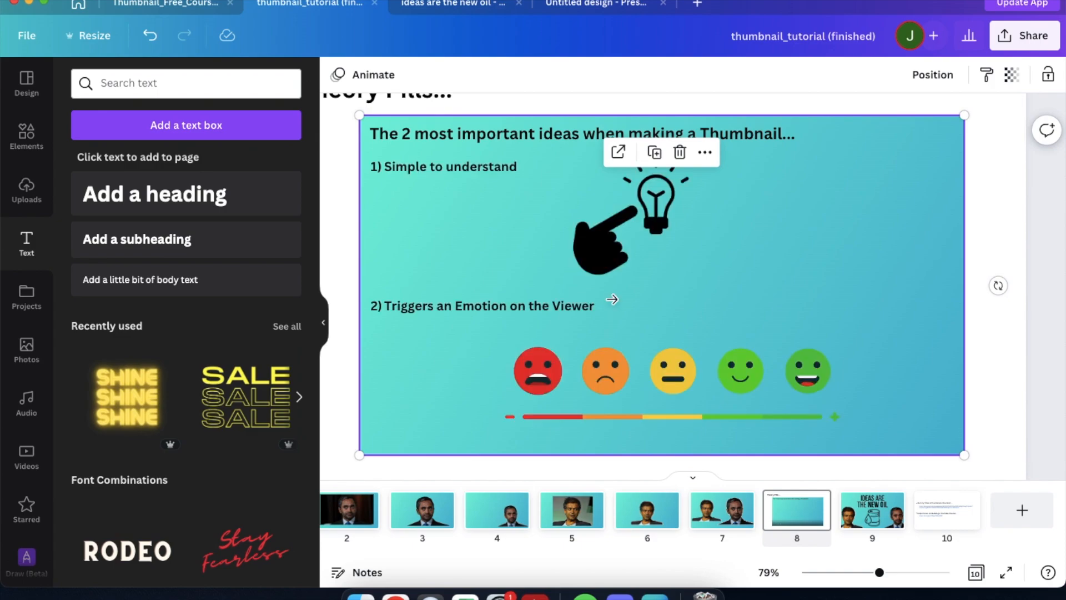
key("Left")
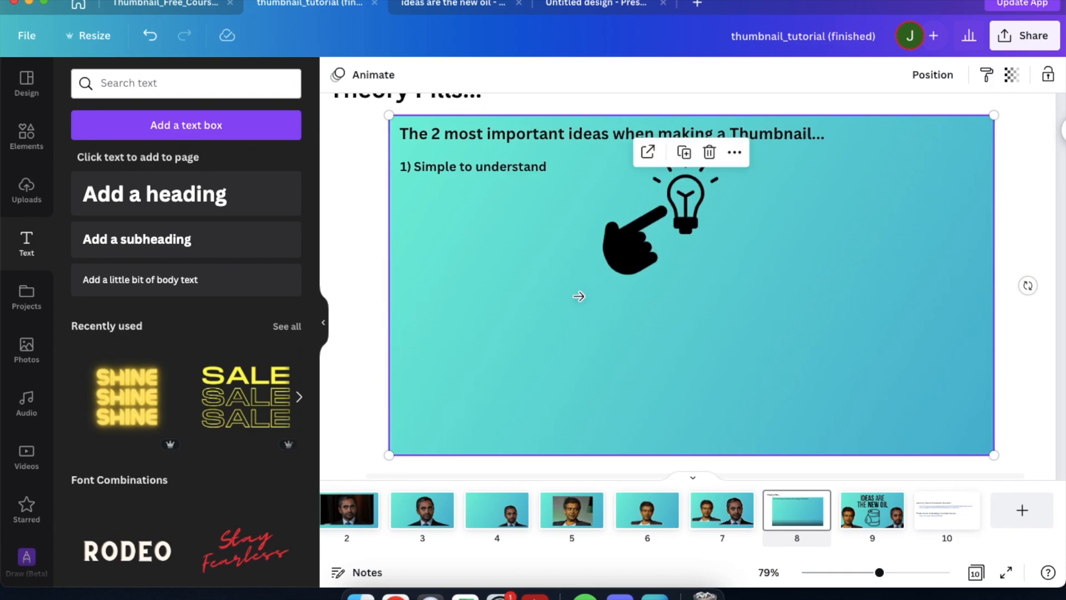
key("Right")
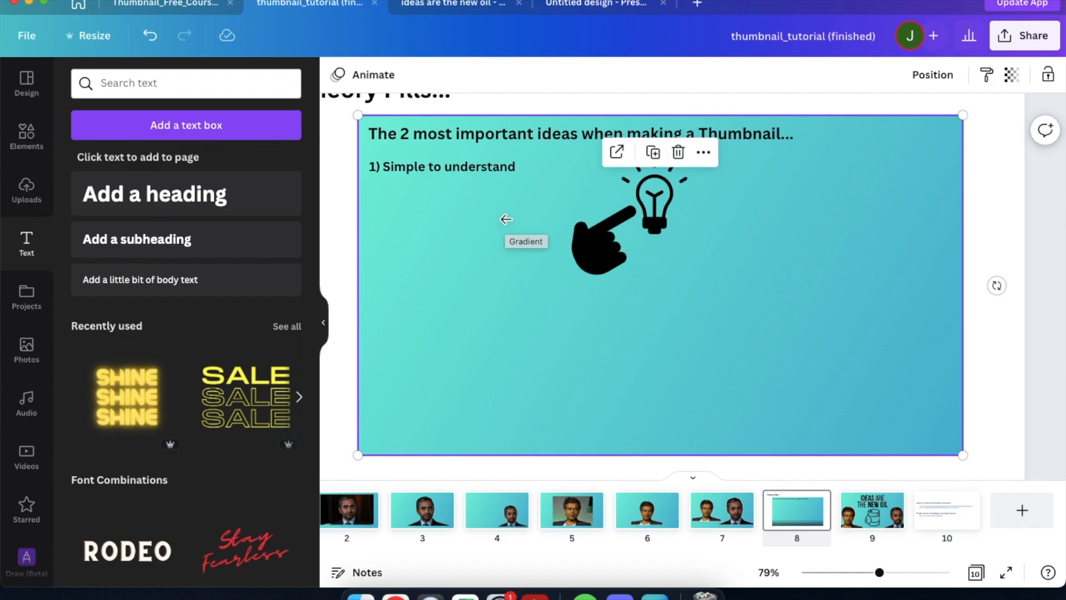
key("Right")
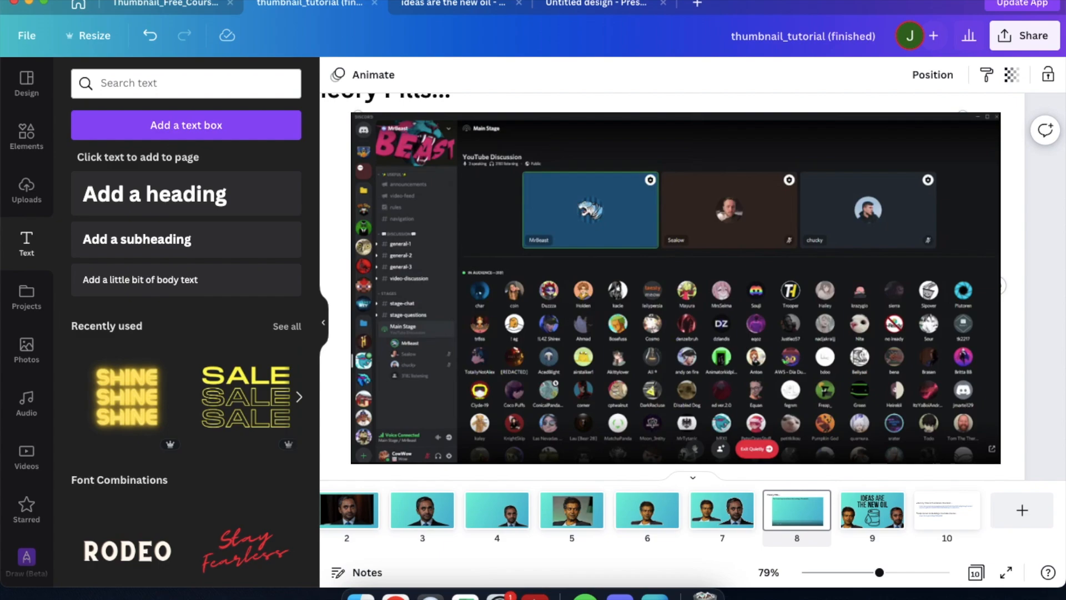
key("Delete")
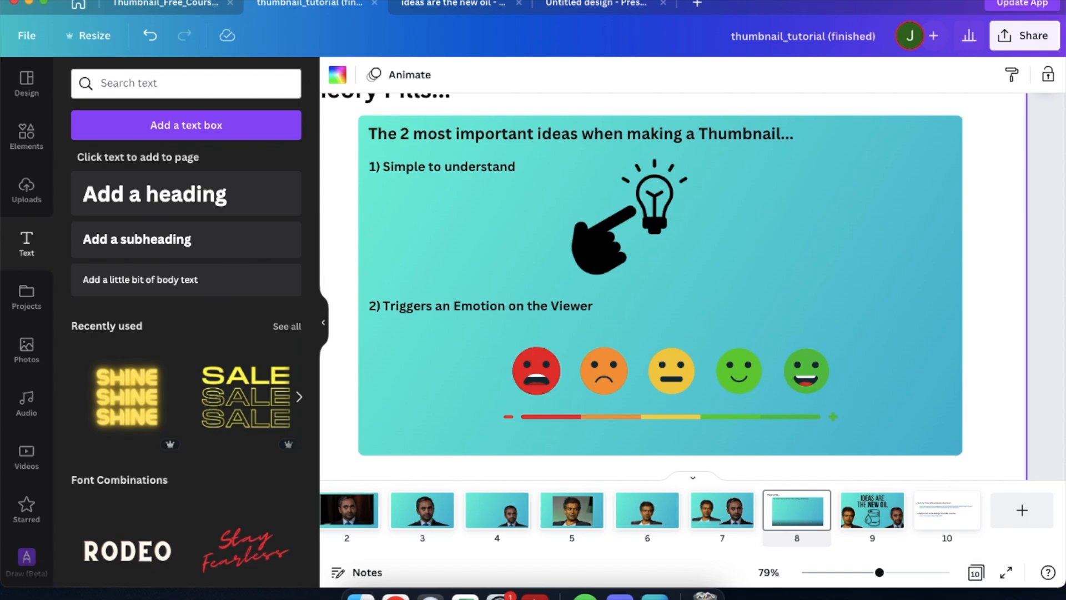
Switch to the untitled presentation and add a subheading text set in Bebas Neue to the page with both portraits.
left_click(583, 7)
scroll(666, 245, "up", 3)
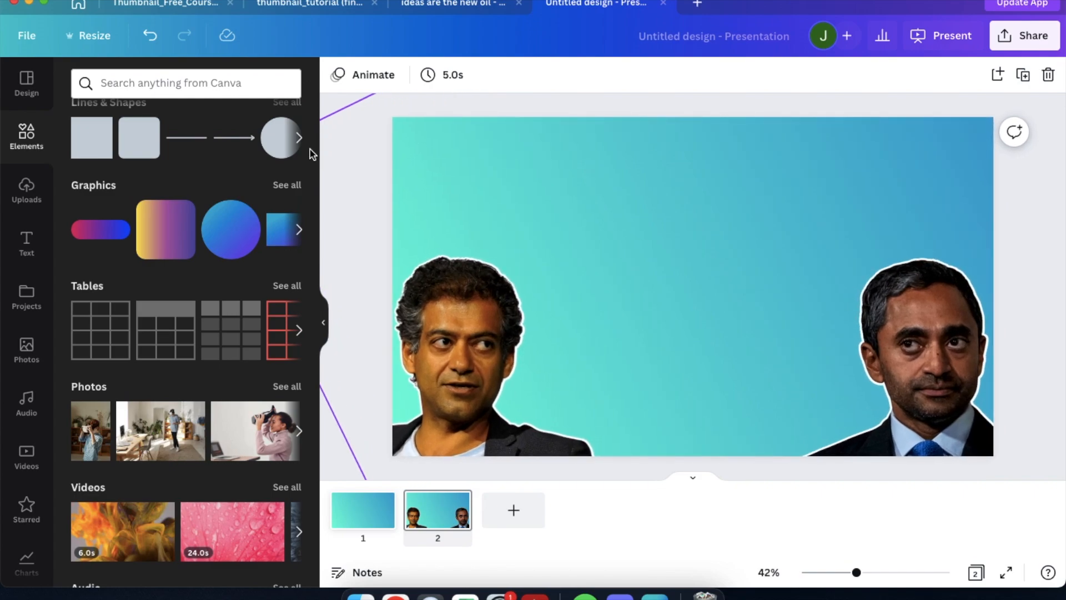
left_click(28, 243)
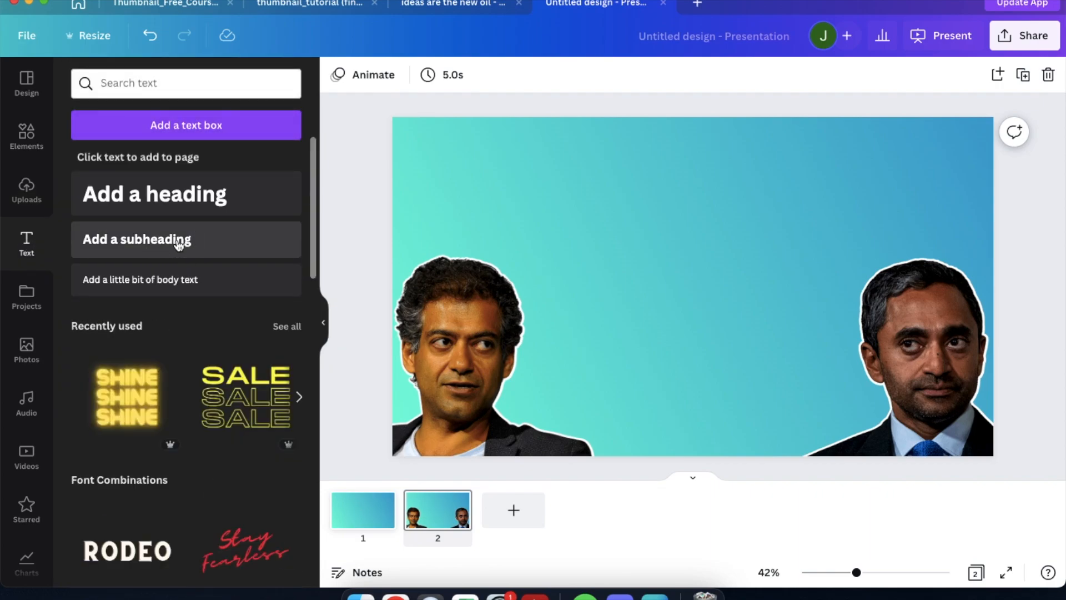
left_click(177, 245)
left_click(389, 74)
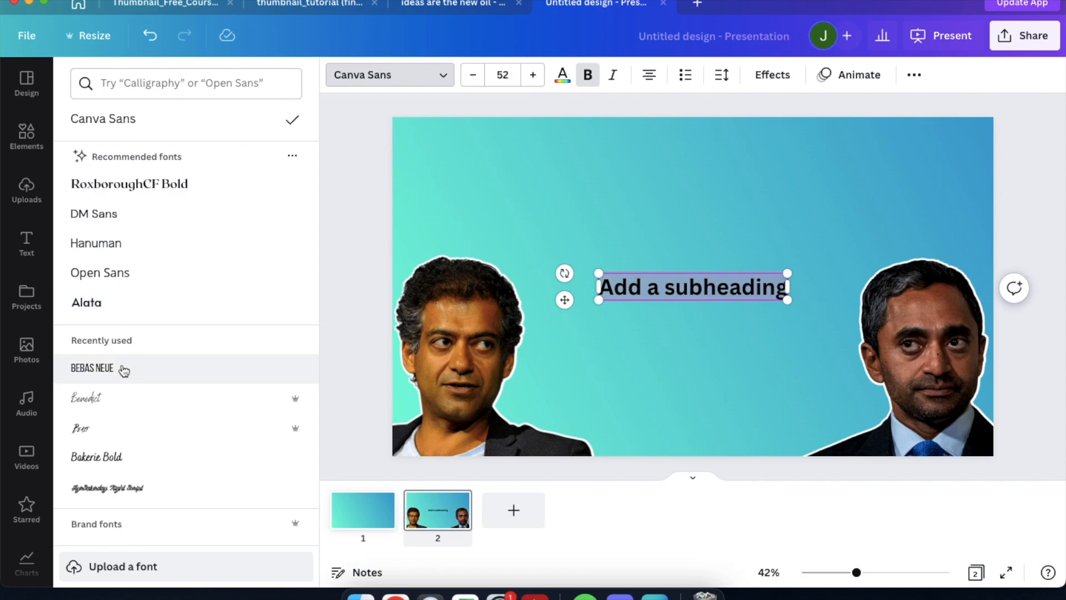
left_click(101, 369)
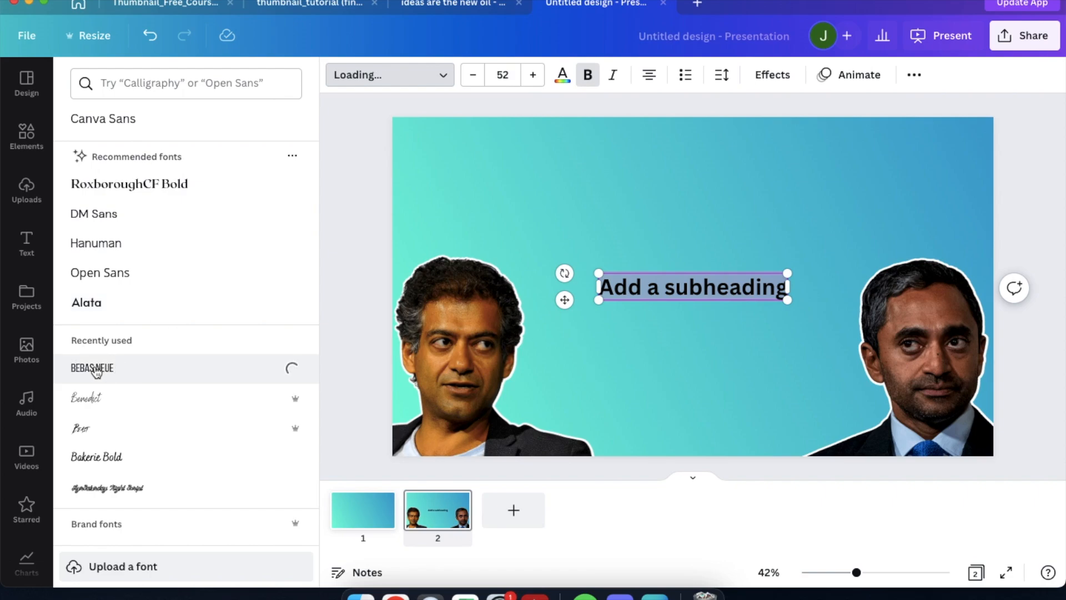
left_click(665, 322)
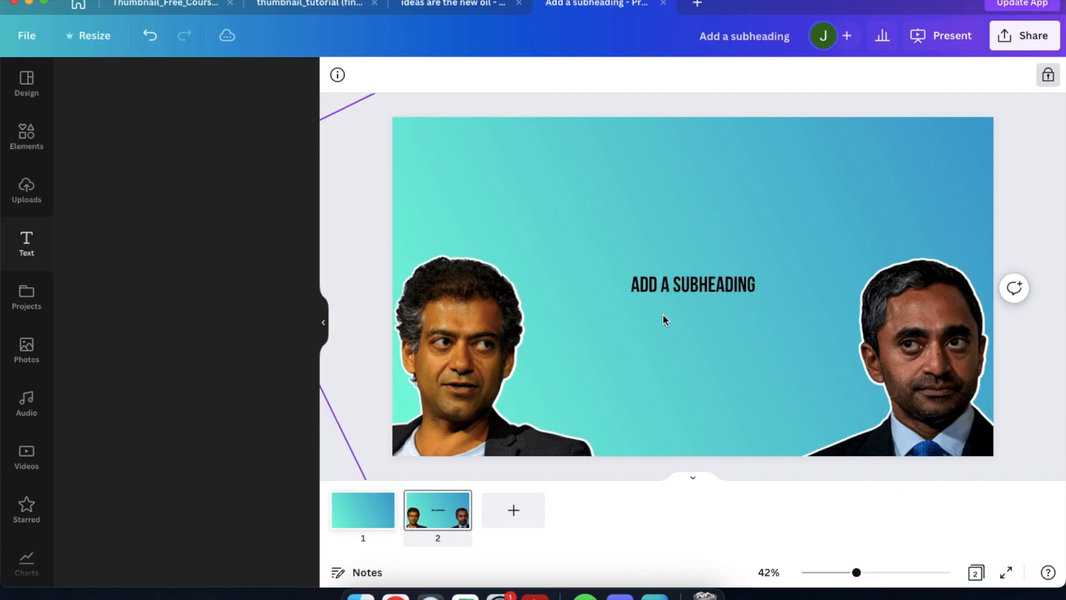
Move the subheading up between the two portraits and enlarge it to font size 101.
left_click_drag(678, 280, 616, 205)
left_click_drag(693, 225, 799, 306)
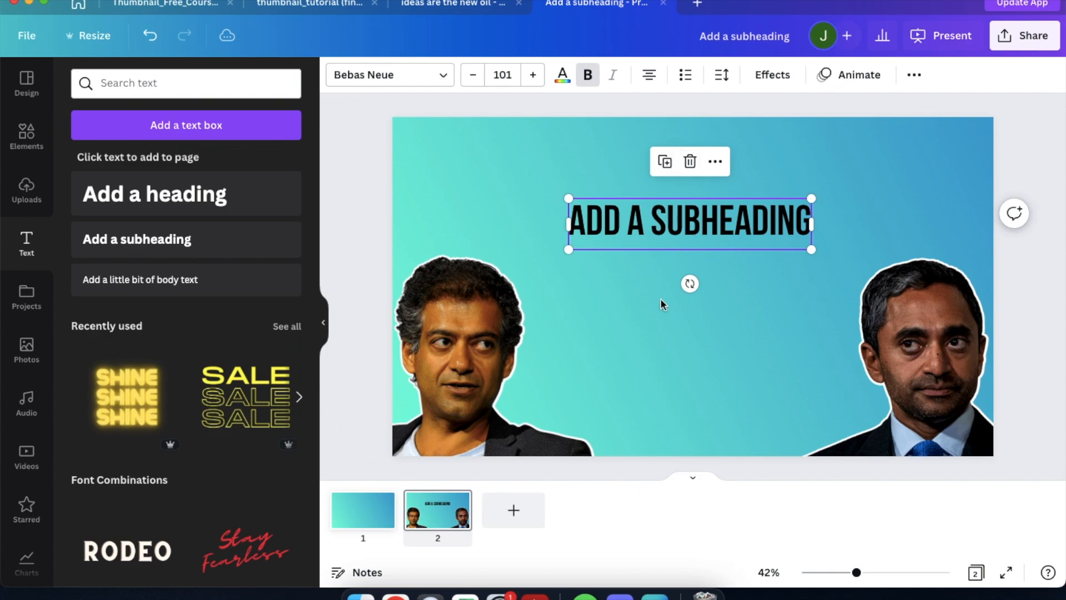
left_click_drag(691, 292, 674, 285)
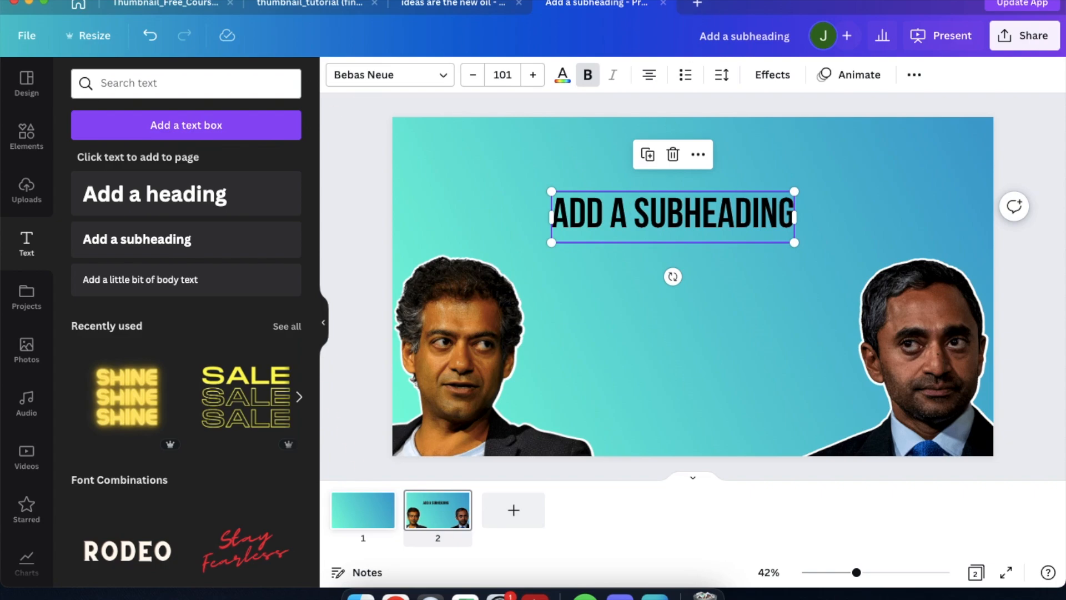
left_click(861, 0)
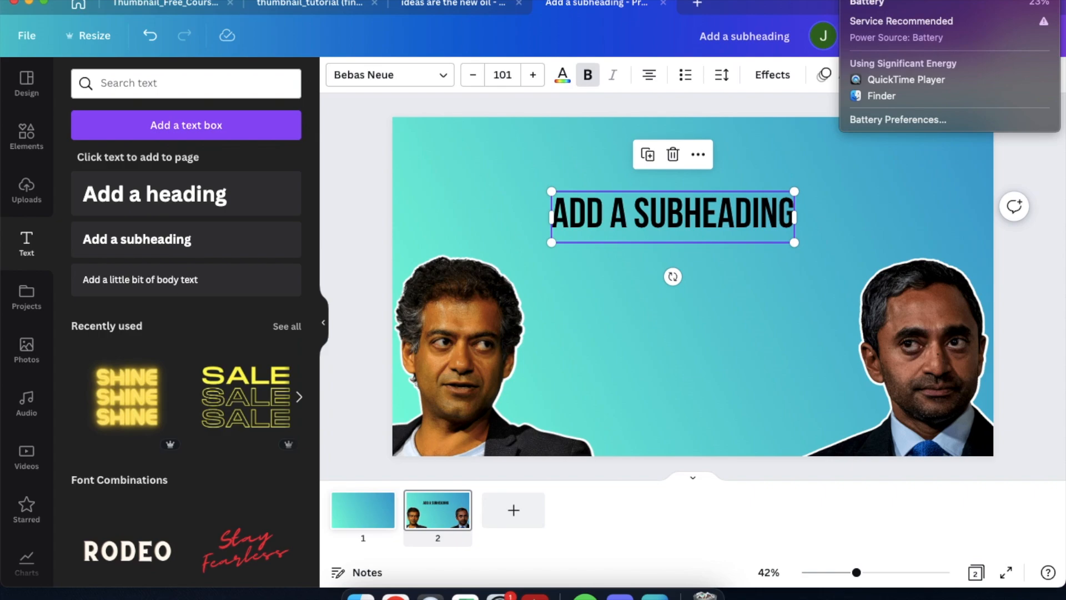
left_click(861, 0)
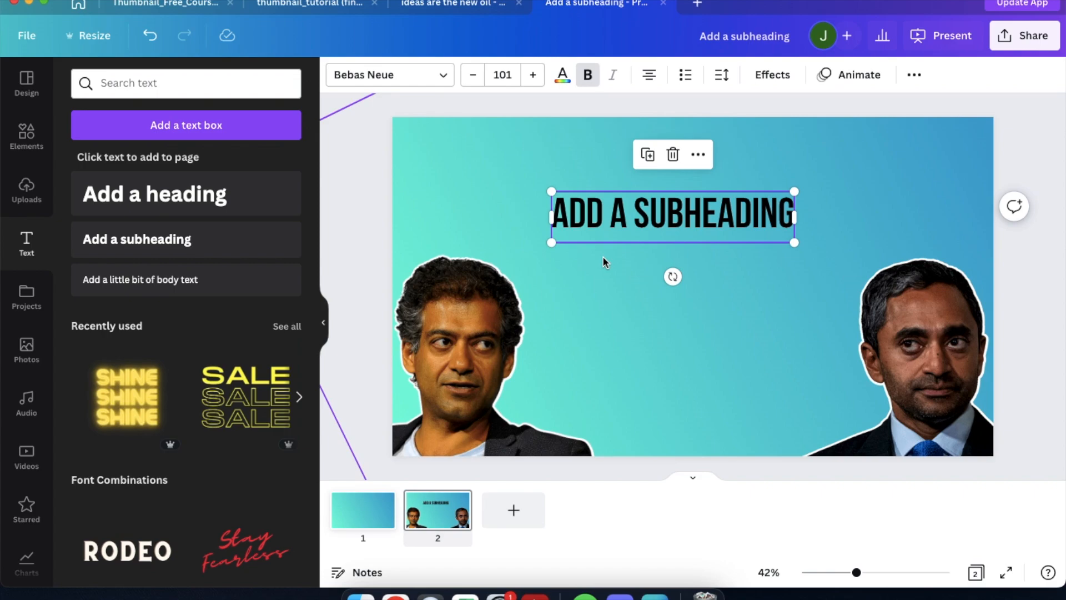
Check the title wording in the "ideas are the new oil" design and replace the subheading text with "IDEAS ARE".
left_click(437, 7)
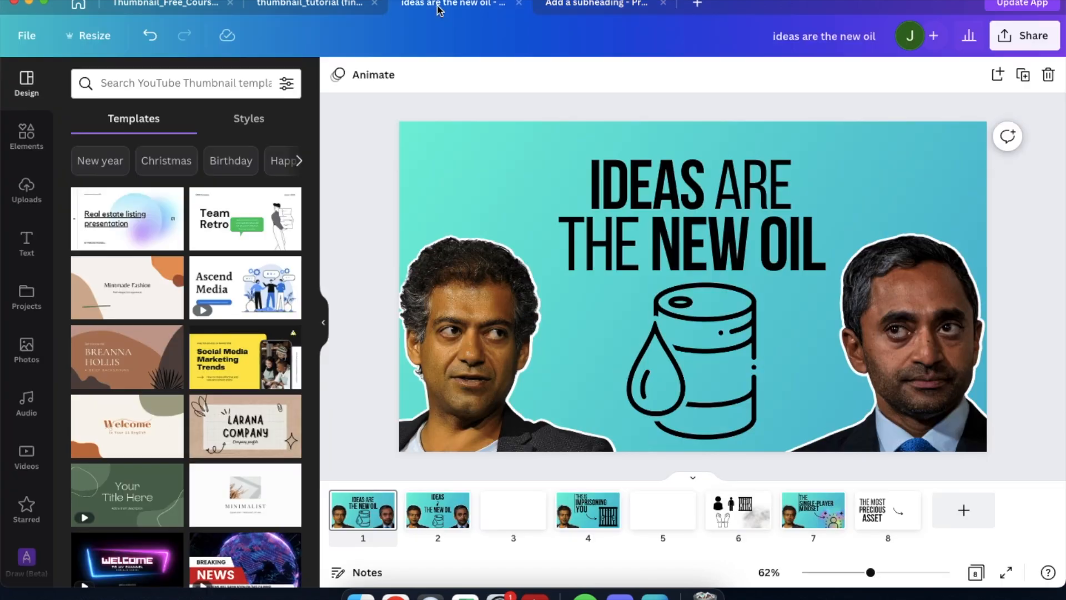
left_click(616, 6)
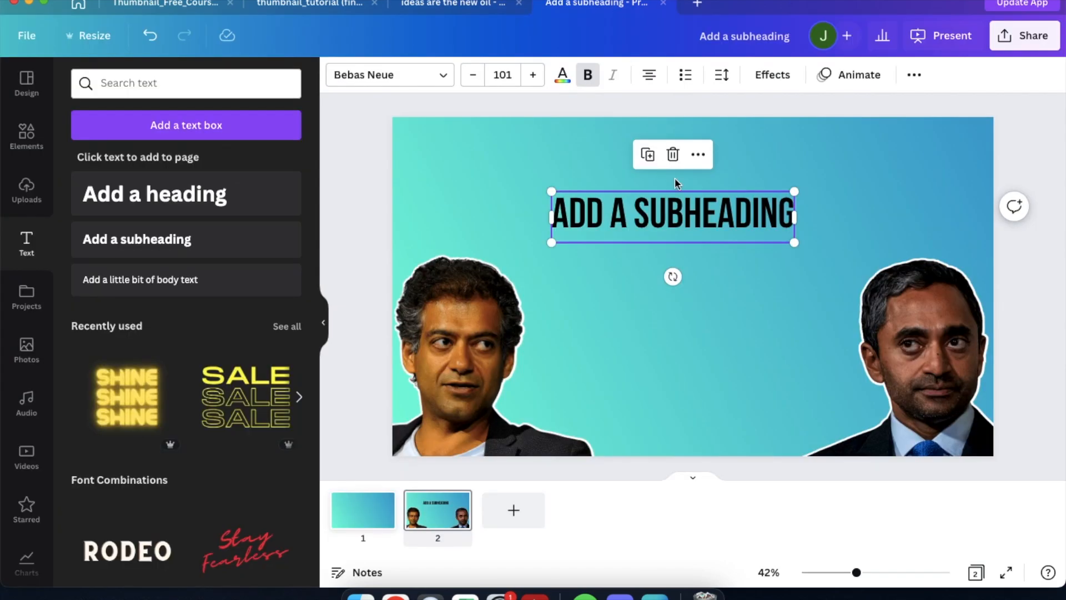
double_click(646, 219)
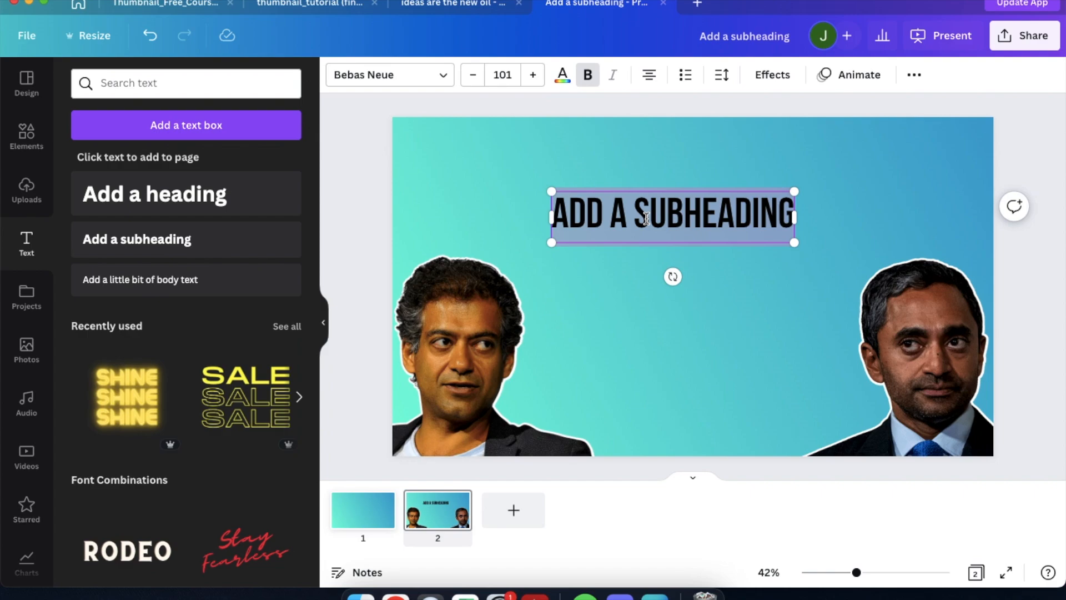
type("IDEAS RAE")
key("BackSpace")
key("BackSpace")
key("BackSpace")
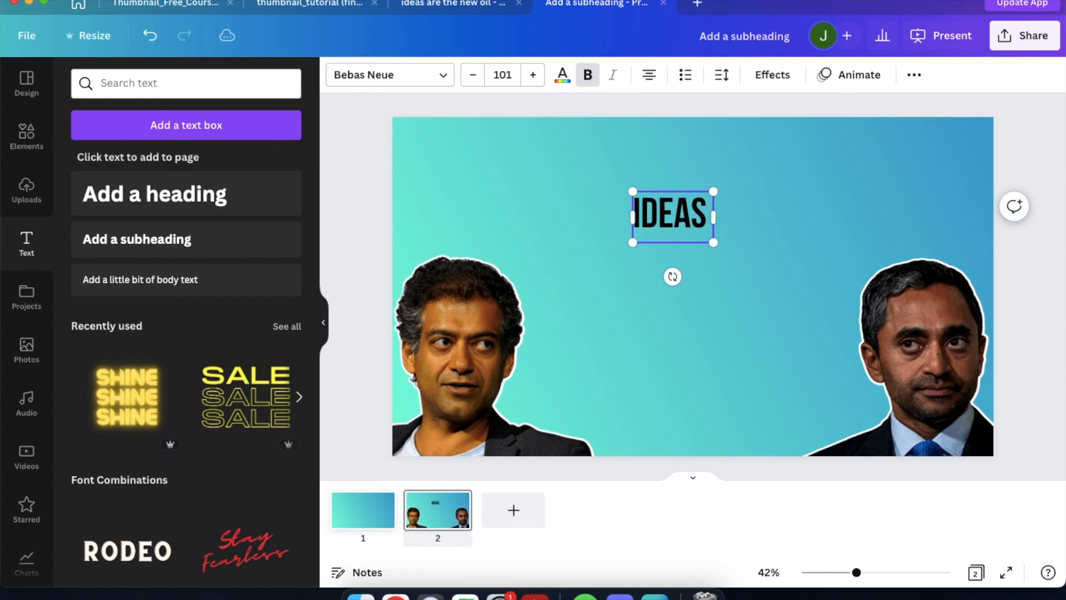
type("ARE")
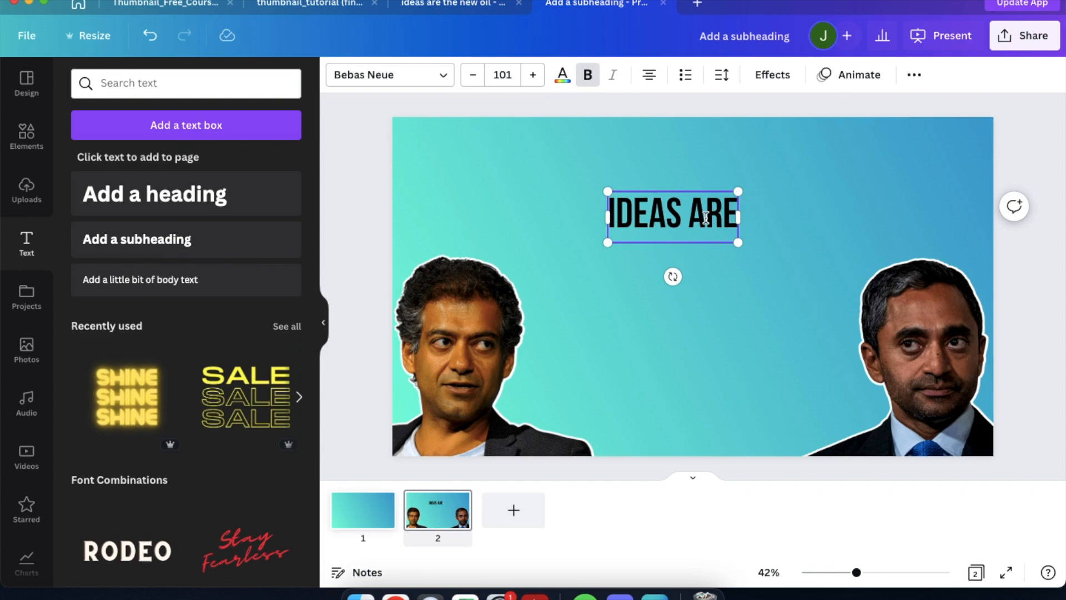
Remove the bold formatting from the word "ARE", keeping "IDEAS" bold.
double_click(705, 217)
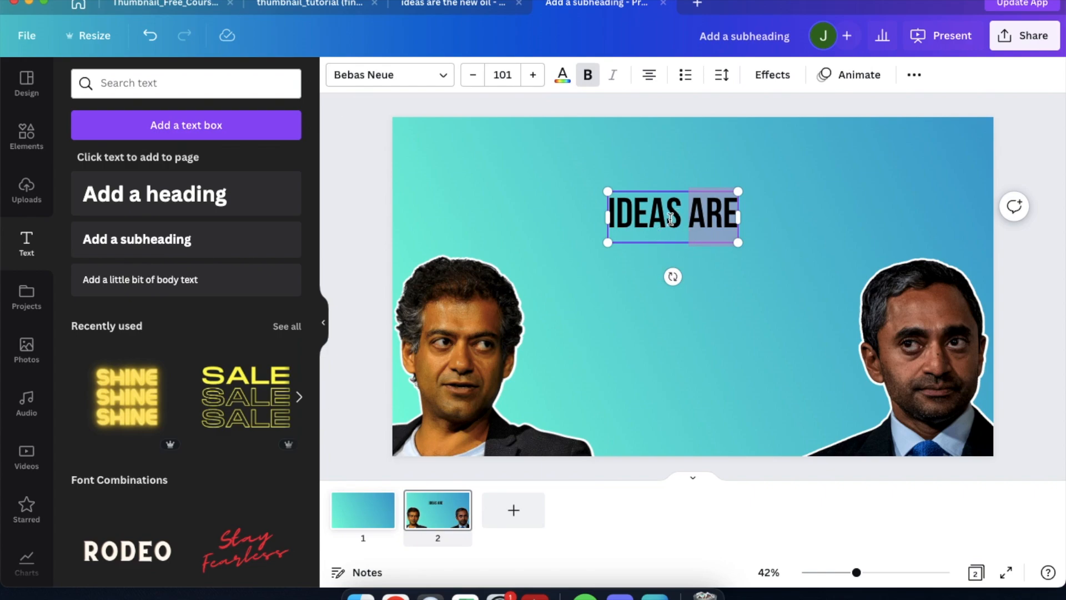
left_click(588, 79)
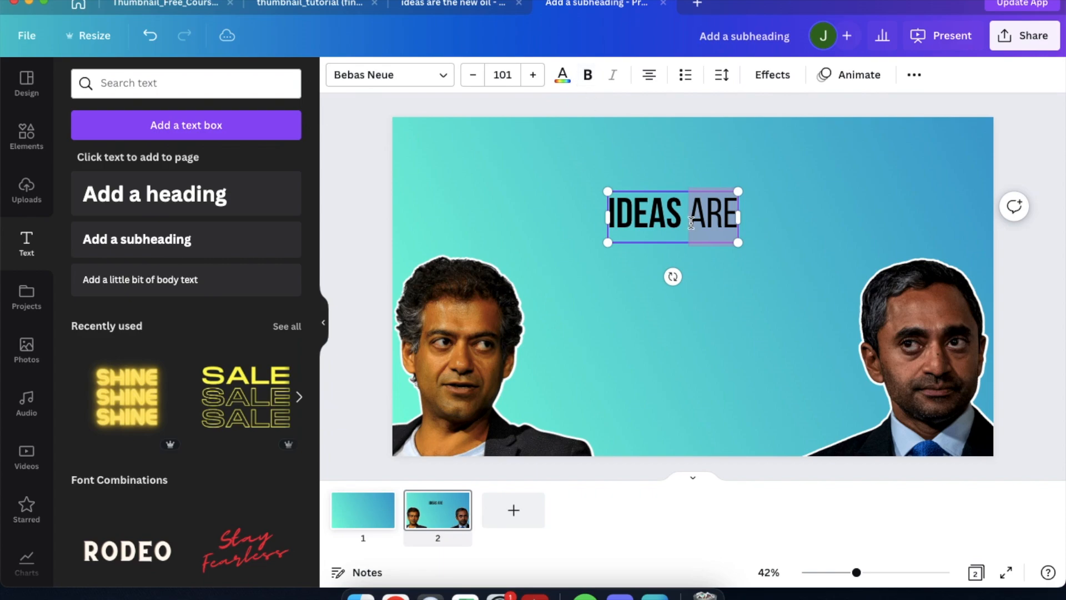
left_click(641, 206)
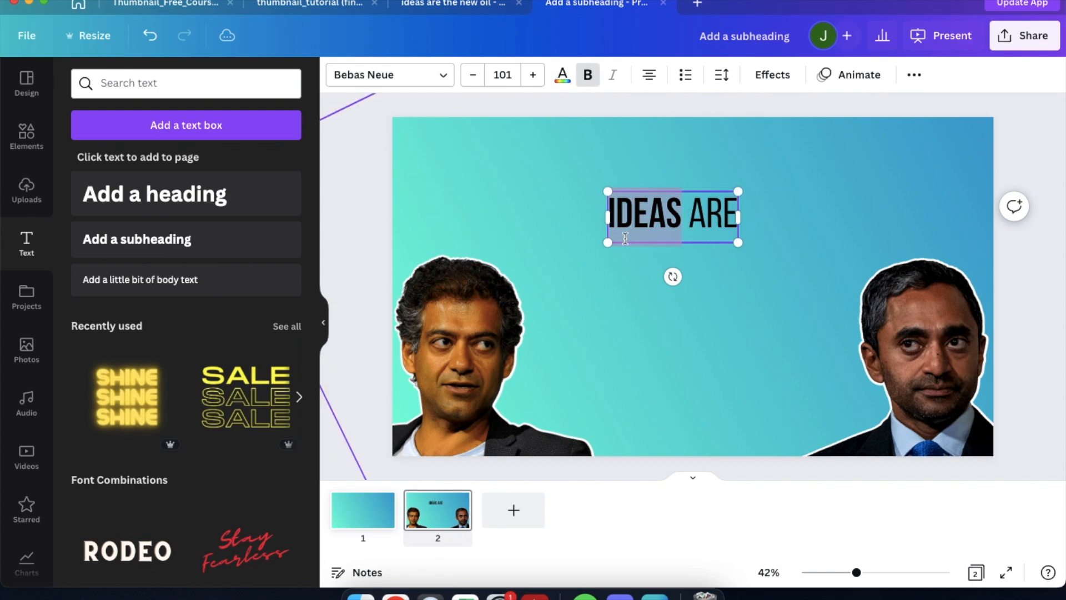
Enlarge the "IDEAS ARE" text to font size 168 and move it up above and between the portraits.
left_click_drag(736, 243, 823, 276)
left_click(721, 158)
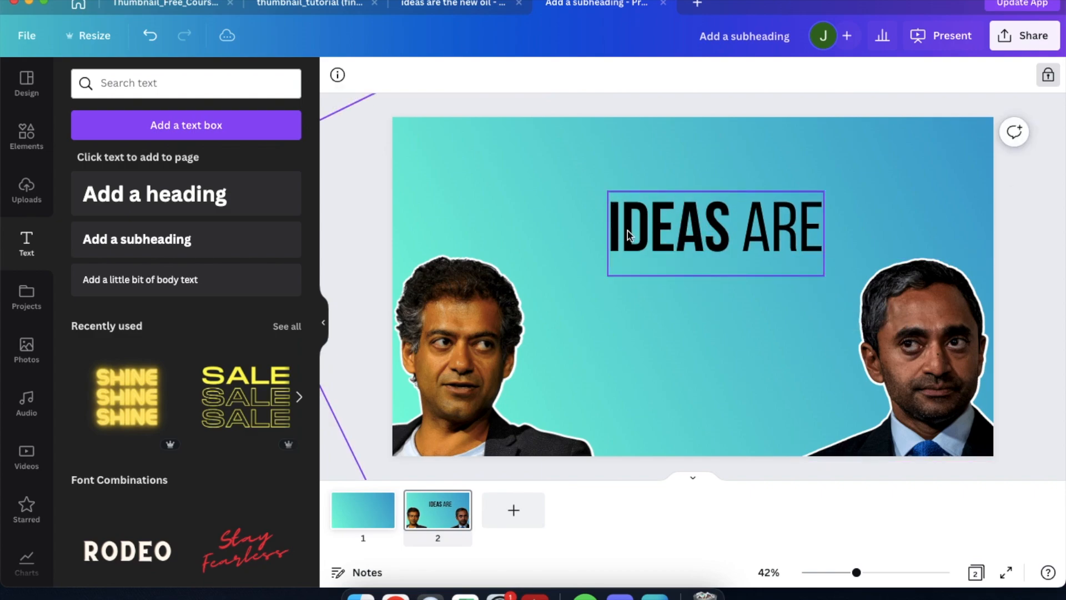
left_click_drag(653, 236, 630, 219)
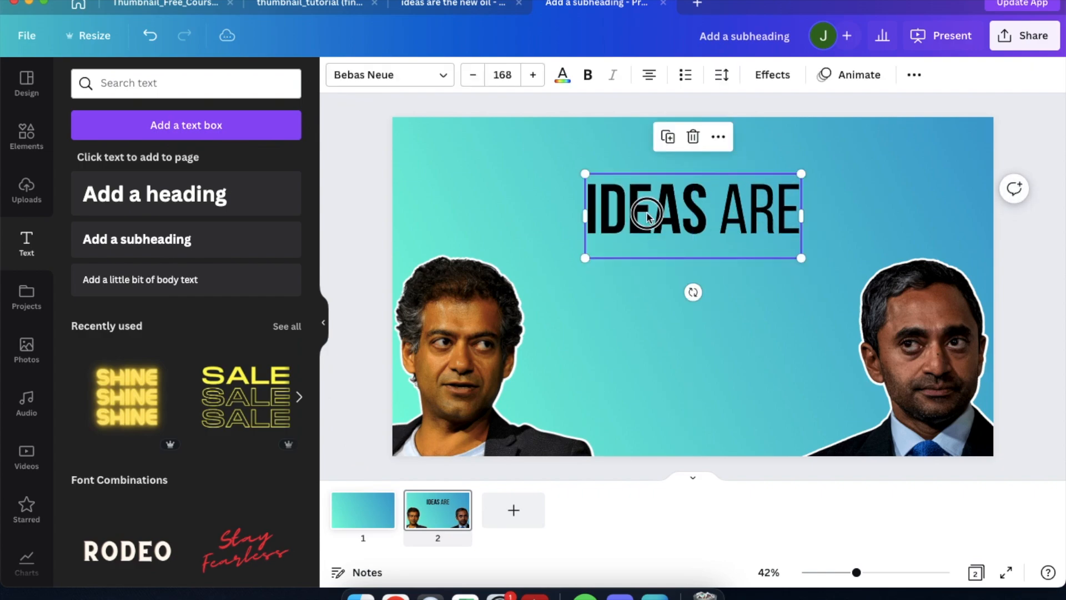
left_click_drag(643, 214, 631, 206)
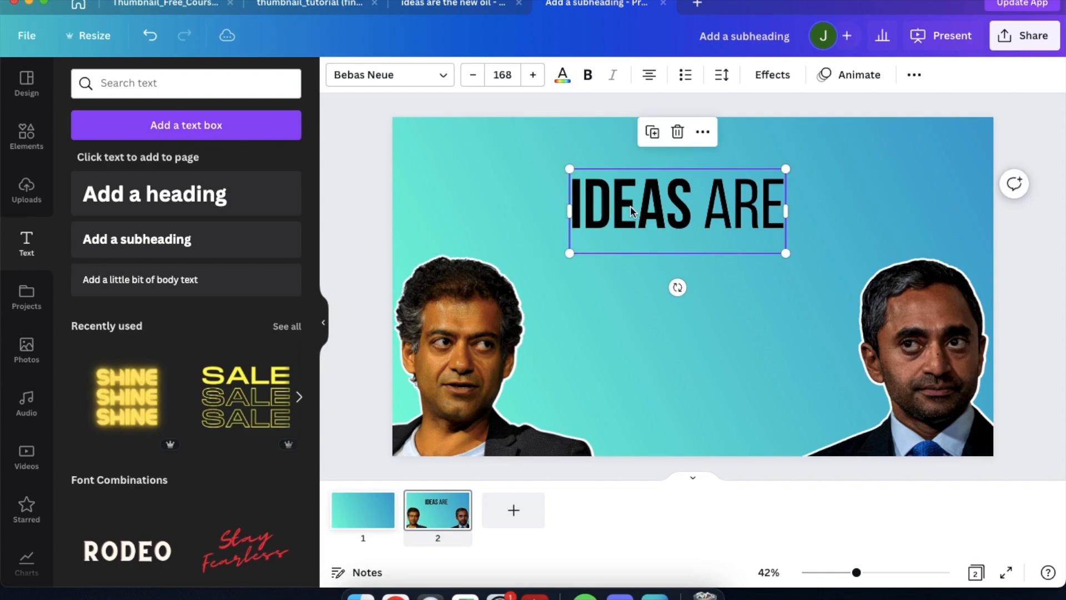
Duplicate the "IDEAS ARE" text below itself, change the copy to "THE NEW OIL", and move it up closer to the first line.
left_click_drag(631, 205, 643, 281)
triple_click(643, 281)
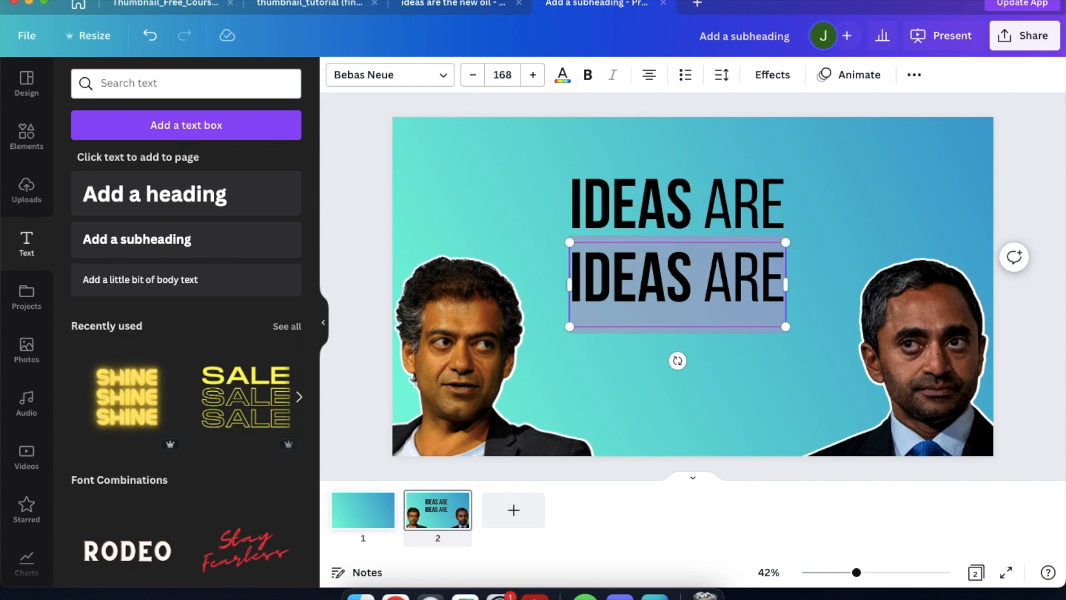
type("THE NEW I")
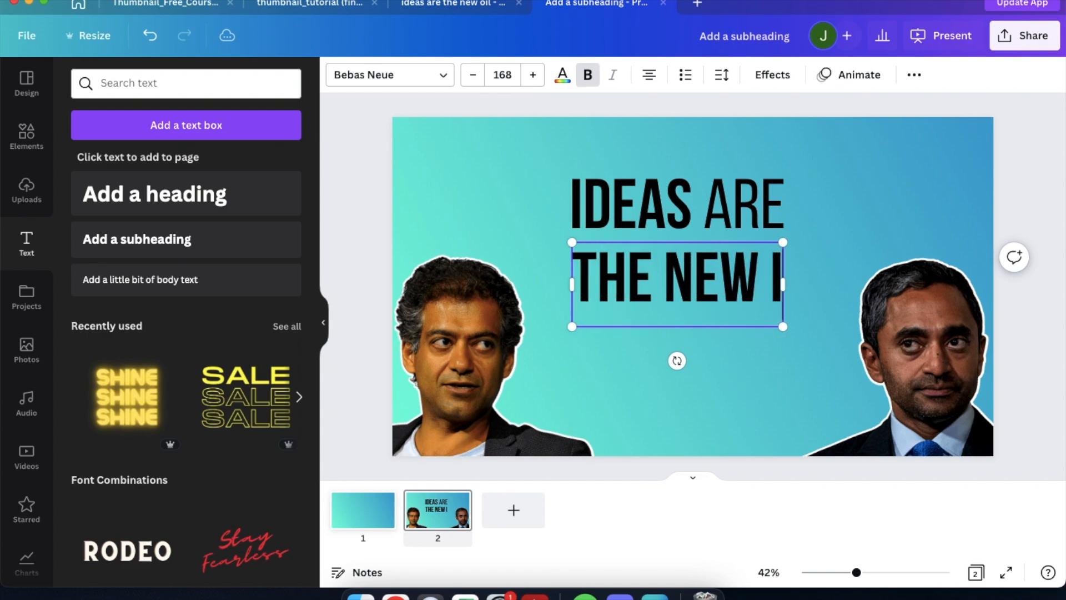
key("BackSpace")
type("OIL")
left_click(505, 222)
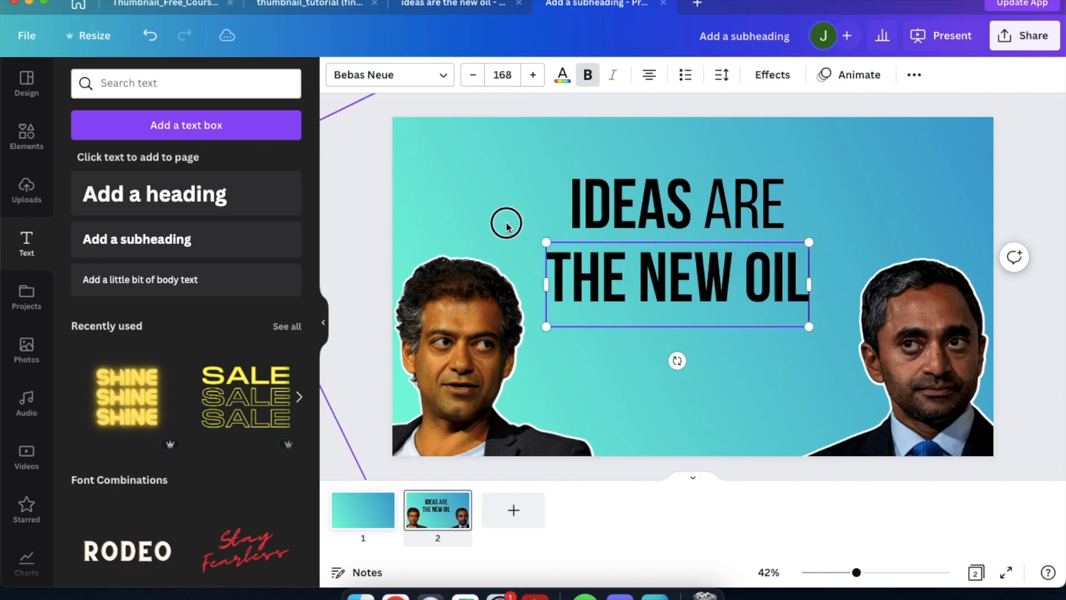
left_click_drag(625, 258, 678, 248)
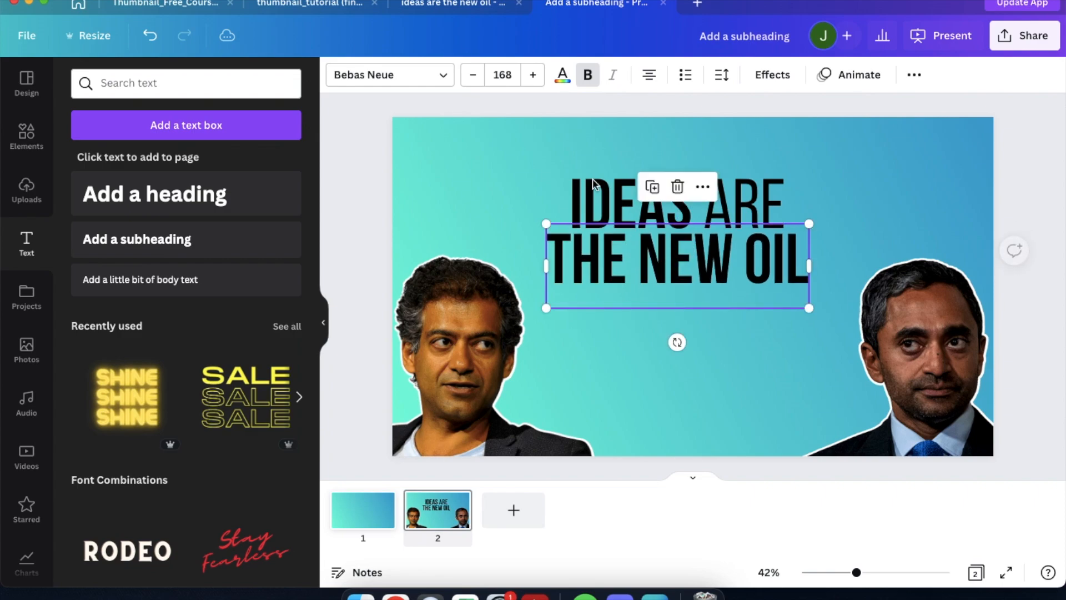
Compare the title with the "ideas are the new oil" design, move "IDEAS ARE" slightly up, and undo a trial enlargement of it.
left_click(471, 7)
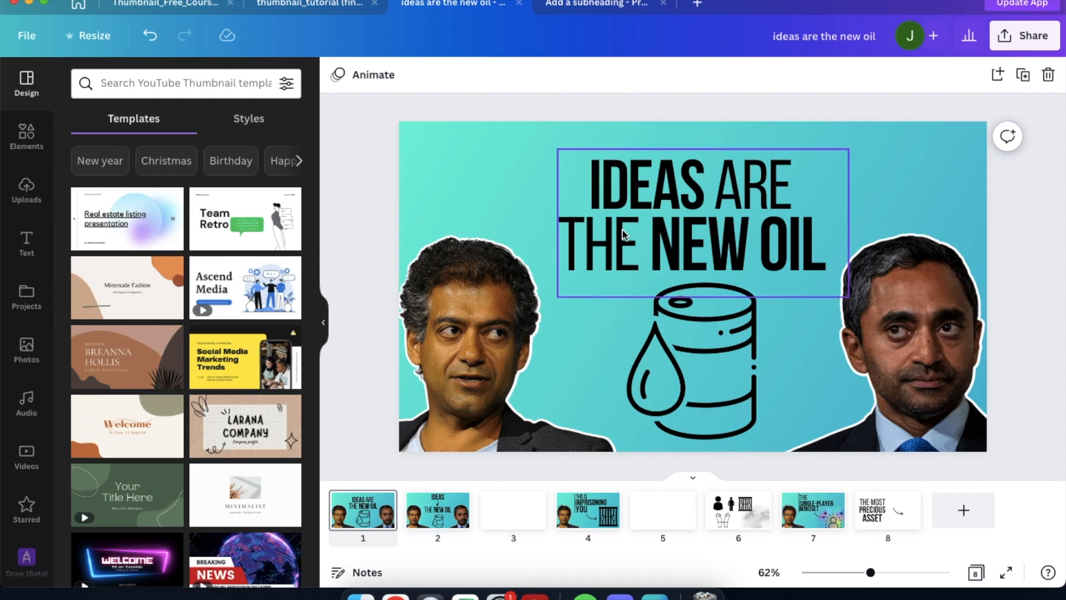
left_click(592, 7)
left_click(721, 208)
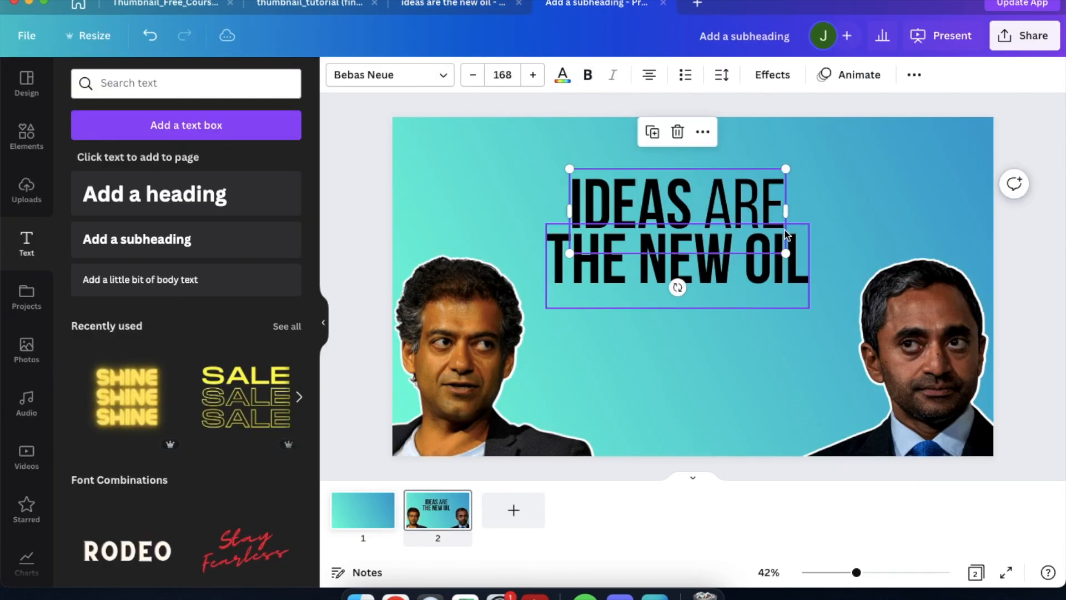
left_click_drag(730, 210, 727, 189)
left_click_drag(787, 236, 821, 251)
key("super+z")
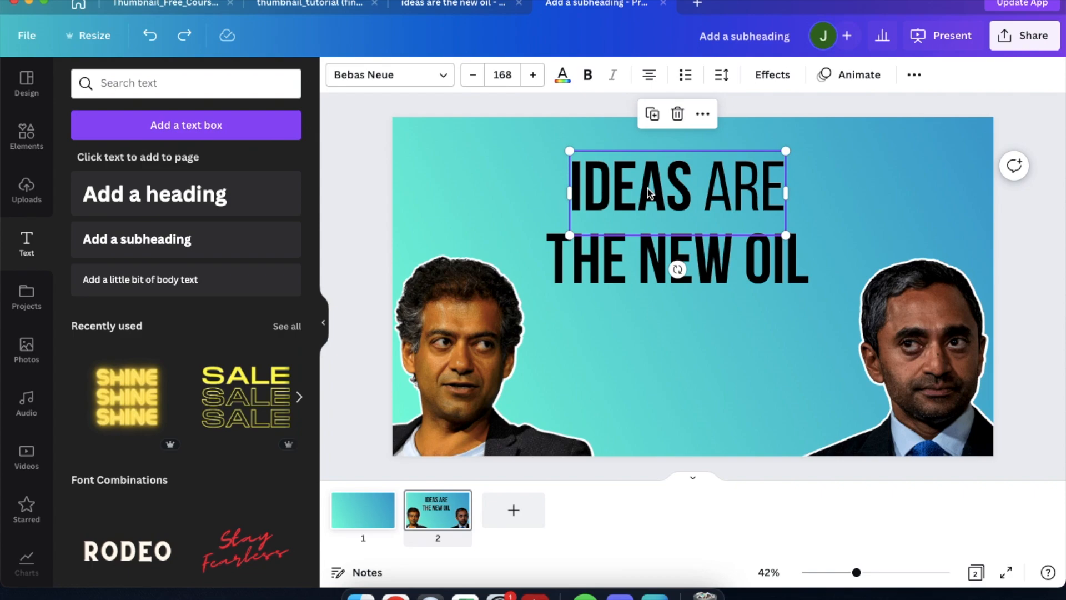
Remove the bold formatting from the word "THE" in the second title line, keeping "NEW OIL" bold.
double_click(620, 255)
left_click(593, 263)
double_click(592, 263)
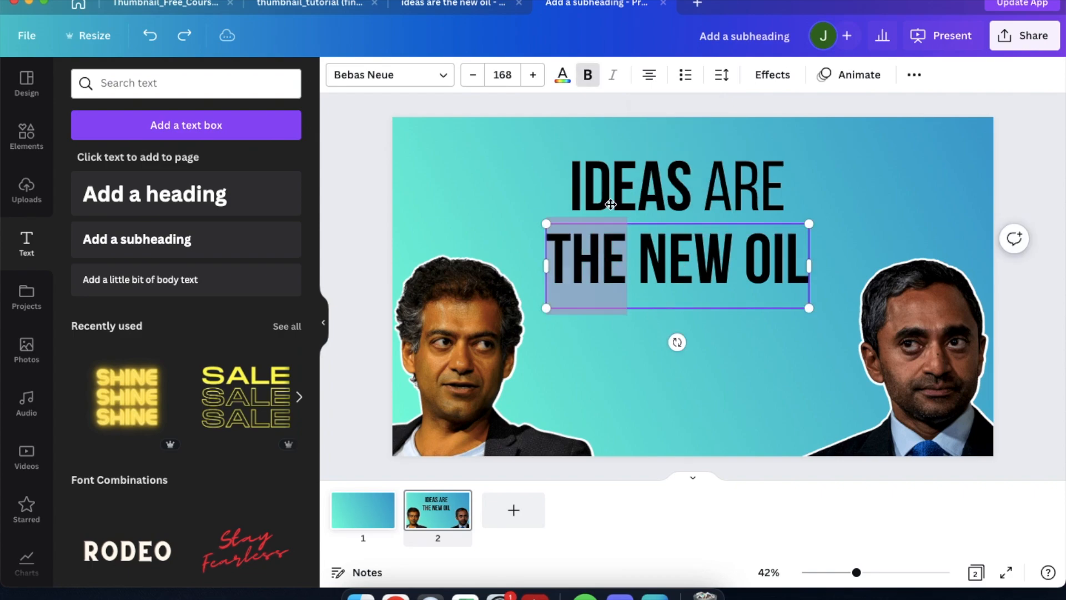
left_click(587, 76)
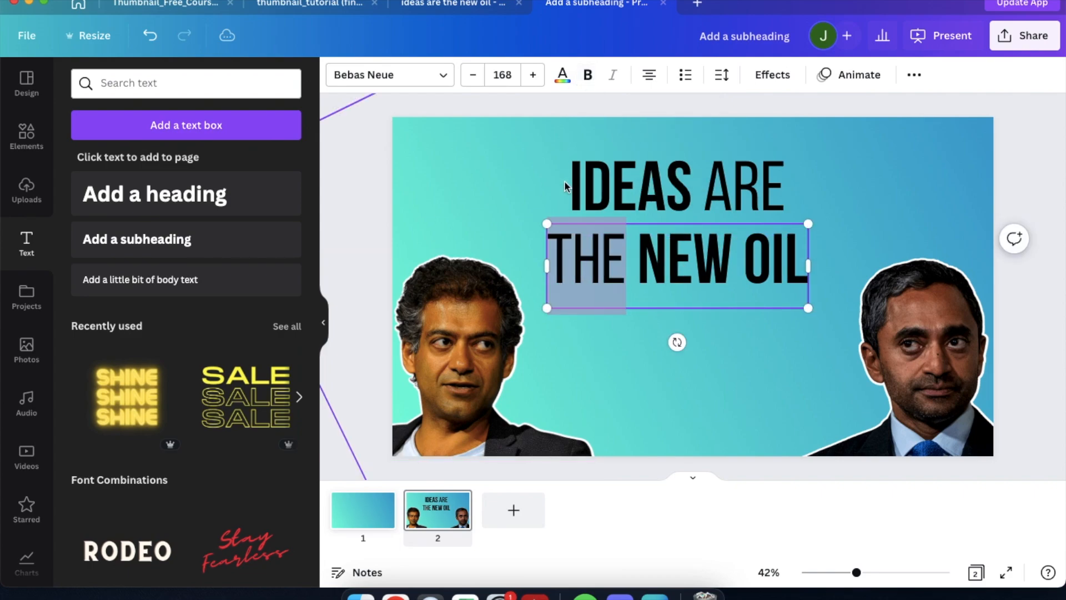
Compare the title with the "ideas are the new oil" design and move "THE NEW OIL" up closer to "IDEAS ARE".
left_click(471, 10)
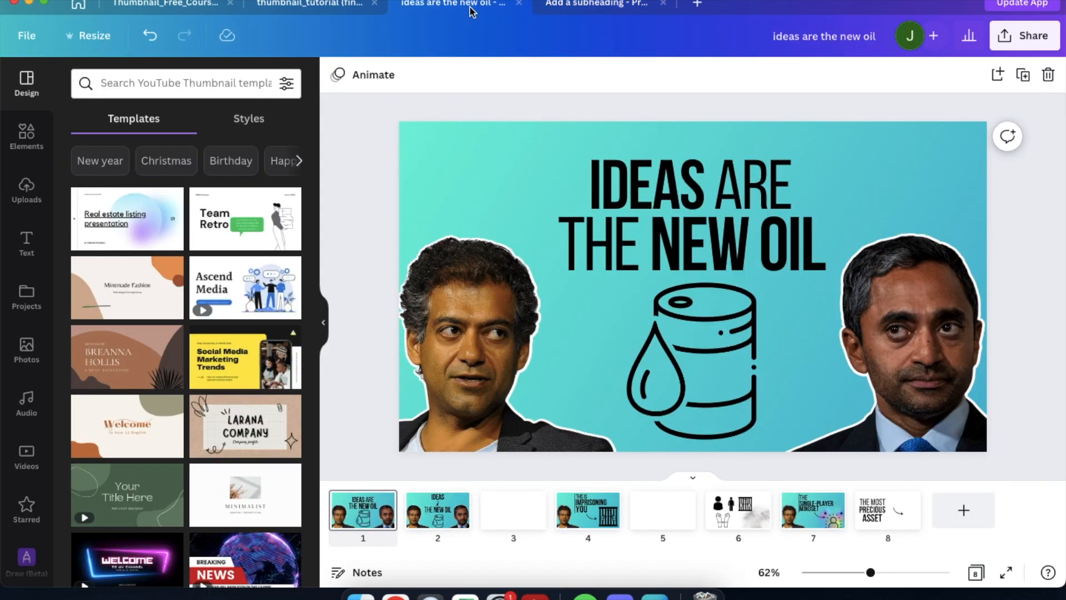
left_click(600, 6)
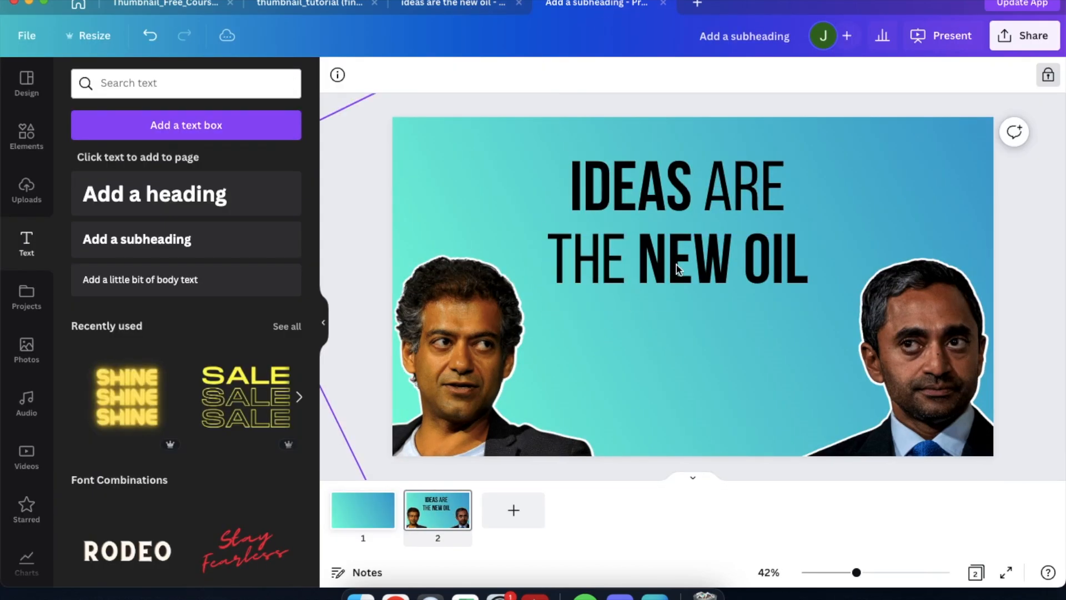
left_click(676, 269)
scroll(676, 268, "up", 5)
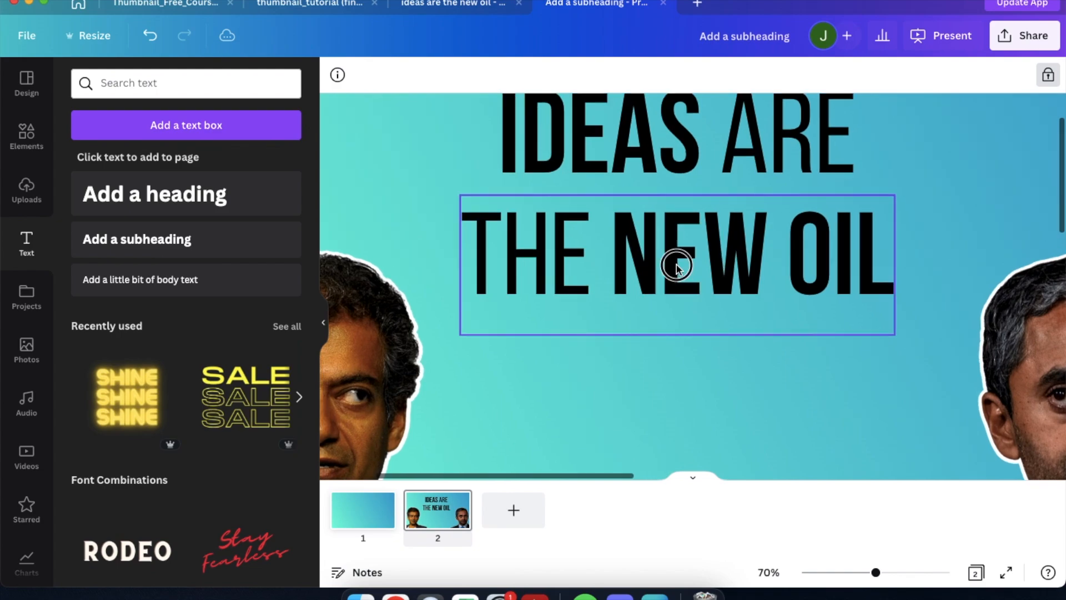
left_click(677, 269)
scroll(480, 178, "down", 2)
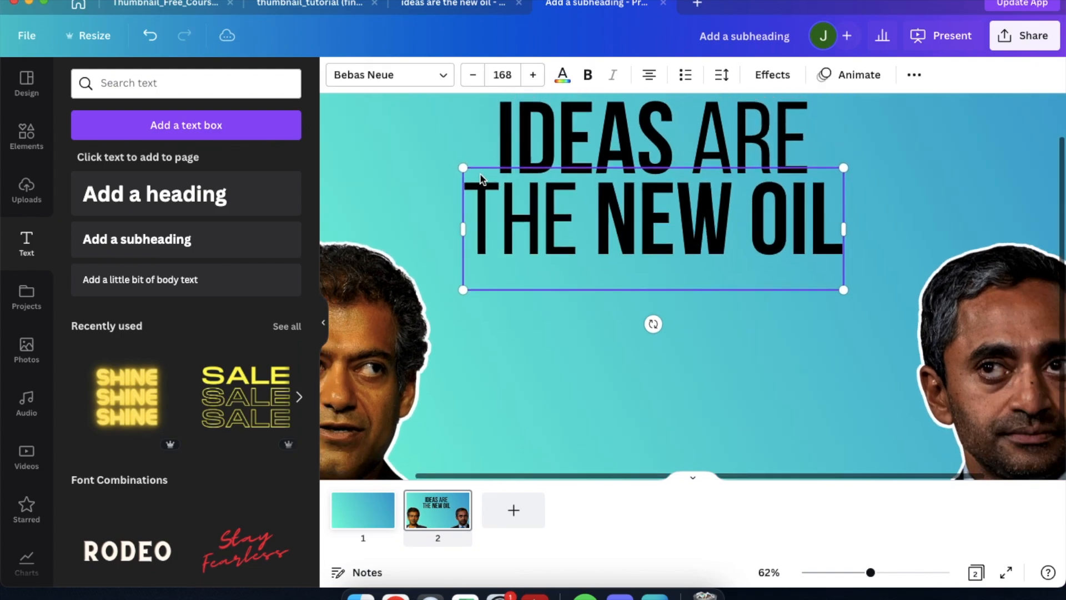
Select both title lines together and shift them slightly down and right between the portraits.
left_click_drag(462, 139, 672, 241)
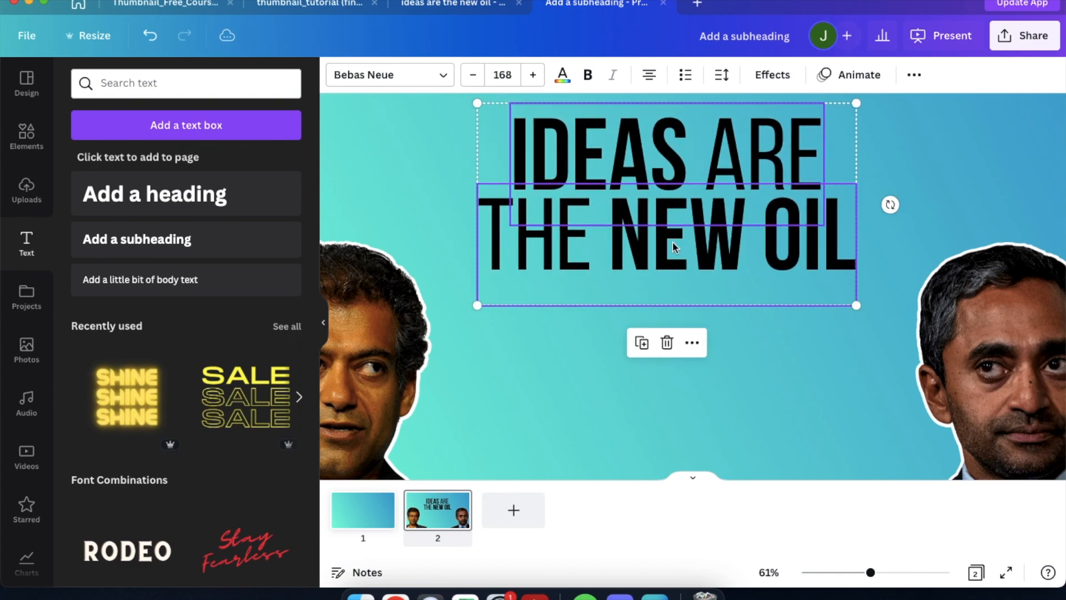
left_click(768, 369)
scroll(767, 368, "down", 3)
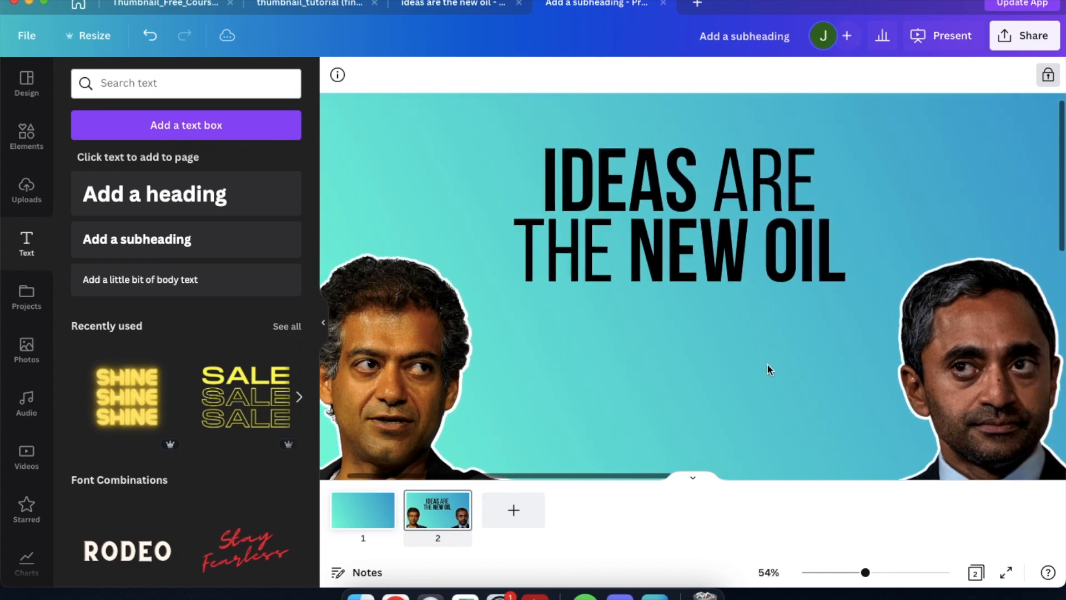
Add a square shape below the title and bring it to the front.
left_click(25, 133)
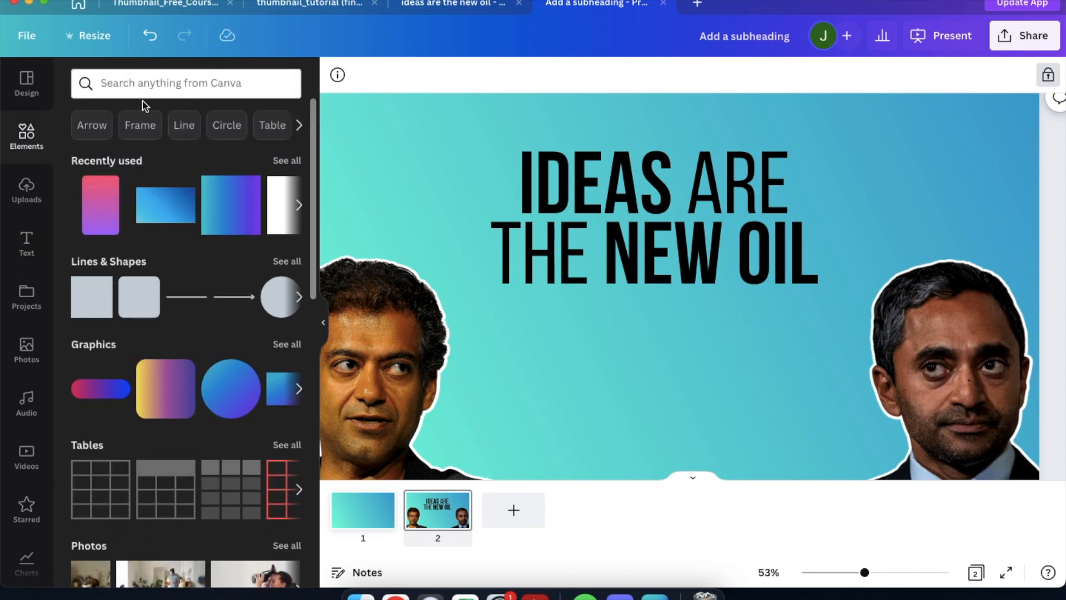
left_click(83, 303)
left_click_drag(629, 331, 600, 361)
right_click(599, 357)
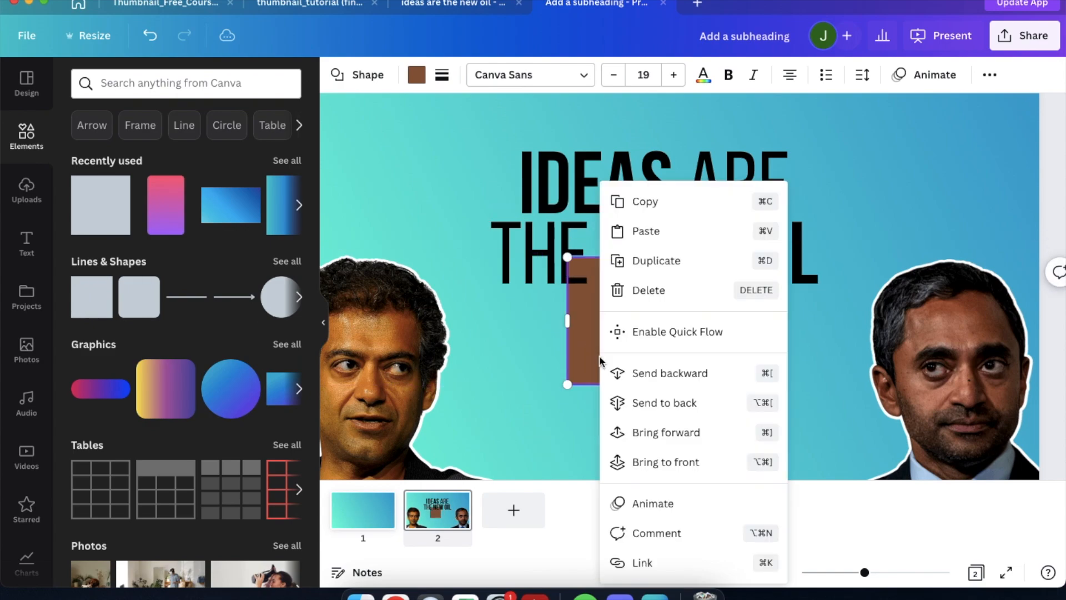
left_click(648, 463)
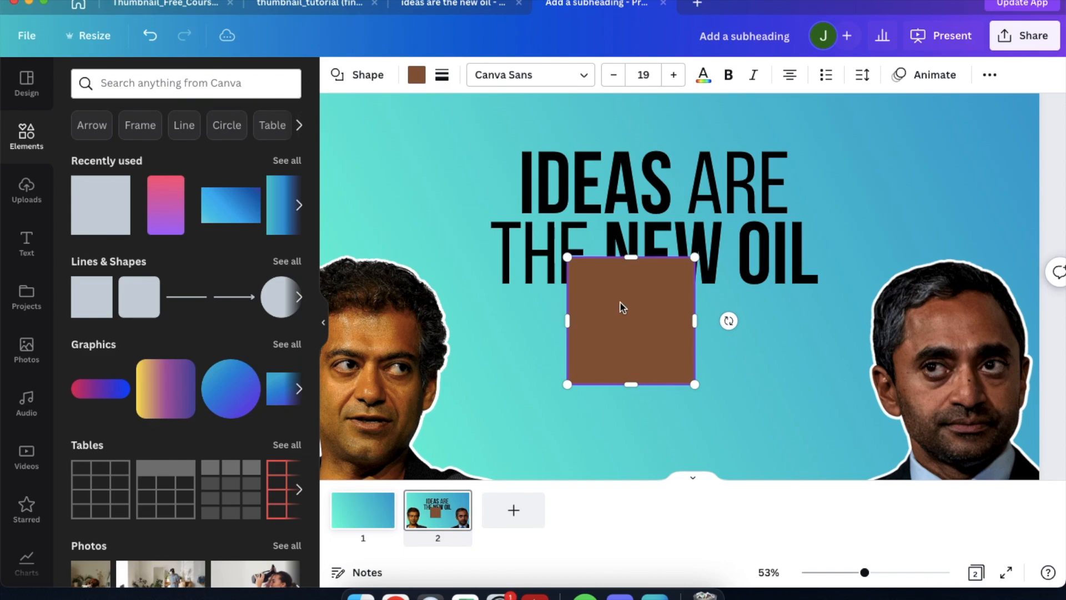
Shrink the brown square and move it over the beginning of the title.
left_click_drag(694, 321, 637, 322)
left_click_drag(603, 259, 602, 314)
left_click_drag(552, 243, 536, 206)
Narrow the brown square into a spacer spanning from the start of "THE NEW OIL" to the "I" of "IDEAS".
scroll(481, 217, "up", 5)
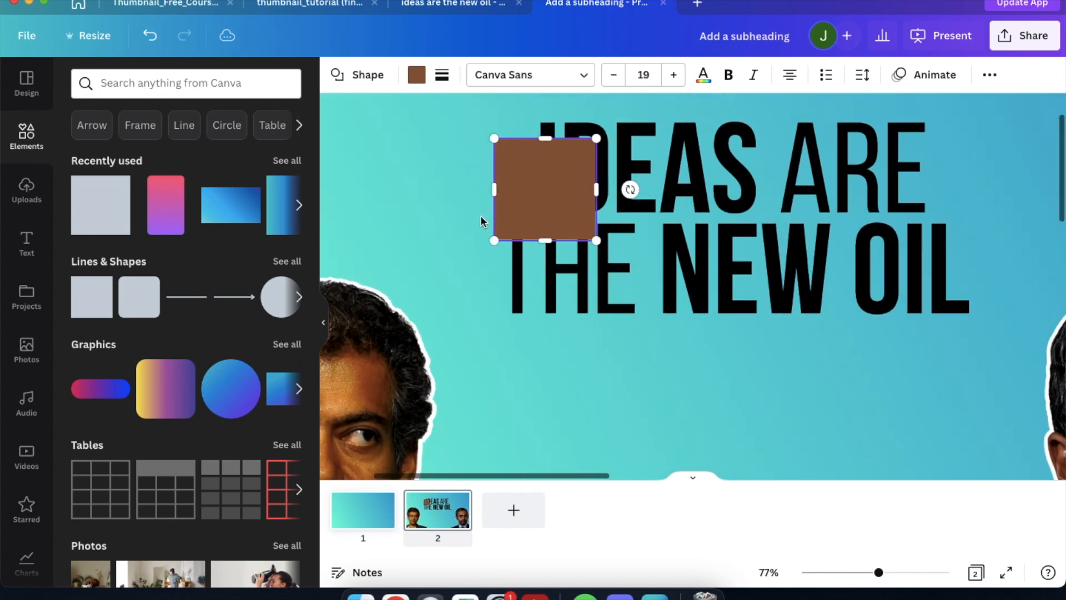
scroll(523, 222, "up", 8)
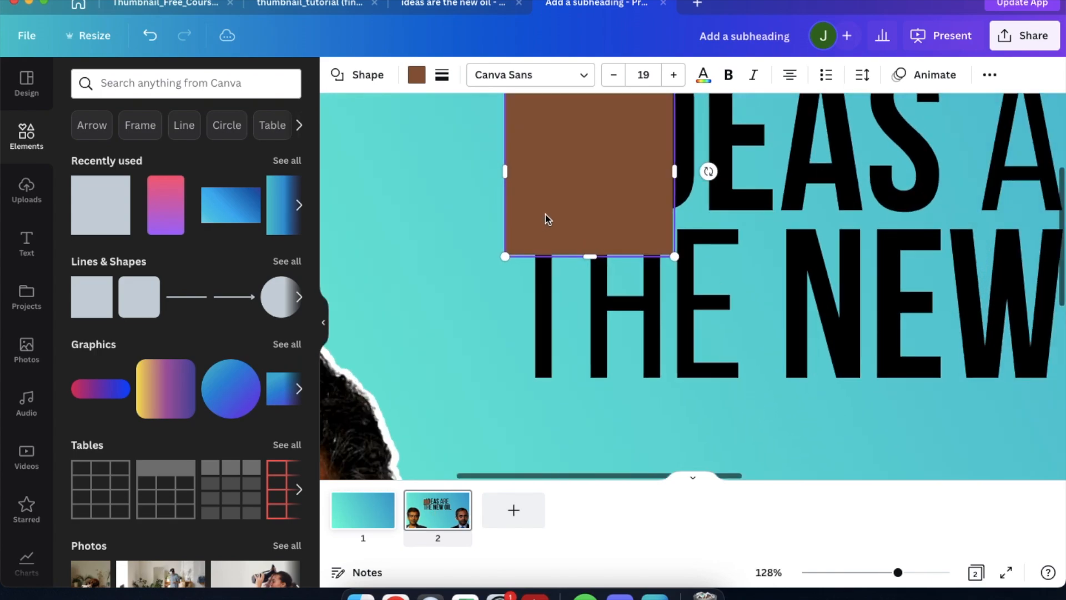
scroll(545, 216, "up", 3)
left_click_drag(540, 195, 546, 194)
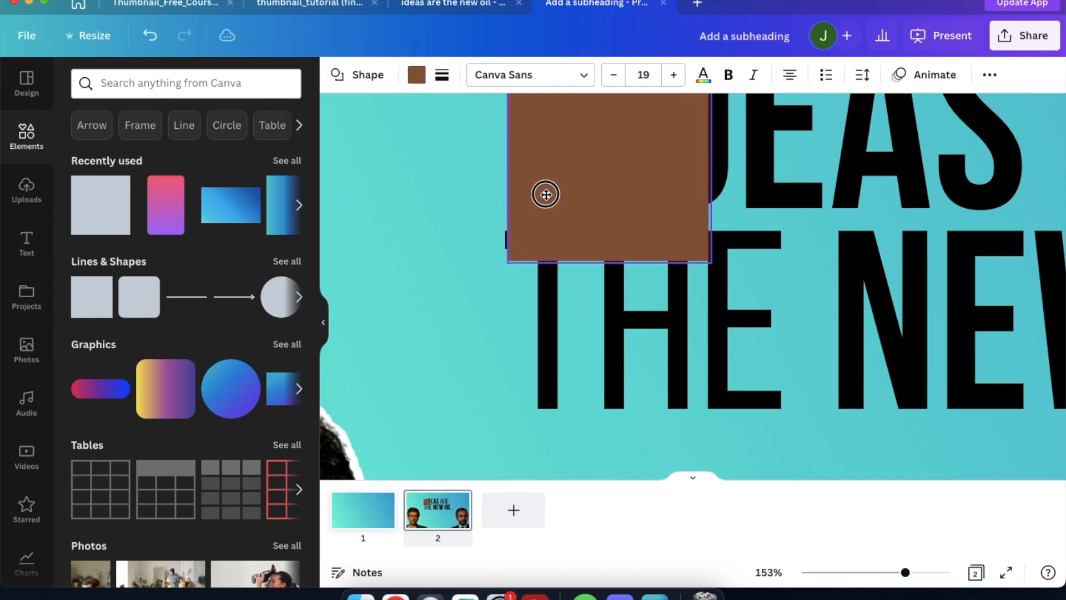
left_click_drag(709, 161, 579, 218)
scroll(579, 218, "up", 2)
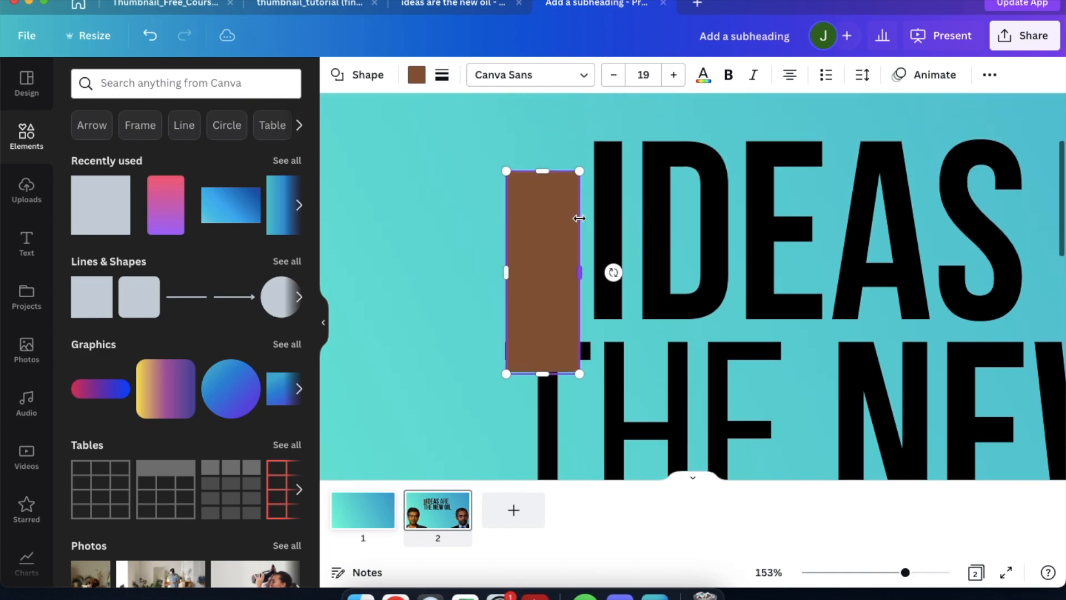
left_click_drag(580, 270, 593, 267)
scroll(565, 271, "right", 3)
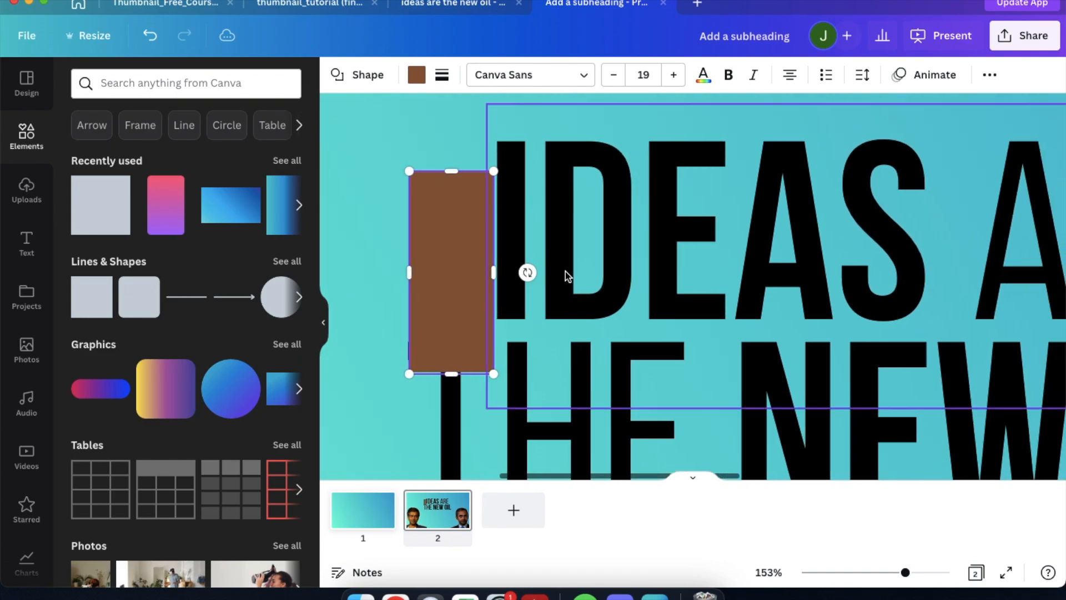
Duplicate the brown spacer and place the copy at the other end of the title, aligned with the end of "THE NEW OIL".
scroll(565, 271, "down", 5)
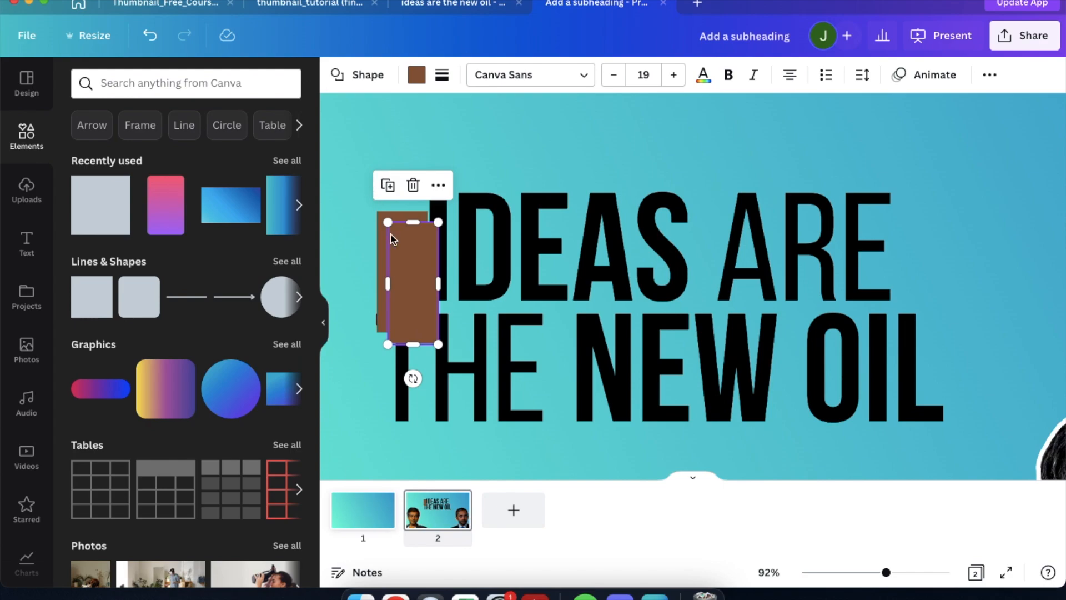
left_click_drag(408, 282, 913, 348)
scroll(725, 274, "up", 5)
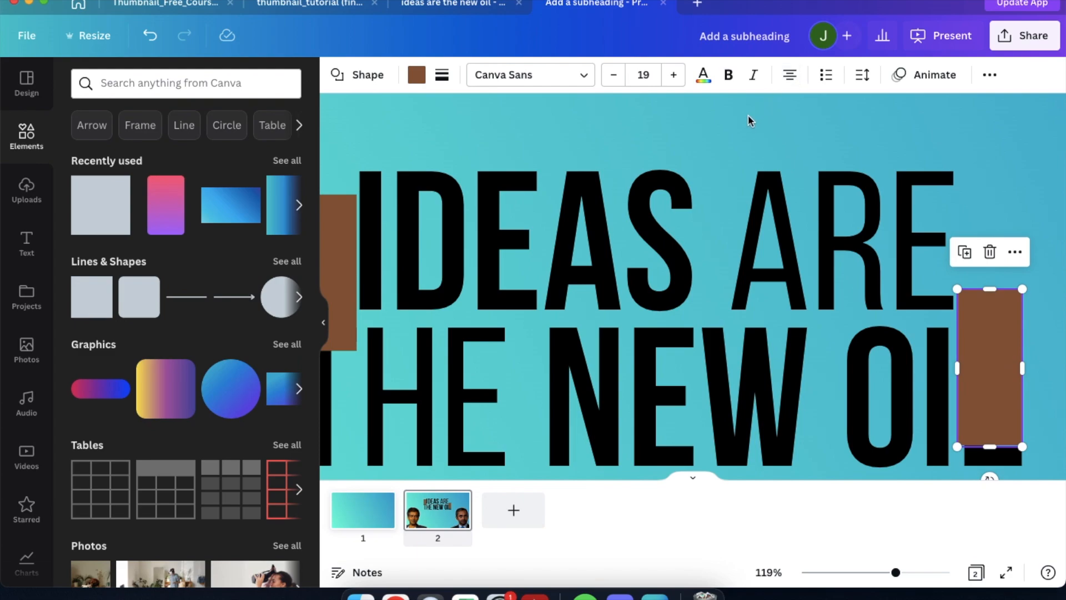
left_click(748, 114)
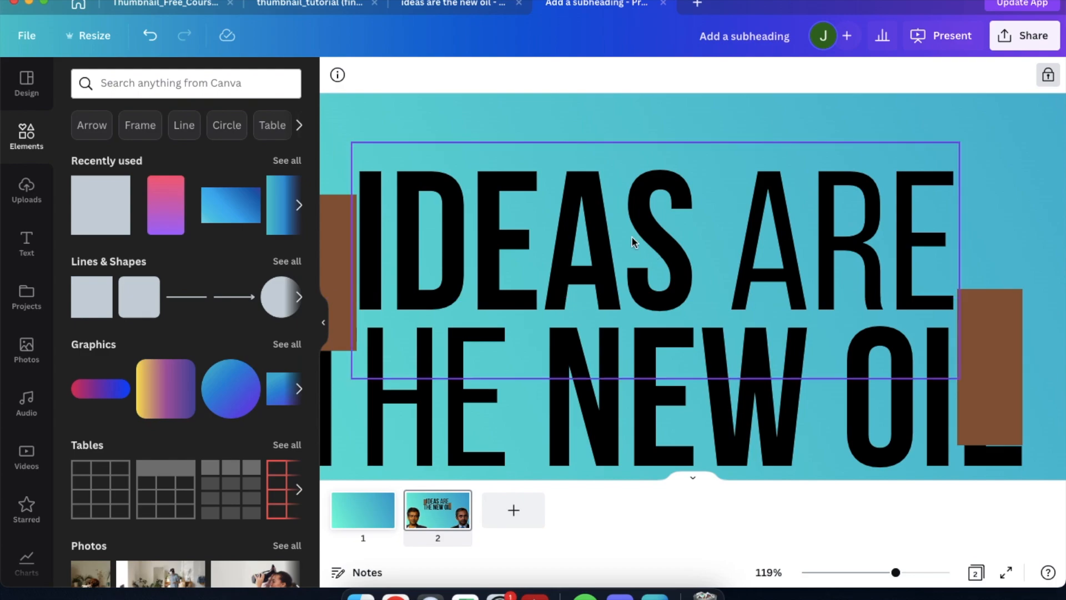
Nudge "IDEAS ARE" slightly right toward the spacer at the end of the title.
scroll(631, 237, "up", 5)
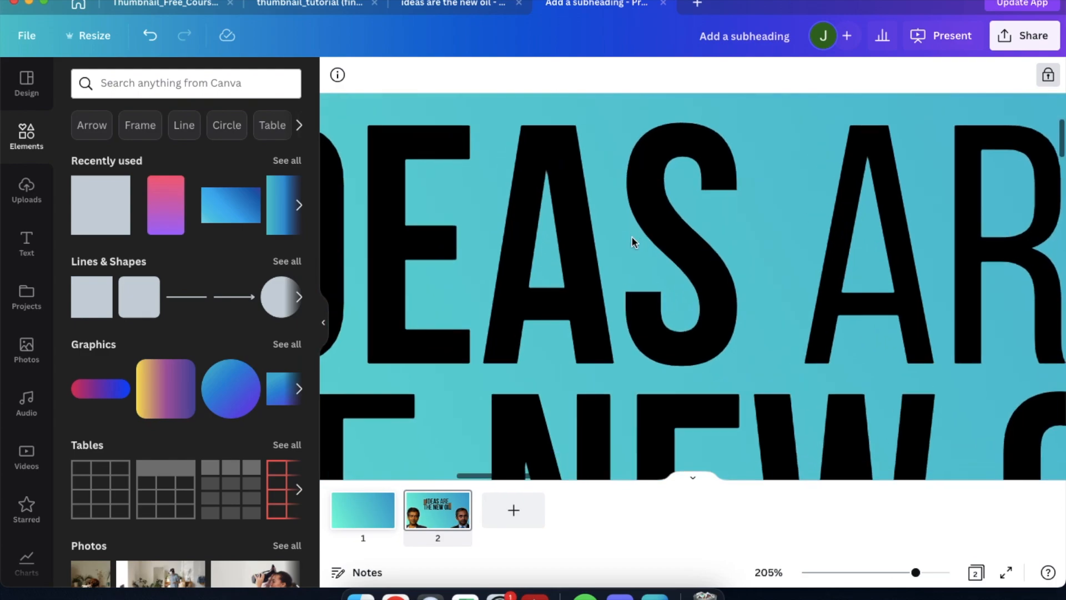
scroll(632, 237, "right", 2)
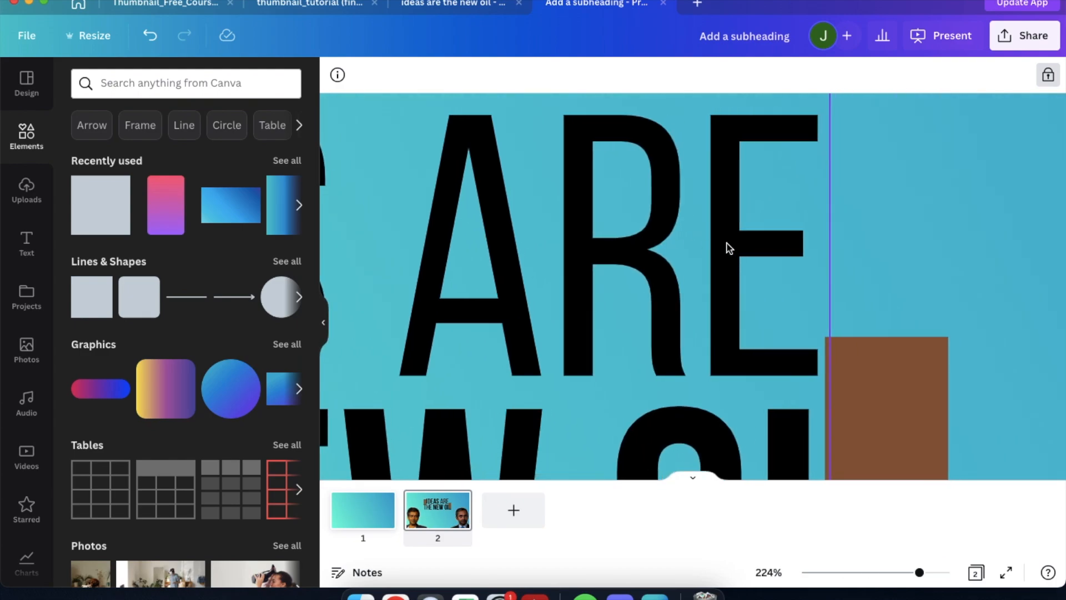
left_click(729, 248)
left_click_drag(729, 247, 734, 248)
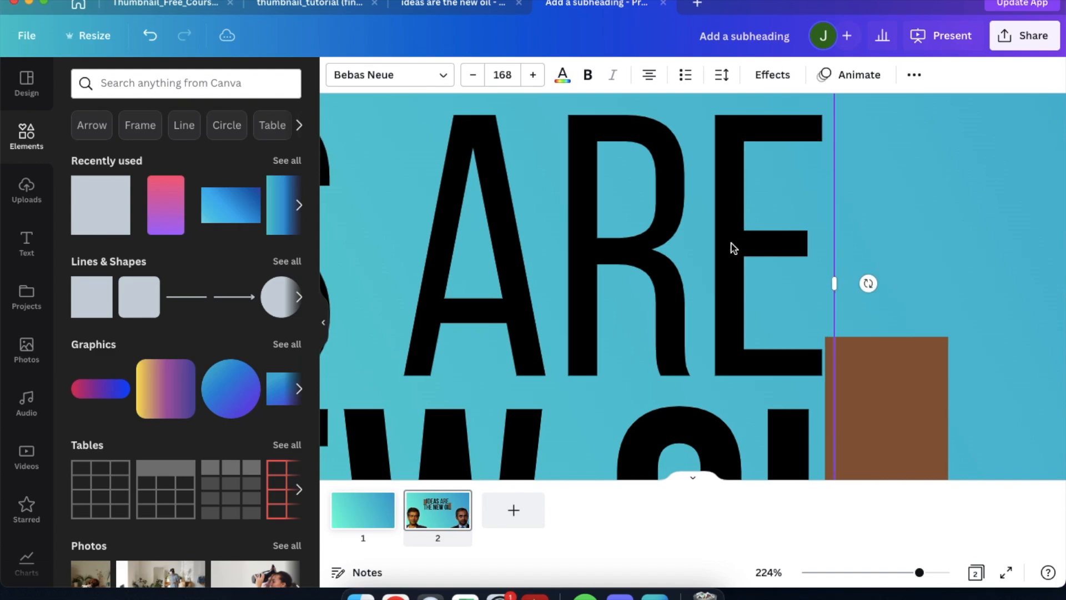
Examine the gaps between "IDEAS ARE" and the brown spacers at both ends to check the line's centering.
scroll(732, 247, "left", 10)
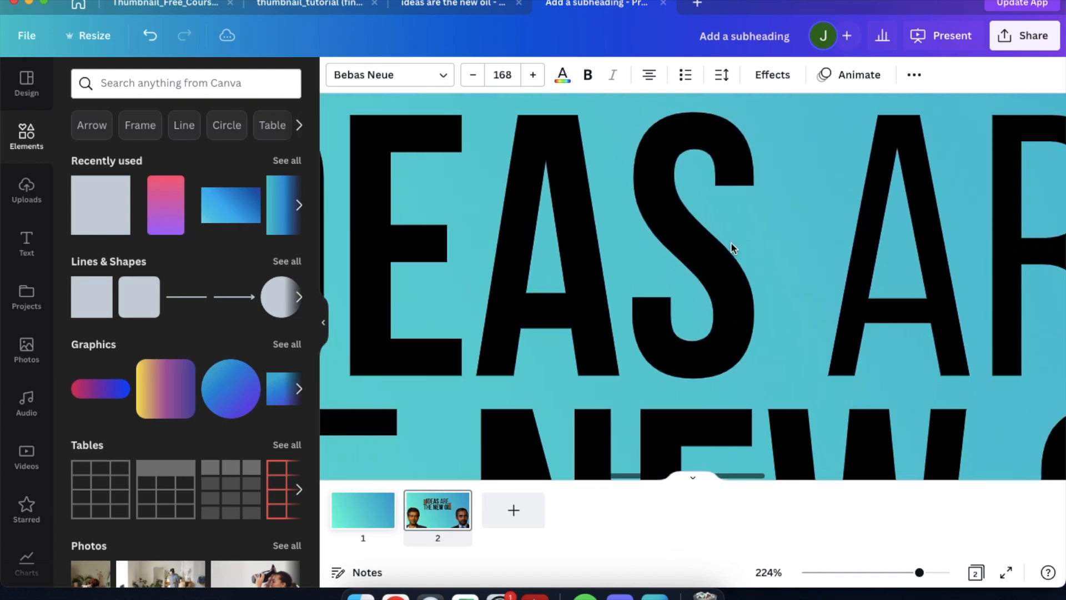
scroll(733, 247, "down", 5)
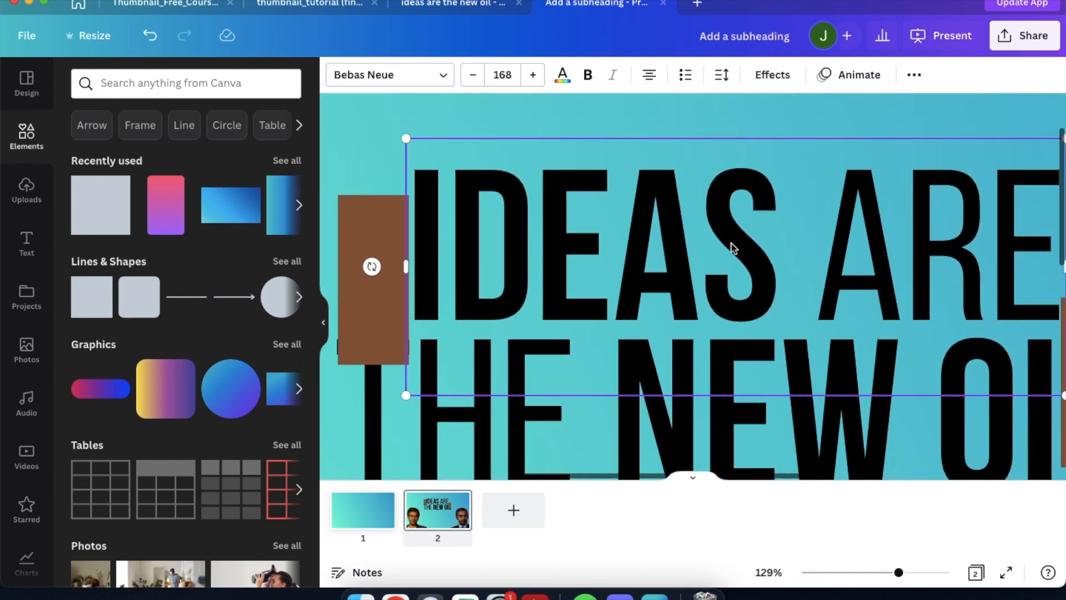
scroll(733, 247, "right", 5)
scroll(731, 247, "up", 10)
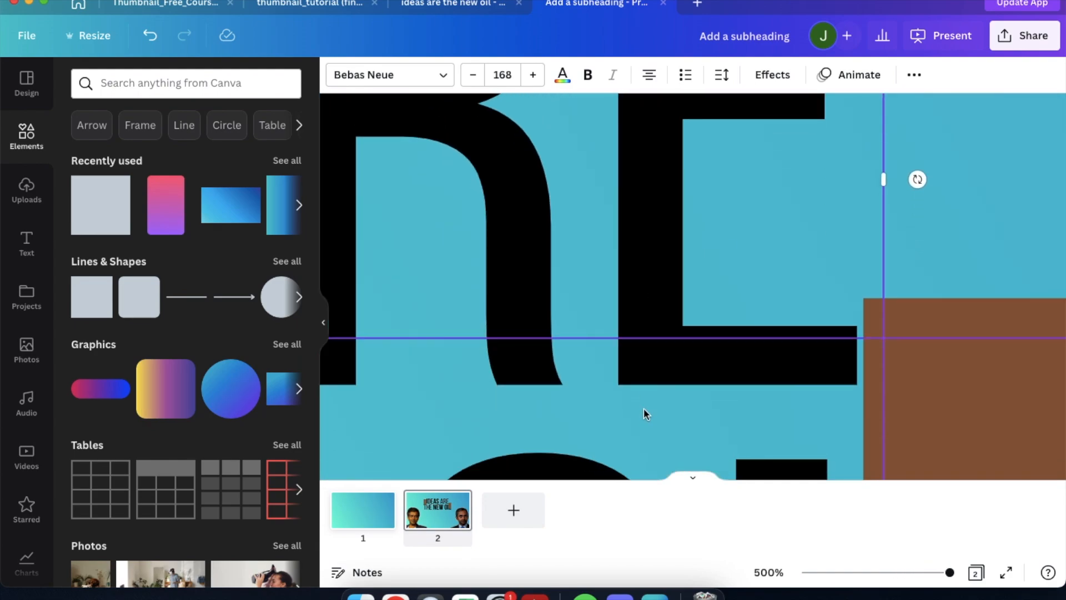
scroll(646, 230, "up", 1)
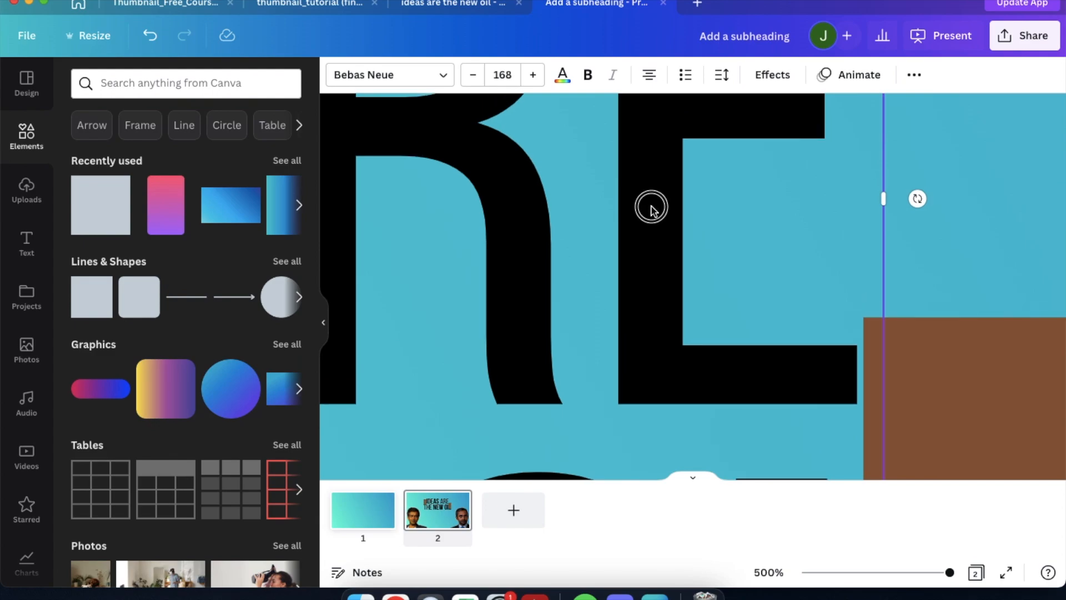
scroll(651, 210, "left", 3)
scroll(647, 208, "left", 15)
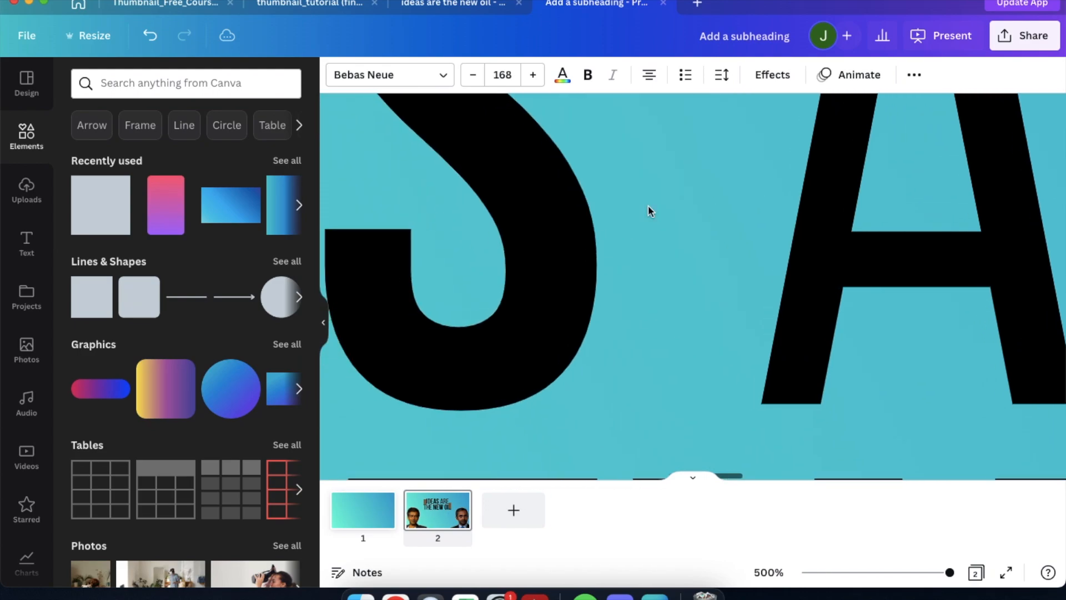
scroll(648, 207, "left", 10)
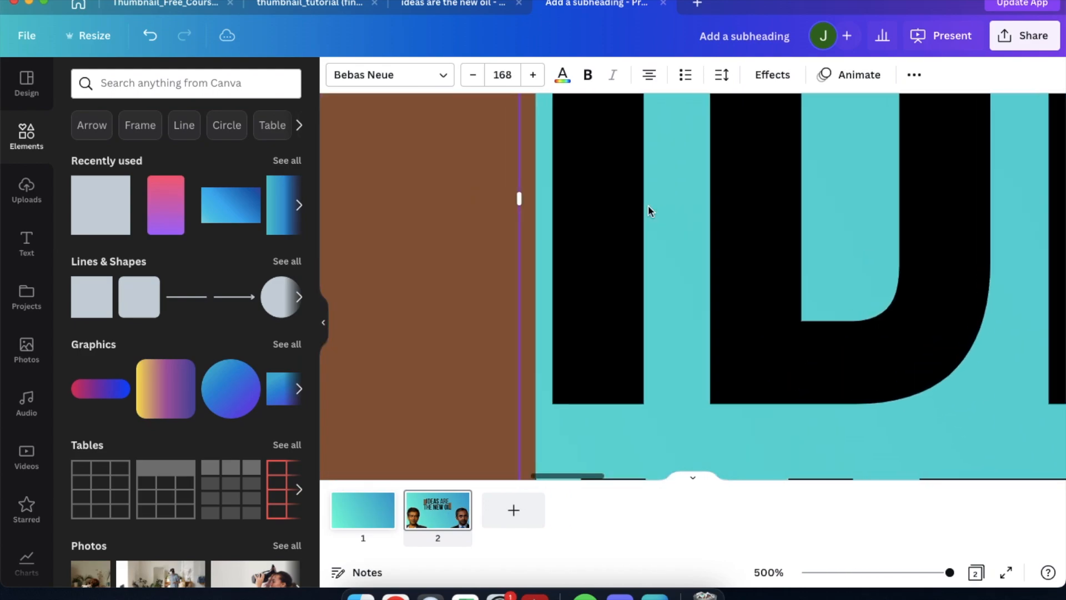
scroll(649, 207, "down", 6)
scroll(648, 205, "right", 8)
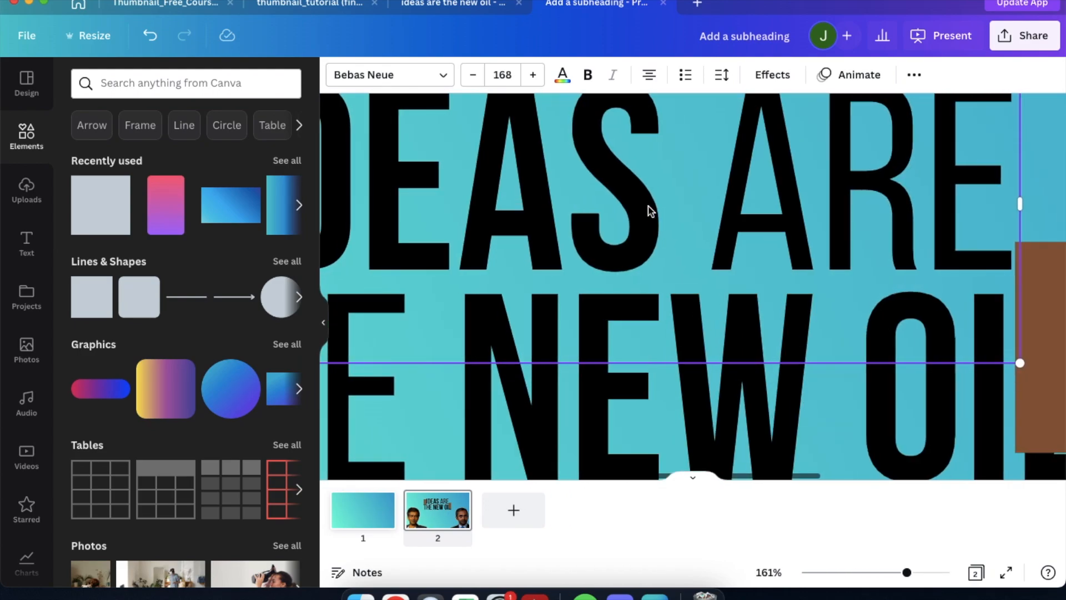
scroll(648, 205, "down", 1)
scroll(648, 204, "down", 5)
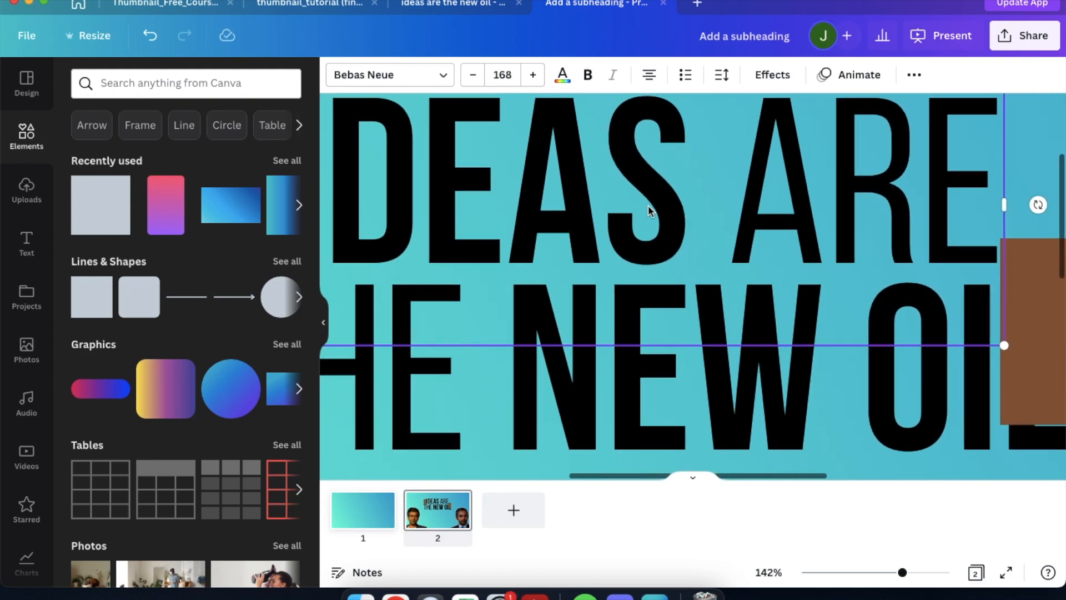
scroll(648, 205, "down", 2)
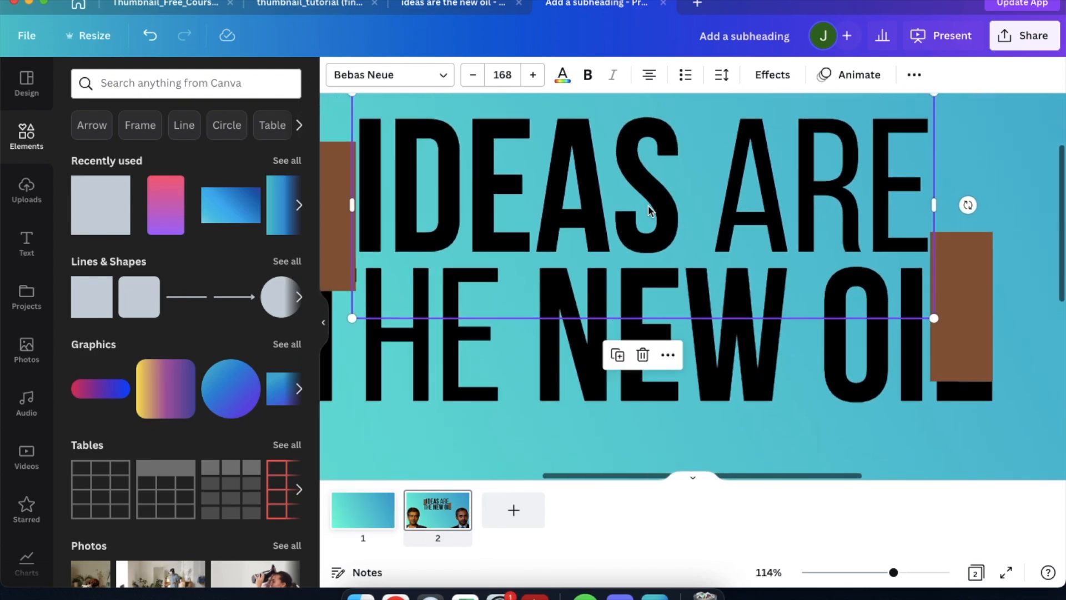
left_click(1026, 165)
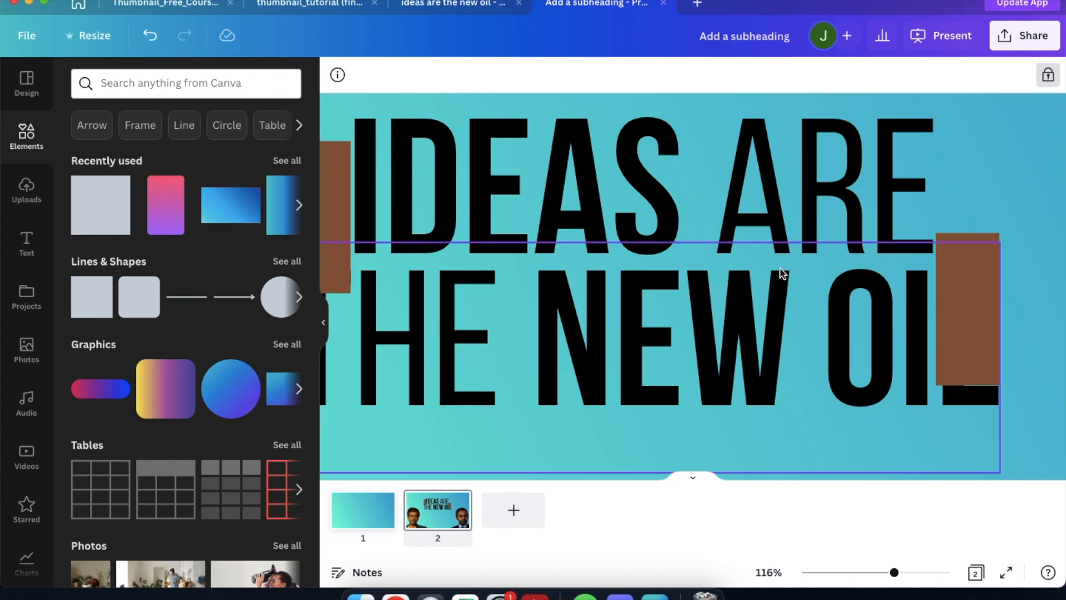
Move "IDEAS ARE" slightly down to tighten the gap above "THE NEW OIL".
scroll(511, 226, "up", 6)
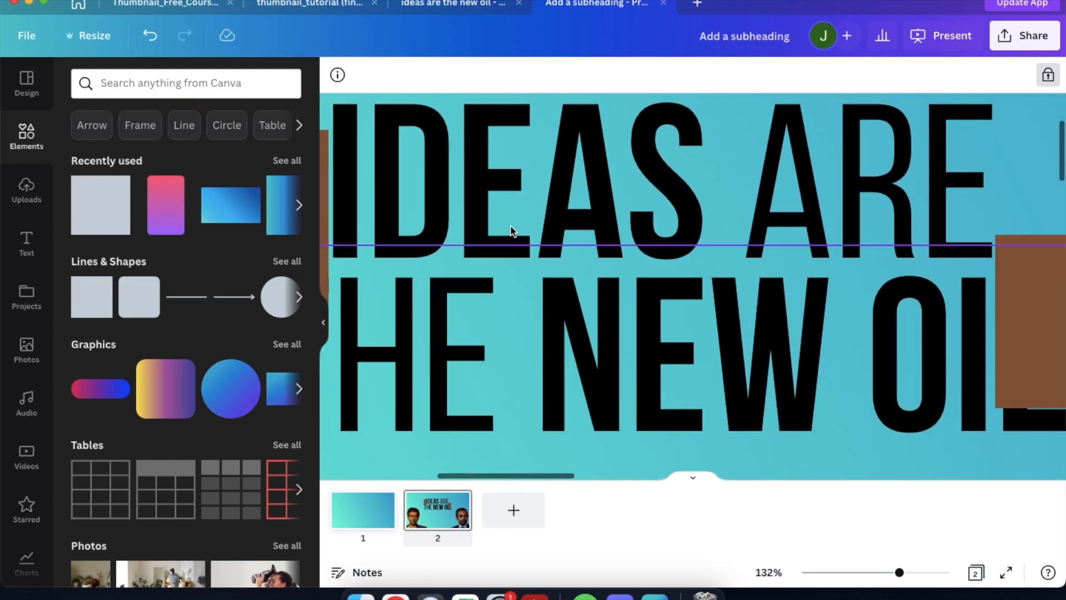
scroll(511, 230, "up", 1)
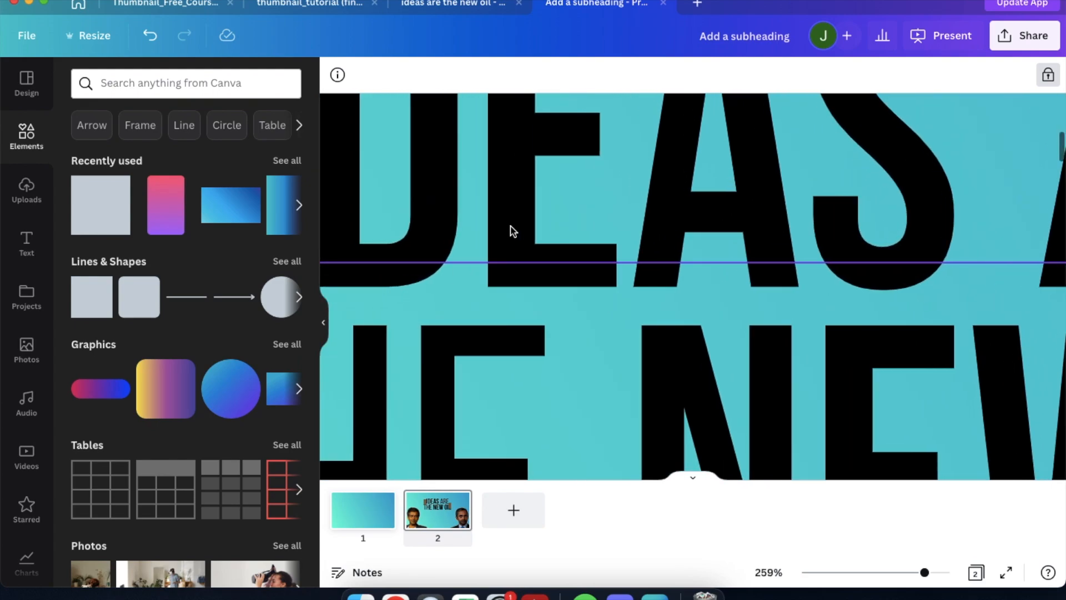
left_click(508, 189)
left_click_drag(504, 184, 508, 200)
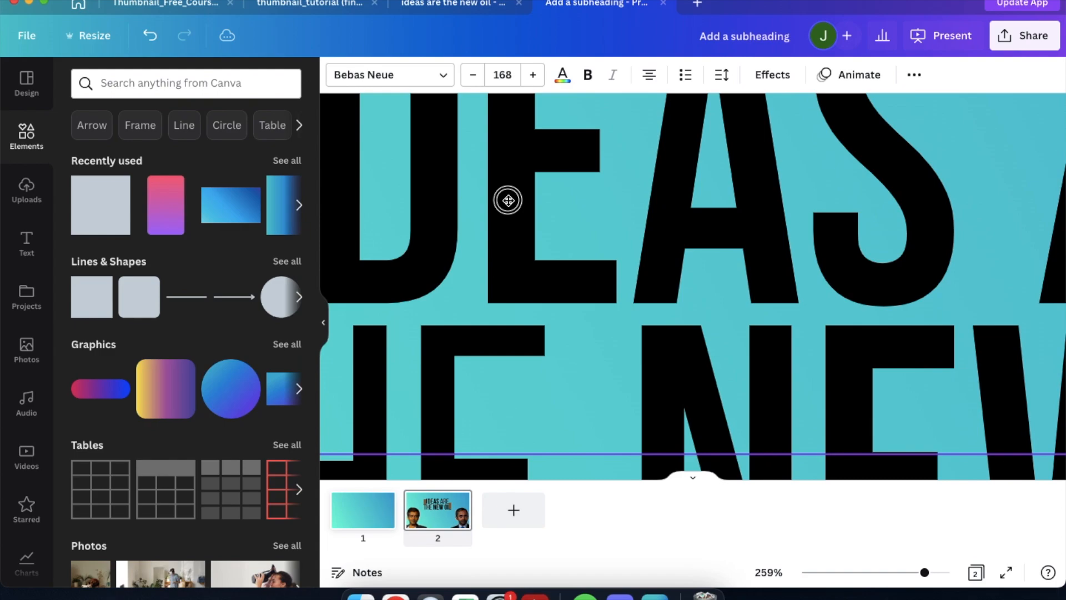
Inspect the vertical spacing between the two title lines and recheck both ends of "IDEAS ARE" against the brown spacers.
scroll(507, 200, "down", 7)
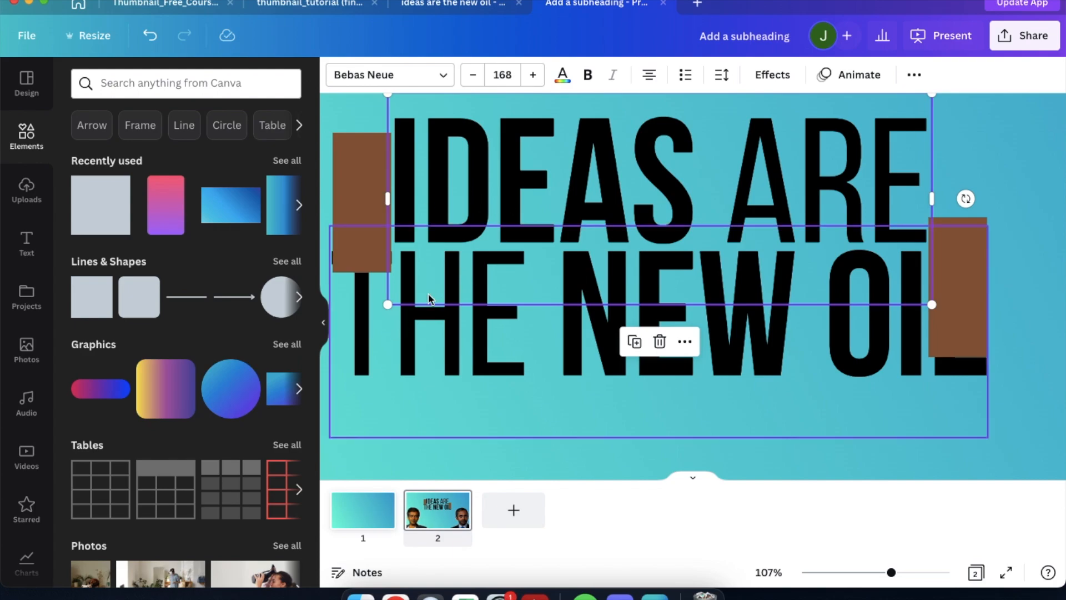
left_click(418, 454)
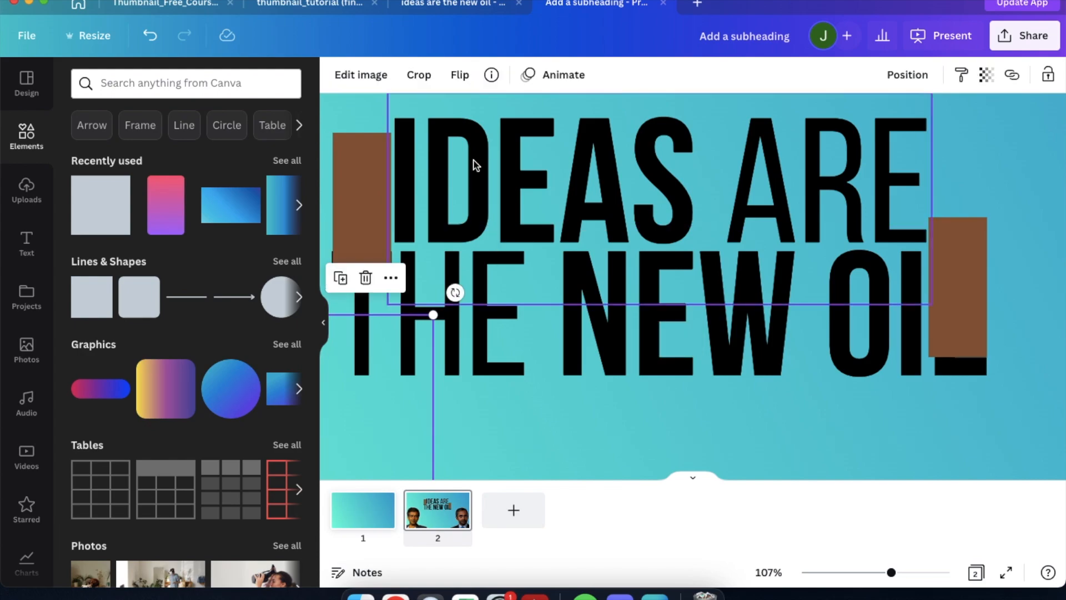
scroll(488, 151, "down", 2)
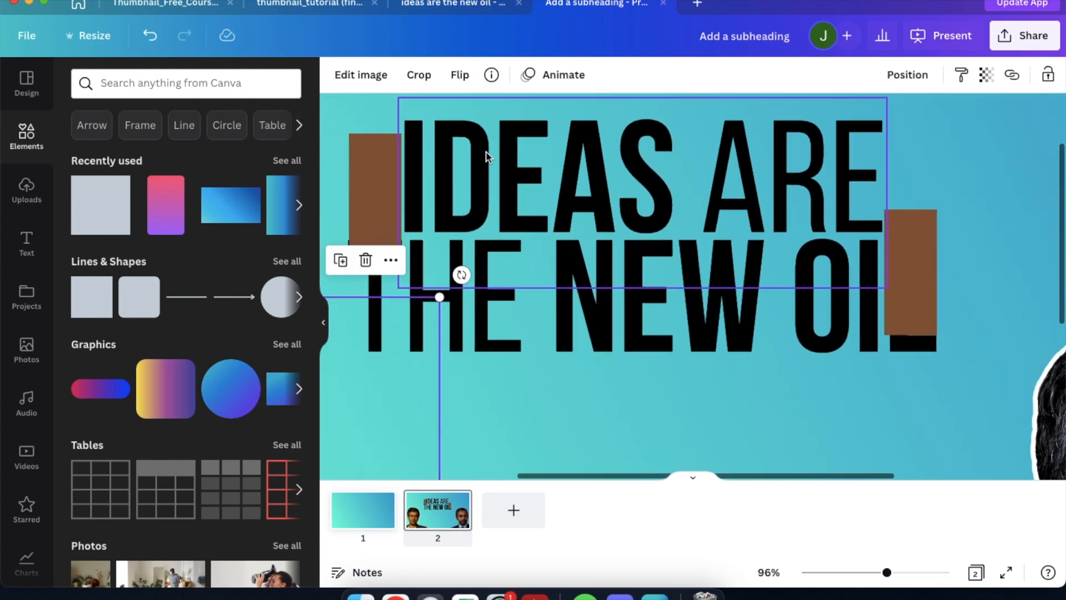
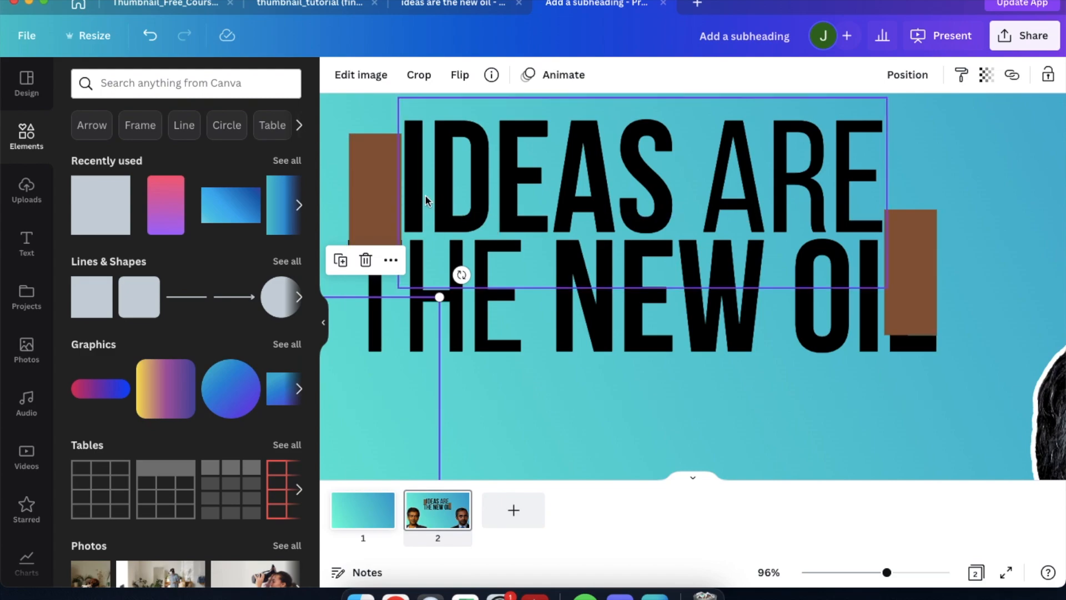
scroll(424, 194, "up", 5)
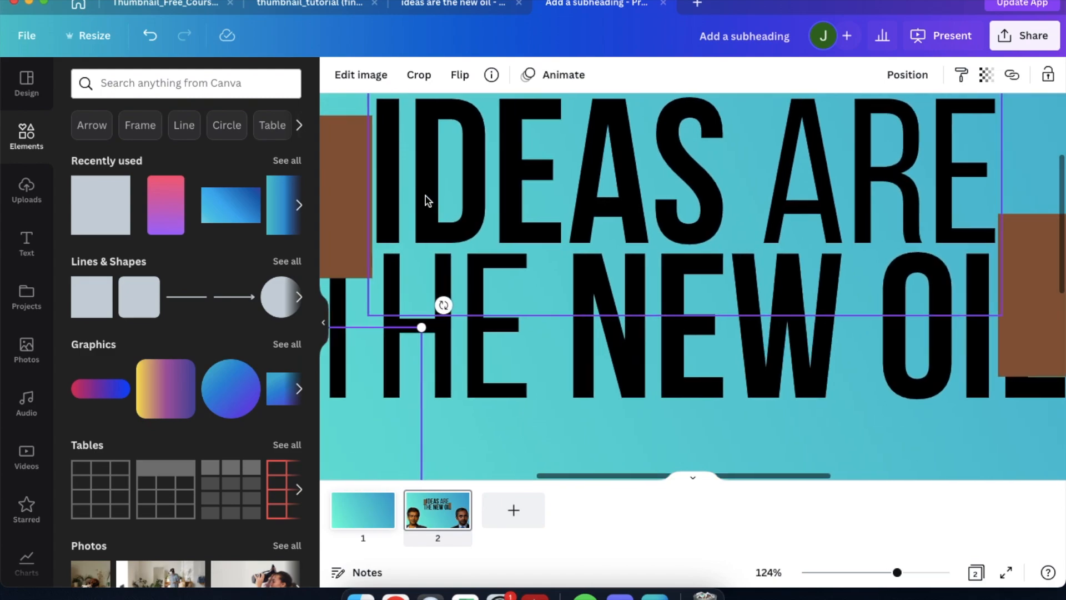
scroll(425, 195, "right", 5)
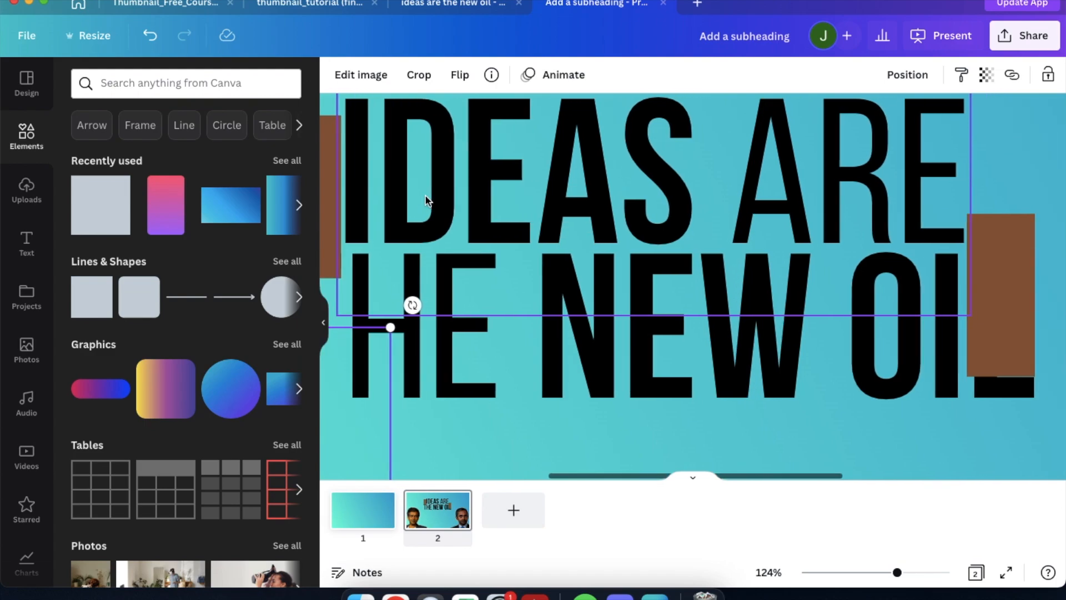
scroll(427, 201, "right", 2)
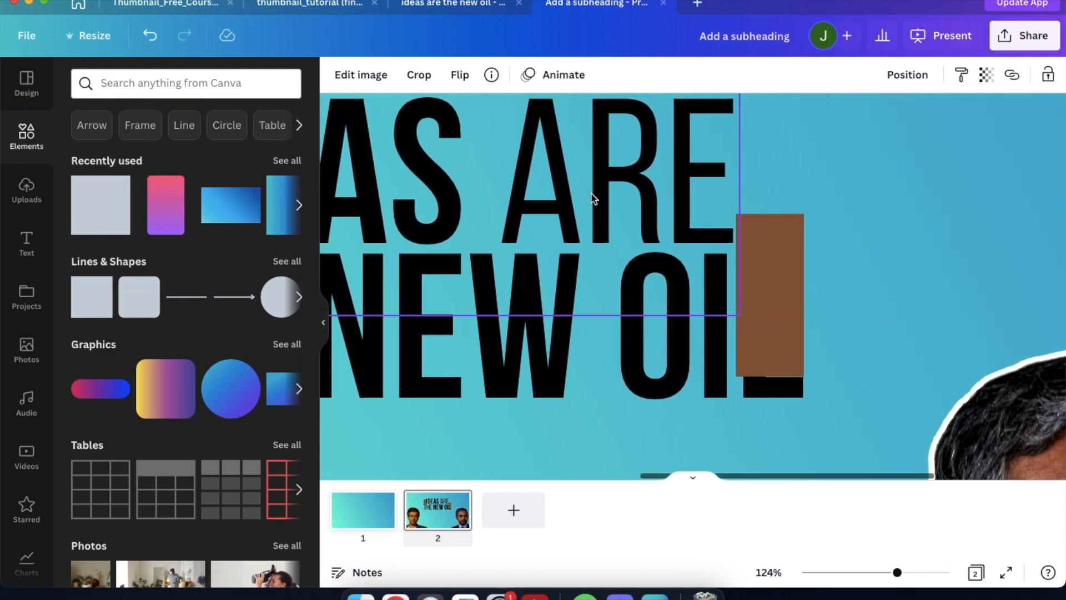
scroll(595, 199, "up", 5)
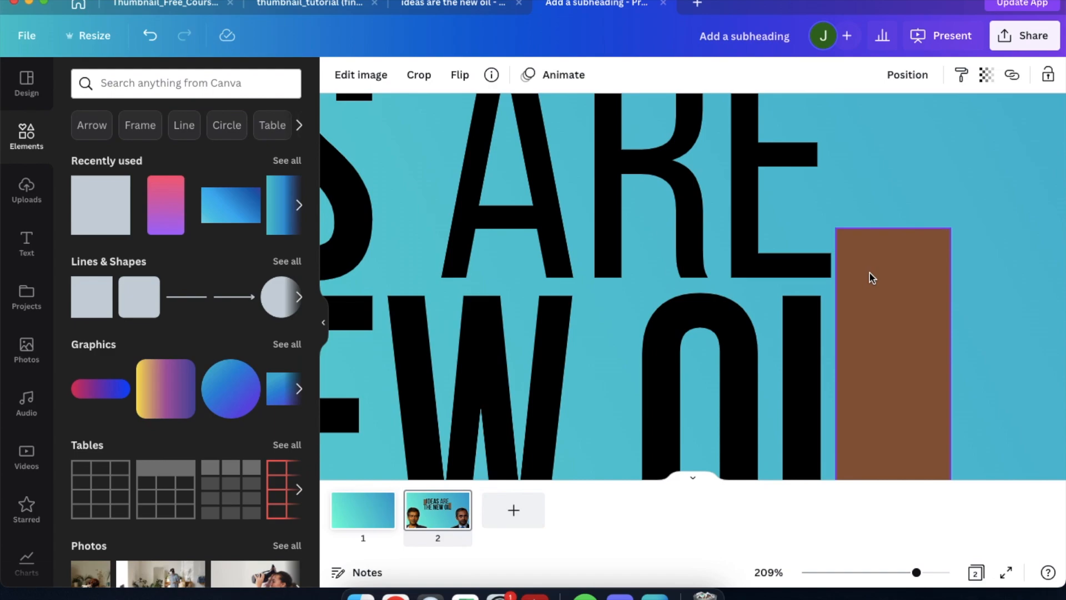
scroll(662, 221, "down", 1)
scroll(661, 221, "down", 3)
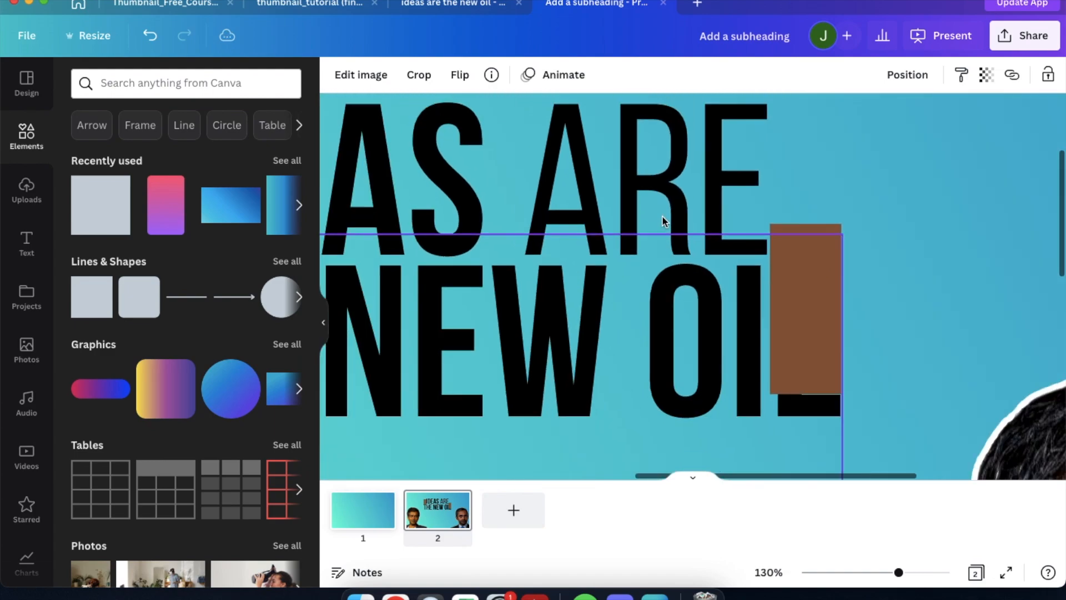
scroll(662, 220, "left", 3)
scroll(662, 221, "left", 1)
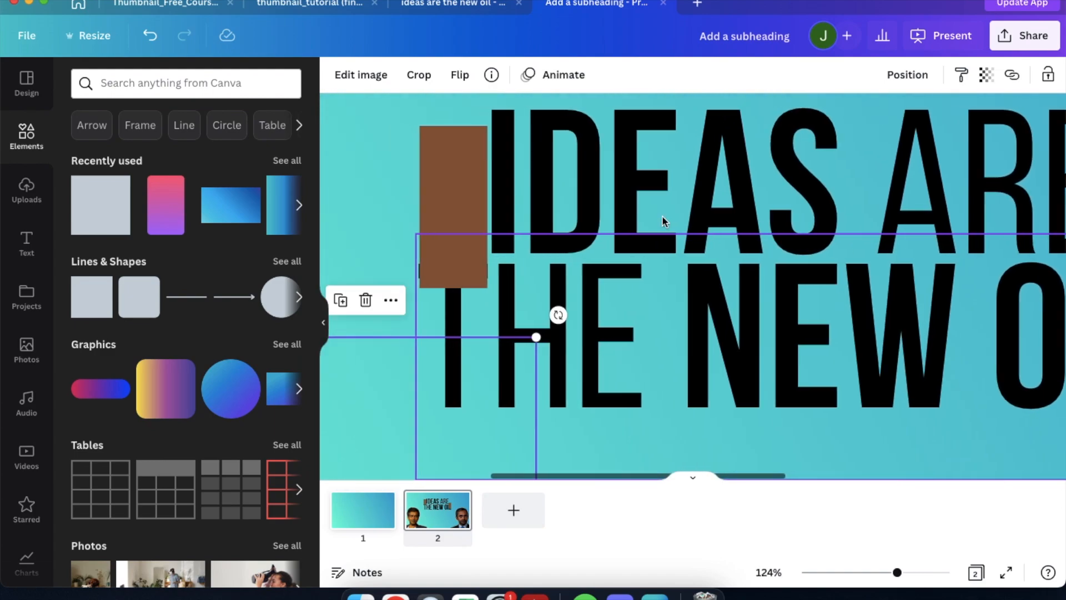
scroll(548, 230, "down", 3)
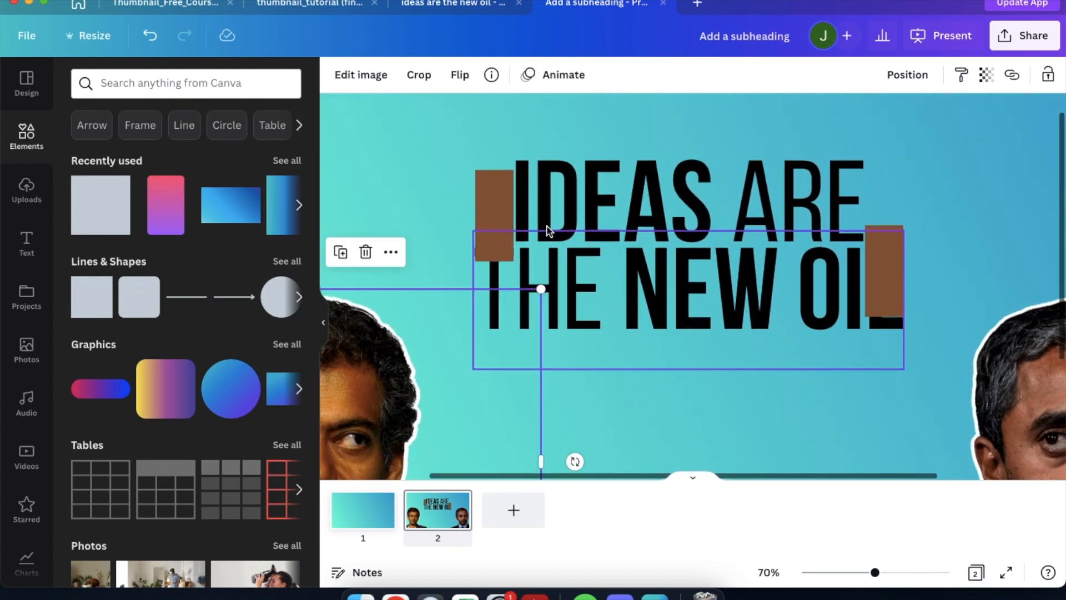
Move the brown spacer at the start of the title onto empty background above the first portrait and delete the other spacer.
scroll(548, 230, "left", 2)
scroll(548, 230, "left", 2)
scroll(547, 230, "down", 1)
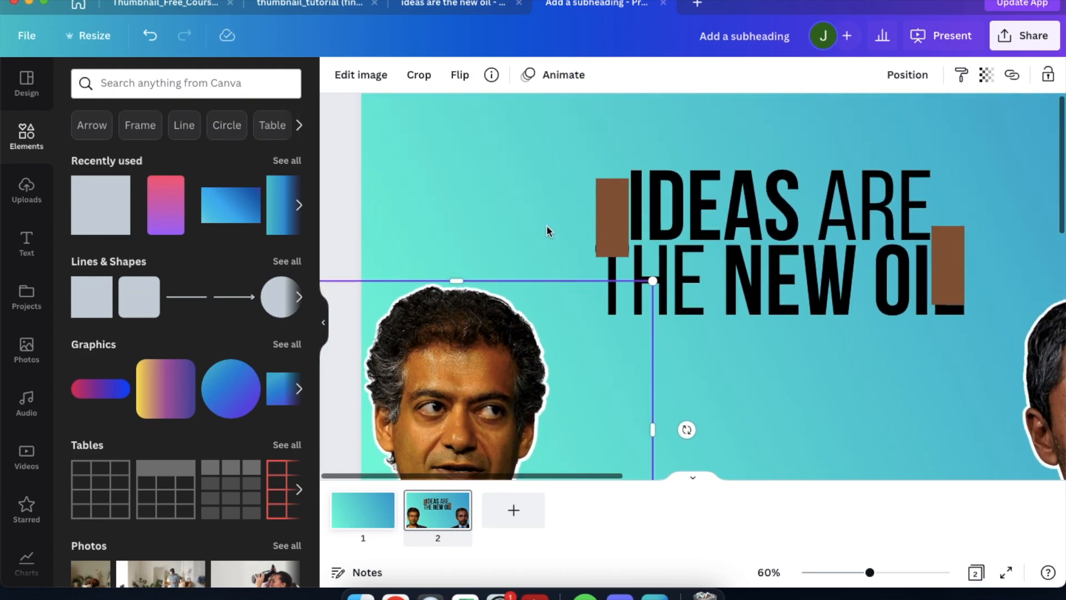
left_click(621, 211)
left_click_drag(621, 211, 452, 167)
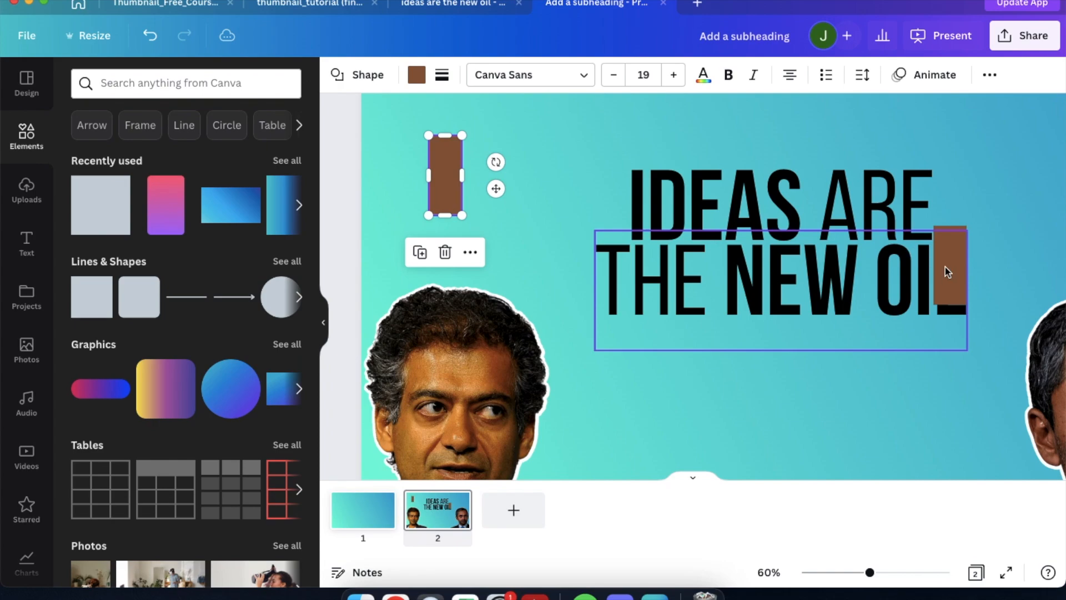
left_click_drag(952, 264, 908, 189)
key("Delete")
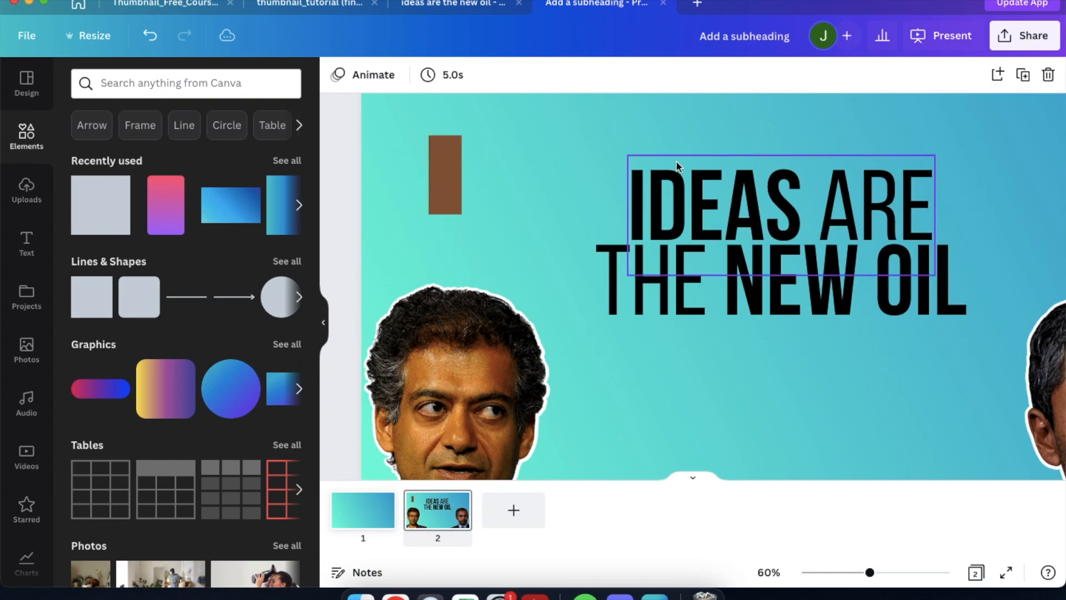
Select both title lines together, enlarge them to font size 205, and reposition them between the portraits.
scroll(651, 238, "right", 2)
left_click(650, 238)
scroll(662, 355, "down", 5)
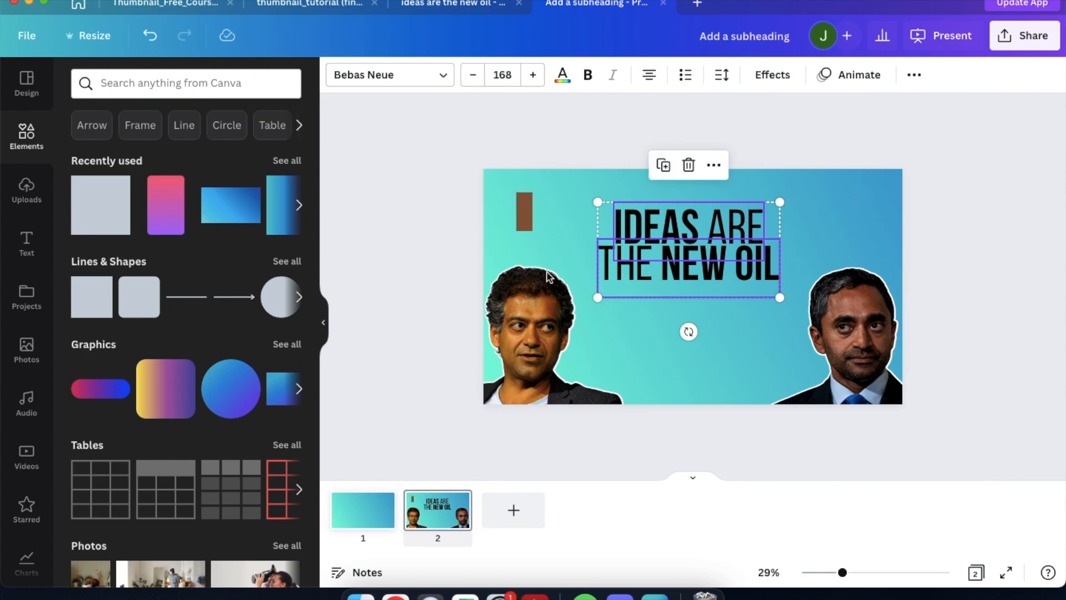
left_click_drag(777, 298, 819, 318)
left_click_drag(720, 284, 702, 280)
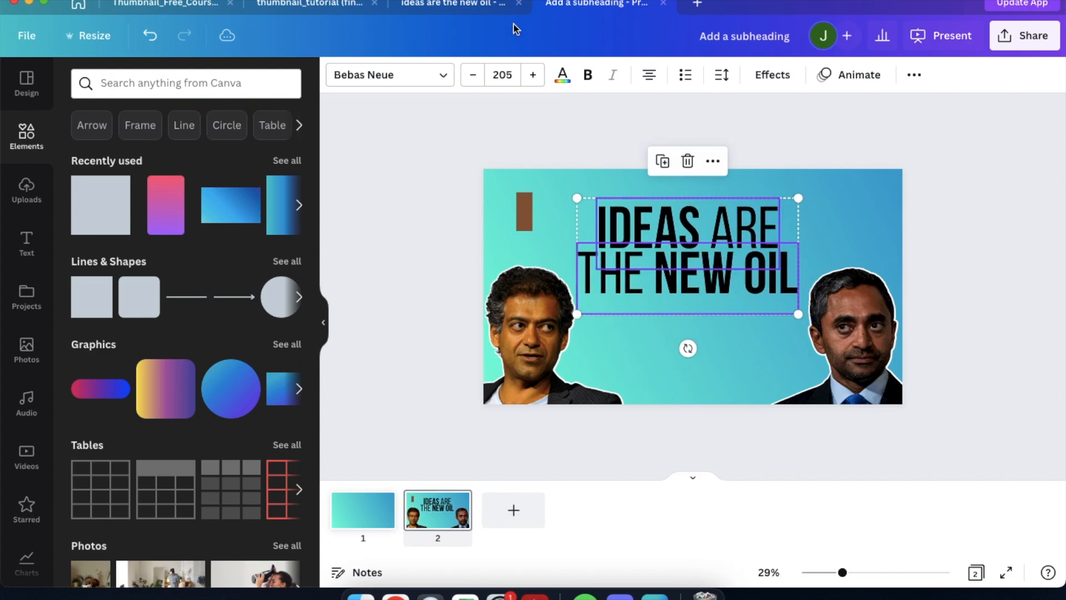
Compare with the reference "ideas are the new oil" design, then reduce both title lines to font size 201 and move them slightly up.
left_click(485, 6)
left_click(621, 5)
left_click_drag(800, 314, 794, 310)
left_click_drag(688, 270, 690, 267)
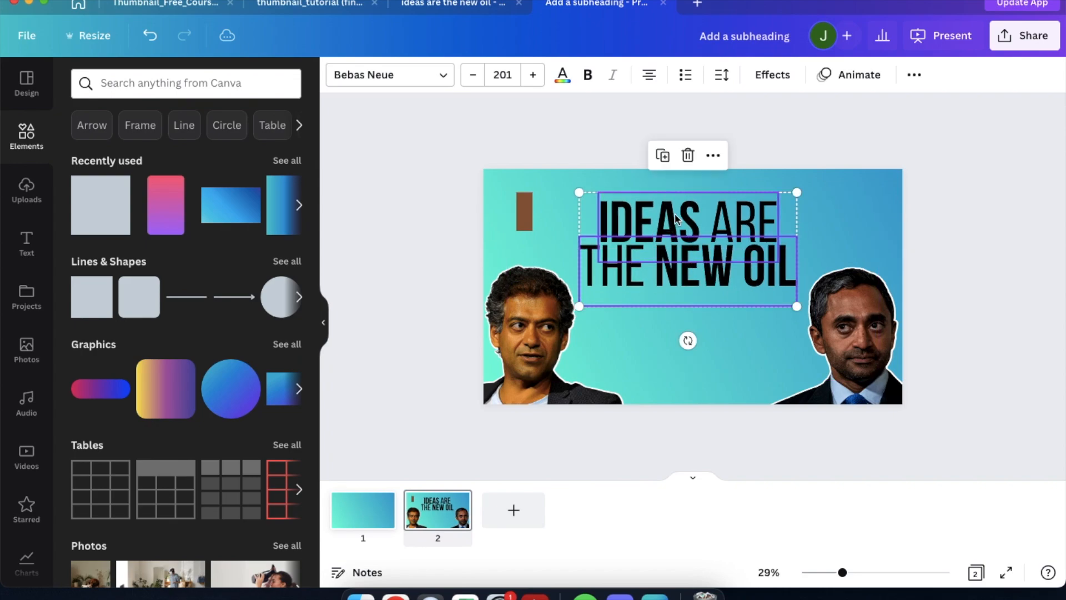
left_click(625, 194)
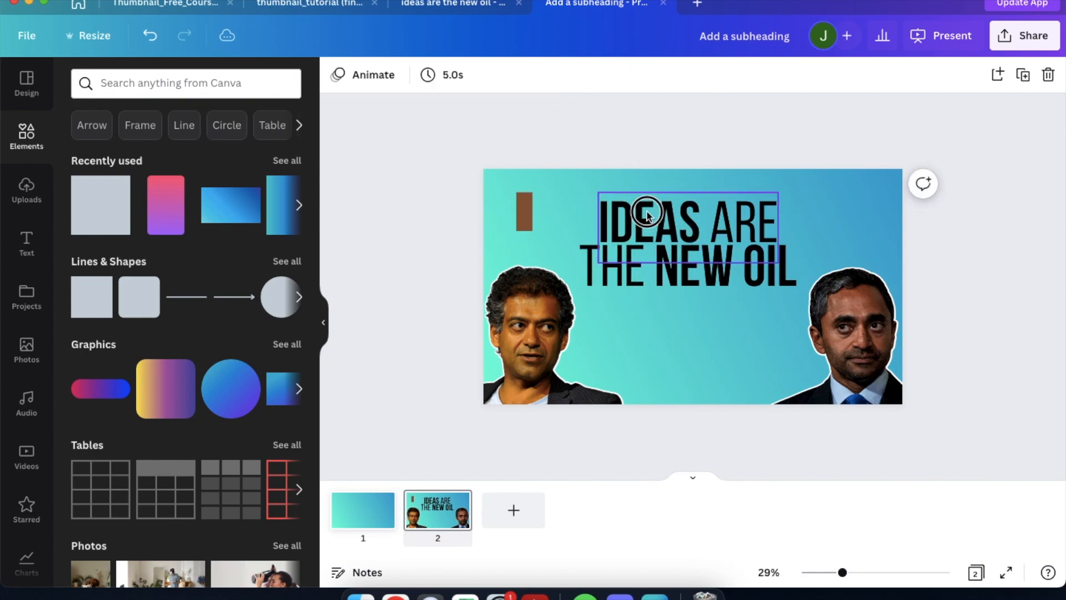
left_click(633, 197)
key("super+z")
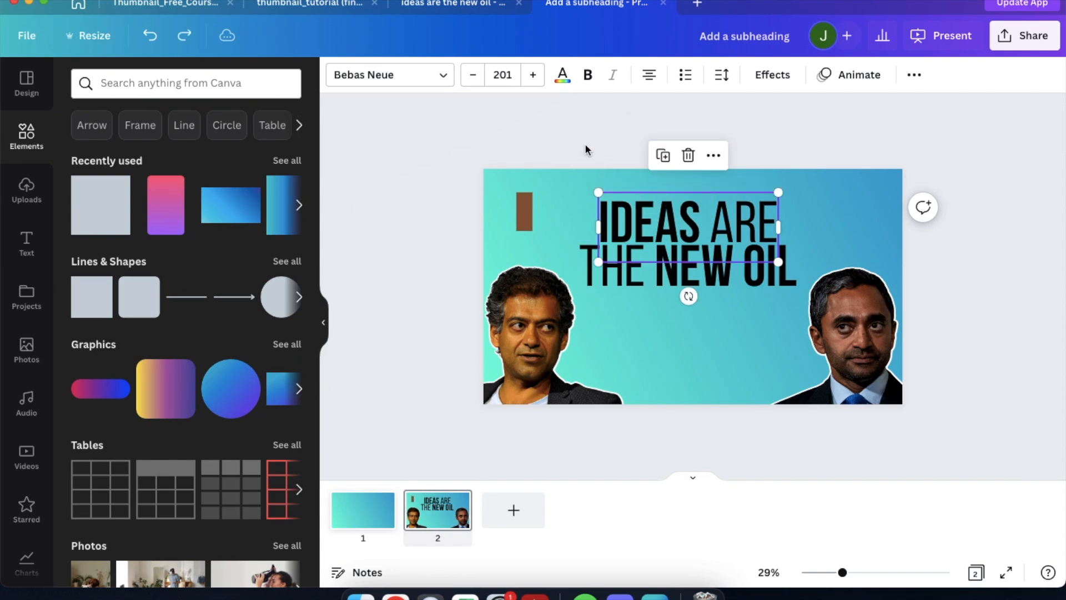
Group "IDEAS ARE" and "THE NEW OIL" into a single title object.
left_click(673, 165)
left_click_drag(674, 164, 685, 270)
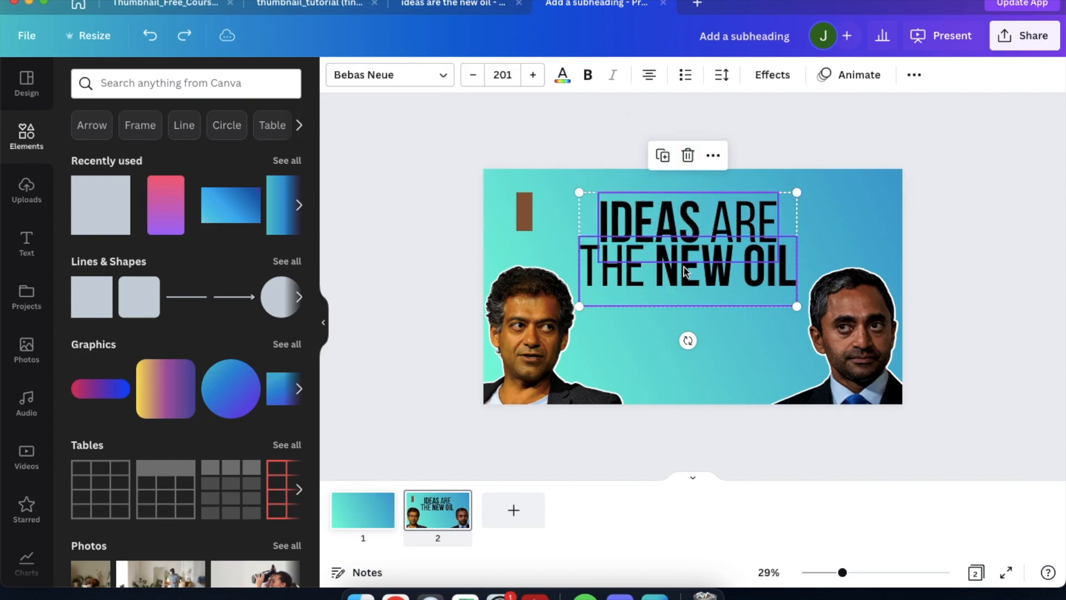
right_click(683, 267)
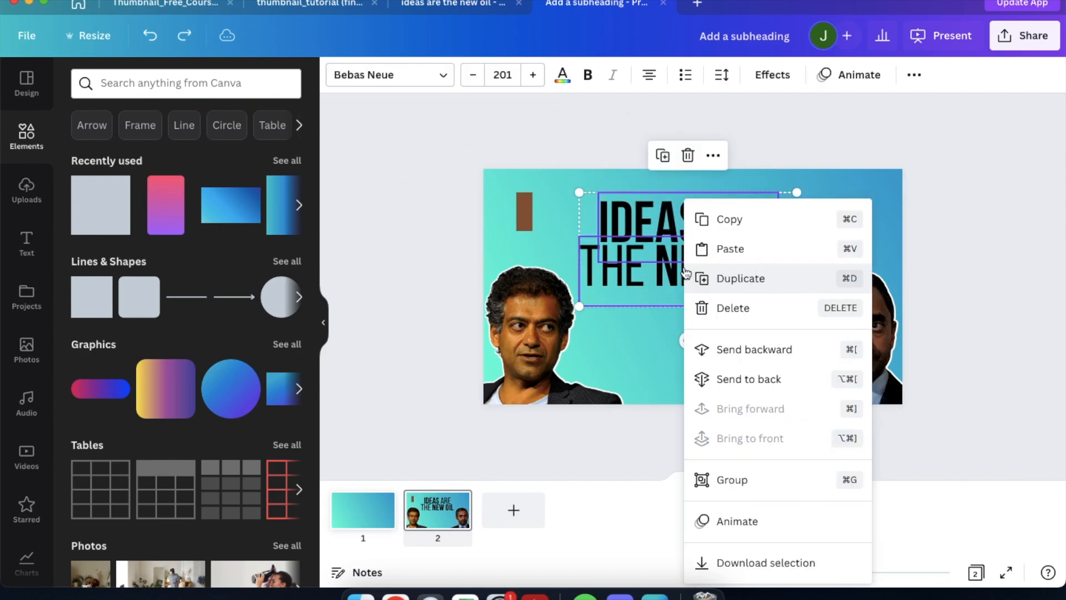
left_click(726, 479)
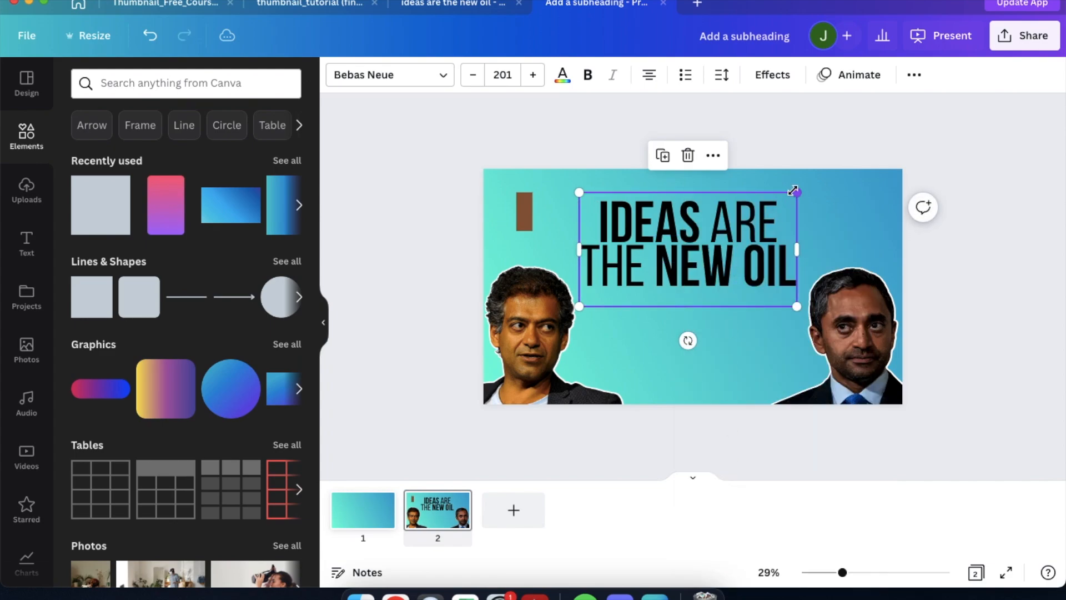
Try scaling and shifting the grouped title as one object, then deselect it.
mouse_move(792, 191)
left_mouse_down()
mouse_move(835, 166)
mouse_move(796, 186)
left_mouse_up()
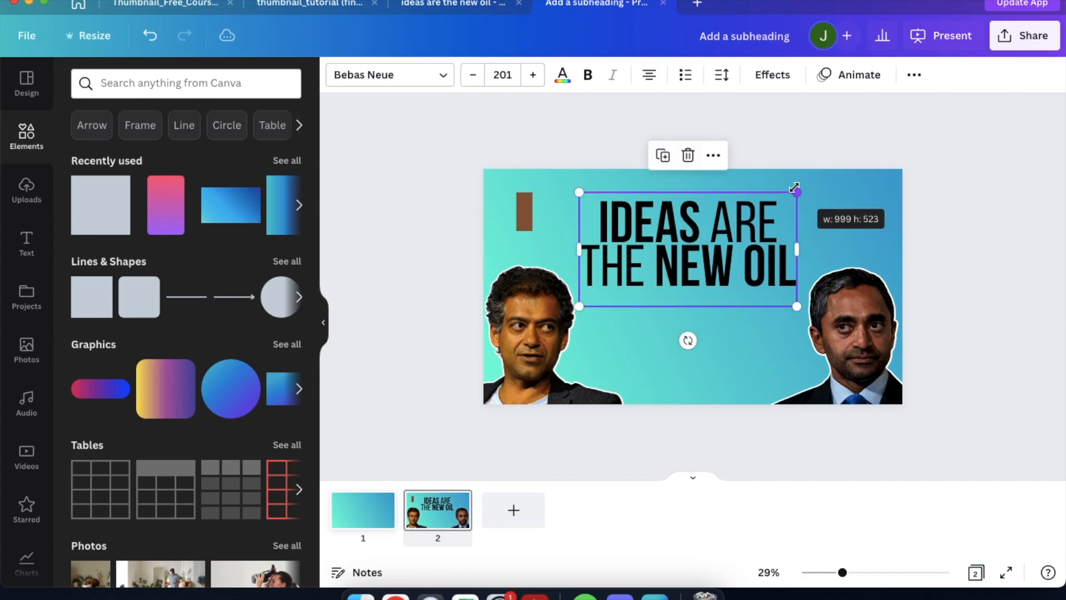
left_click(694, 263)
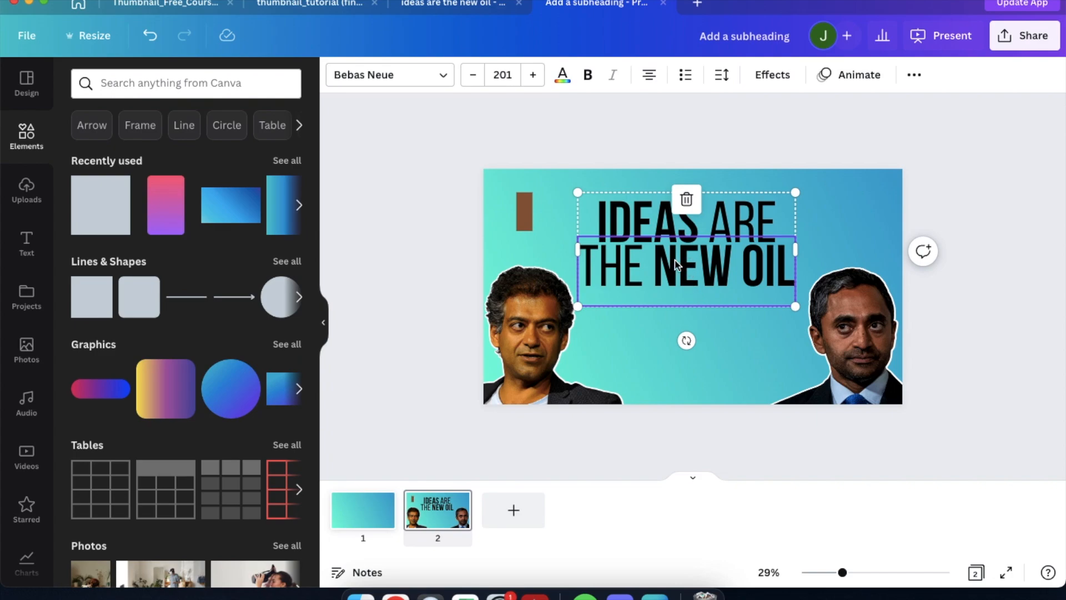
left_click(444, 261)
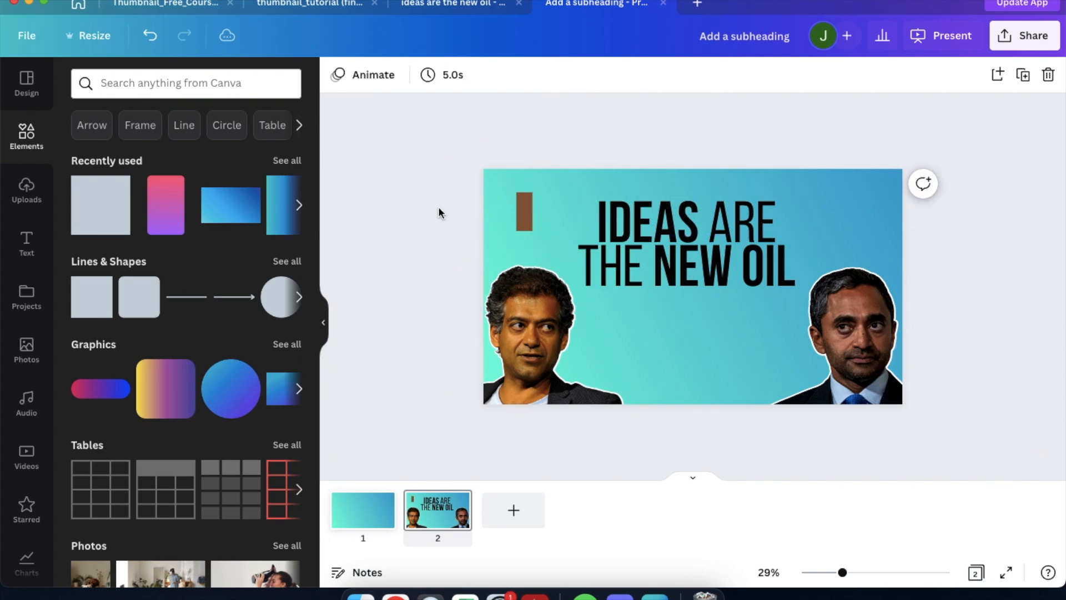
Place the remaining brown spacer flush against the canvas's left edge, just above the first portrait's head.
scroll(438, 206, "up", 5)
left_click_drag(449, 171, 395, 250)
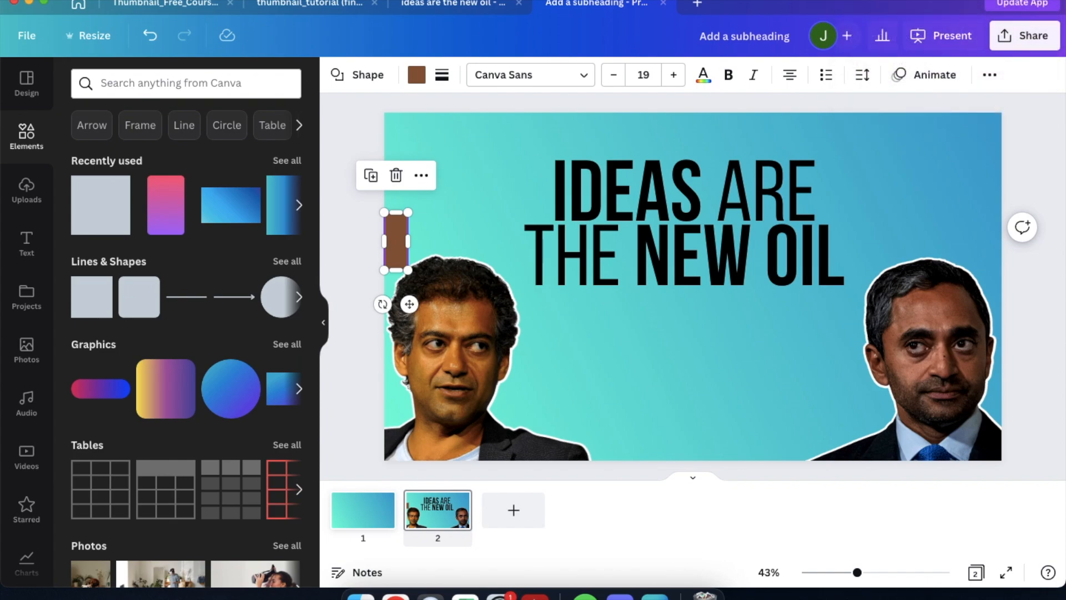
scroll(408, 237, "up", 5)
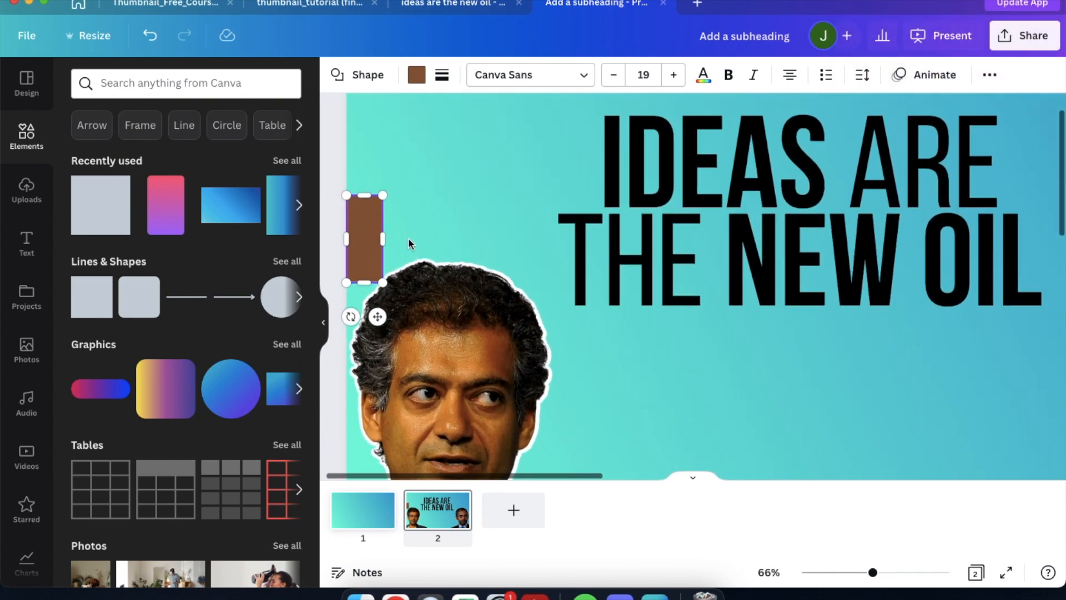
scroll(408, 237, "down", 5)
left_click(358, 181)
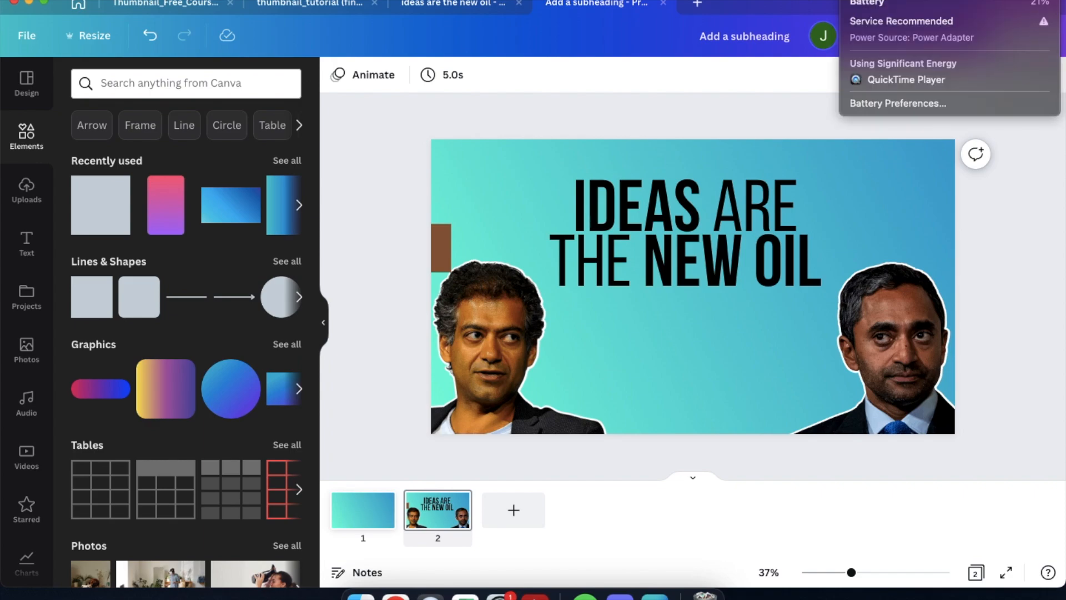
left_click(425, 368)
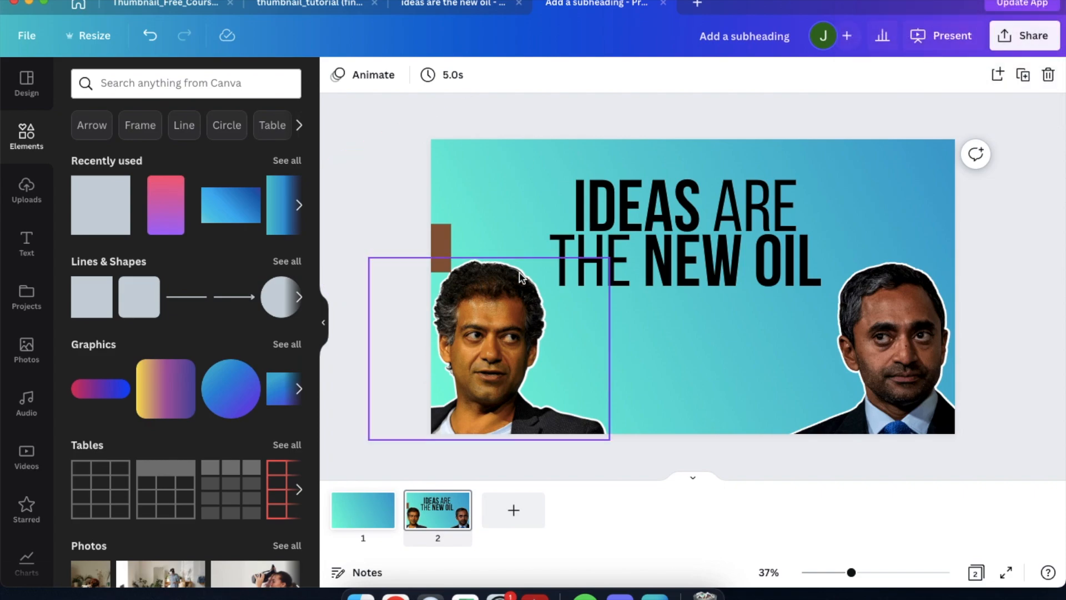
scroll(671, 222, "up", 2)
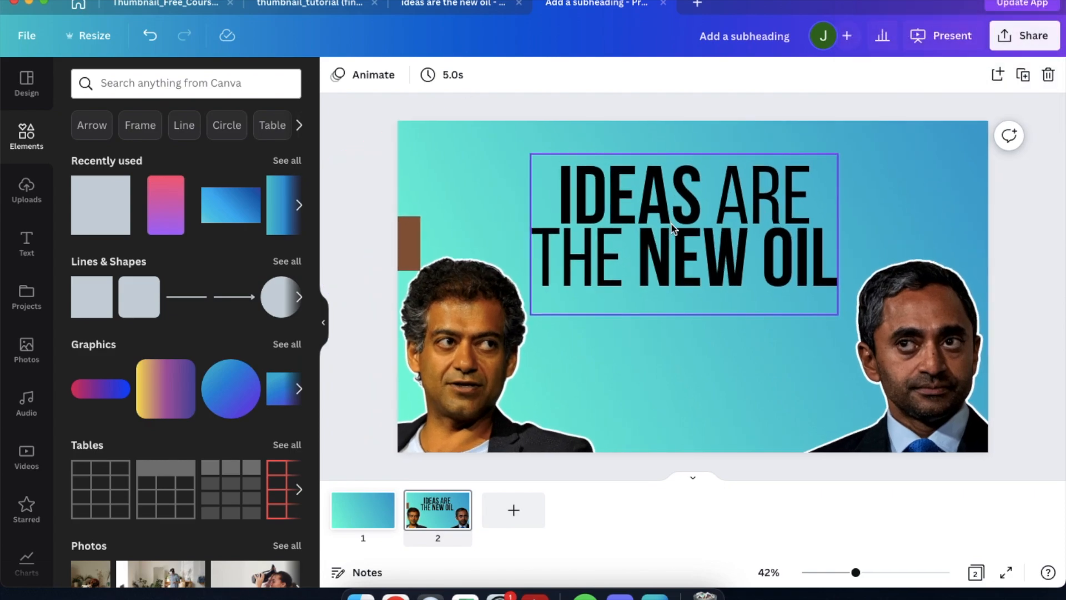
Widen the brown spacer to about 432 so it spans from the canvas edge to the start of "THE NEW OIL".
left_click(407, 230)
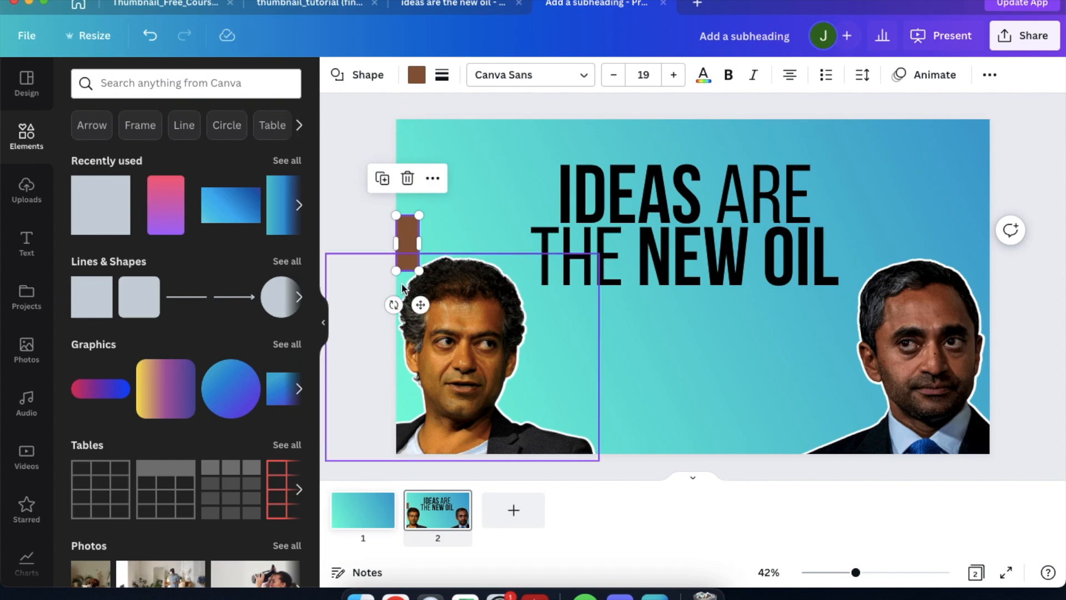
scroll(419, 237, "up", 5)
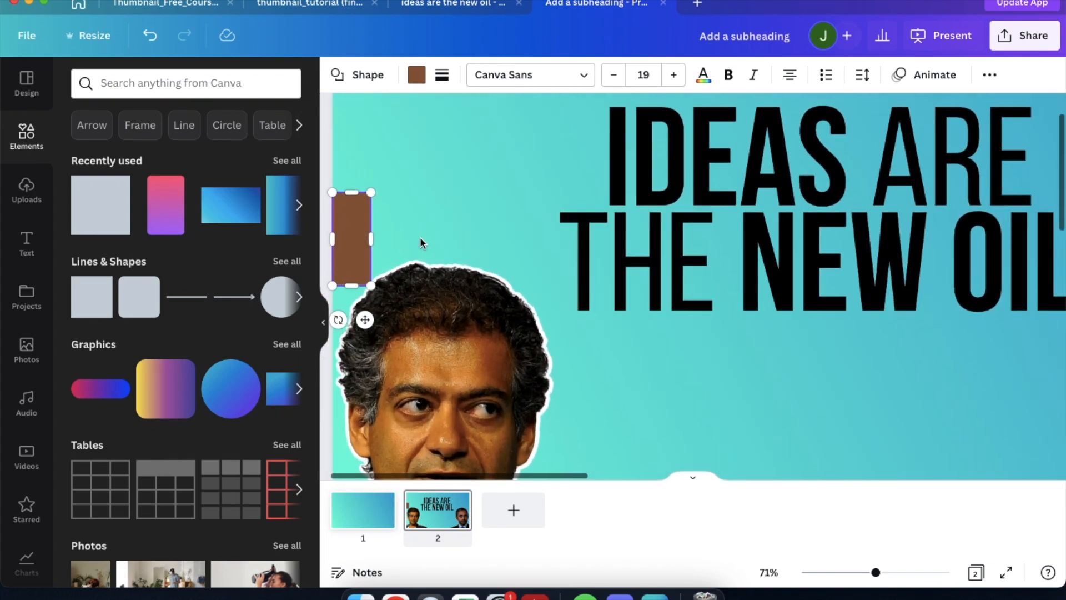
left_click_drag(398, 238, 585, 234)
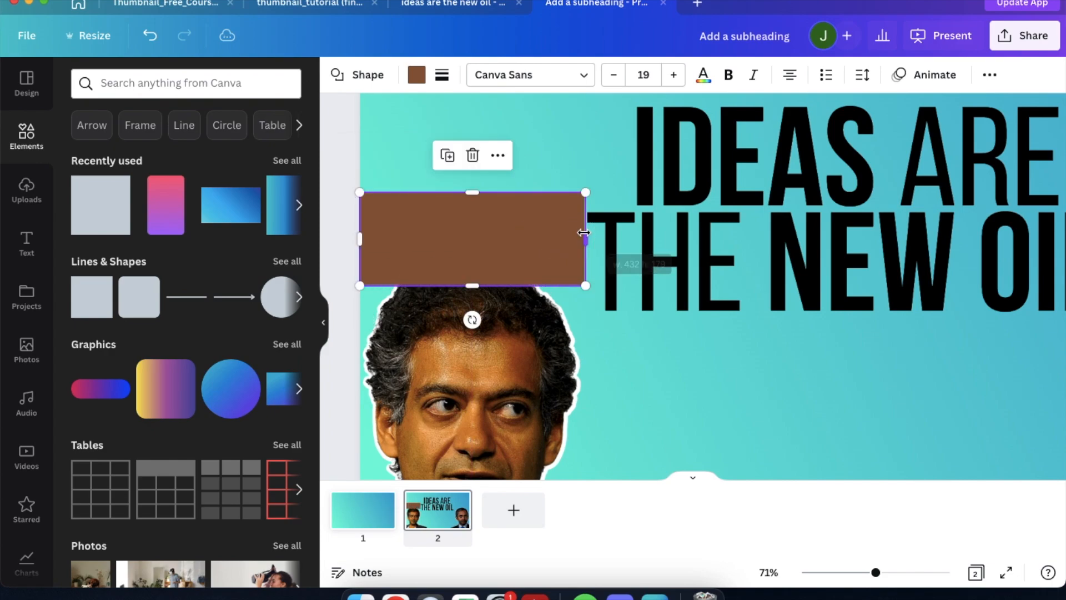
scroll(515, 238, "down", 3)
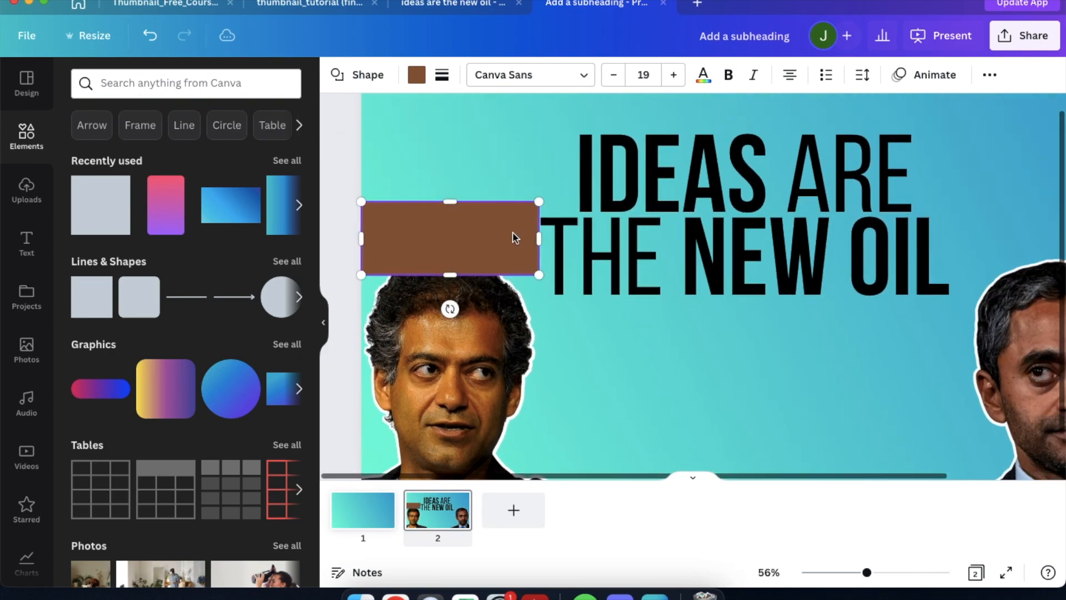
Duplicate the brown spacer and place the copy flush against the canvas's right edge, just above the second portrait's head.
key("super+d")
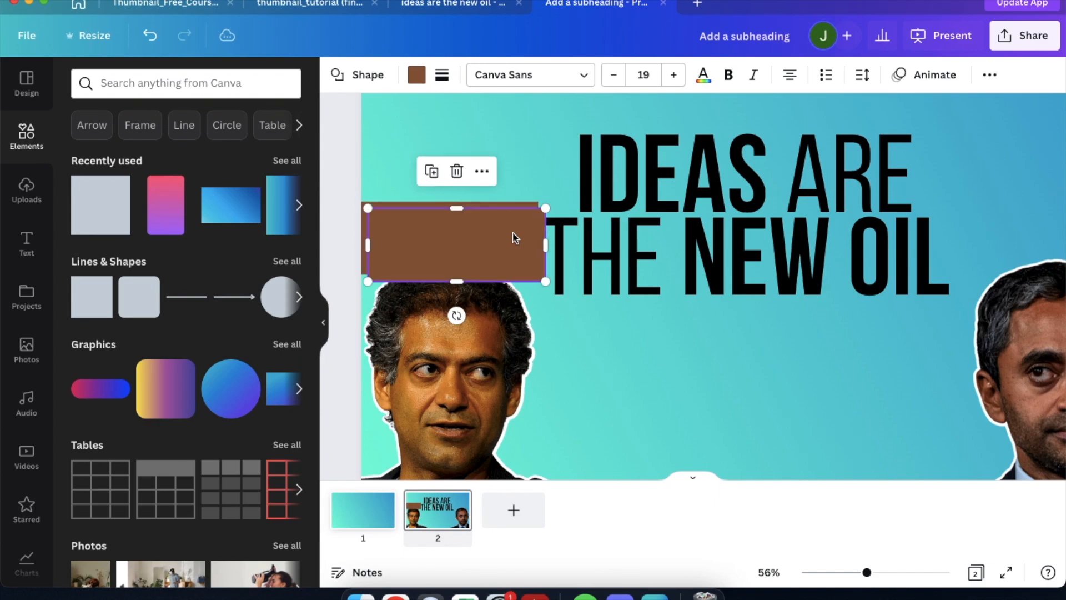
left_click_drag(496, 259, 755, 348)
scroll(755, 347, "right", 3)
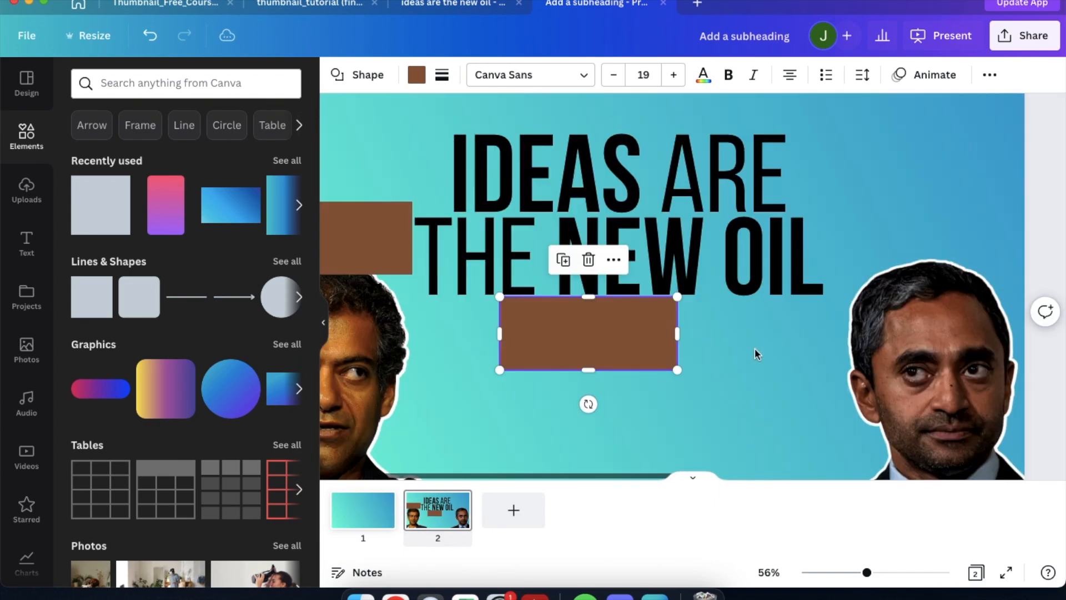
left_click_drag(616, 349, 981, 256)
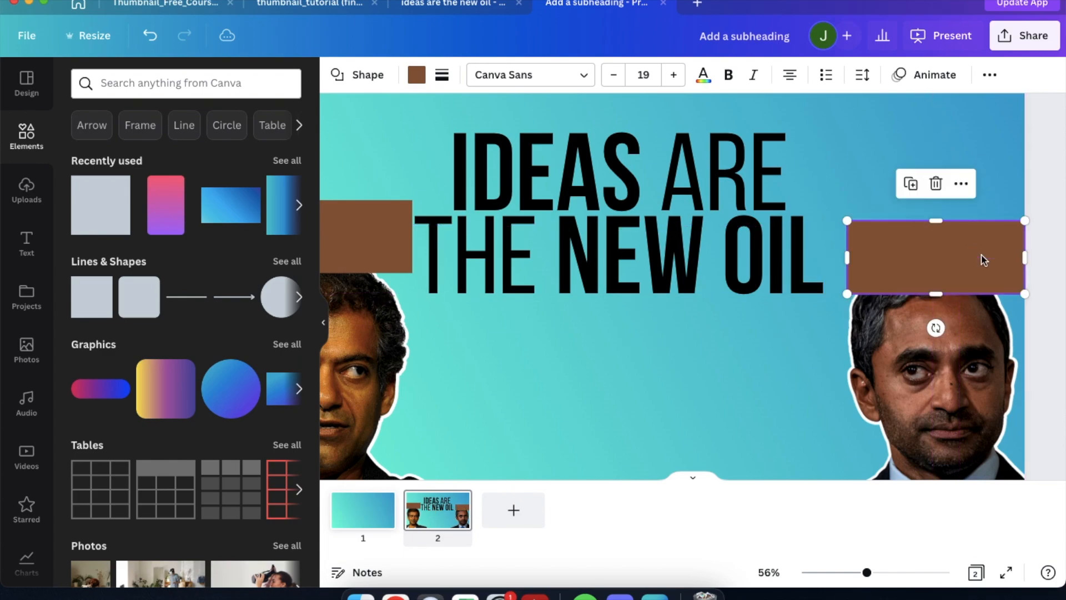
Center the grouped title between the two brown spacers with a gap of 28 on each side, and deselect it.
scroll(592, 385, "up", 5)
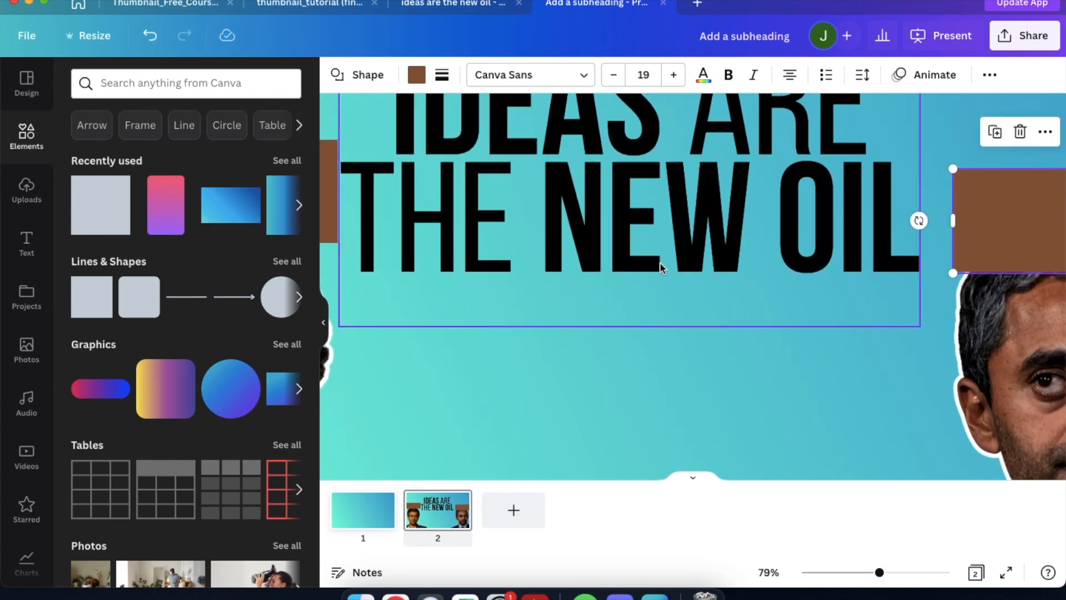
left_click_drag(631, 259, 642, 256)
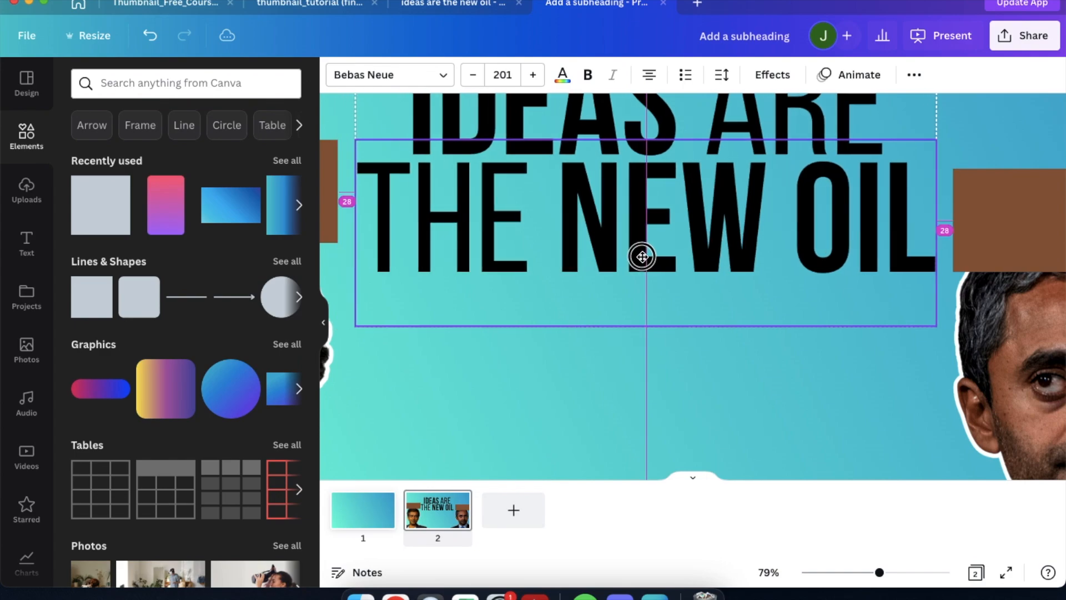
left_click_drag(642, 256, 644, 261)
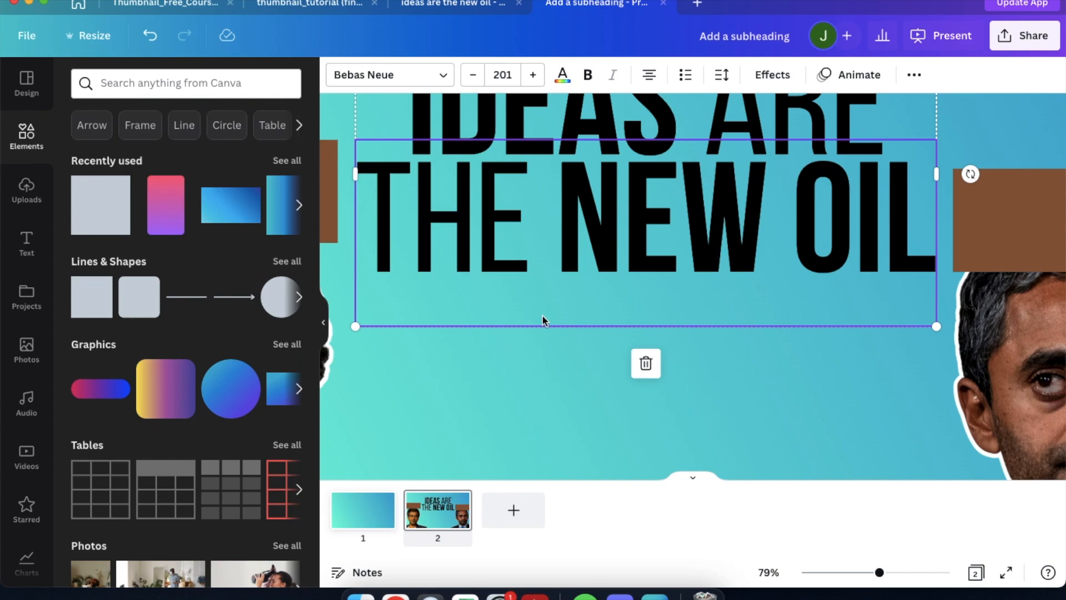
scroll(809, 254, "down", 3)
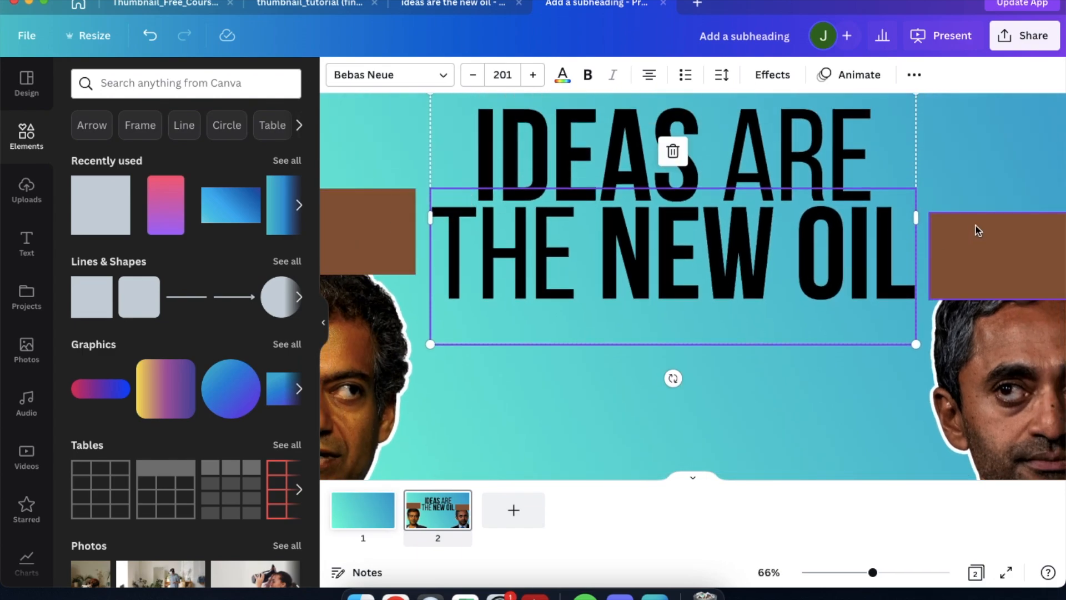
scroll(976, 228, "down", 2)
scroll(975, 225, "down", 2)
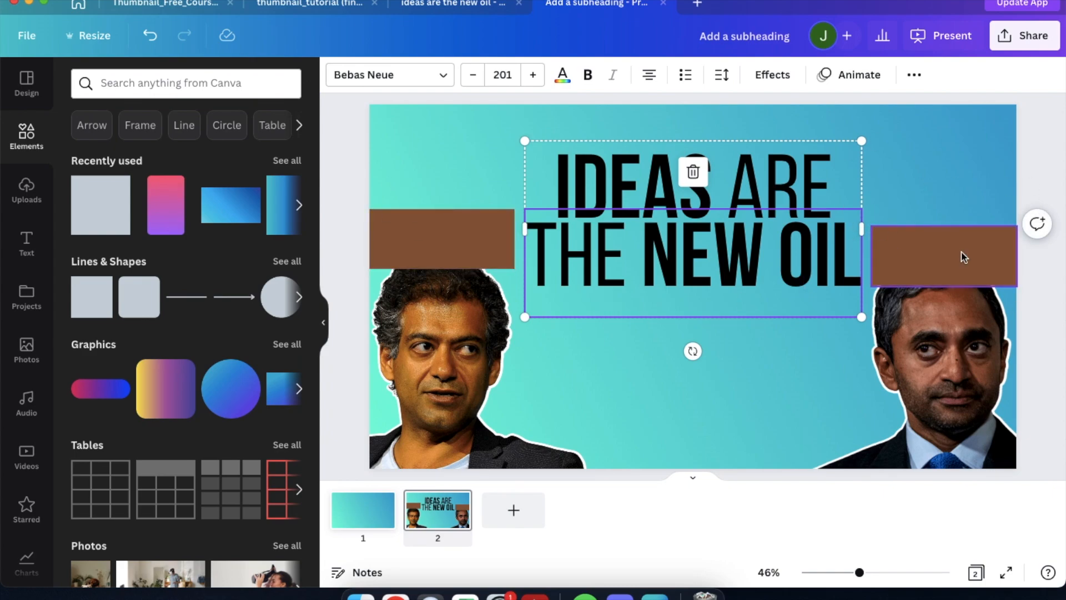
left_click(352, 142)
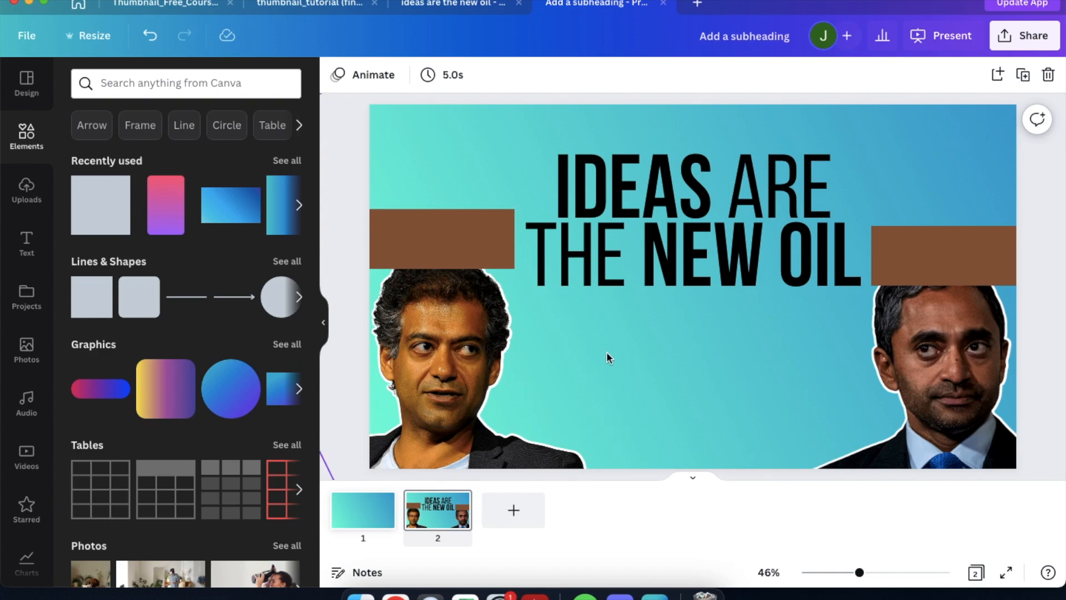
Compare the layout with the reference thumbnail design, and recheck the title's spacing to both brown spacers.
left_click(447, 4)
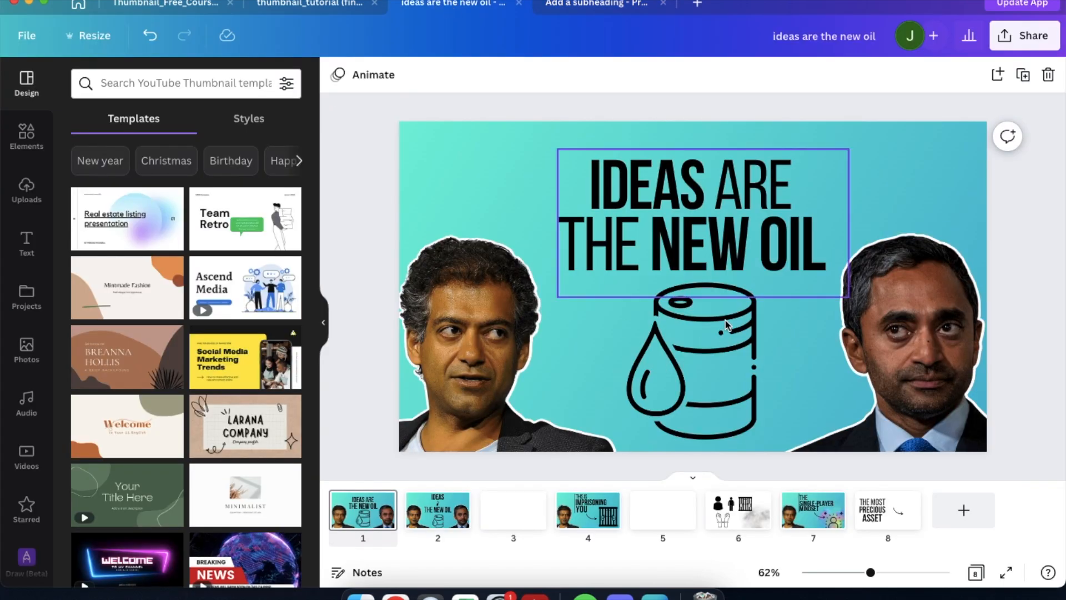
left_click(581, 10)
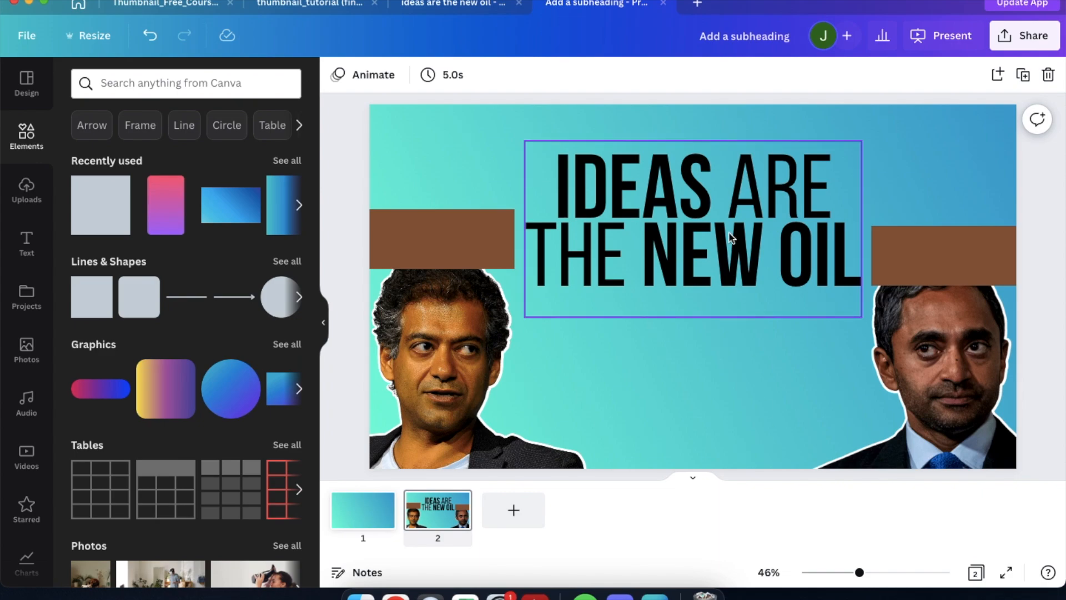
scroll(730, 237, "up", 4)
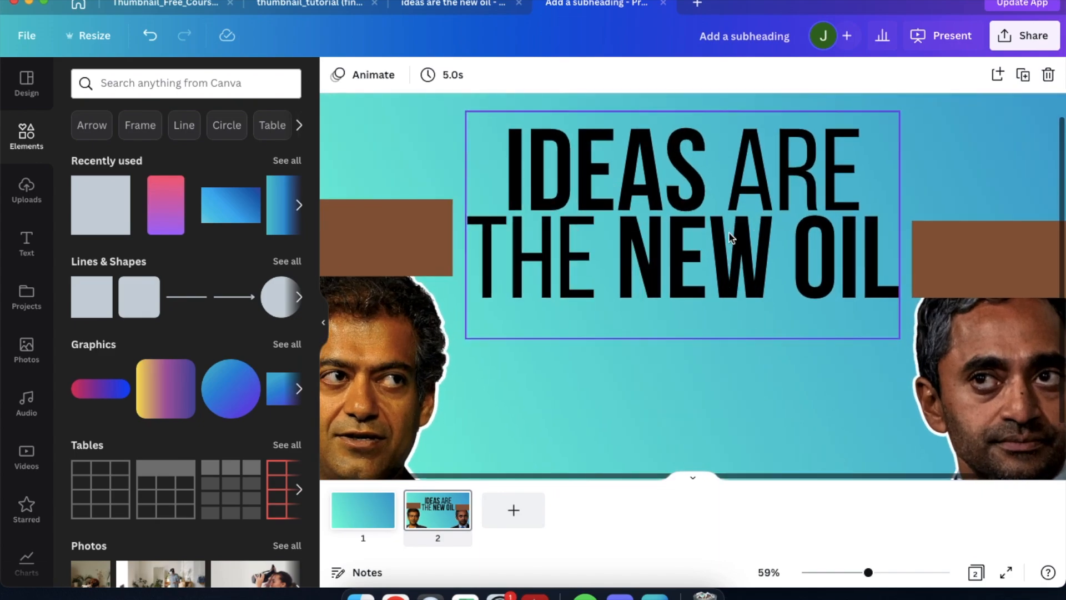
scroll(650, 381, "up", 3)
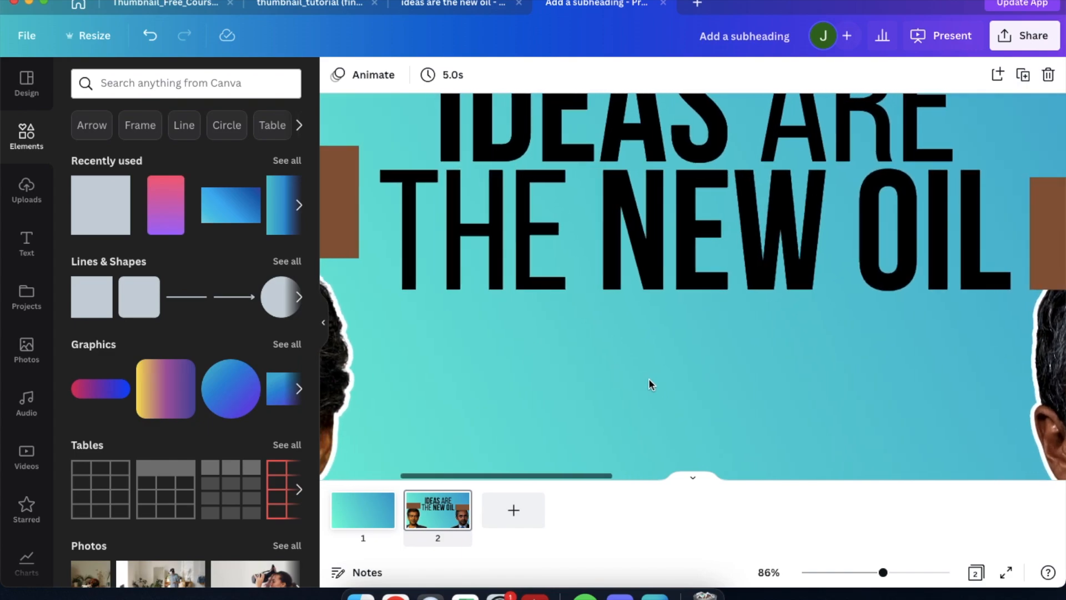
scroll(648, 380, "right", 1)
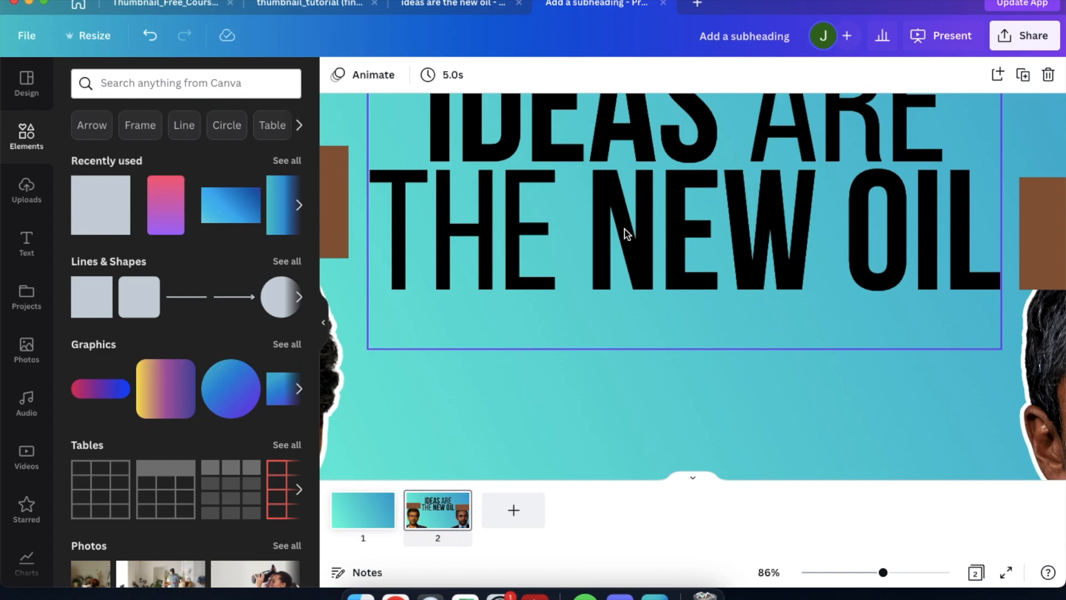
left_click_drag(623, 226, 621, 231)
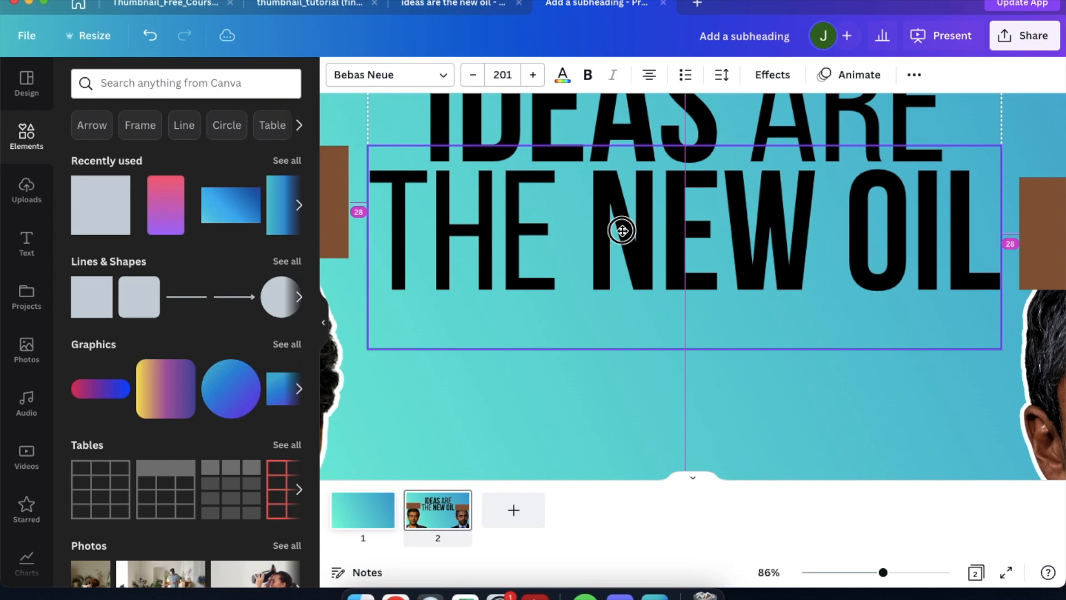
left_click_drag(621, 230, 618, 231)
left_click(554, 394)
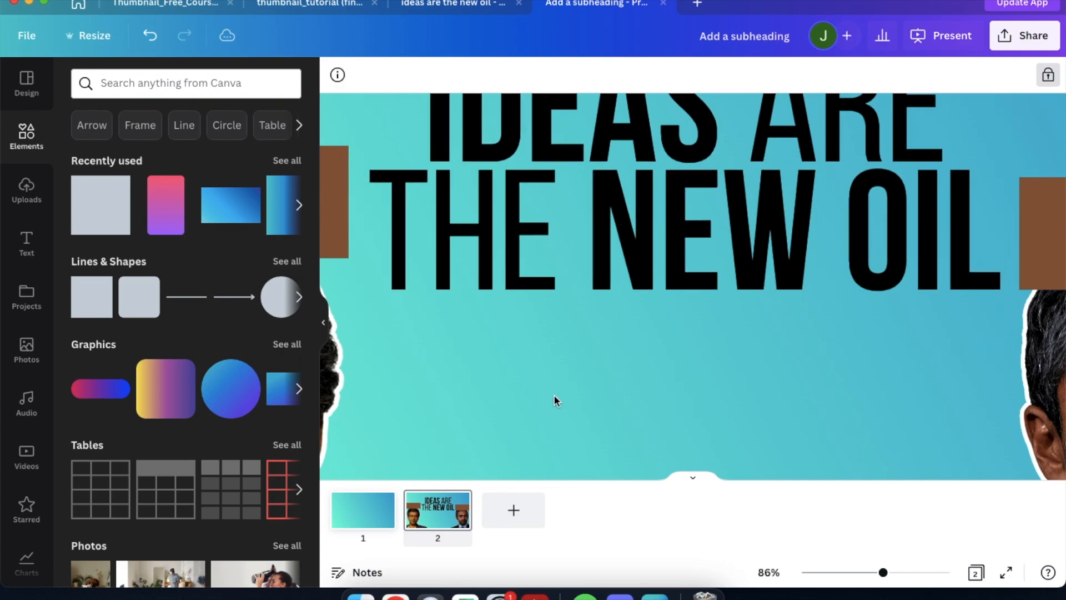
Delete both brown spacers above the portraits.
scroll(554, 394, "right", 2)
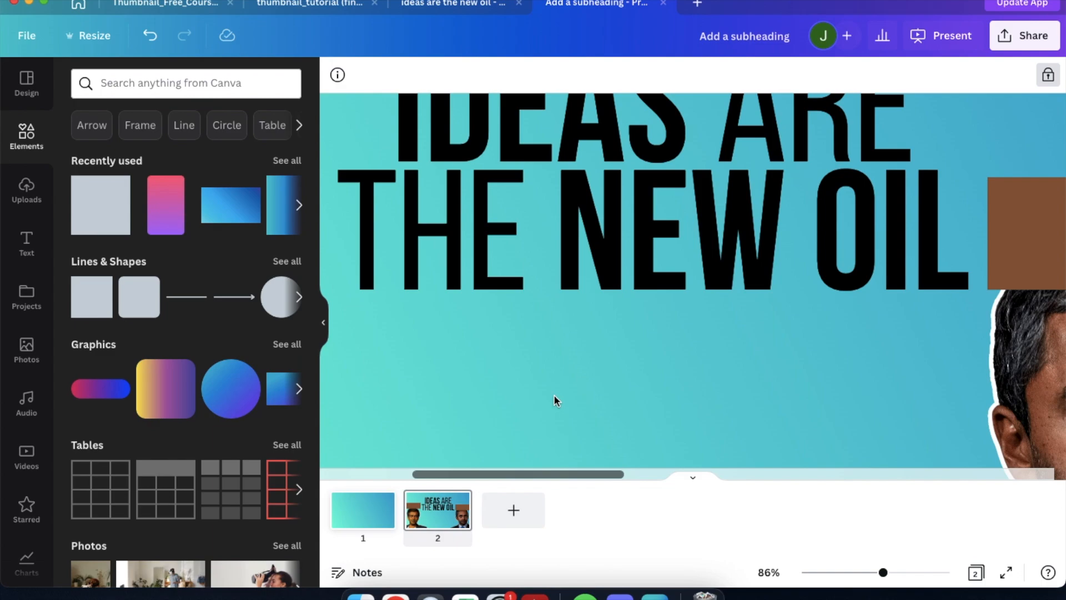
scroll(554, 394, "down", 5)
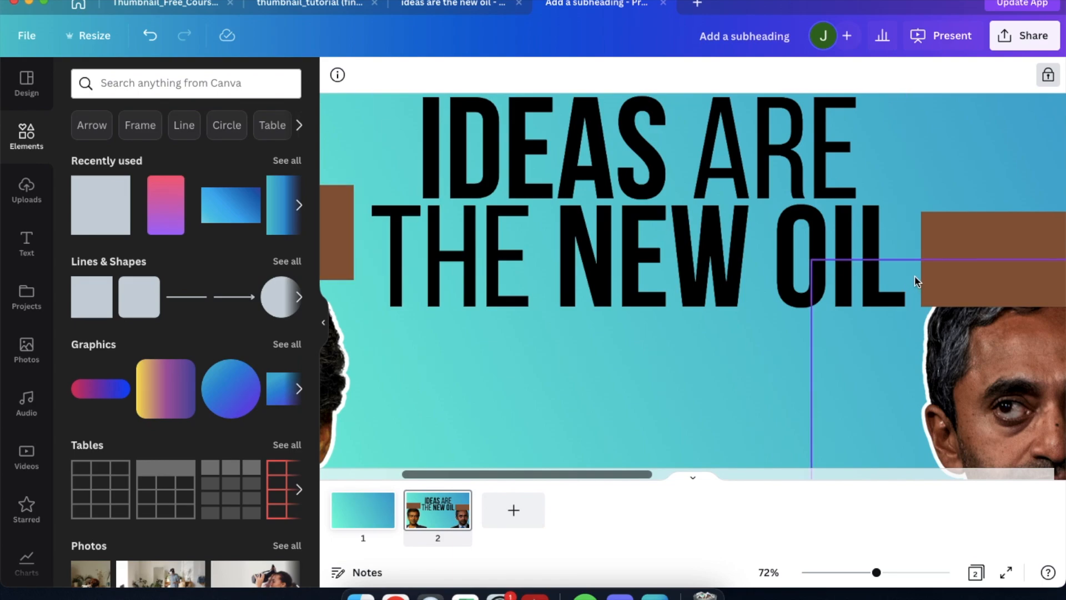
scroll(652, 359, "down", 5)
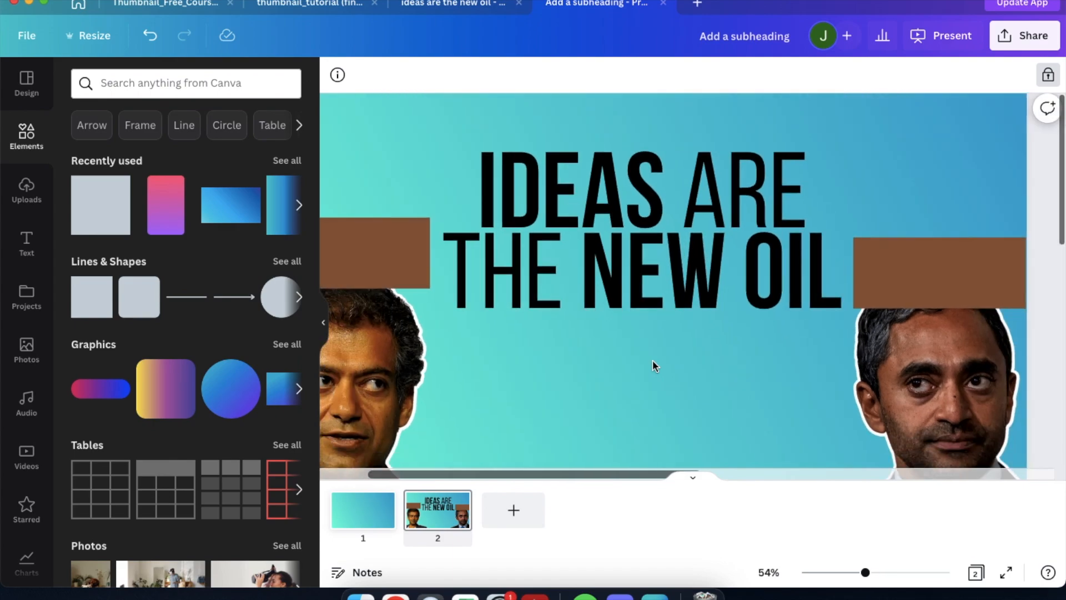
scroll(651, 360, "down", 2)
left_click(954, 195)
key("Delete")
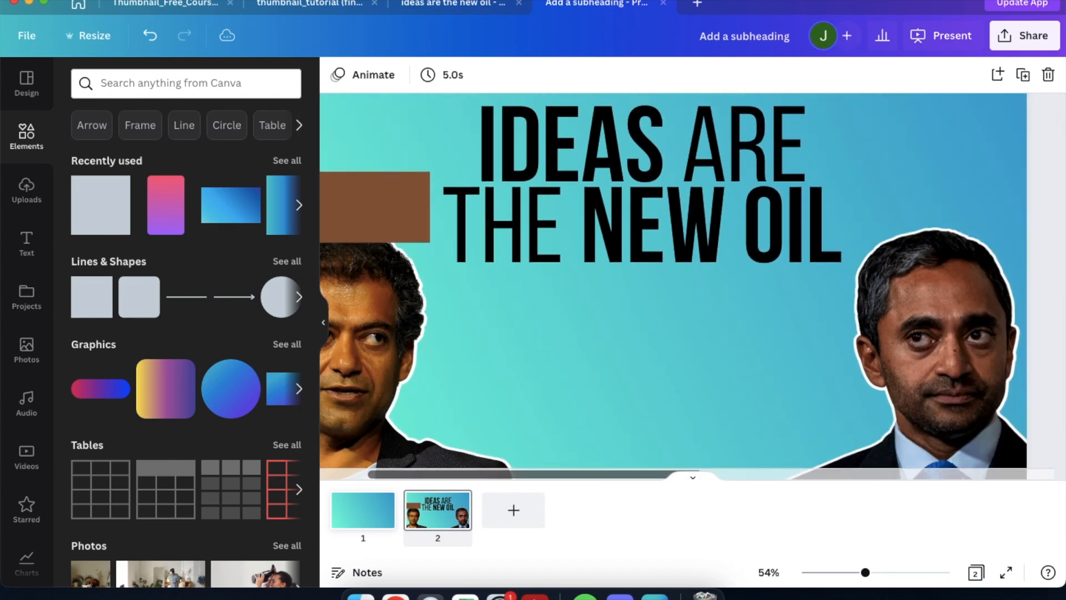
left_click(345, 202)
key("Delete")
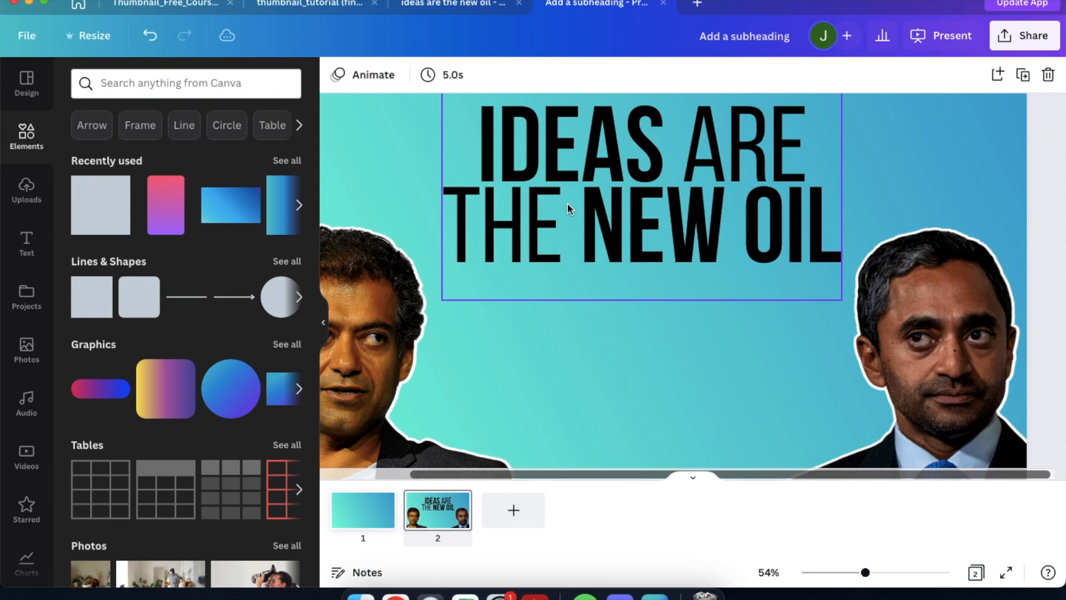
Review the thumbnail without the spacers and compare it with the reference design.
scroll(568, 205, "down", 1)
scroll(567, 204, "down", 1)
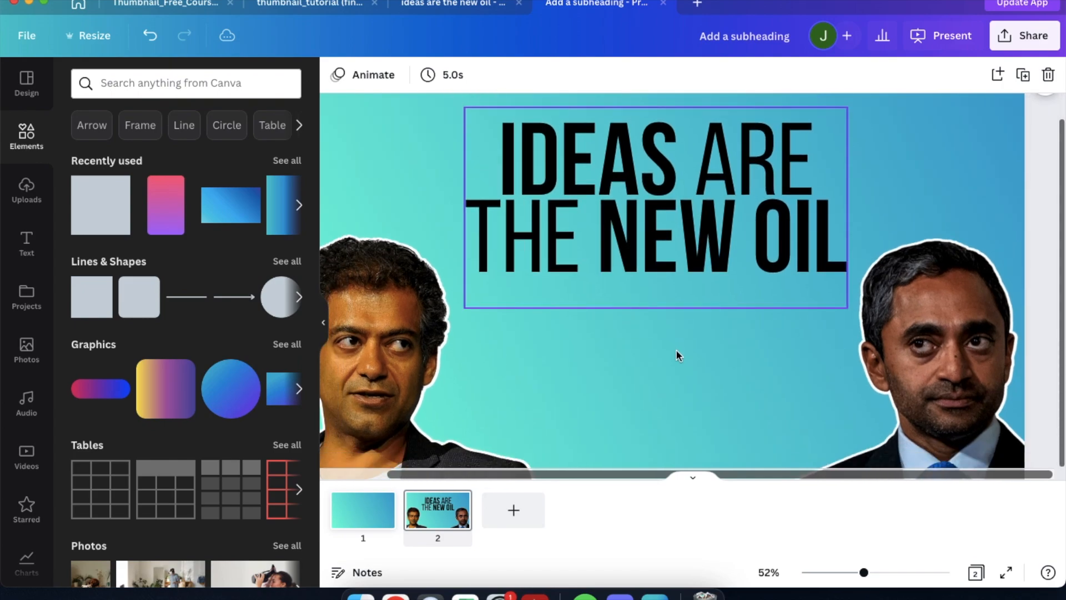
scroll(676, 350, "up", 2)
scroll(676, 350, "down", 2)
scroll(676, 349, "right", 2)
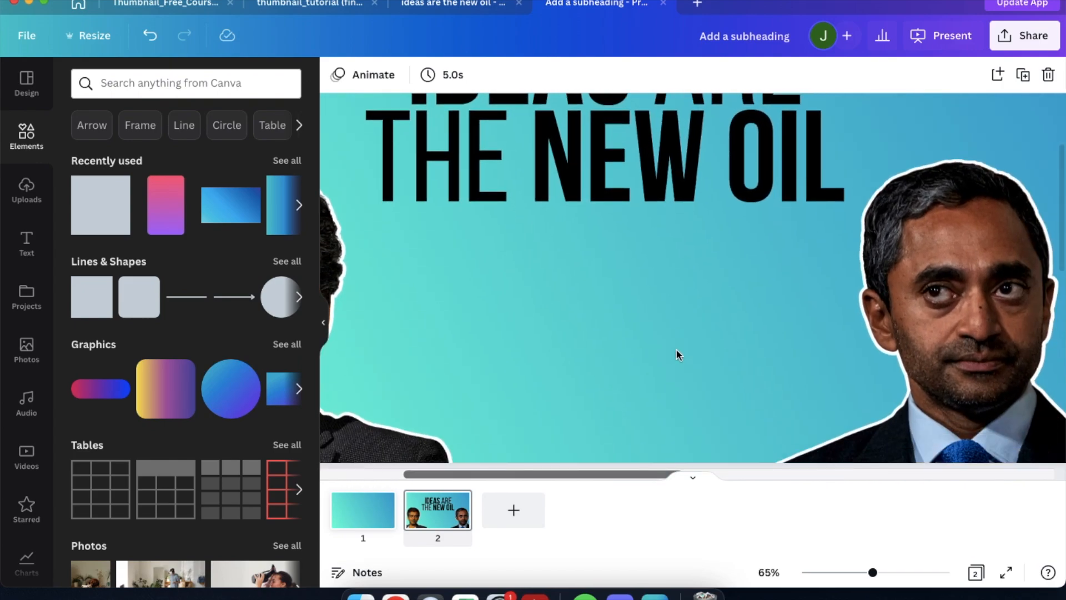
scroll(676, 350, "up", 1)
scroll(675, 348, "down", 3)
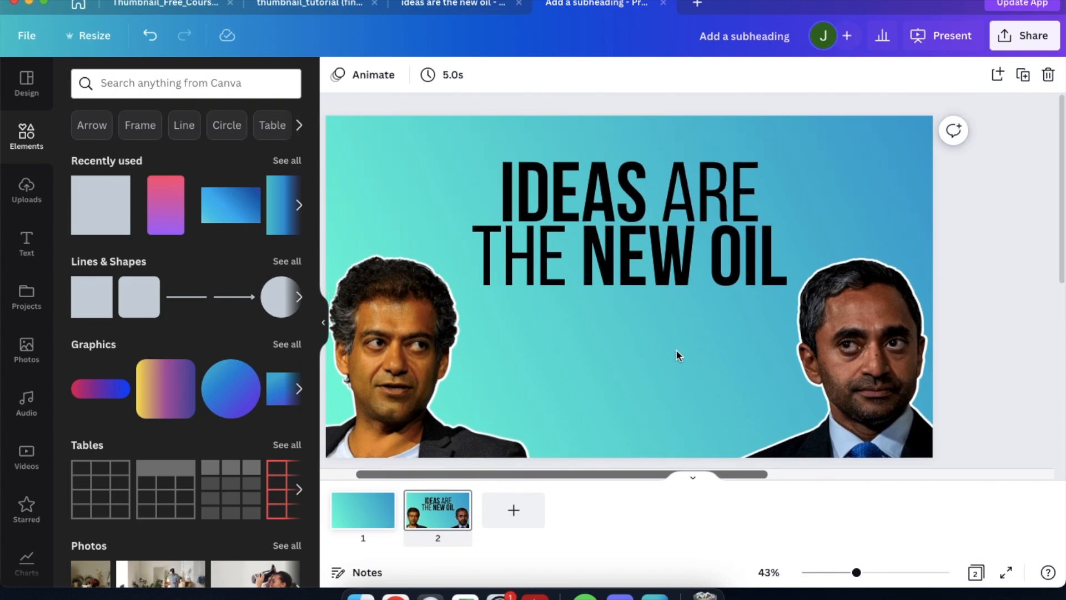
left_click(470, 8)
left_click(582, 8)
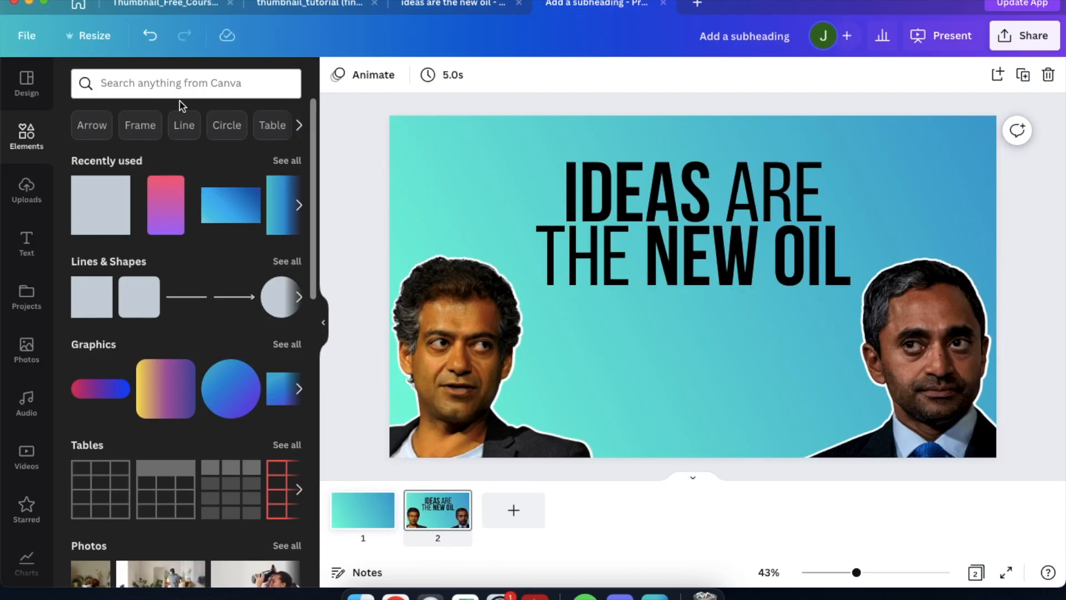
Search the elements for "oil barrel" and check the barrel icon in the reference thumbnail design.
left_click(189, 83)
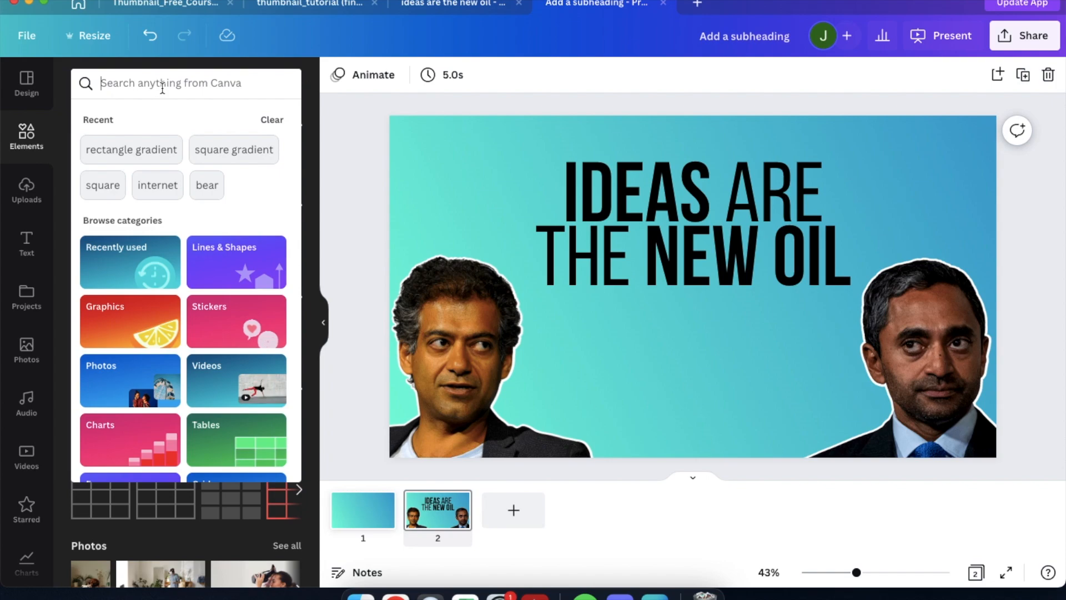
type("oil barr")
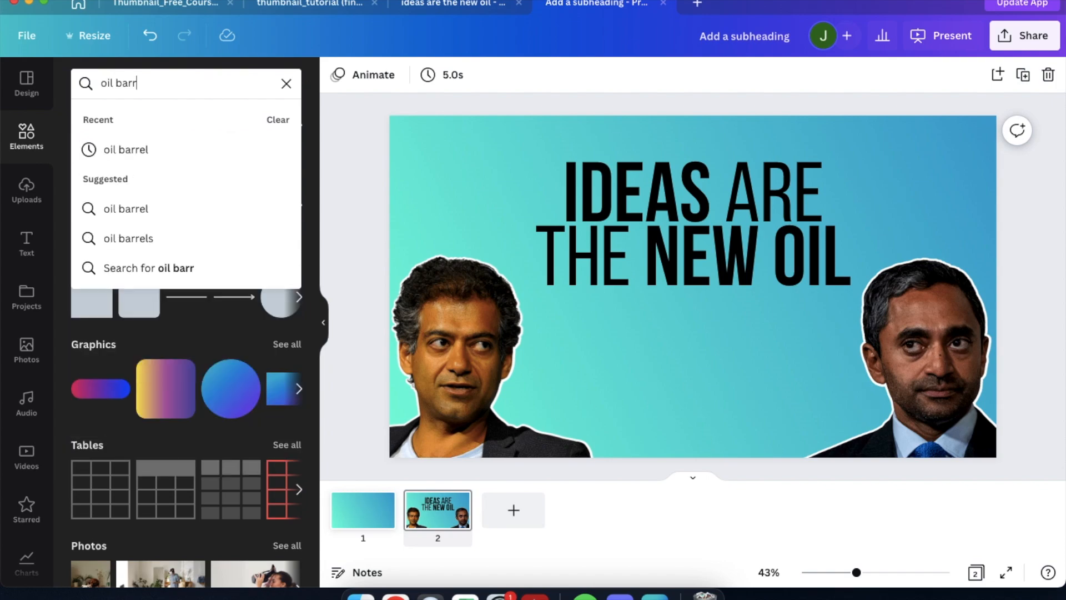
left_click(166, 154)
left_click(454, 4)
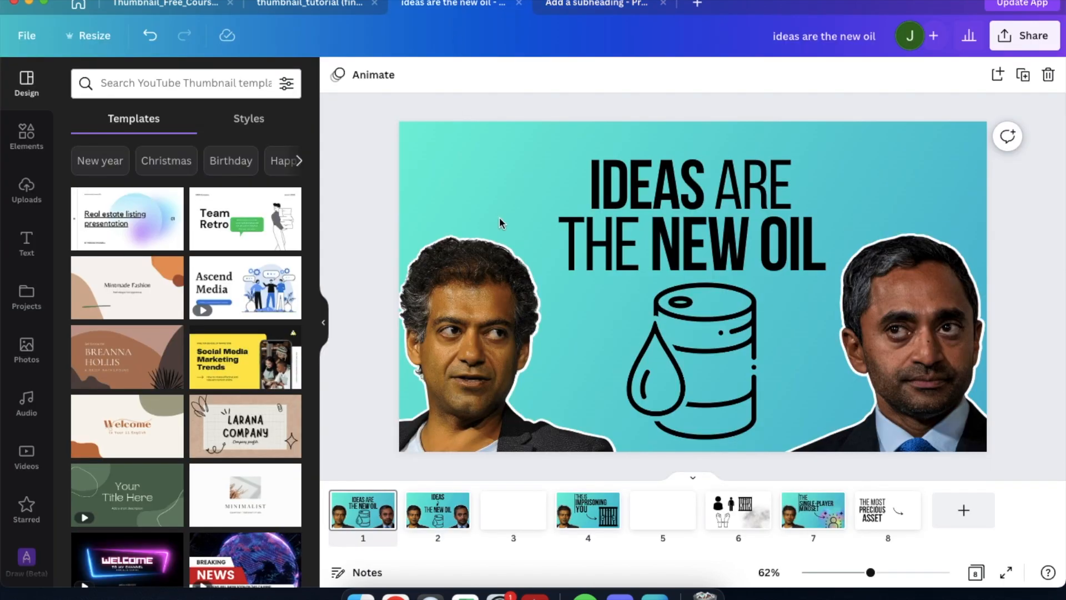
left_click(630, 6)
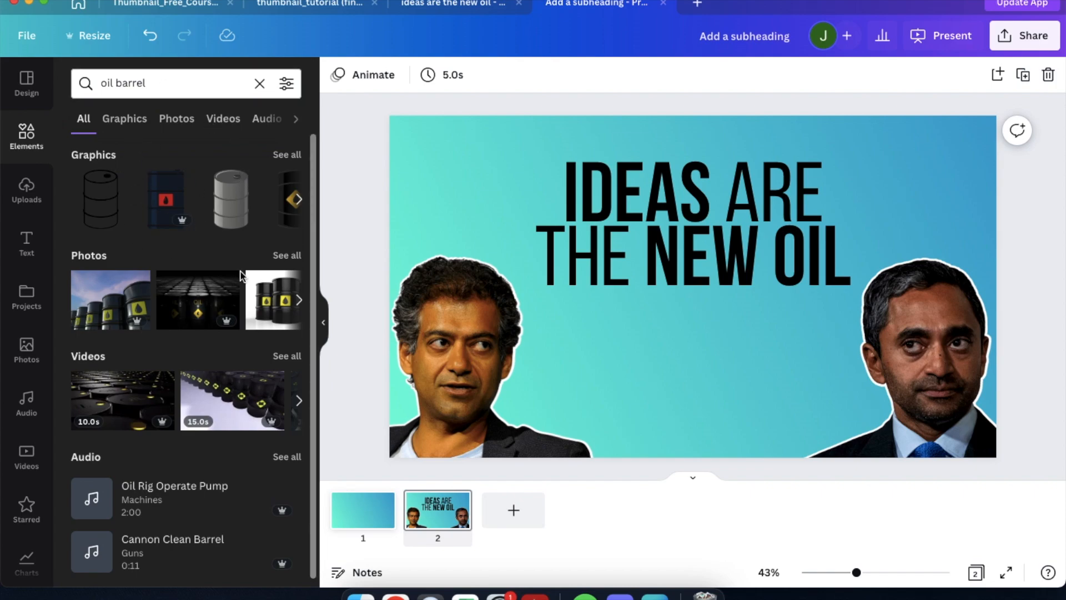
Search the elements for "petroleum" and browse the graphic, photo and video results.
left_click(153, 82)
type("petr")
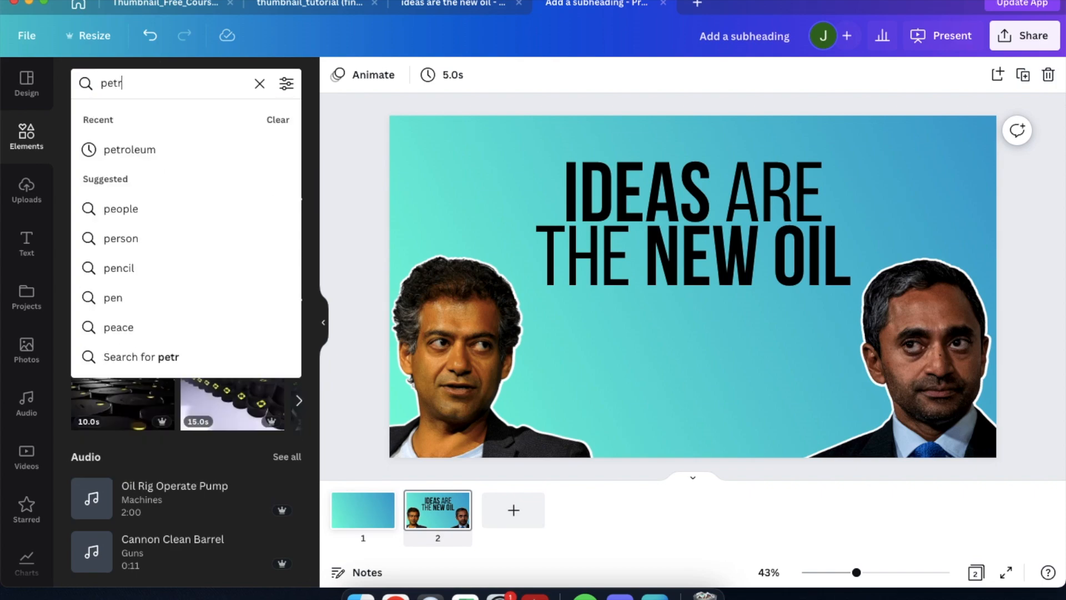
type("oleum")
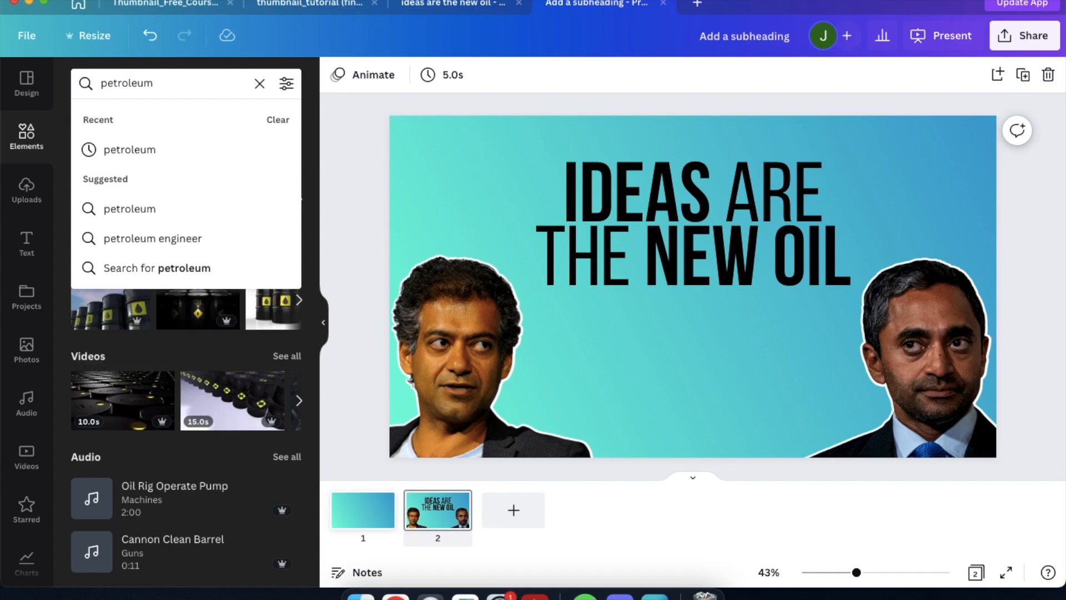
key("Return")
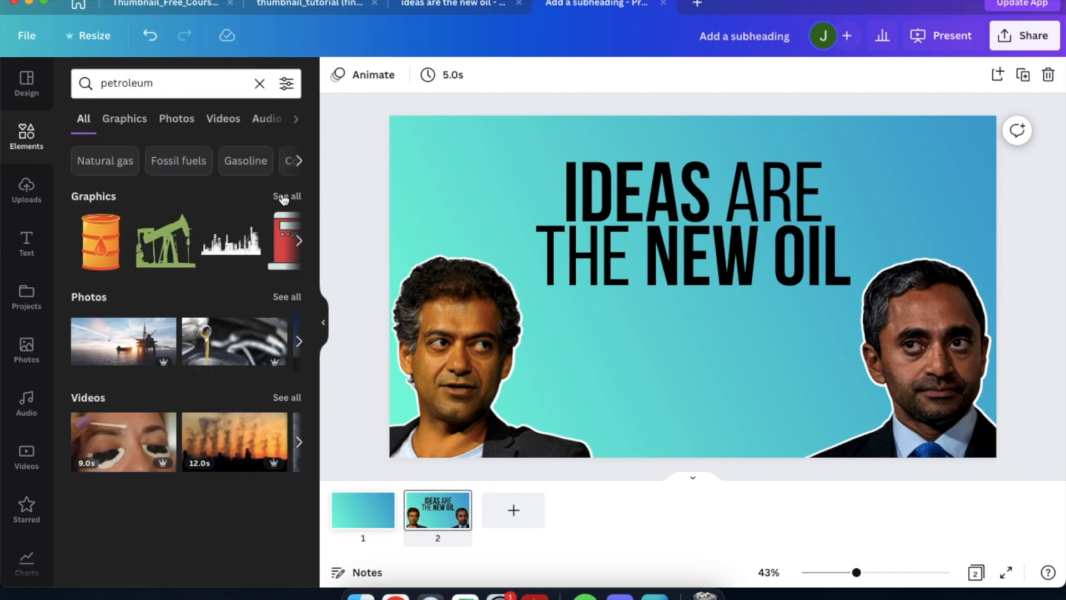
scroll(130, 355, "right", 1)
scroll(130, 355, "right", 2)
scroll(131, 355, "left", 3)
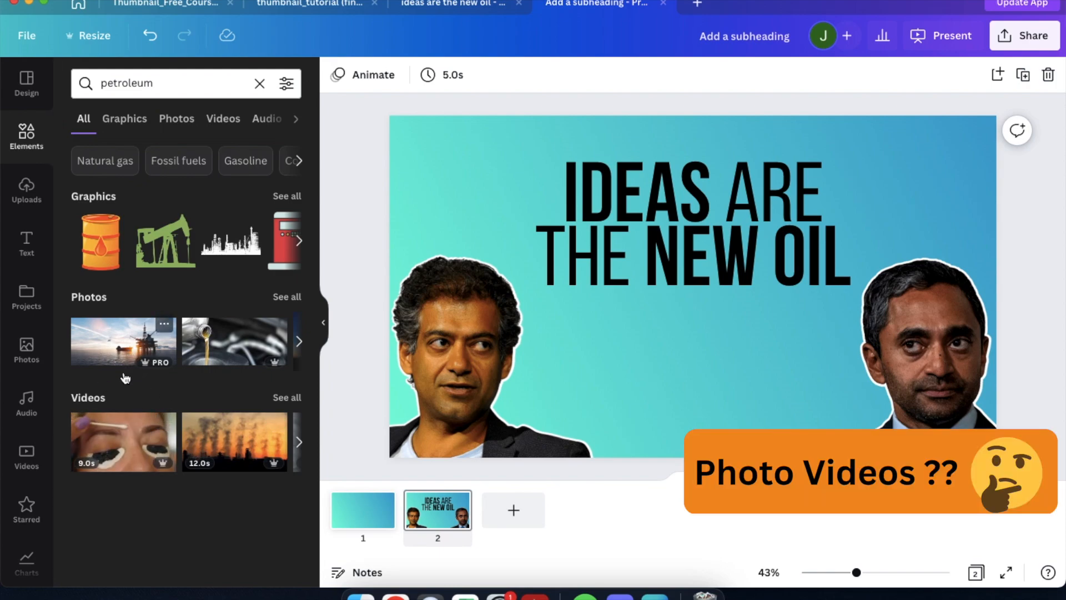
scroll(34, 472, "down", 2)
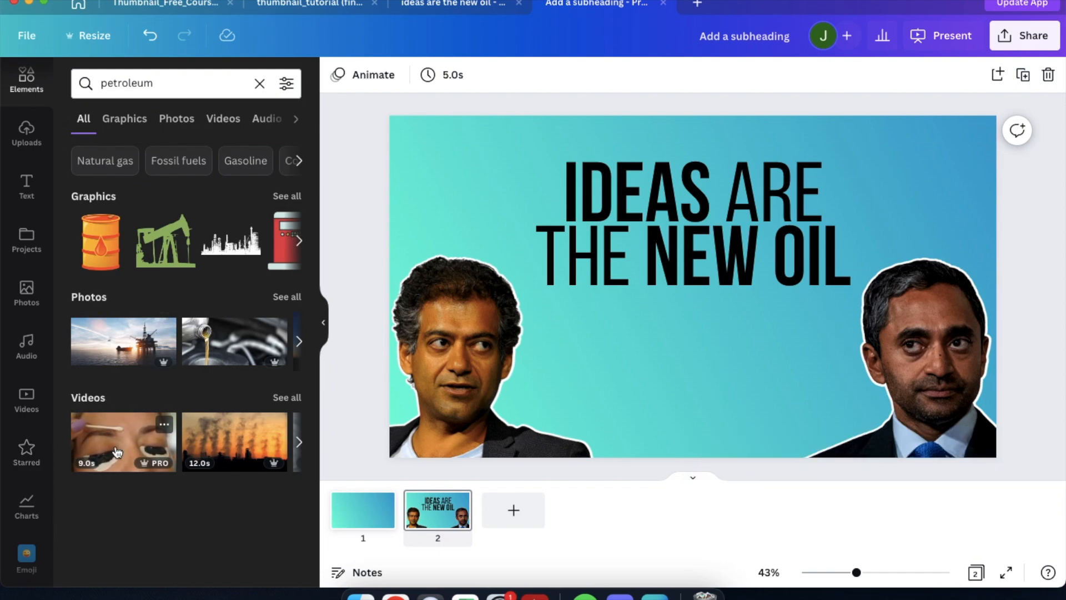
scroll(26, 444, "down", 2)
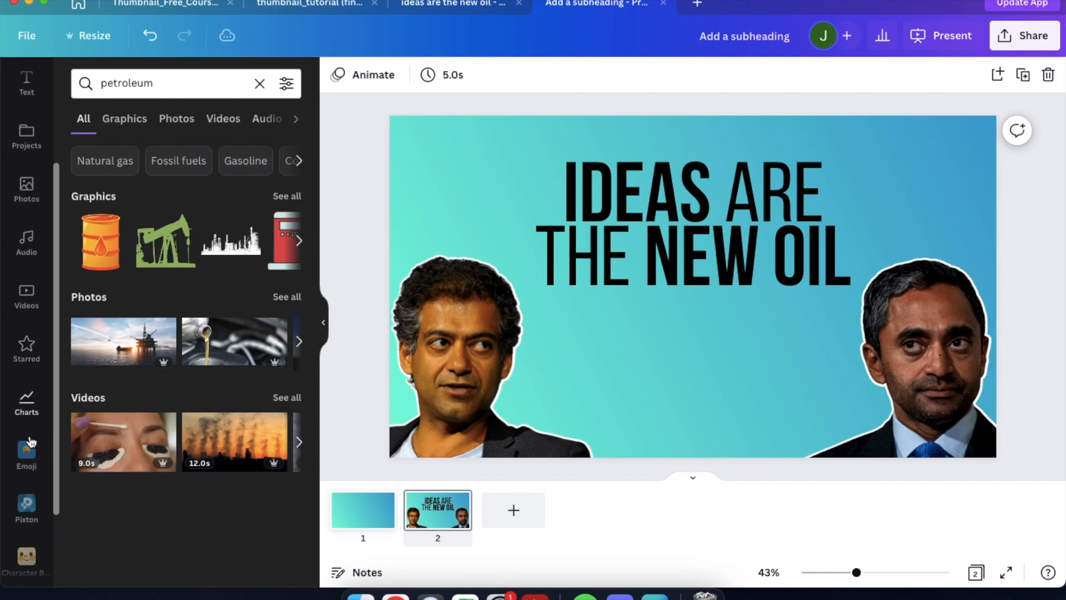
Browse the categories of the stock video library.
left_click(26, 293)
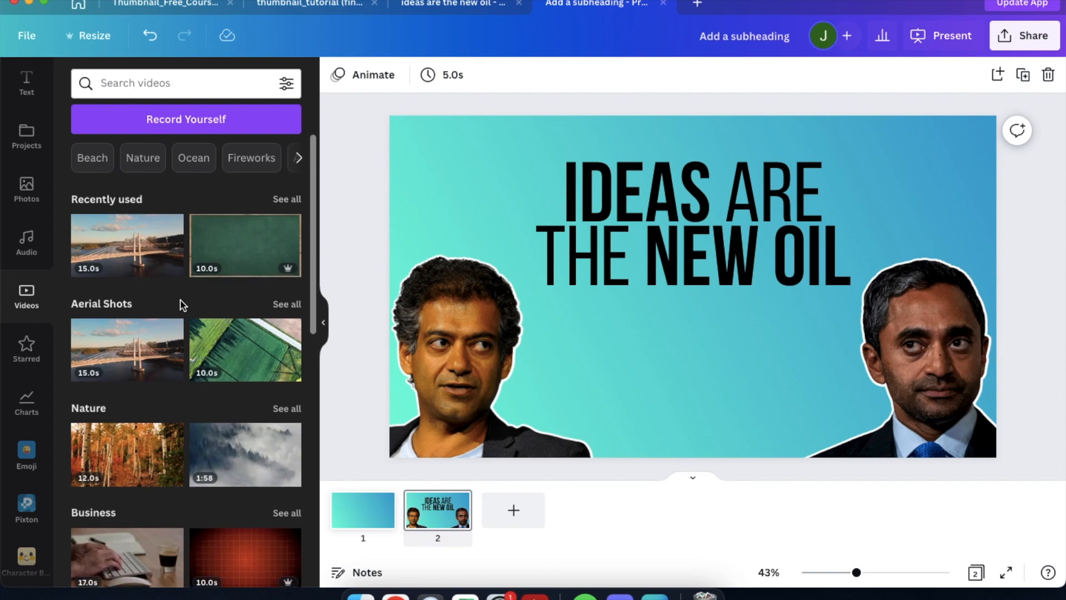
scroll(181, 305, "down", 1)
scroll(182, 305, "down", 3)
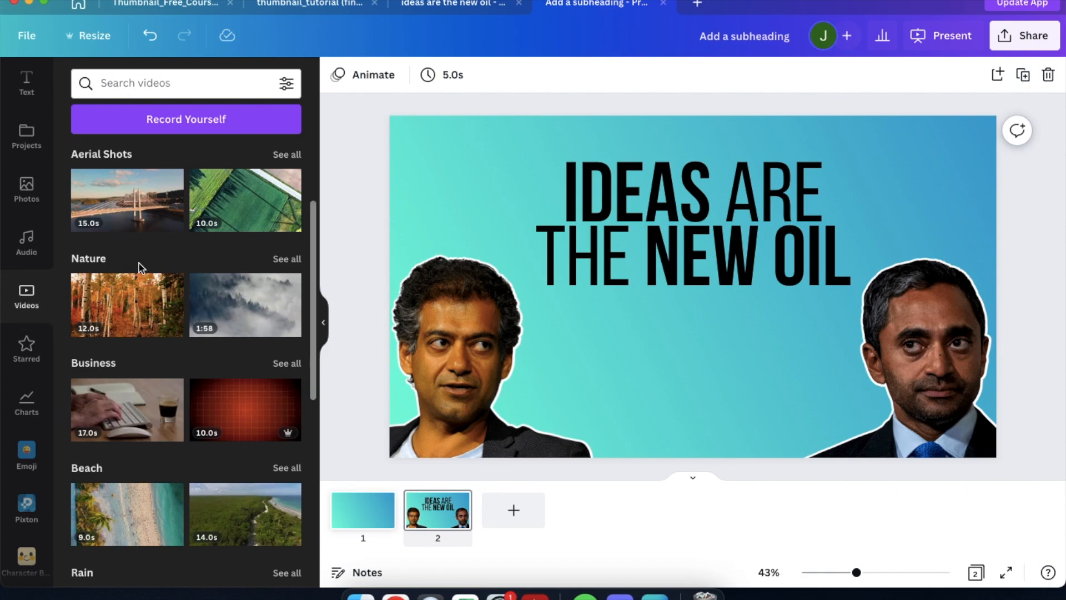
scroll(139, 263, "down", 4)
scroll(139, 264, "down", 1)
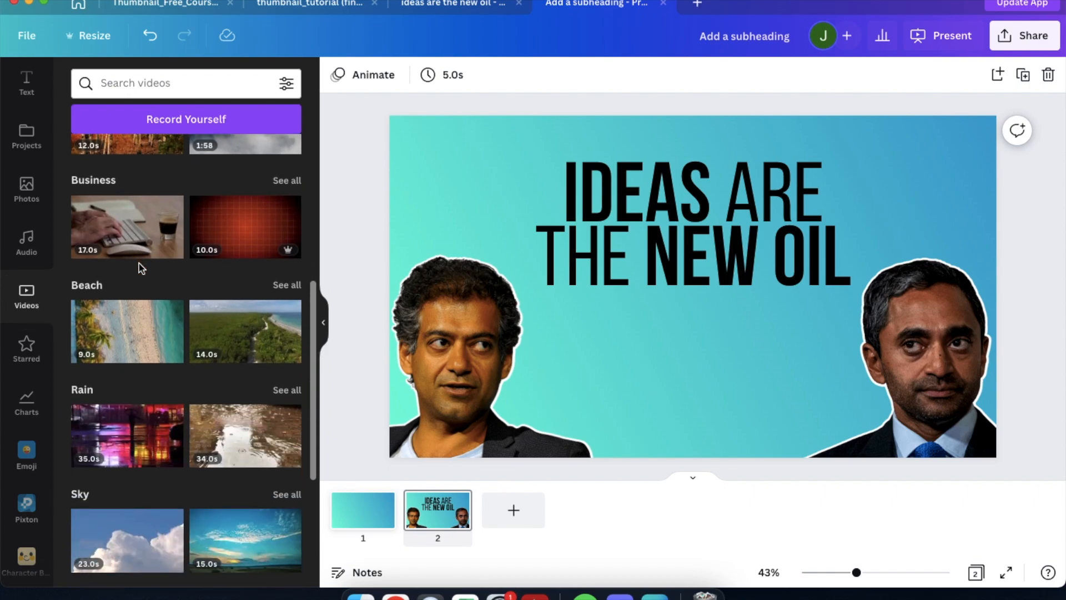
scroll(139, 263, "down", 10)
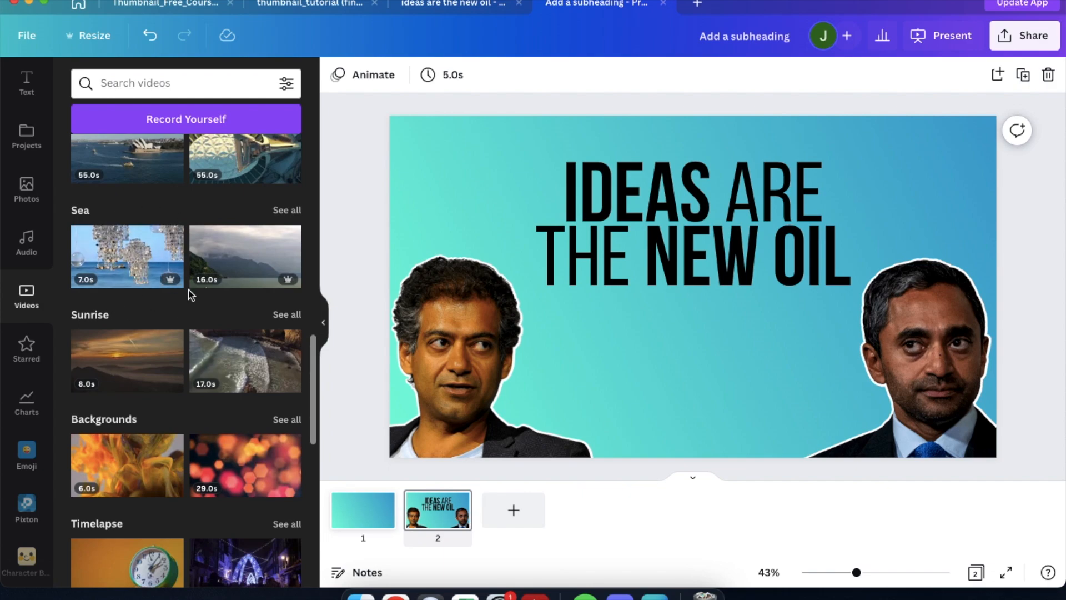
scroll(190, 294, "down", 3)
scroll(66, 328, "up", 15)
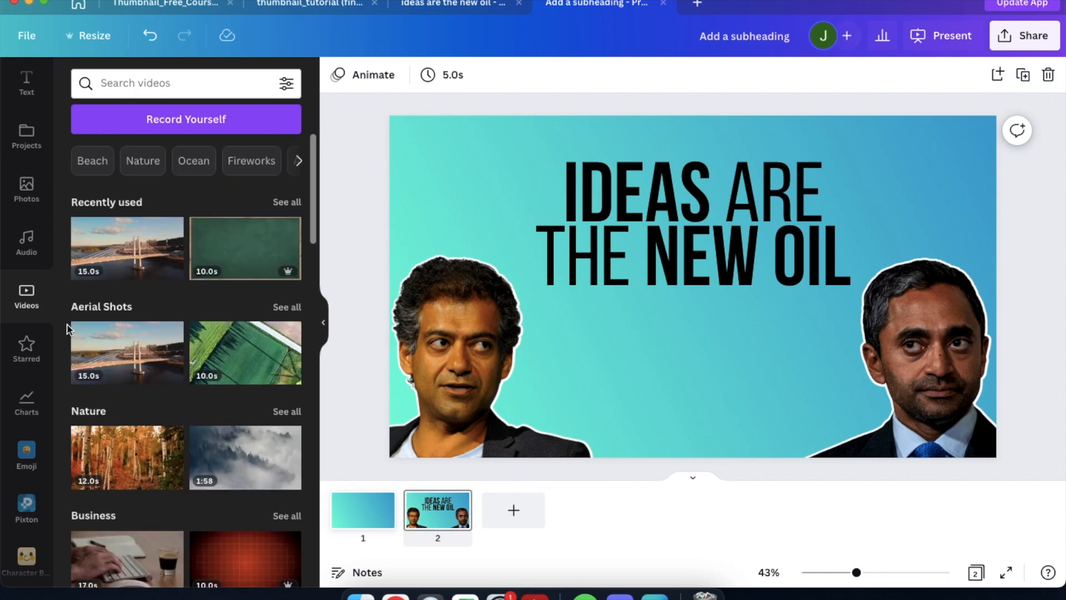
Browse the Pixton character illustrations.
scroll(9, 346, "down", 2)
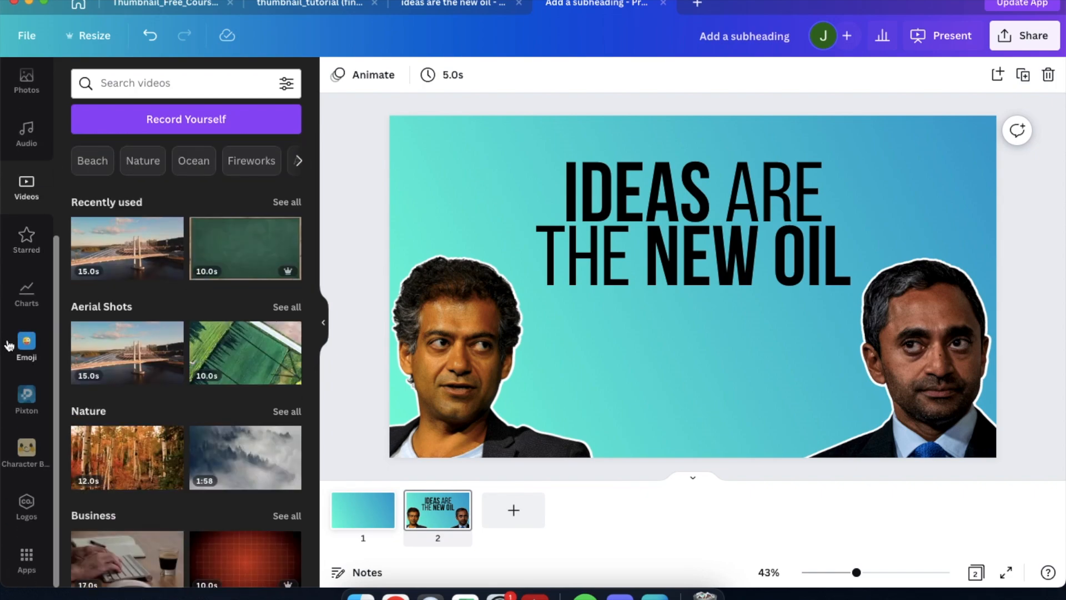
left_click(25, 402)
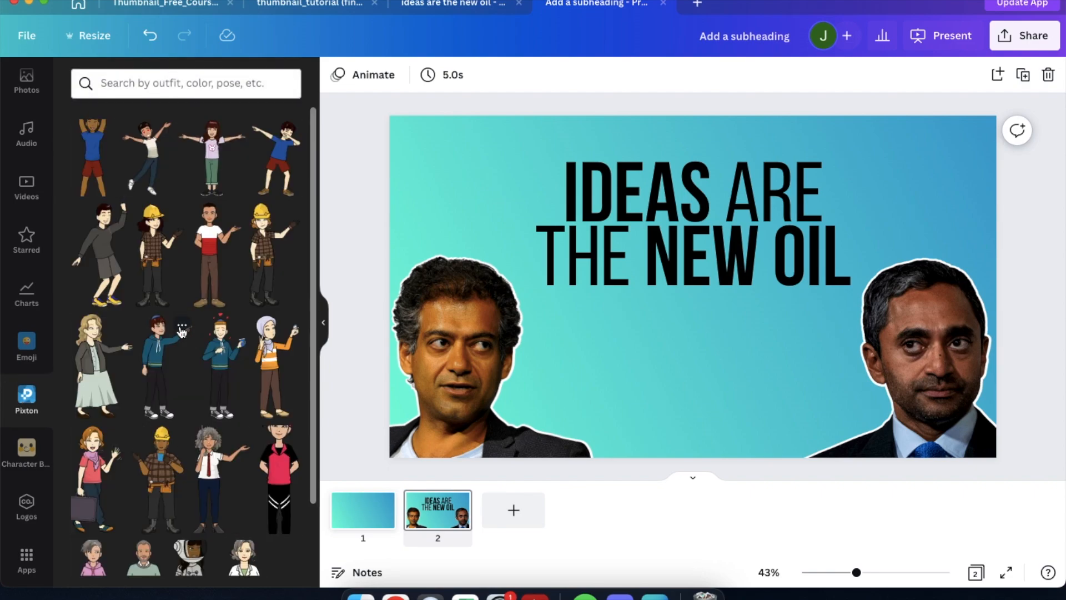
scroll(181, 332, "down", 5)
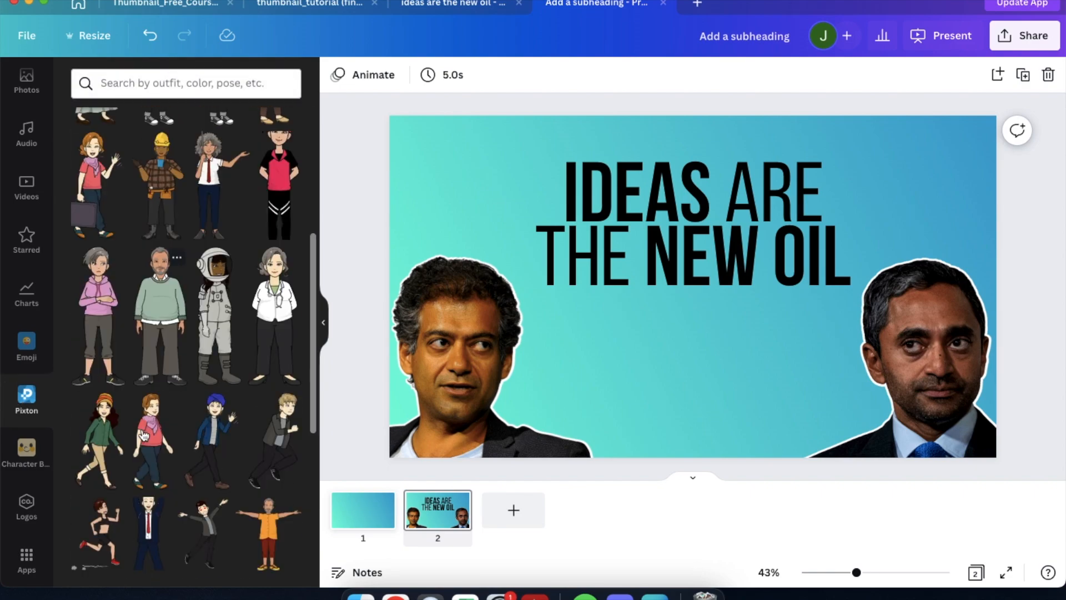
mouse_move(27, 400)
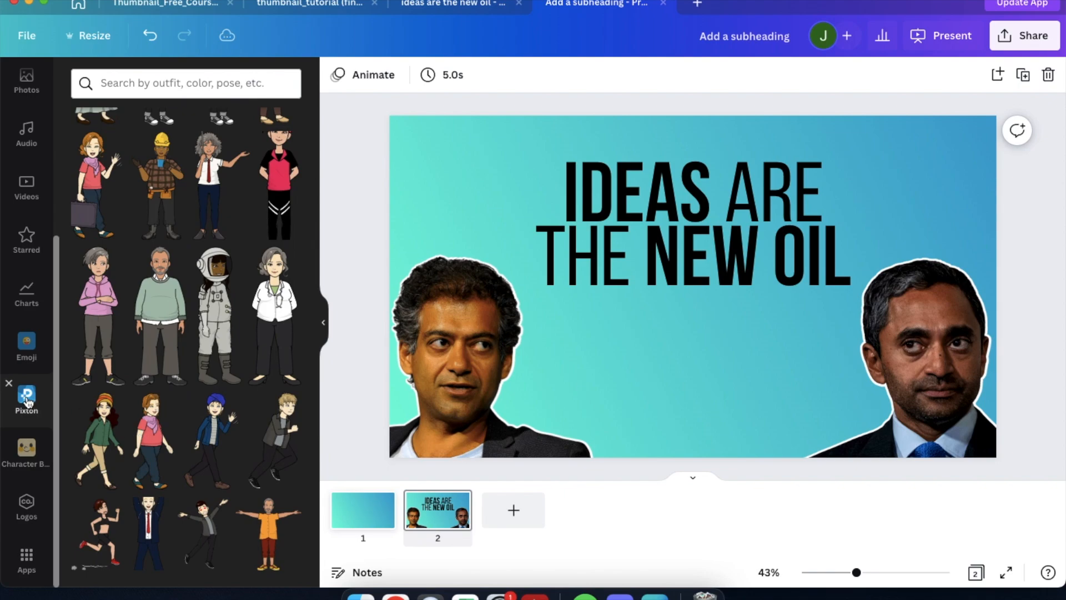
Look through the apps available for creating elements, discovering content and importing media.
left_click(26, 555)
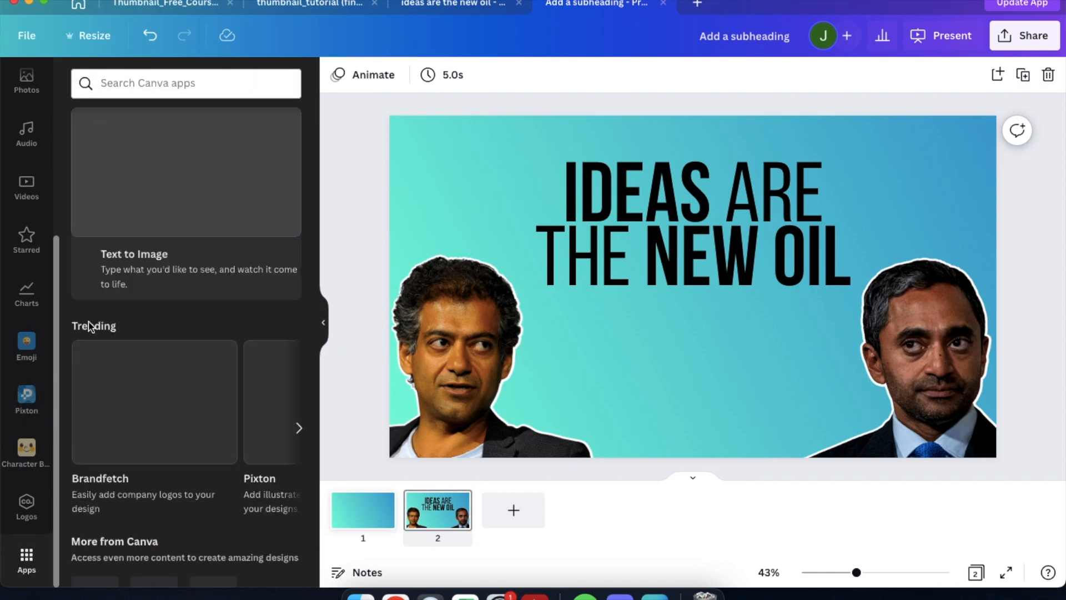
scroll(128, 414, "down", 3)
scroll(126, 411, "down", 8)
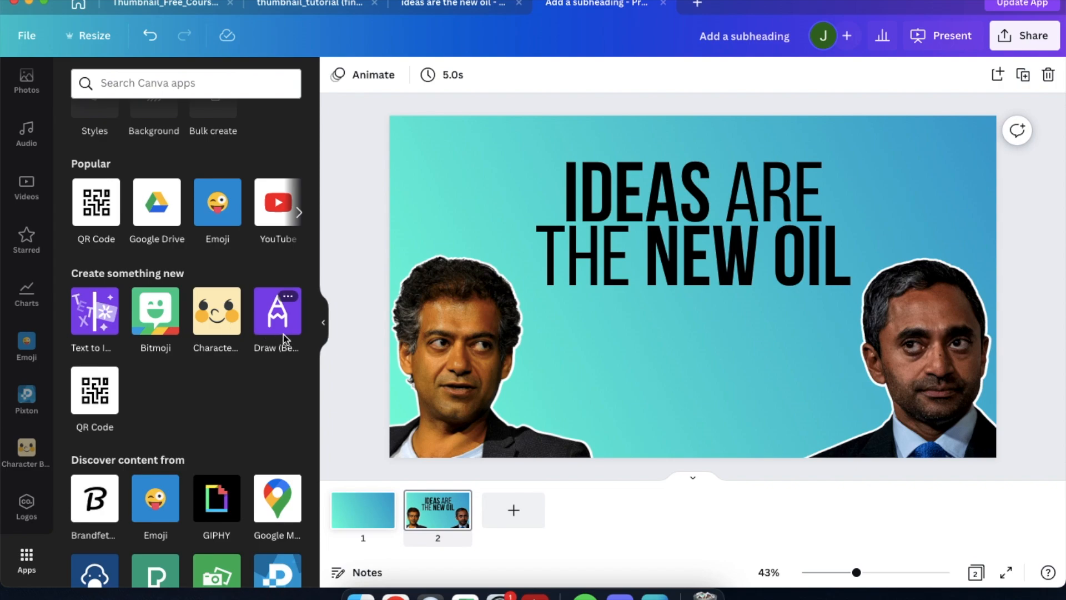
scroll(241, 391, "down", 1)
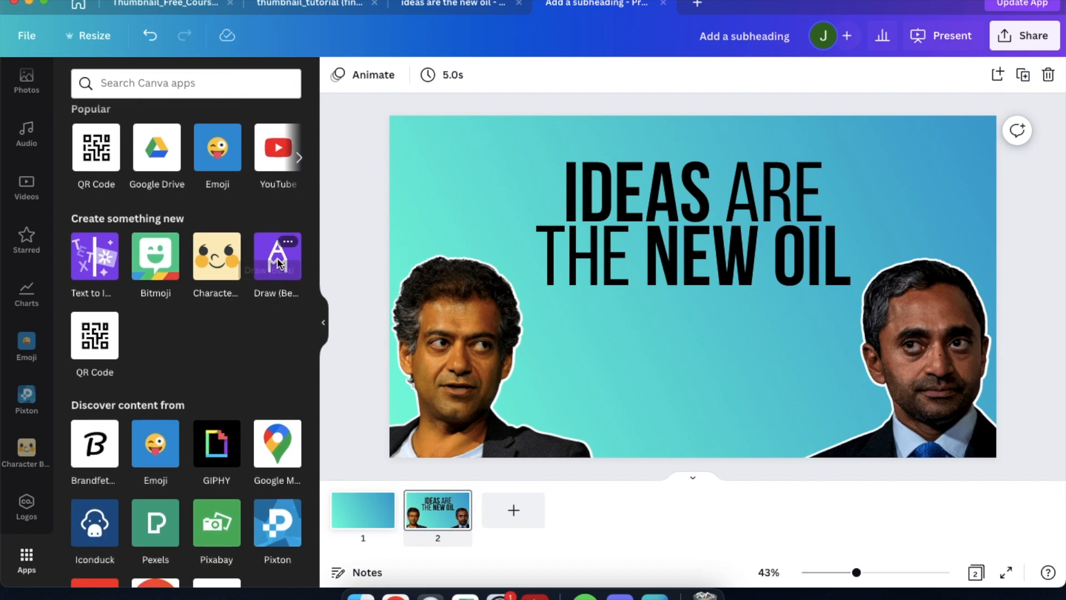
scroll(254, 333, "down", 2)
scroll(225, 437, "down", 2)
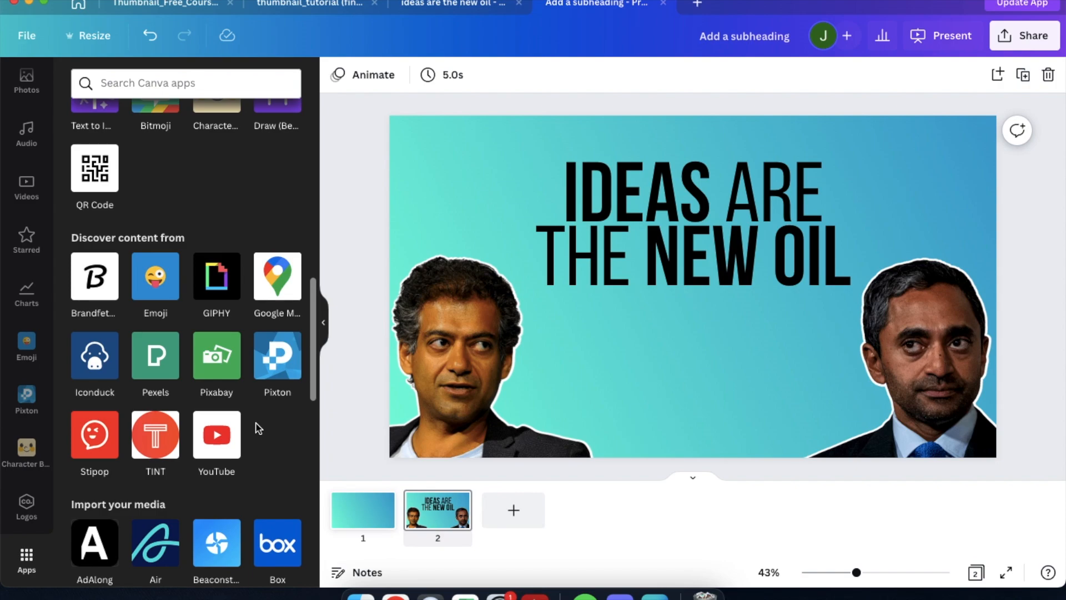
scroll(258, 427, "down", 1)
Open the Pexels app and browse its free images.
mouse_move(166, 335)
left_click(152, 340)
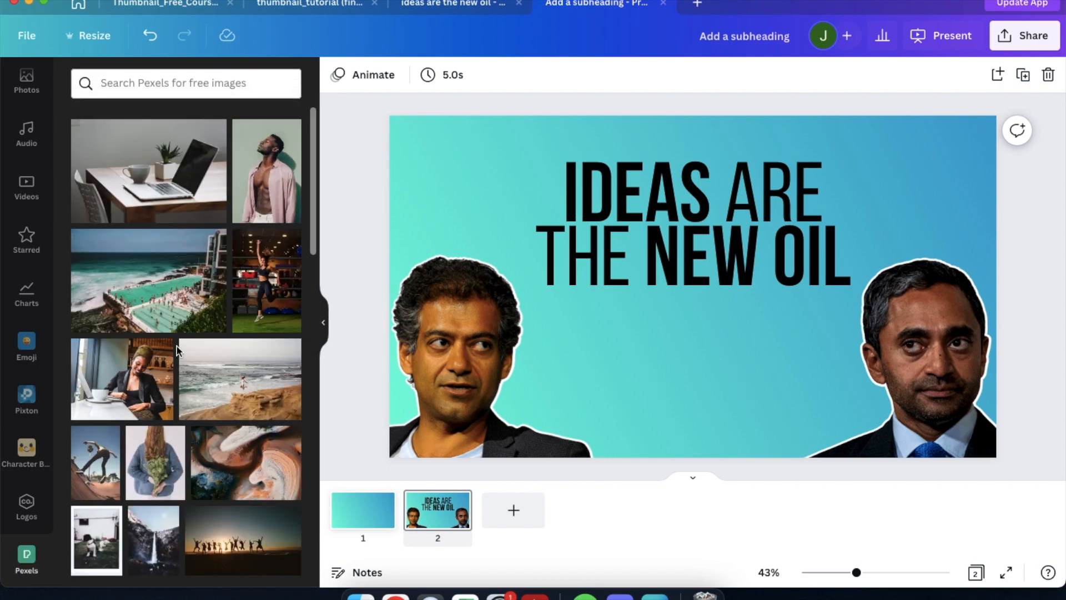
scroll(177, 350, "down", 15)
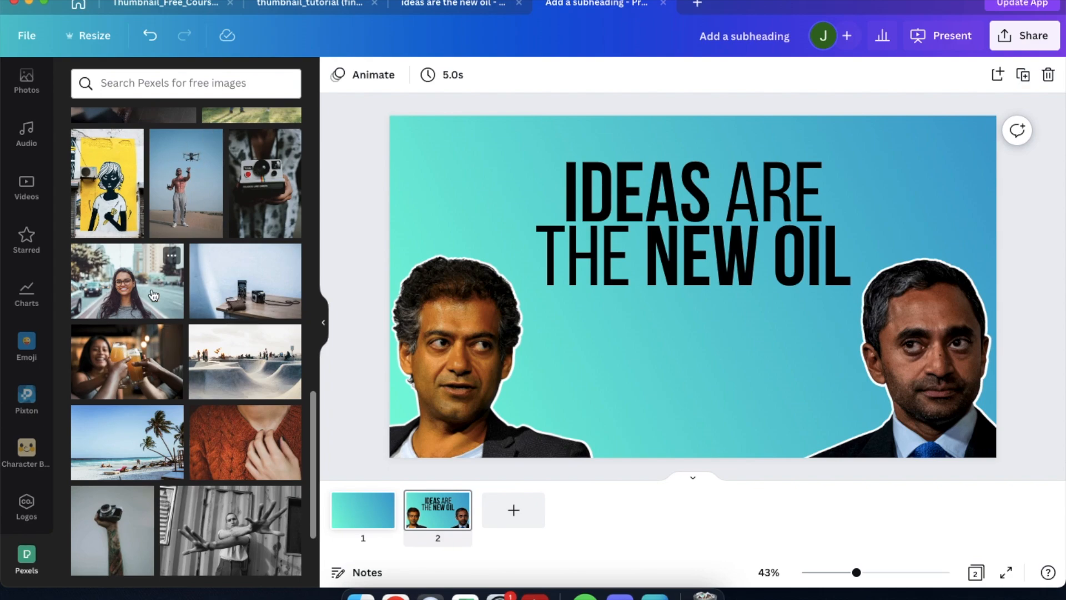
scroll(169, 336, "down", 5)
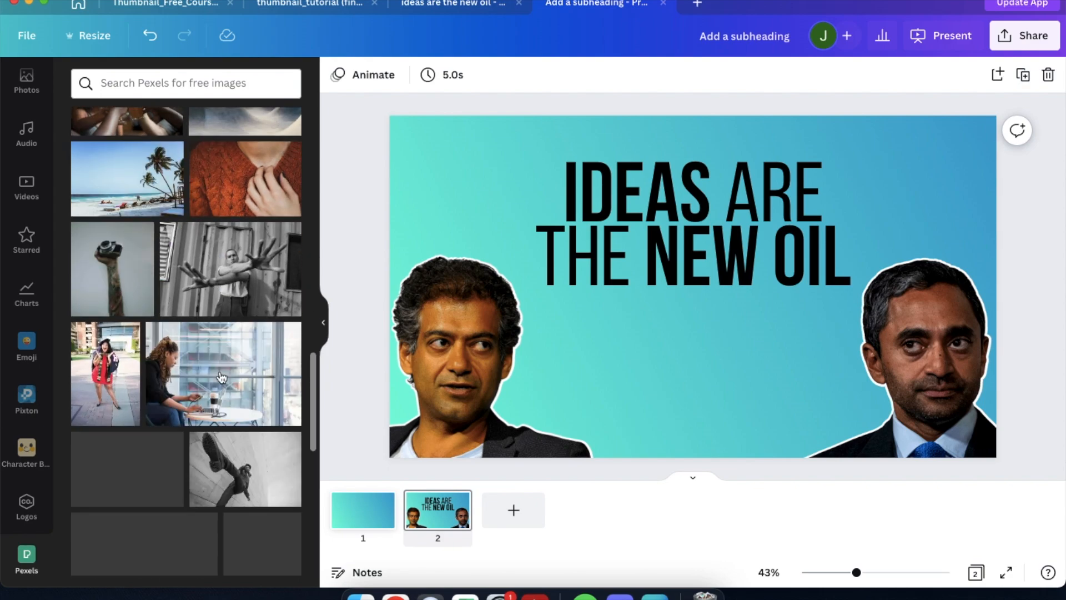
scroll(162, 372, "down", 5)
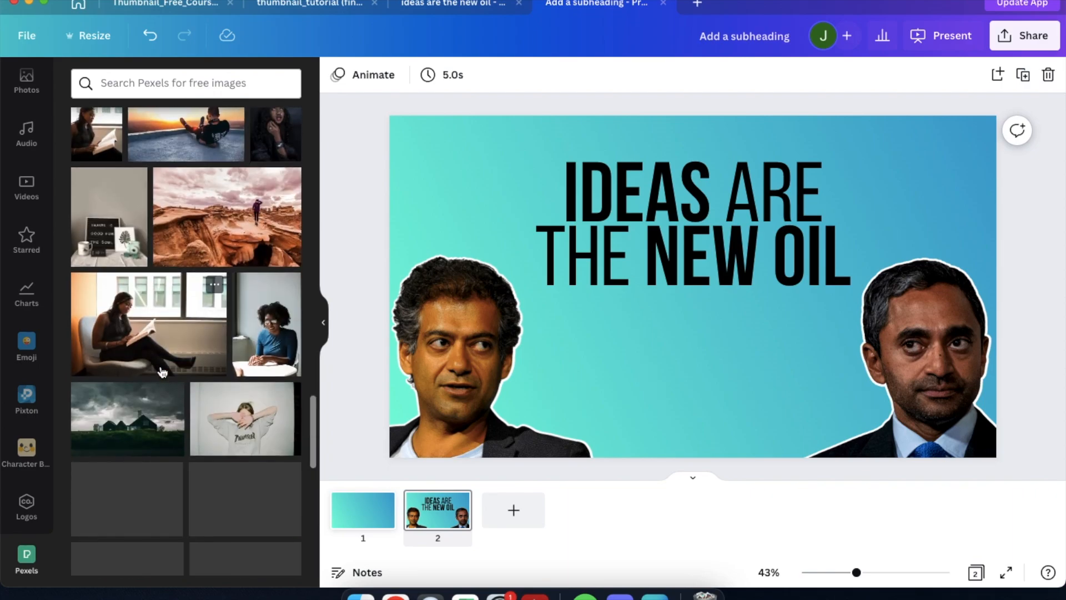
scroll(163, 372, "down", 5)
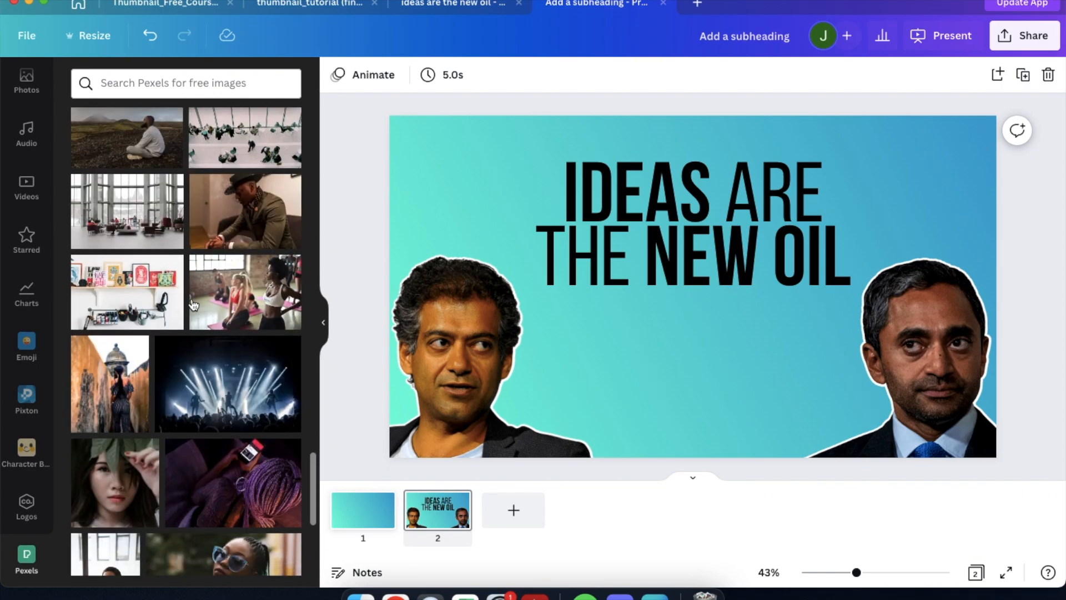
scroll(159, 376, "down", 10)
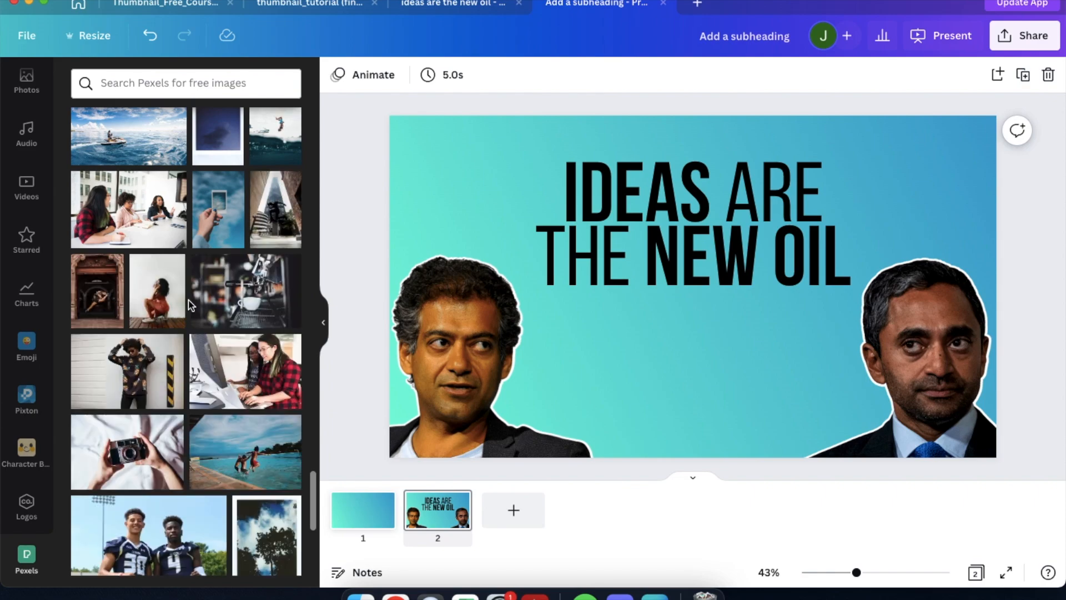
scroll(177, 322, "down", 10)
scroll(190, 306, "down", 5)
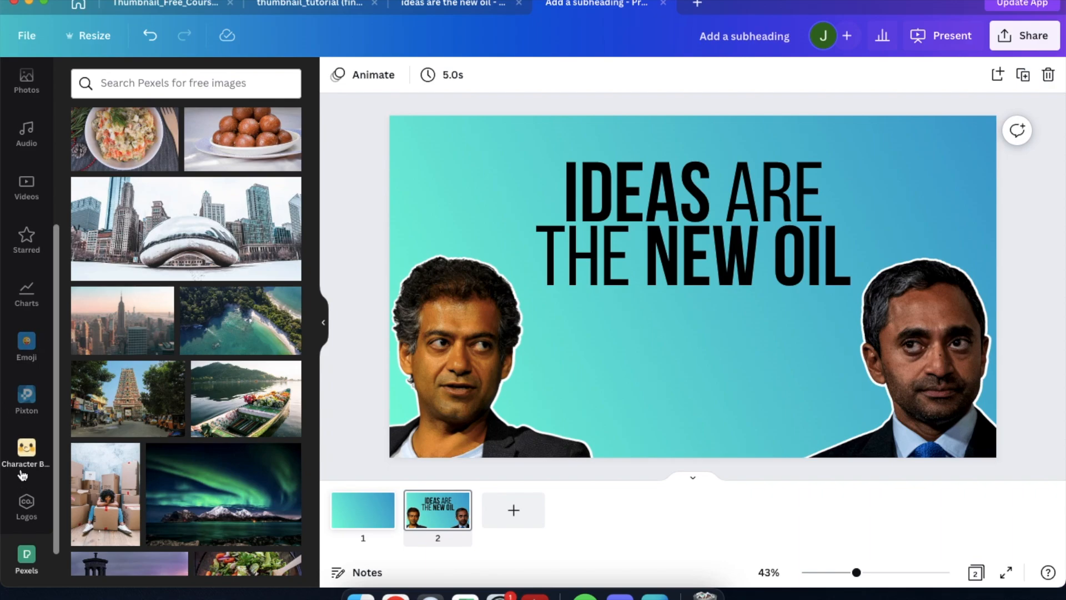
Return to the "petroleum" element results and look through all matching graphics for a barrel.
scroll(21, 472, "up", 5)
left_click(26, 135)
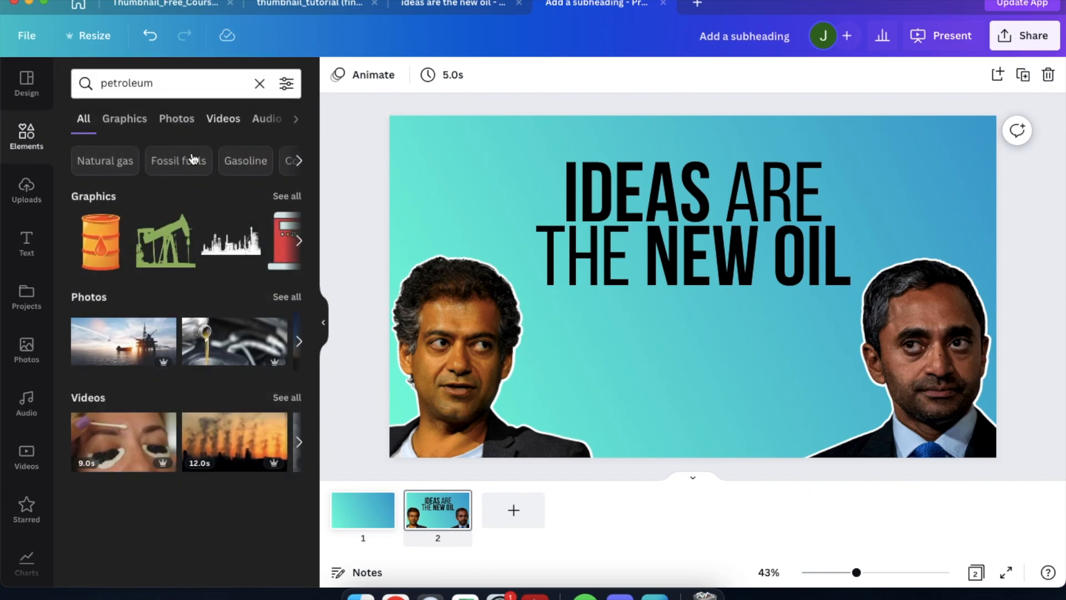
left_click(282, 197)
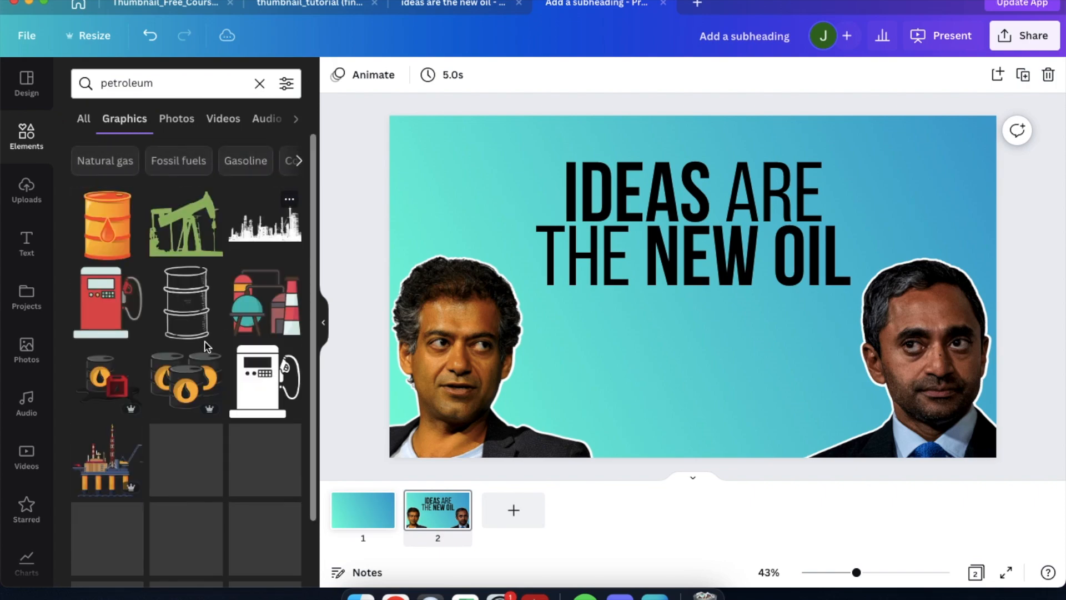
scroll(206, 347, "down", 3)
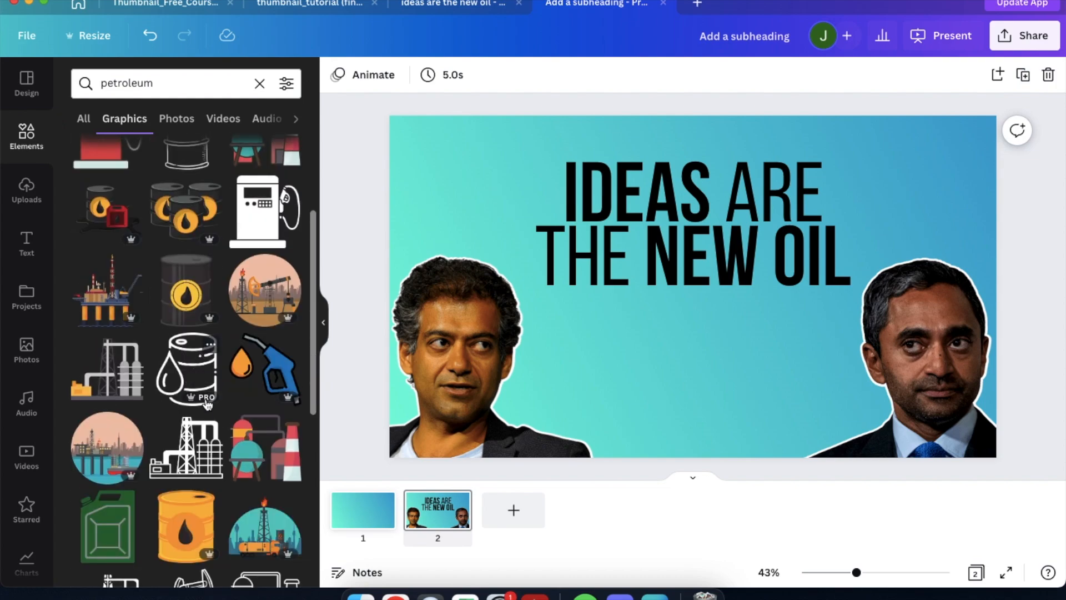
scroll(188, 333, "up", 2)
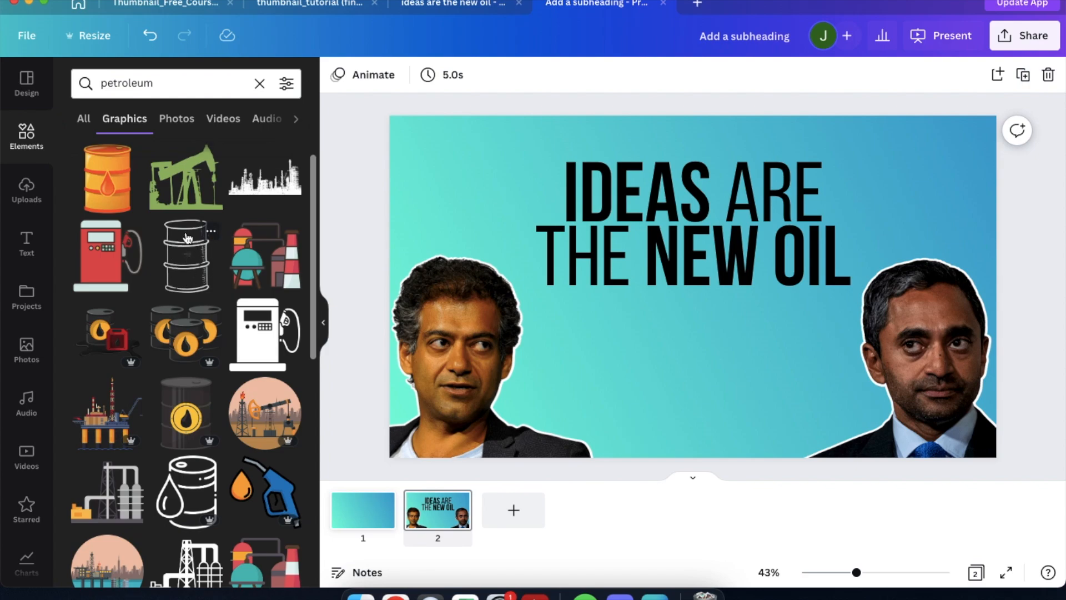
Try the hand-drawn outline barrel graphic centered beneath the title and delete it.
left_click(176, 263)
left_click_drag(685, 328, 685, 422)
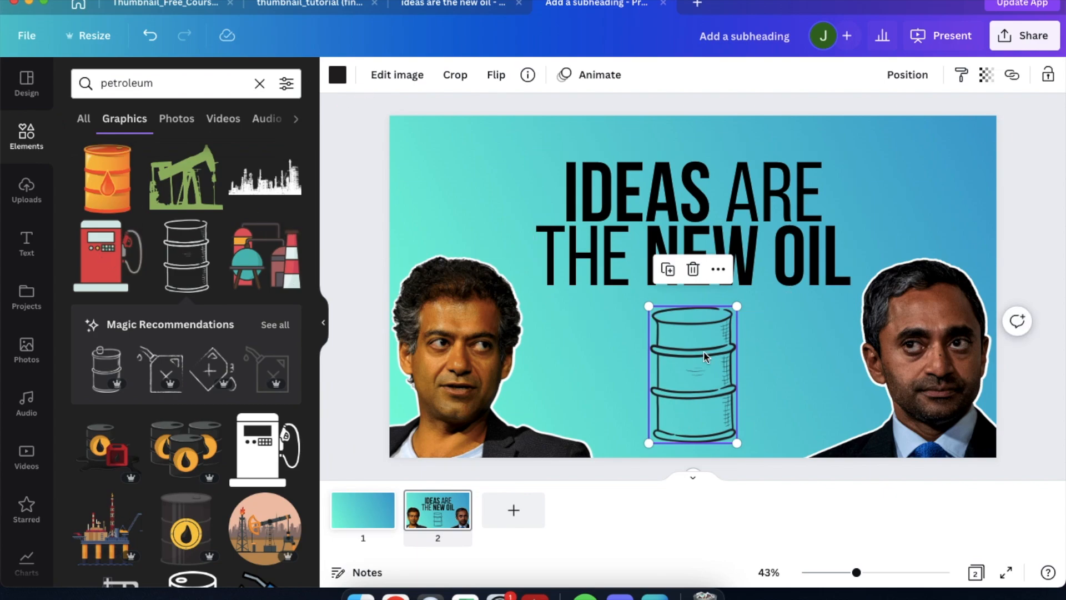
key("Delete")
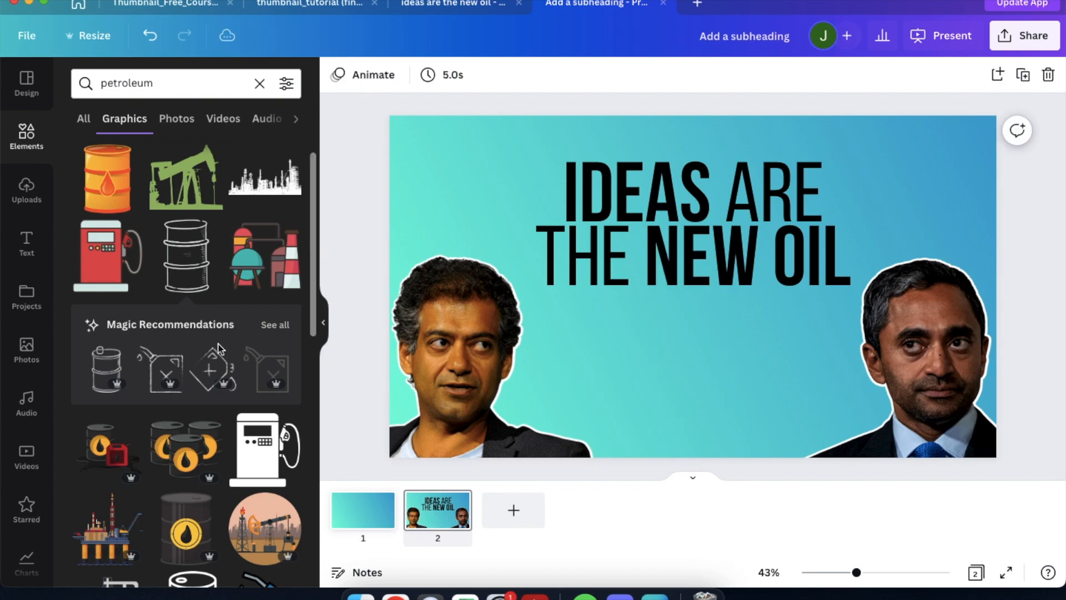
Add the outlined barrel graphic with an oil drop and position it below the title, between the two portraits.
scroll(219, 349, "down", 5)
scroll(220, 348, "down", 1)
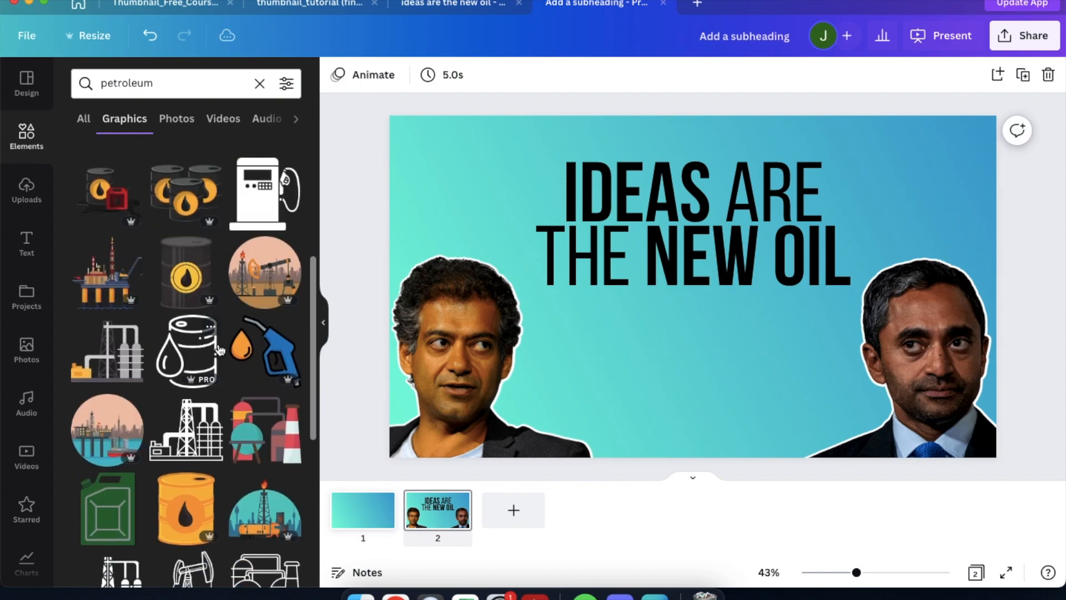
left_click(186, 350)
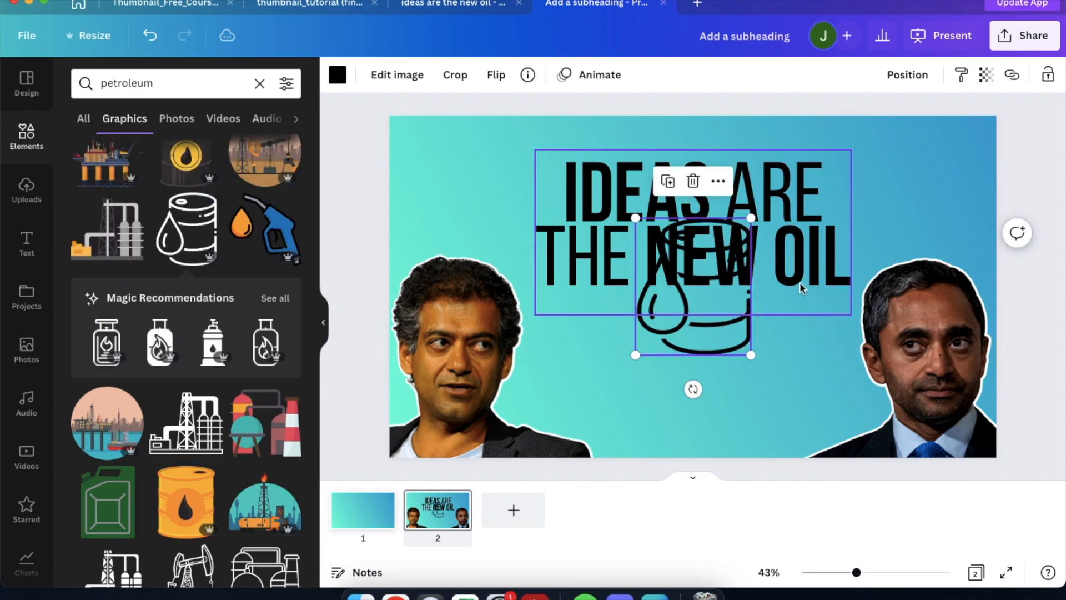
left_click_drag(696, 335, 691, 414)
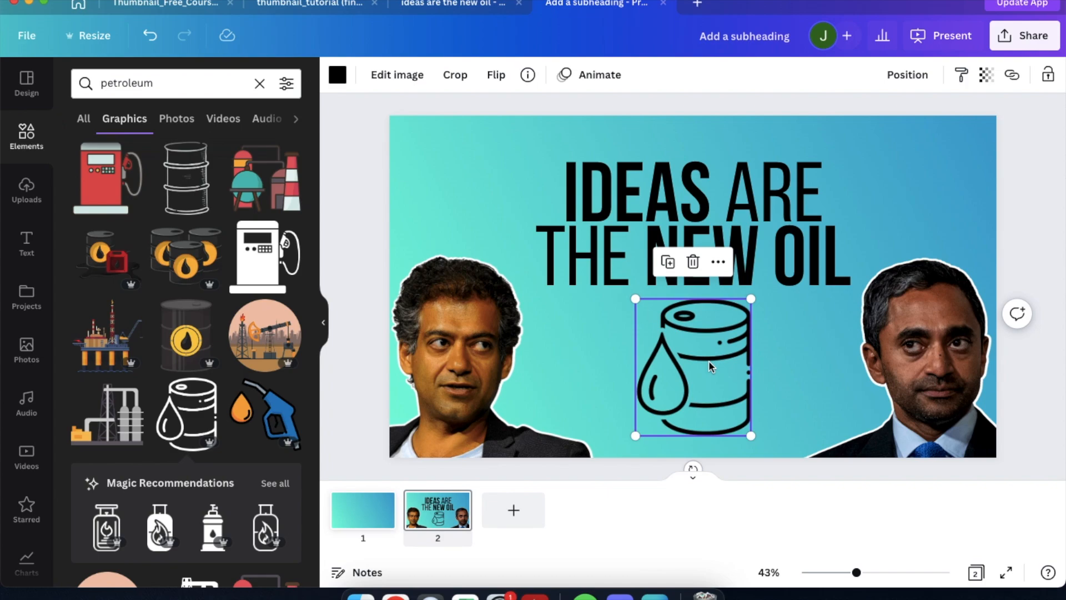
left_click_drag(709, 361, 700, 361)
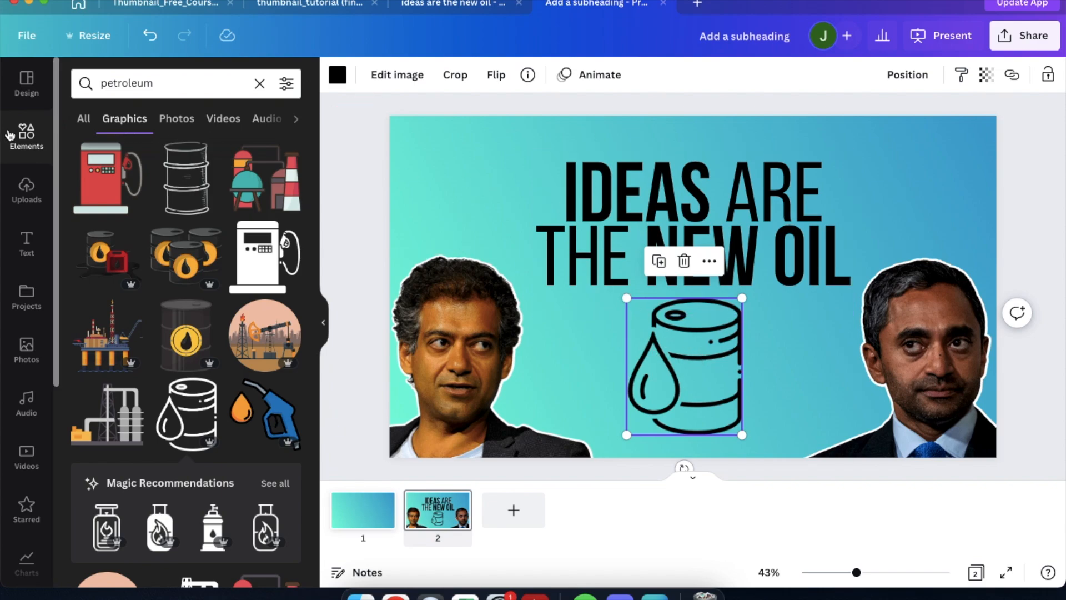
Add a brown square as a spacer and place it against the canvas's left edge, over the left portrait.
left_click(28, 131)
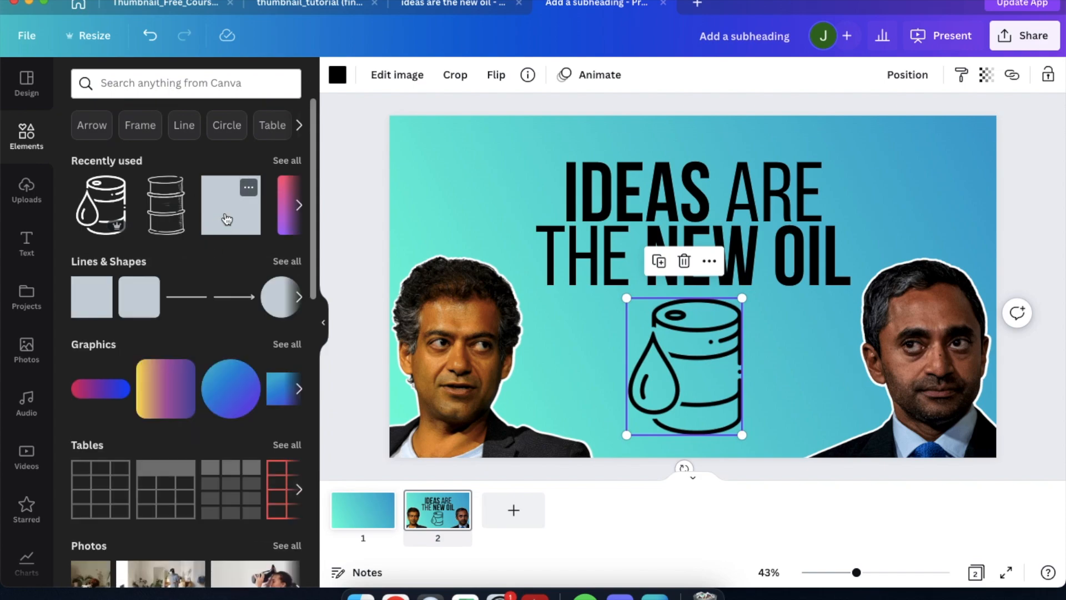
left_click(82, 309)
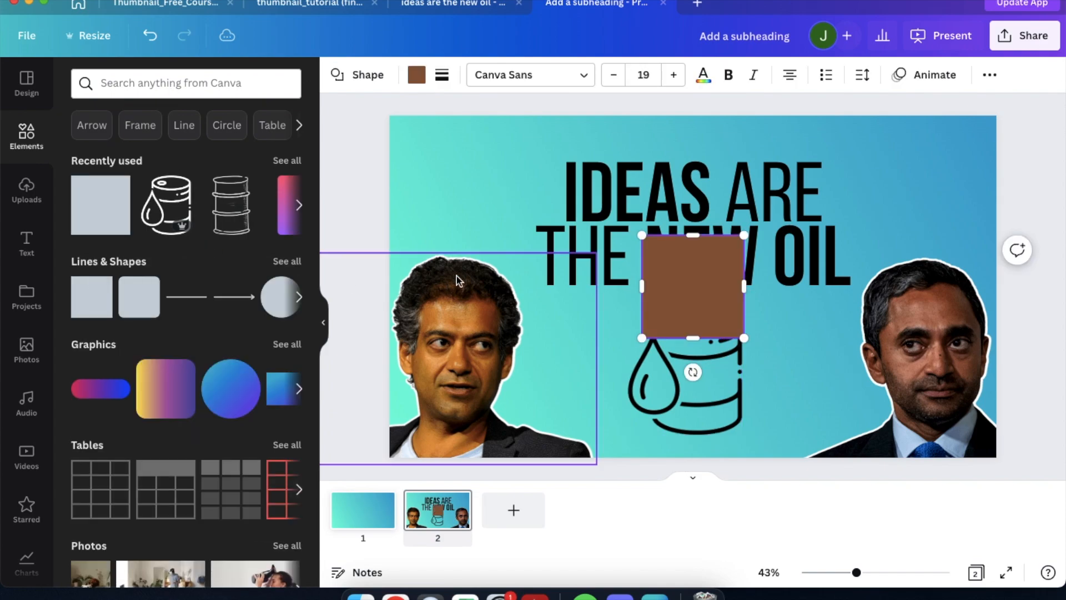
left_click(761, 367)
left_click_drag(706, 296, 458, 370)
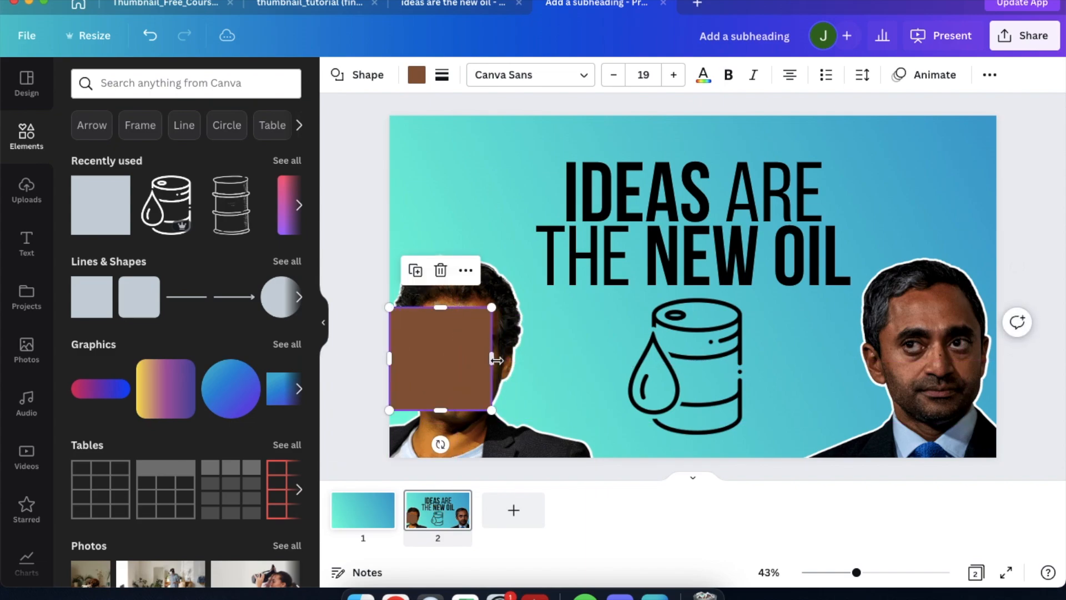
Enlarge the oil barrel graphic below the title.
left_click(684, 372)
left_click_drag(685, 372, 681, 367)
left_click_drag(742, 439, 758, 450)
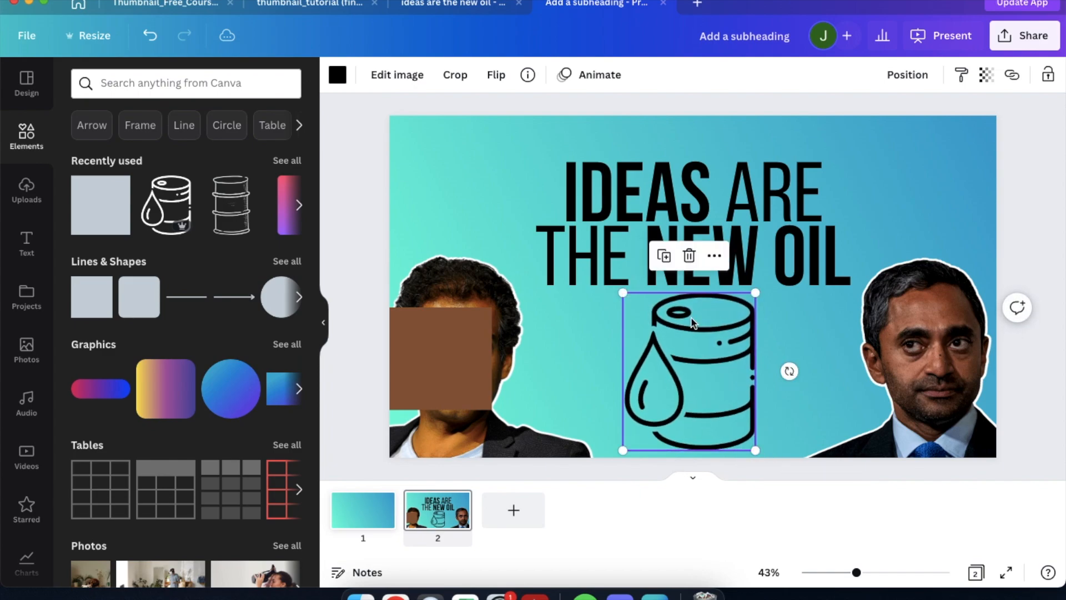
Move the title higher on the canvas and shift the oil barrel graphic up beneath it, clear of the canvas's lower edge.
left_click_drag(666, 128, 671, 207)
left_click_drag(696, 366, 699, 368)
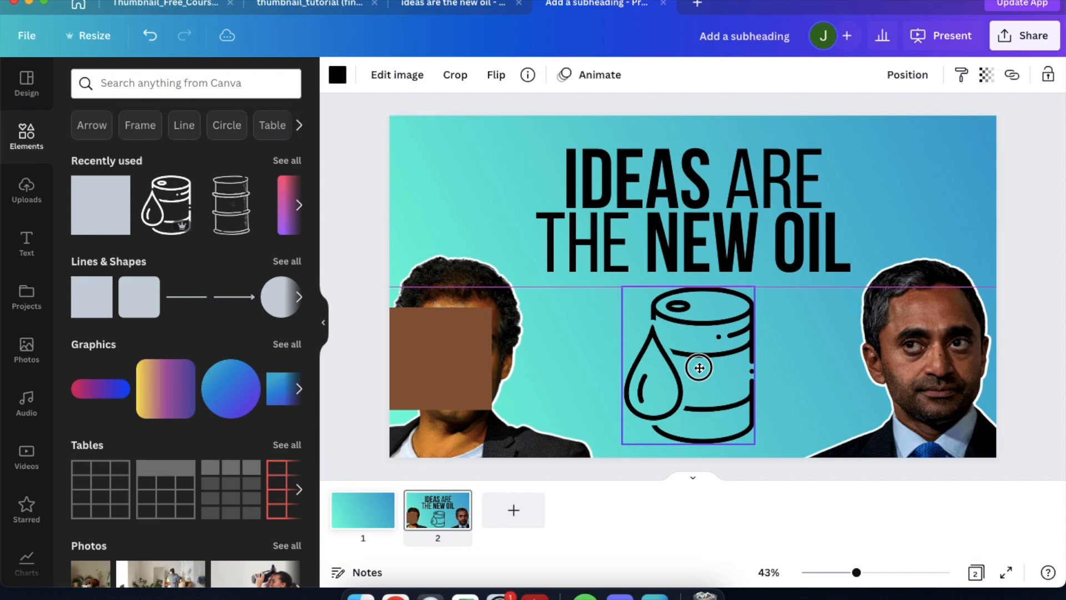
left_click_drag(699, 367, 698, 369)
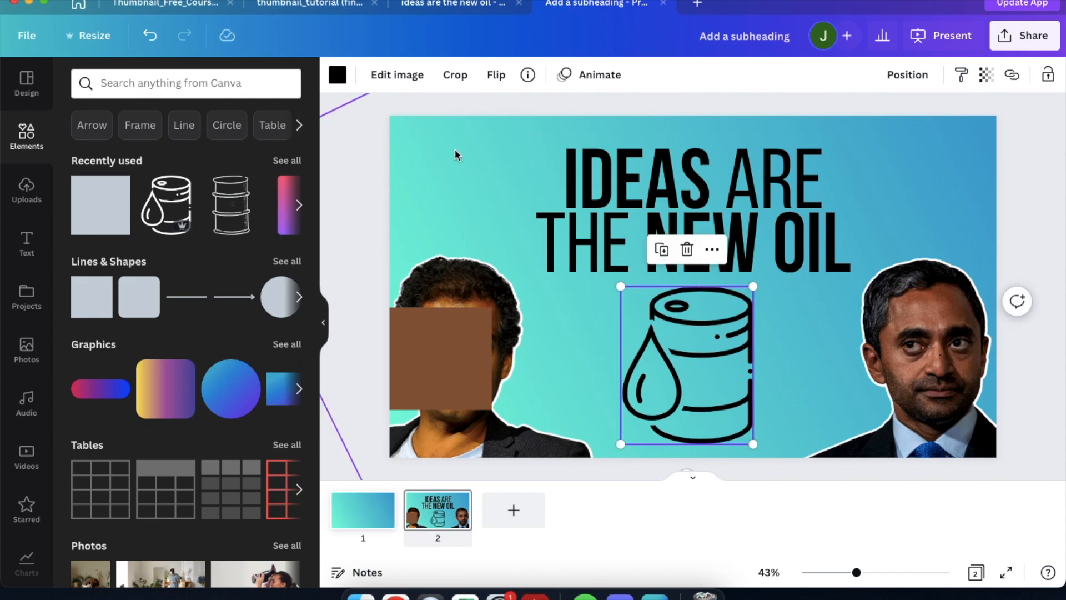
Stretch the brown square from the canvas's left edge to the barrel, and place a copy roughly level with it against the right edge.
left_click(345, 201)
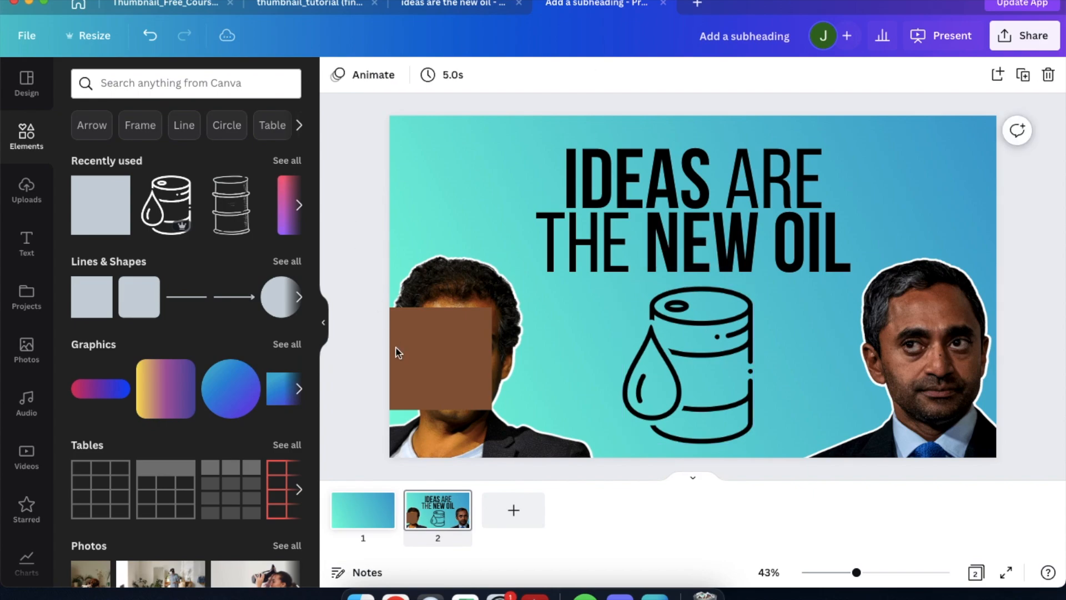
left_click(448, 350)
left_click_drag(493, 358, 620, 365)
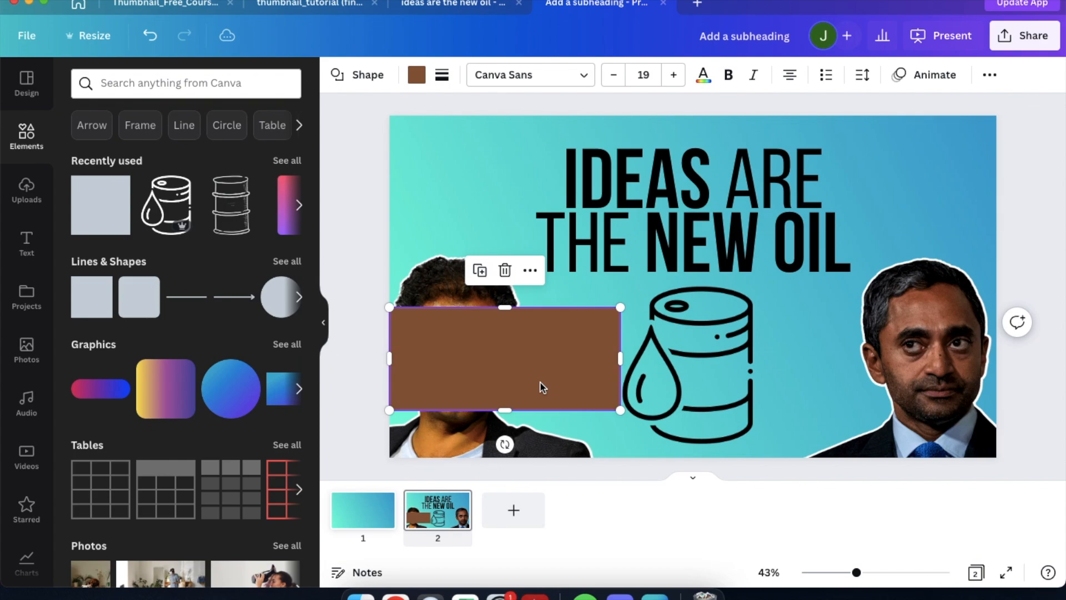
left_click_drag(528, 381, 900, 388)
scroll(642, 388, "up", 5)
scroll(642, 388, "up", 3)
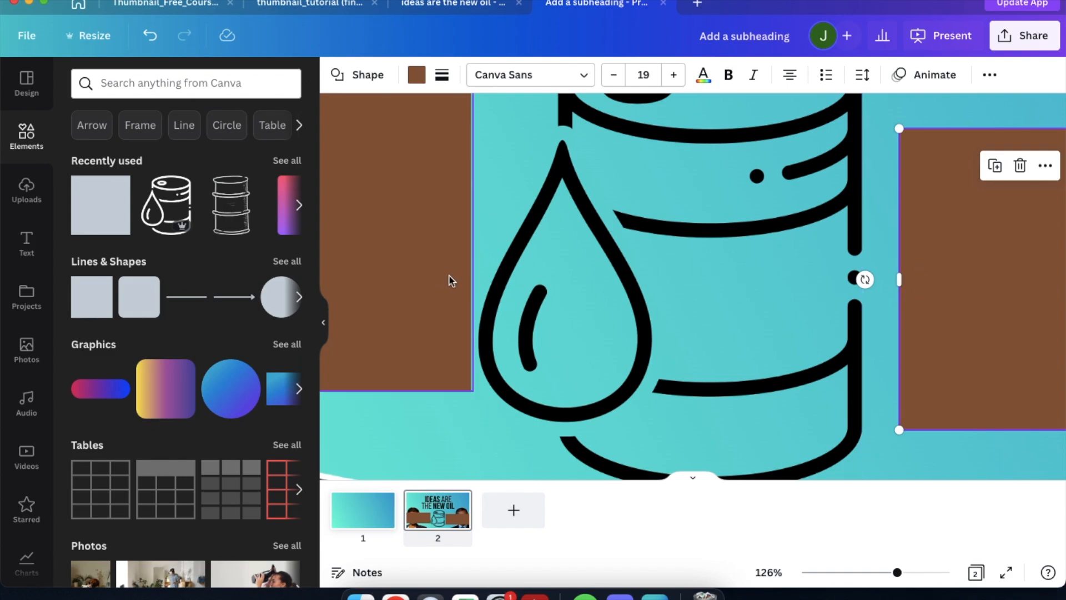
scroll(720, 267, "up", 3)
left_click(952, 274)
left_click_drag(952, 274, 950, 248)
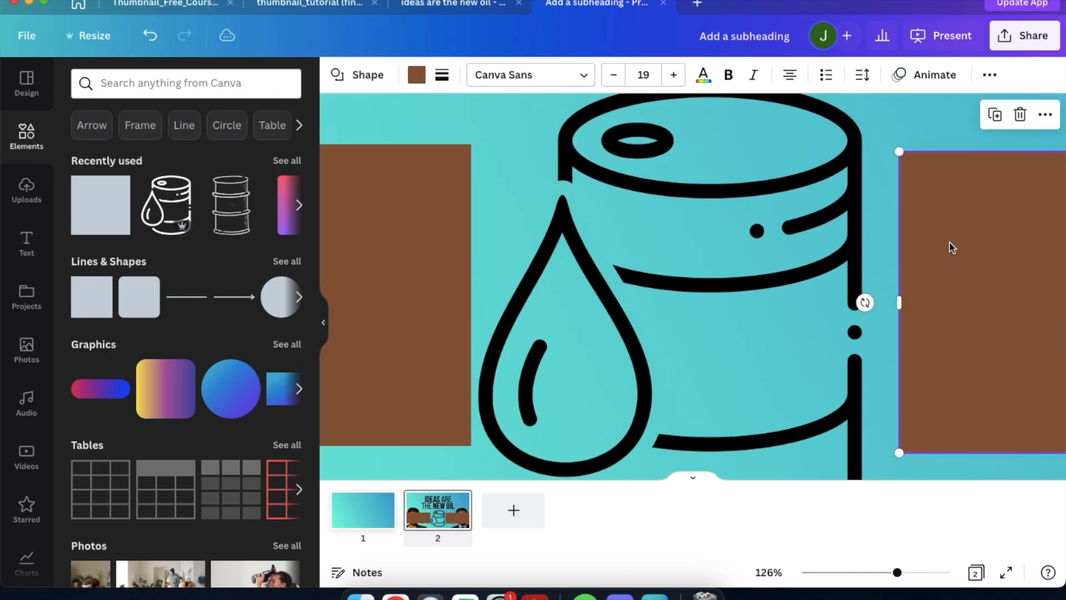
Center the oil barrel graphic horizontally between the two brown spacers with equal gaps of 19 on both sides.
scroll(530, 301, "down", 2)
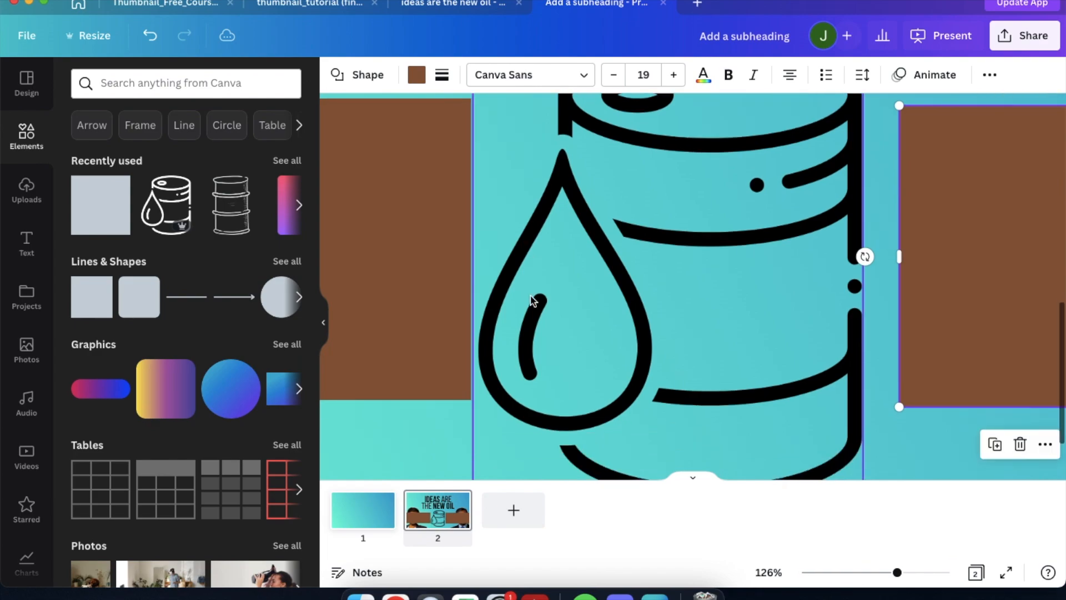
scroll(530, 300, "right", 2)
left_click_drag(540, 300, 554, 298)
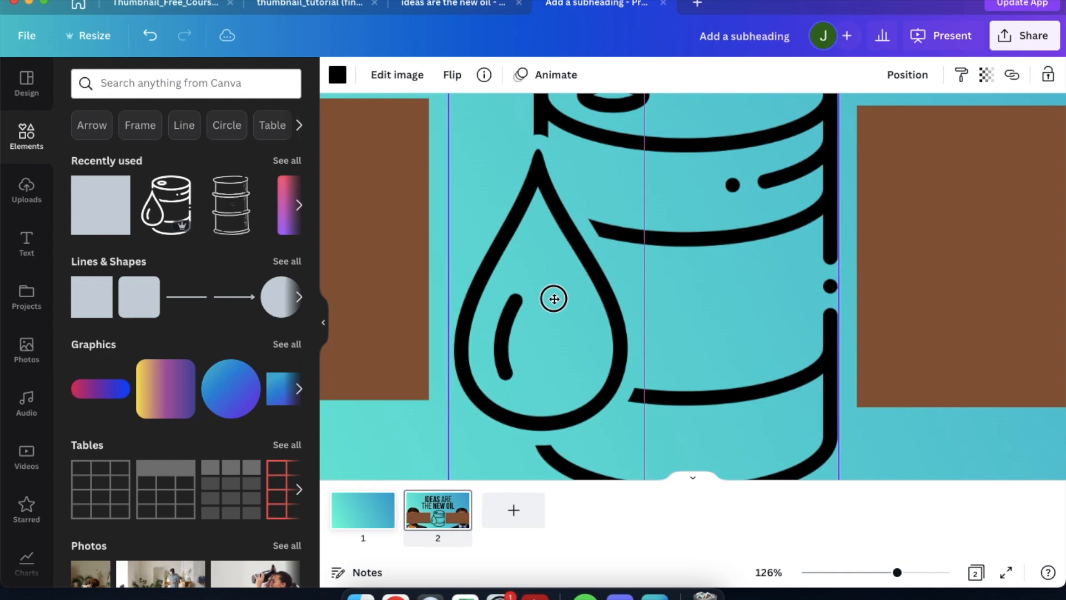
left_click(894, 330)
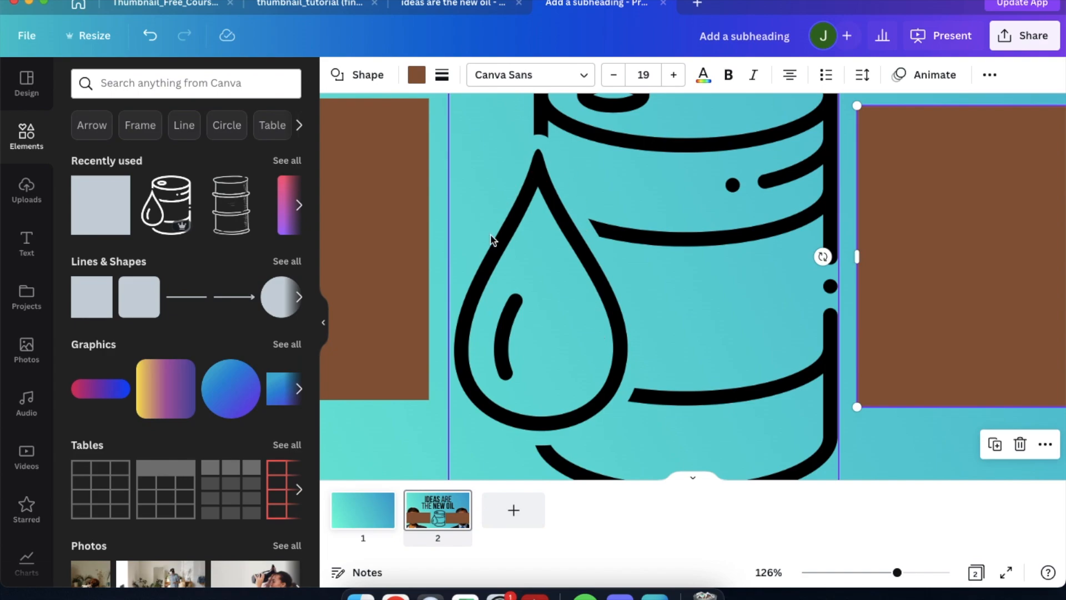
left_click(641, 299)
left_click_drag(637, 296, 638, 296)
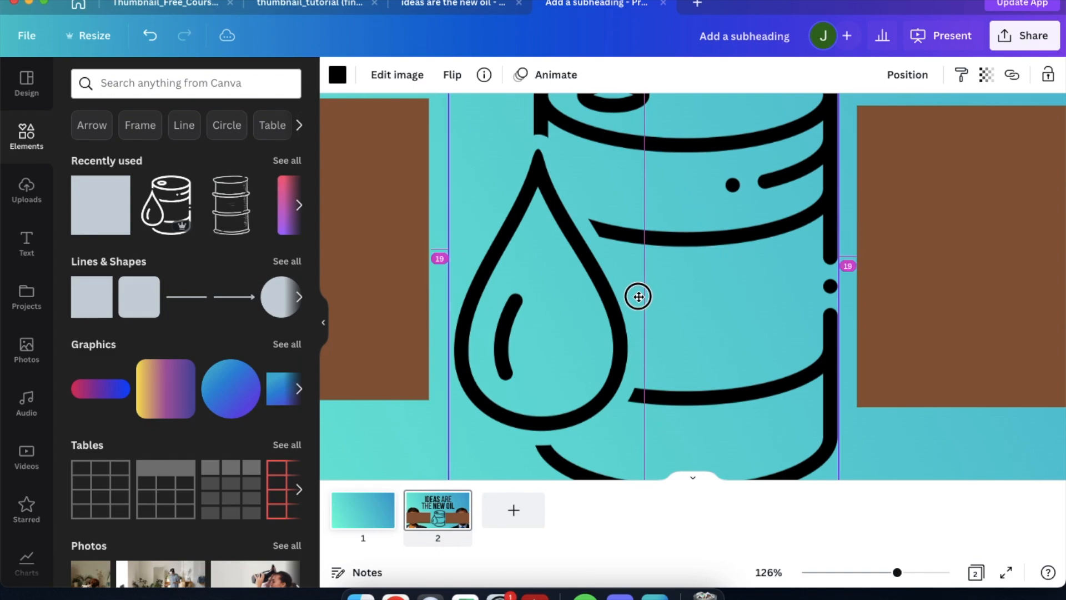
left_click_drag(639, 296, 637, 294)
Delete both brown spacer rectangles covering the portraits.
scroll(638, 295, "down", 6)
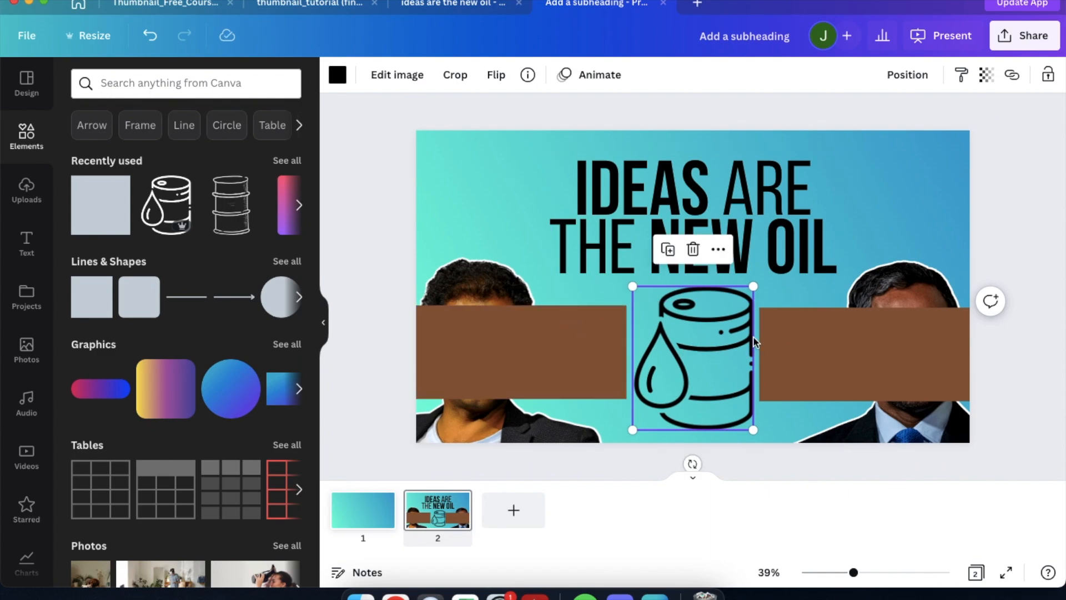
left_click(801, 349)
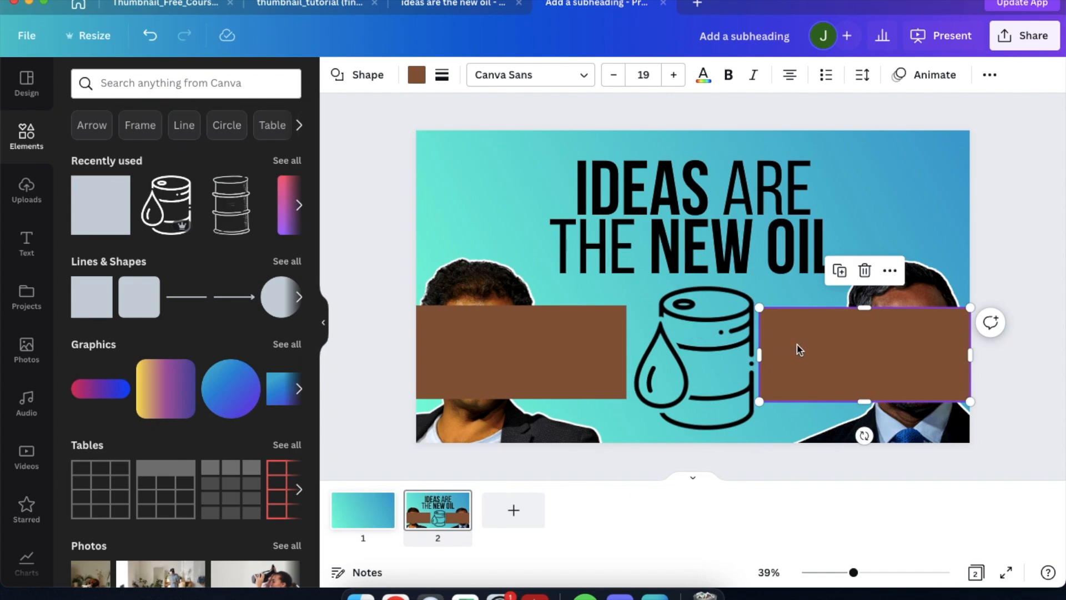
double_click(822, 344)
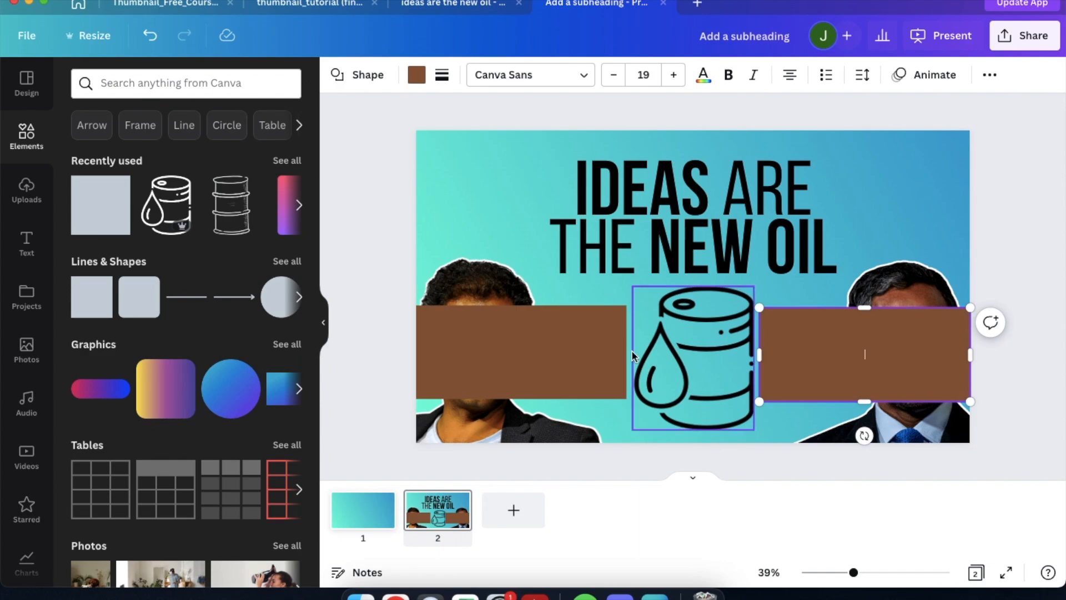
left_click(545, 355)
key("Delete")
left_click(840, 332)
key("Delete")
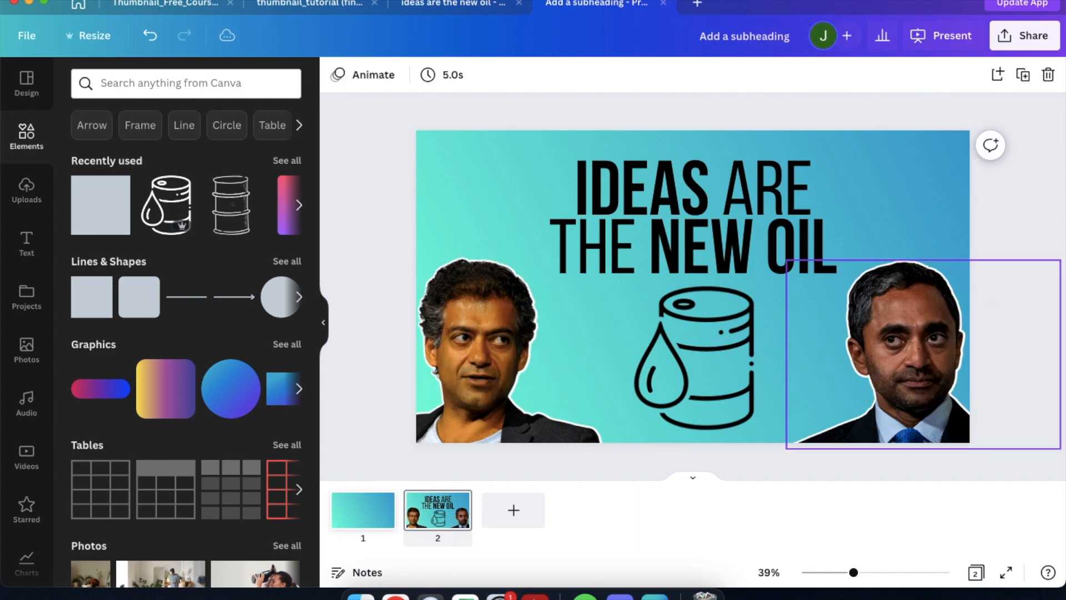
Examine the spacing around the title and barrel, and compare the layout with the "ideas are the new oil" reference design.
scroll(713, 303, "up", 10)
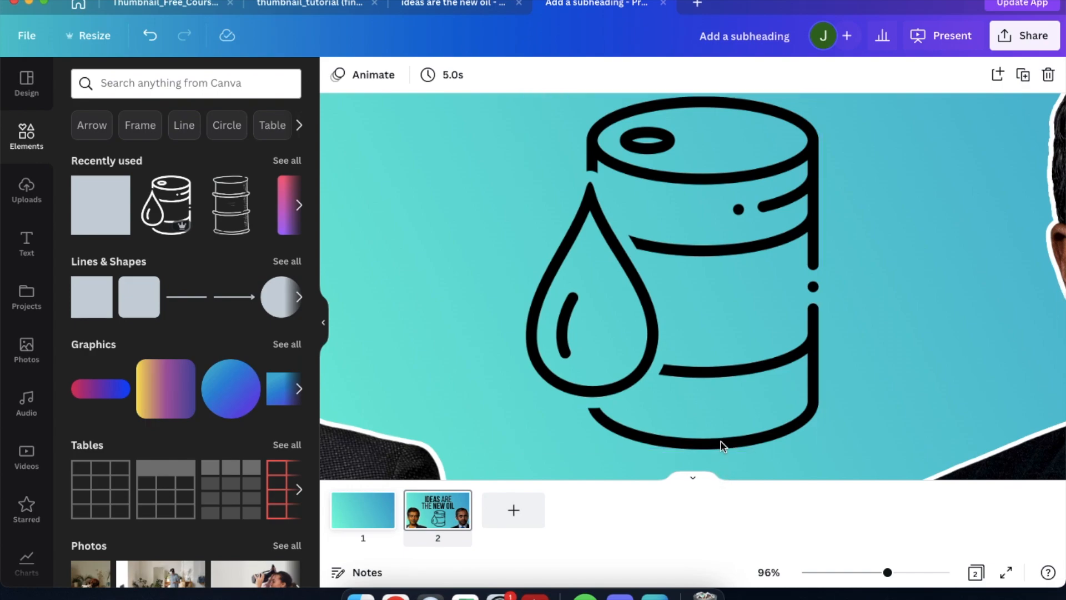
scroll(722, 465, "up", 5)
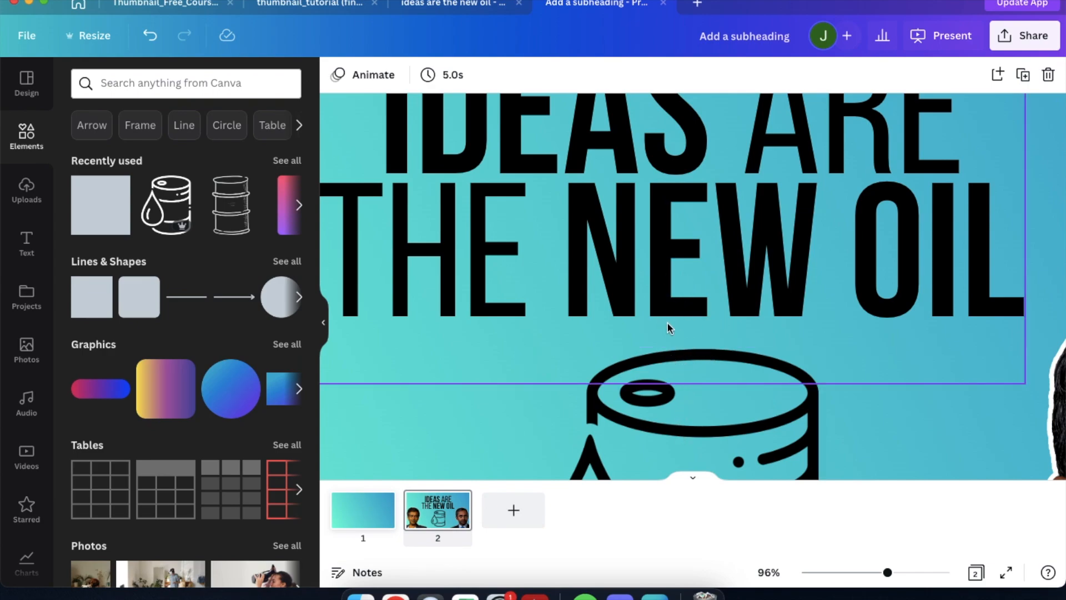
scroll(667, 322, "down", 5)
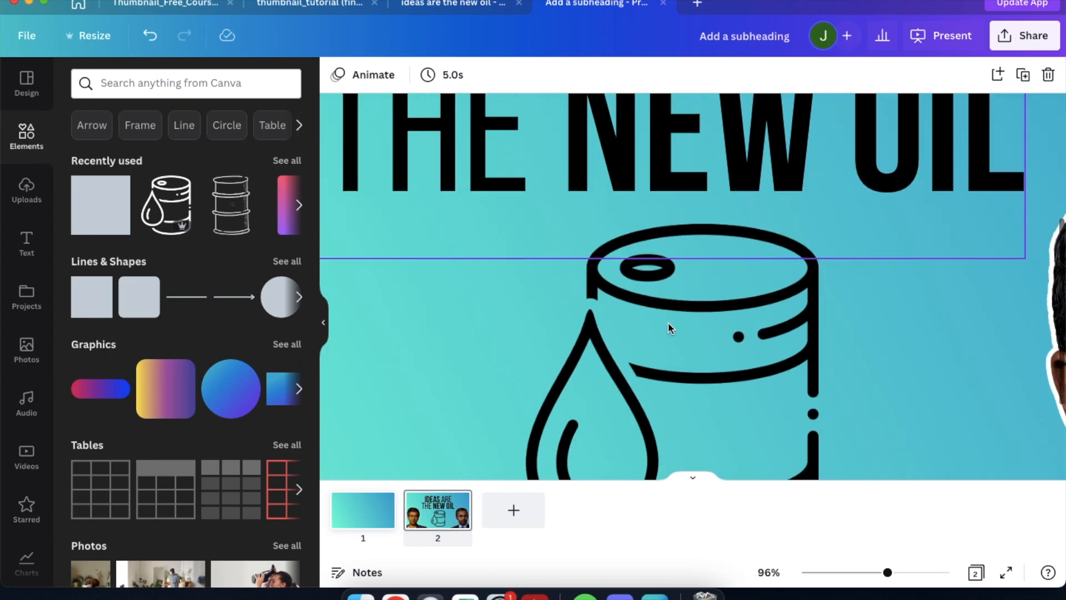
scroll(761, 477, "up", 3)
scroll(761, 477, "down", 3)
scroll(780, 355, "down", 6)
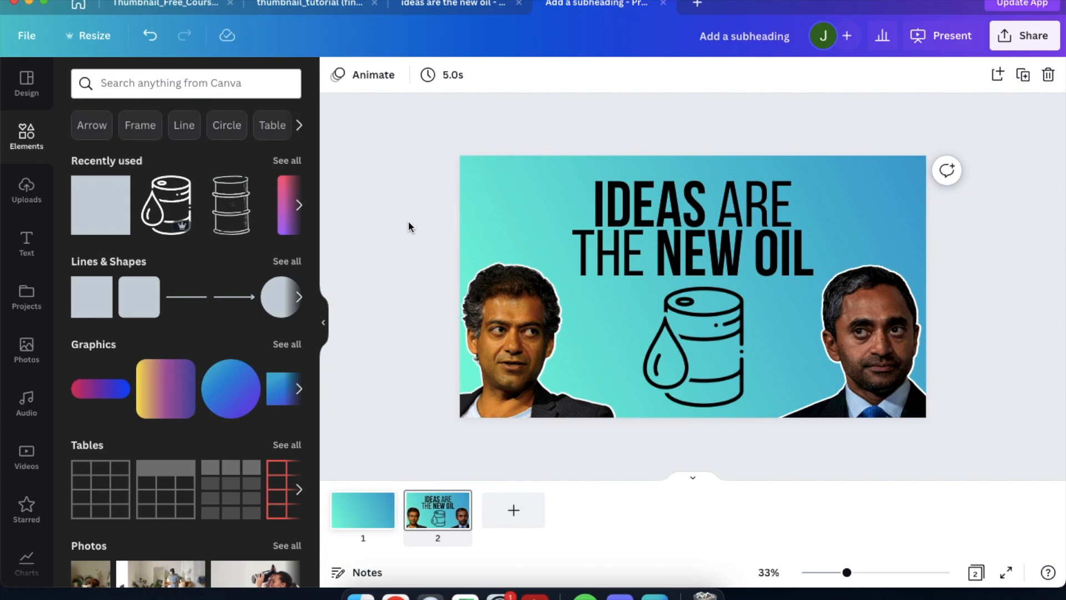
scroll(745, 195, "up", 2)
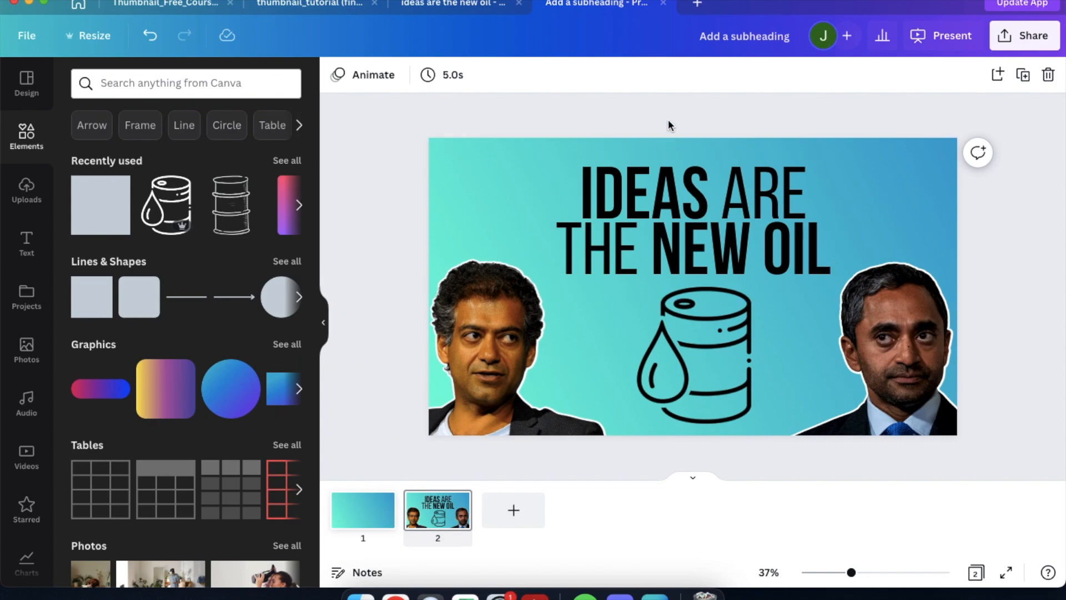
left_click(453, 5)
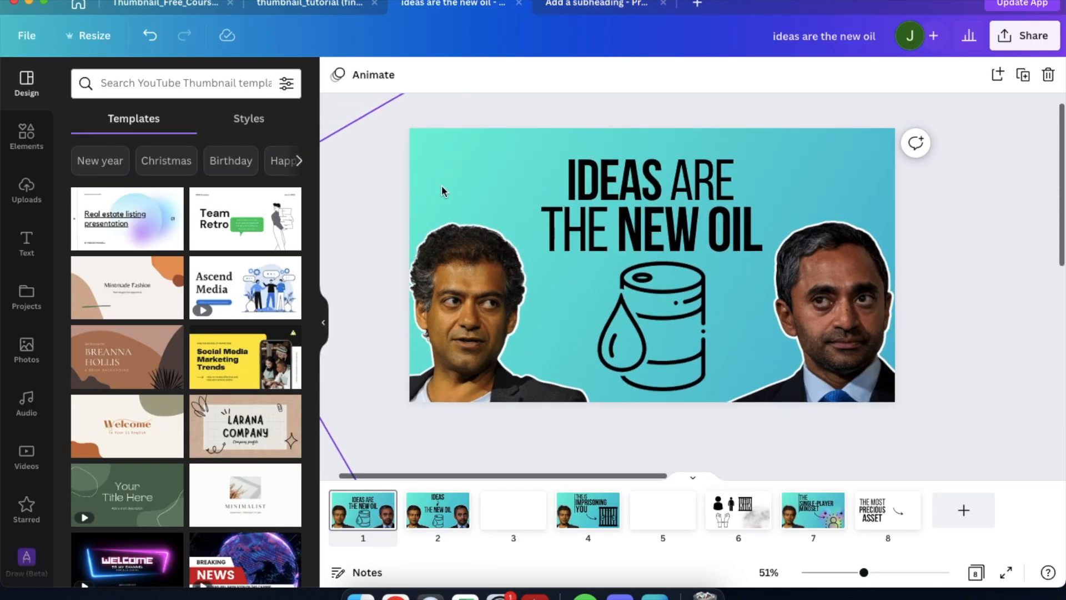
left_click(580, 5)
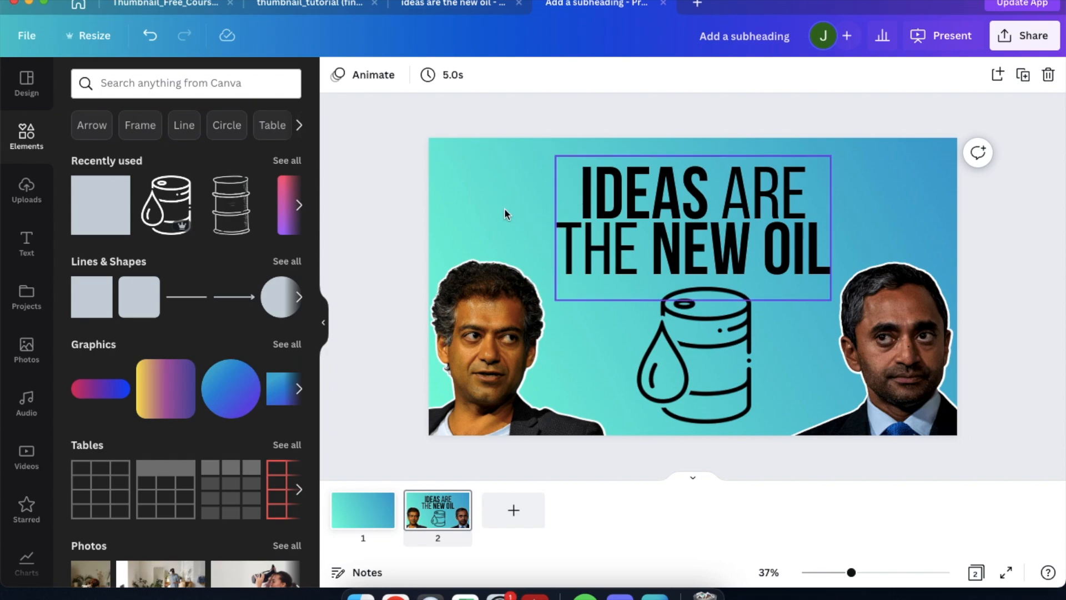
Unlock the rotated gradient background, enlarge it further beyond the canvas to shift its colors, and lock it again.
left_click(504, 211)
scroll(478, 205, "down", 3)
scroll(776, 267, "down", 2)
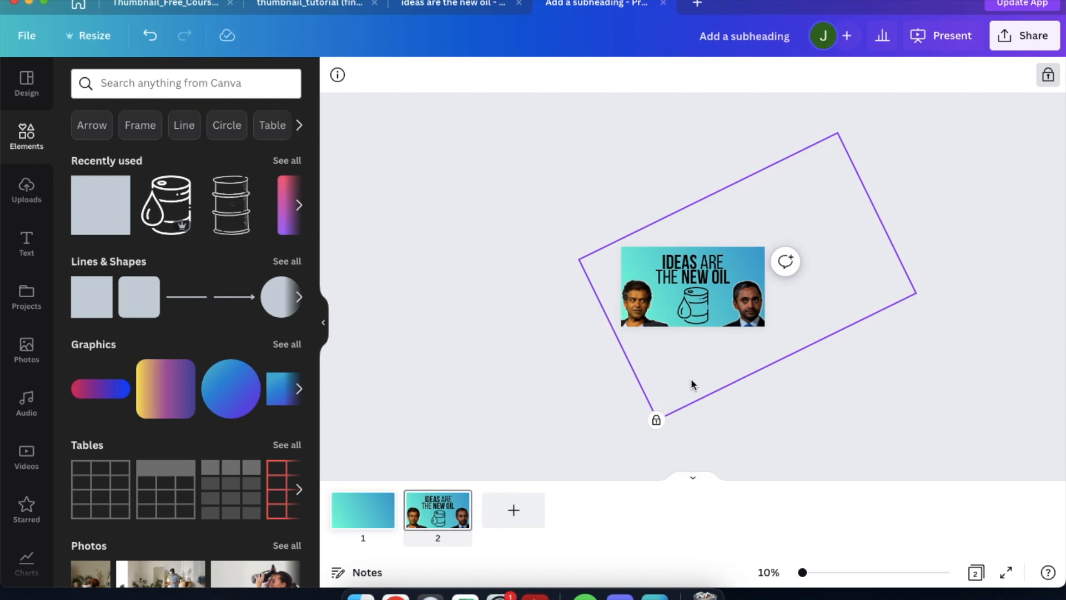
key("Escape")
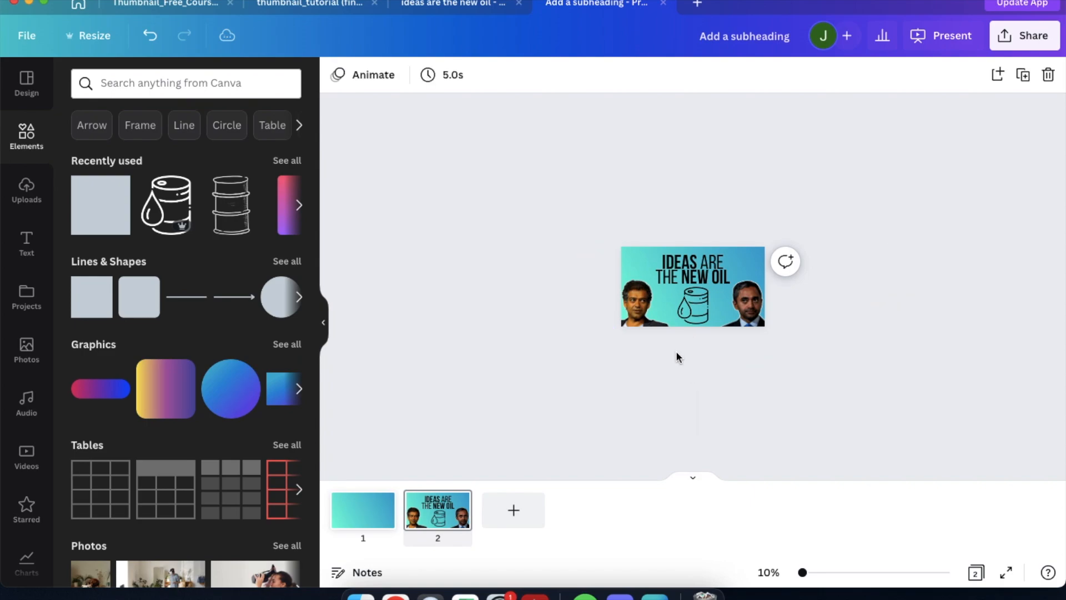
left_click(624, 246)
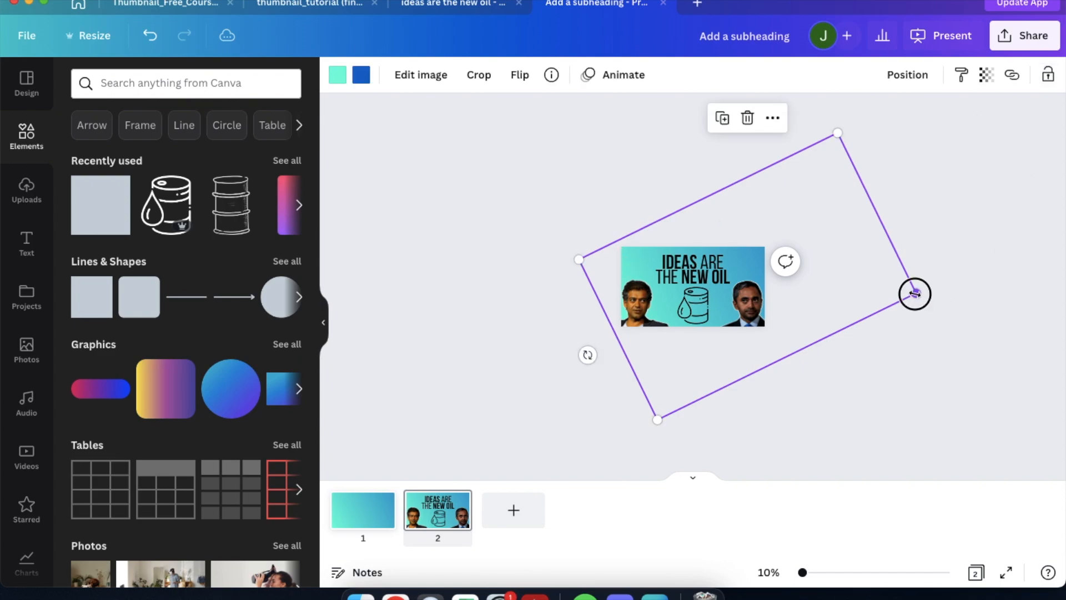
left_click_drag(916, 292, 1063, 310)
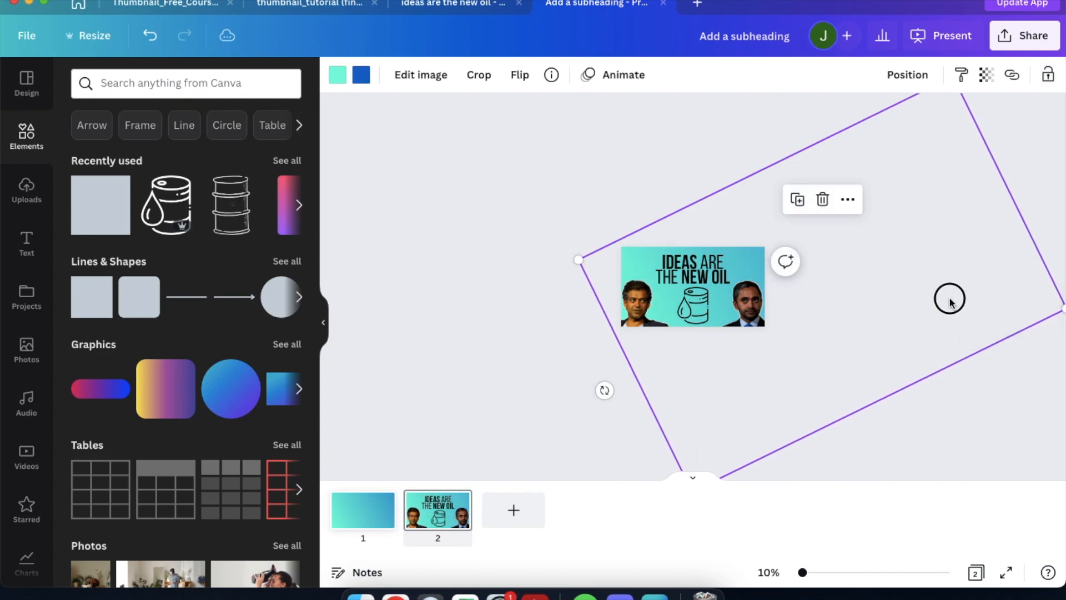
key("Escape")
left_click(626, 251)
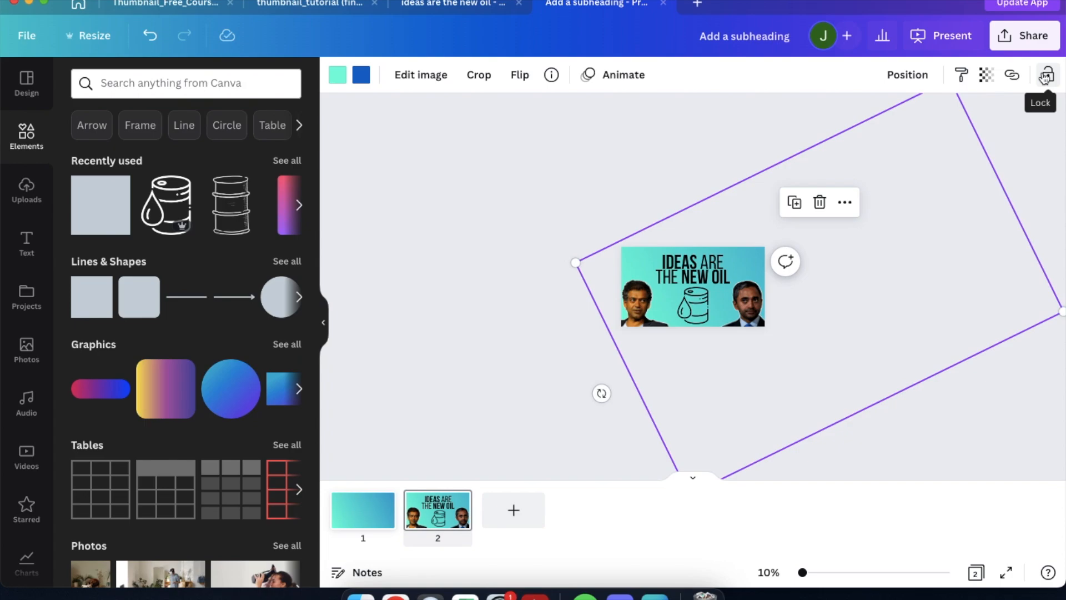
left_click(1045, 77)
left_click(711, 143)
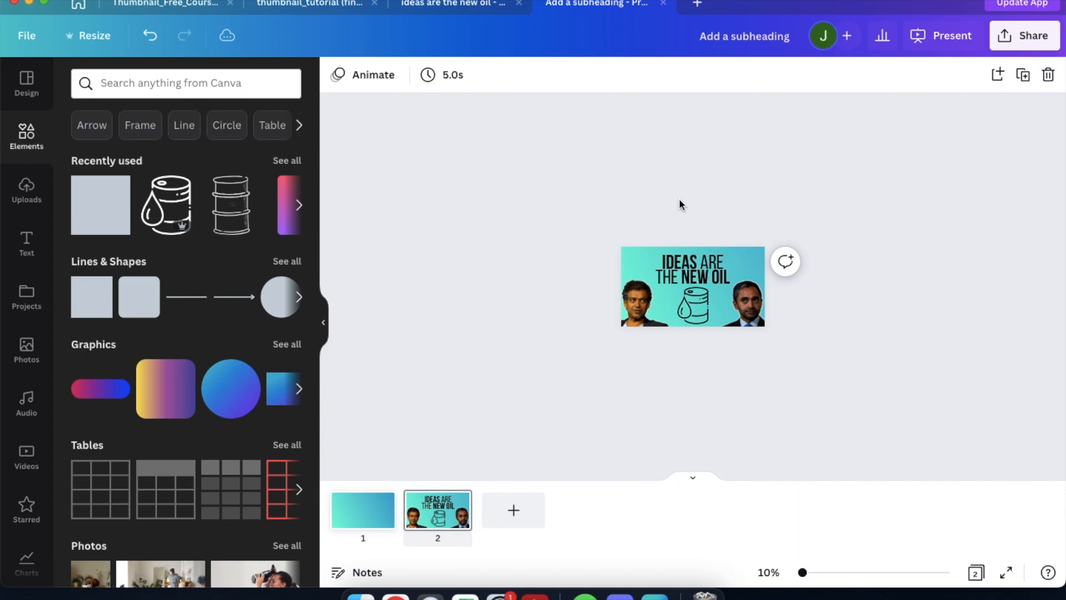
scroll(643, 203, "up", 5)
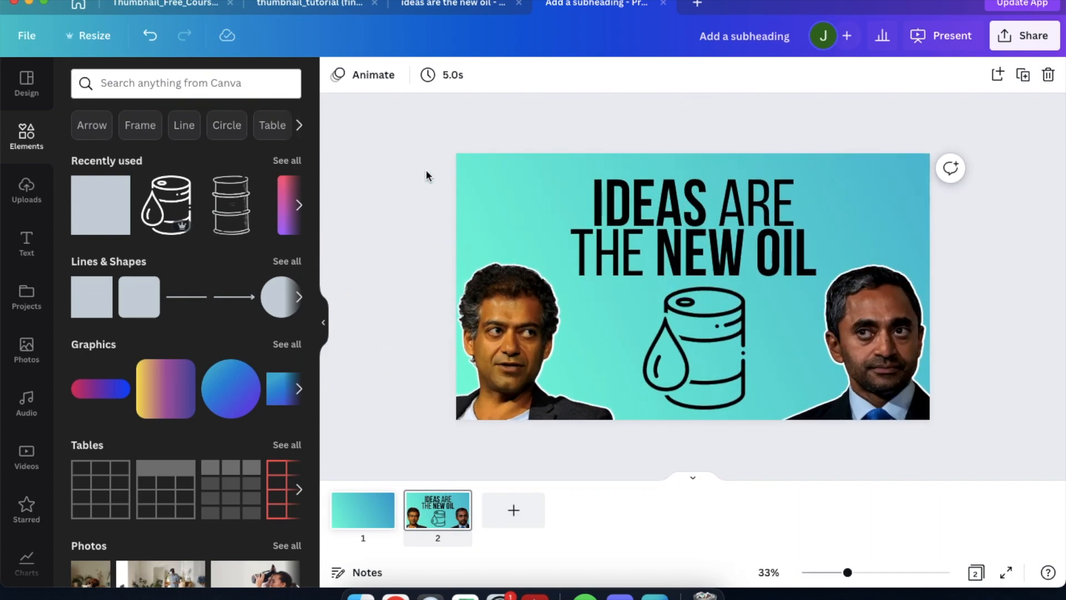
scroll(425, 168, "up", 3)
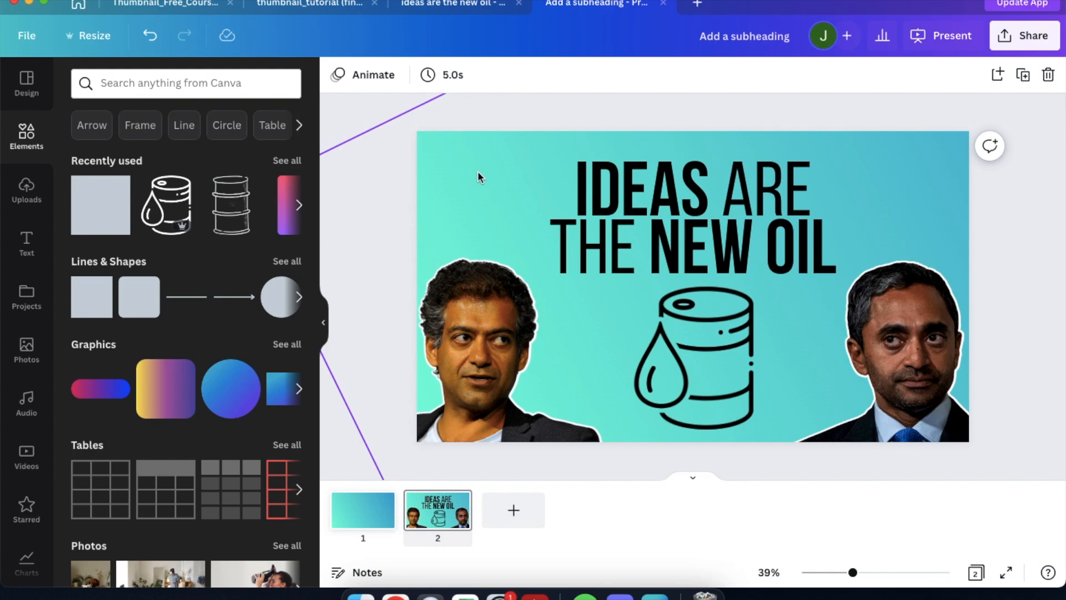
Switch to the browser to view the removal.ai and Borderize pages, and return to the Canva design.
key("ctrl+Left")
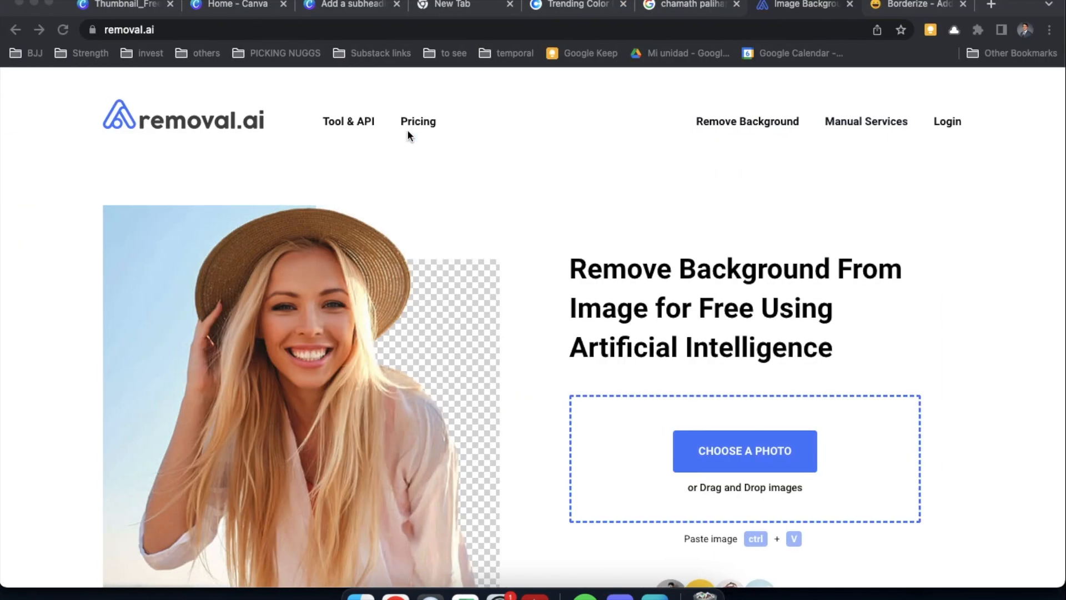
left_click(886, 8)
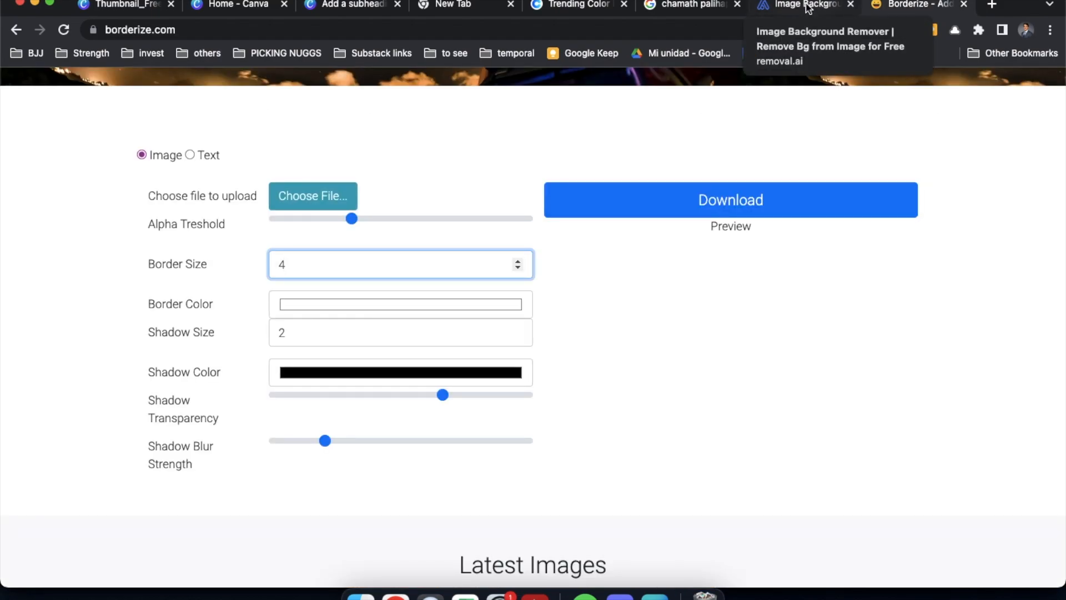
key("ctrl+Right")
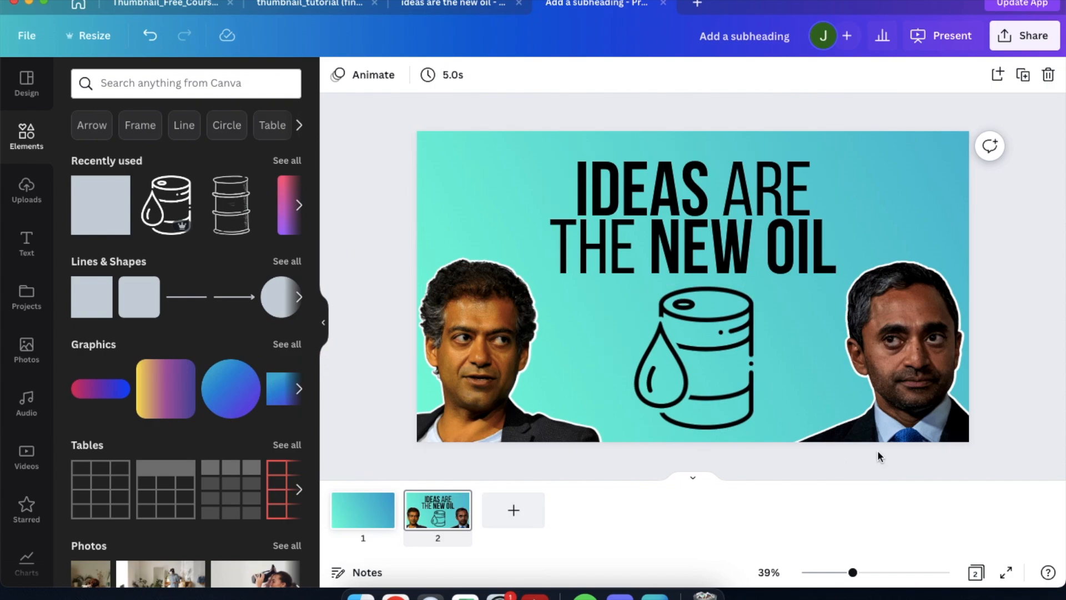
Browse the recently used graphics and the other element categories in the elements library.
left_click(716, 346)
scroll(207, 206, "right", 5)
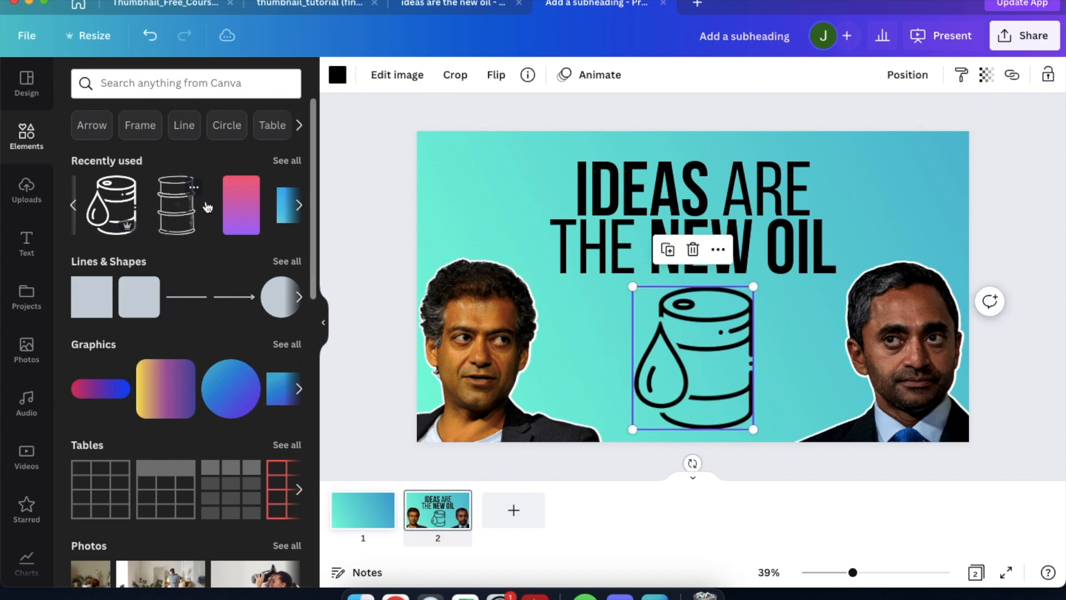
scroll(207, 207, "left", 2)
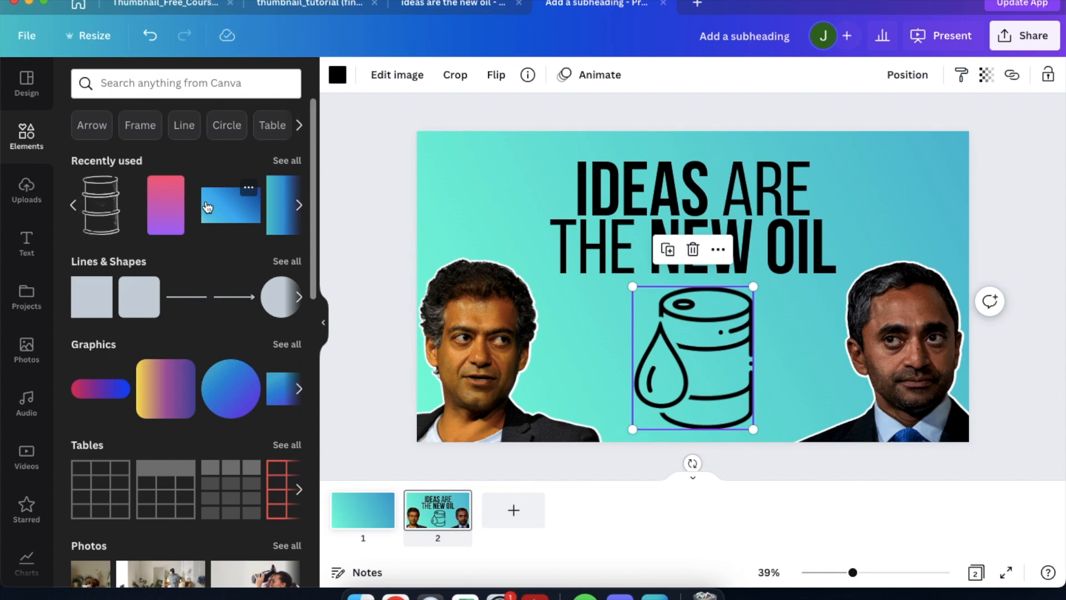
scroll(202, 258, "down", 10)
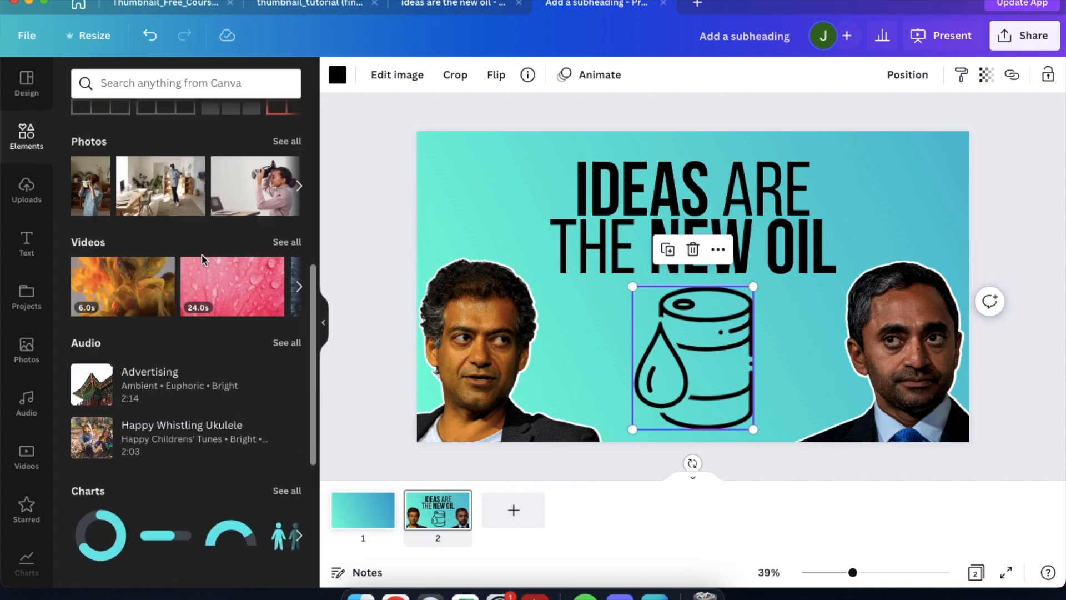
Look through the remaining element categories down to charts and stickers, and deselect the barrel graphic.
scroll(162, 362, "down", 3)
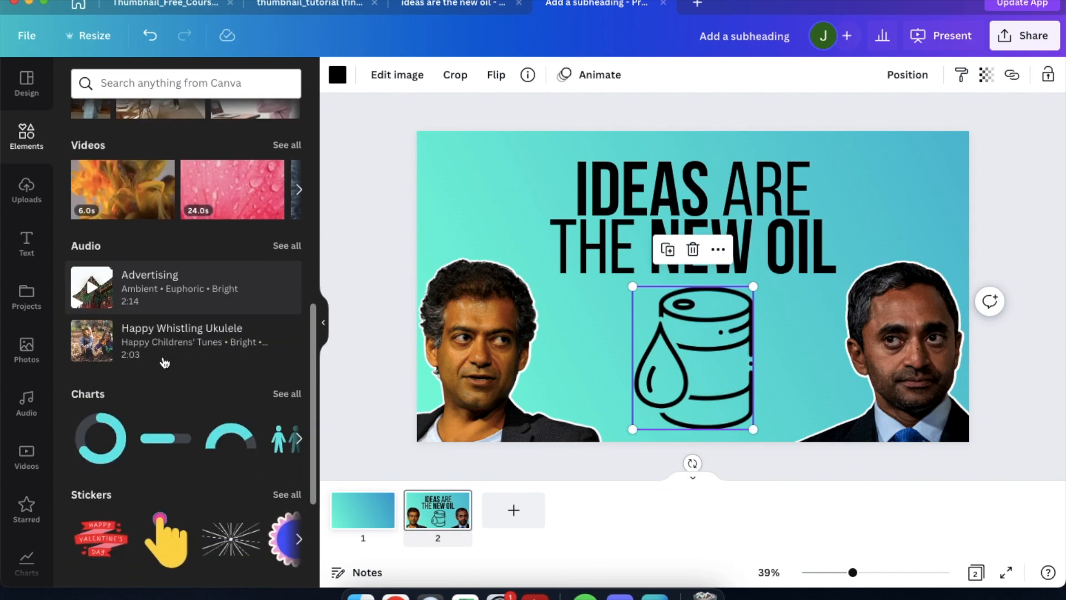
scroll(163, 362, "up", 4)
scroll(164, 362, "up", 8)
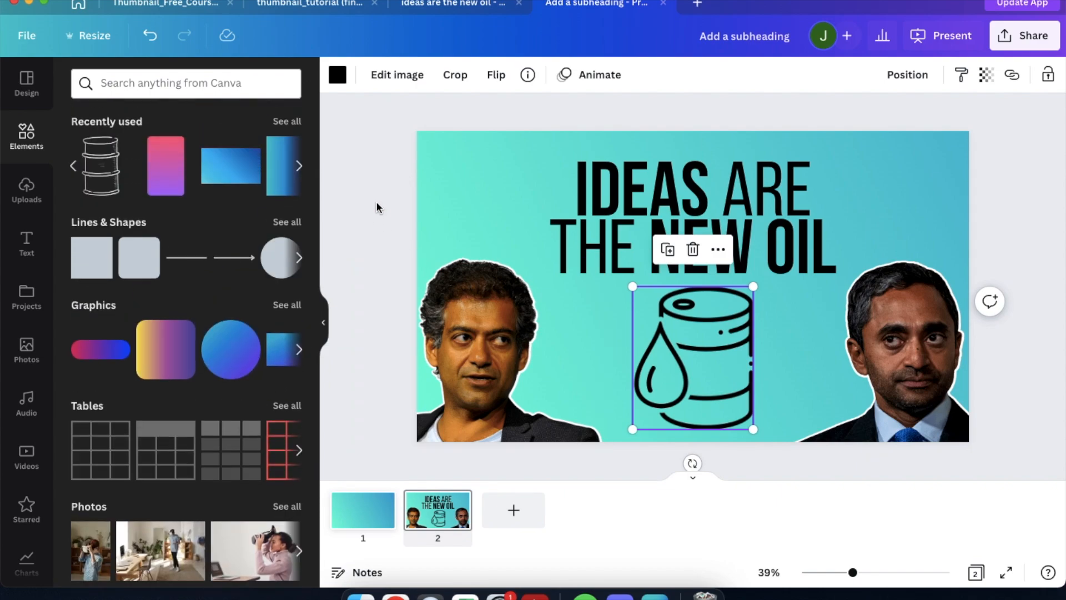
left_click(381, 153)
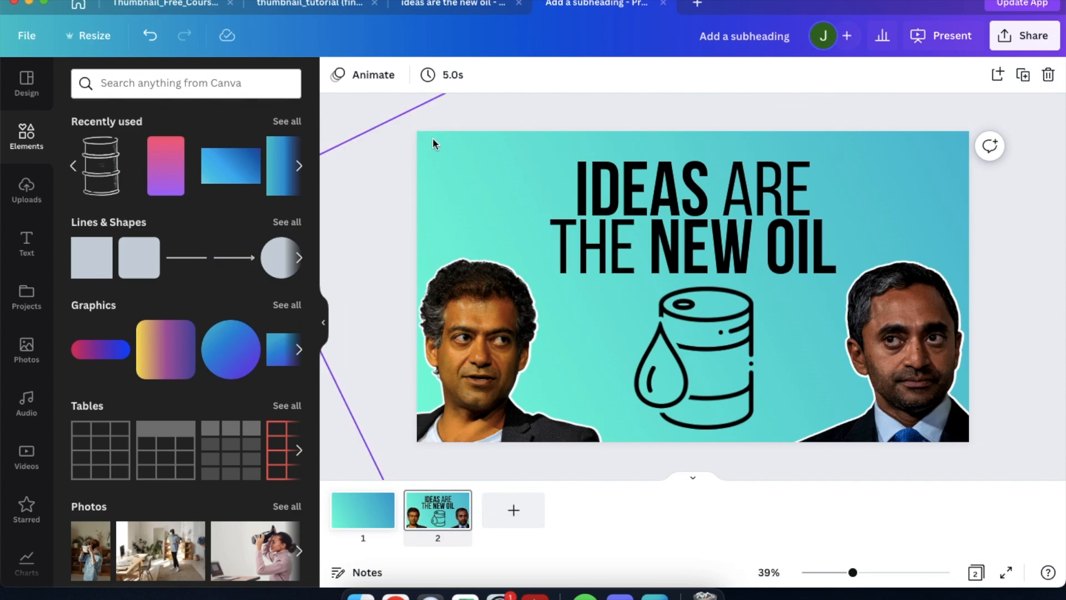
Reduce the zoom to about 12% to examine how the thumbnail reads at a small size.
scroll(432, 138, "down", 3)
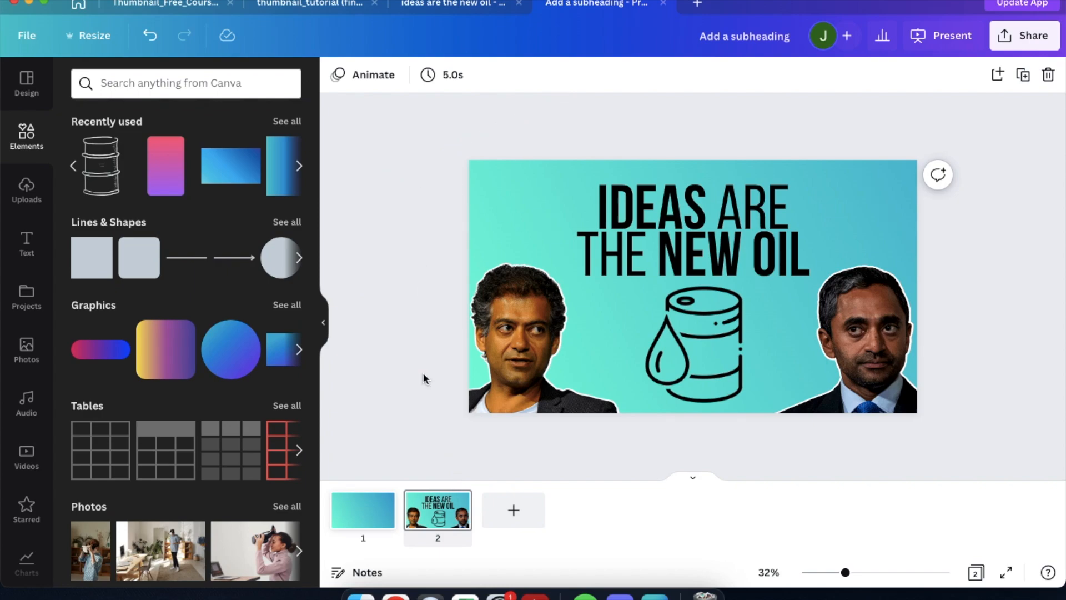
scroll(422, 372, "down", 3)
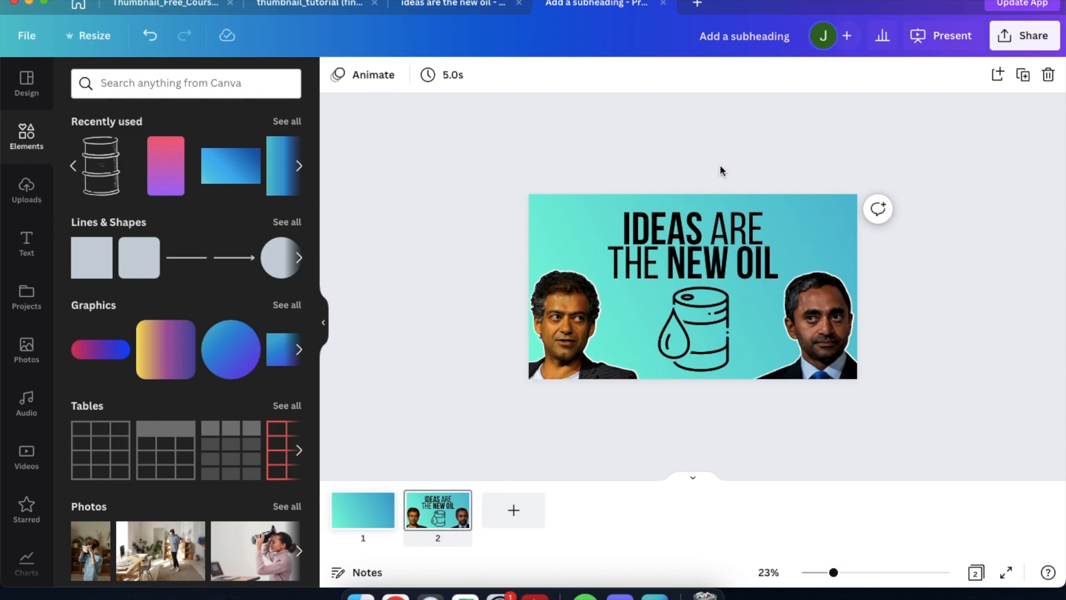
scroll(720, 166, "down", 3)
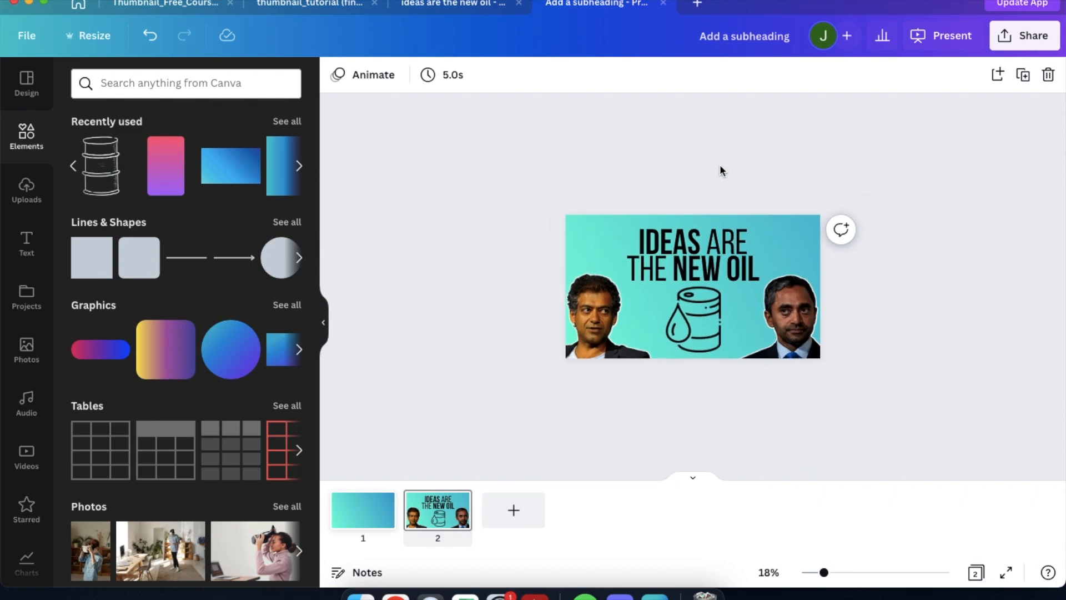
scroll(720, 167, "down", 2)
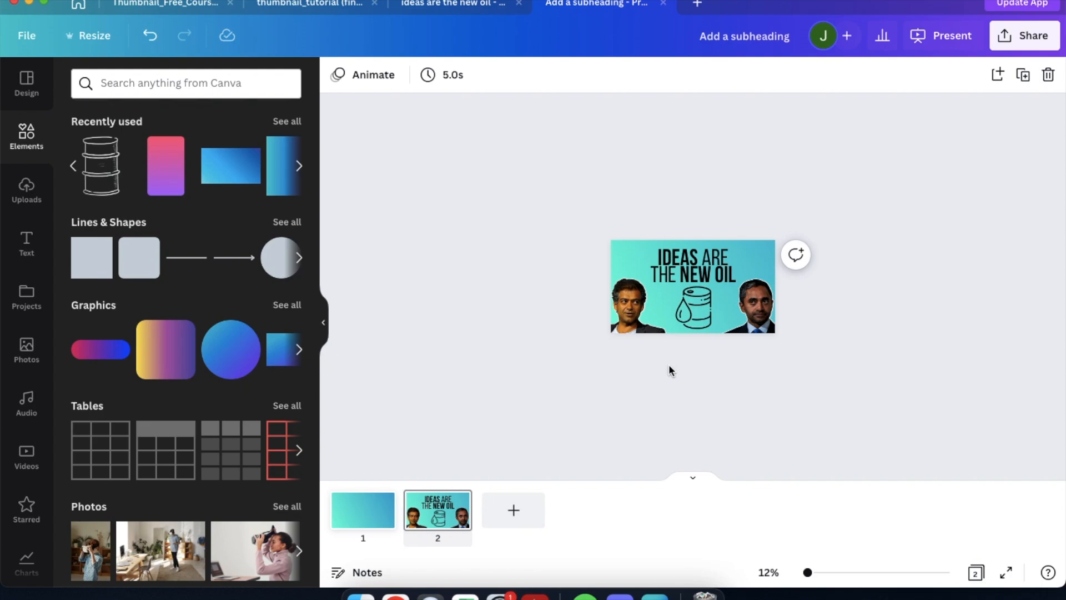
scroll(674, 219, "up", 3)
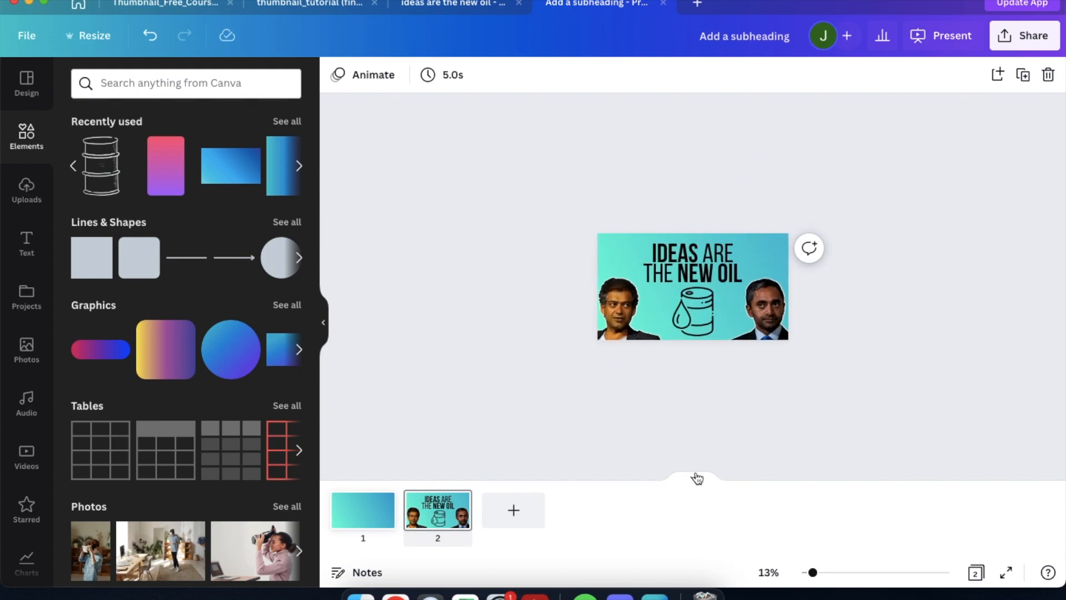
Switch to the scrolling page view to look over both pages, and return to the single view of page 2.
left_click(693, 477)
scroll(697, 478, "down", 10)
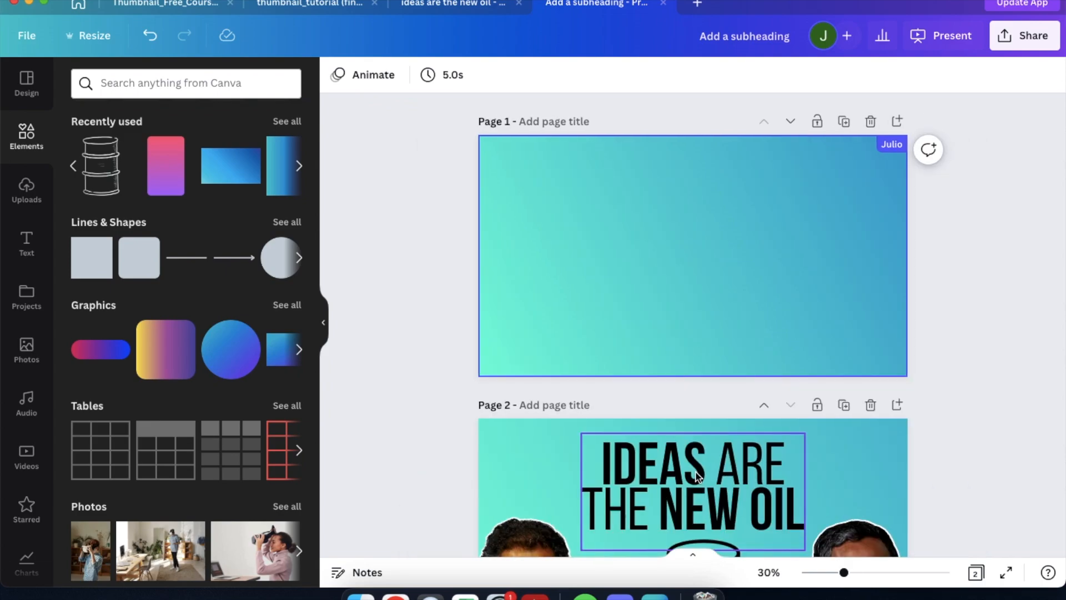
scroll(698, 478, "up", 3)
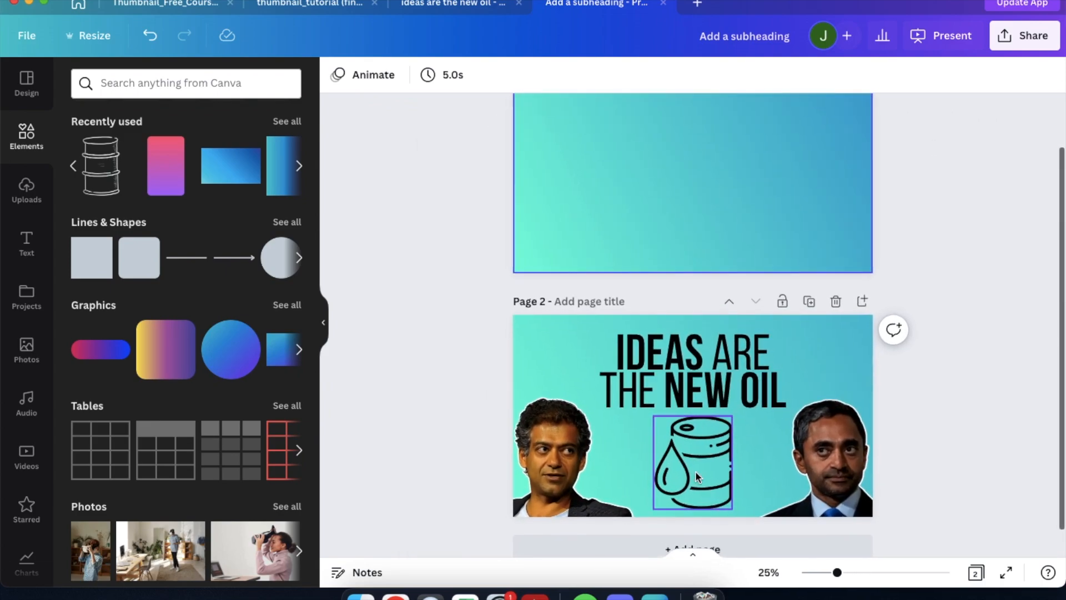
scroll(698, 477, "down", 1)
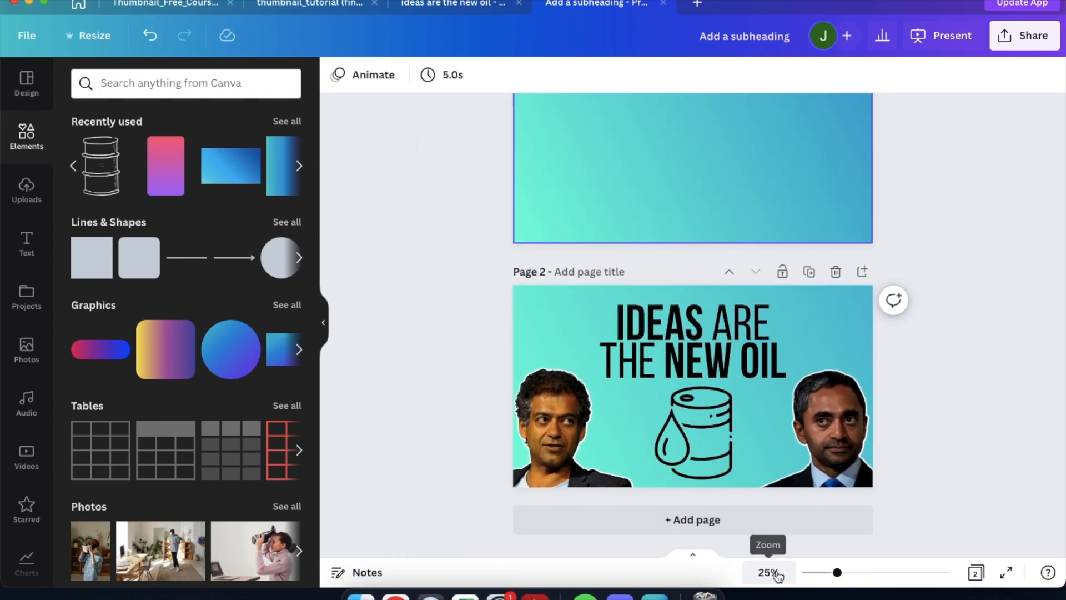
left_click(692, 554)
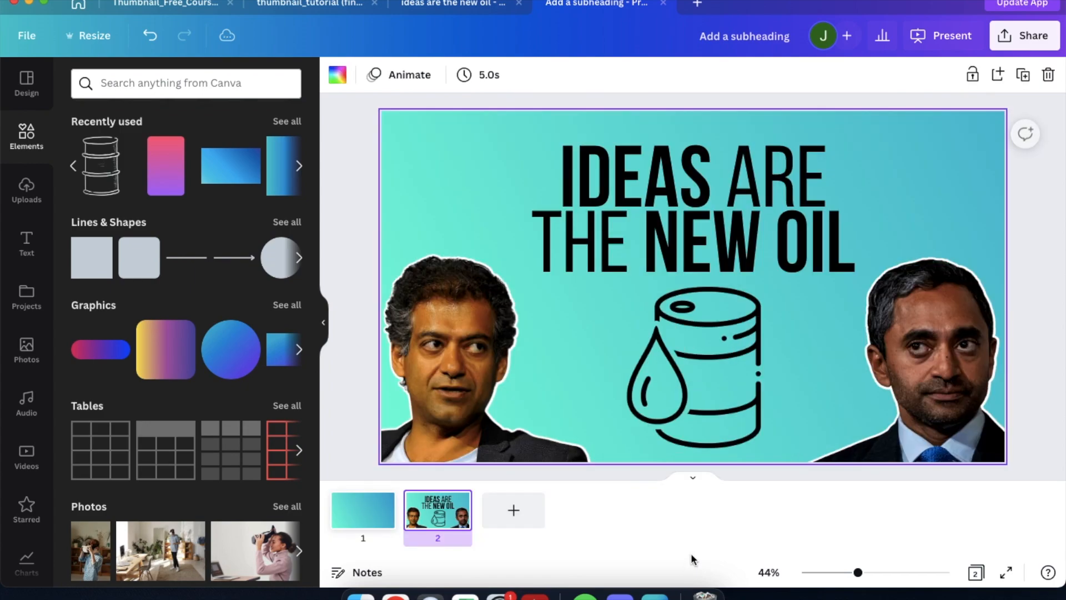
Examine the legibility of the title, barrel and portraits on page 2 at several small zoom levels, down to 10%.
scroll(688, 389, "down", 10)
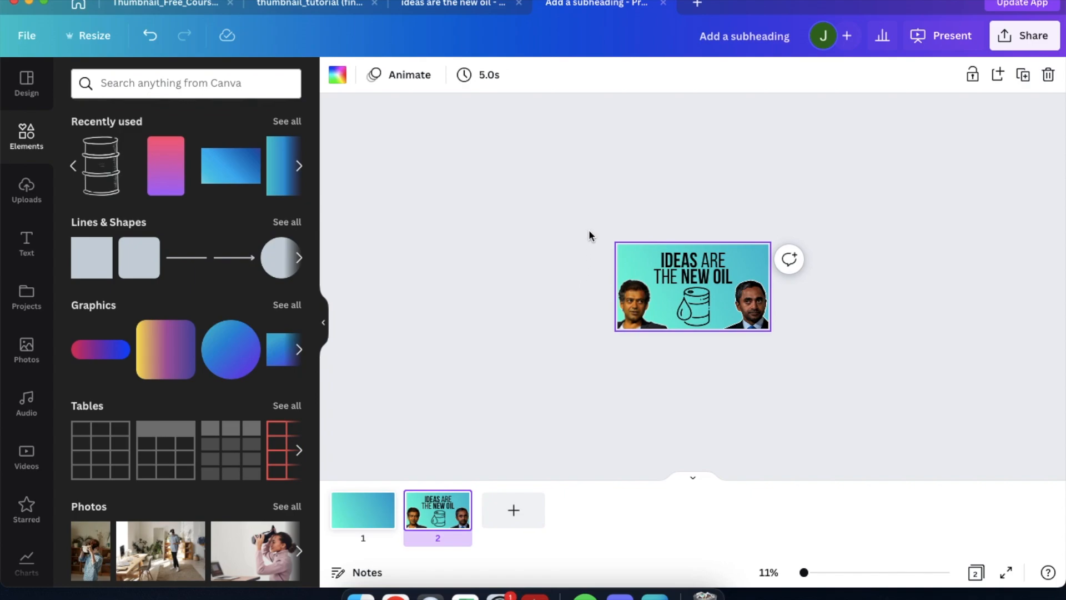
left_click(586, 281)
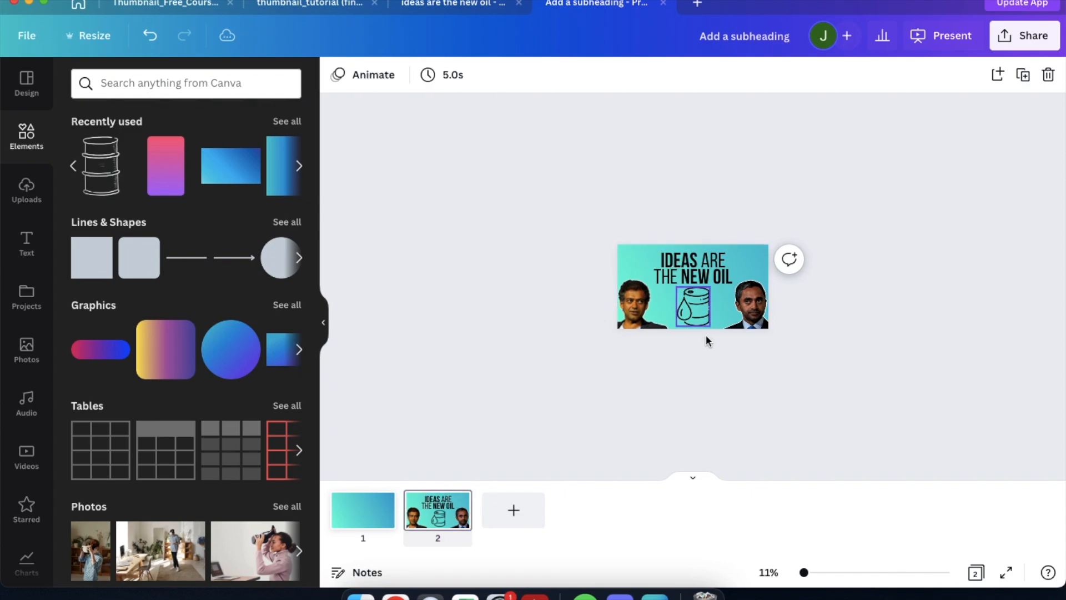
scroll(713, 321, "up", 1)
scroll(712, 320, "up", 1)
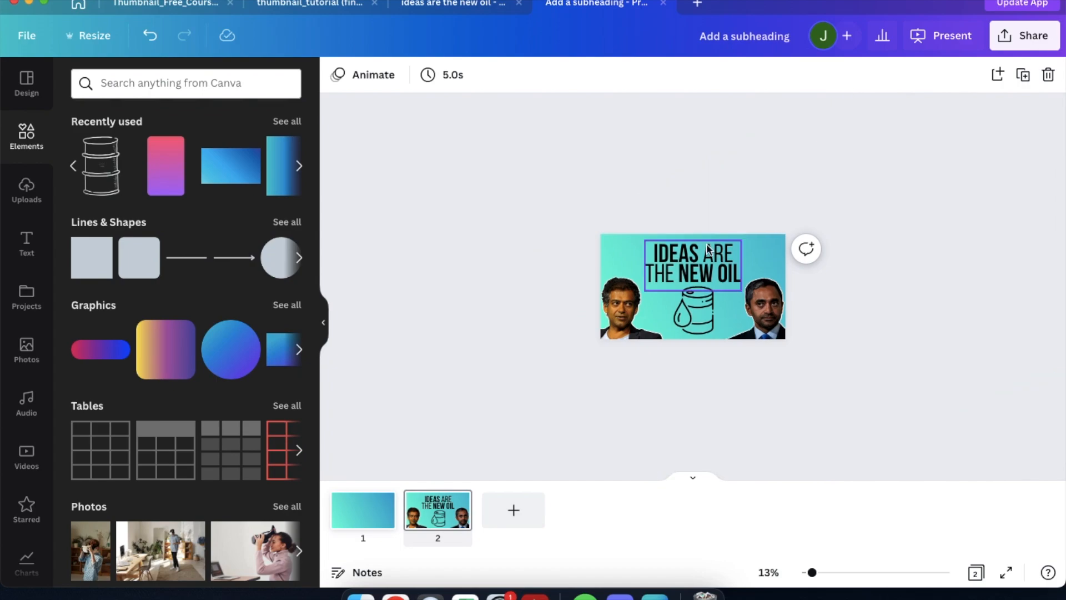
scroll(683, 224, "up", 3)
scroll(684, 225, "down", 1)
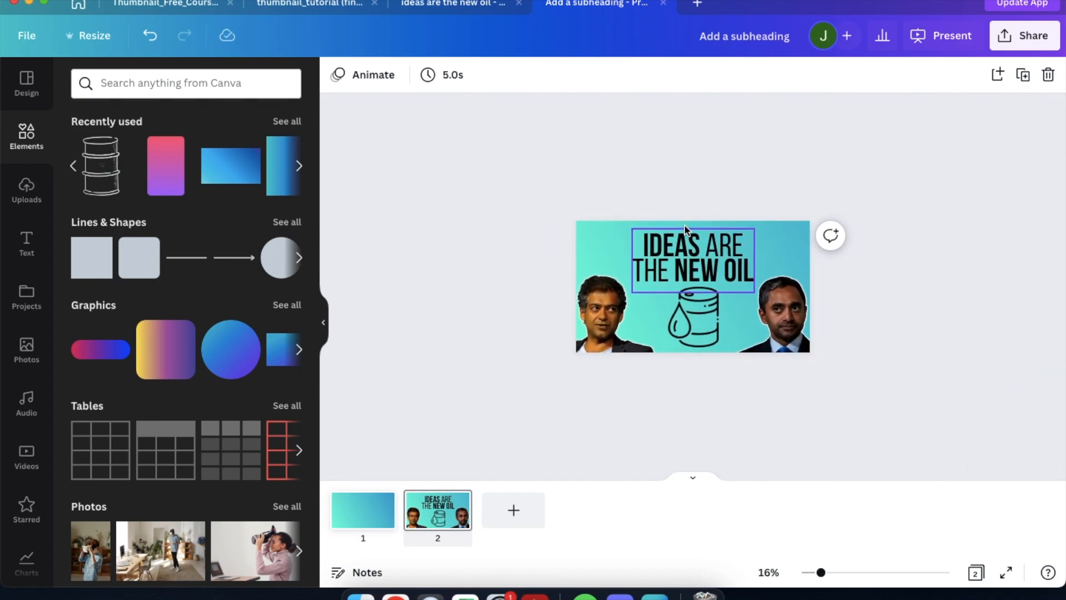
scroll(658, 241, "up", 3)
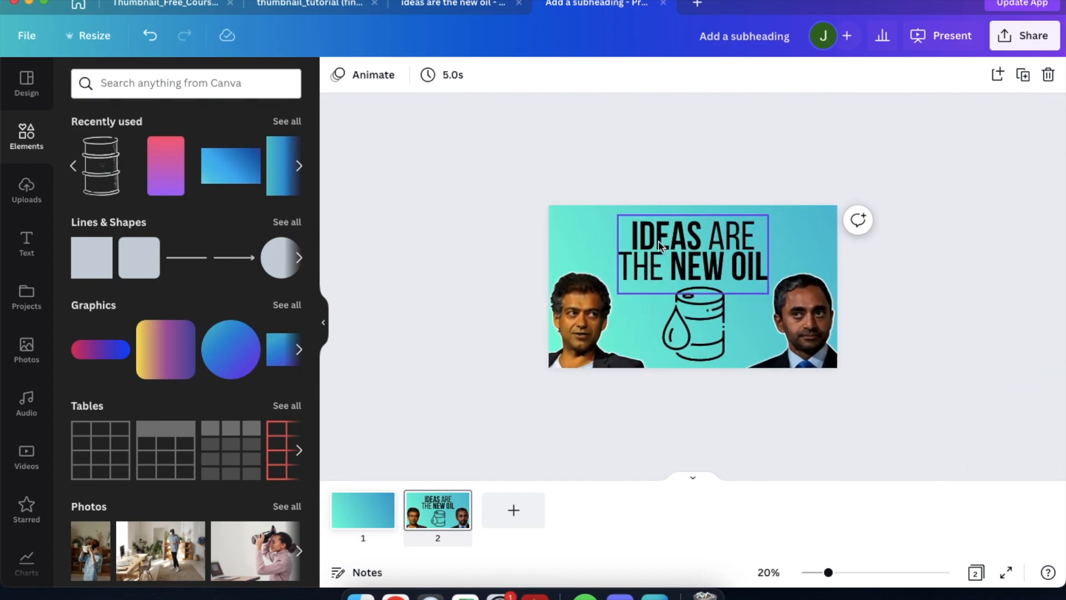
scroll(658, 241, "down", 1)
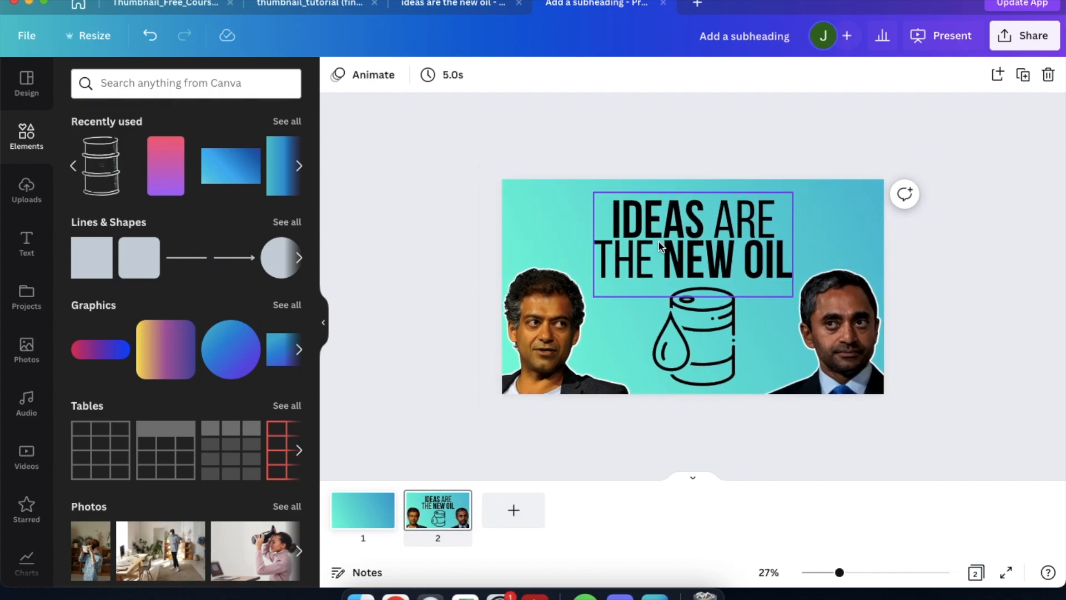
scroll(658, 242, "down", 1)
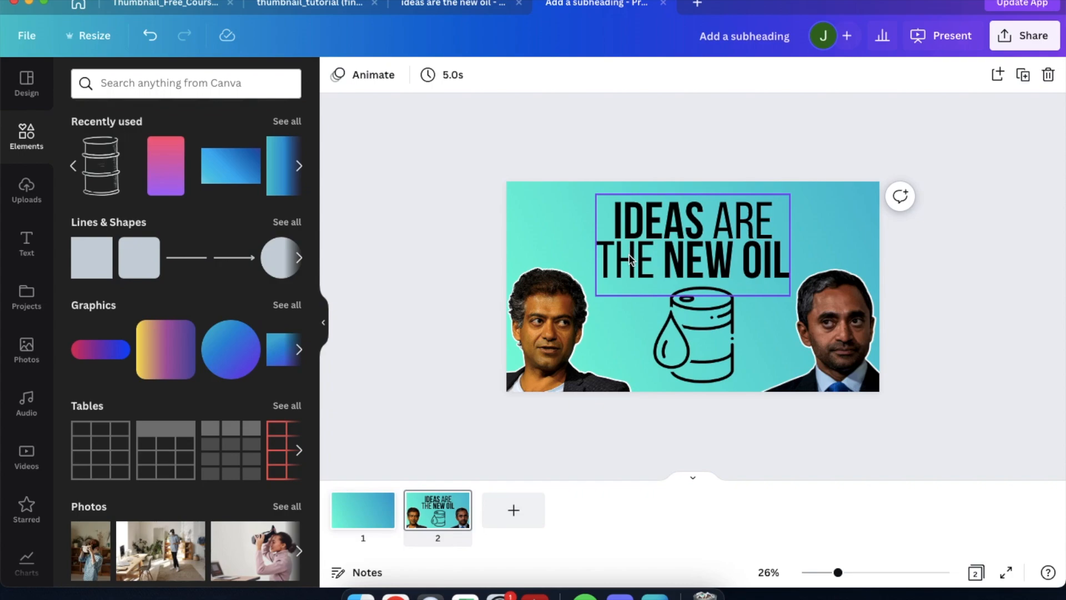
scroll(630, 251, "down", 5)
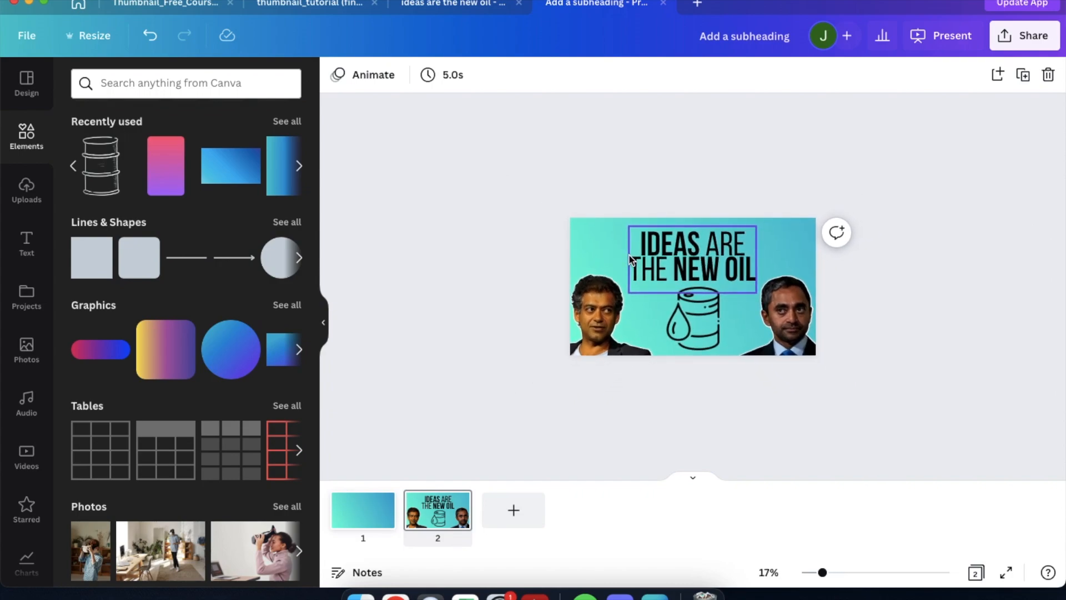
scroll(629, 256, "down", 2)
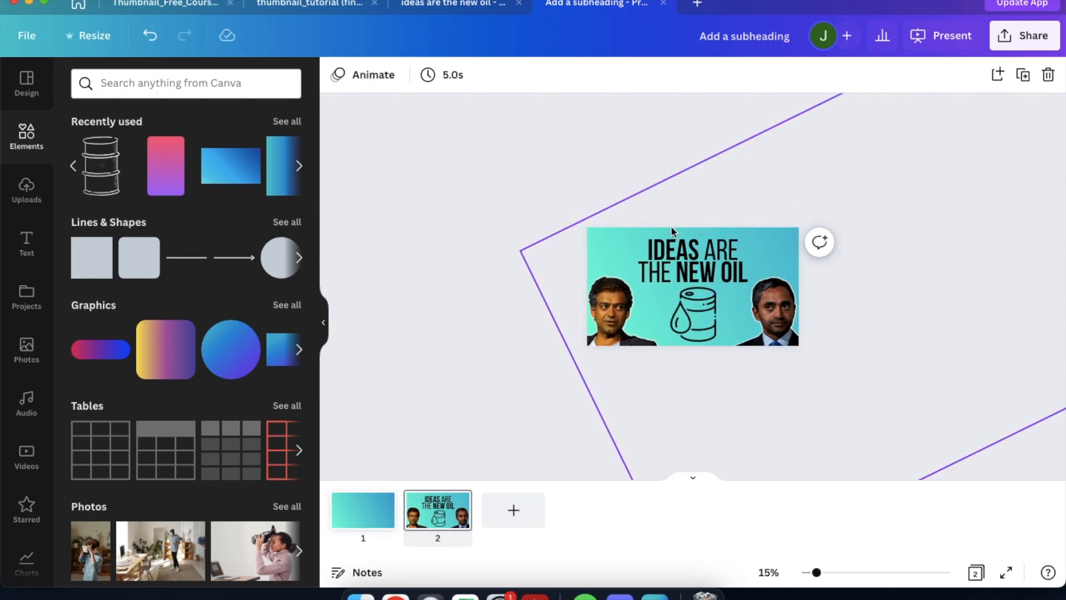
scroll(634, 238, "down", 3)
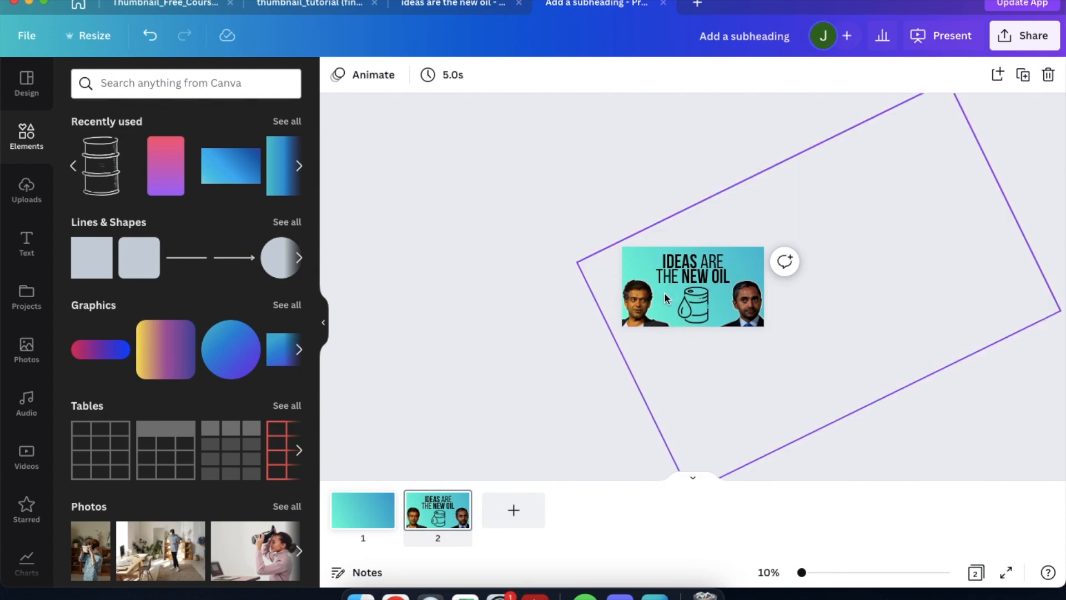
scroll(652, 303, "up", 1)
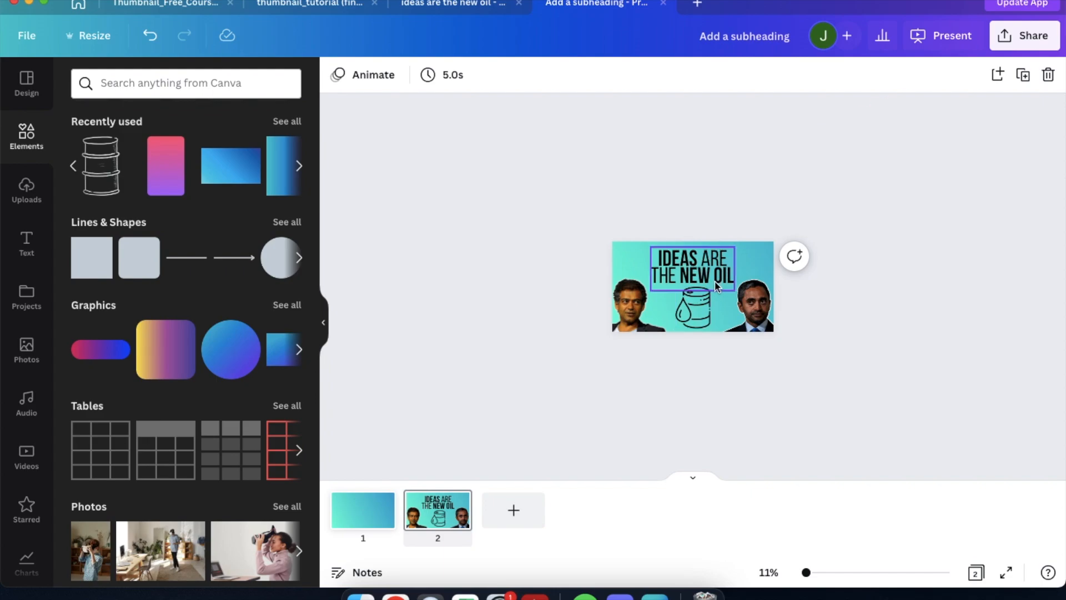
scroll(714, 280, "up", 2)
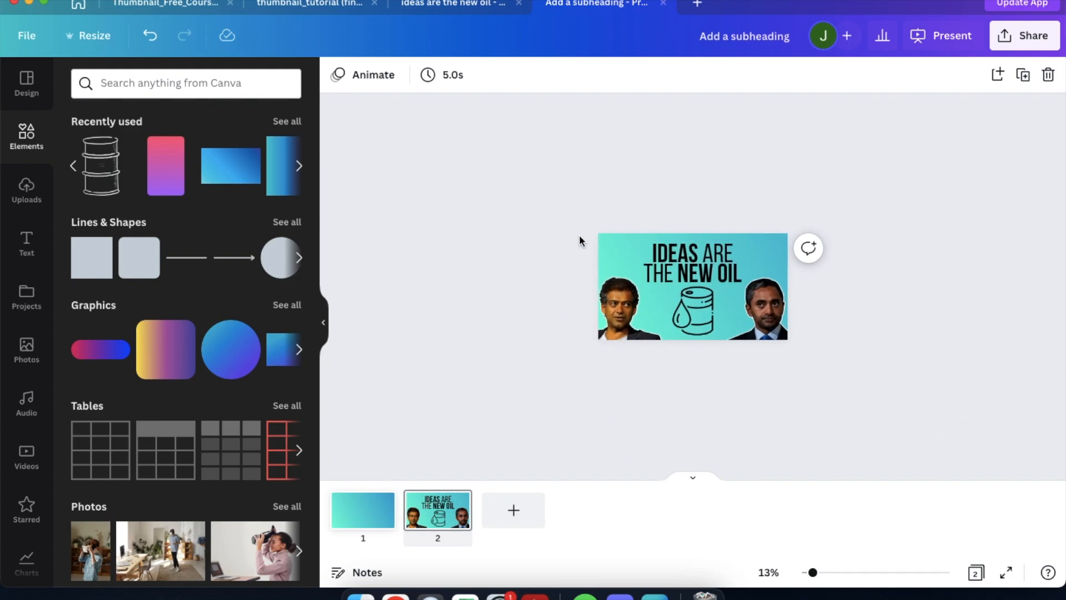
scroll(504, 224, "down", 1)
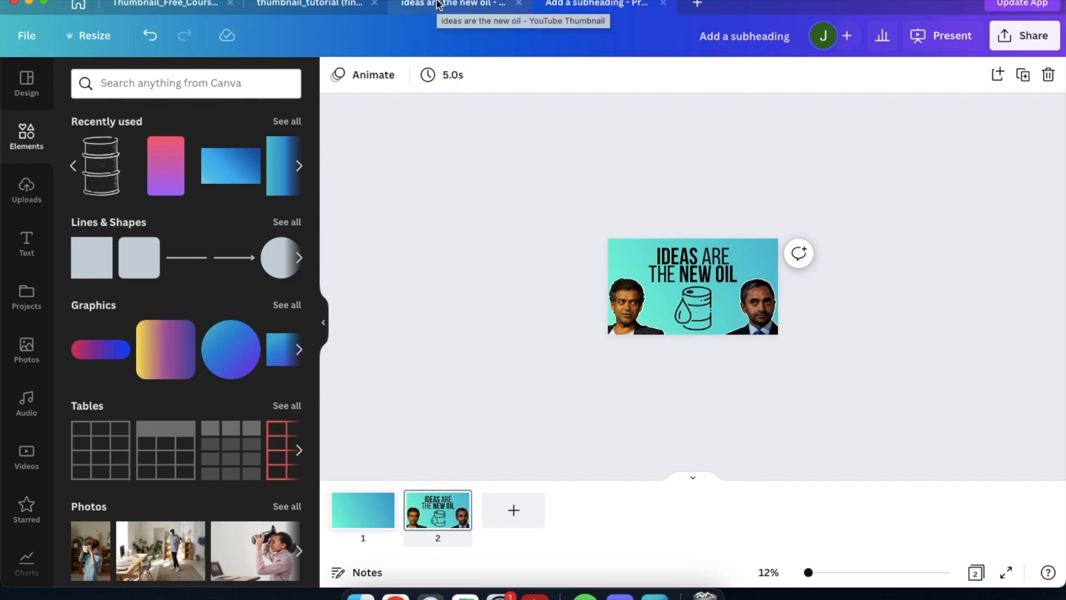
View the "ideas are the new oil" reference design zoomed out, and inspect the checklist and course links on page 10 of thumbnail_tutorial (finished).
left_click(467, 6)
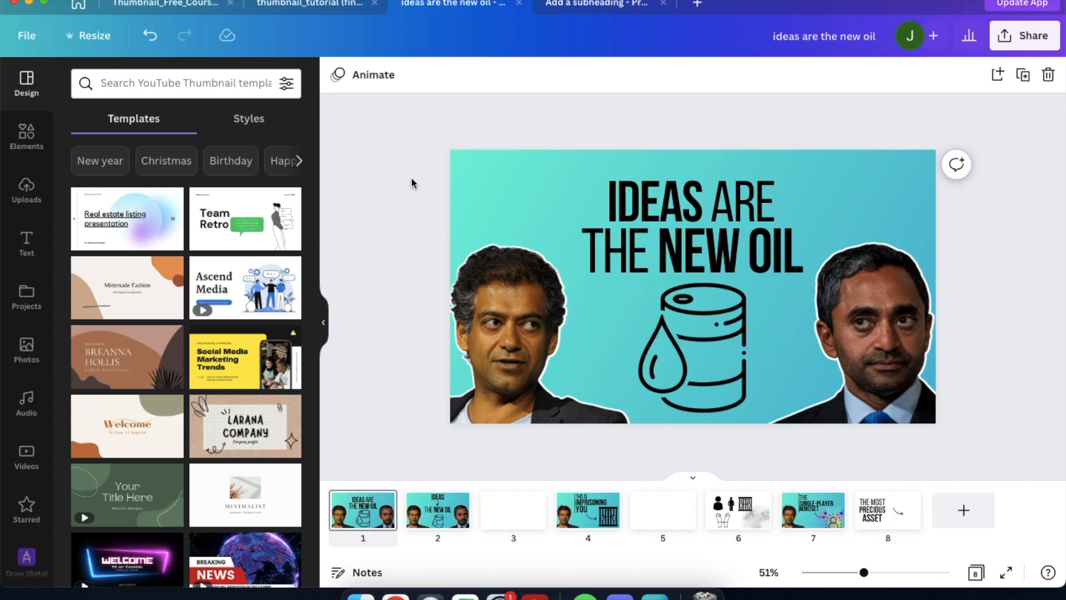
scroll(413, 183, "down", 3)
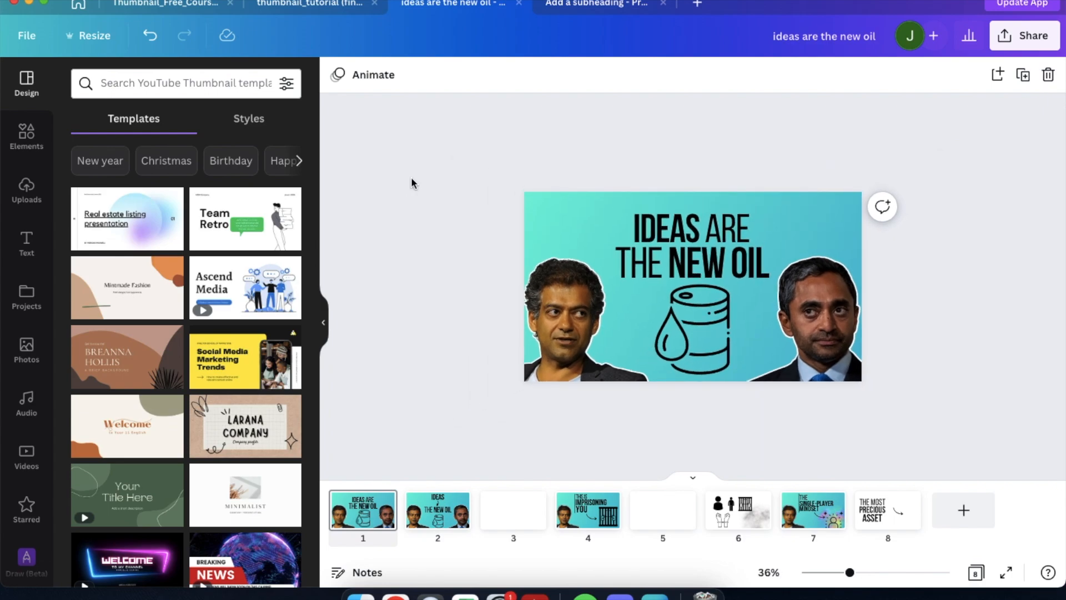
left_click(322, 5)
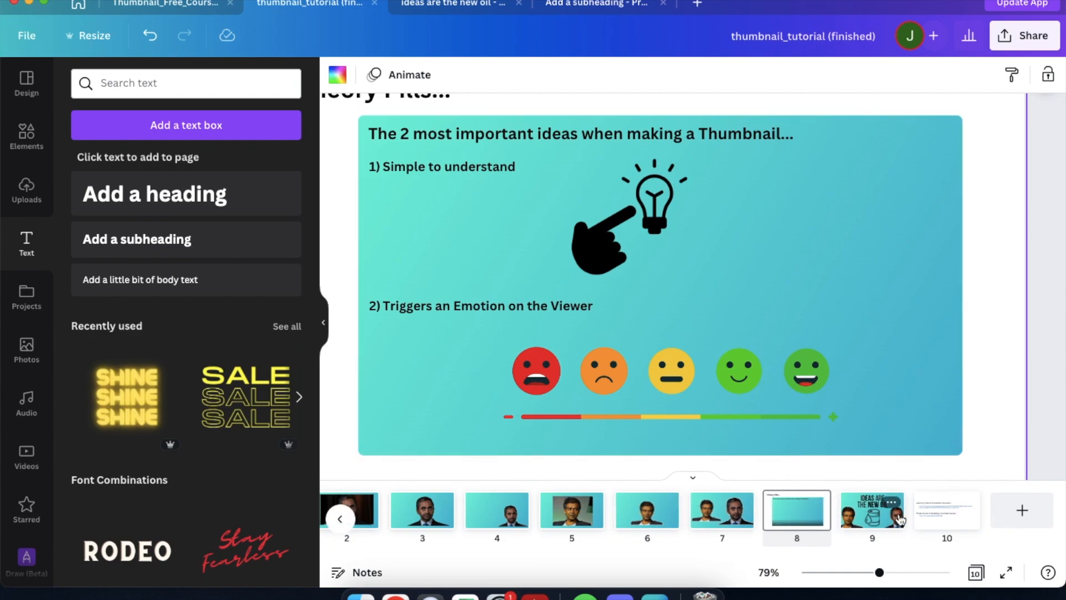
left_click(946, 508)
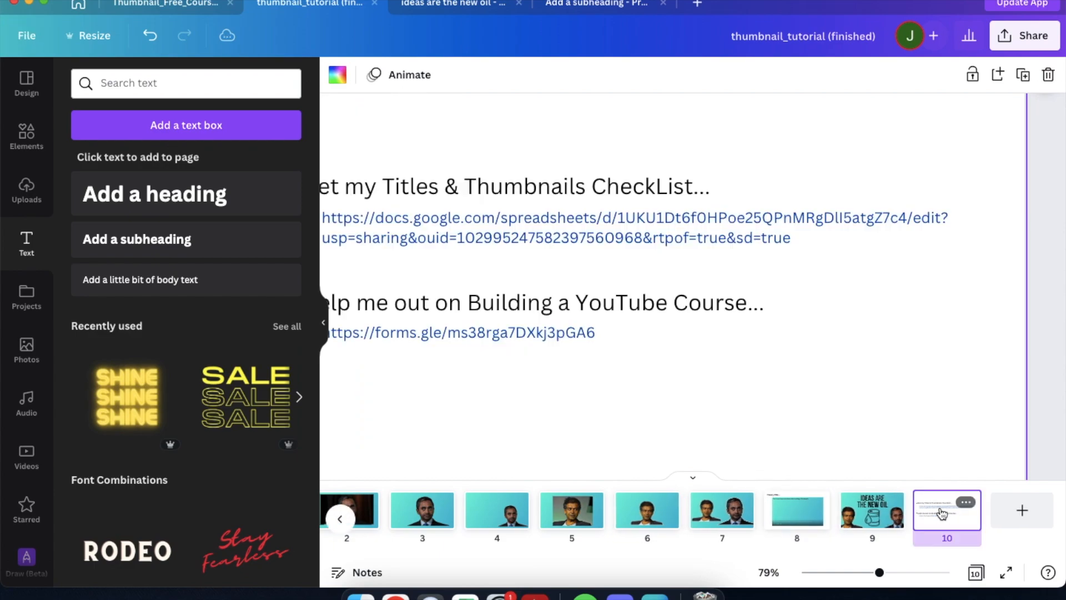
scroll(733, 393, "down", 4)
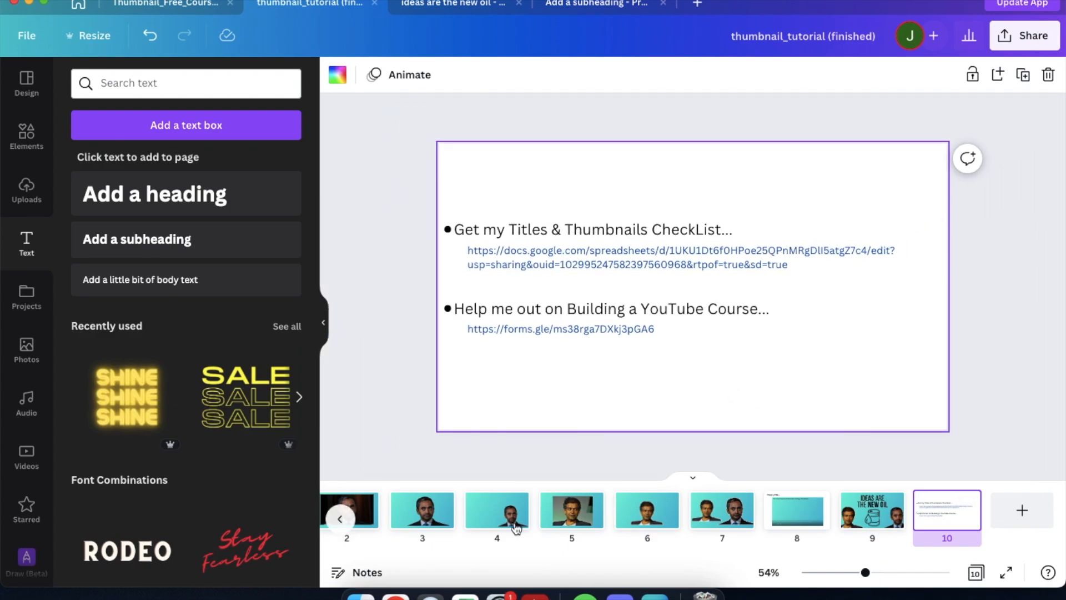
scroll(443, 528, "left", 2)
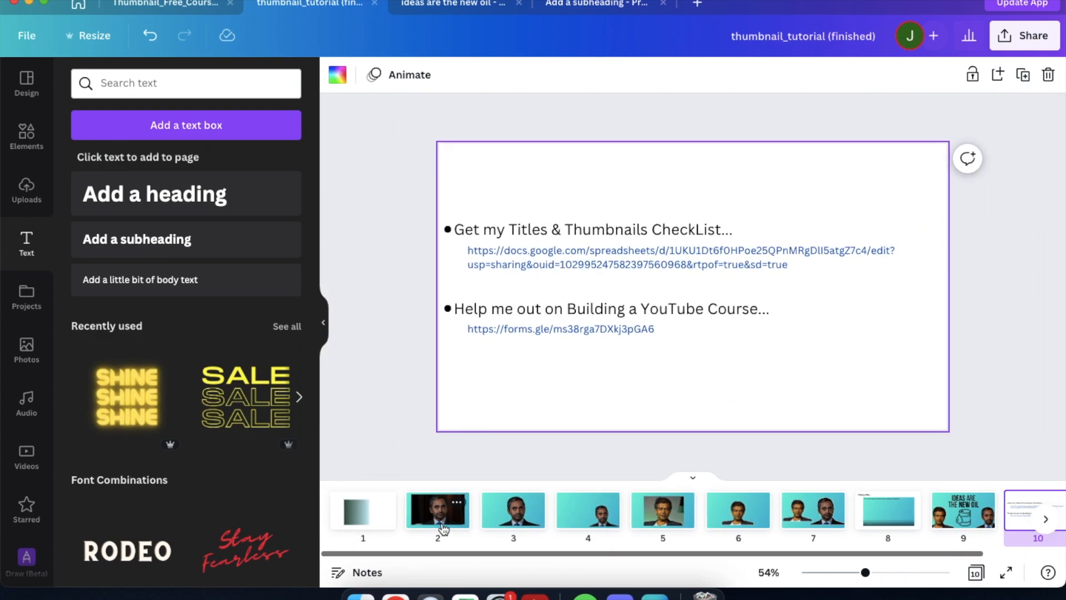
Look at the Finished Project link in the Thumbnail_Free_Course design, and return to page 10 of thumbnail_tutorial (finished).
left_click(458, 5)
left_click(195, 9)
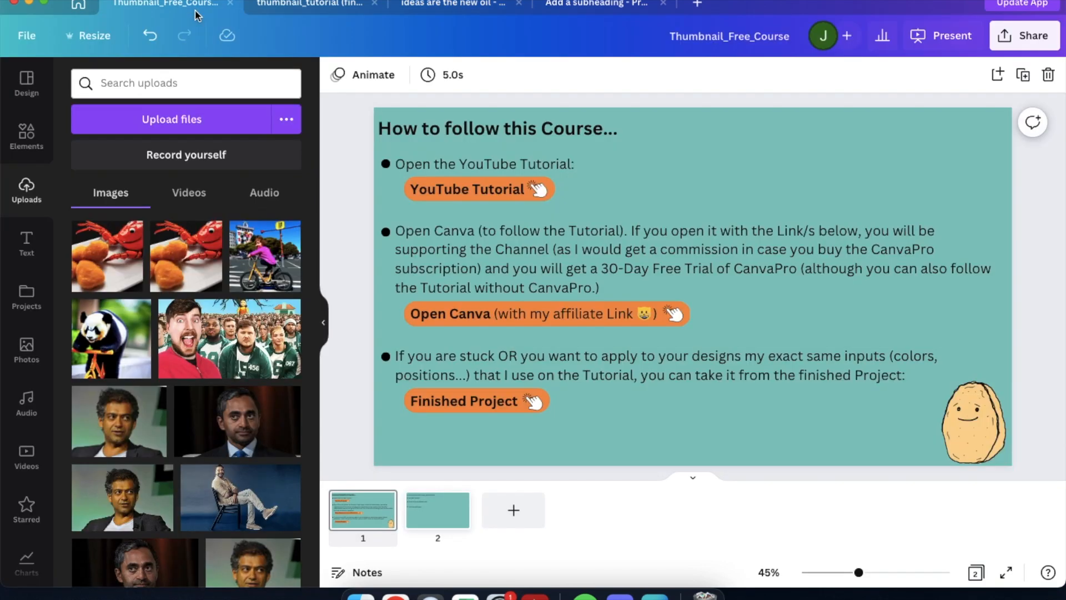
left_click(484, 399)
left_click(465, 354)
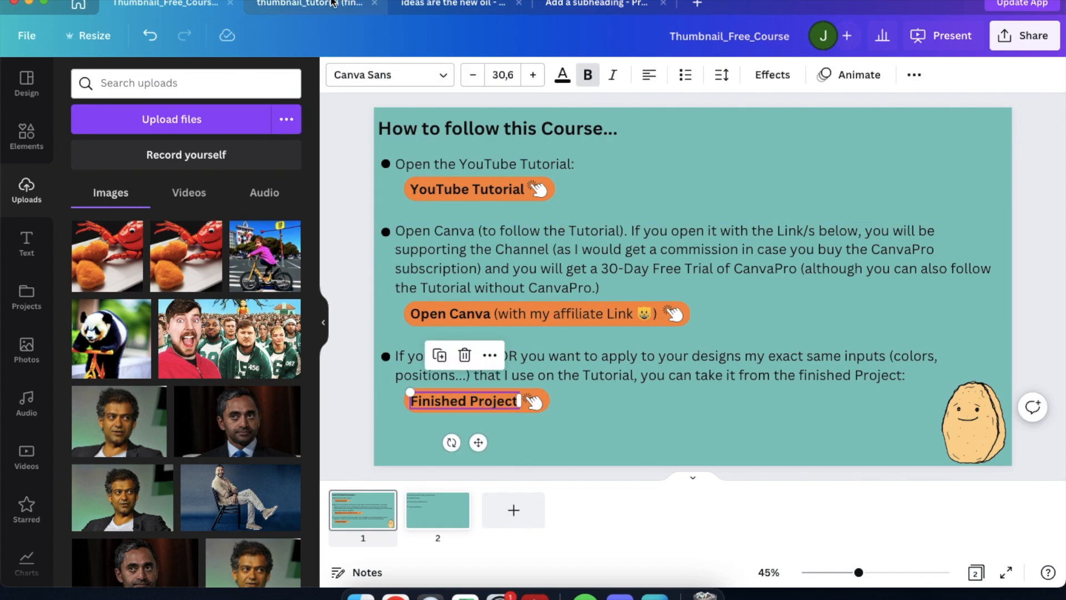
scroll(812, 521, "right", 2)
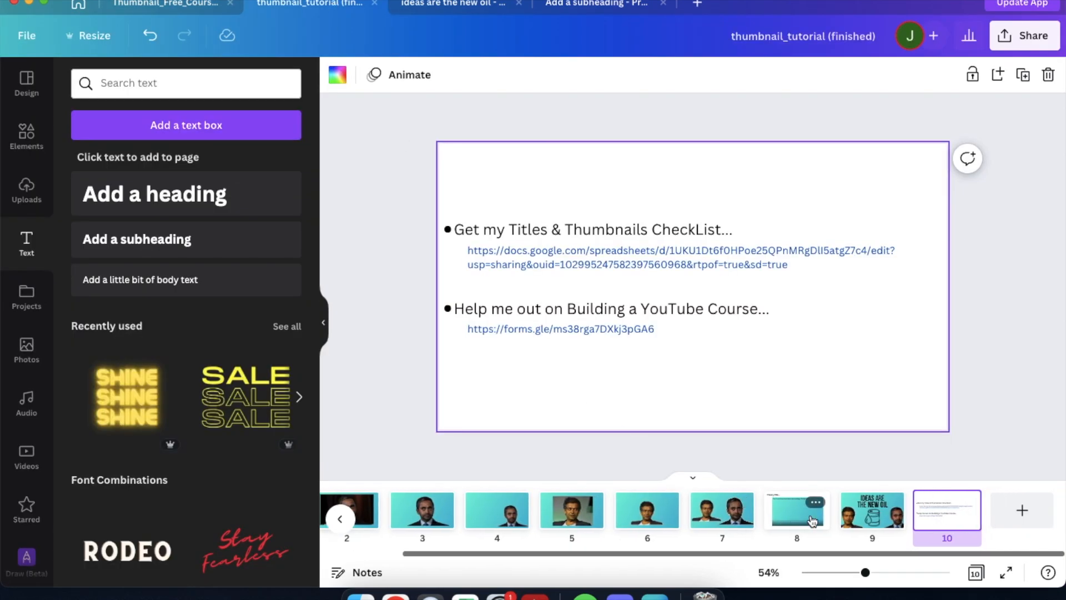
mouse_move(939, 517)
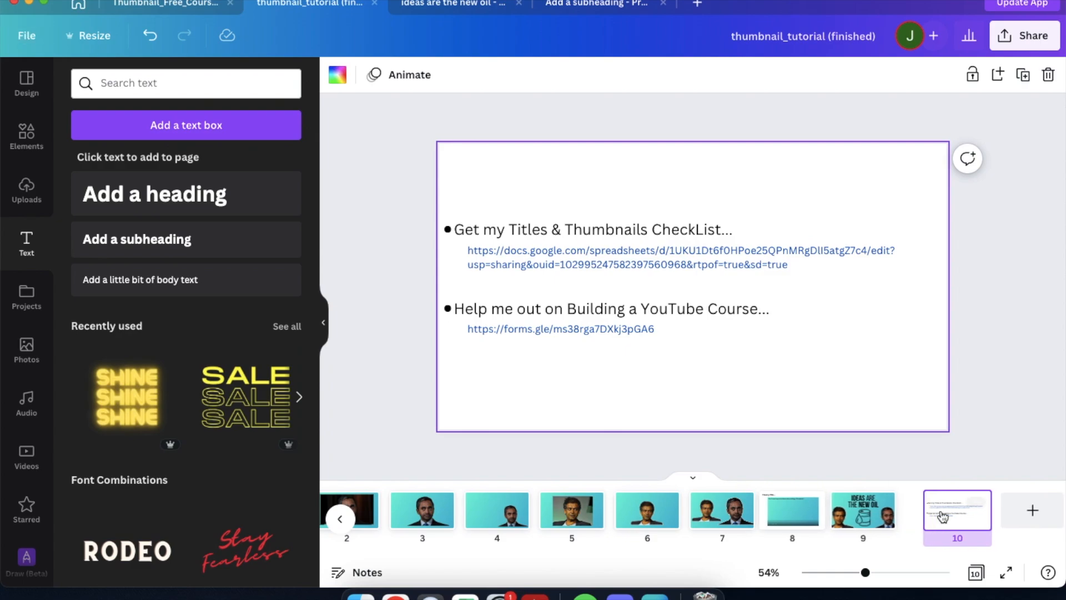
Copy the Titles & Thumbnails CheckList link from page 10 and open it in a new Chrome tab.
scroll(648, 258, "up", 5)
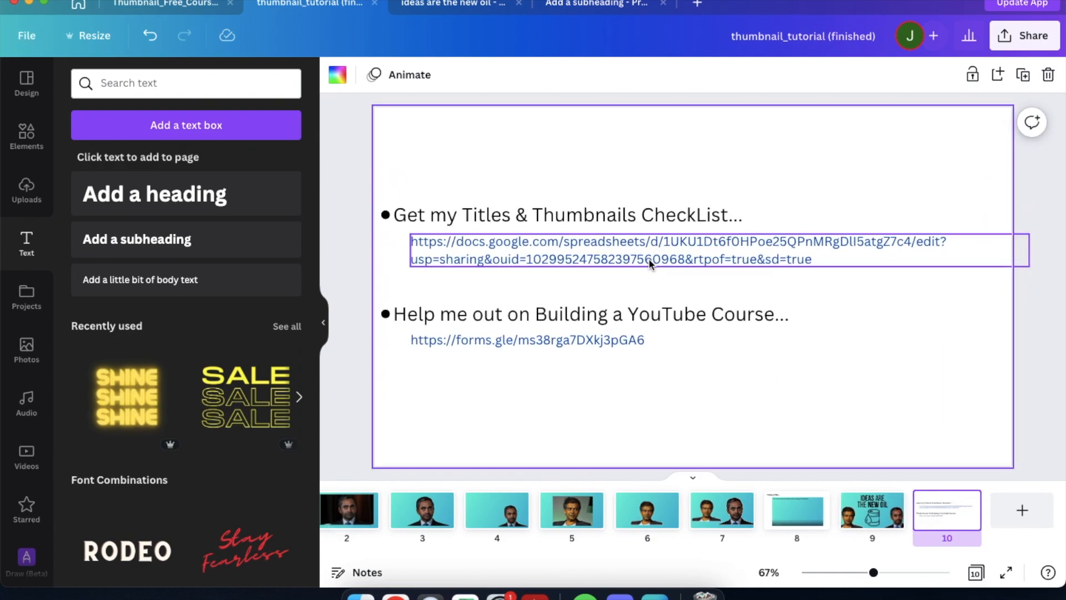
left_click(468, 253)
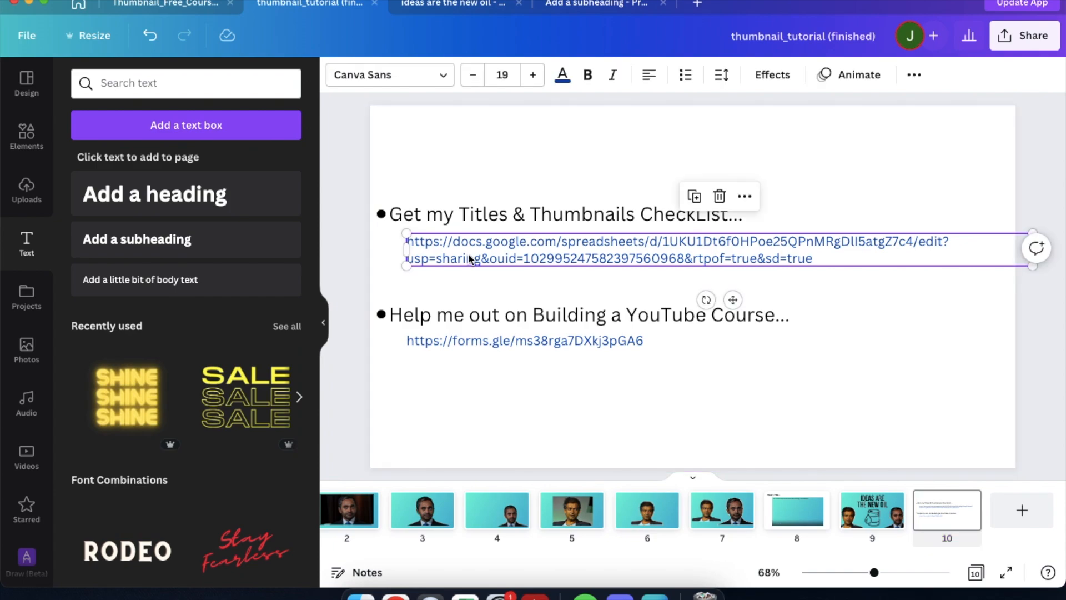
triple_click(468, 253)
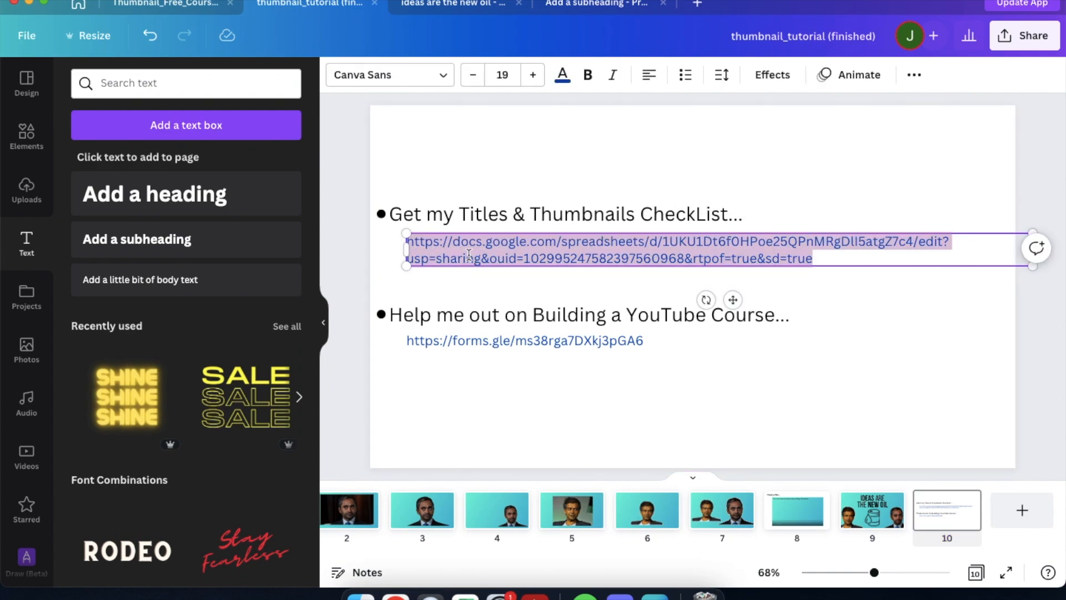
left_click(459, 285)
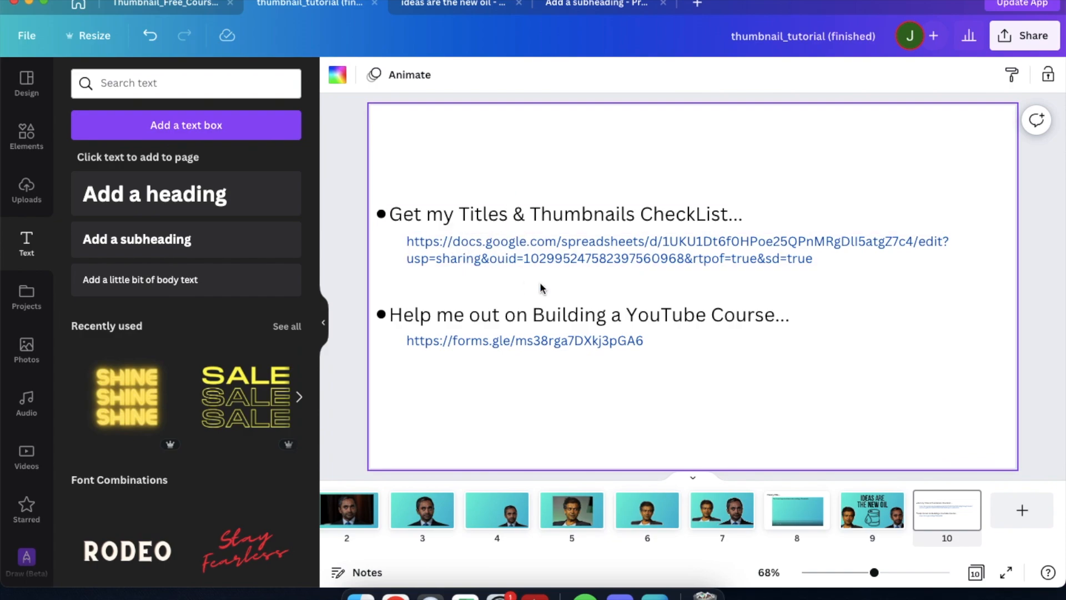
double_click(542, 252)
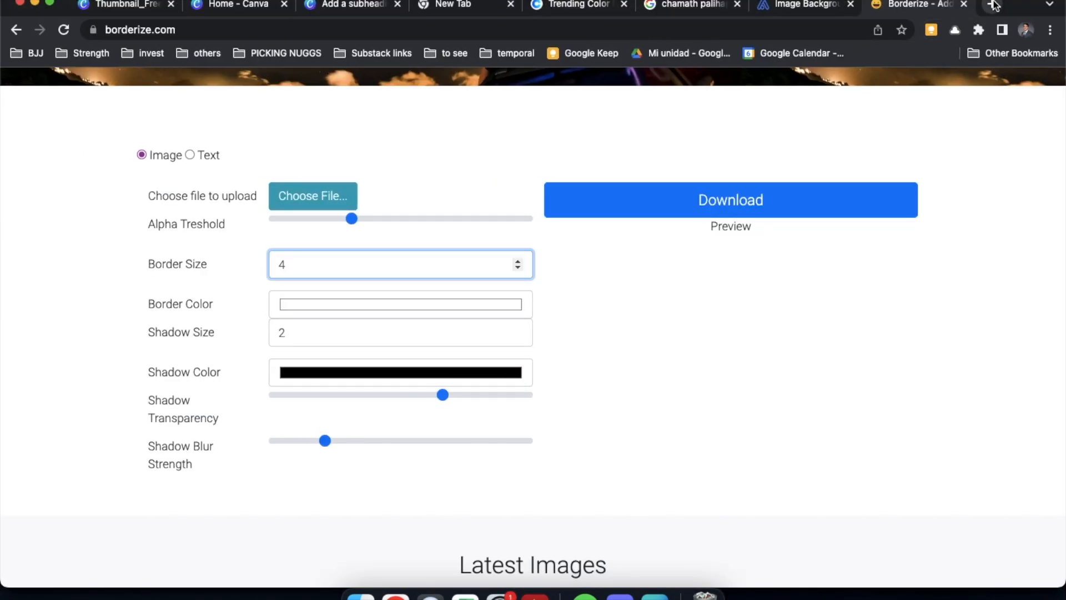
left_click(993, 5)
key("super+v")
key("Return")
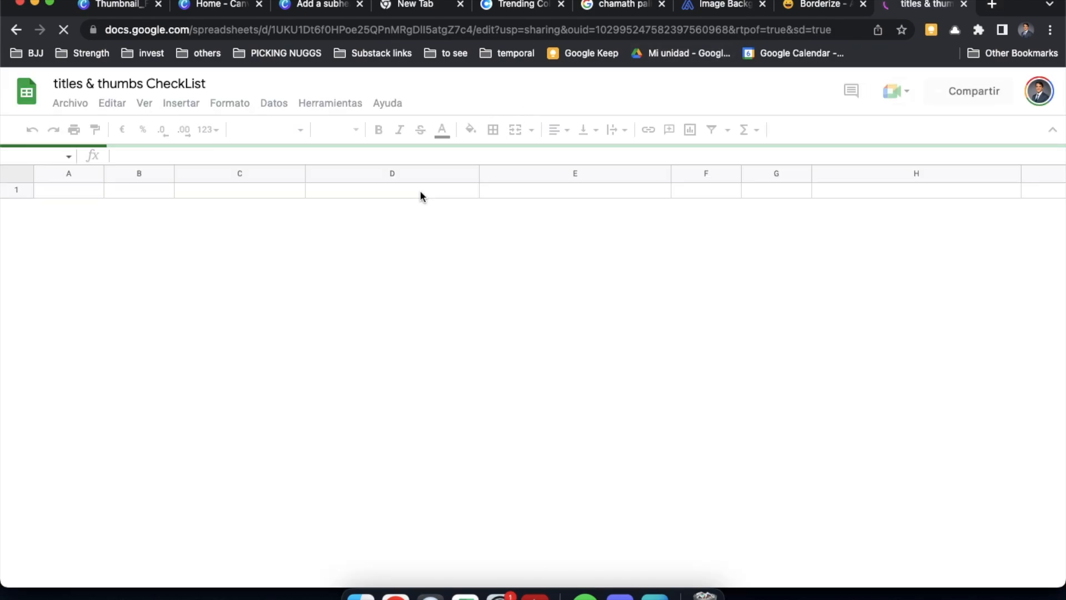
Look over the VIDEO TITLE table and its WHAT and WHY columns in the titles & thumb CheckList sheet.
scroll(356, 303, "down", 3)
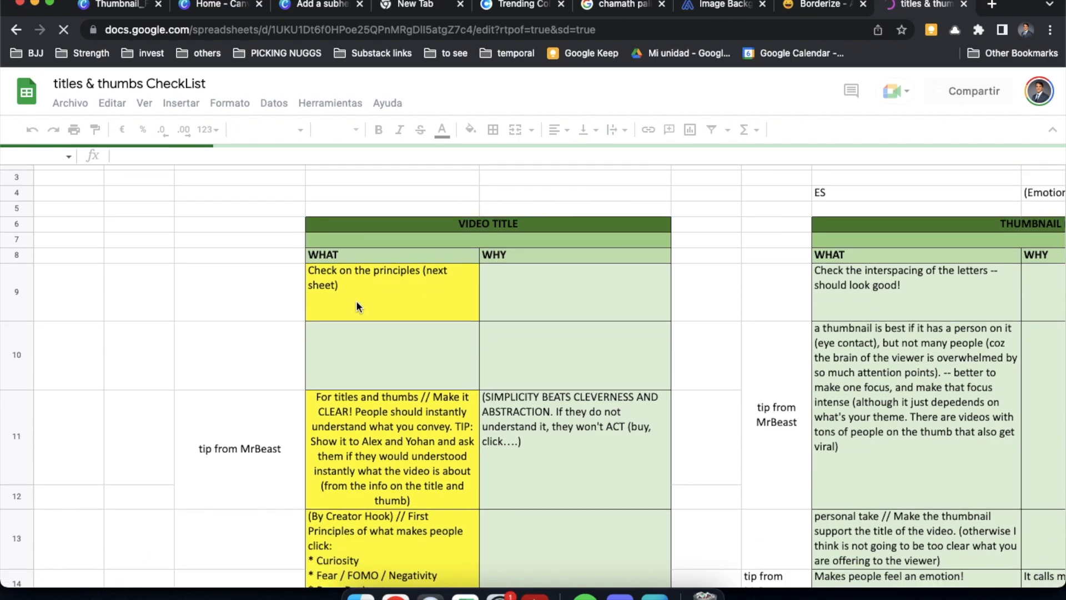
scroll(442, 221, "up", 1)
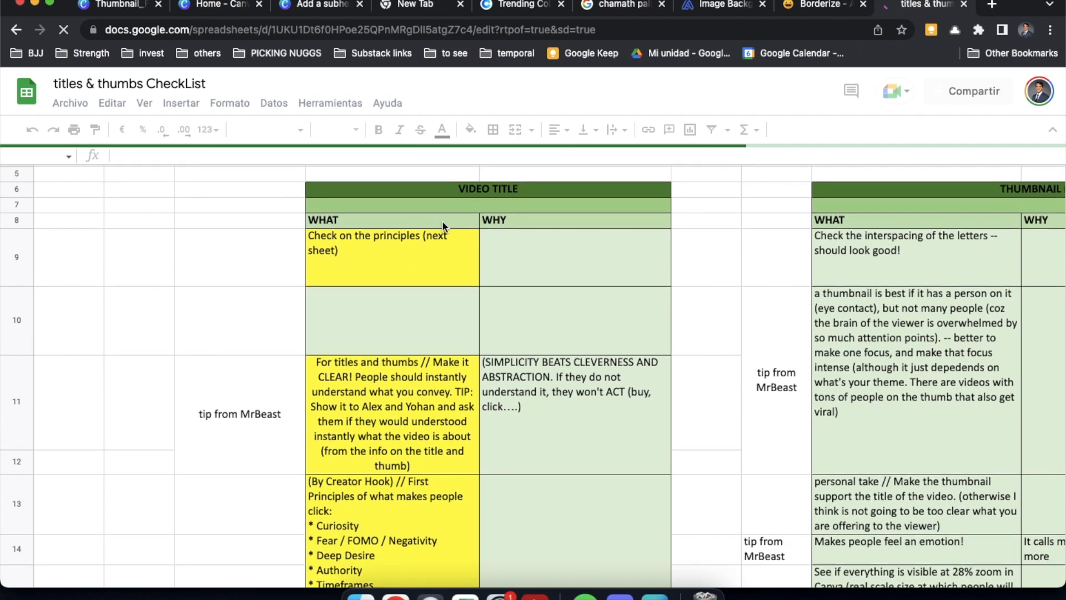
left_click_drag(481, 185, 476, 217)
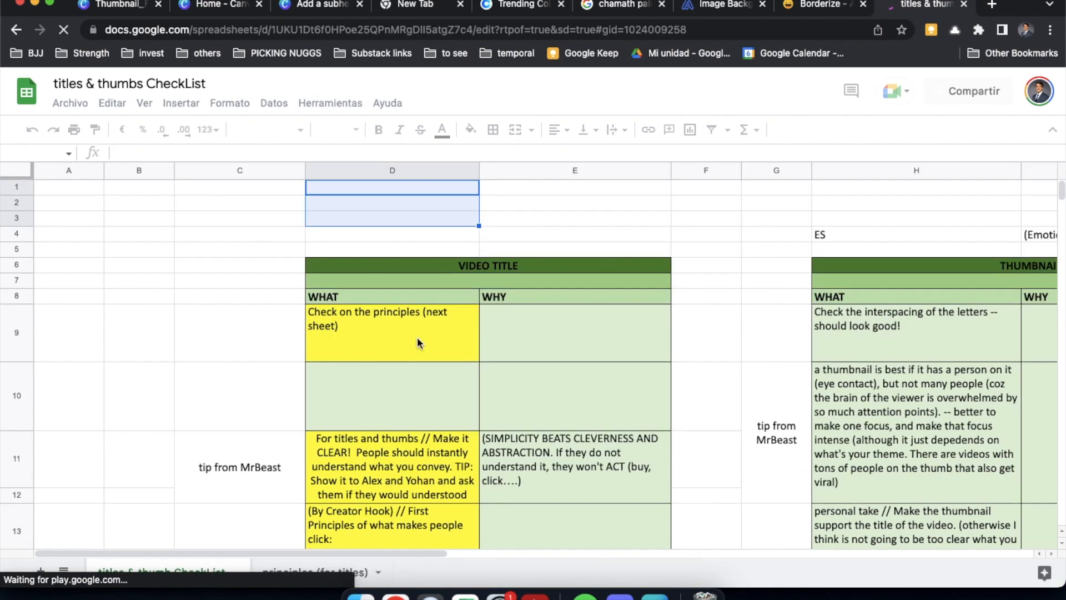
scroll(417, 336, "down", 3)
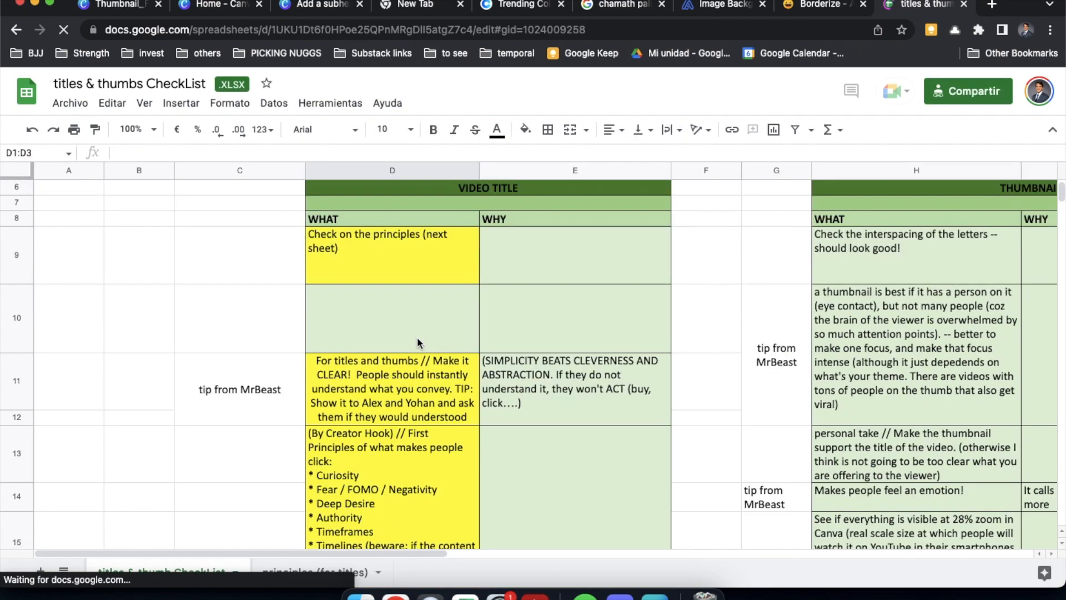
scroll(417, 336, "down", 2)
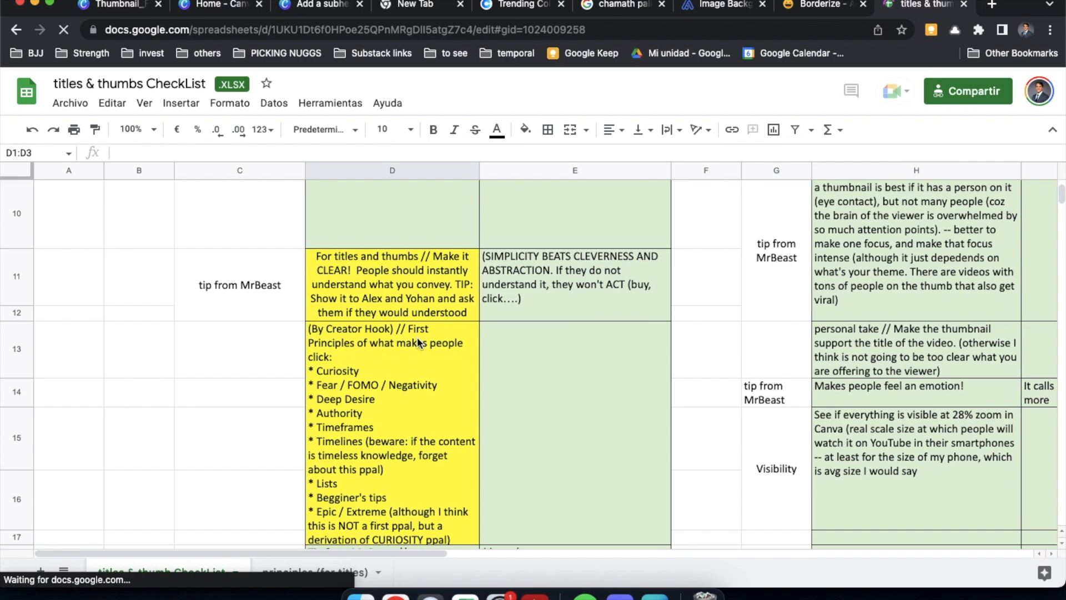
scroll(418, 336, "up", 5)
left_click(391, 291)
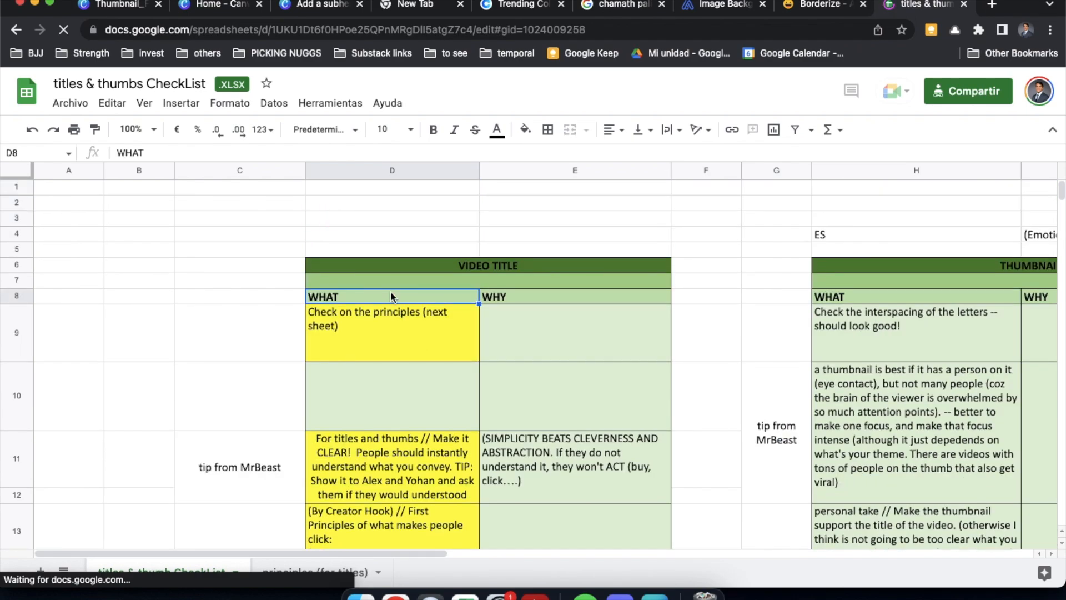
left_click(508, 301)
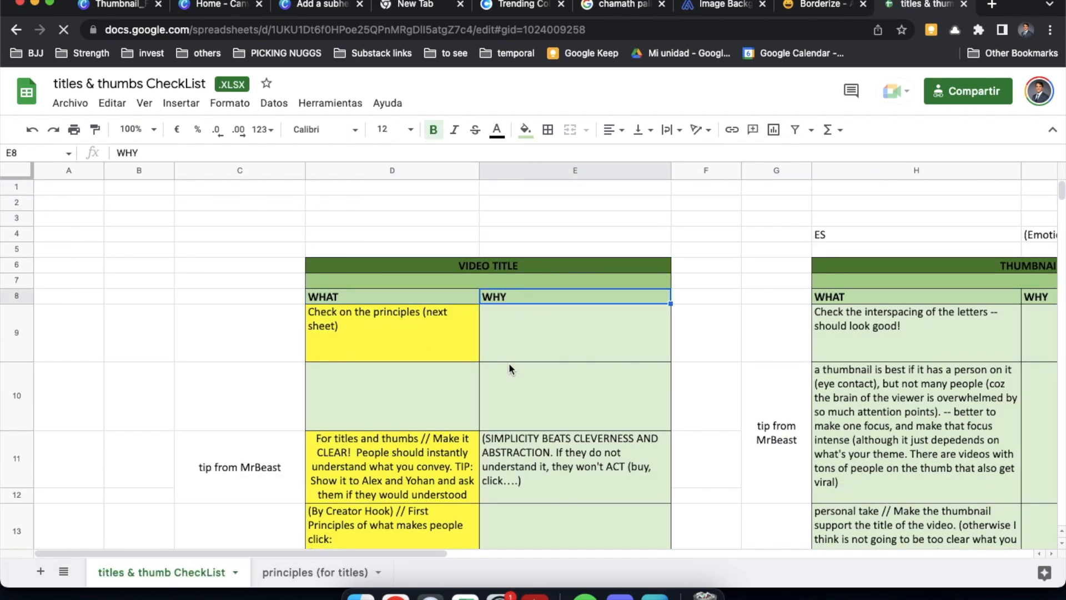
left_click(502, 414)
Read the principles check and the MrBeast clarity tip with its reason in the VIDEO TITLE table.
scroll(502, 414, "down", 2)
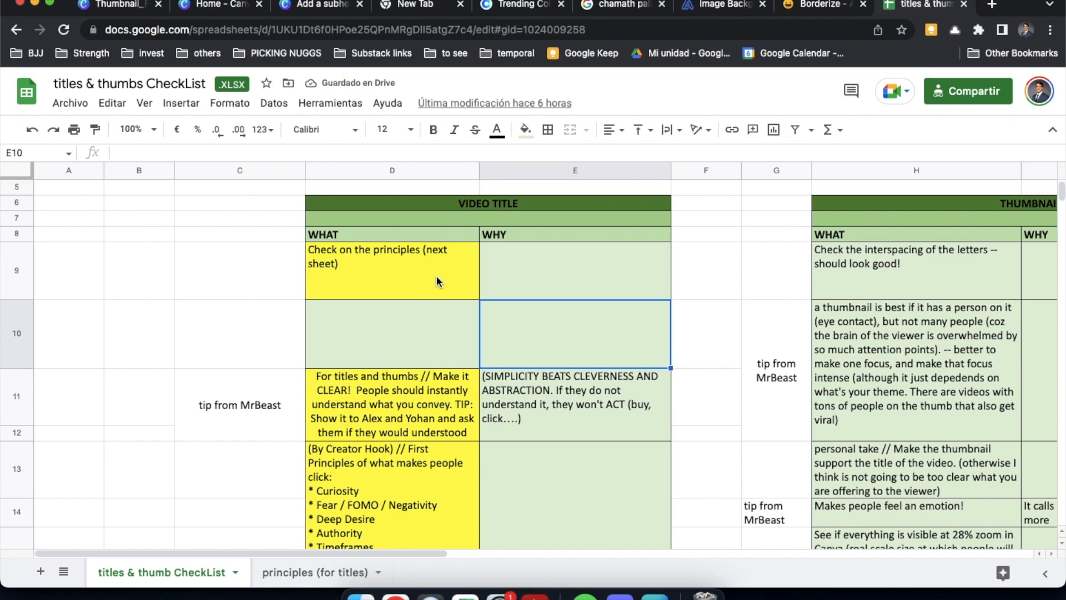
left_click(520, 277)
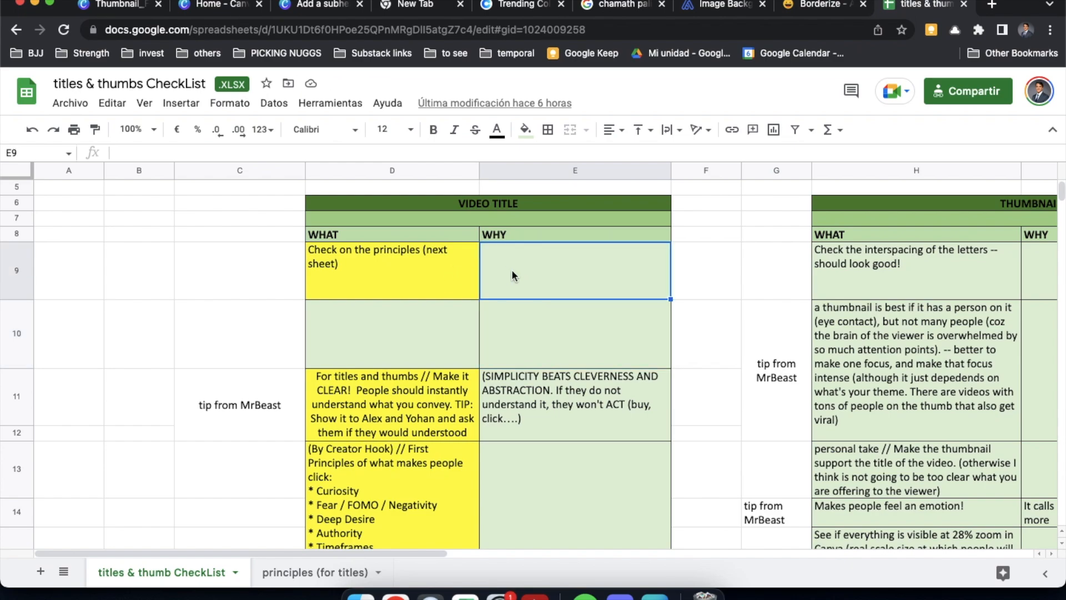
scroll(522, 289, "down", 1)
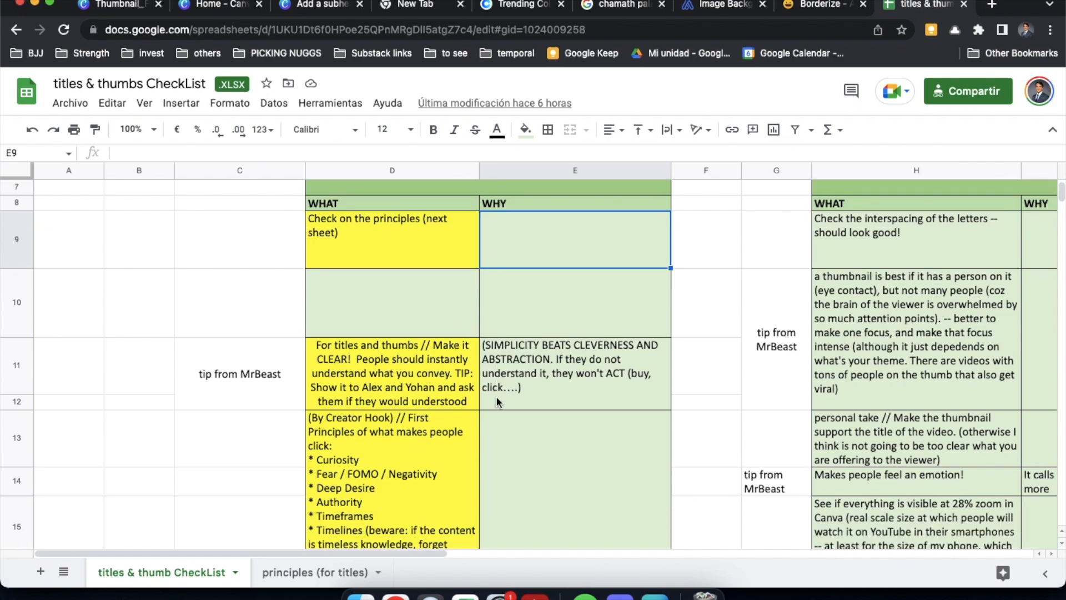
scroll(538, 301, "up", 1)
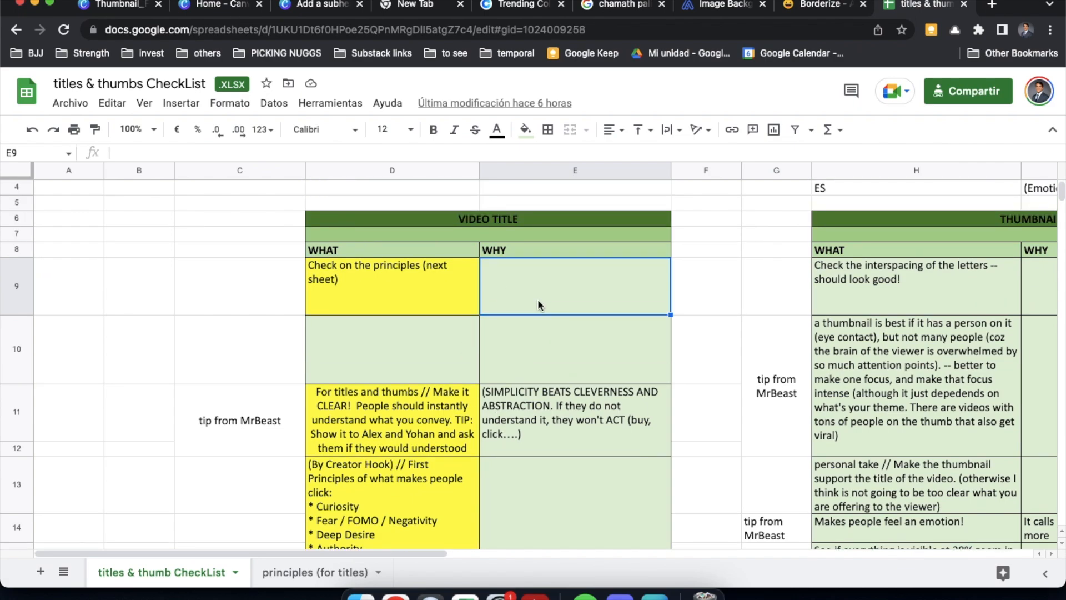
scroll(537, 304, "right", 1)
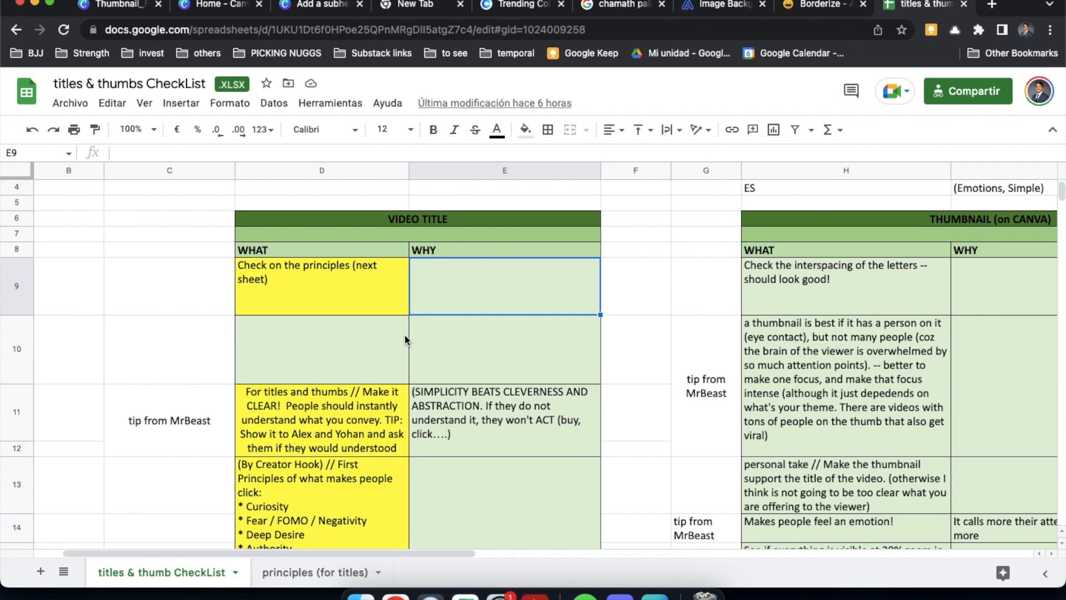
left_click(451, 409)
scroll(450, 408, "down", 1)
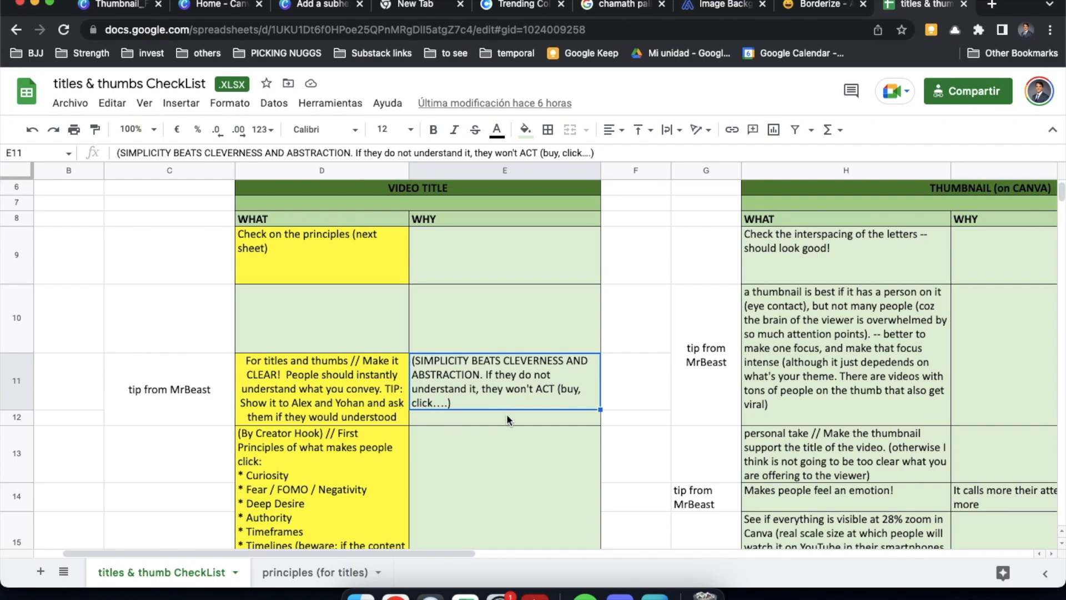
left_click(338, 390)
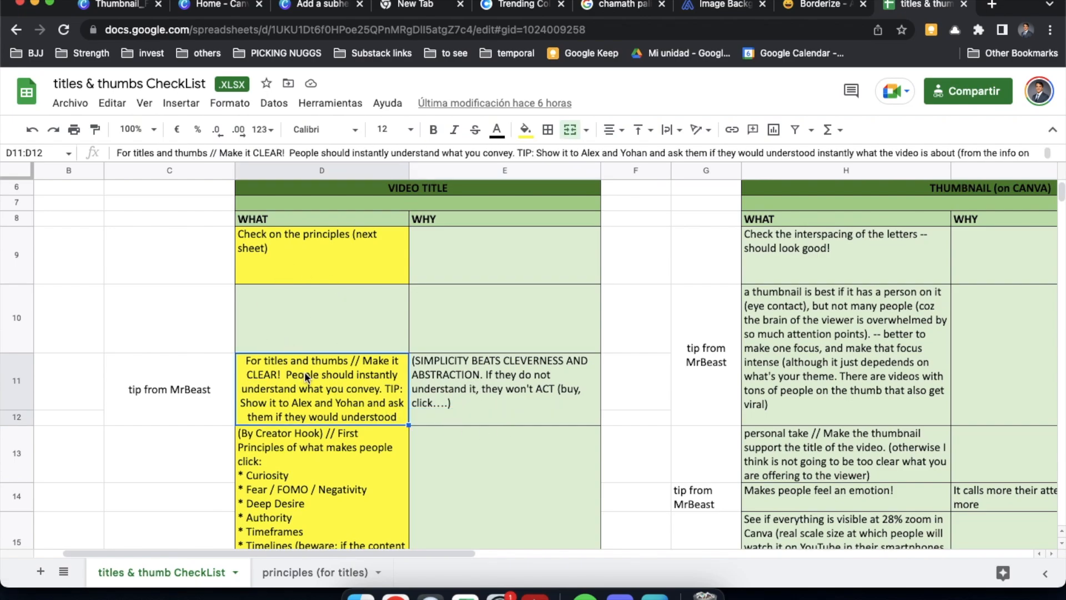
Look through the THUMBNAIL (on CANVA) table from its heading down through its rows.
scroll(408, 344, "right", 4)
scroll(407, 343, "right", 4)
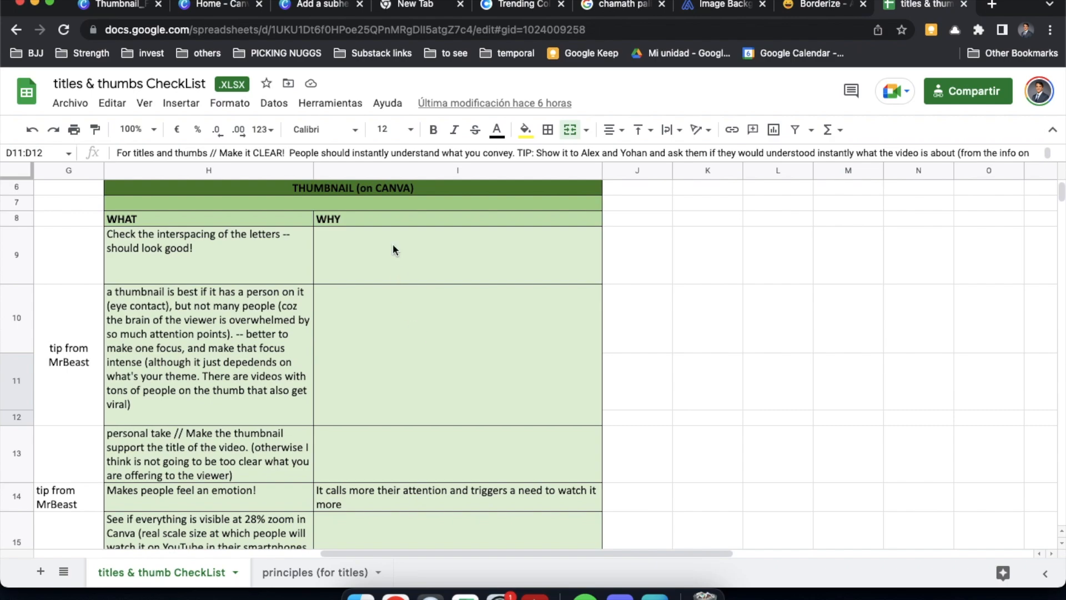
left_click(381, 191)
scroll(256, 263, "down", 2)
scroll(255, 263, "down", 3)
scroll(297, 400, "up", 8)
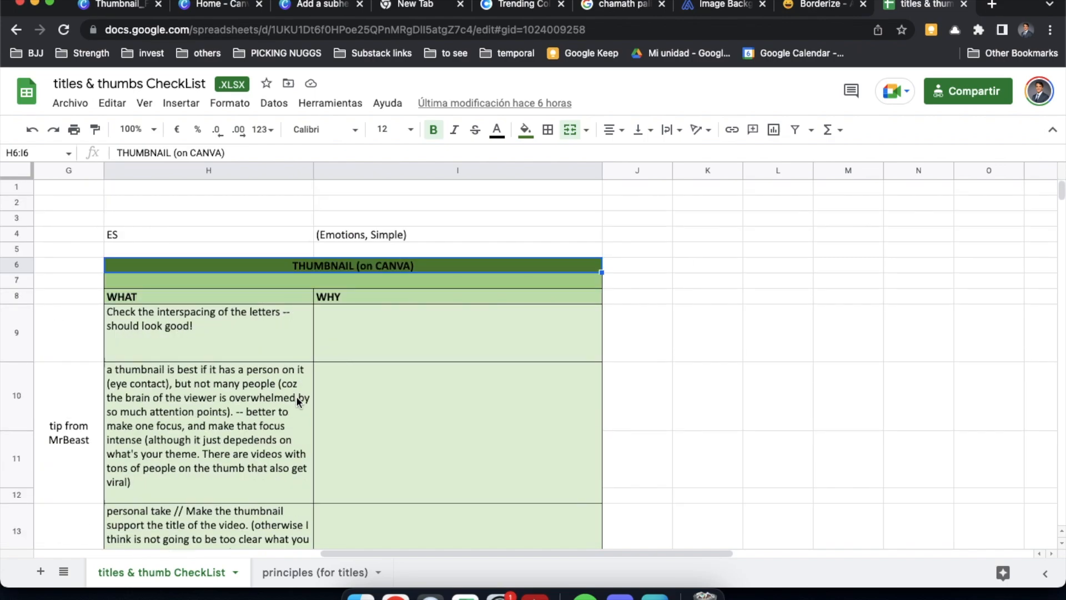
Read the thumbnail tips on letter spacing, people and focus, supporting the title, and visibility at 28% zoom.
left_click(211, 340)
left_click(190, 411)
scroll(195, 388, "down", 4)
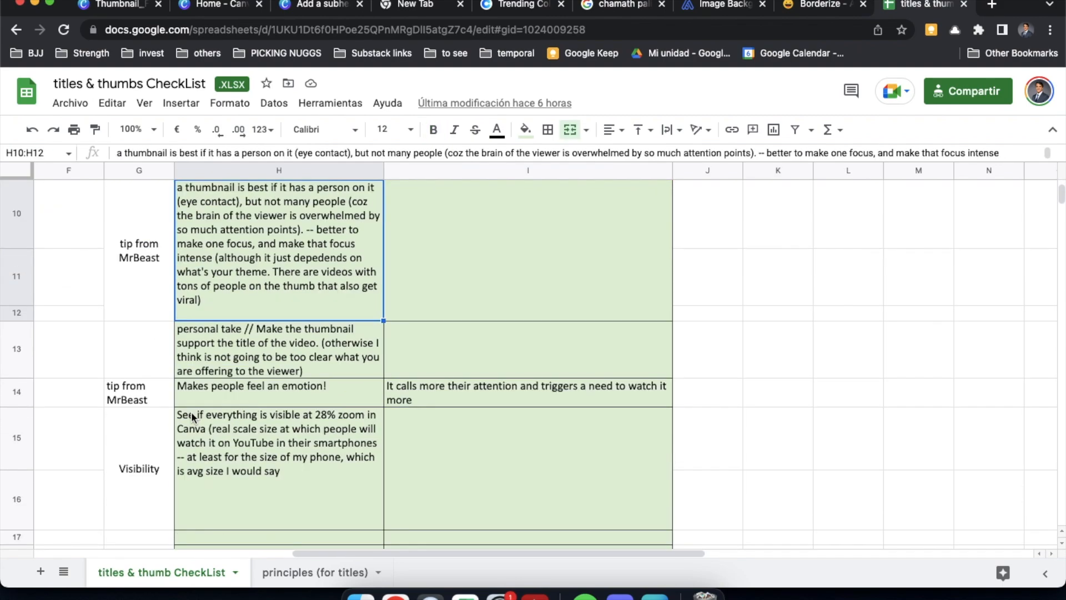
left_click(206, 340)
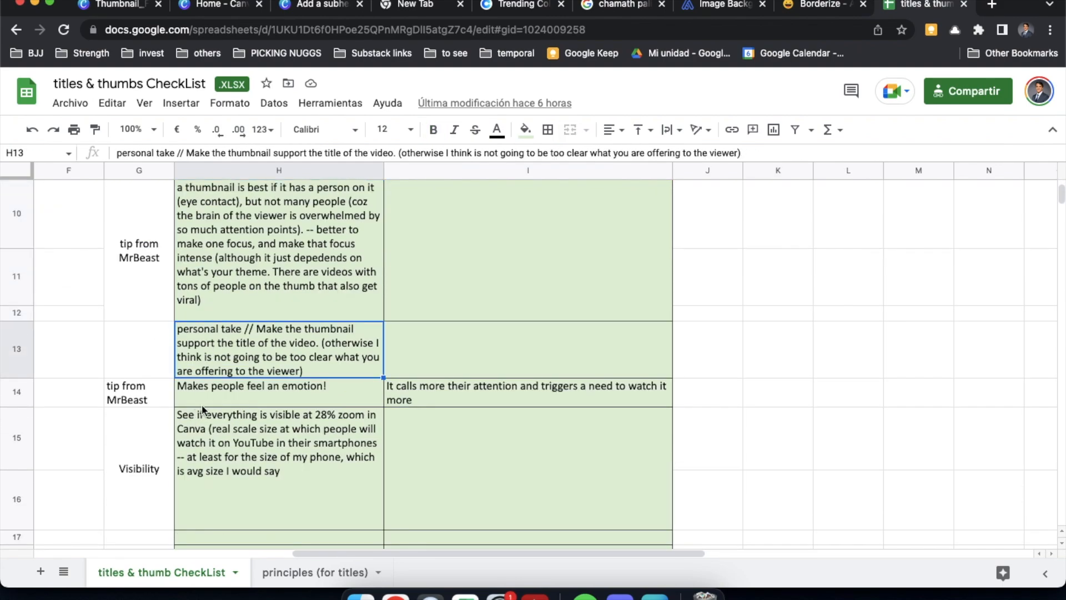
left_click(213, 459)
scroll(361, 356, "up", 1)
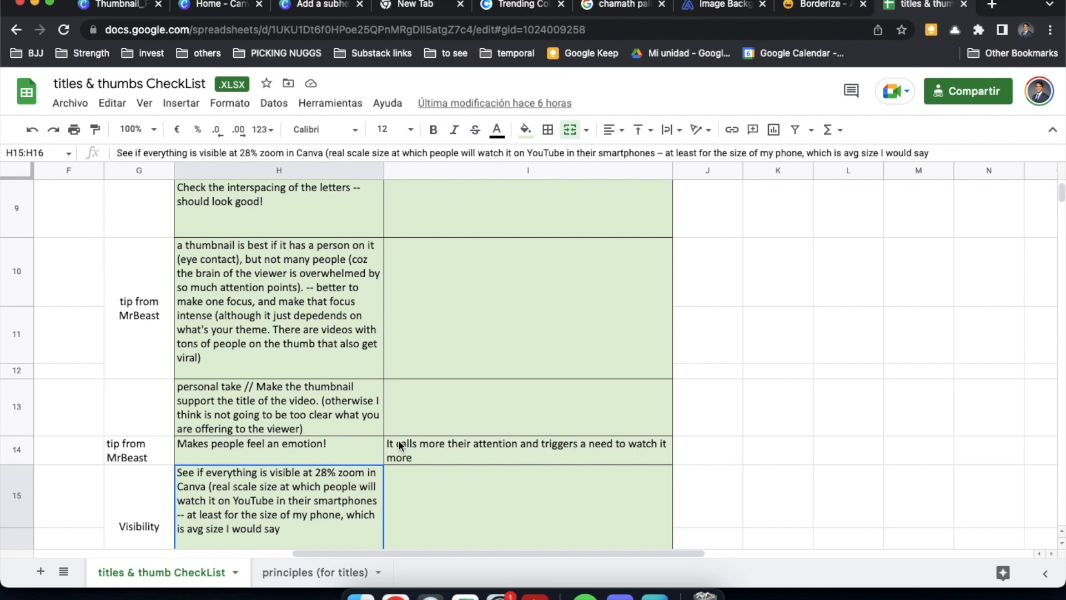
Open the principles (for titles) sheet and examine its Curiosity and Negativity / Fear / FOMO sections.
left_click(325, 574)
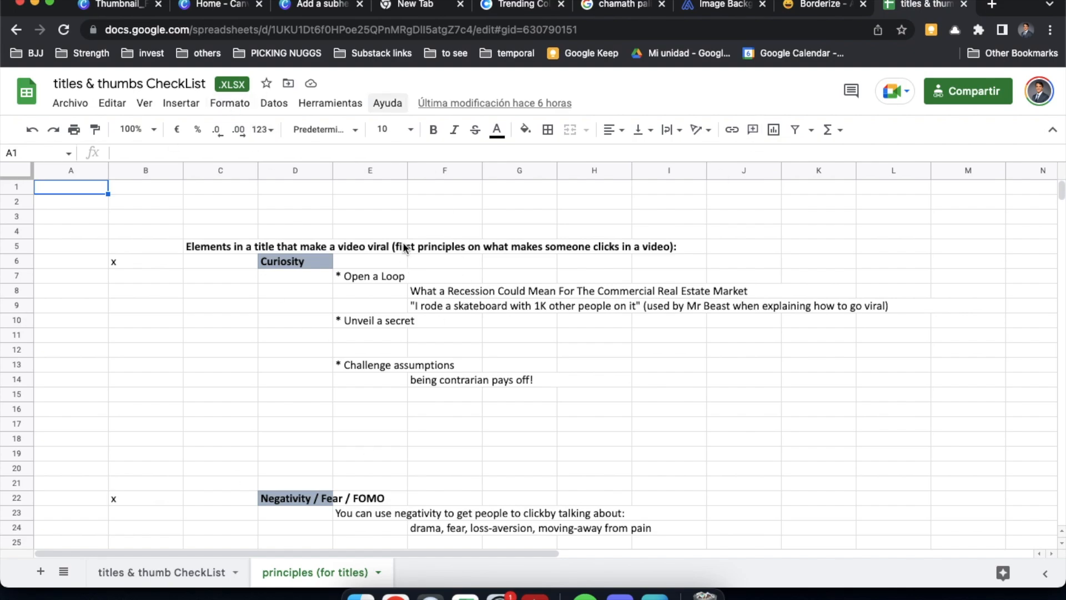
left_click(205, 574)
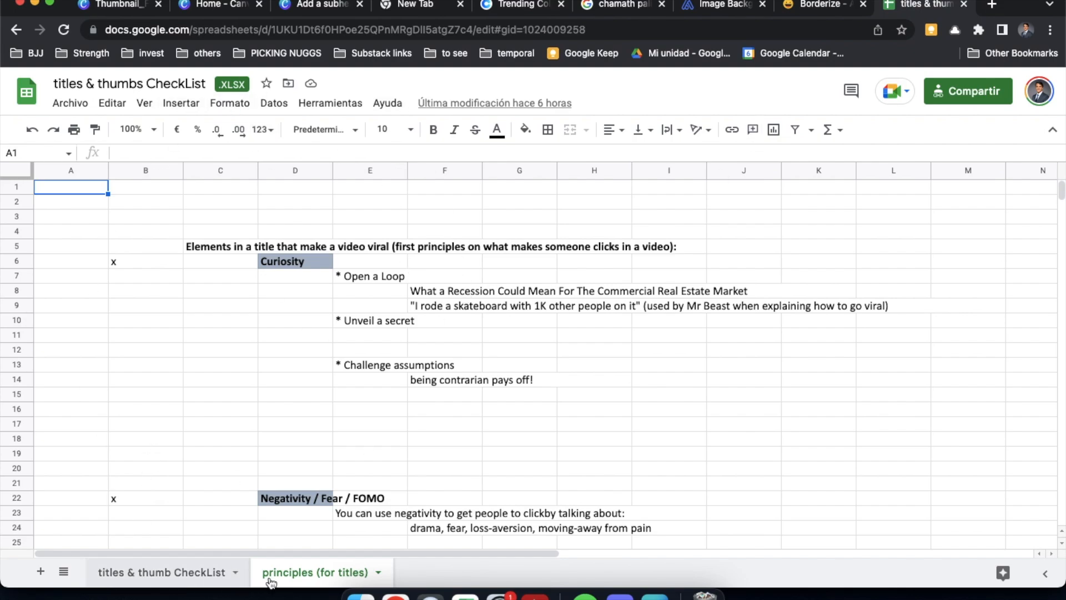
left_click(303, 571)
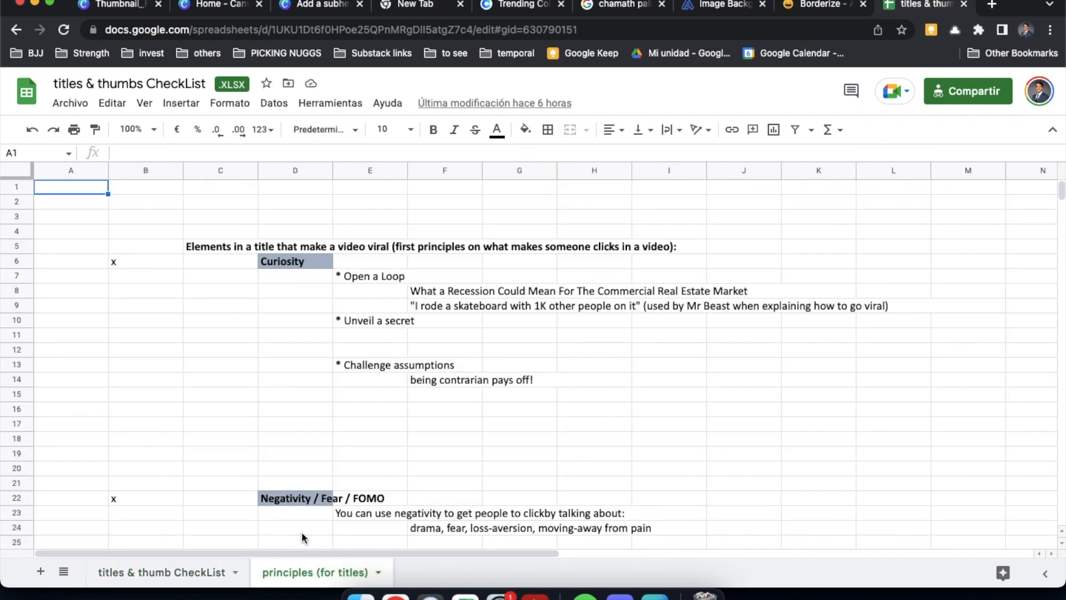
left_click(209, 309)
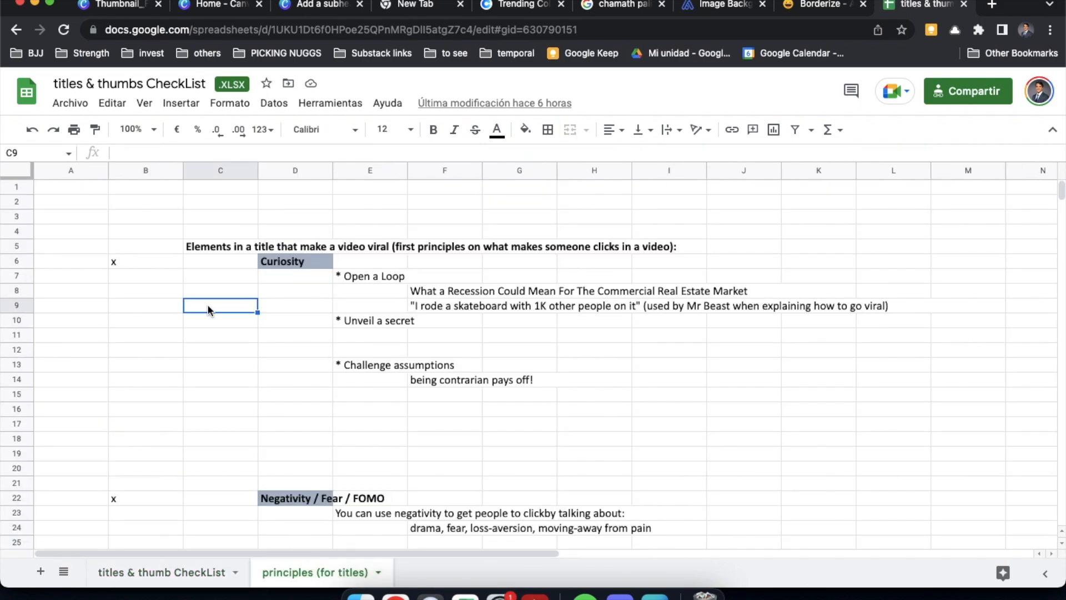
scroll(208, 304, "down", 6)
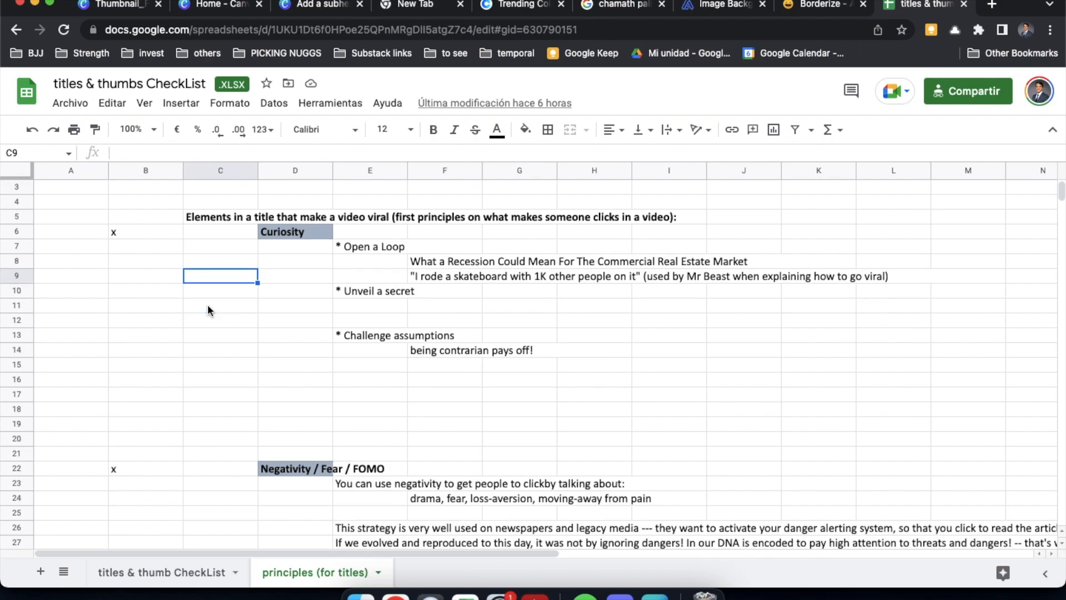
scroll(207, 310, "down", 2)
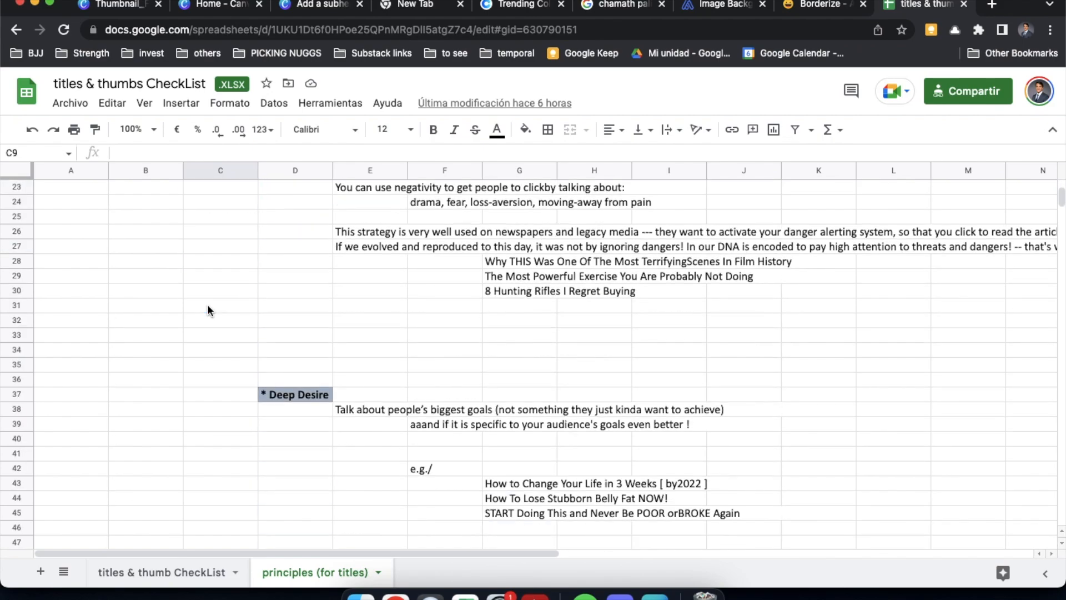
Examine the remaining title principles and their examples, from Deep Desire and Authority down to New Opportunities.
left_click(329, 320)
left_click(369, 356)
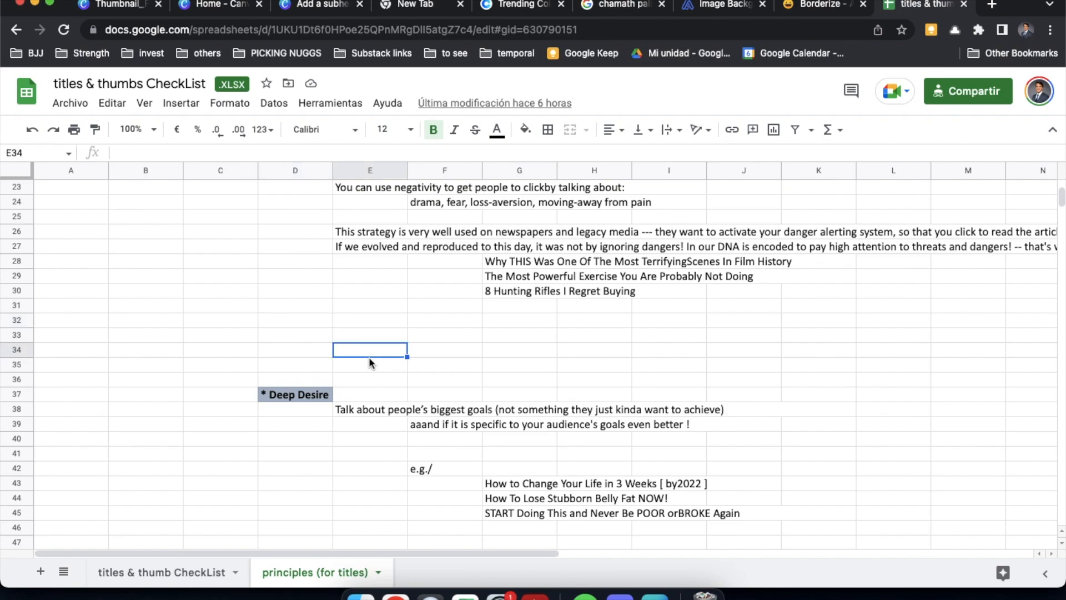
scroll(368, 356, "down", 6)
scroll(370, 359, "down", 7)
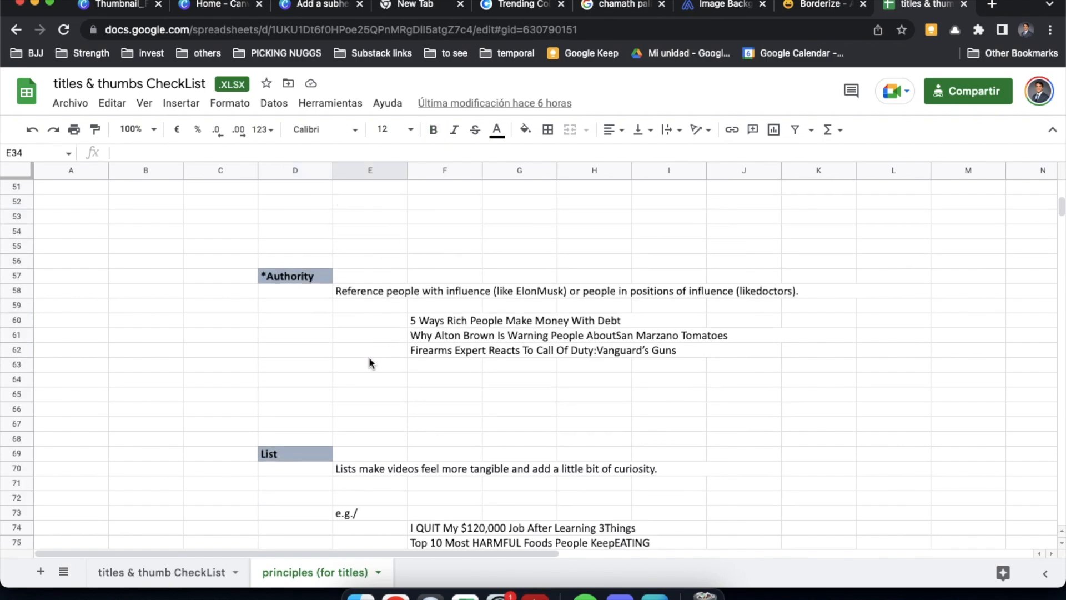
scroll(369, 362, "down", 8)
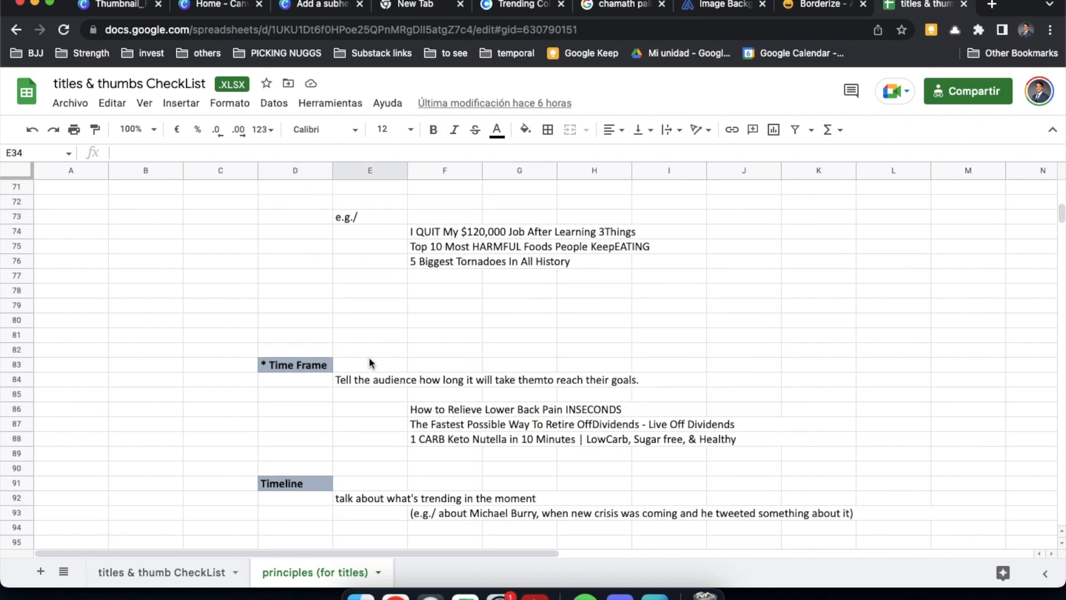
scroll(368, 361, "down", 2)
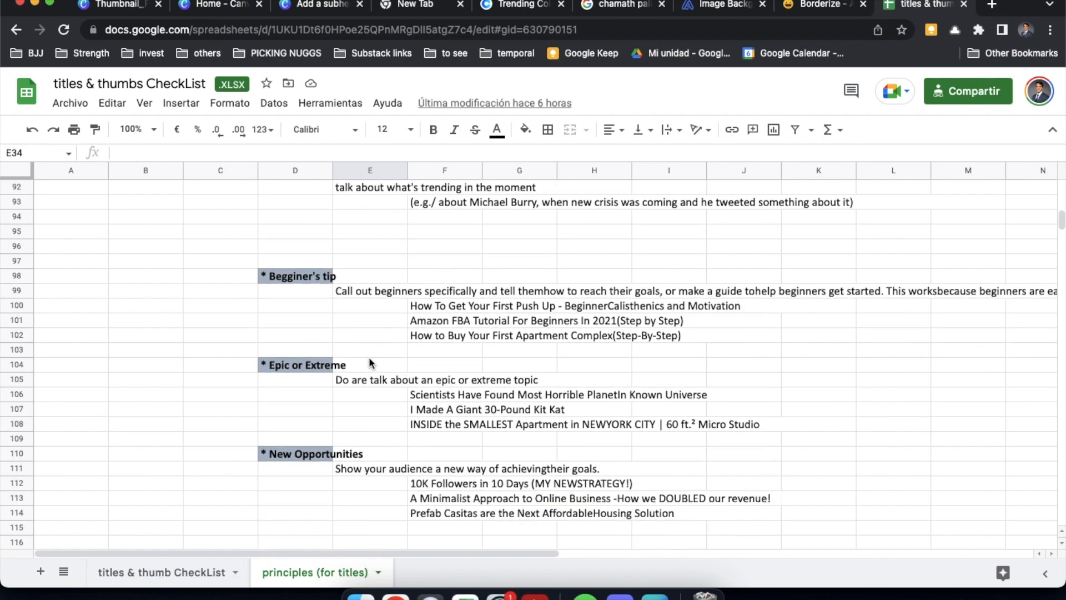
Finish reading the New Opportunities principle and return to the heading of the principles (for titles) sheet.
scroll(369, 361, "down", 2)
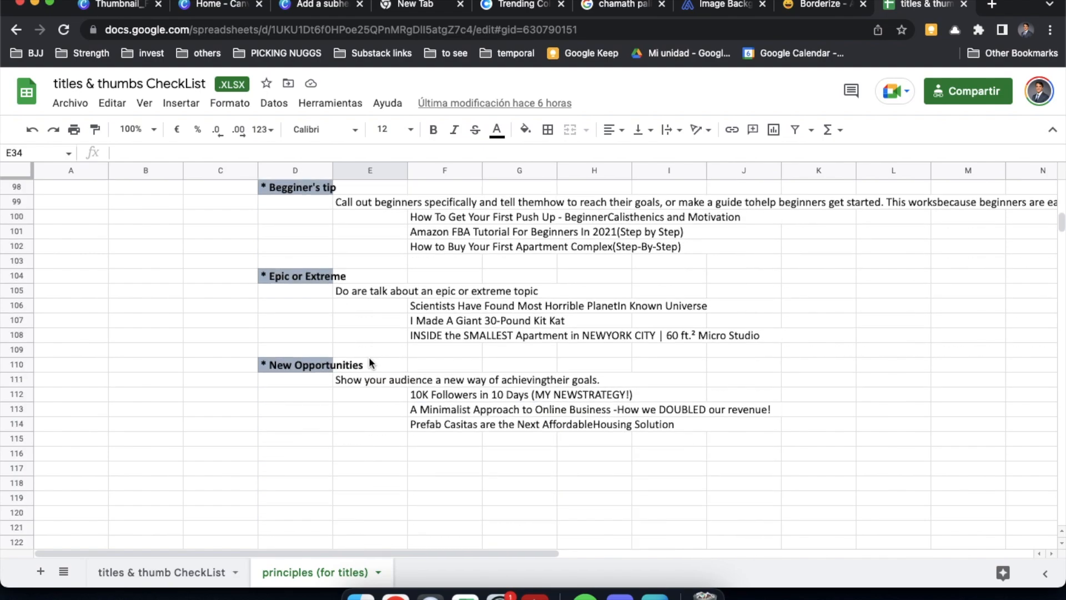
scroll(369, 361, "up", 20)
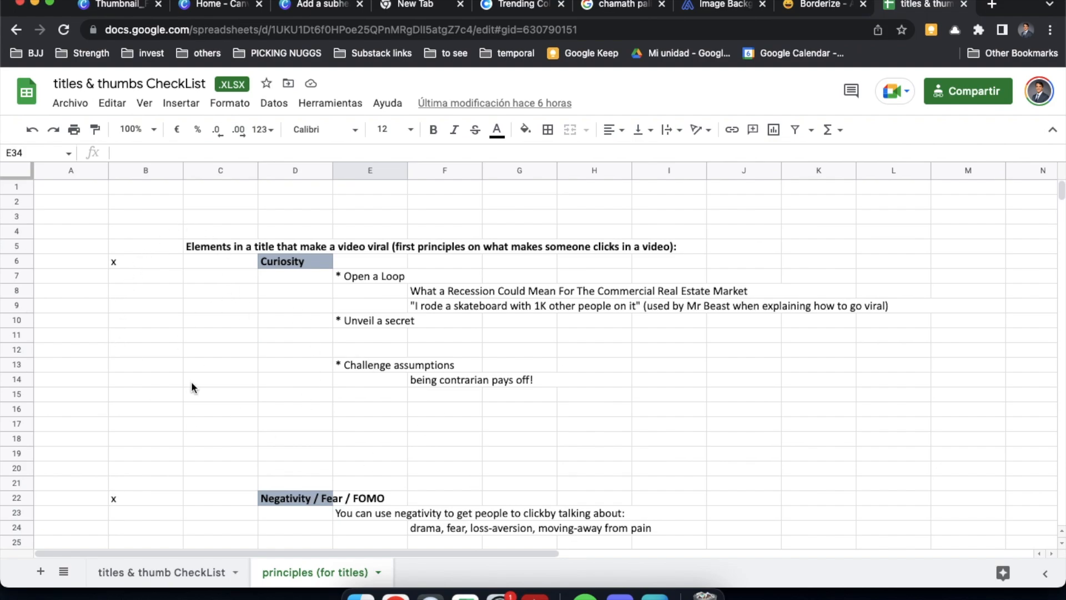
left_click(87, 205)
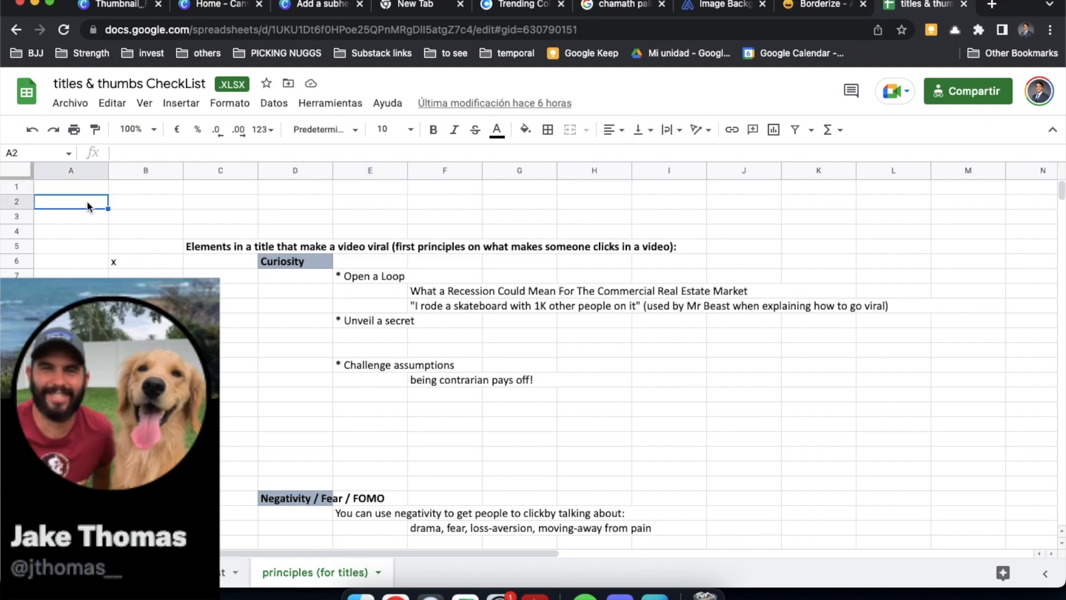
double_click(87, 188)
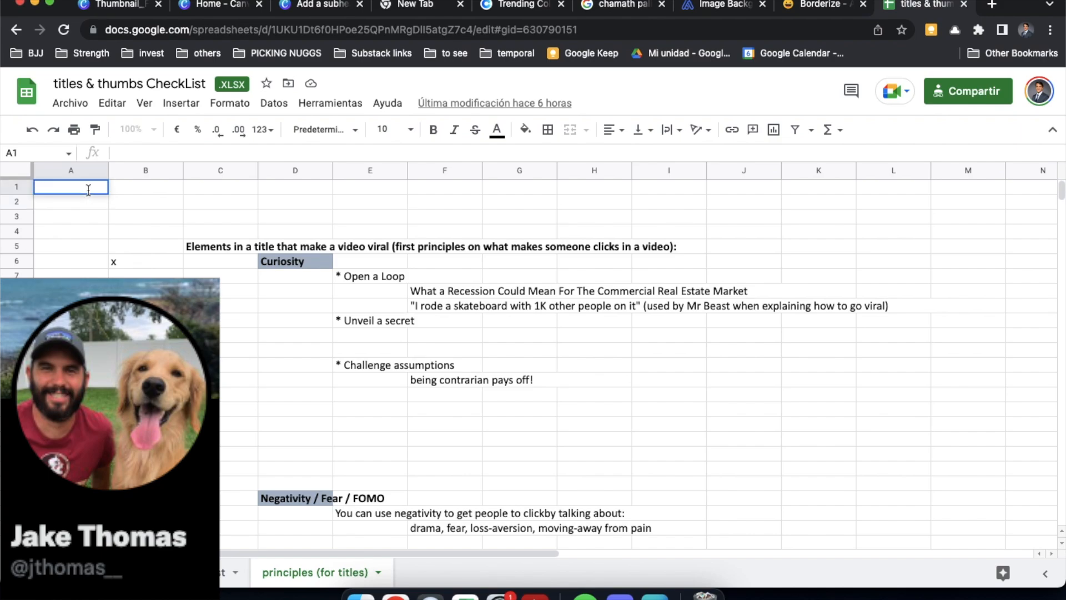
left_click(524, 394)
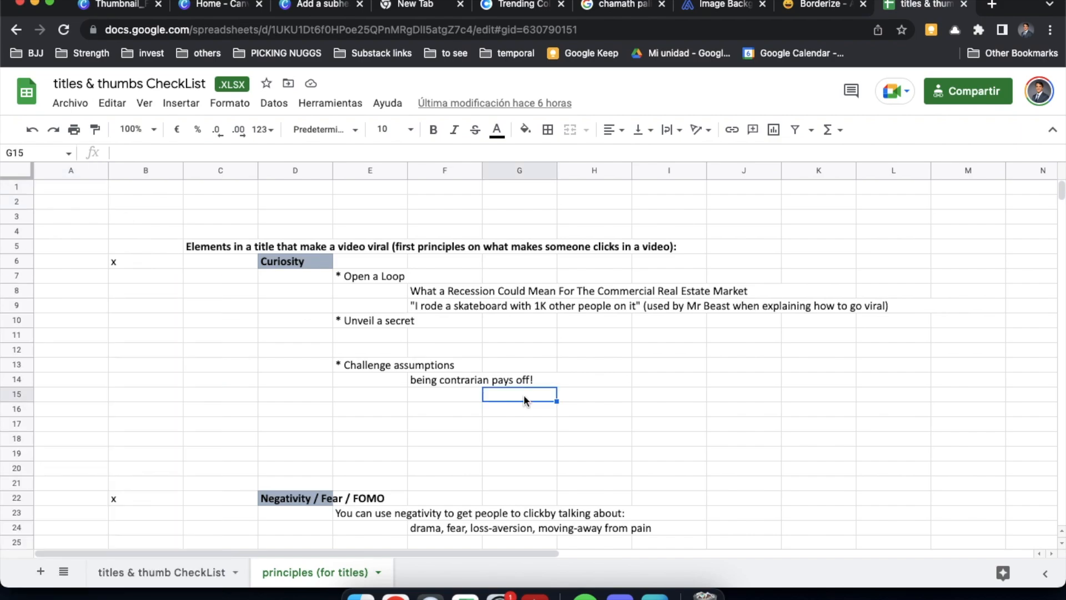
Skim the title principles once more, from Curiosity and Negativity / Fear / FOMO through to New Opportunities.
scroll(371, 409, "down", 2)
scroll(372, 414, "down", 4)
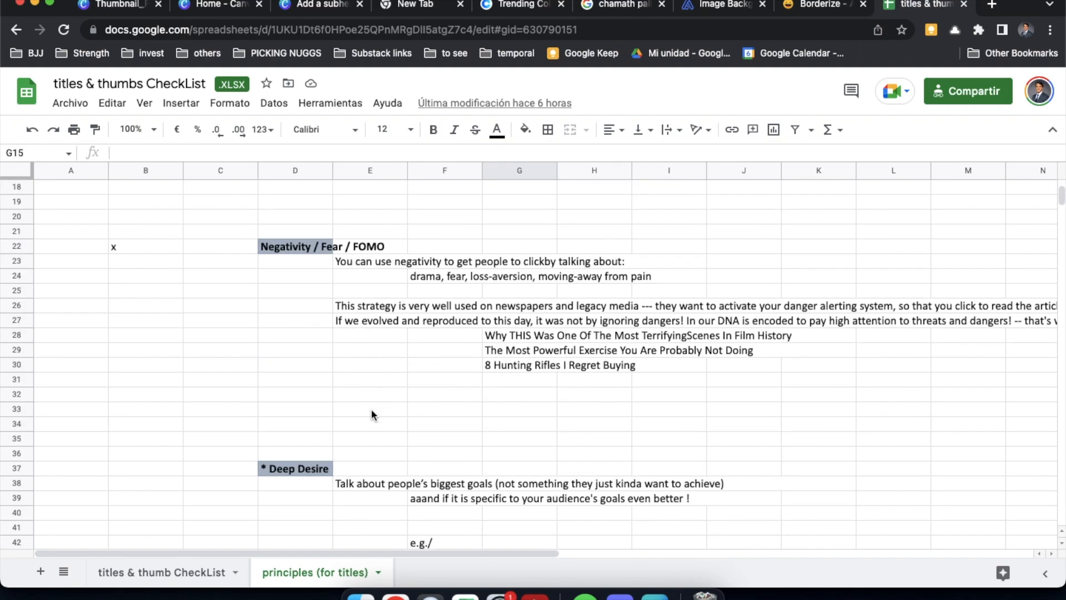
scroll(371, 414, "down", 6)
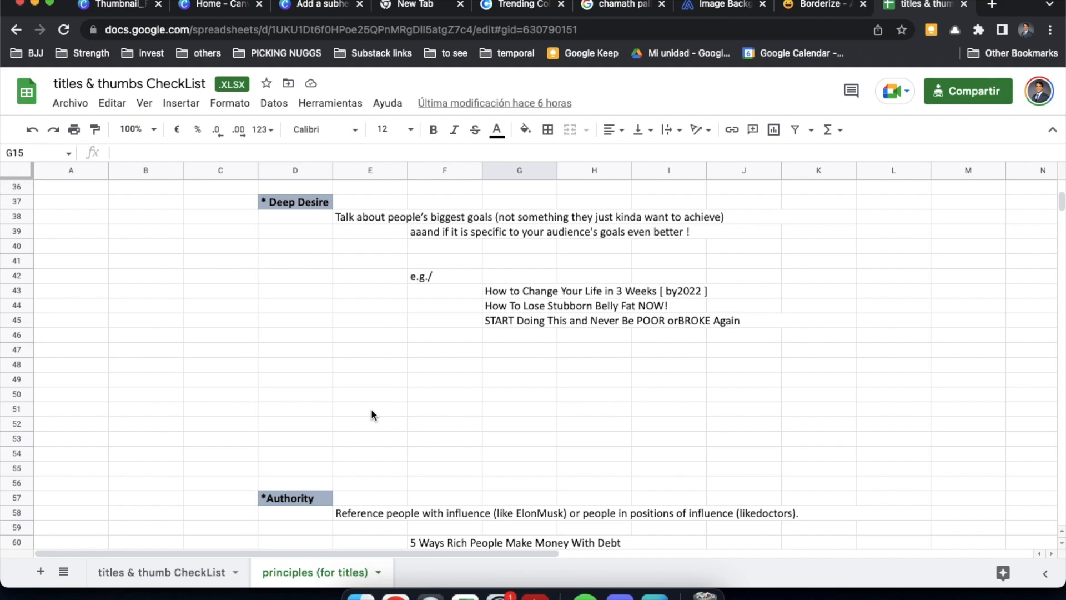
scroll(371, 414, "down", 12)
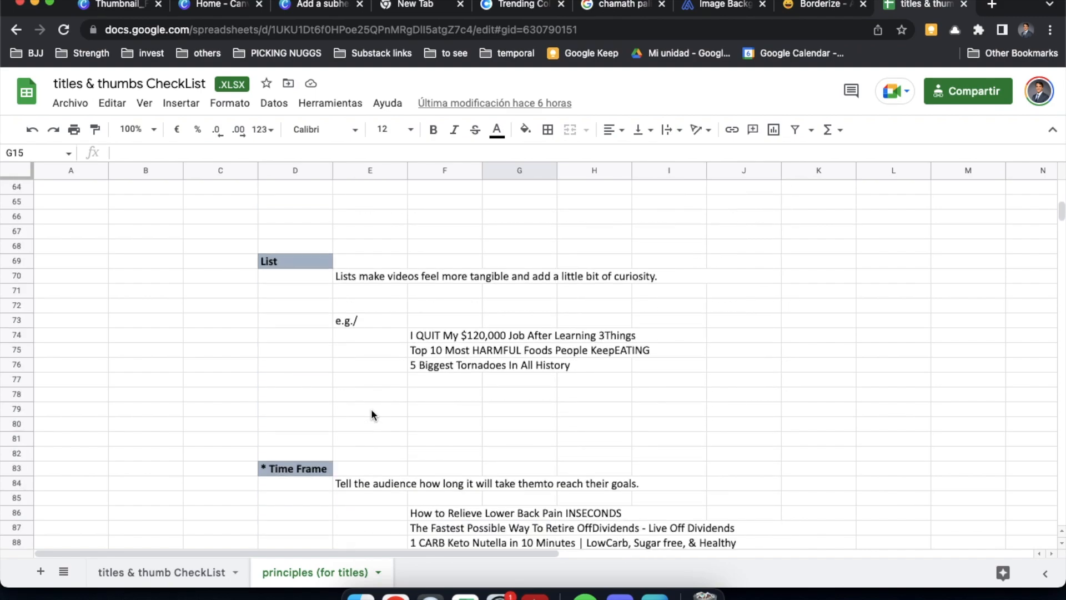
scroll(371, 410, "down", 7)
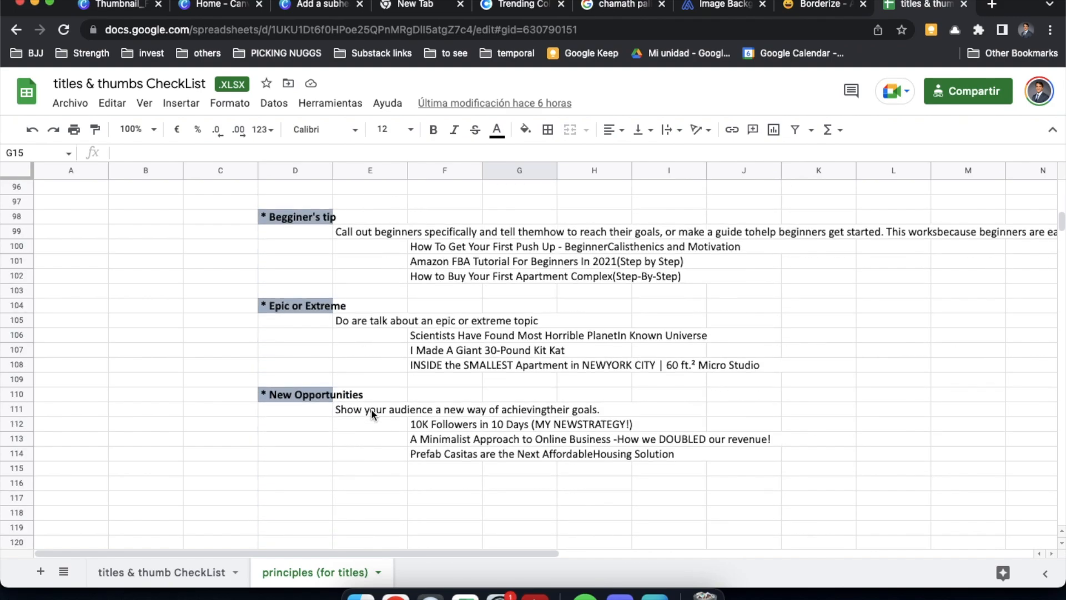
scroll(371, 411, "up", 20)
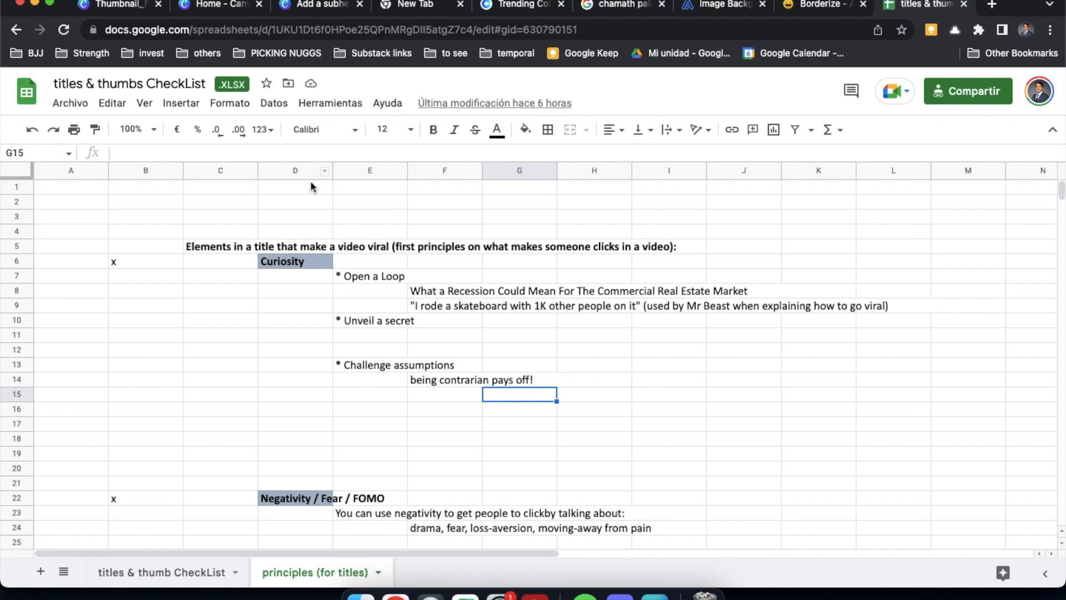
left_click(61, 187)
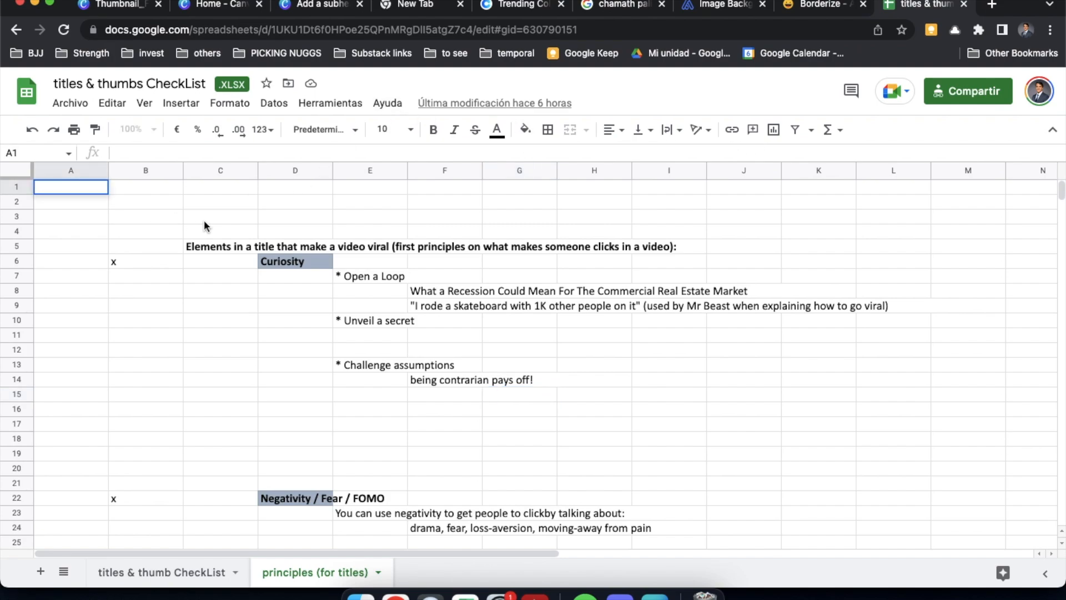
scroll(110, 252, "down", 3)
Switch to Canva and copy the form link under "Help me out on Building a YouTube Course..." on page 10.
key("ctrl+Right")
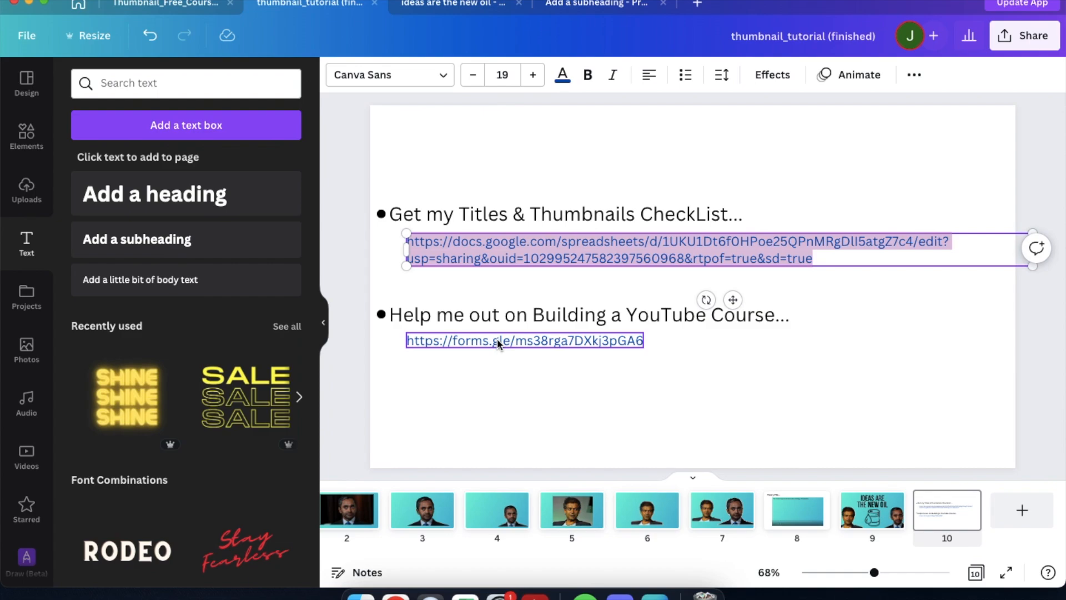
left_click(411, 384)
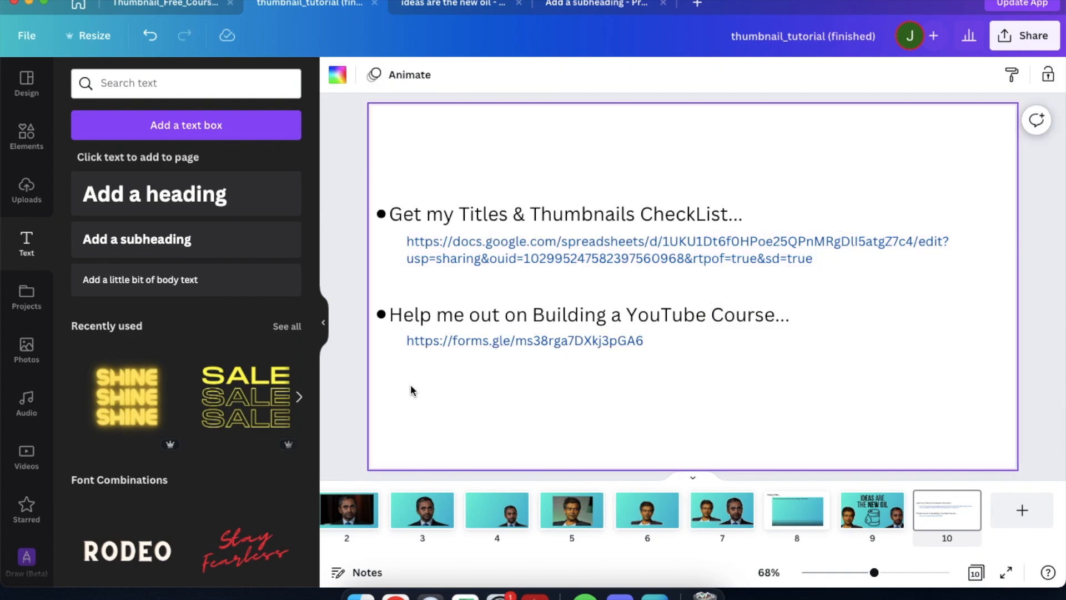
left_click(358, 293)
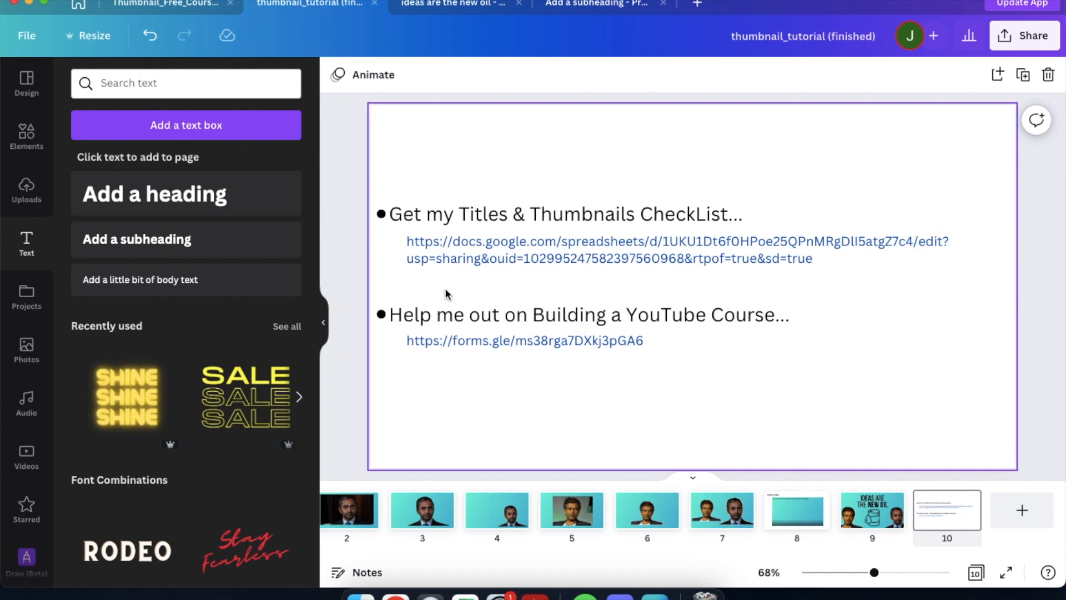
double_click(457, 343)
key("super+c")
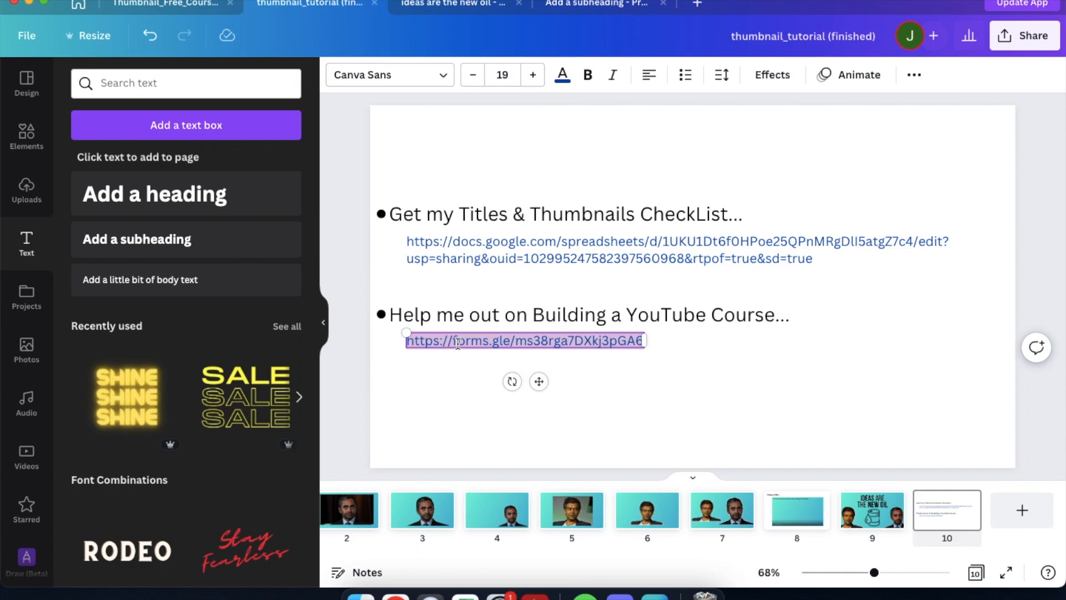
Switch back to the browser and open the copied form link in a new tab.
key("ctrl+Left")
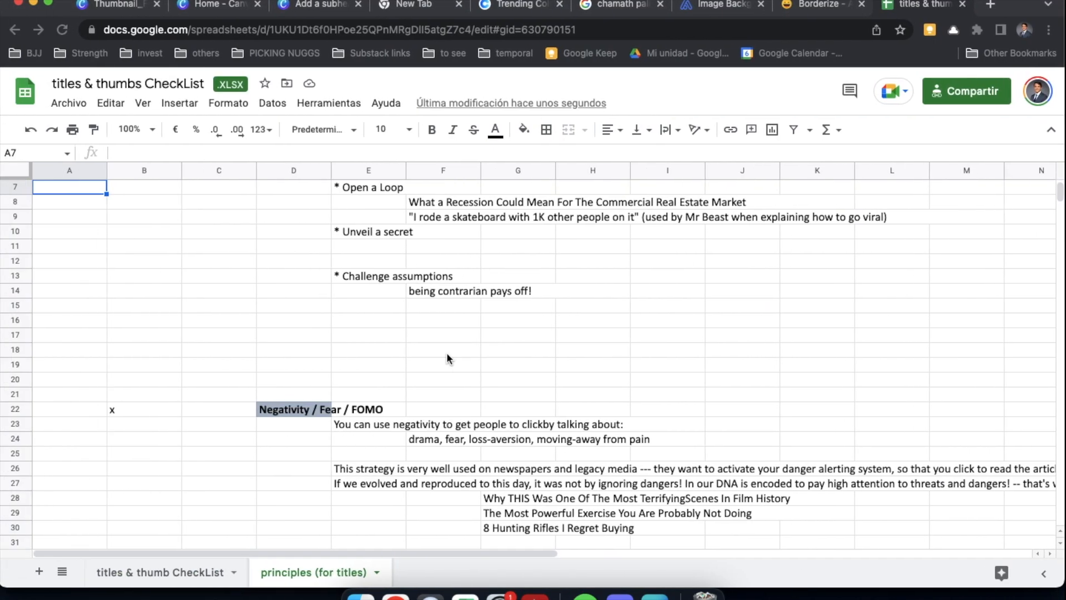
left_click(992, 5)
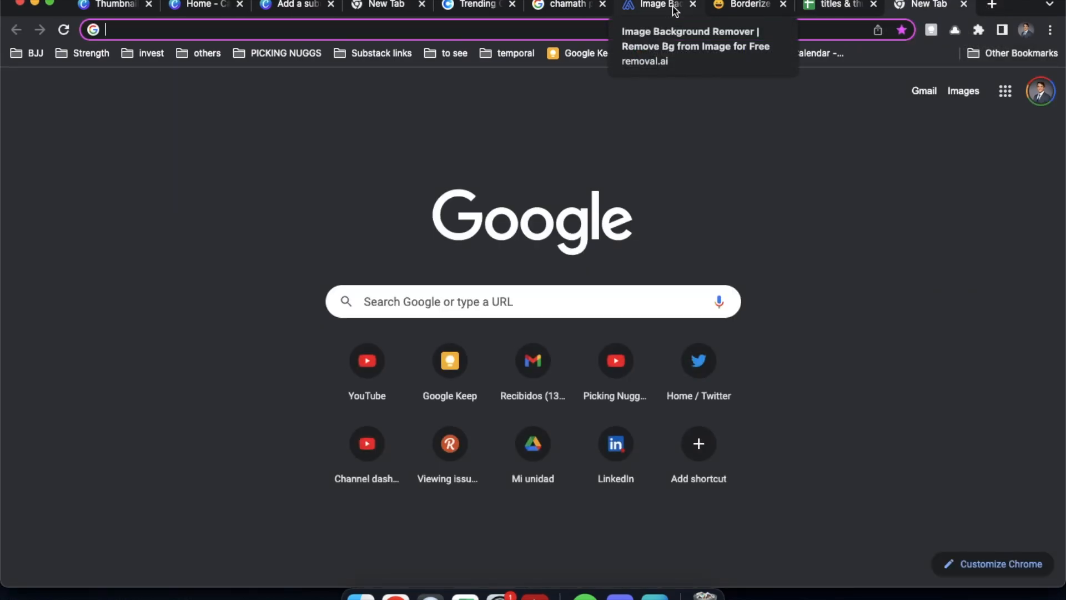
key("super+v")
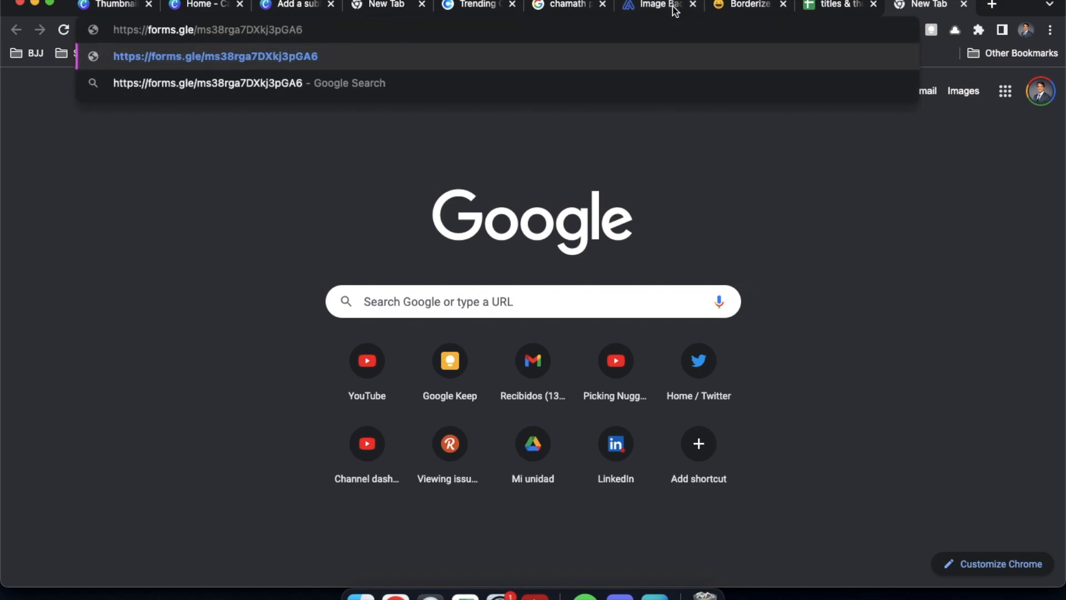
key("Return")
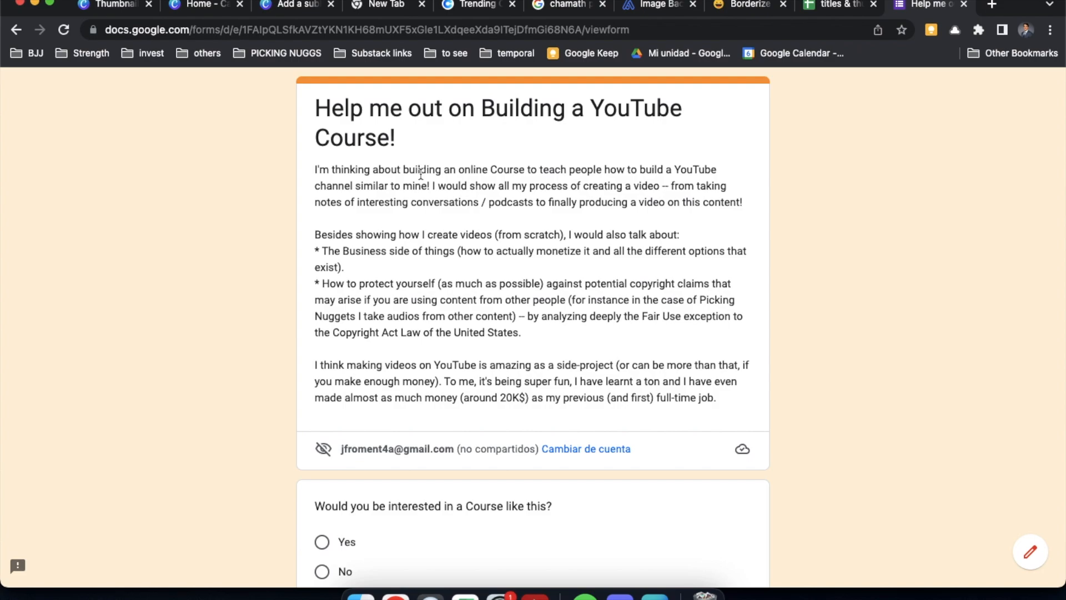
key("ctrl+Right")
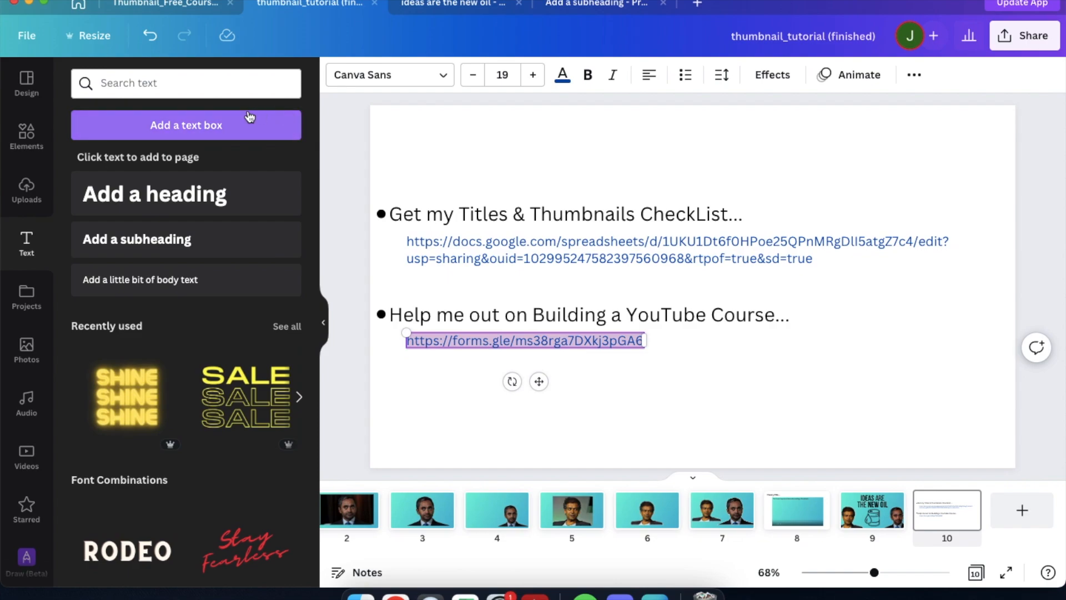
left_click(28, 131)
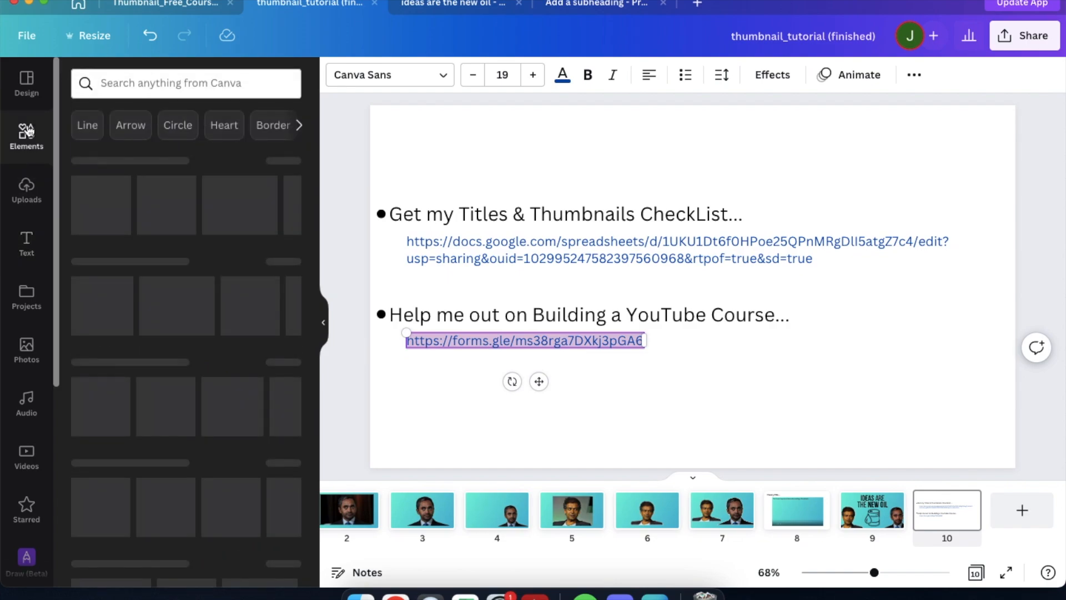
key("ctrl+Left")
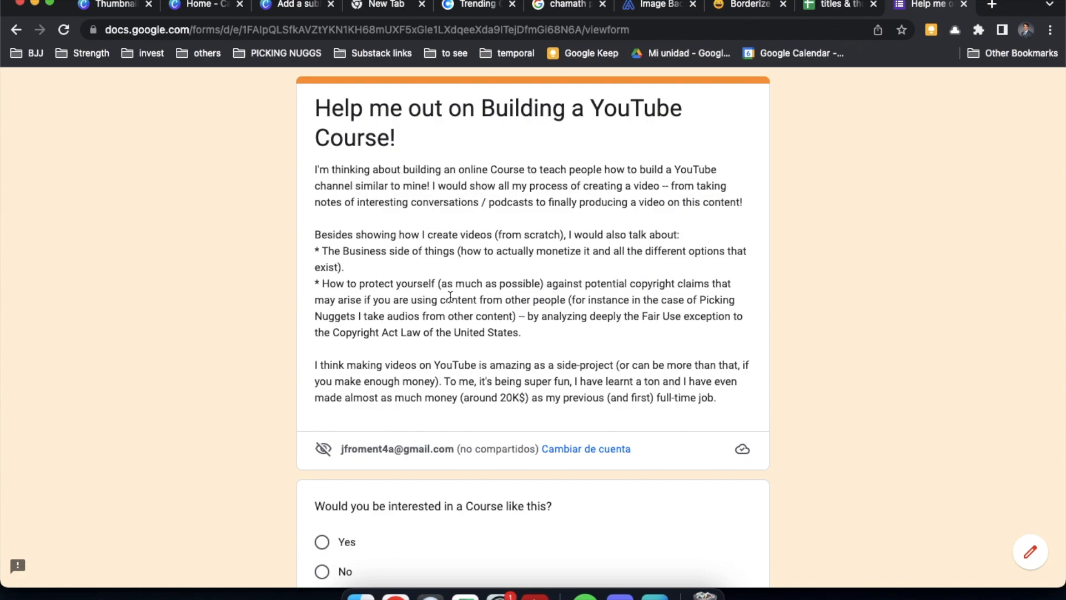
Review the "Help me out on Building a YouTube Course!" form, from its description through the interest, price and open-answer questions.
scroll(450, 296, "down", 3)
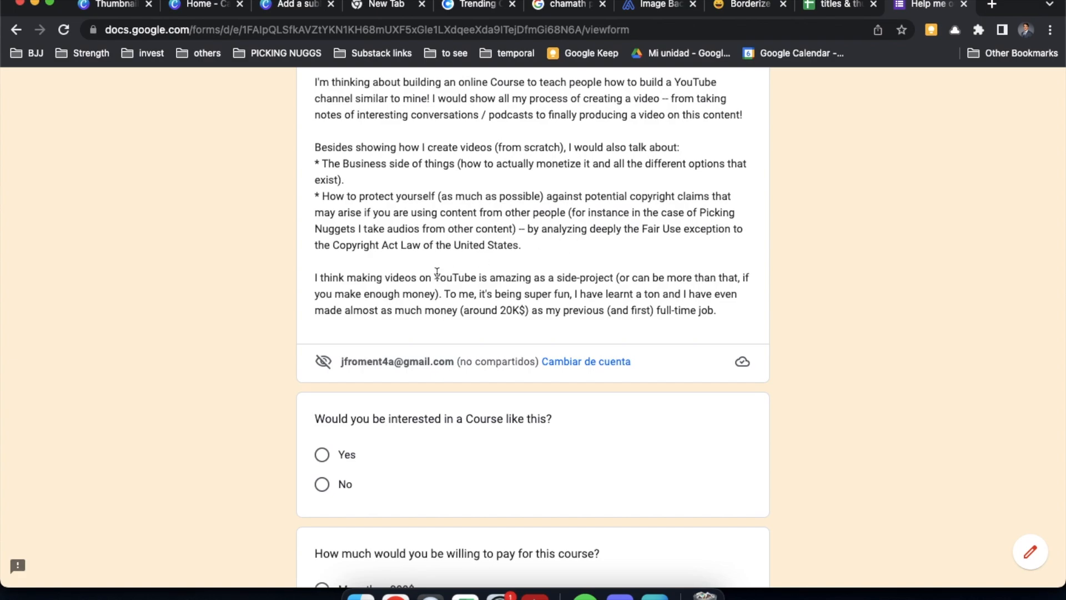
scroll(436, 272, "down", 3)
scroll(435, 272, "down", 4)
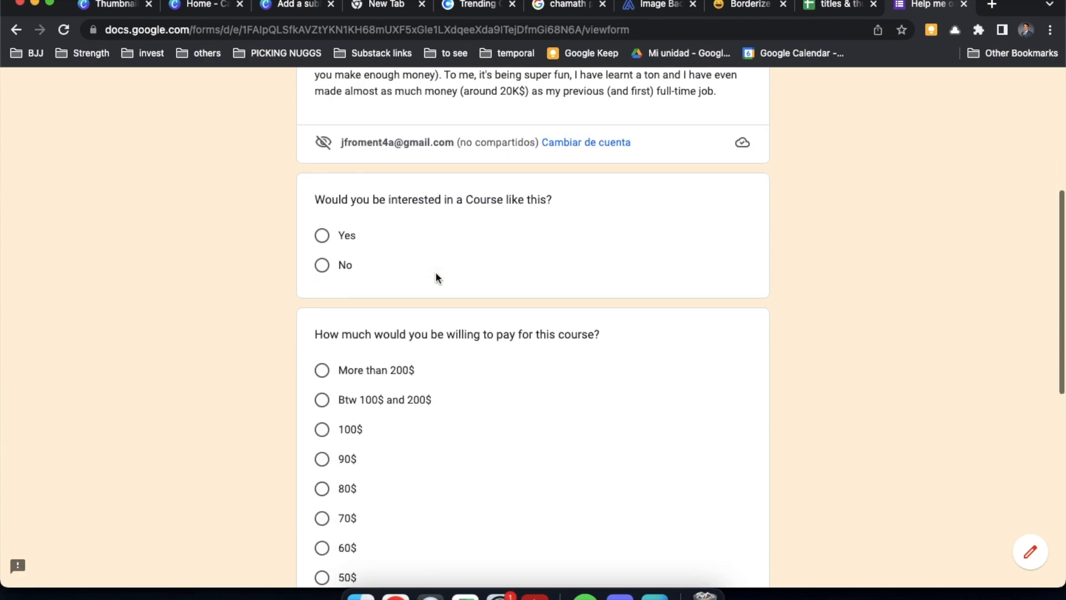
scroll(436, 272, "up", 5)
scroll(435, 272, "up", 2)
scroll(433, 280, "down", 6)
scroll(411, 178, "down", 10)
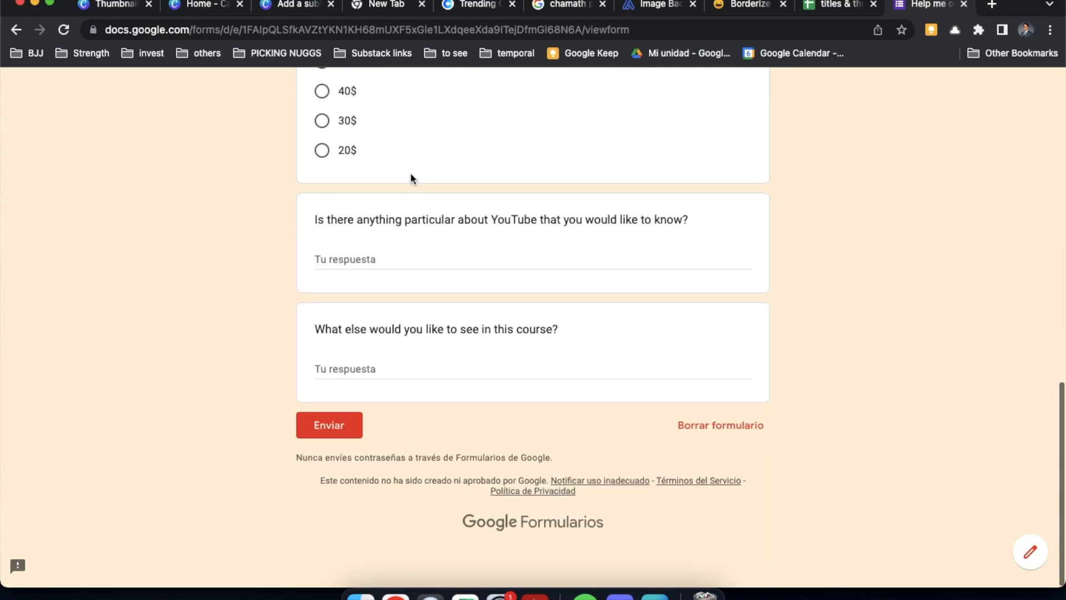
scroll(411, 177, "up", 20)
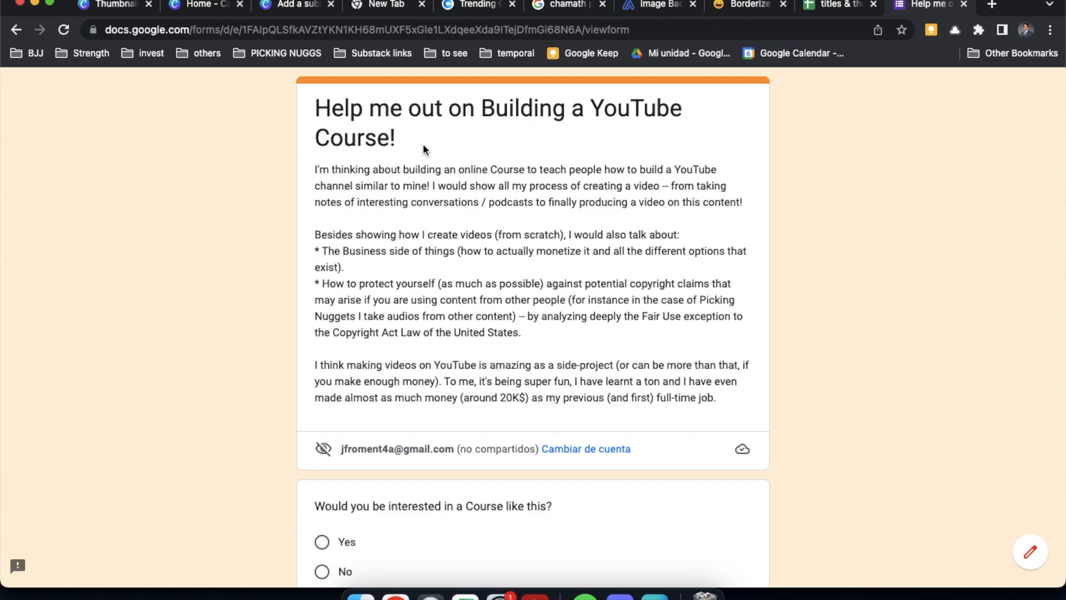
scroll(423, 148, "down", 15)
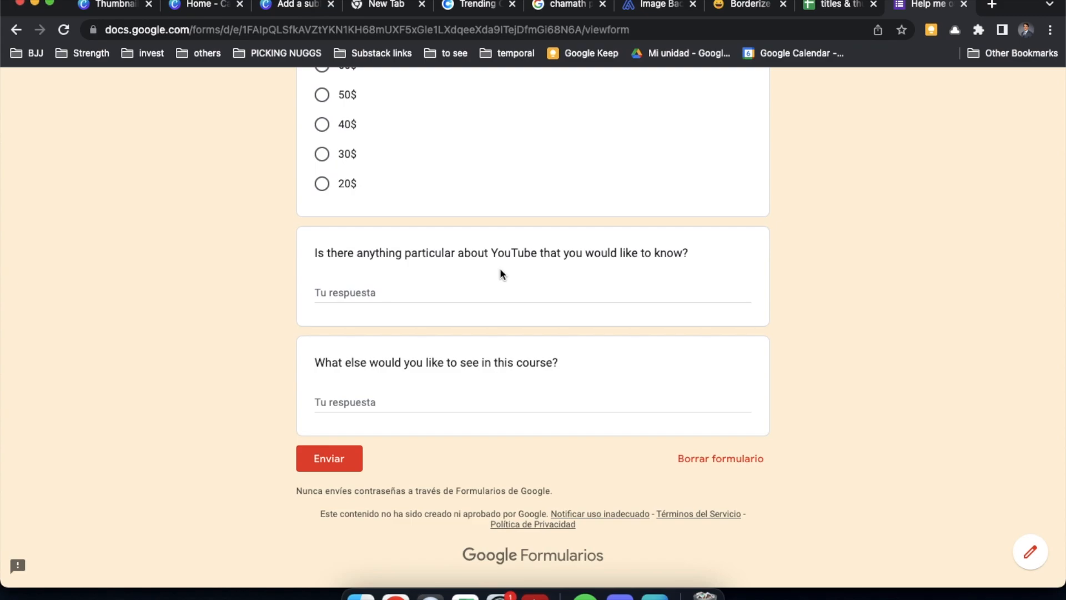
scroll(499, 273, "up", 2)
scroll(501, 273, "up", 15)
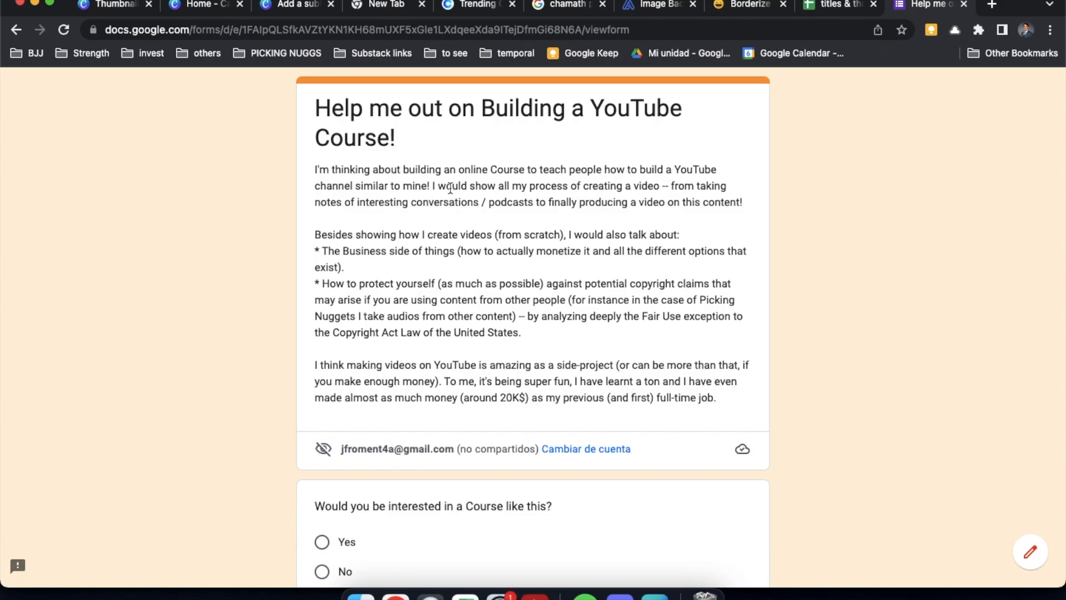
Go to the desktop, switch to Discord and decline switching to the USB Audio Device.
key("ctrl+Right")
key("ctrl+Up")
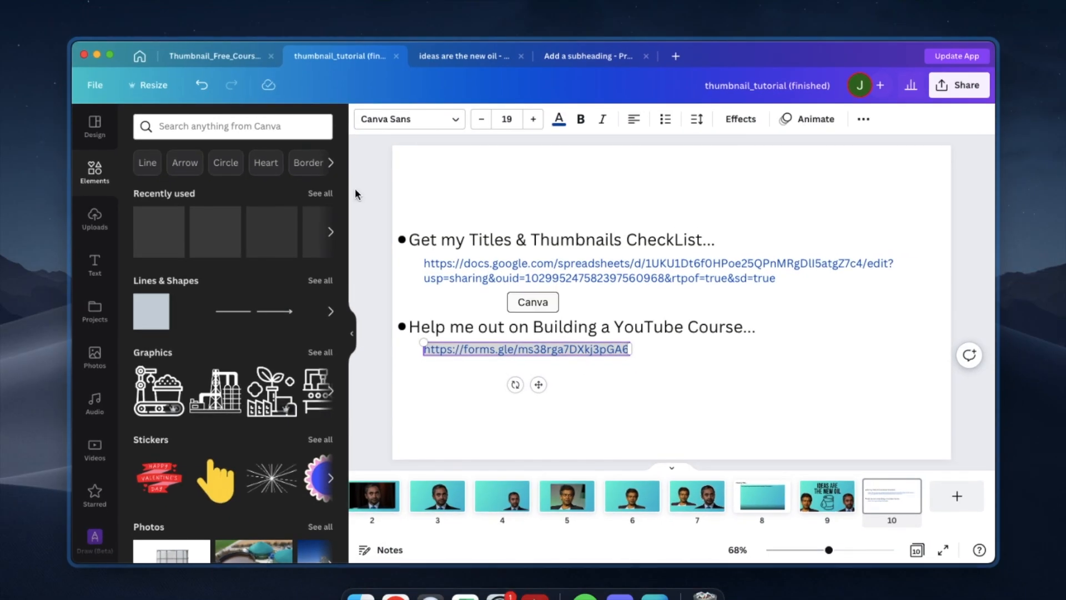
left_click(603, 40)
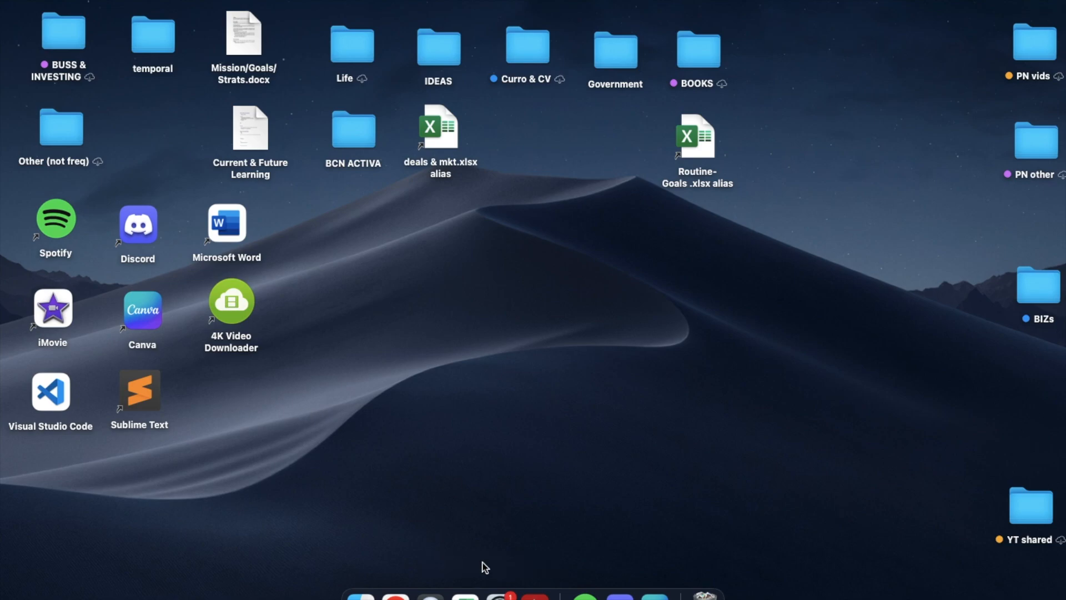
left_click(620, 593)
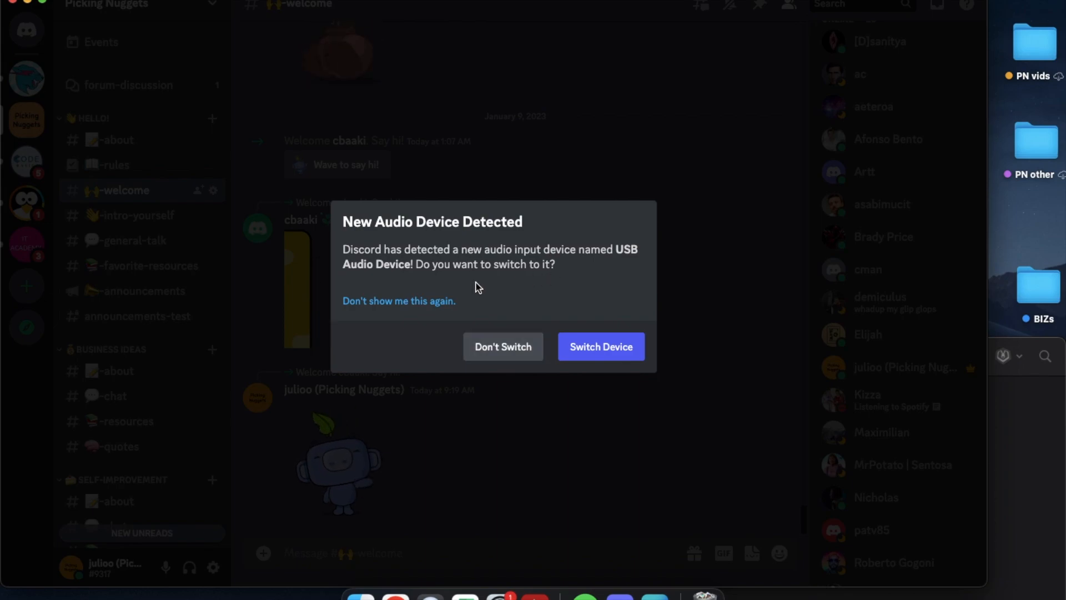
left_click(524, 348)
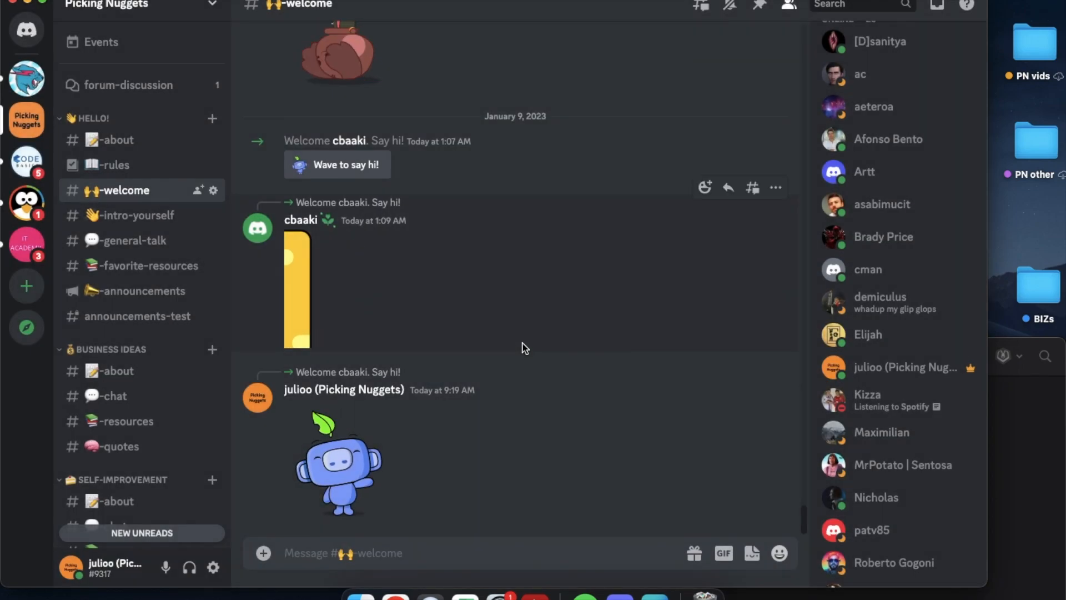
Open the chat channel under BUSINESS IDEAS and look back through its earlier messages.
scroll(150, 428, "down", 1)
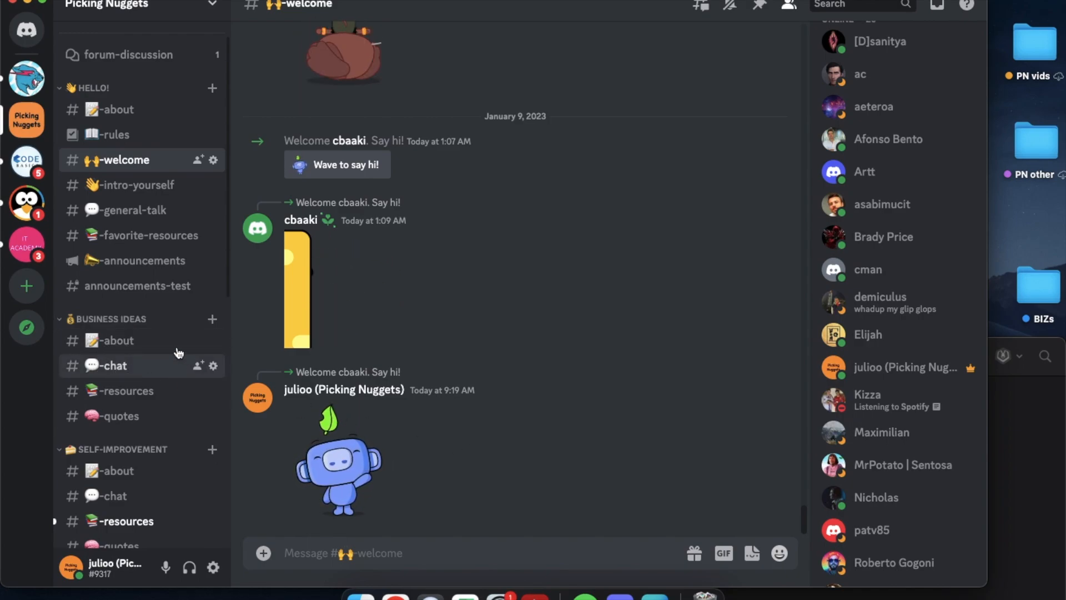
left_click(129, 365)
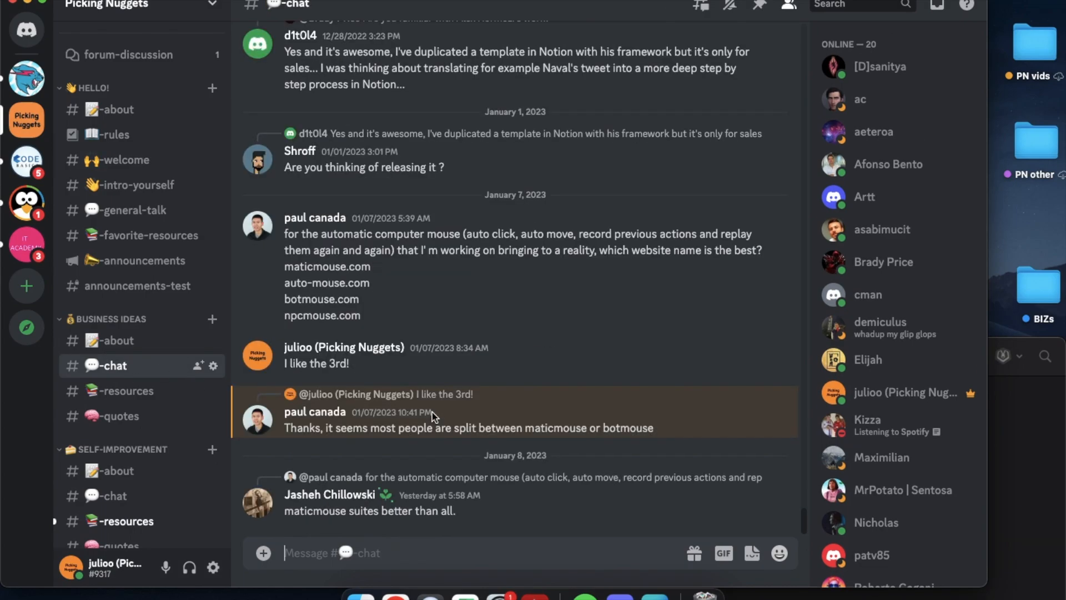
scroll(432, 412, "up", 15)
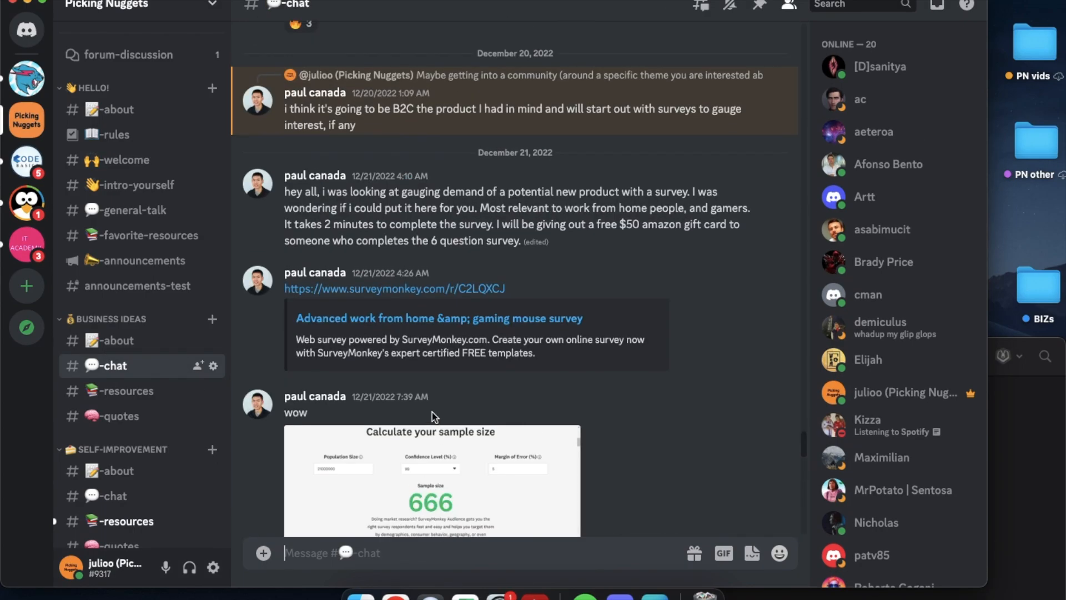
Read through the BUSINESS IDEAS chat from the December product survey discussion to the January posts about the mouse website name.
scroll(432, 416, "down", 3)
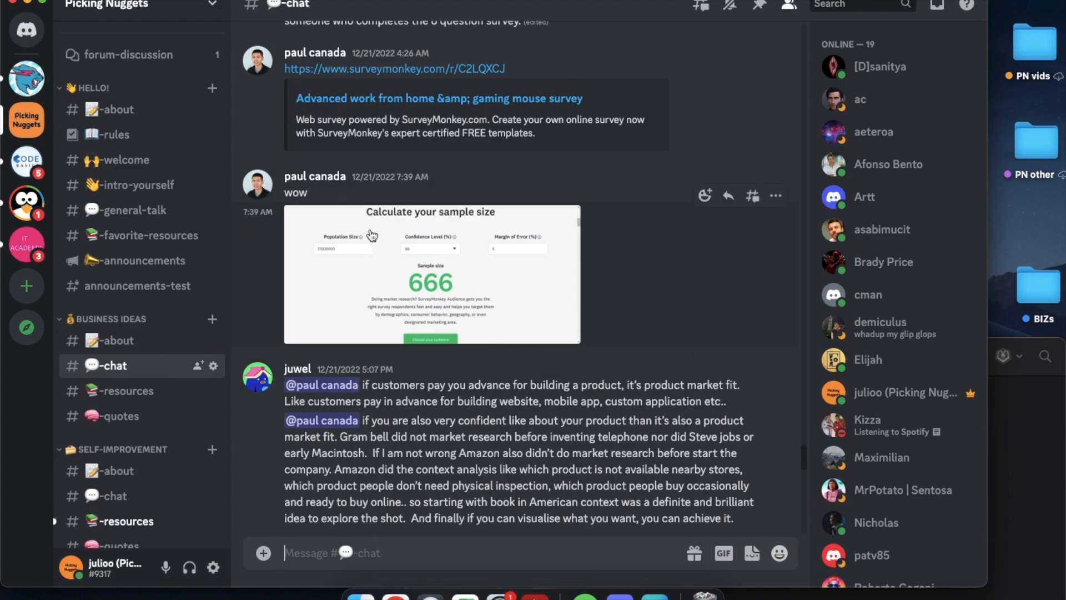
scroll(372, 236, "down", 1)
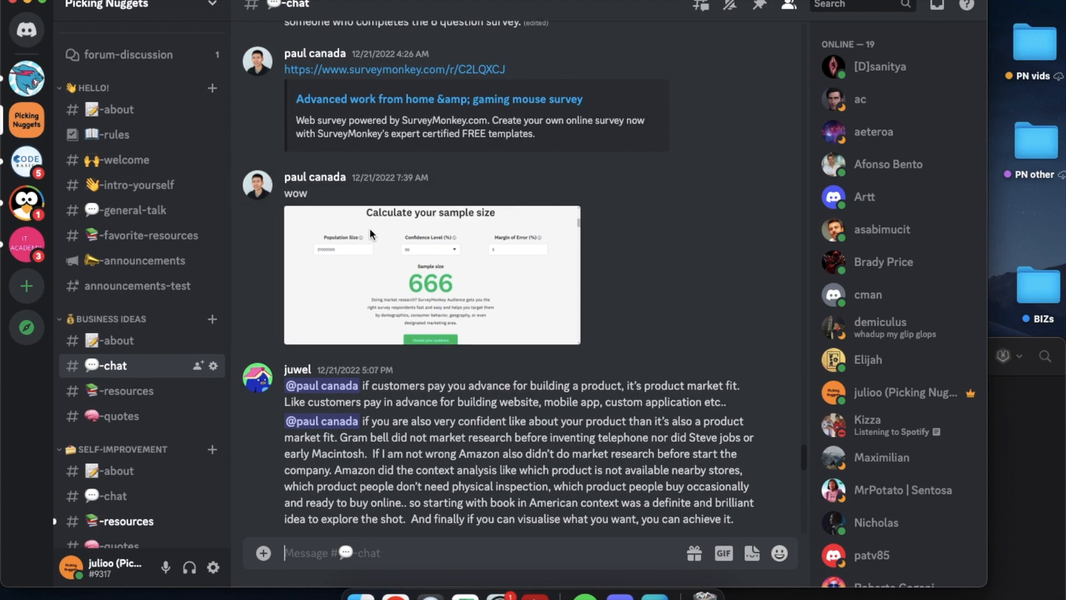
scroll(371, 233, "up", 3)
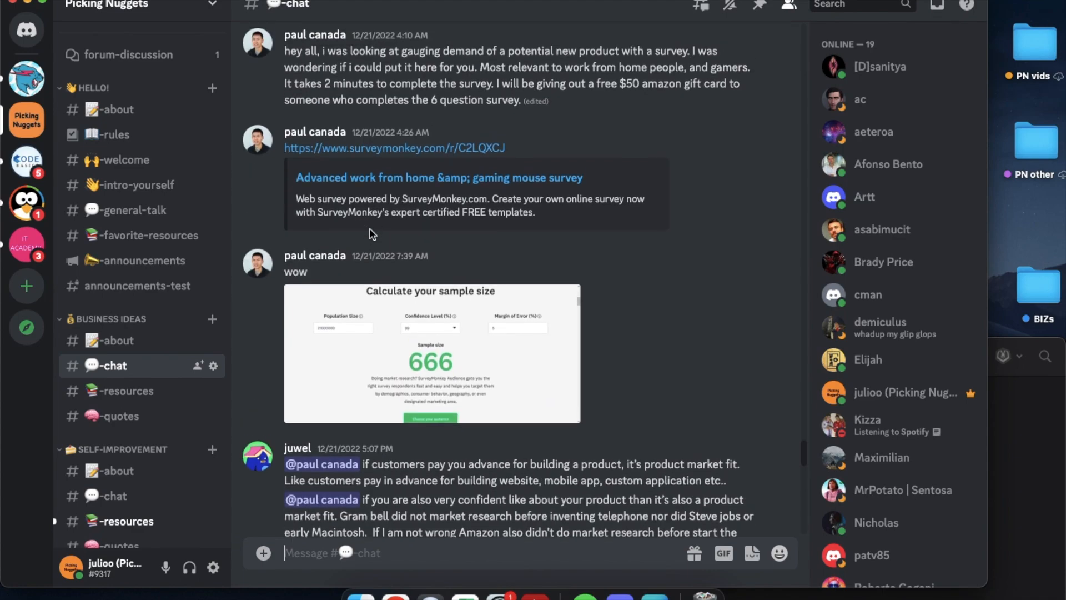
scroll(370, 234, "up", 3)
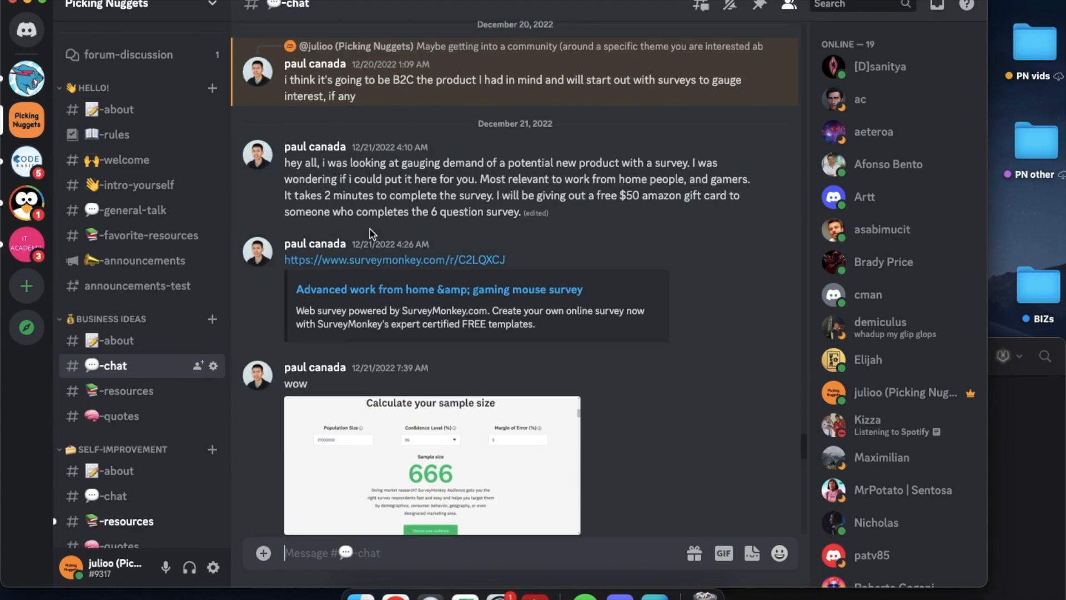
scroll(439, 316, "down", 13)
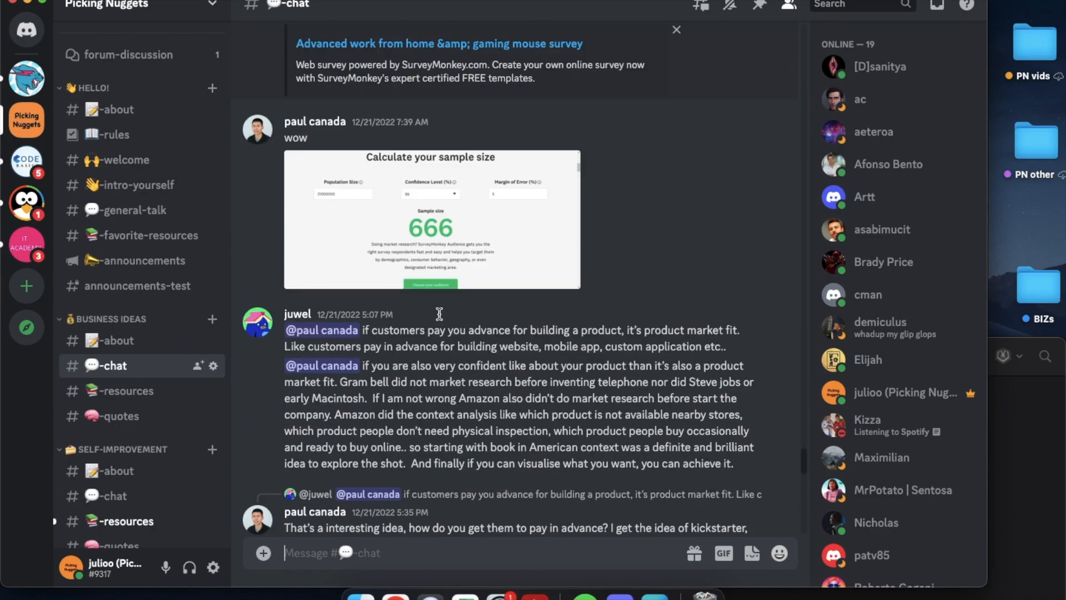
scroll(439, 316, "down", 20)
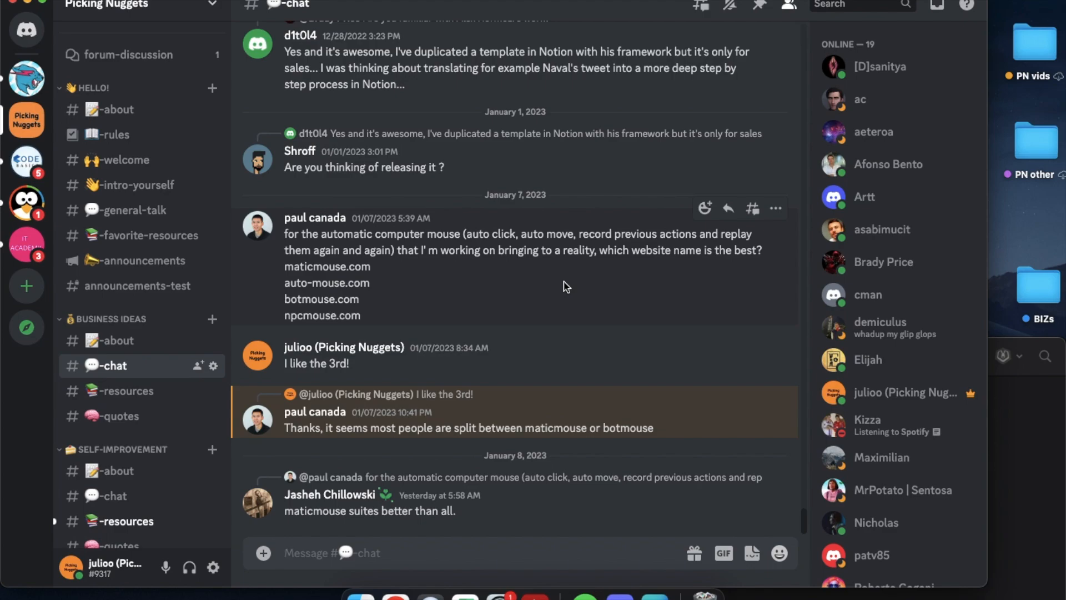
Leave Discord and switch back to Canva, to the thumbnail_tutorial (finished) design with the checklist and course form links.
key("ctrl+Left")
key("ctrl+Left")
key("ctrl+Left")
key("ctrl+Left")
key("ctrl+Left")
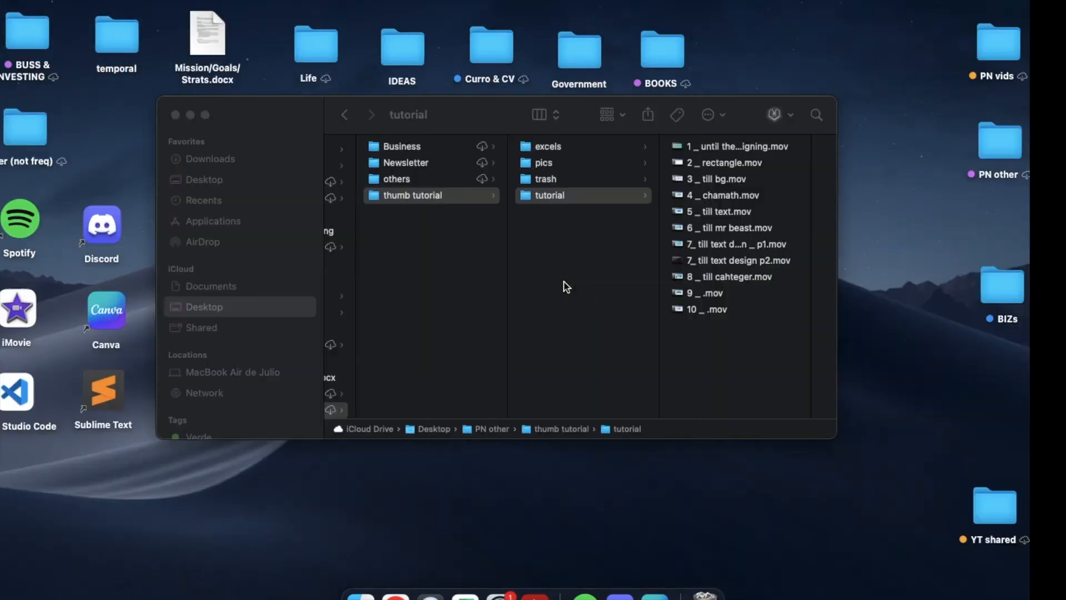
key("ctrl+Right")
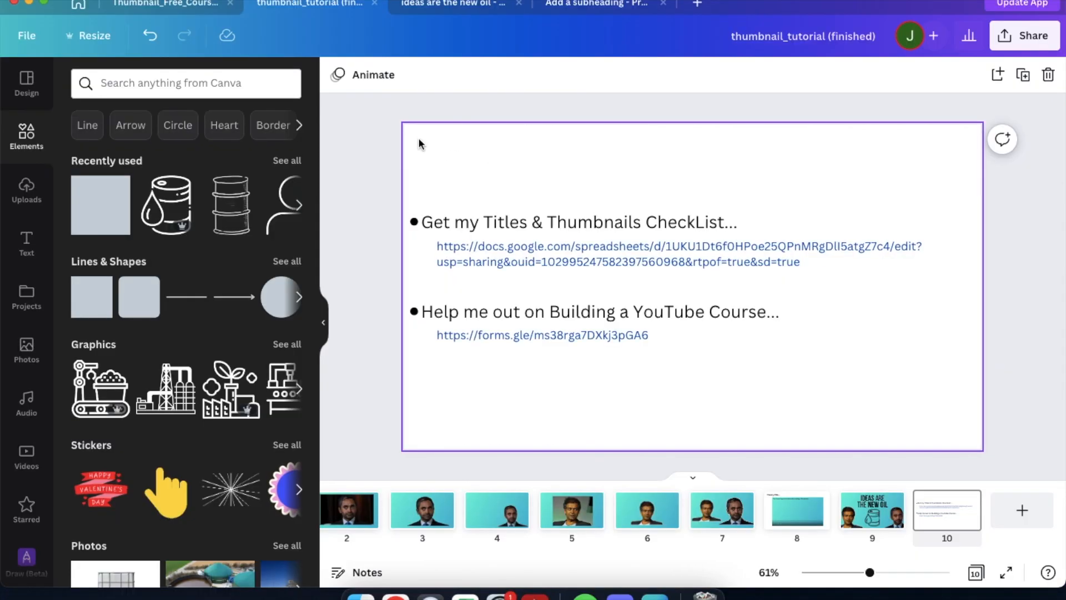